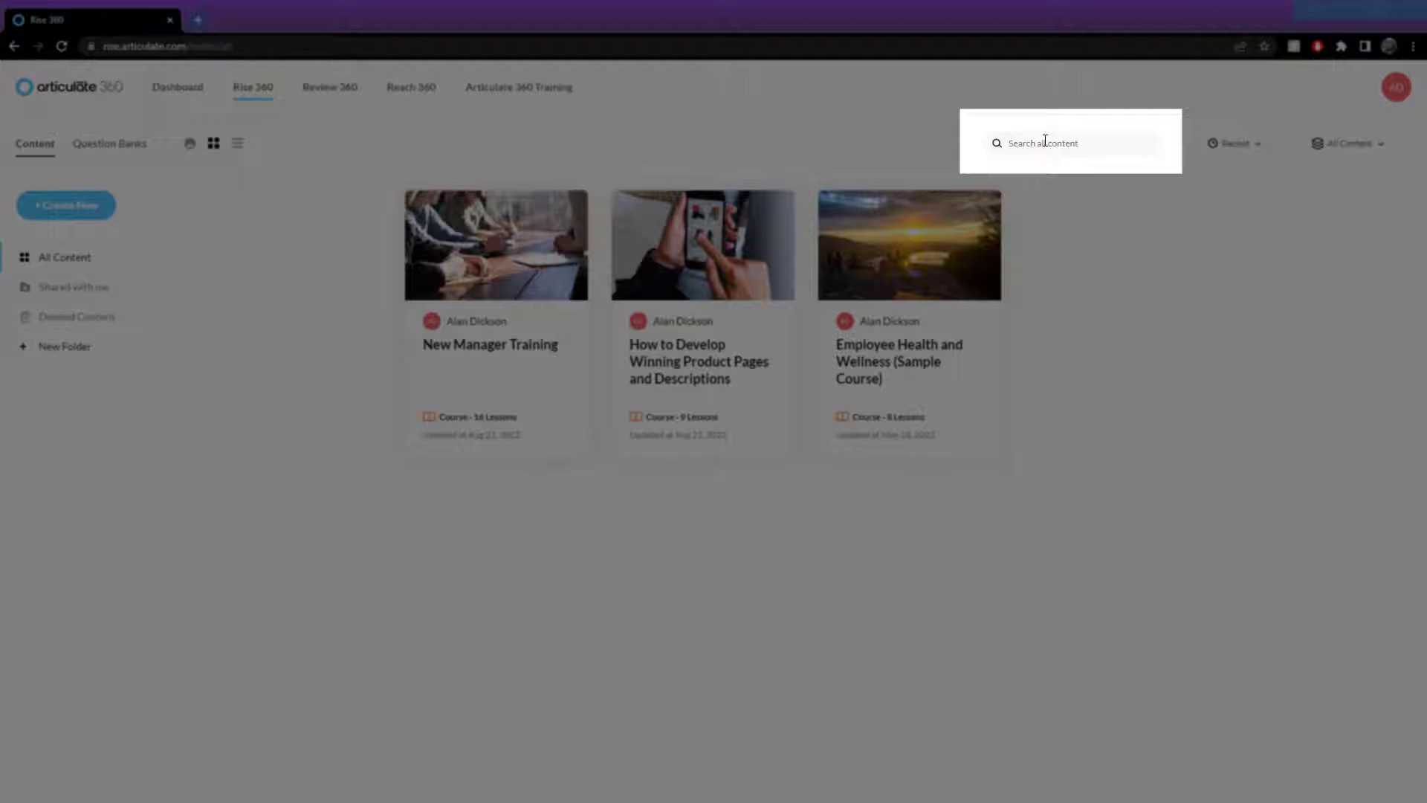
# - Look through the content library's search, sort order and content type filter options
pyautogui.click(1045, 142)
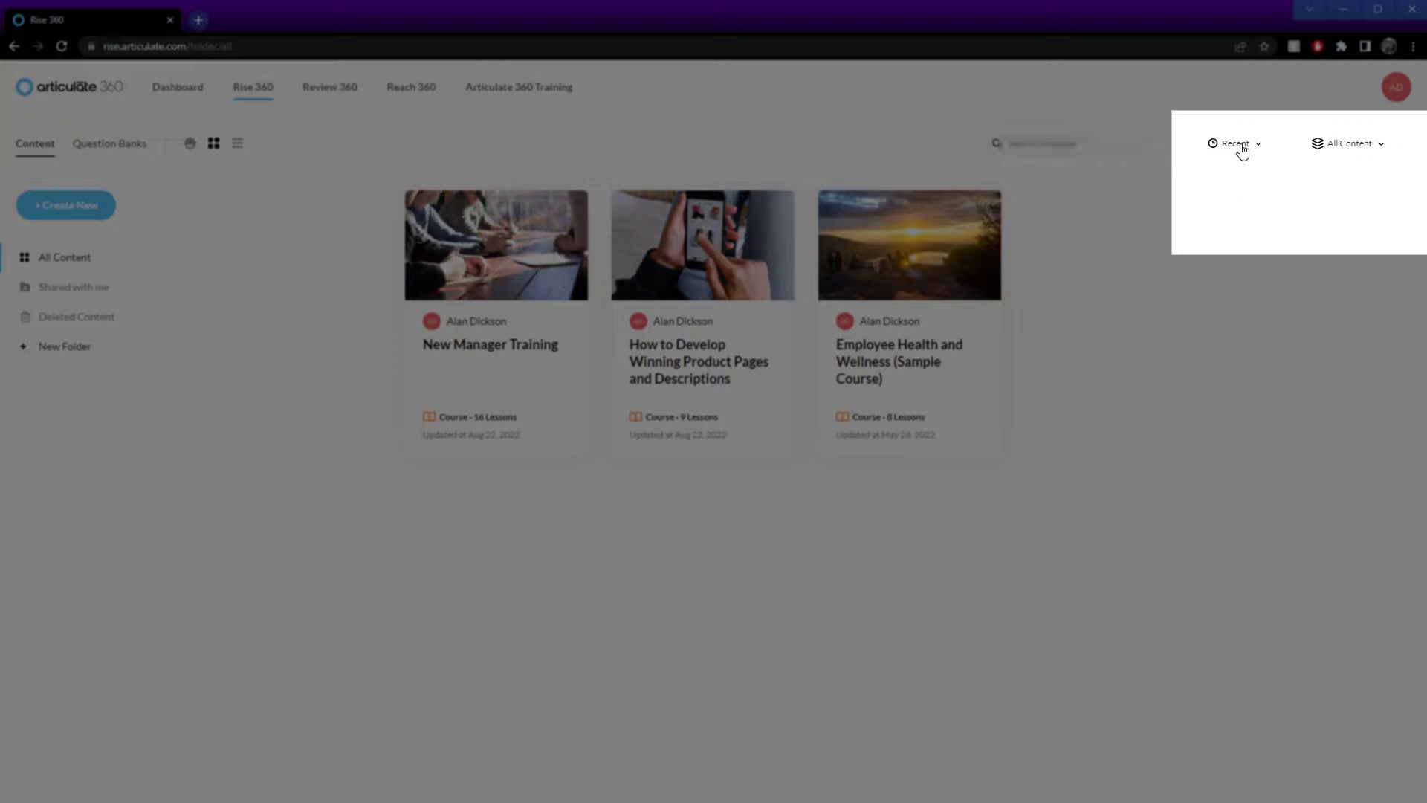
pyautogui.click(1242, 144)
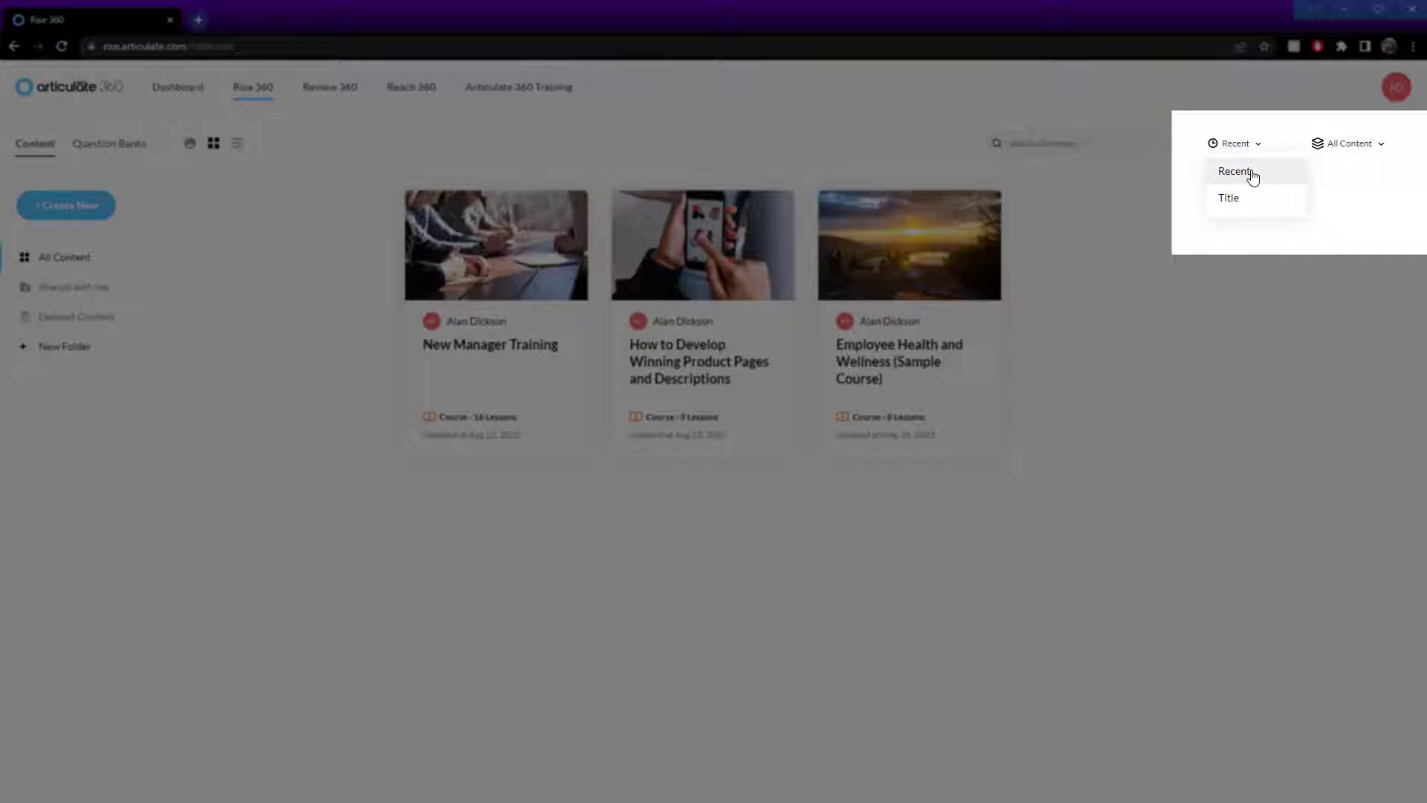
pyautogui.click(1376, 144)
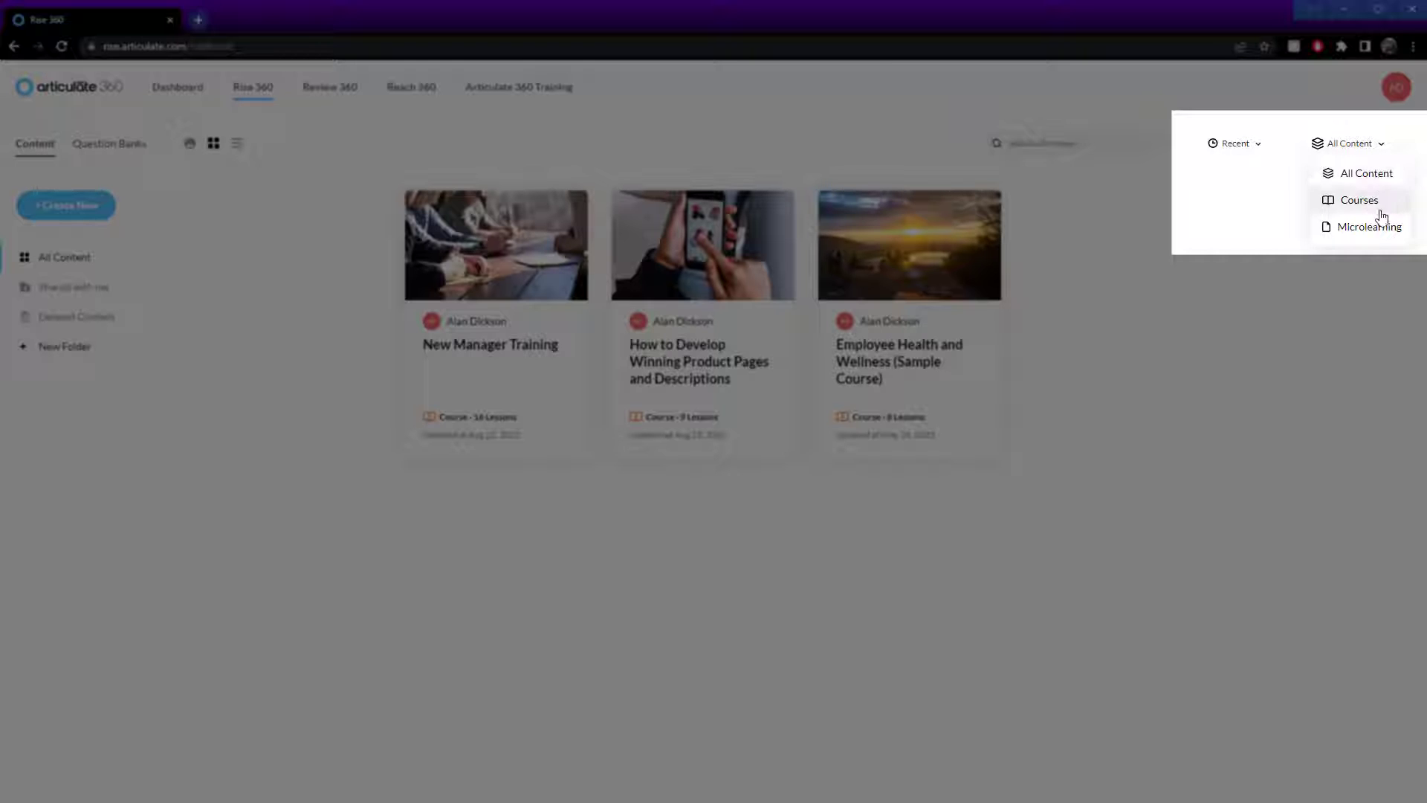
pyautogui.click(1129, 365)
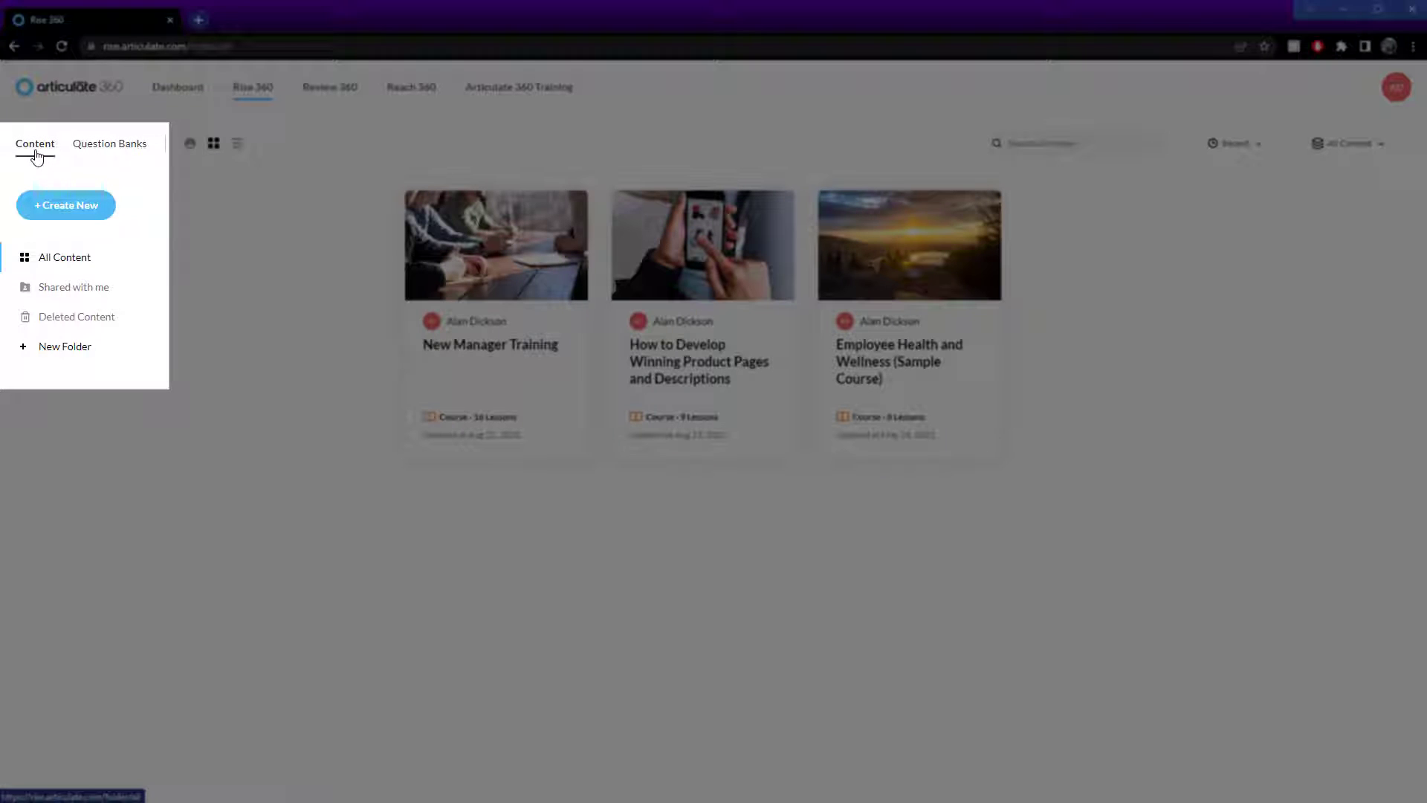
# - View the personal question banks and return to the content library
pyautogui.click(119, 148)
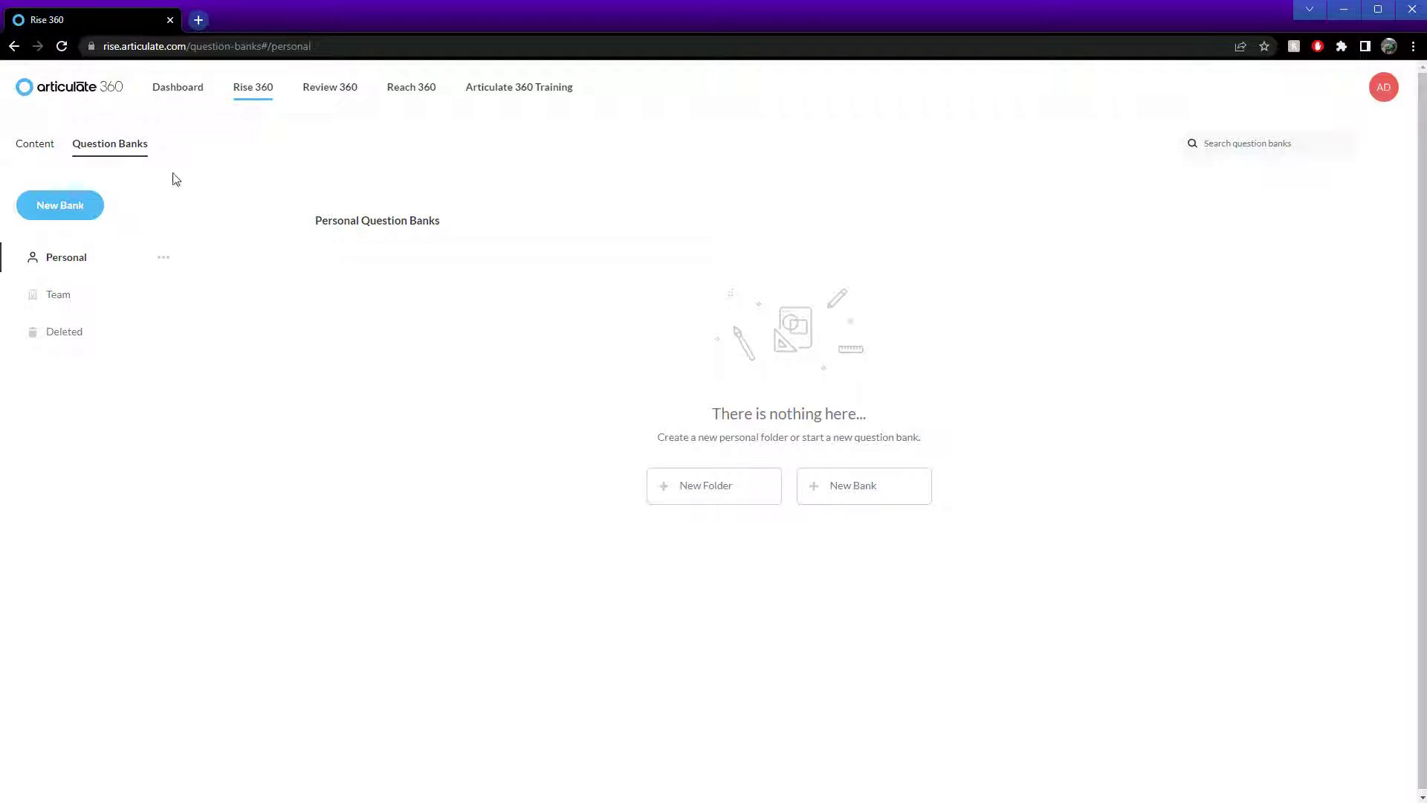
pyautogui.click(35, 146)
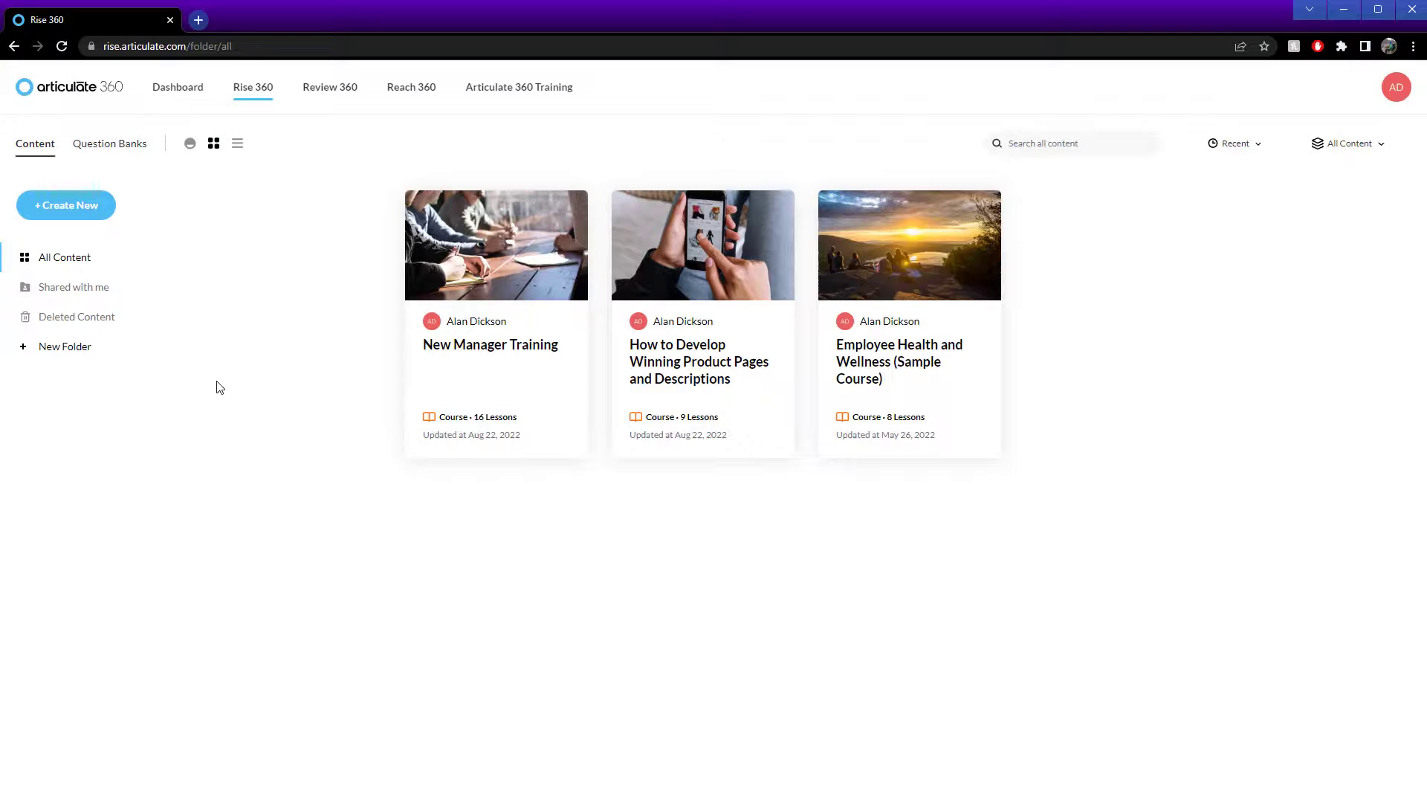
# - Create a new content folder named Create Action
pyautogui.click(55, 355)
pyautogui.click(640, 441)
pyautogui.write('C')
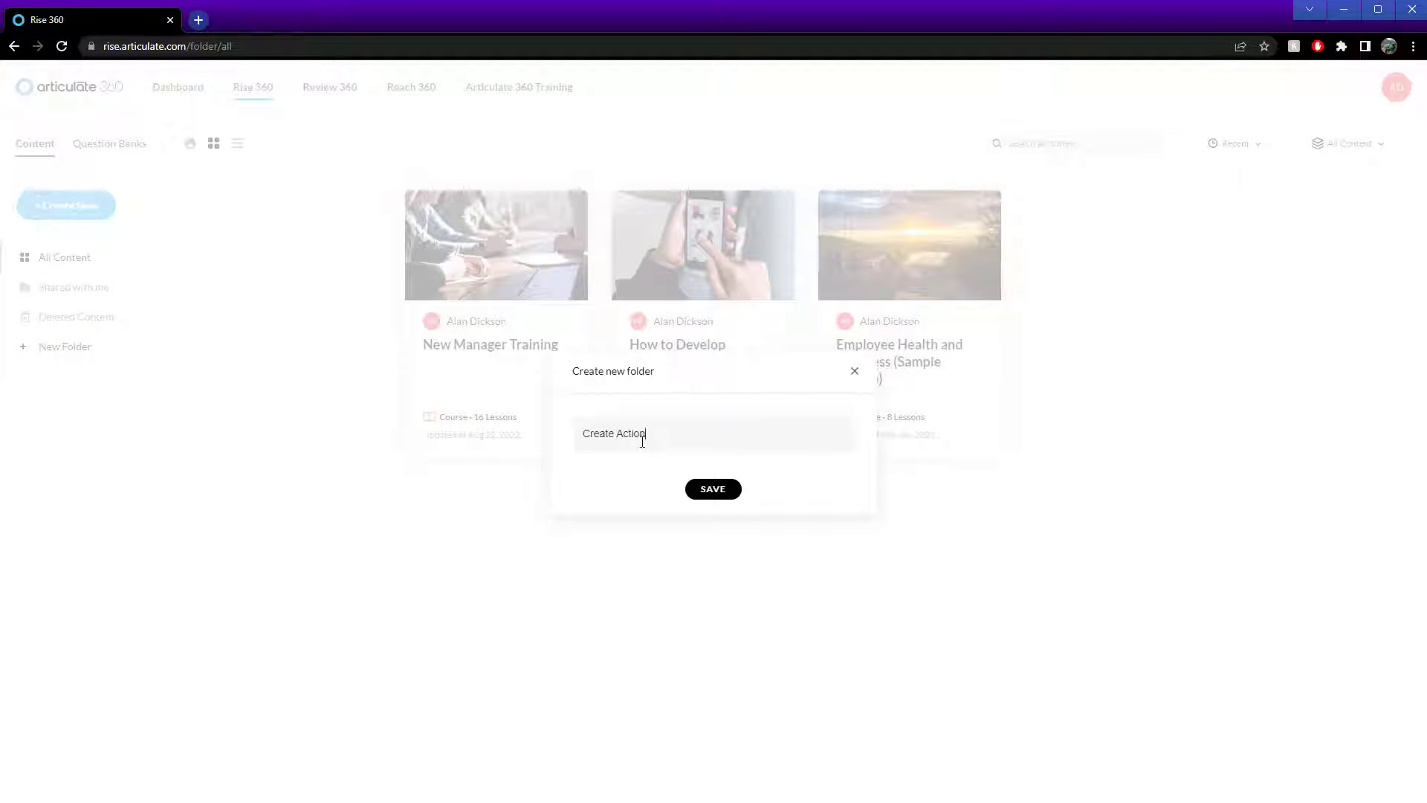
pyautogui.write('reate Action')
pyautogui.click(715, 491)
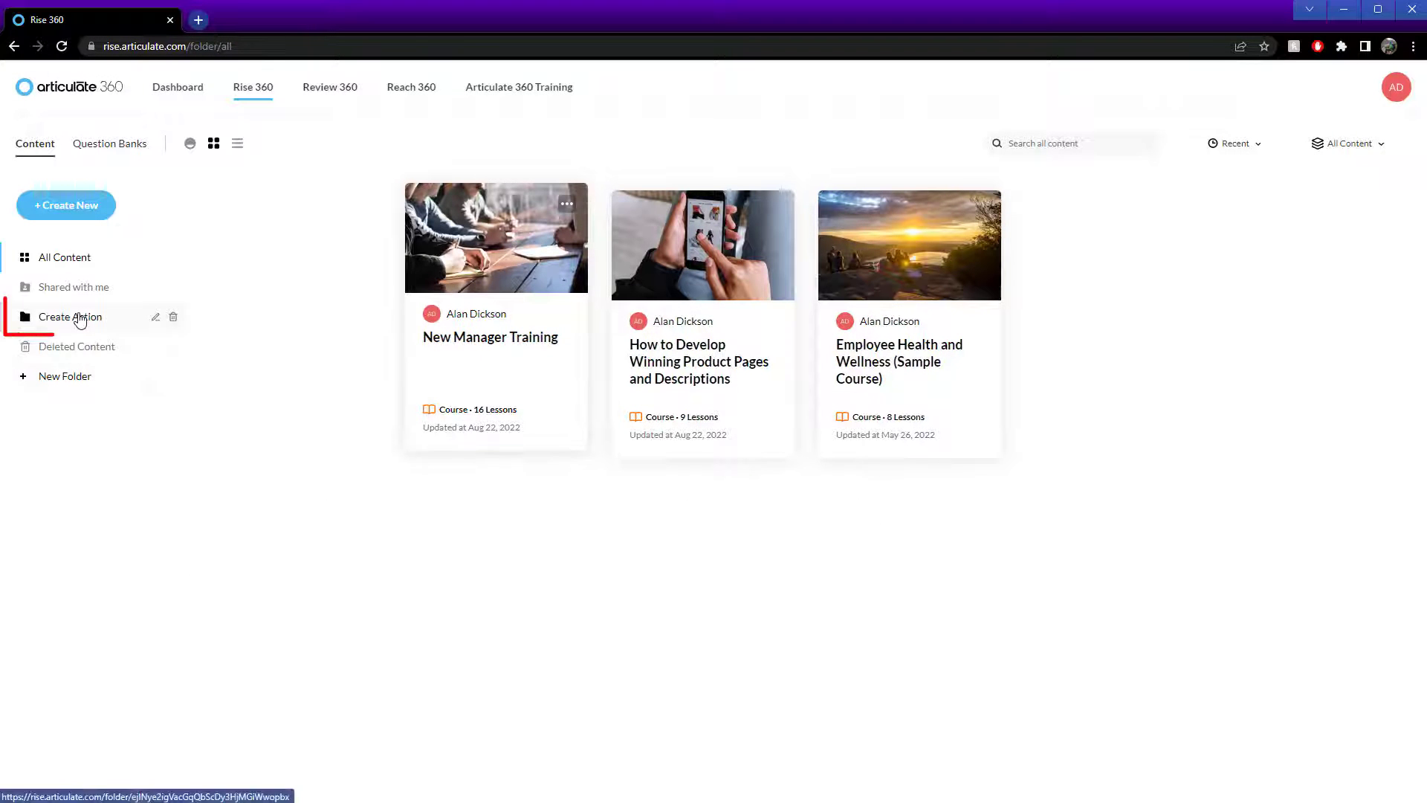
# - Move the New Manager Training course into the Create Action folder, and check the folder before returning to All Content
pyautogui.click(568, 205)
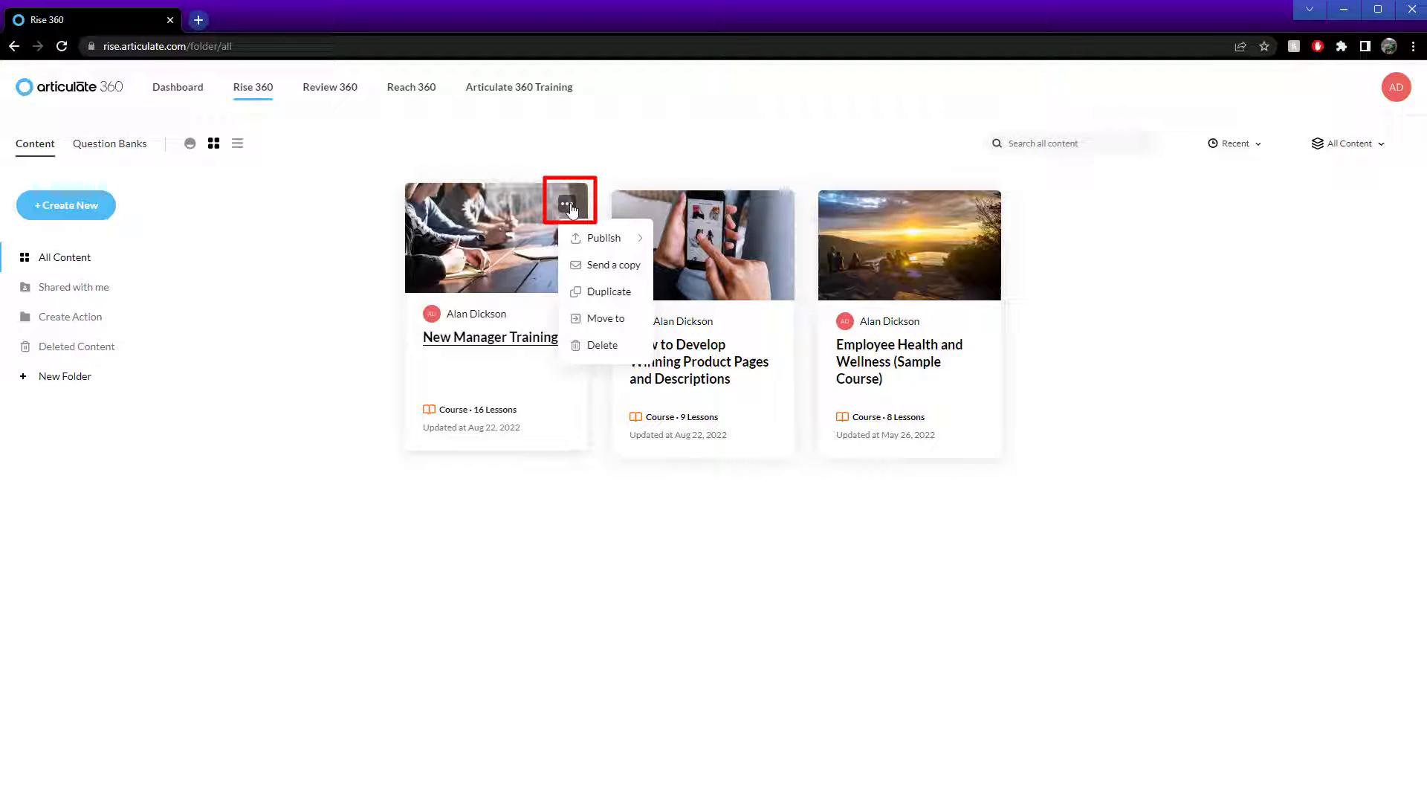
pyautogui.click(605, 318)
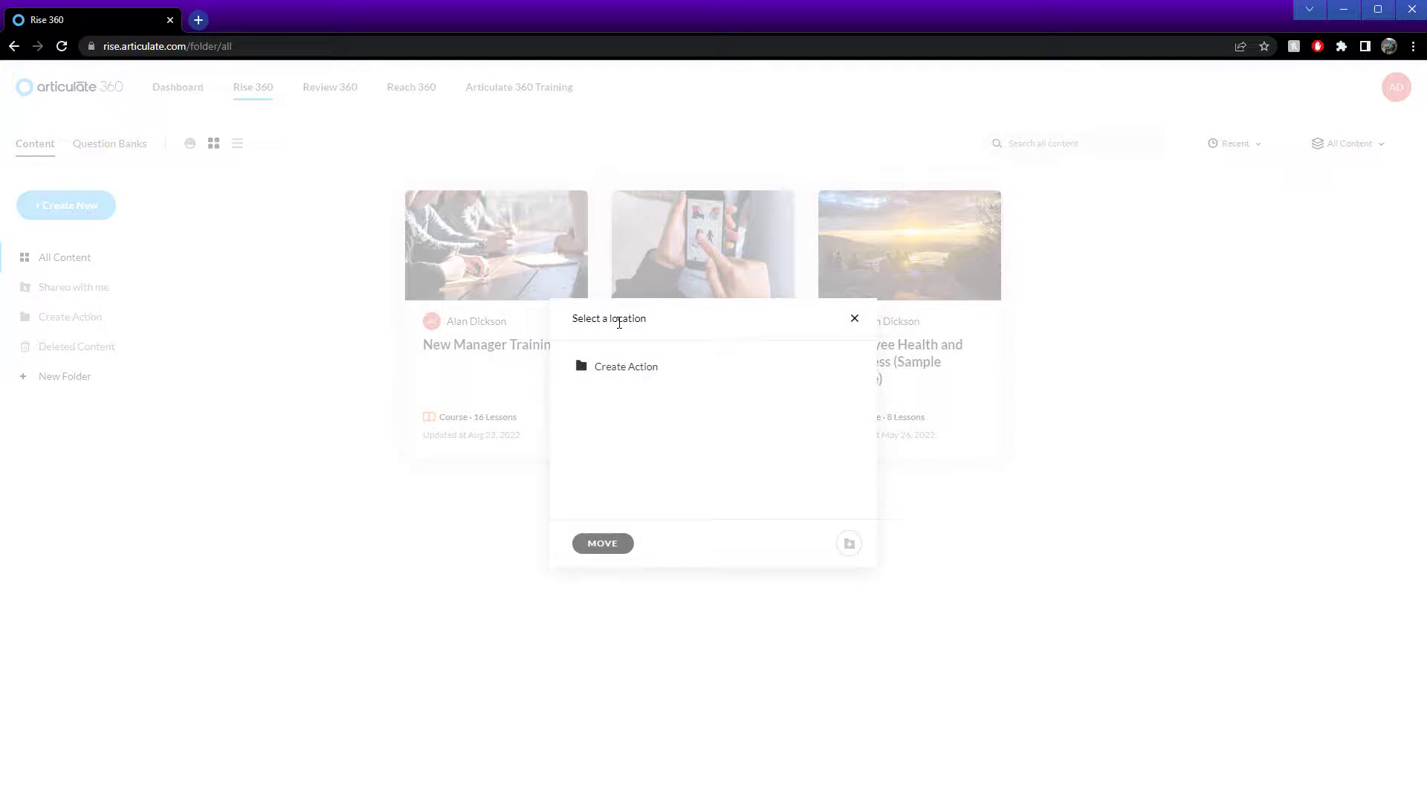
pyautogui.click(627, 372)
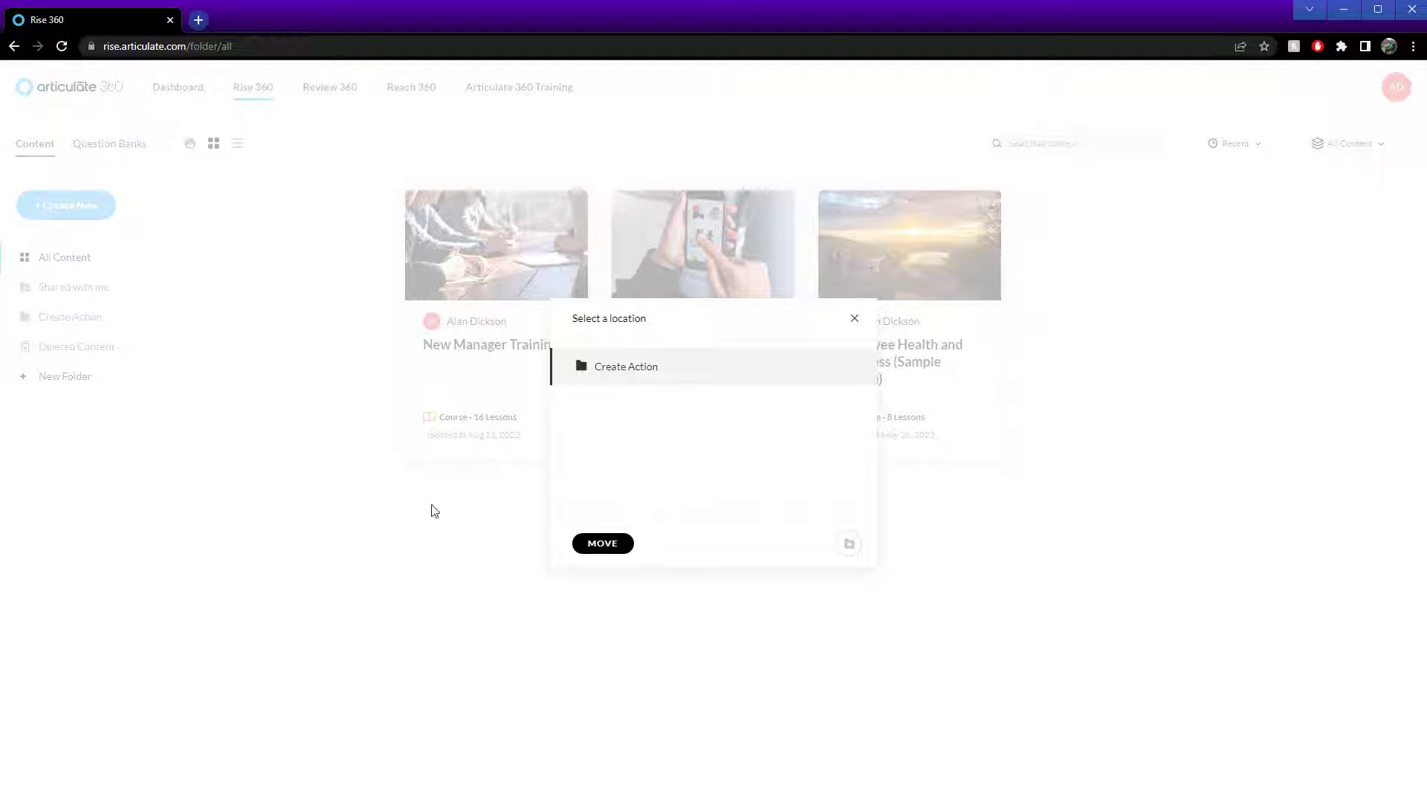
pyautogui.click(606, 543)
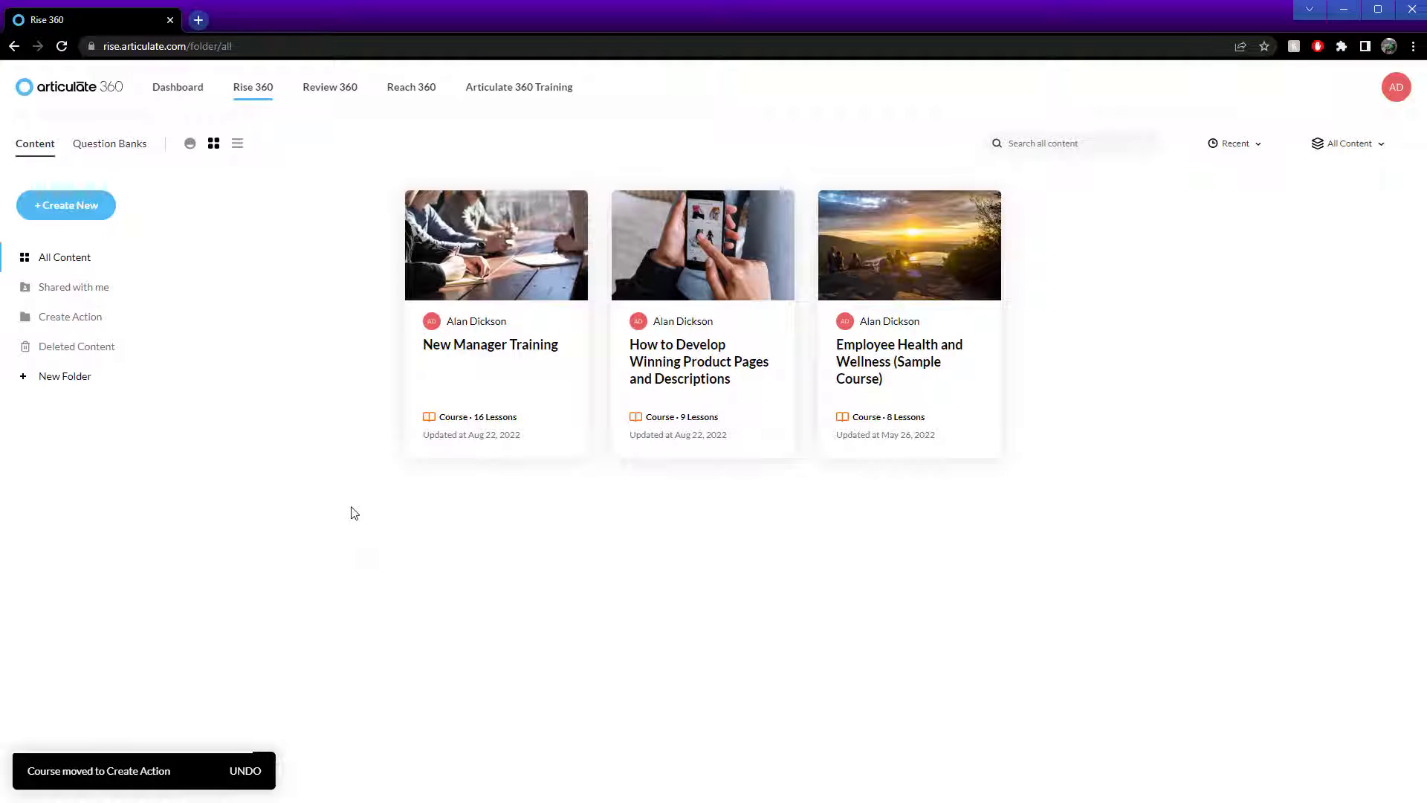
pyautogui.click(79, 321)
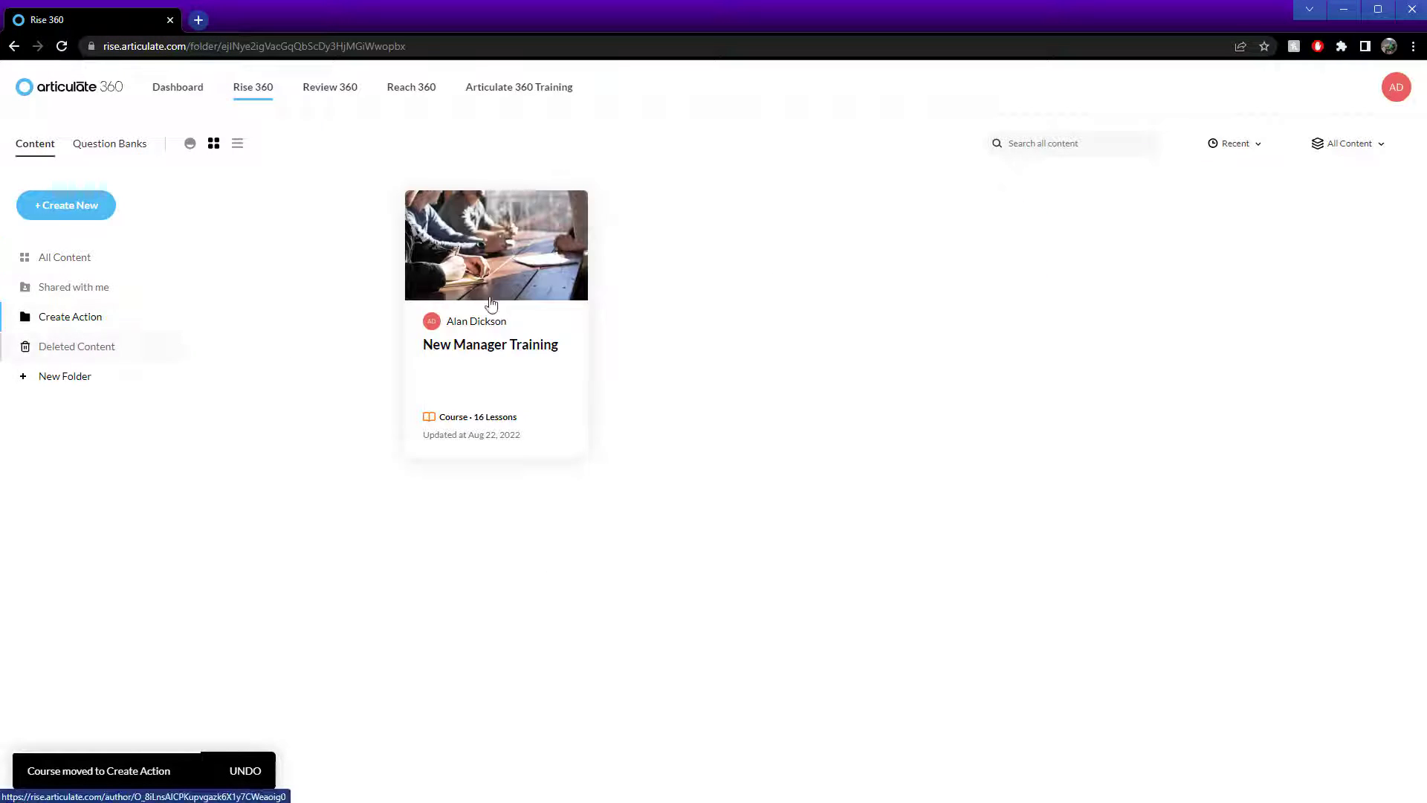
pyautogui.click(75, 265)
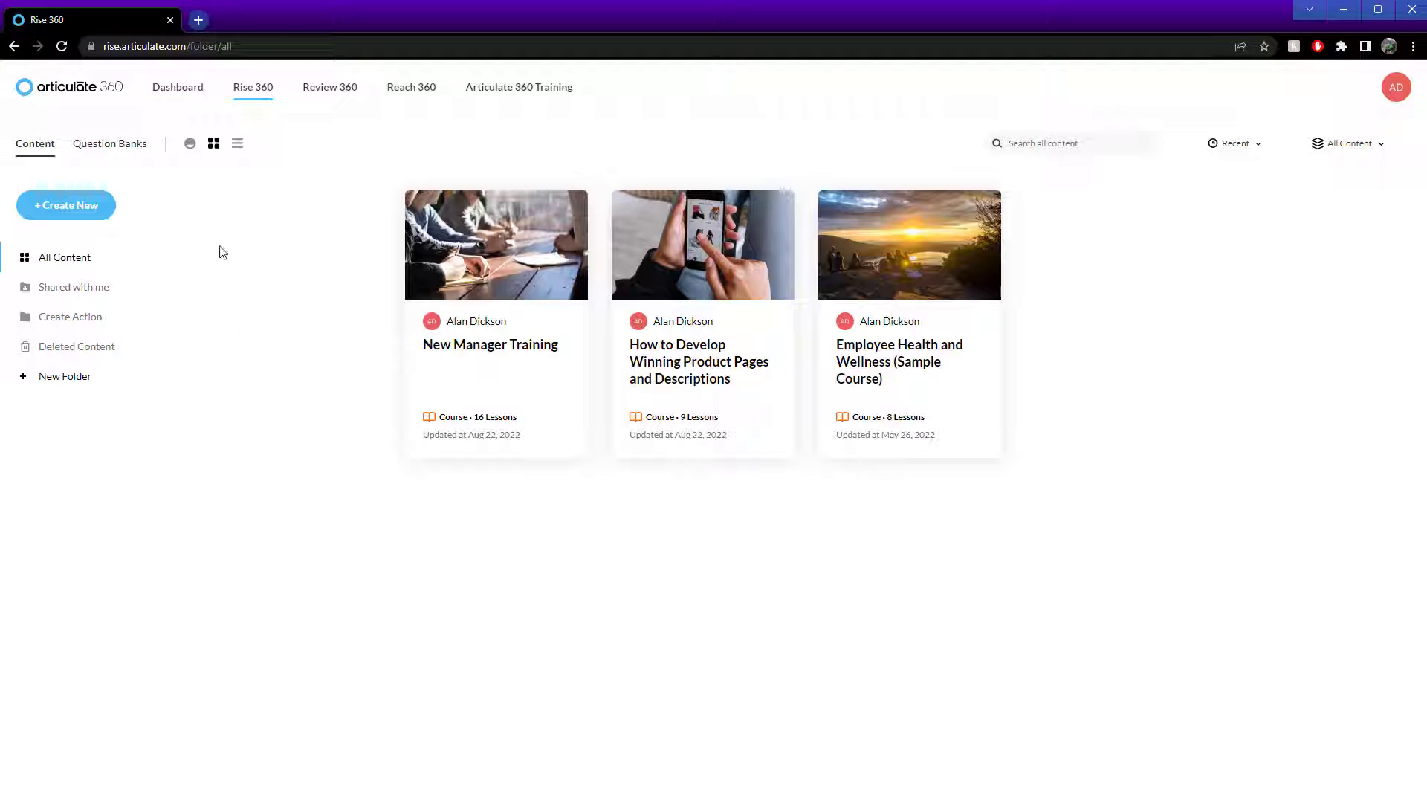
# - Start creating a new multi-lesson course to bring up the course template gallery
pyautogui.click(108, 206)
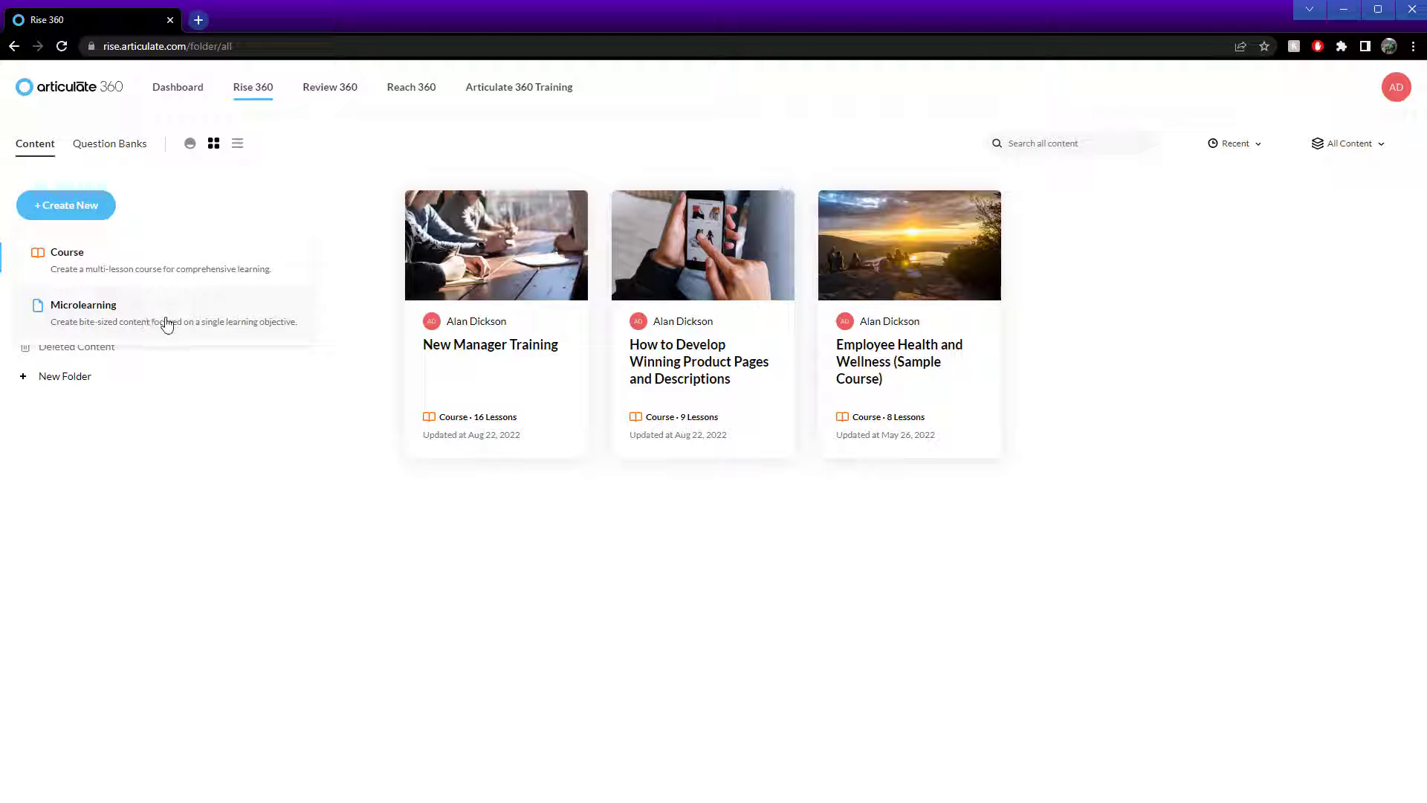
pyautogui.click(133, 260)
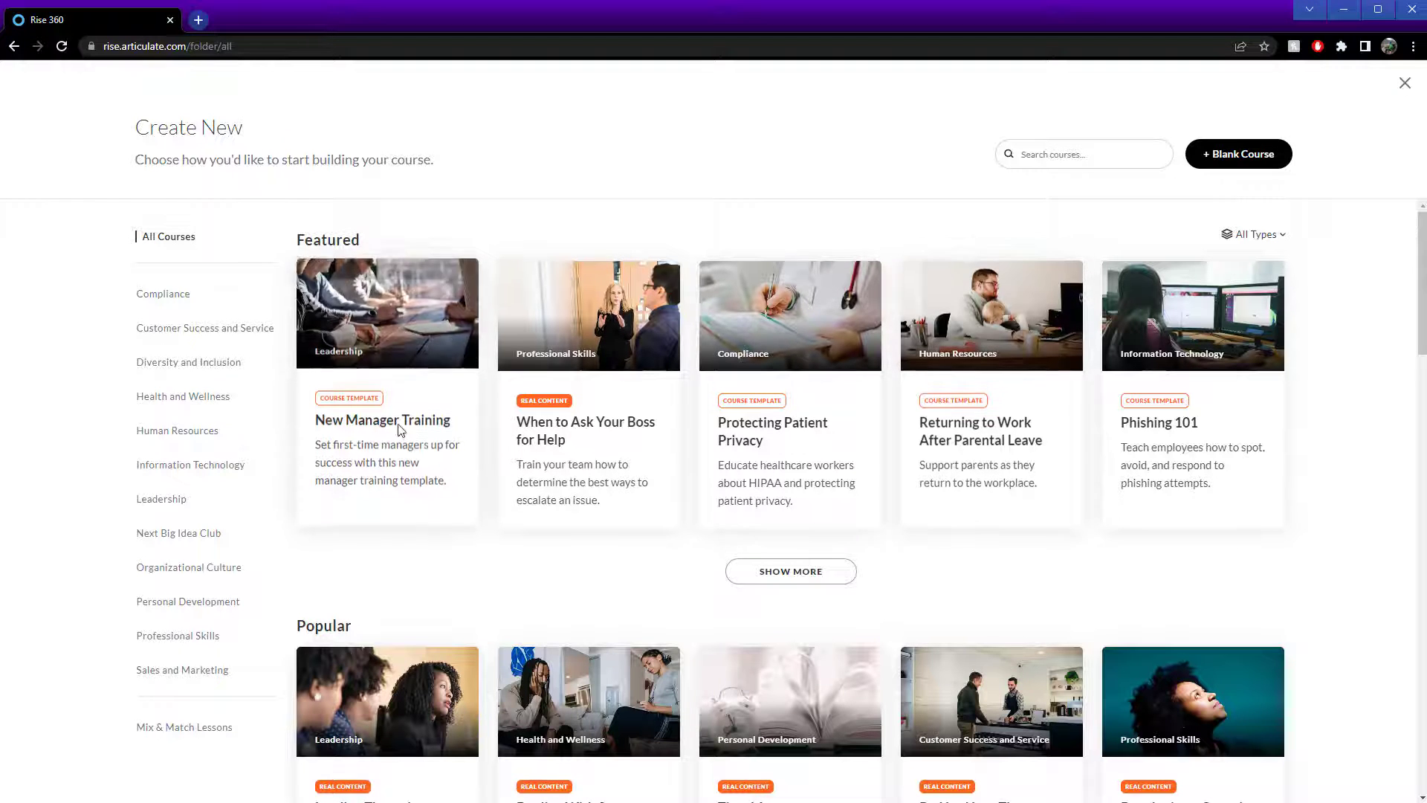
# - Preview the New Manager Training course template, review its instructions and lesson outline, and close the preview
pyautogui.moveTo(370, 408)
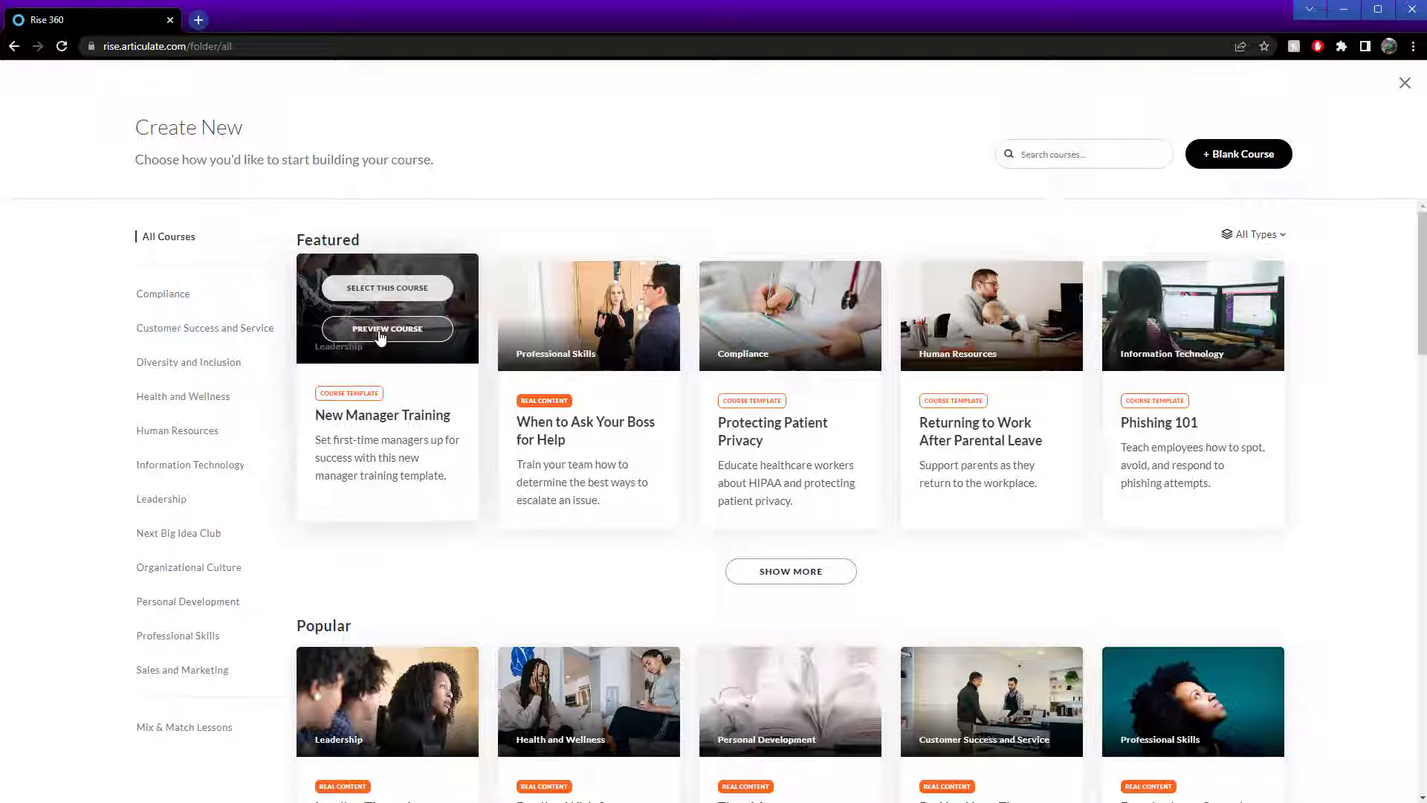
pyautogui.click(385, 331)
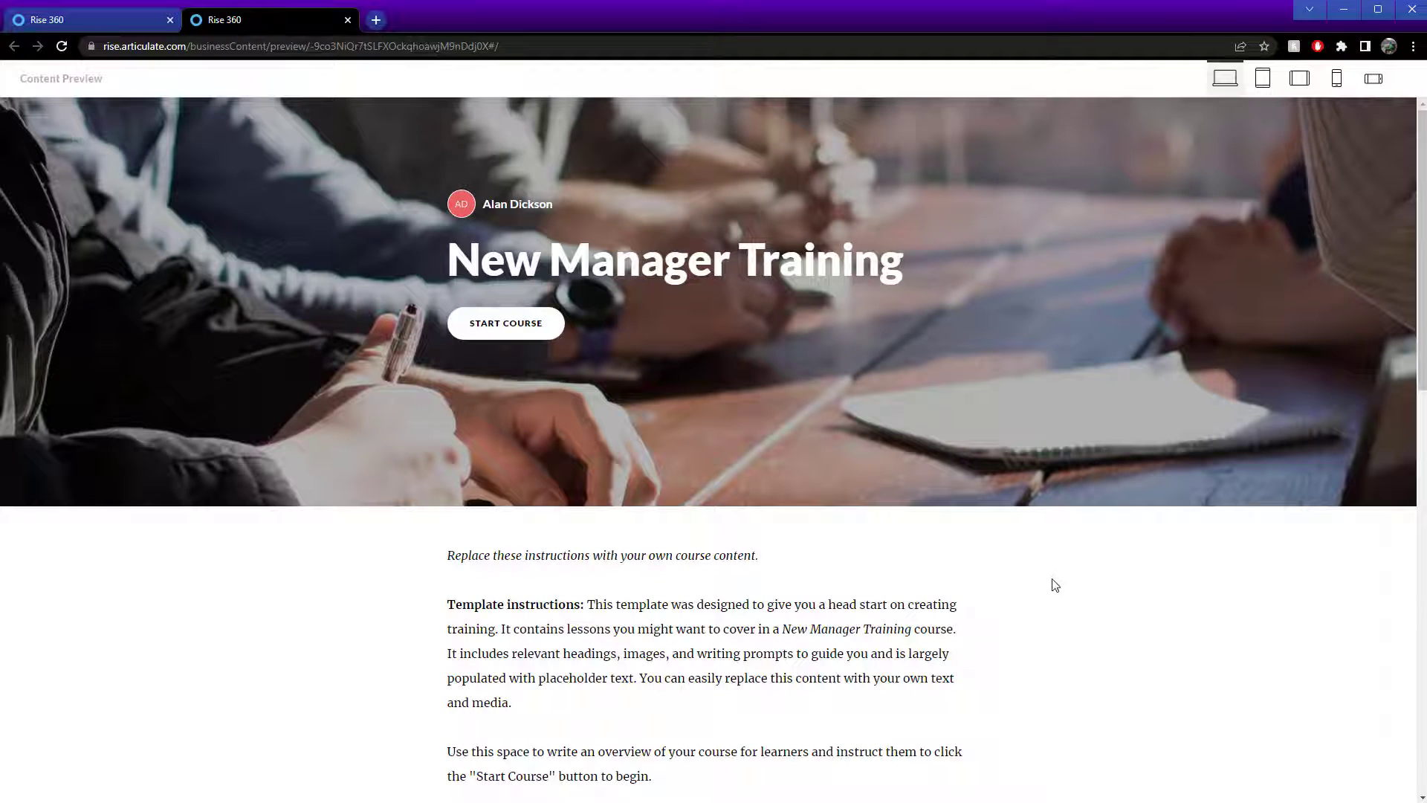
pyautogui.scroll(-2, 1054, 583)
pyautogui.scroll(-2, 722, 426)
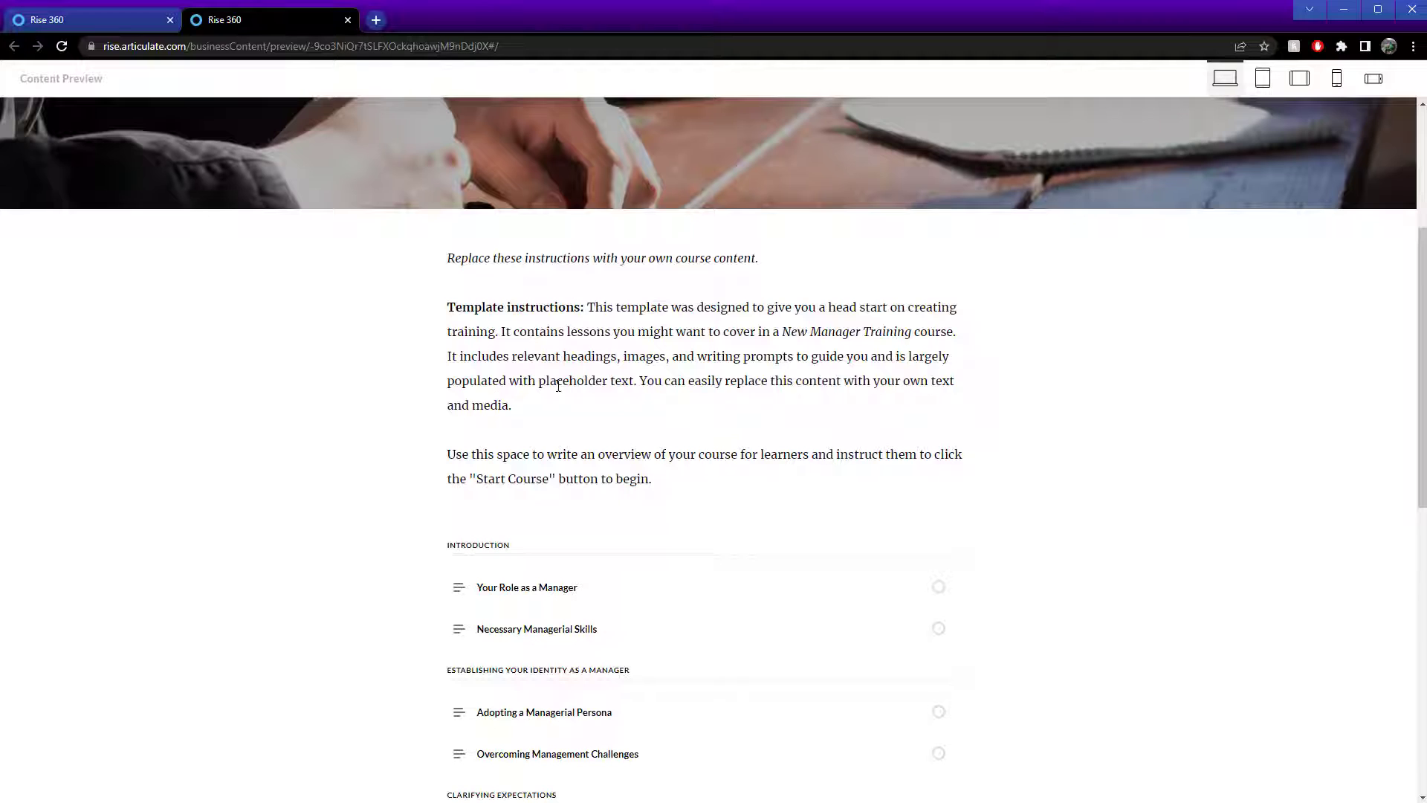
pyautogui.scroll(-1, 590, 402)
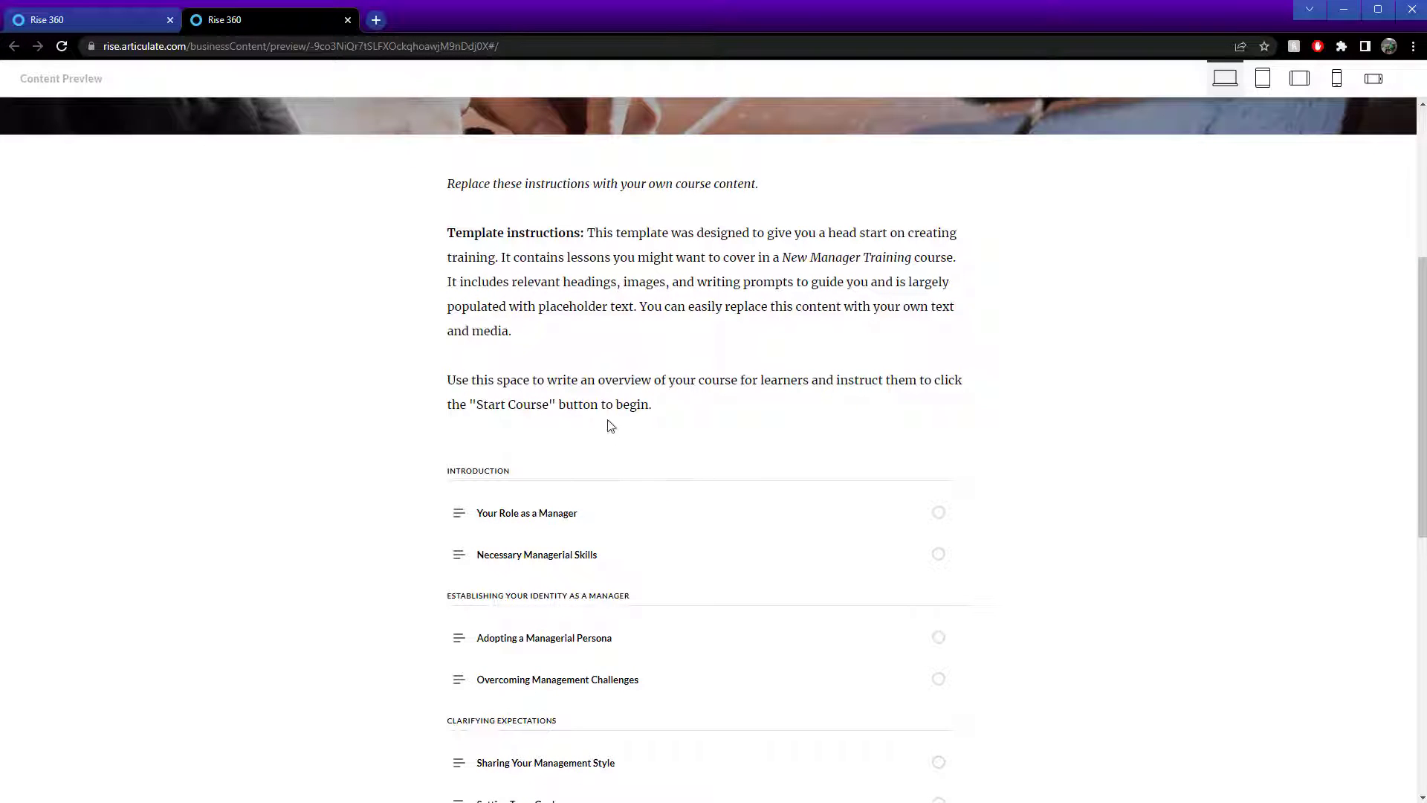
pyautogui.scroll(-3, 812, 491)
pyautogui.scroll(-6, 810, 479)
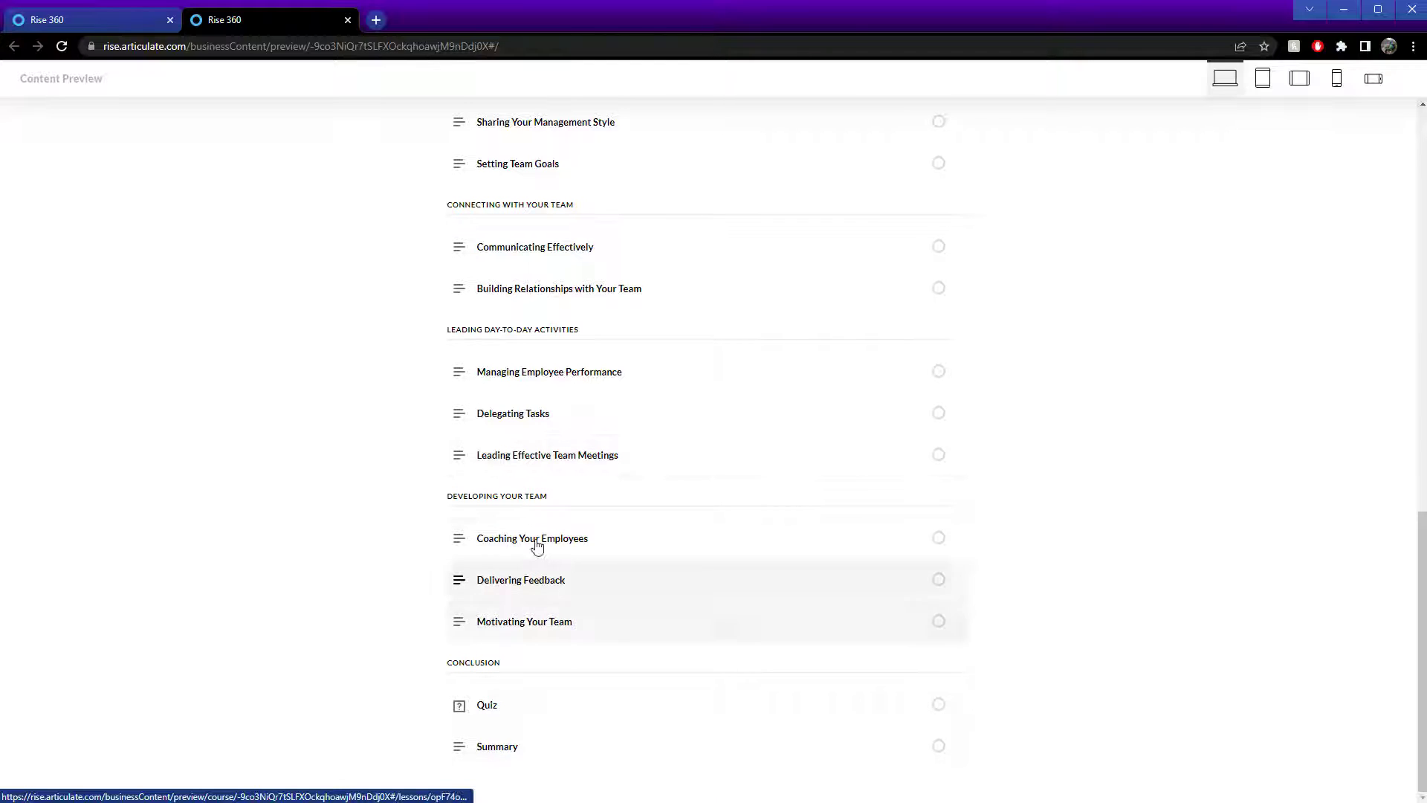
pyautogui.scroll(5, 644, 644)
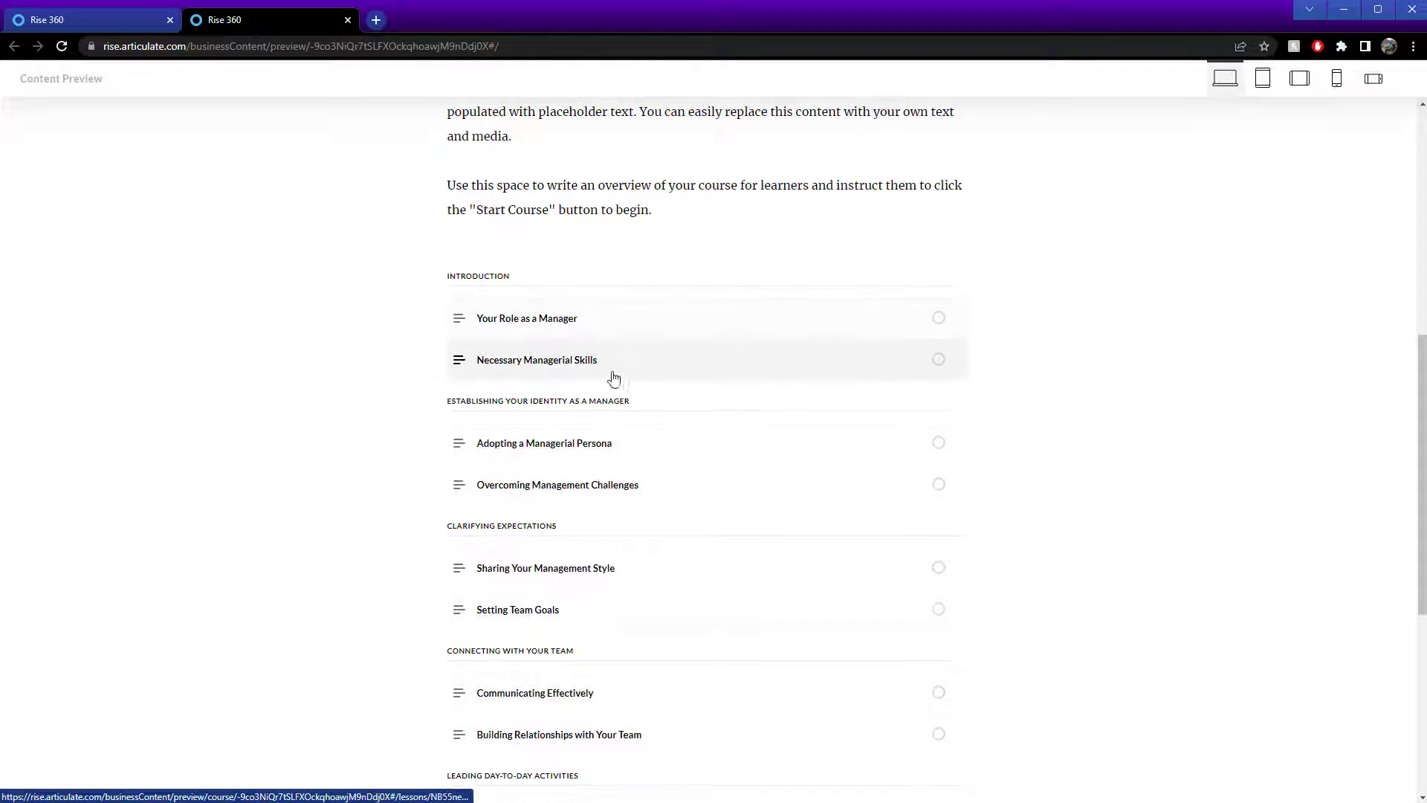
pyautogui.scroll(-3, 719, 438)
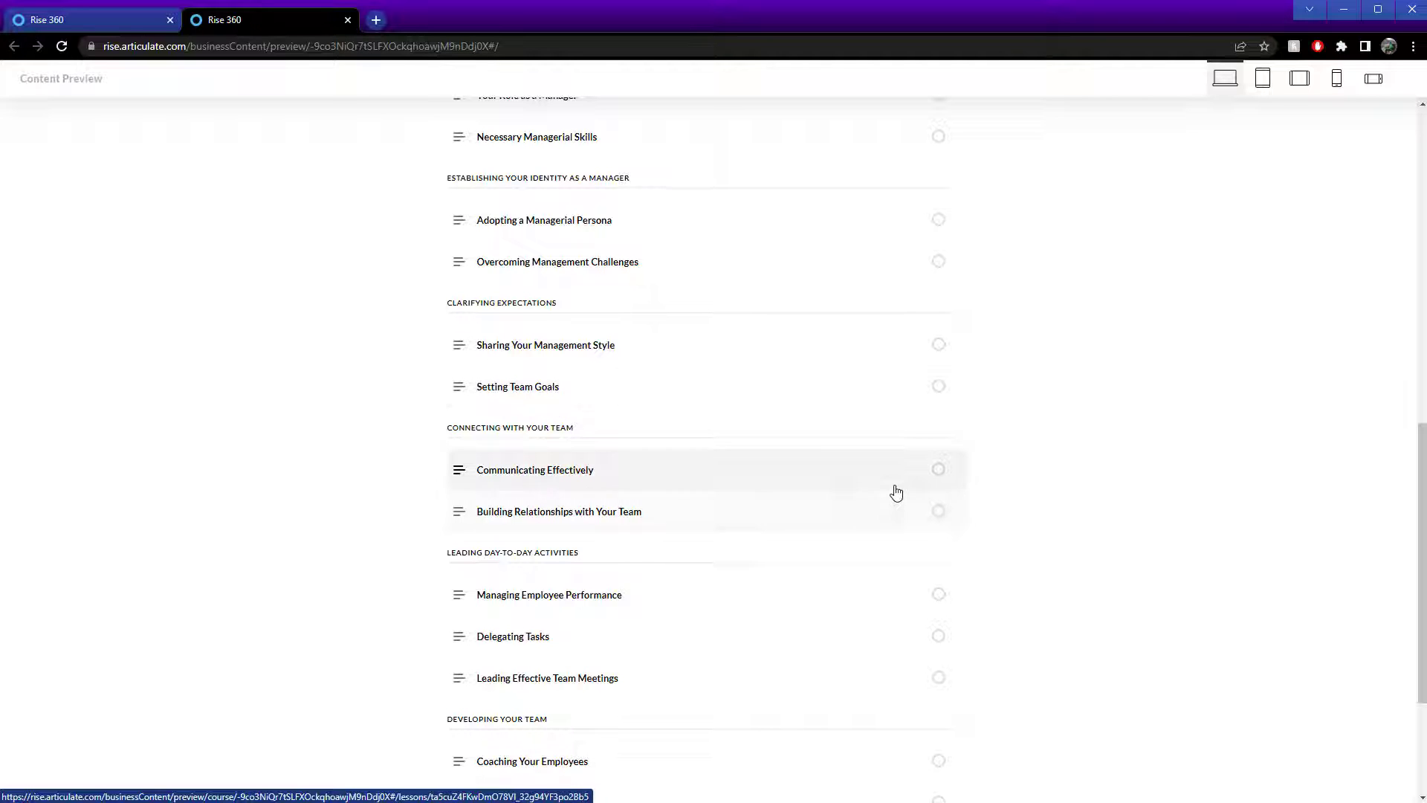
pyautogui.scroll(10, 691, 449)
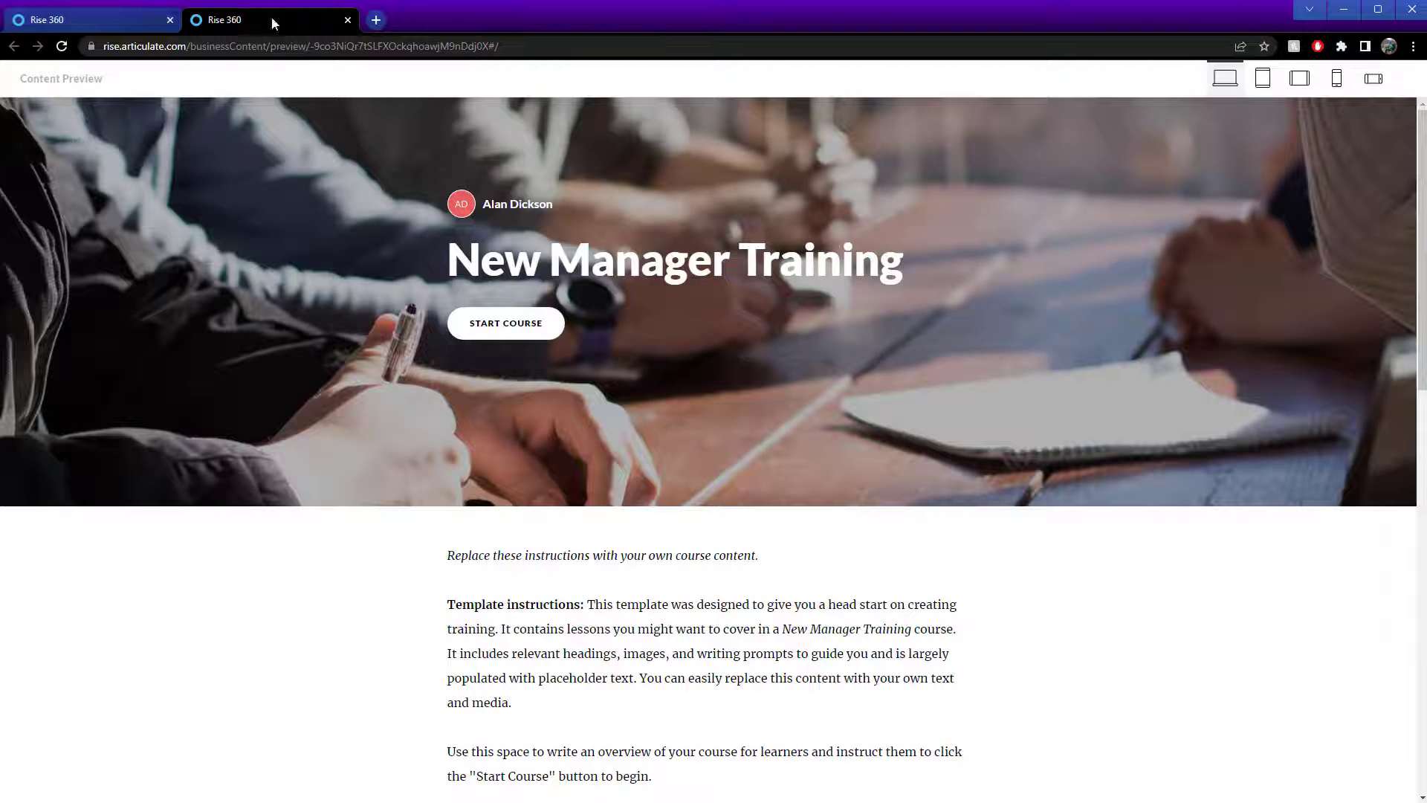
pyautogui.click(348, 20)
# - Preview the Dealing With Stress, Pressure, and Burnout course, review its introduction and lesson outline, and close the preview
pyautogui.moveTo(385, 341)
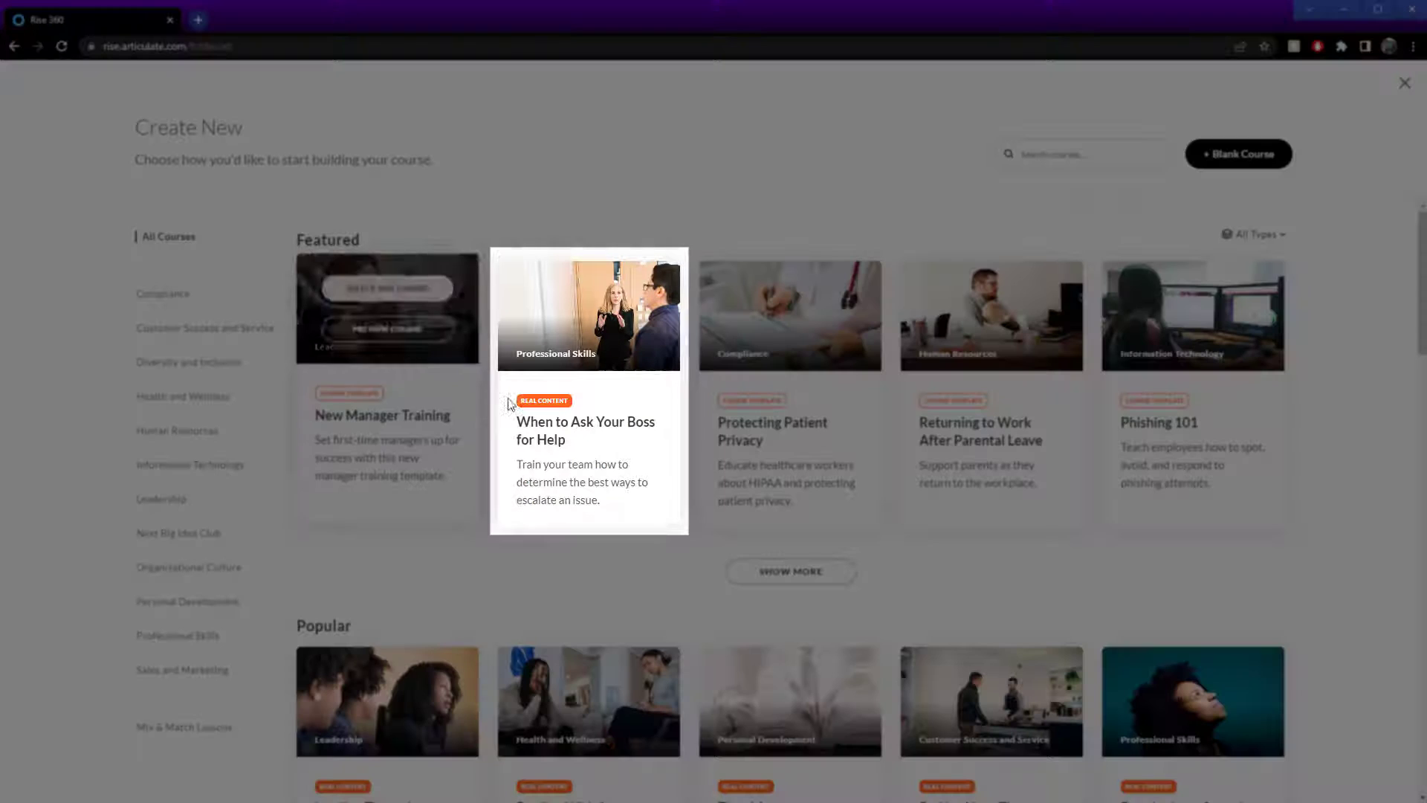
pyautogui.moveTo(613, 346)
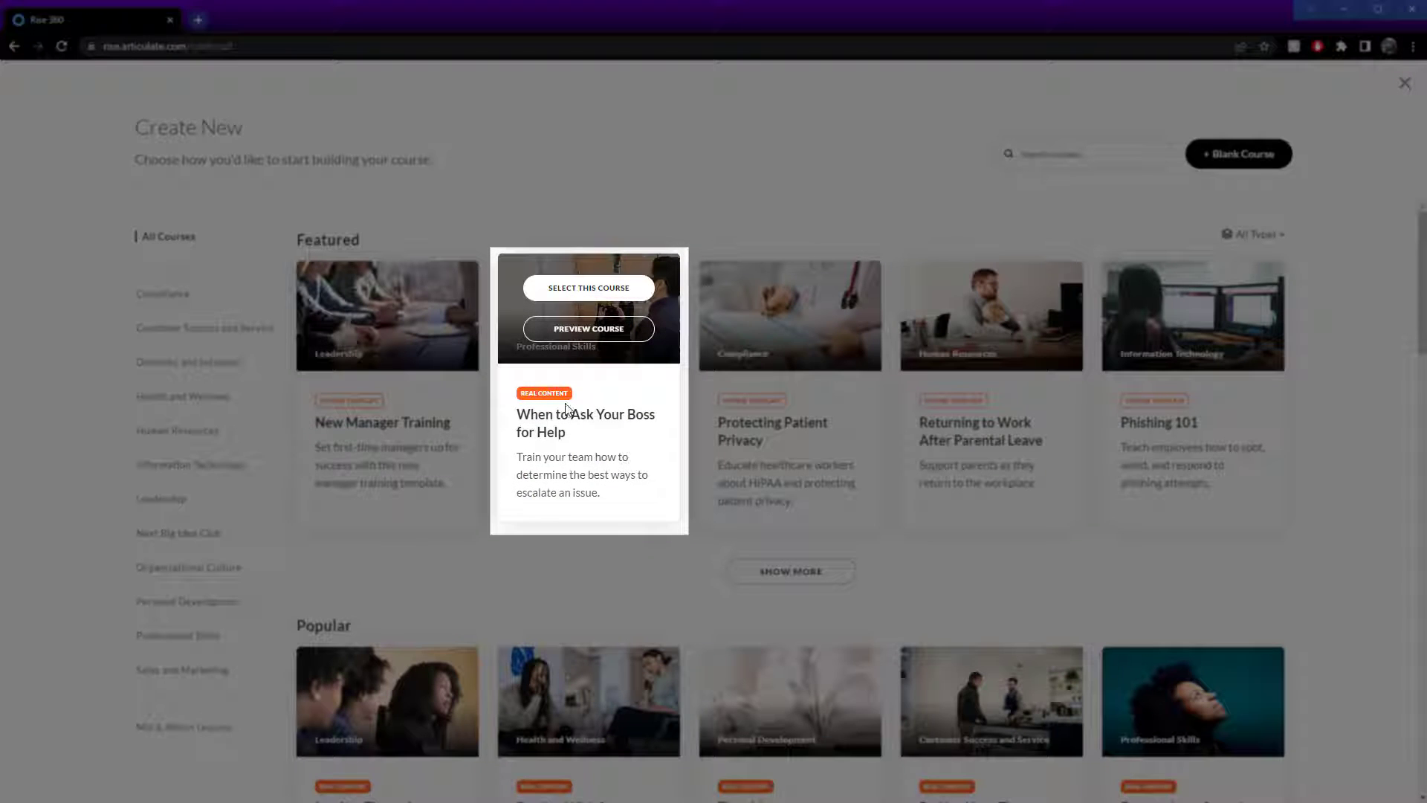
pyautogui.scroll(-4, 521, 439)
pyautogui.moveTo(599, 497)
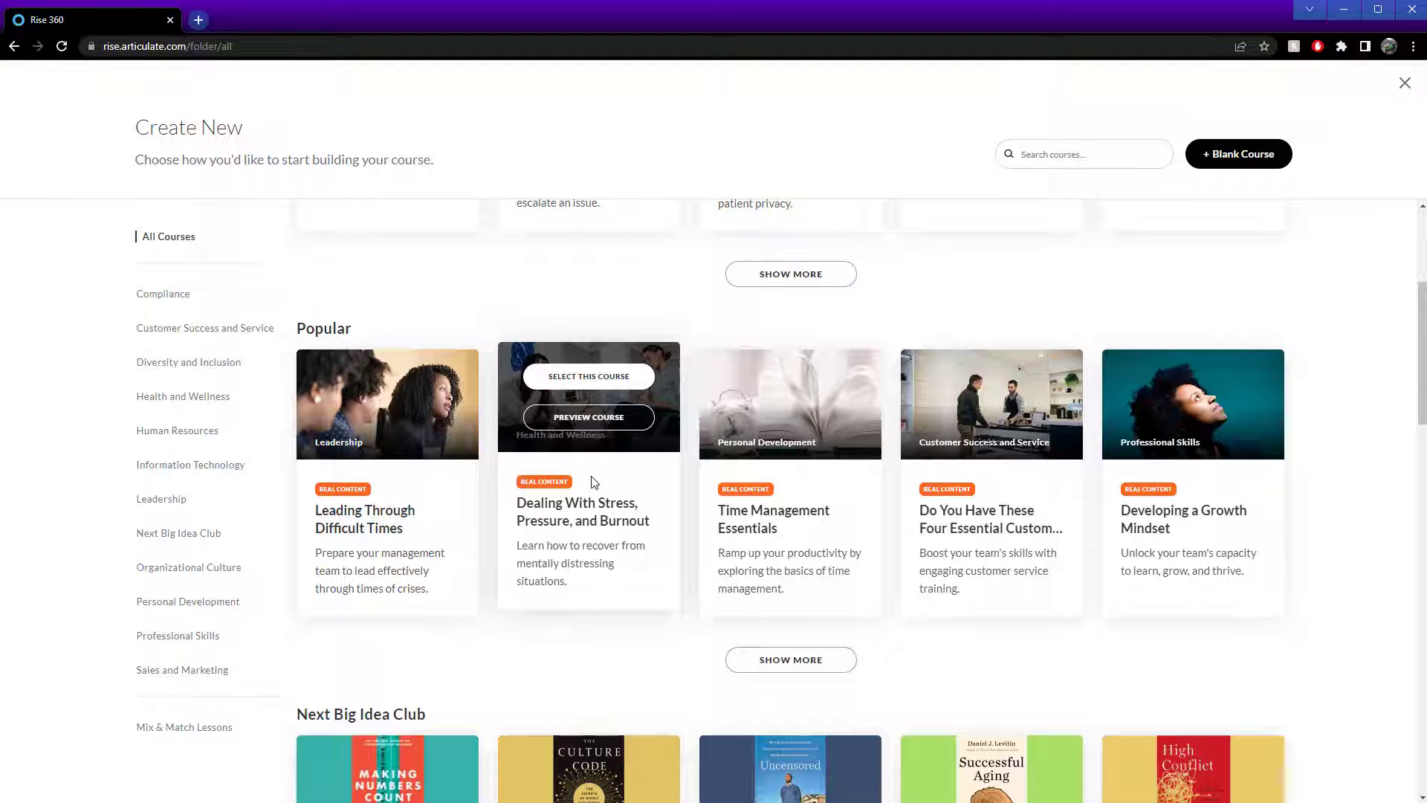
pyautogui.click(625, 420)
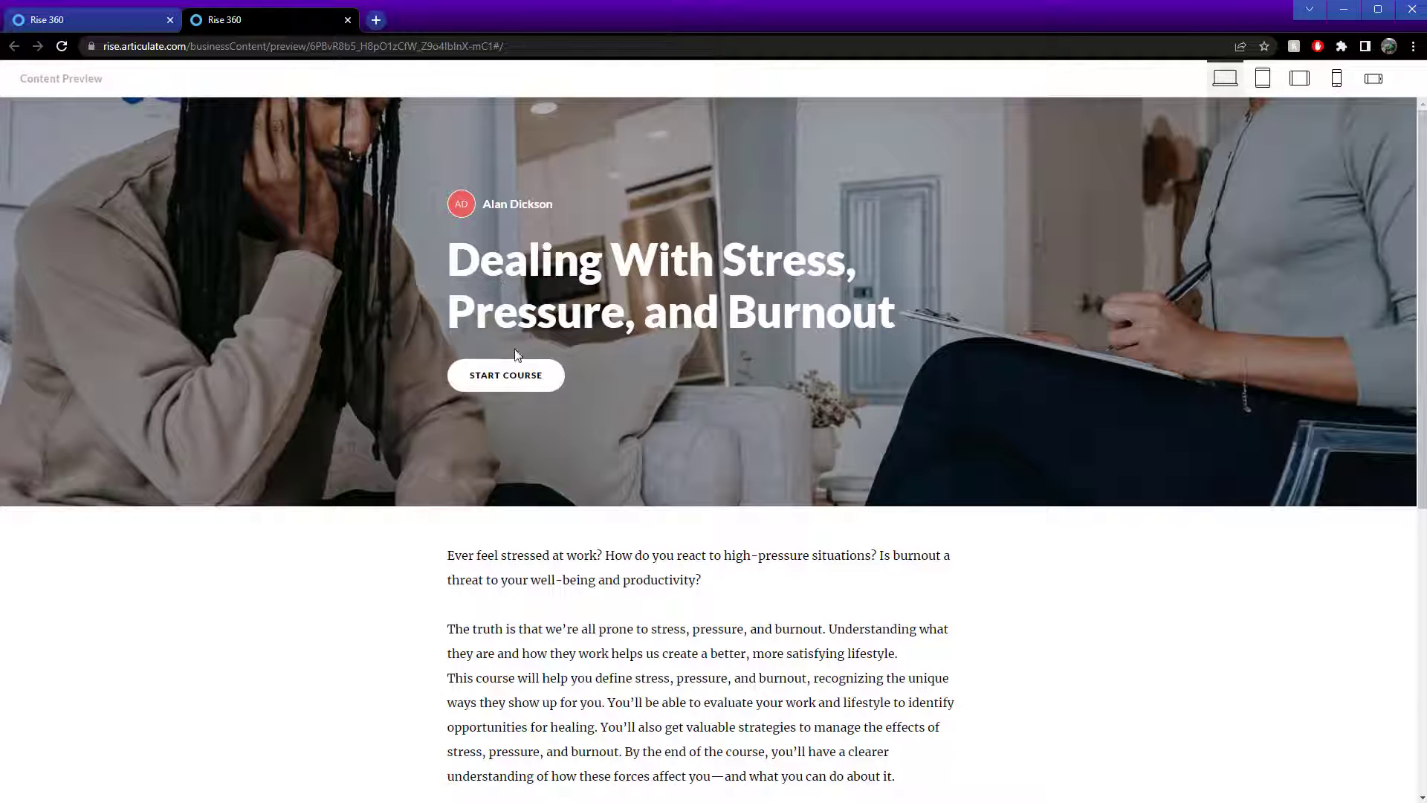
pyautogui.scroll(-5, 854, 364)
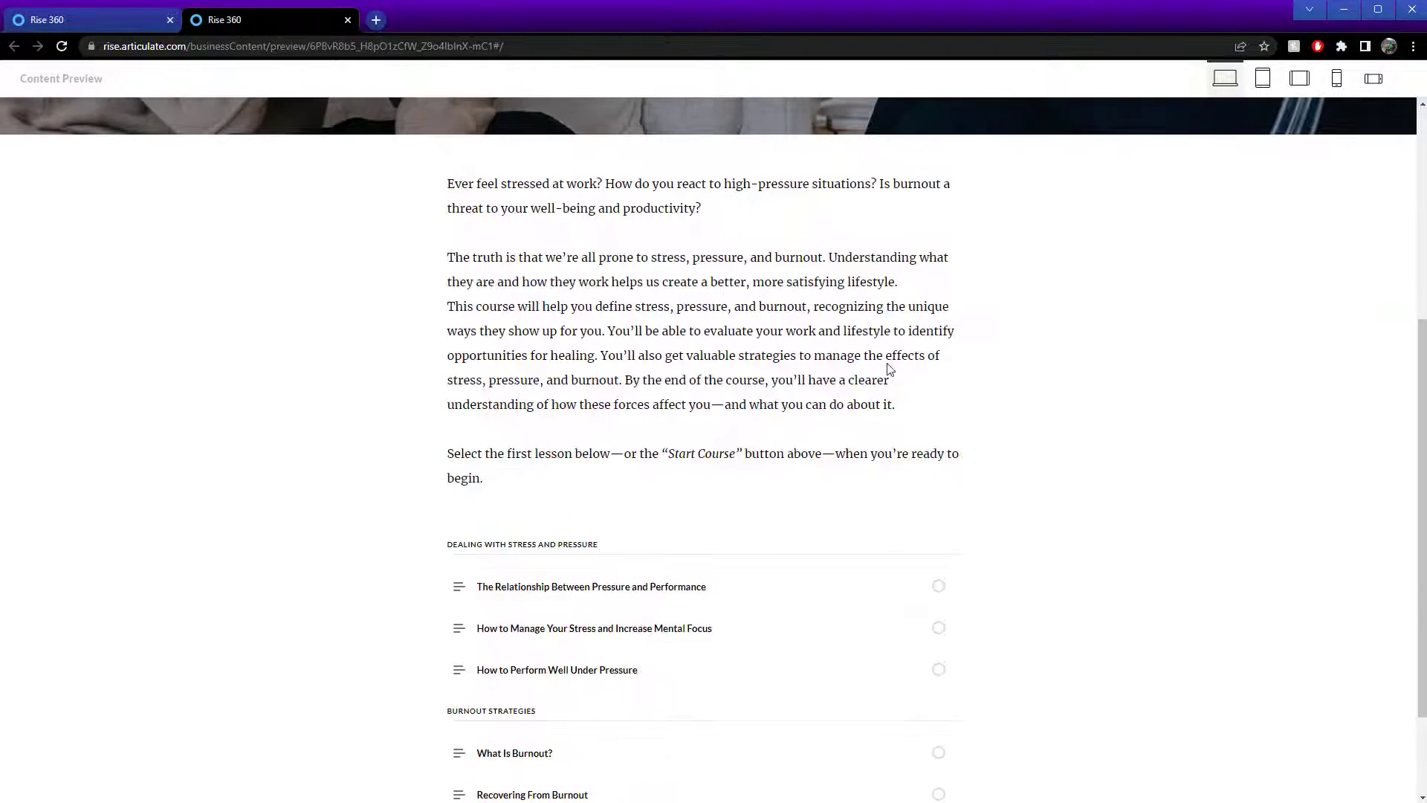
pyautogui.moveTo(745, 223); pyautogui.dragTo(438, 187)
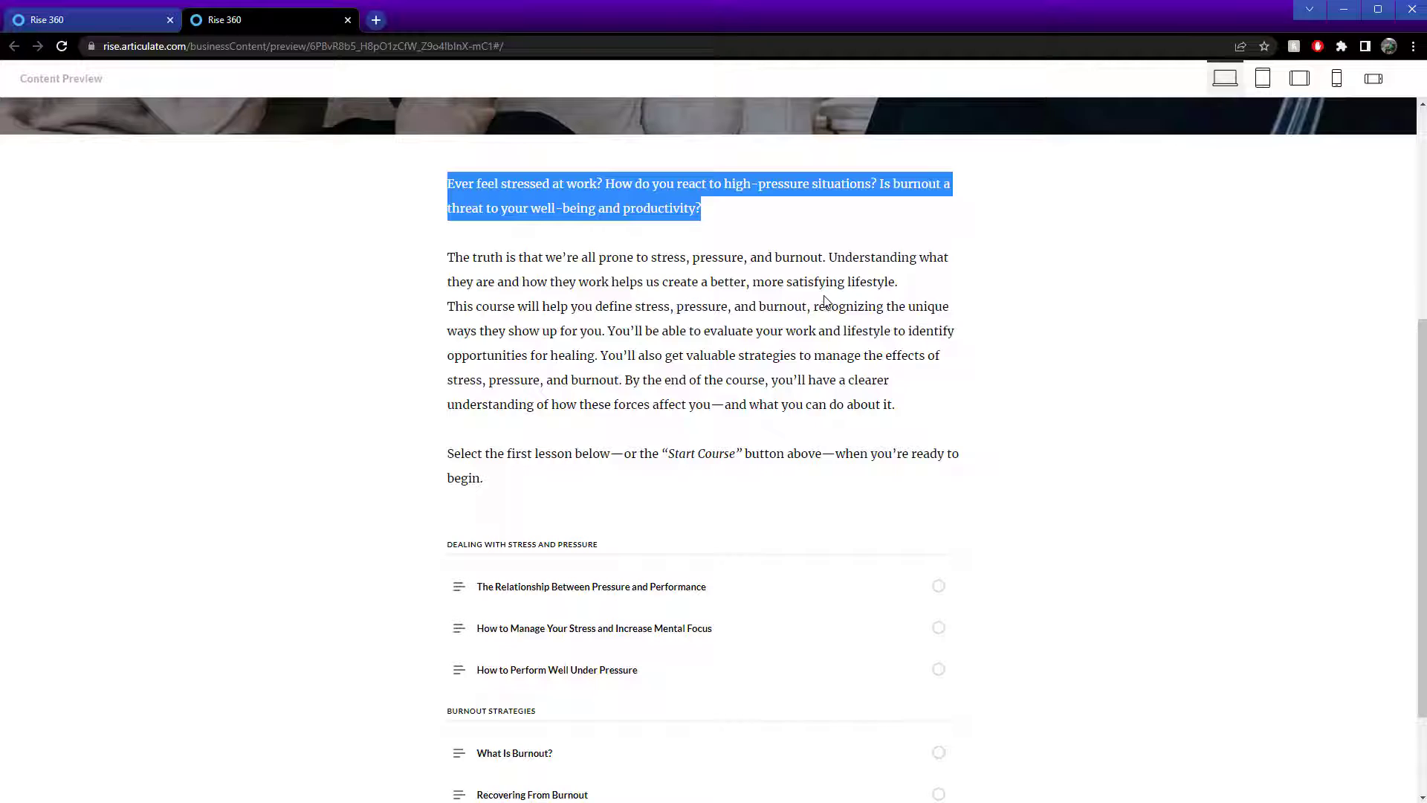
pyautogui.click(1012, 288)
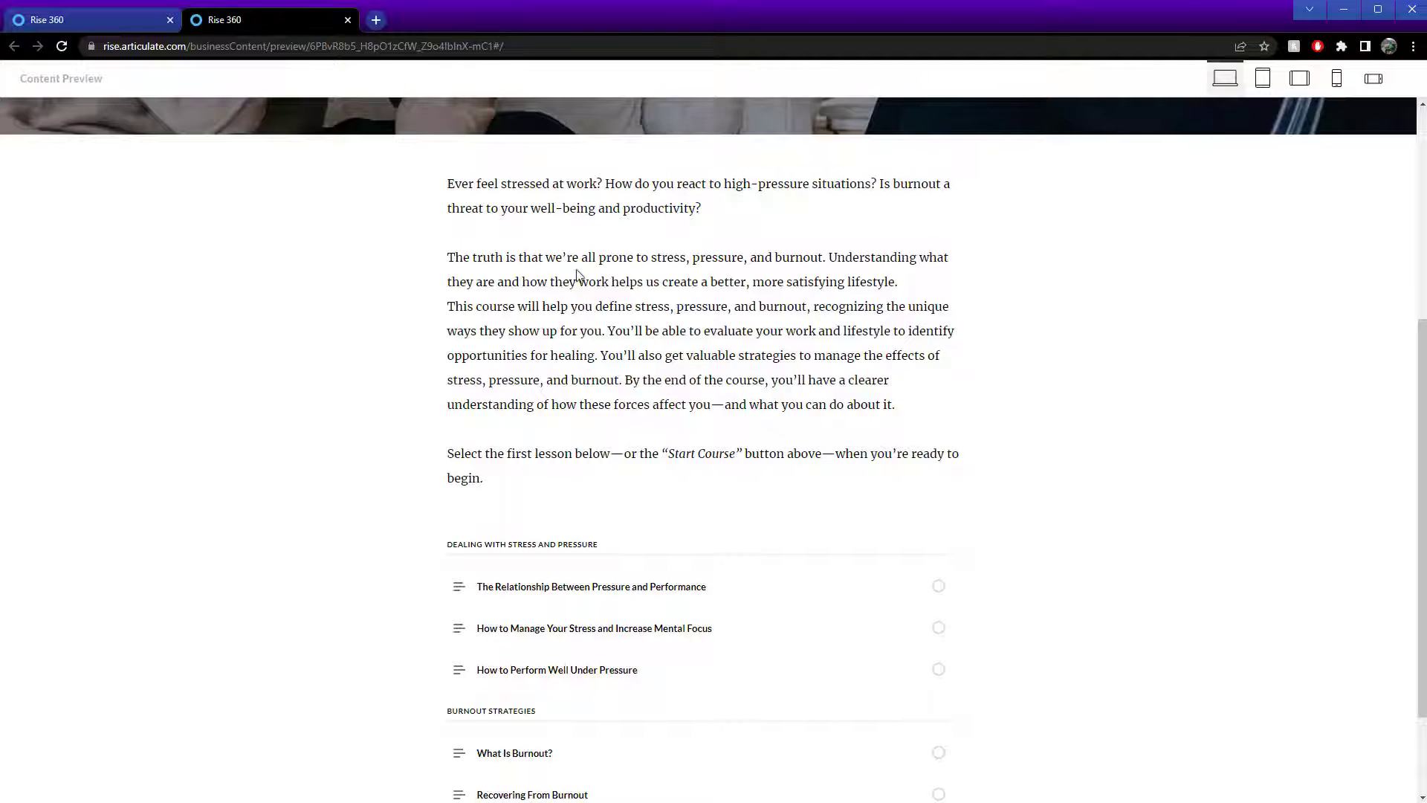
pyautogui.scroll(-1, 810, 355)
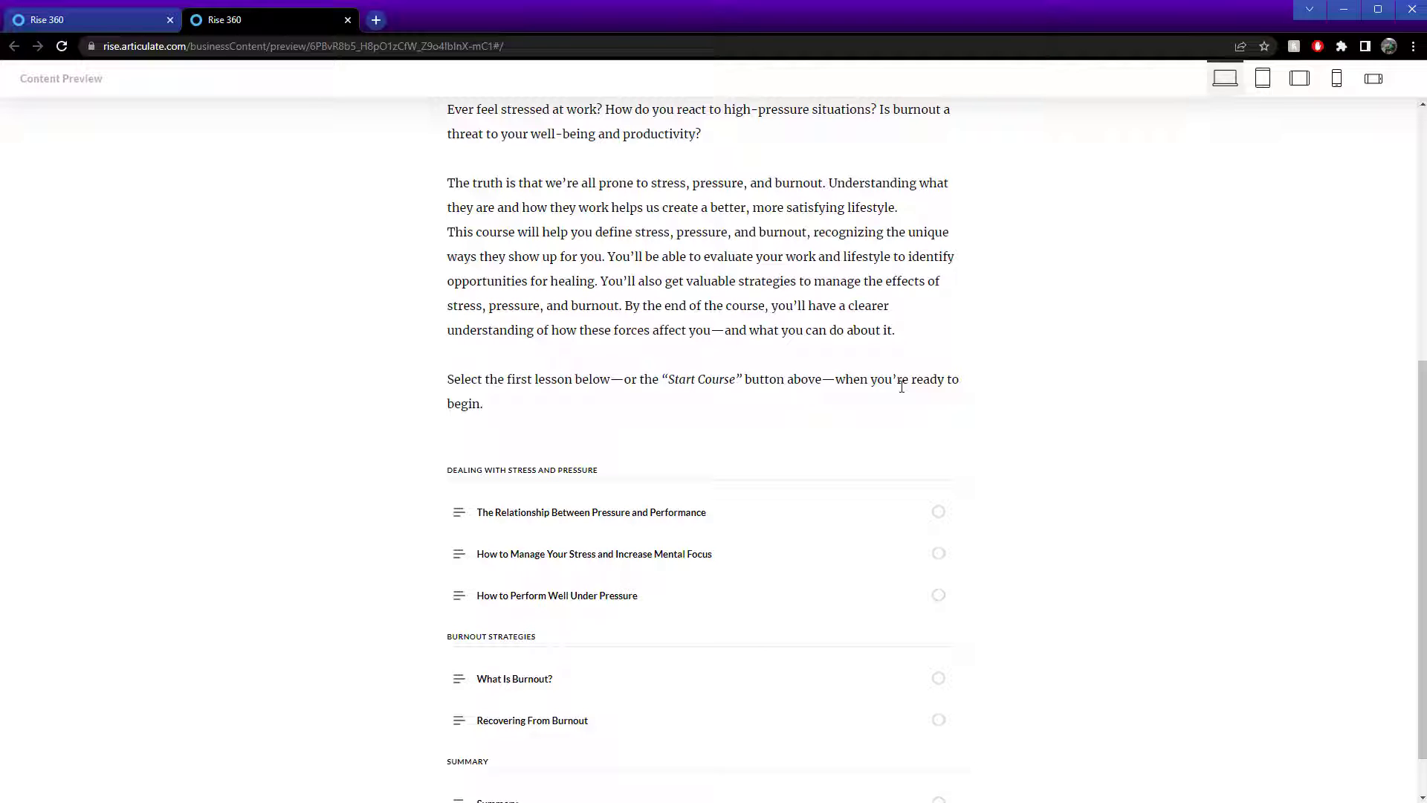
pyautogui.scroll(-1, 922, 422)
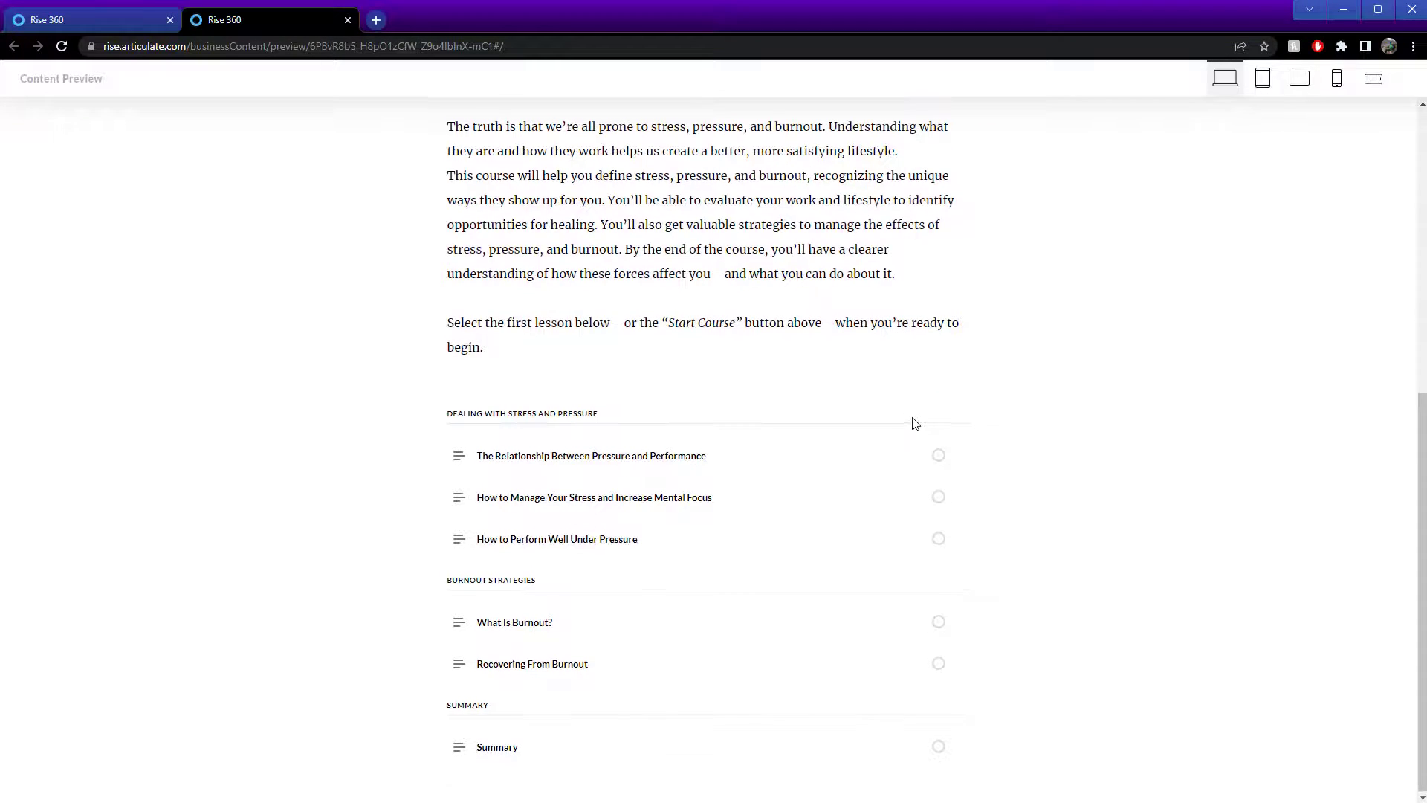
pyautogui.scroll(7, 913, 418)
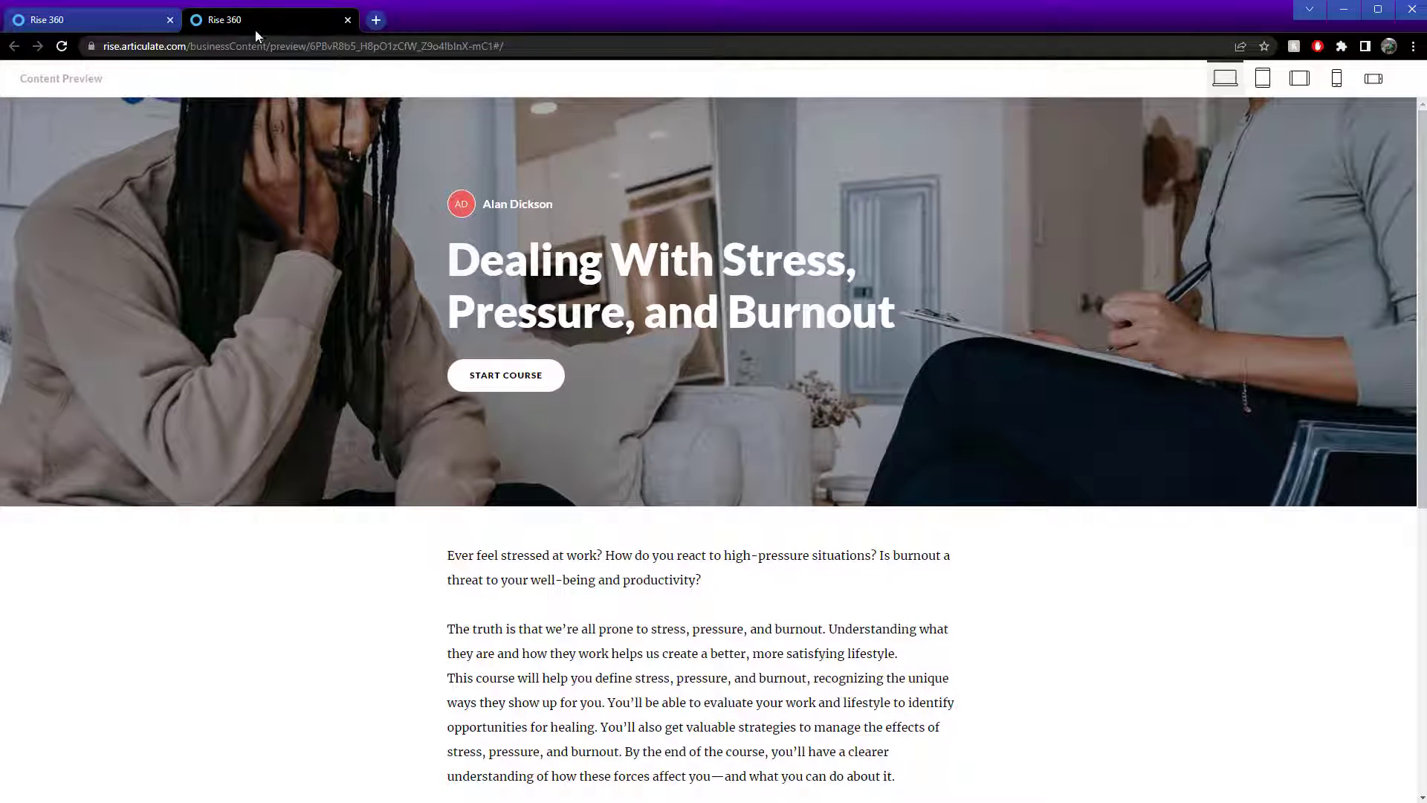
pyautogui.click(347, 20)
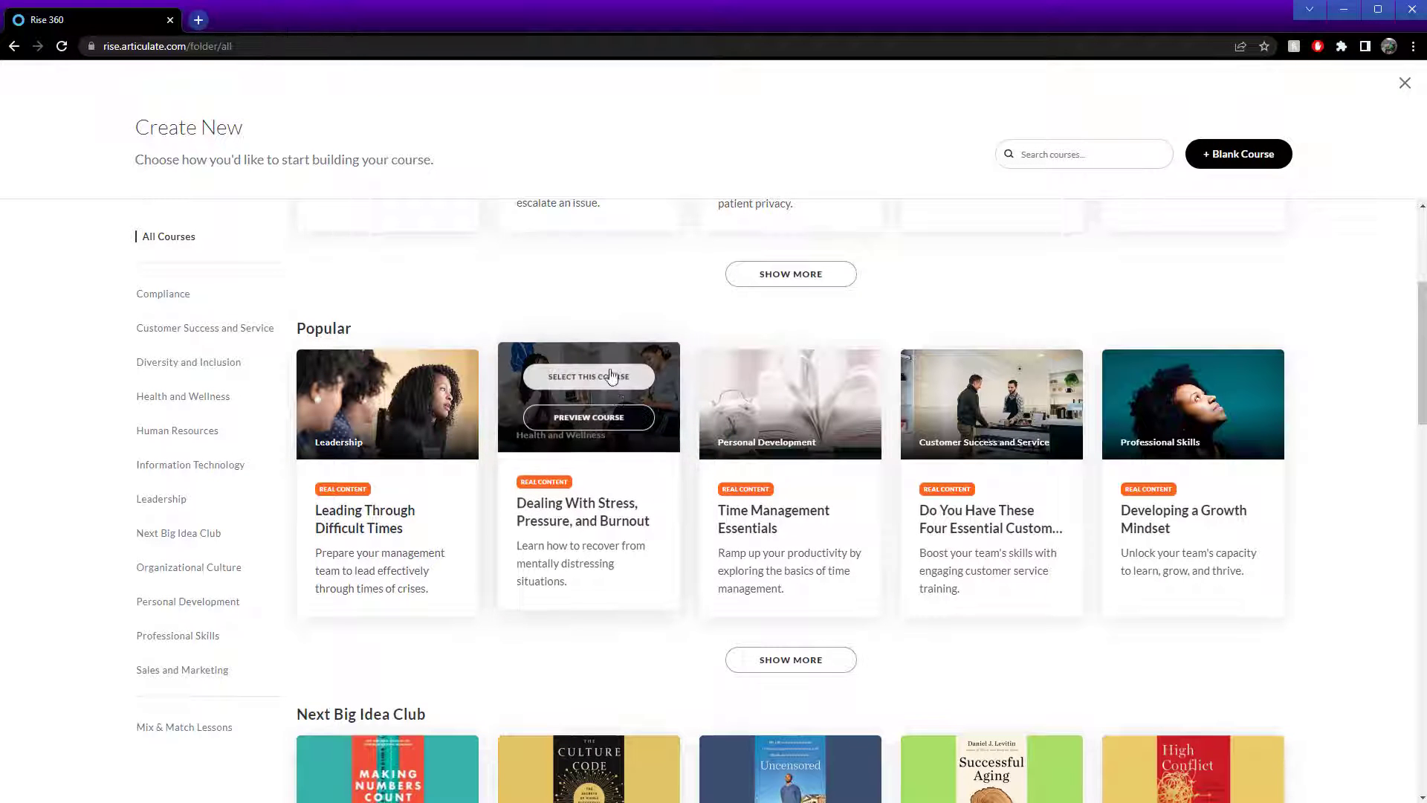
# - Browse the template gallery's Human Resources, Information Technology and Leadership categories
pyautogui.scroll(4, 691, 446)
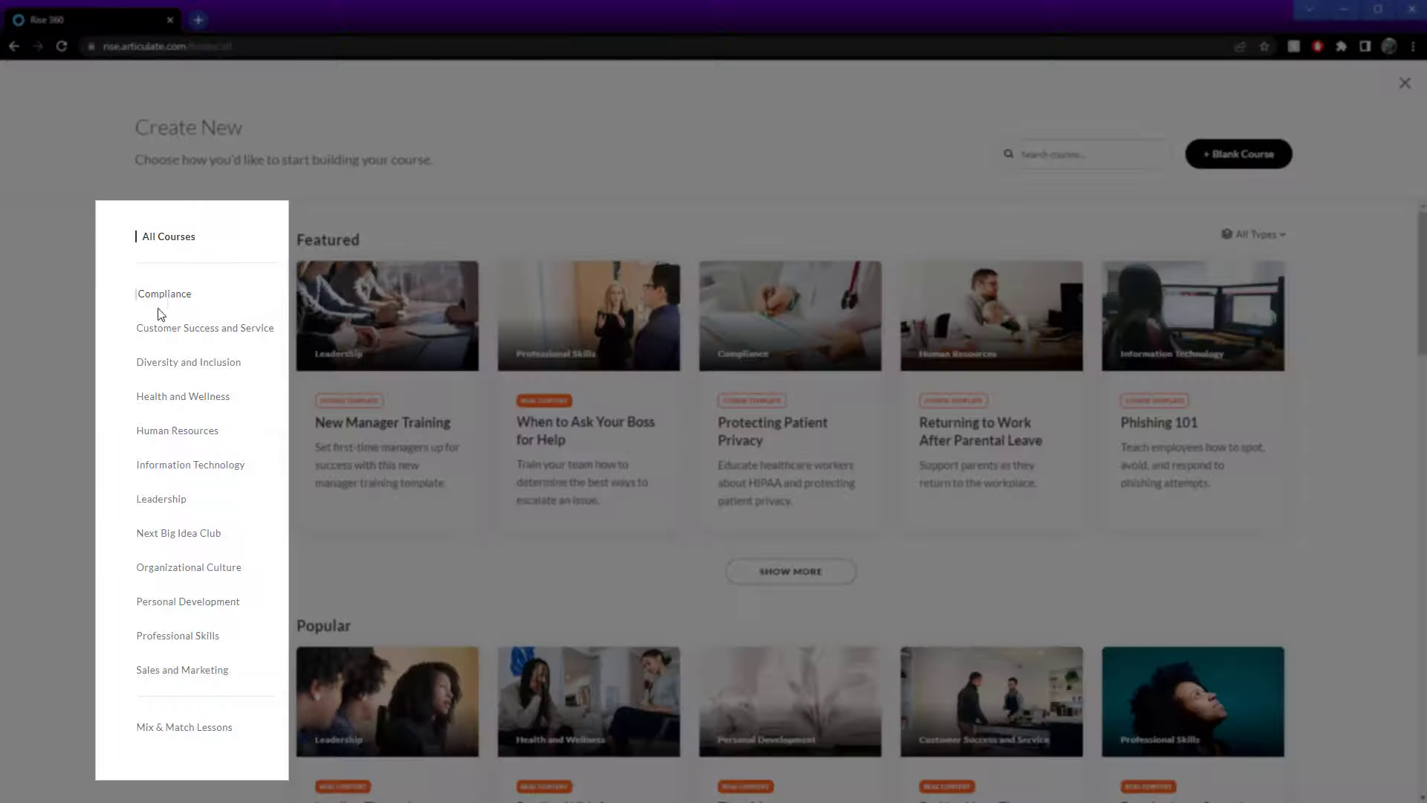
pyautogui.click(164, 434)
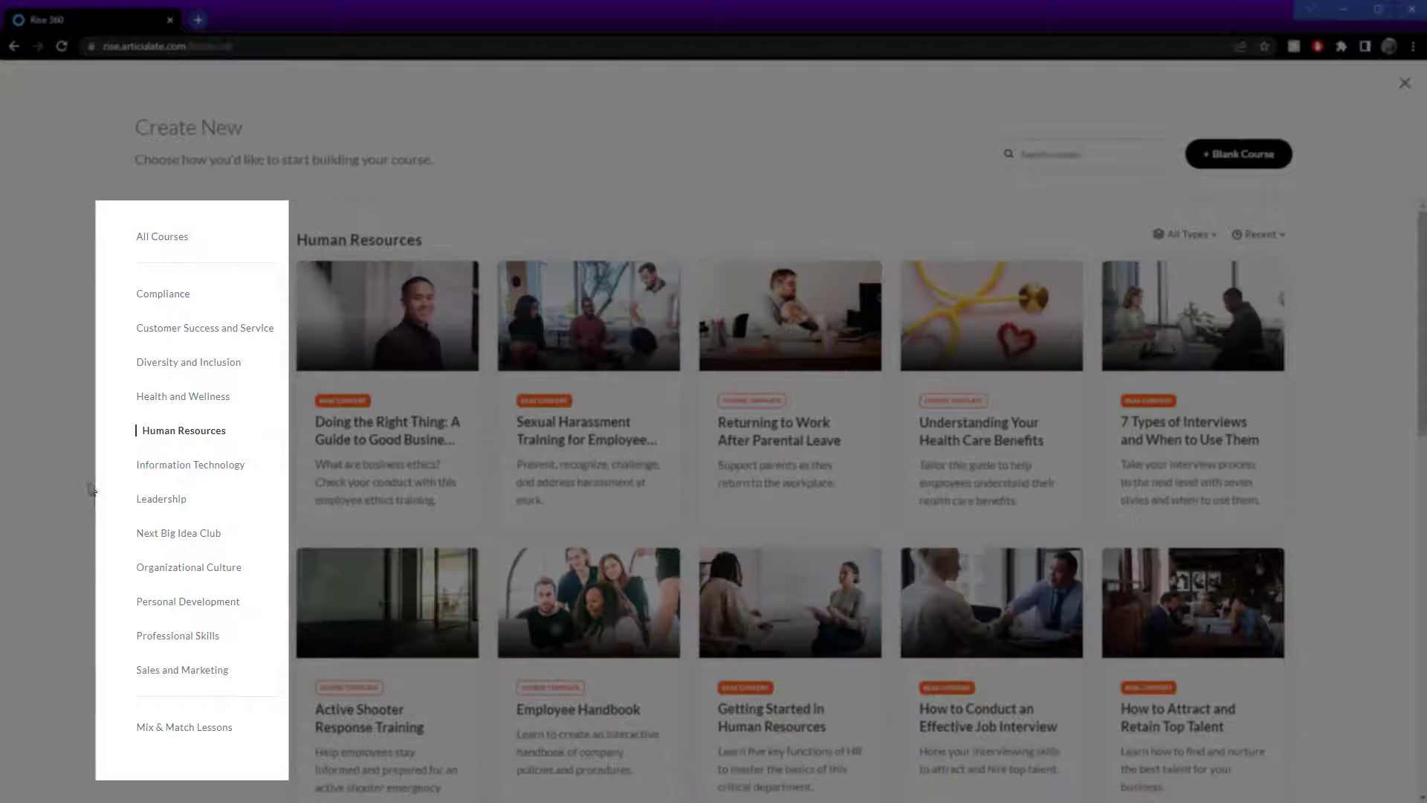
pyautogui.click(182, 468)
pyautogui.click(181, 507)
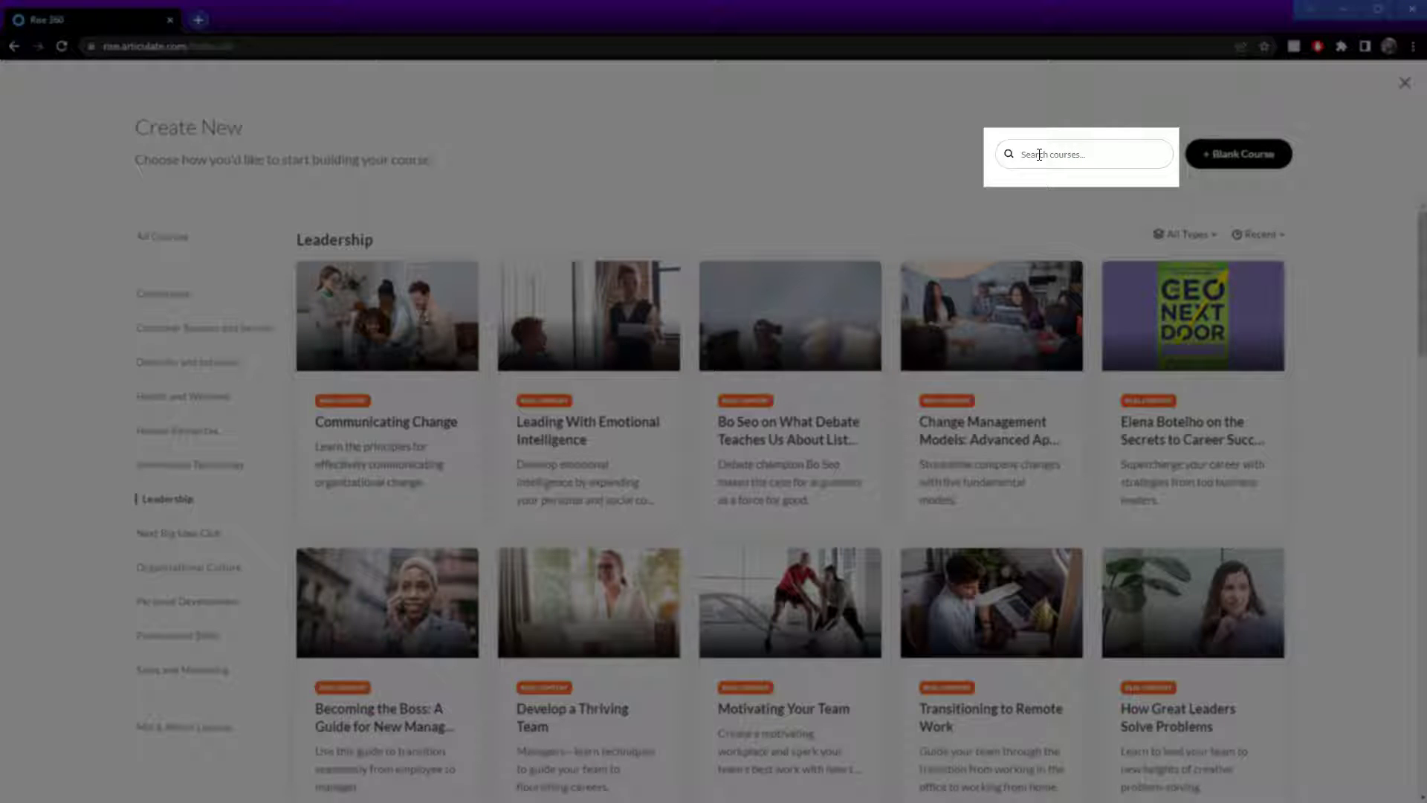
# - Search the course gallery for "manag", look through the matching courses, and clear the search
pyautogui.click(1079, 155)
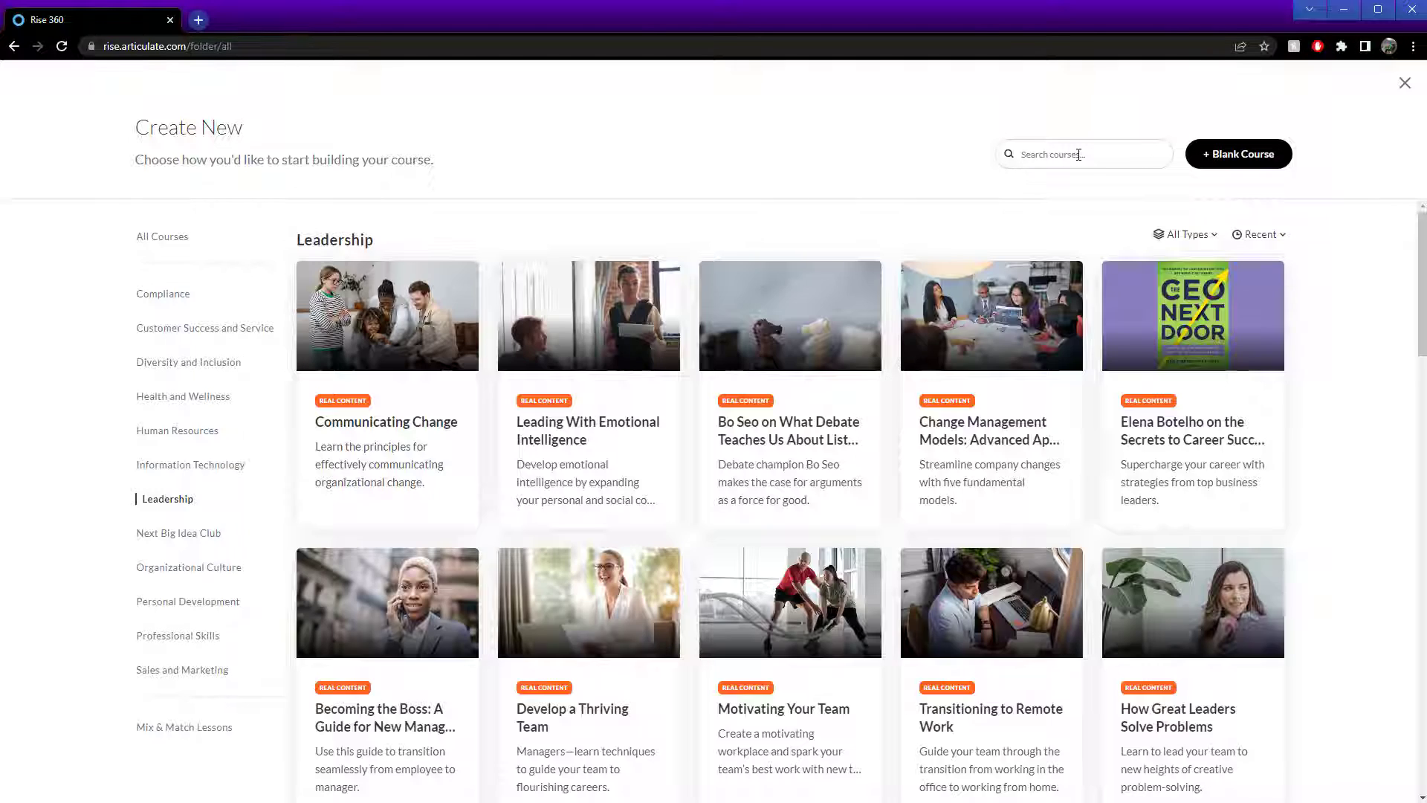
pyautogui.write('manag')
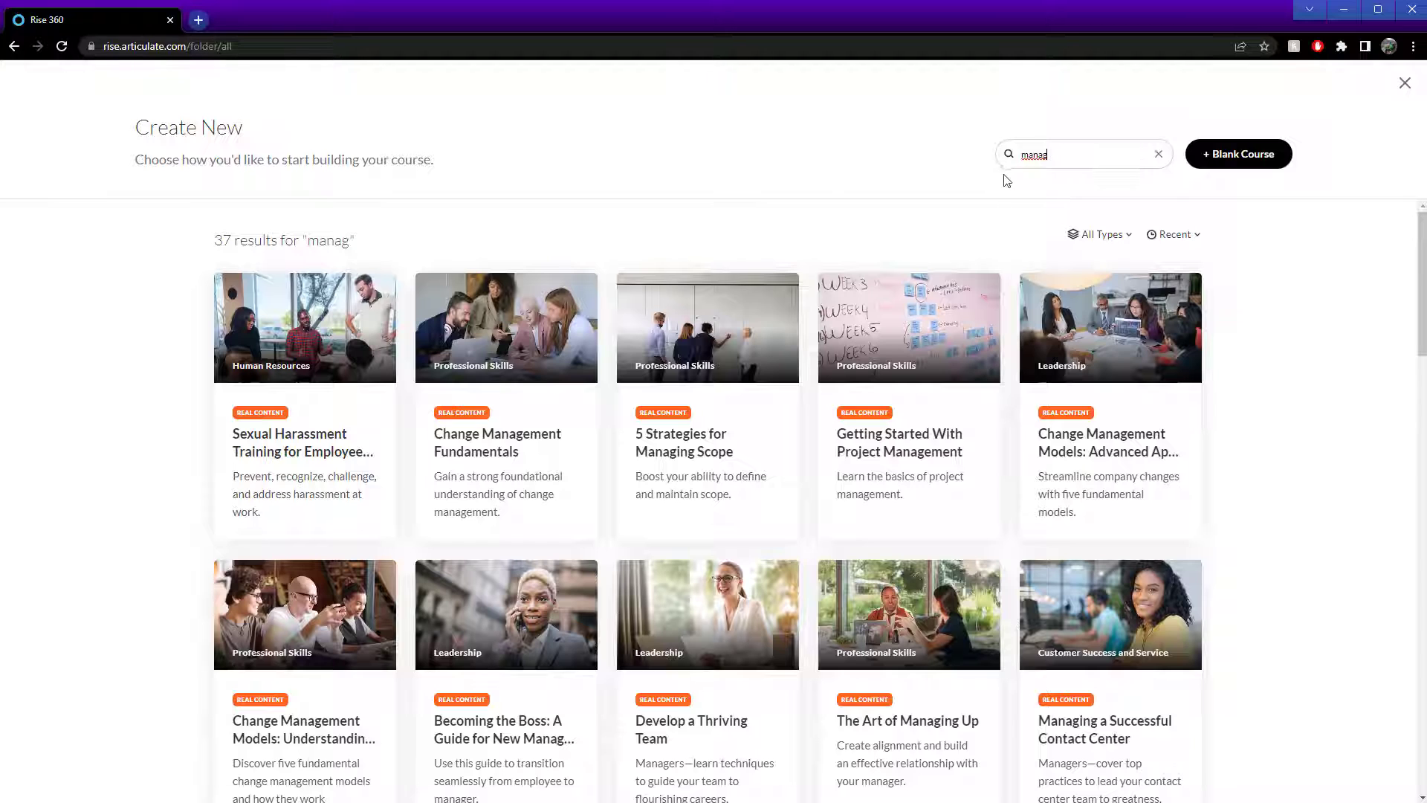
pyautogui.moveTo(549, 515)
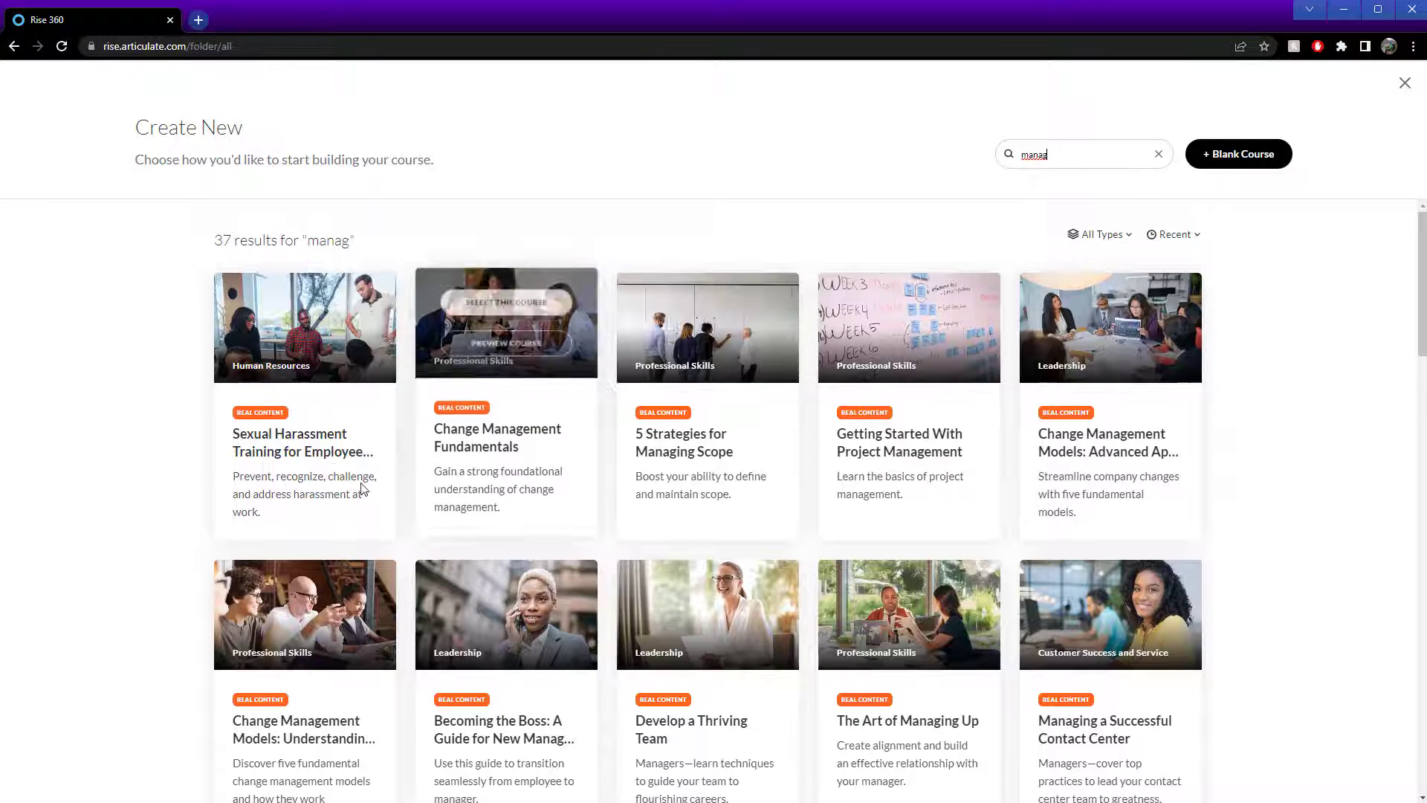
pyautogui.moveTo(295, 466)
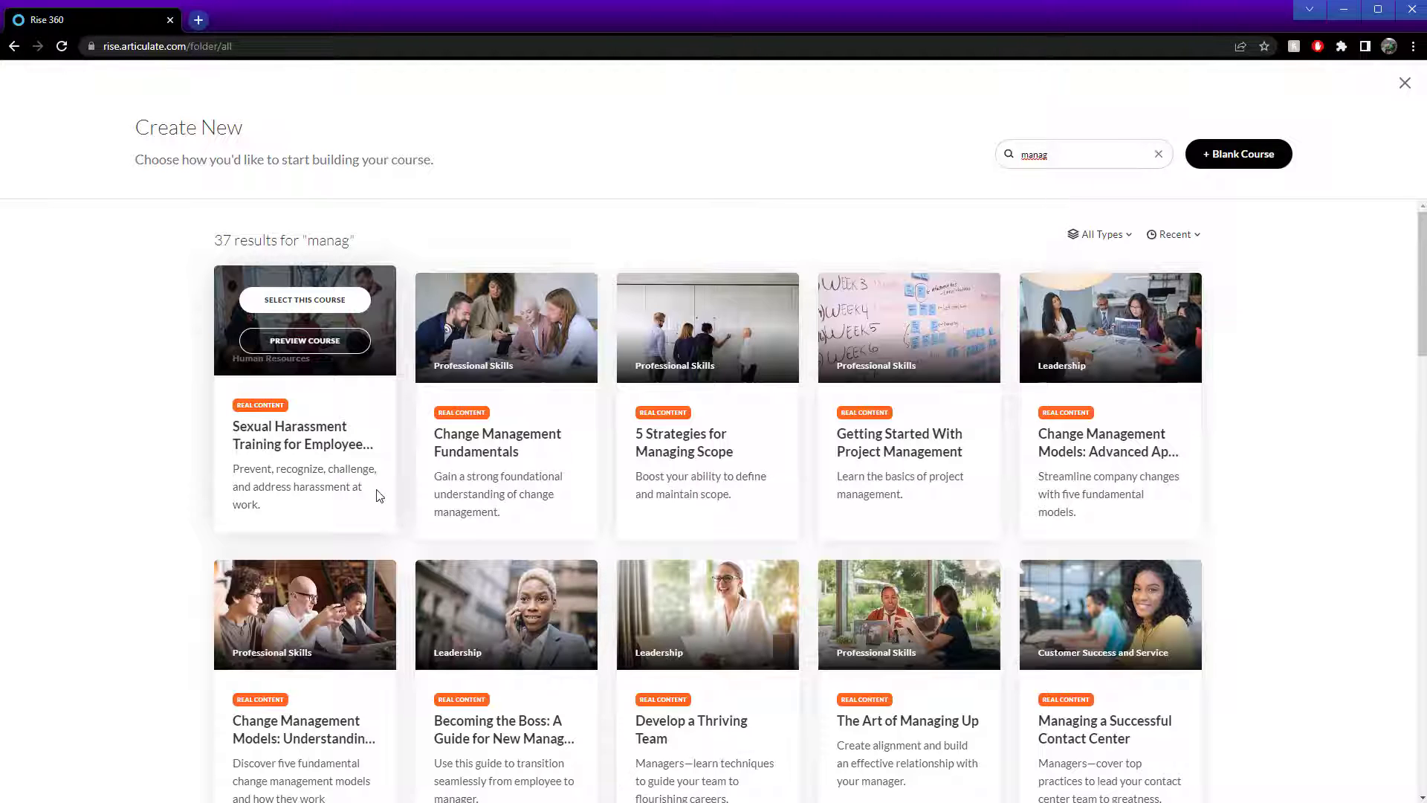
pyautogui.moveTo(1197, 443)
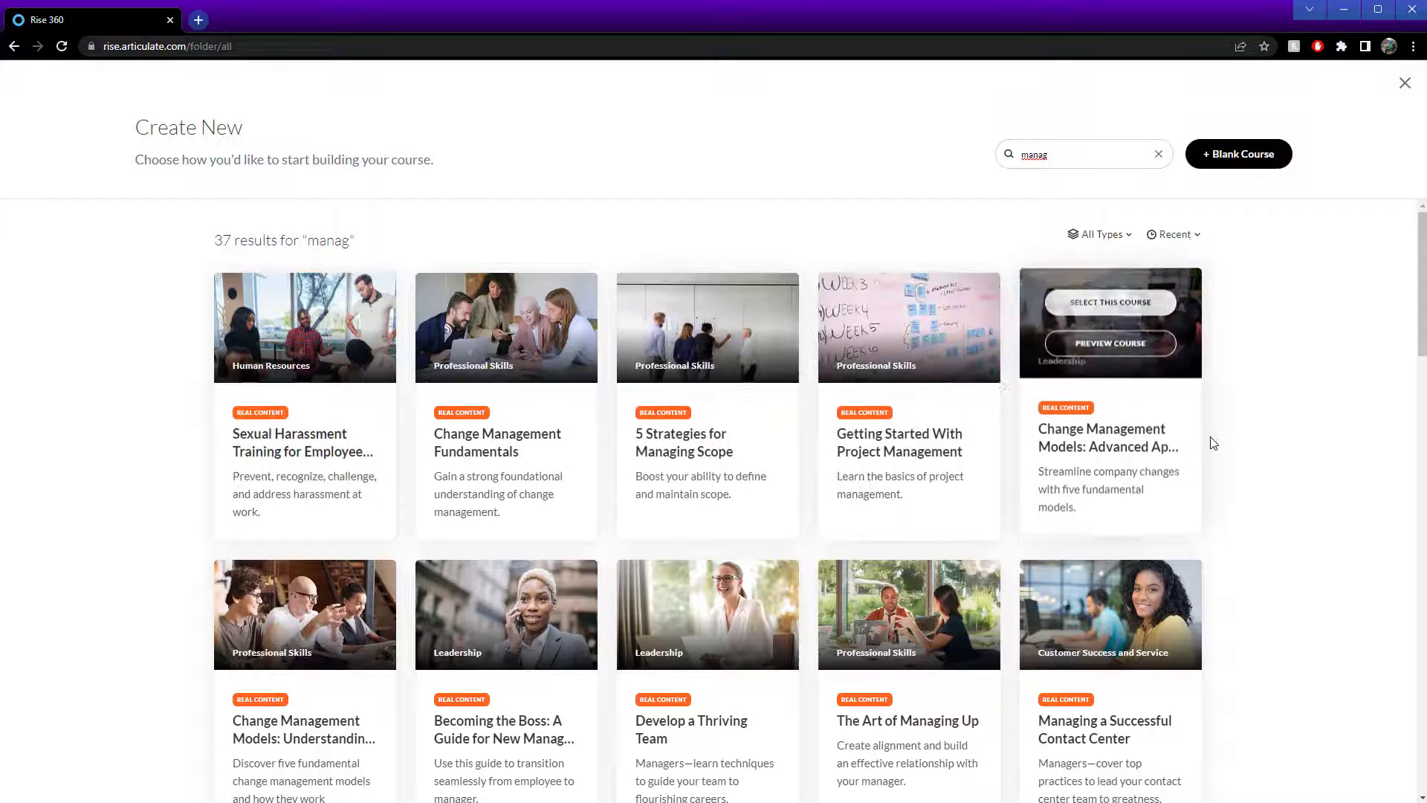
pyautogui.scroll(-3, 1128, 464)
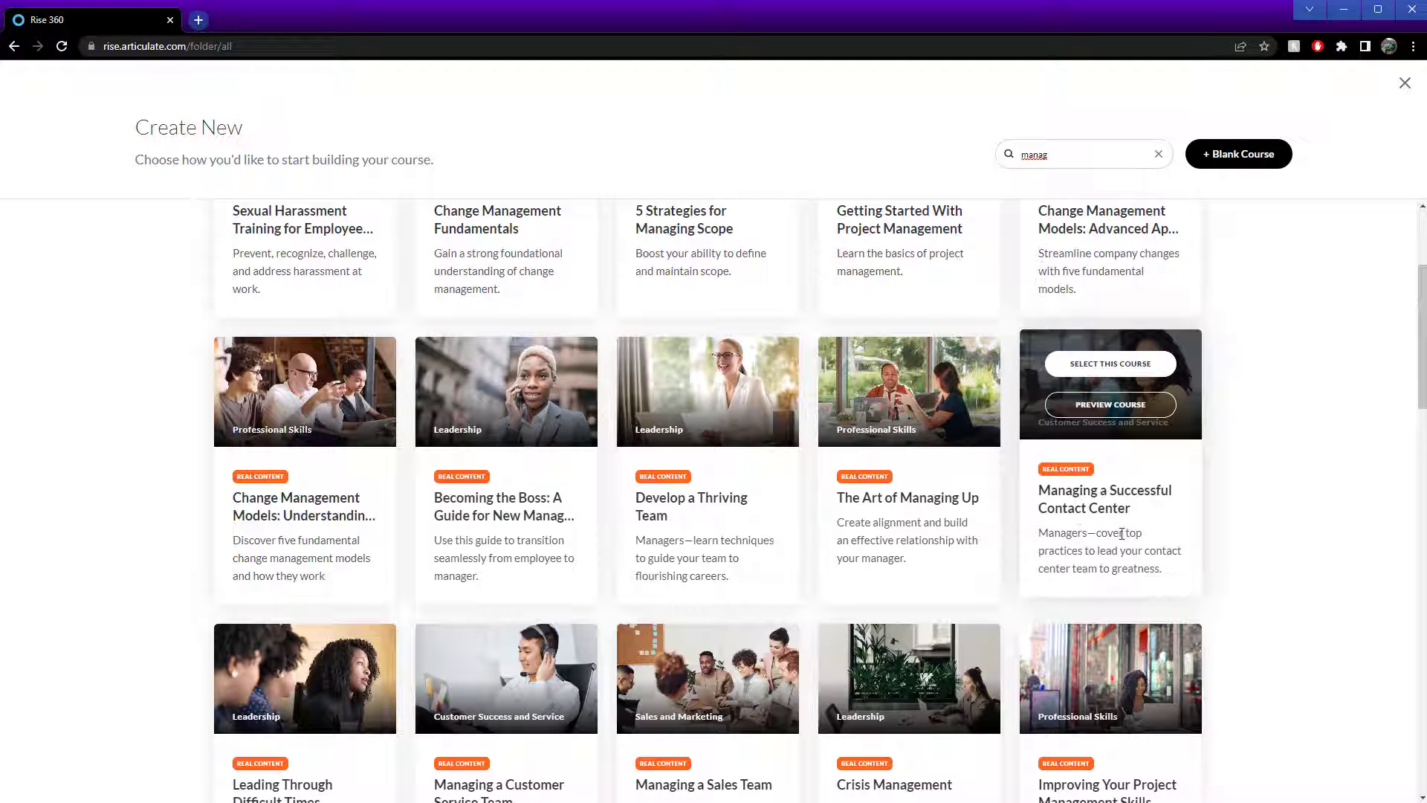
pyautogui.scroll(3, 1119, 529)
pyautogui.scroll(-3, 1112, 524)
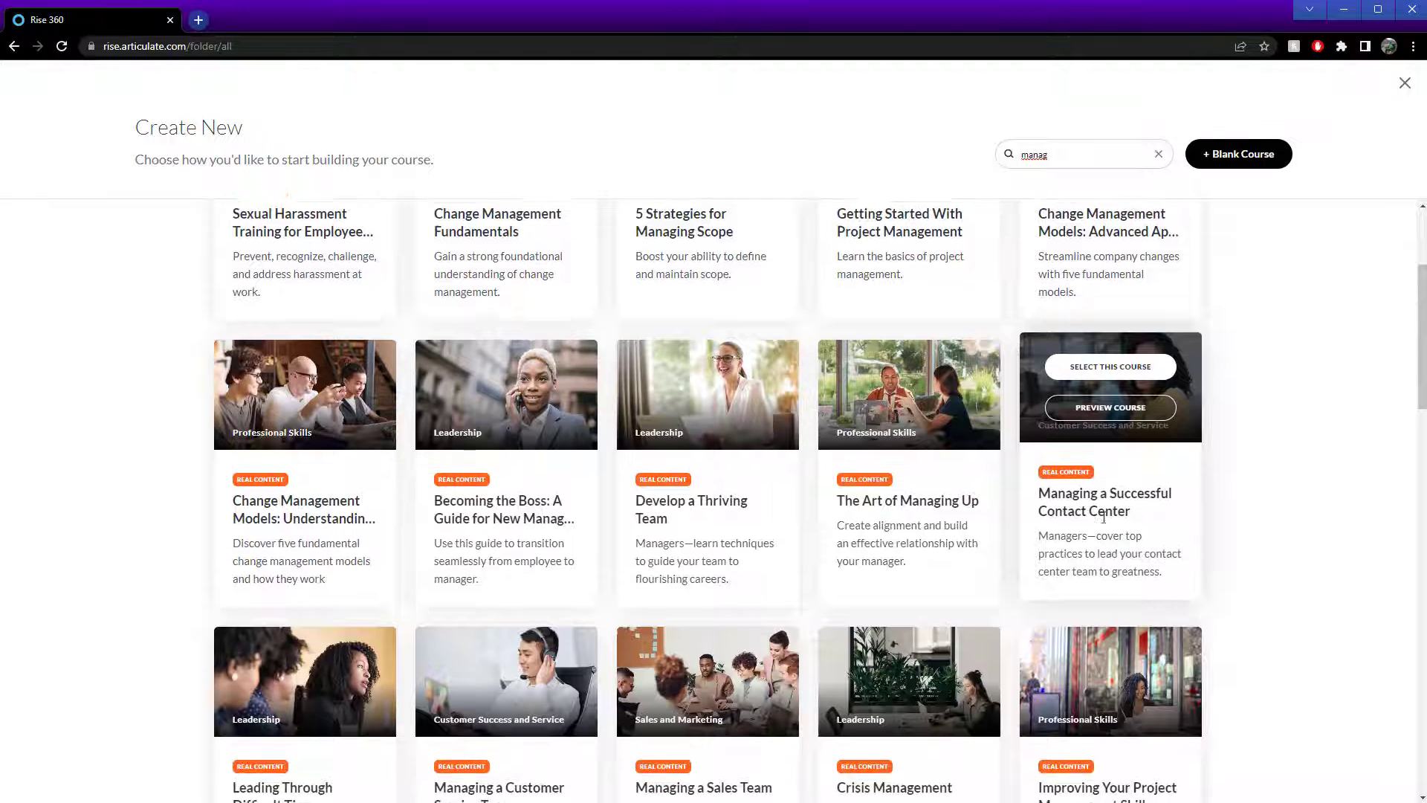
pyautogui.scroll(3, 1104, 517)
pyautogui.click(1158, 154)
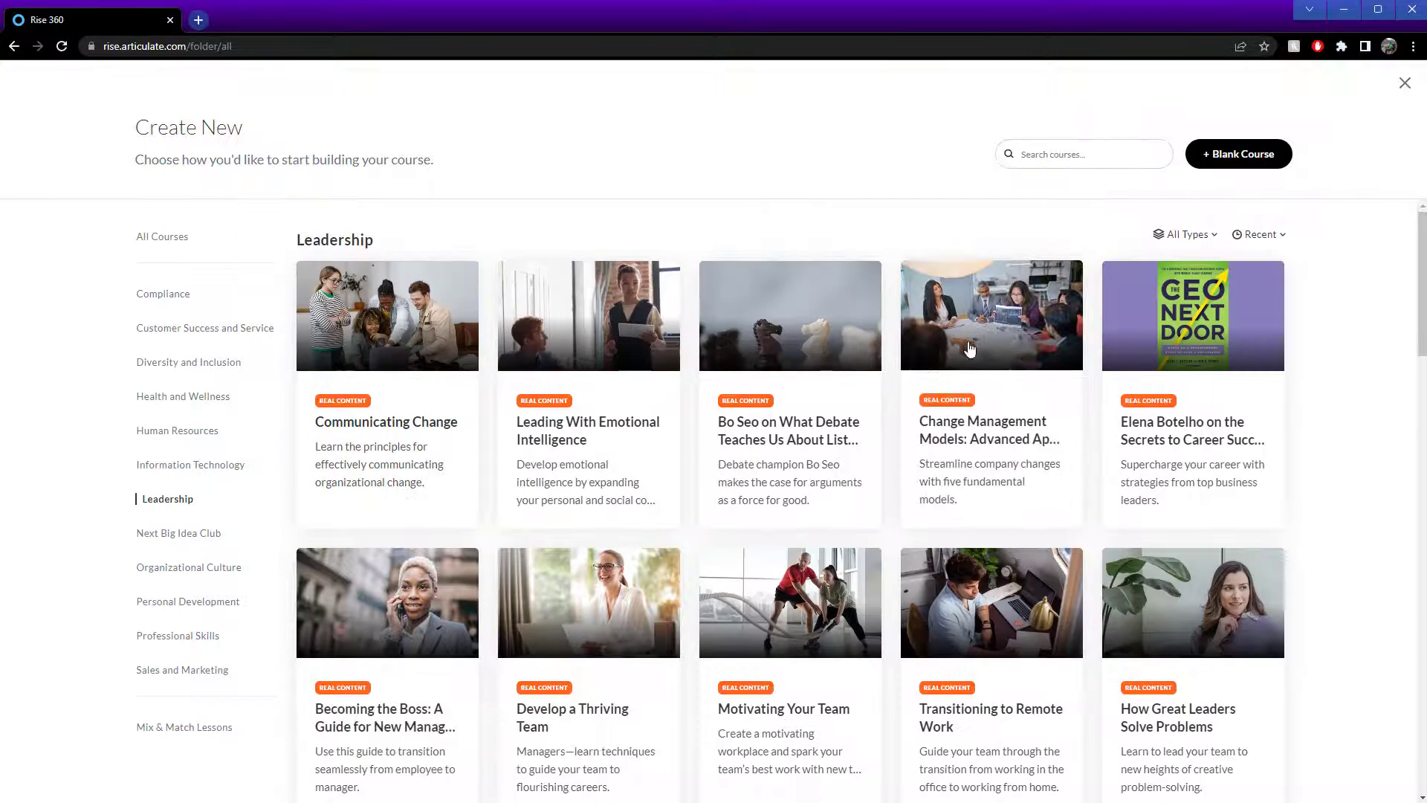
# - Return to the full course gallery and create a course from the featured New Manager Training template
pyautogui.moveTo(849, 455)
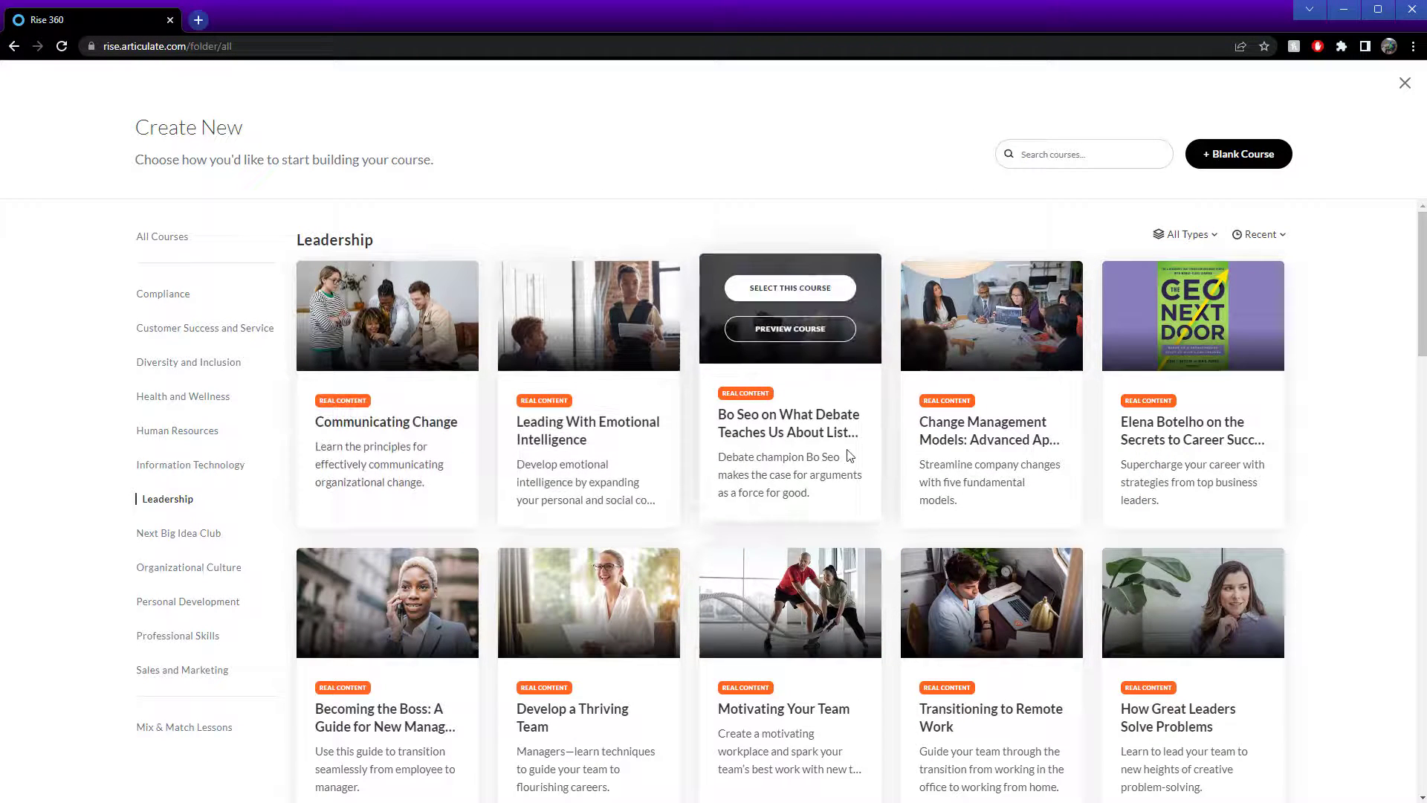
pyautogui.click(171, 238)
pyautogui.moveTo(355, 437)
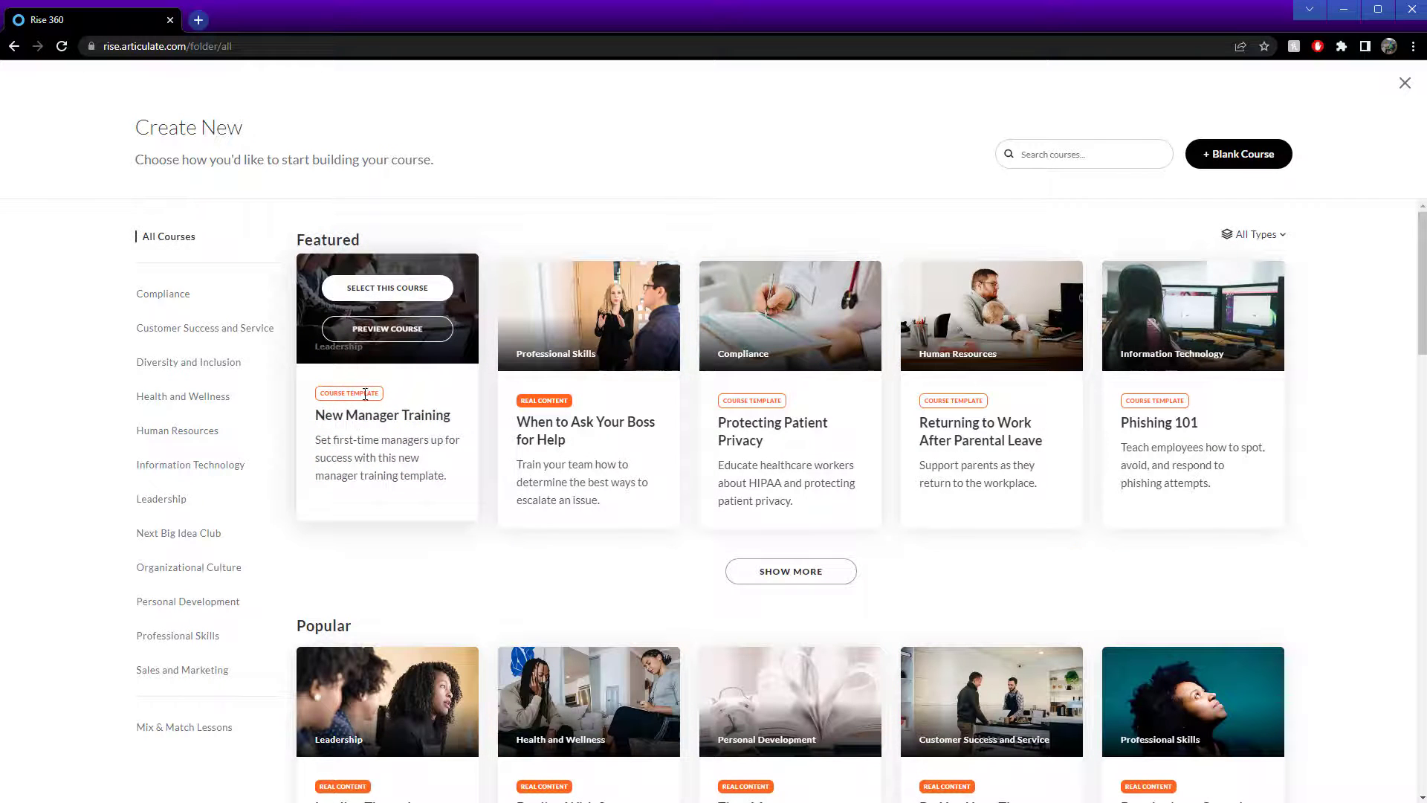
pyautogui.click(443, 296)
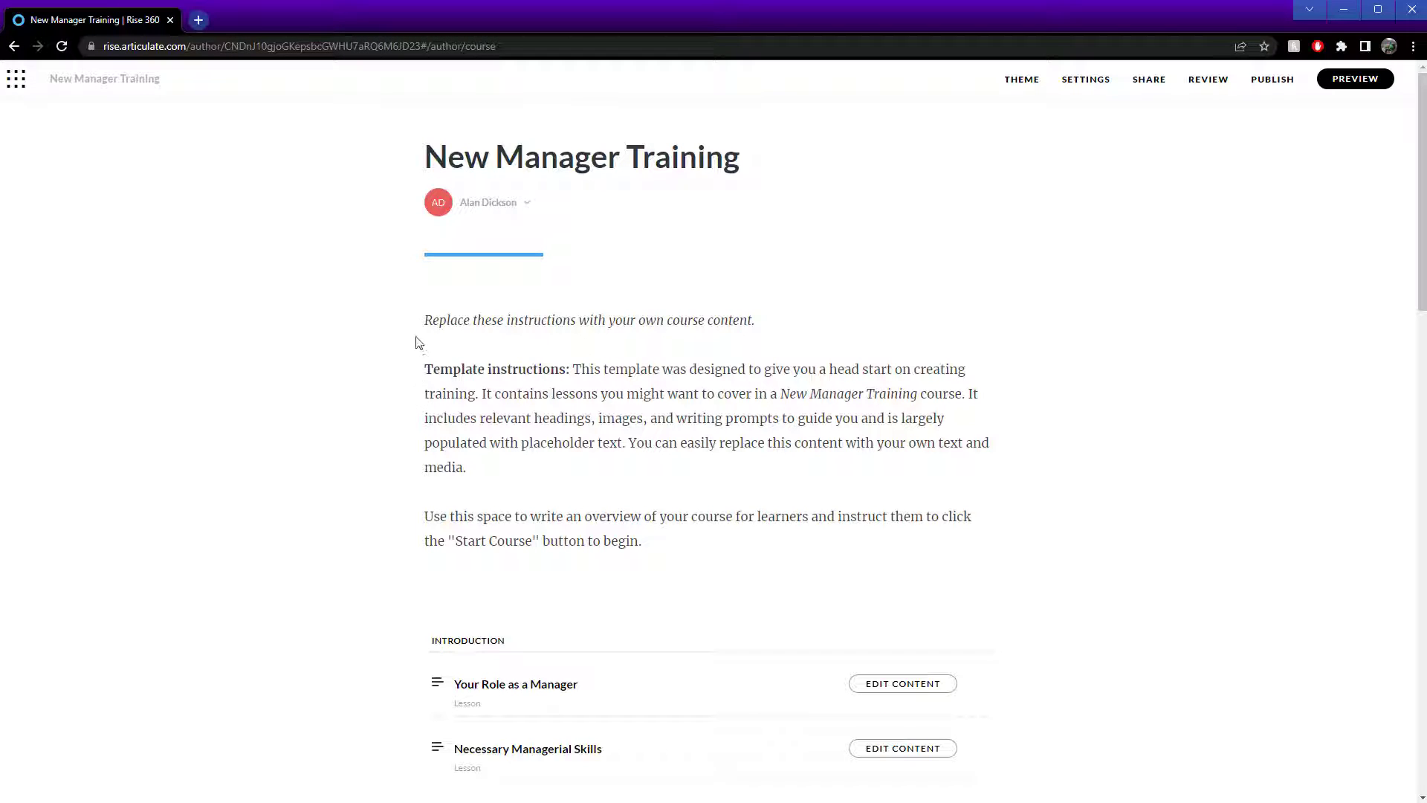
# - Replace the italic line "Replace these instructions with your own course content." with "Hello."
pyautogui.click(734, 320)
pyautogui.moveTo(765, 321); pyautogui.dragTo(420, 321)
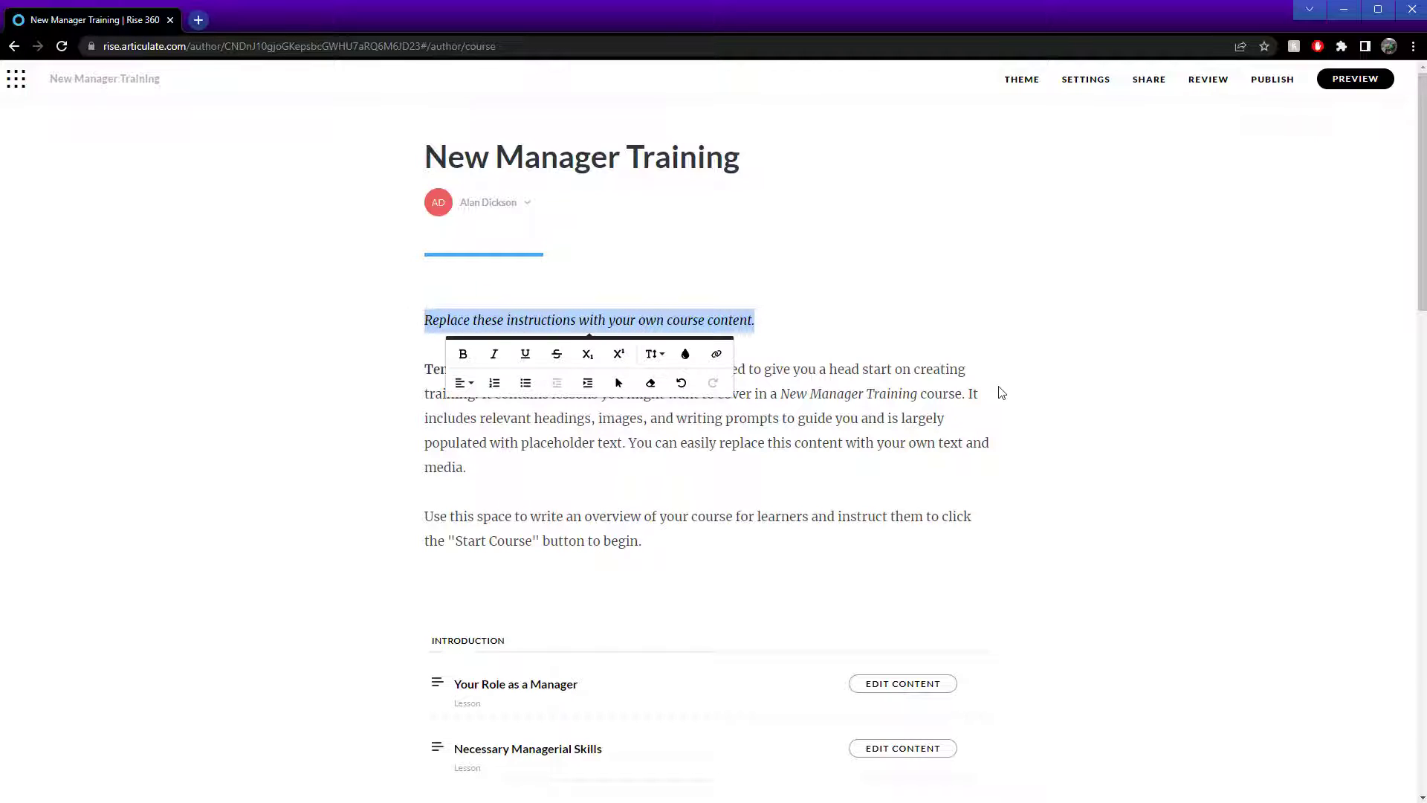
pyautogui.write('Hello.')
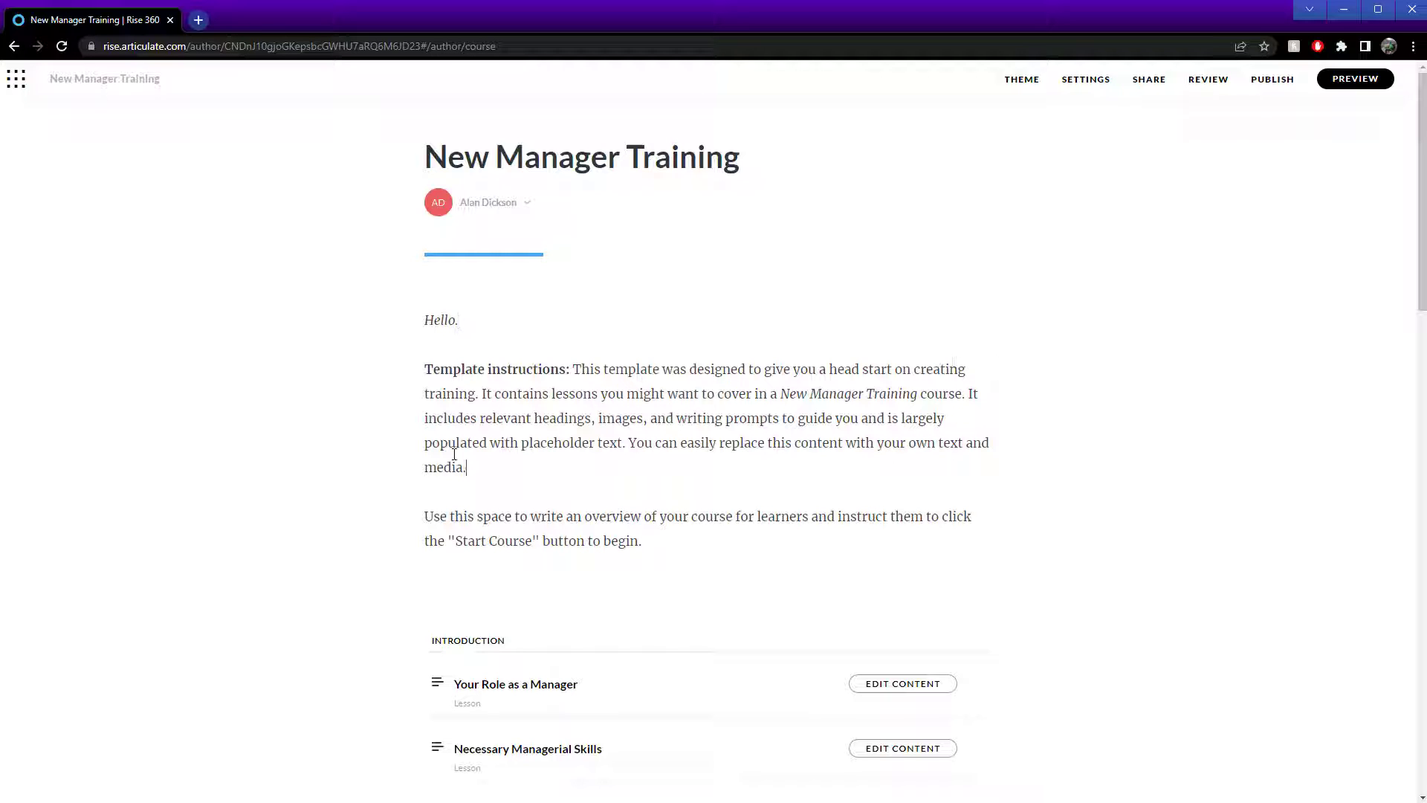
# - Insert "Hi." directly after the "Template instructions:" label in the course description
pyautogui.moveTo(486, 440); pyautogui.dragTo(482, 394)
pyautogui.click(568, 445)
pyautogui.moveTo(505, 479); pyautogui.dragTo(576, 369)
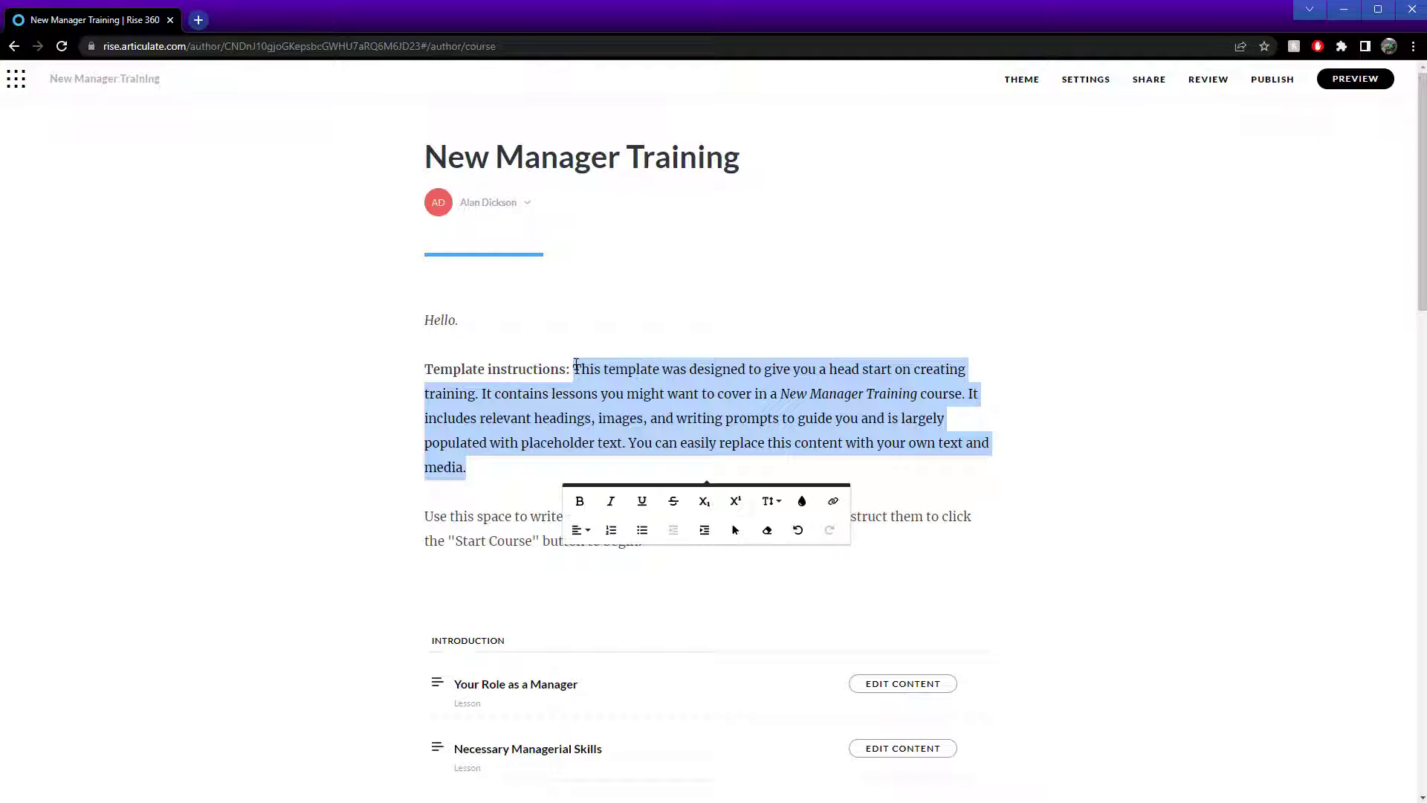
pyautogui.click(576, 366)
pyautogui.write('Hi.')
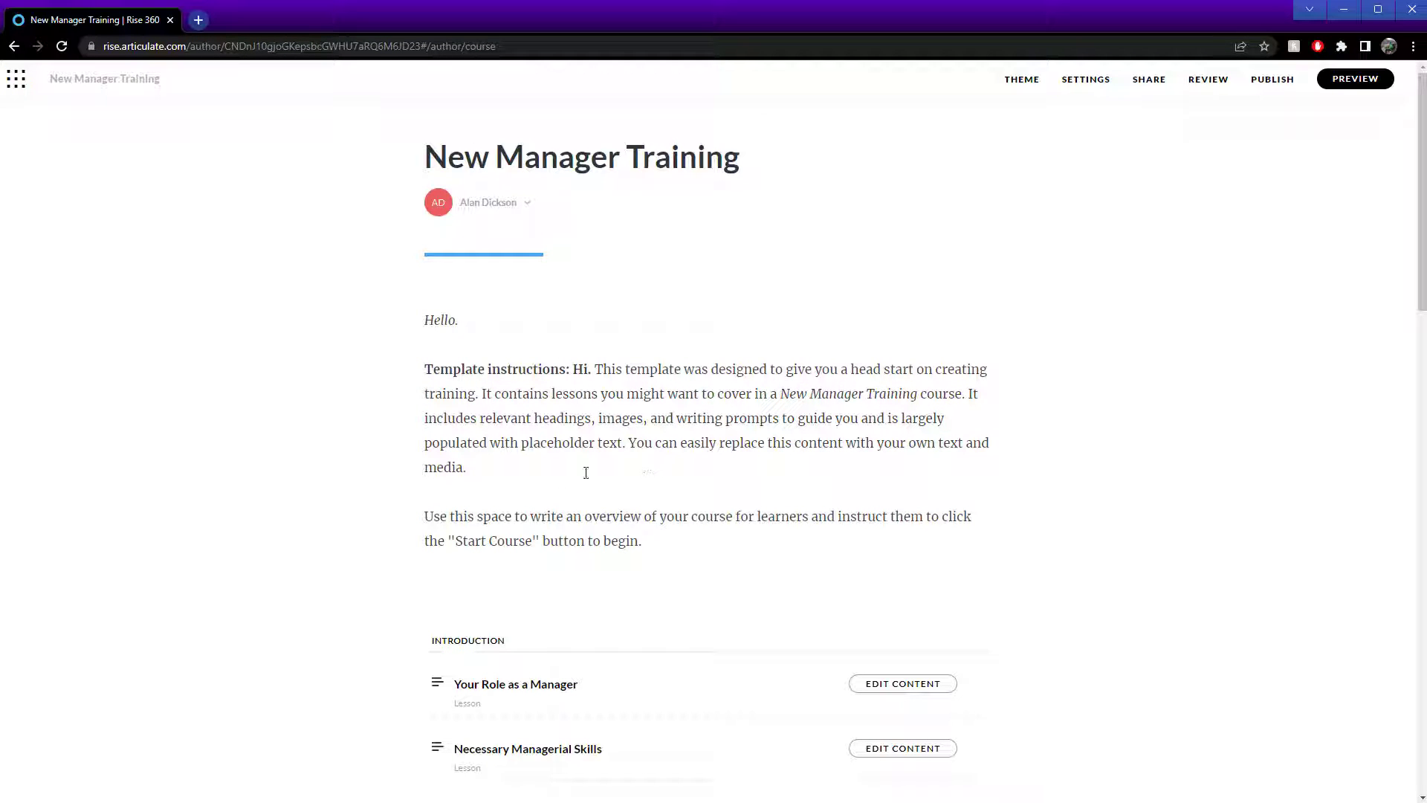
# - Replace the whole Template instructions paragraph with the sentence "Welcome to this training course."
pyautogui.moveTo(586, 473); pyautogui.dragTo(662, 369)
pyautogui.press('BackSpace')
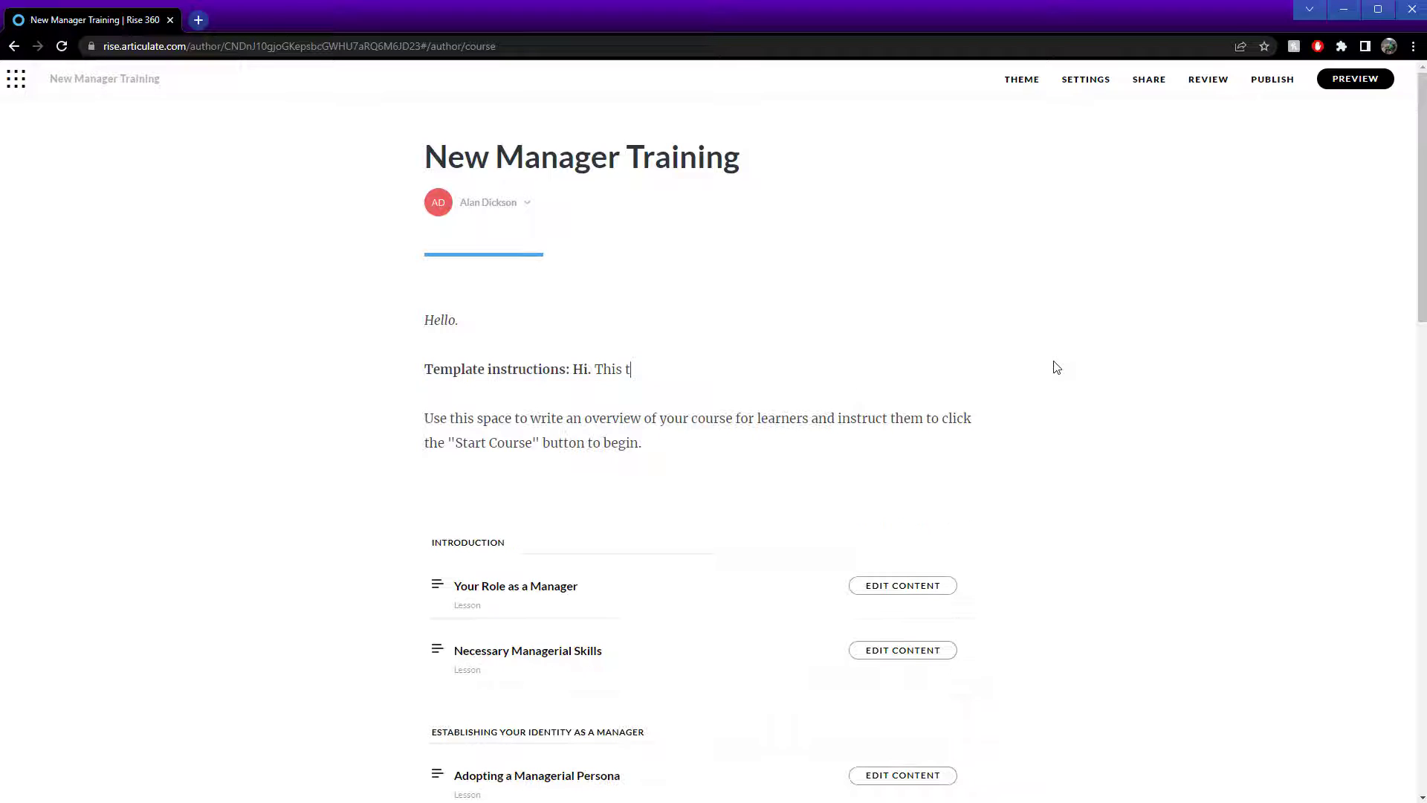
pyautogui.moveTo(654, 372); pyautogui.dragTo(426, 372)
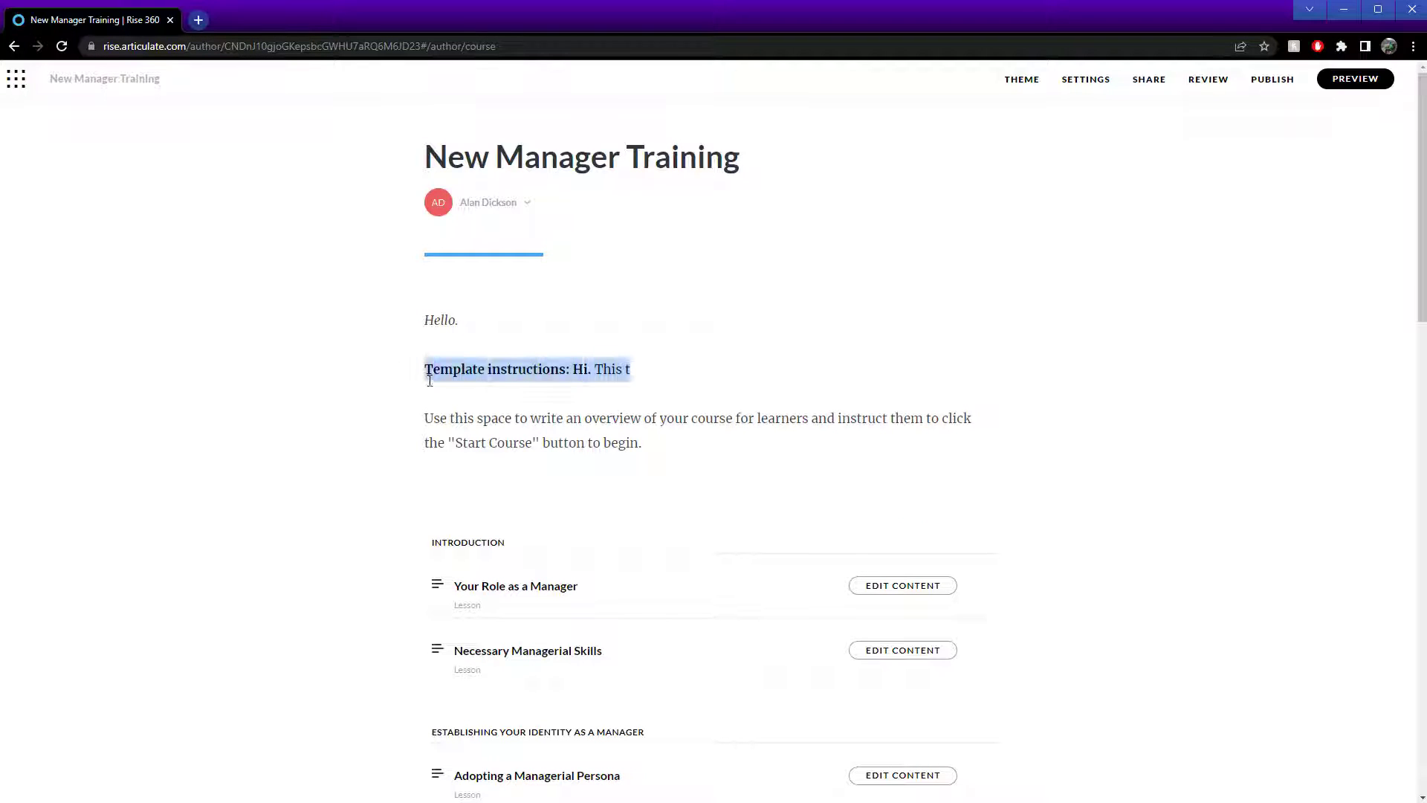
pyautogui.write('Welceom')
pyautogui.press('BackSpace')
pyautogui.press('BackSpace')
pyautogui.press('BackSpace')
pyautogui.press('BackSpace')
pyautogui.write('come')
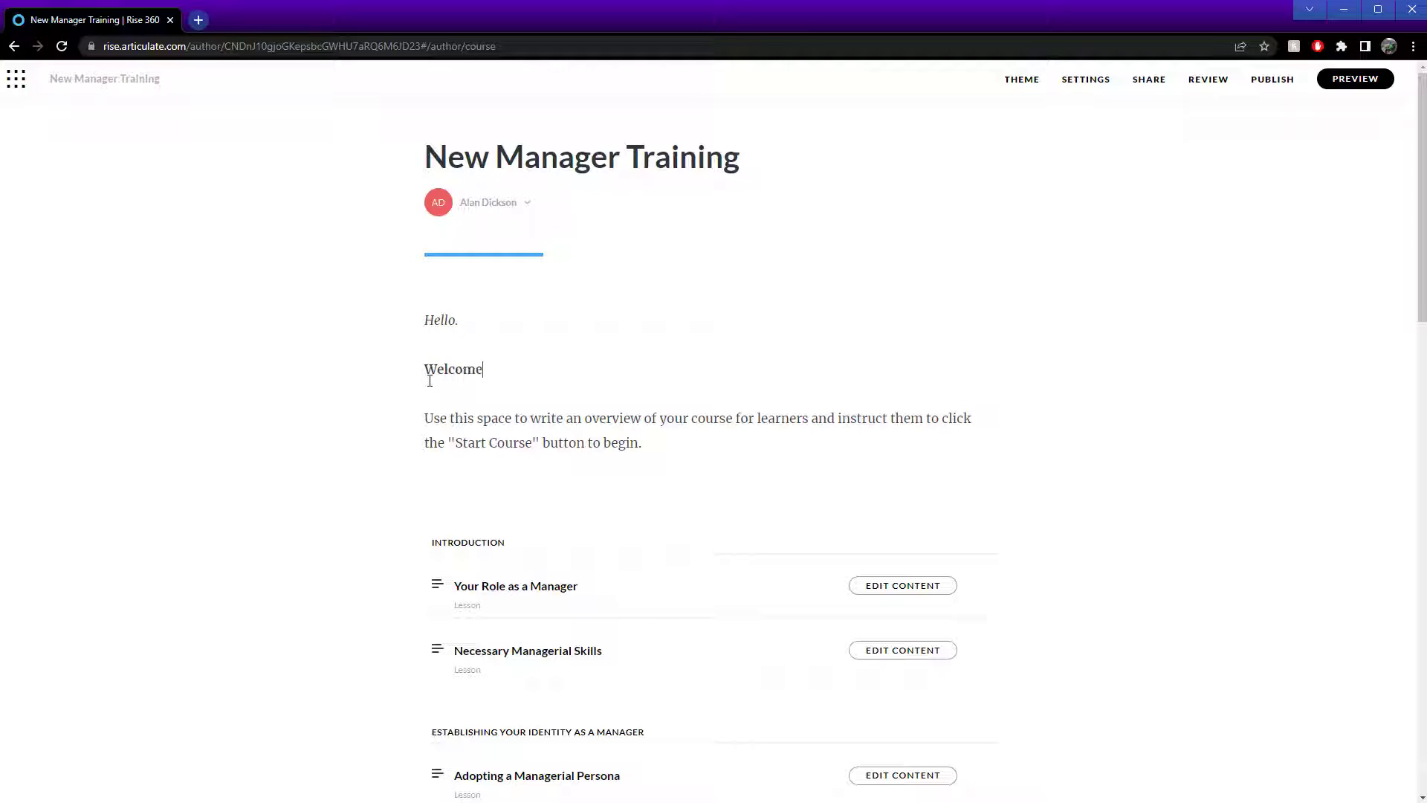
pyautogui.write(' to this training course.')
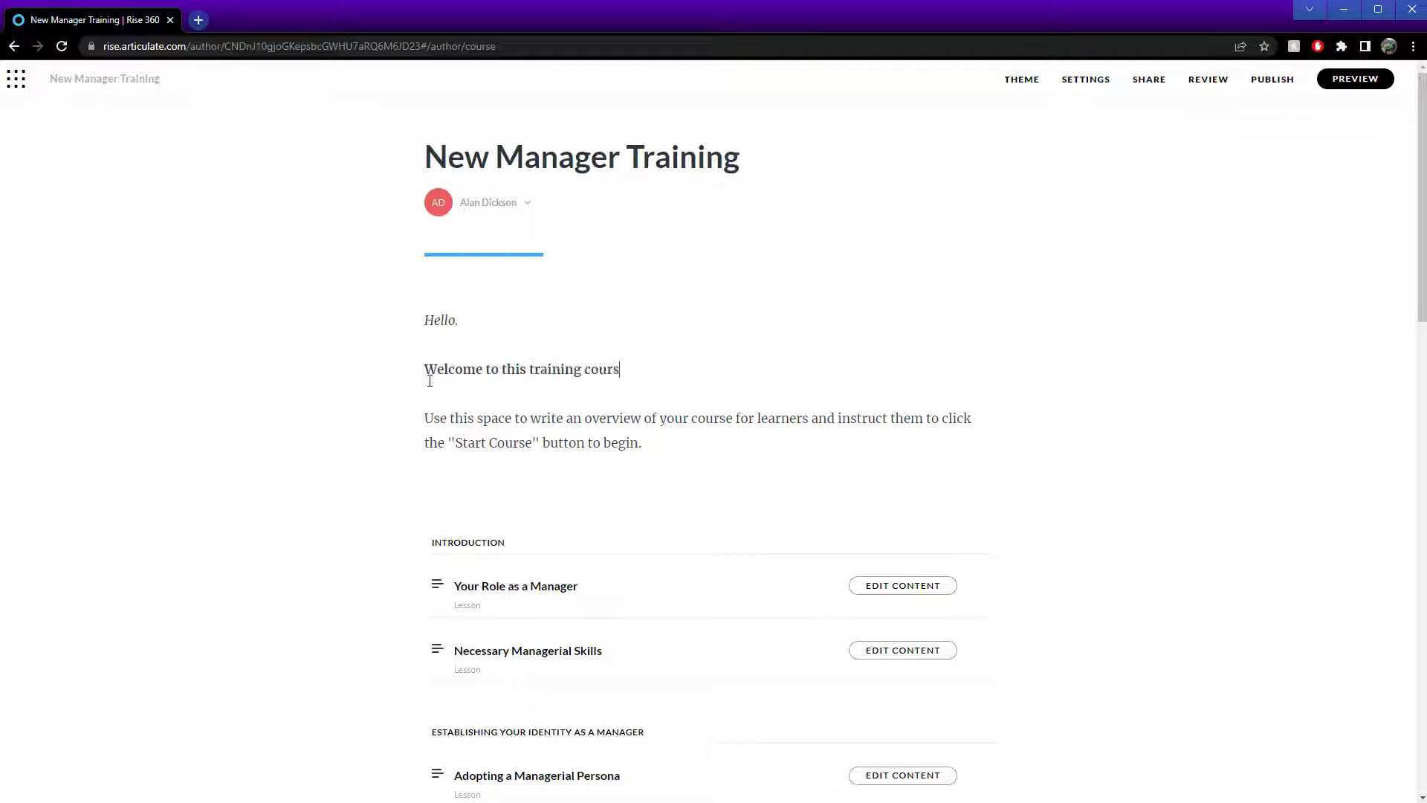
# - Select "course." at the end of the welcome sentence and try out italic and underline formatting on it
pyautogui.hotkey('shift', 'Left')
pyautogui.hotkey('shift', 'Left')
pyautogui.hotkey('shift', 'Left')
pyautogui.hotkey('shift', 'Left')
pyautogui.hotkey('shift', 'Left')
pyautogui.hotkey('shift', 'Left')
pyautogui.hotkey('shift', 'Left')
pyautogui.hotkey('shift', 'Left')
pyautogui.hotkey('shift', 'Left')
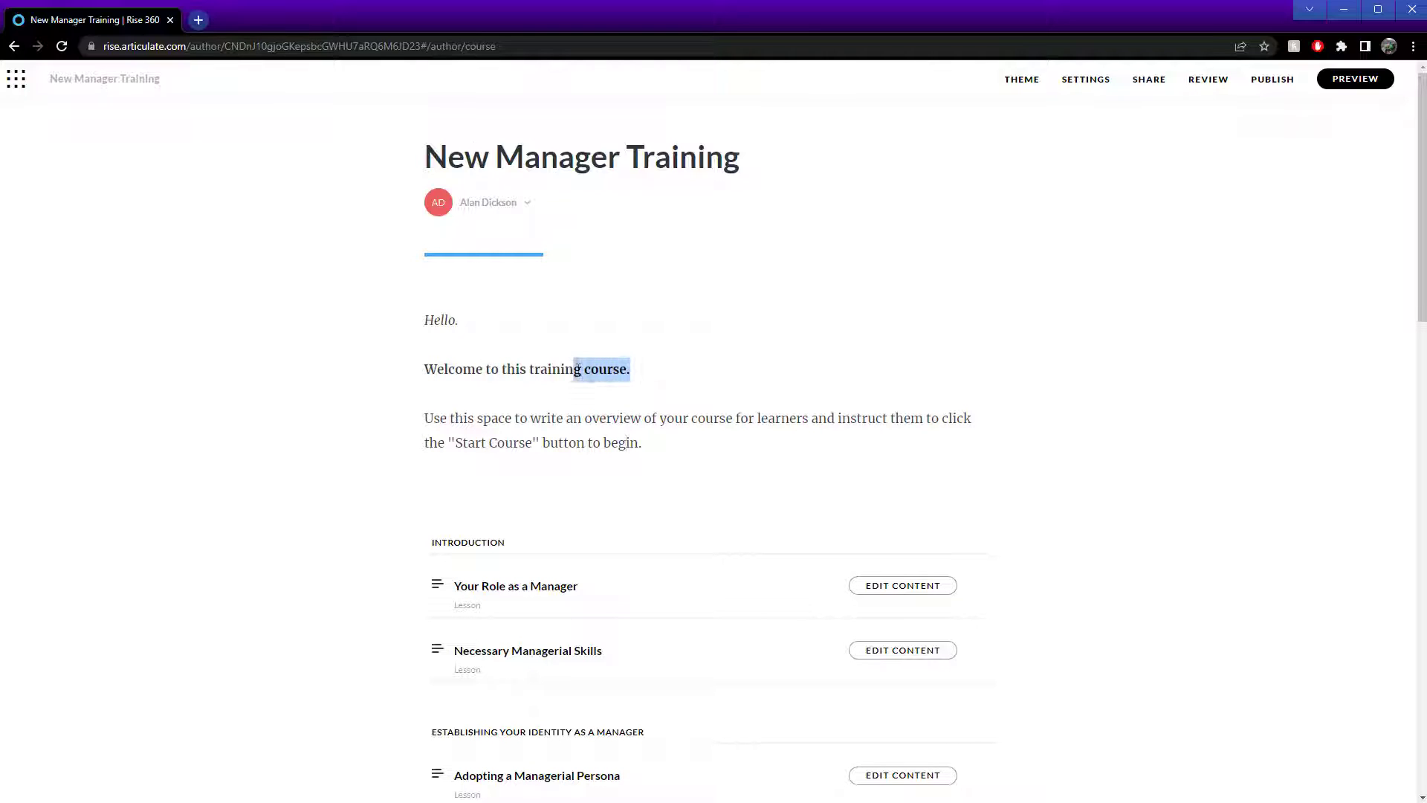
pyautogui.moveTo(643, 367); pyautogui.dragTo(583, 369)
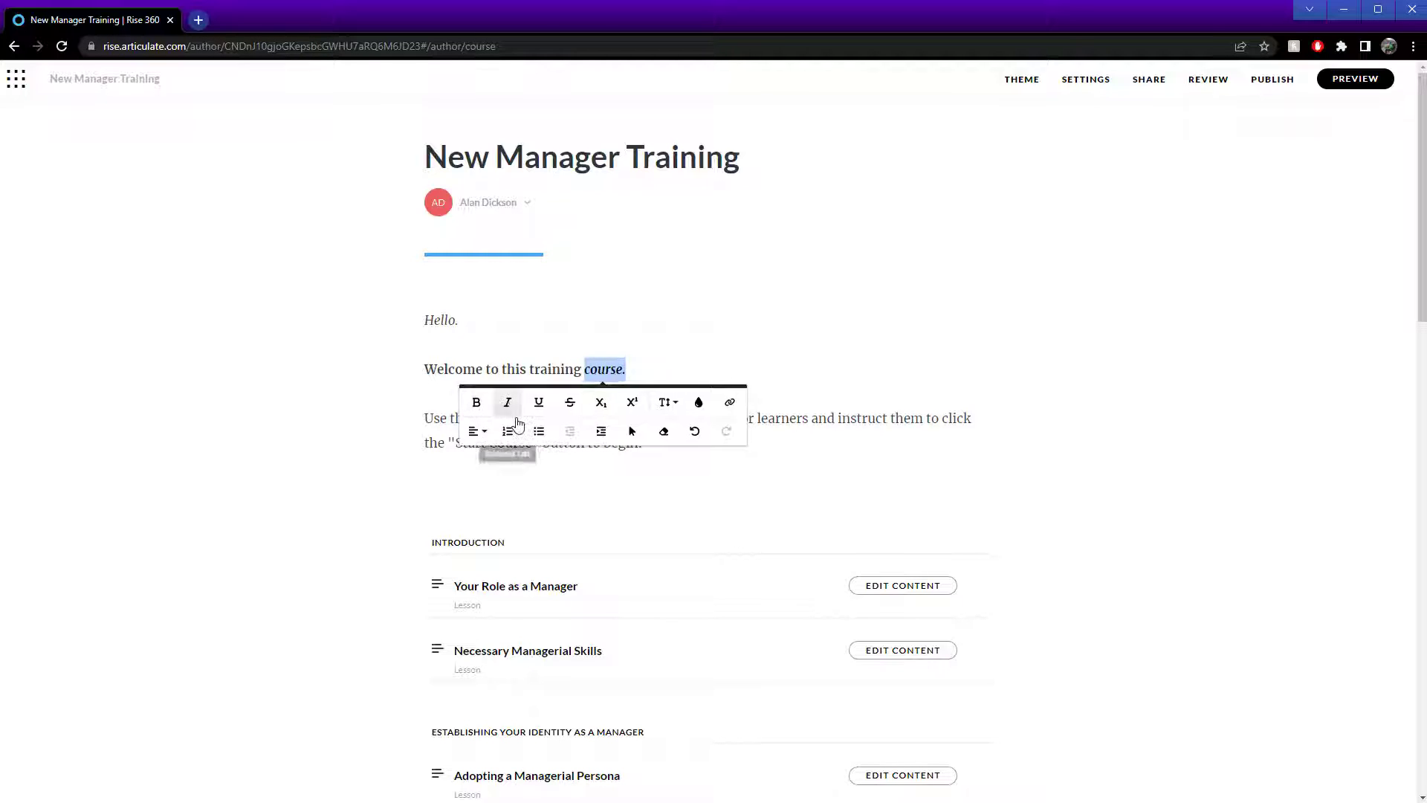
pyautogui.click(545, 409)
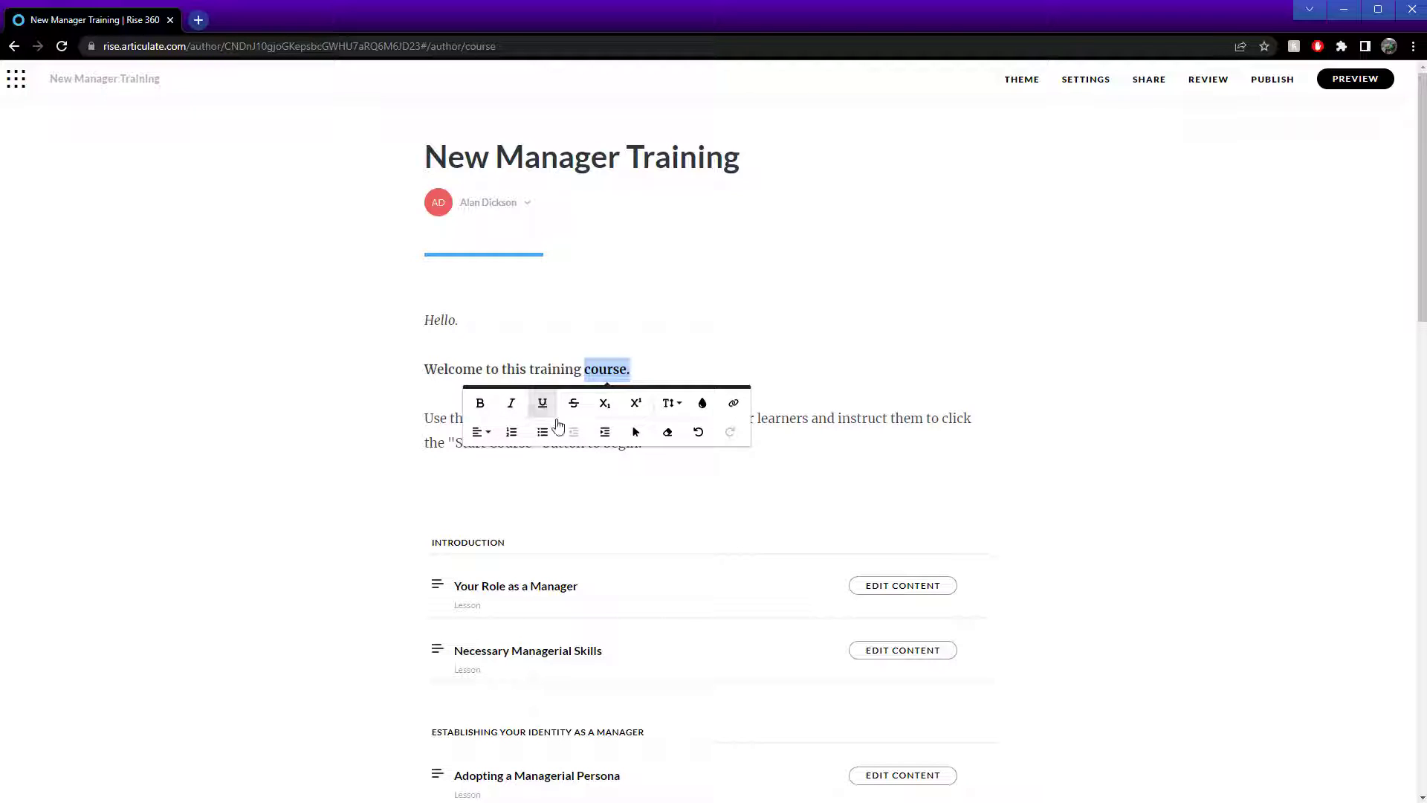
# - Colour the text "course." in the welcome sentence red
pyautogui.click(701, 404)
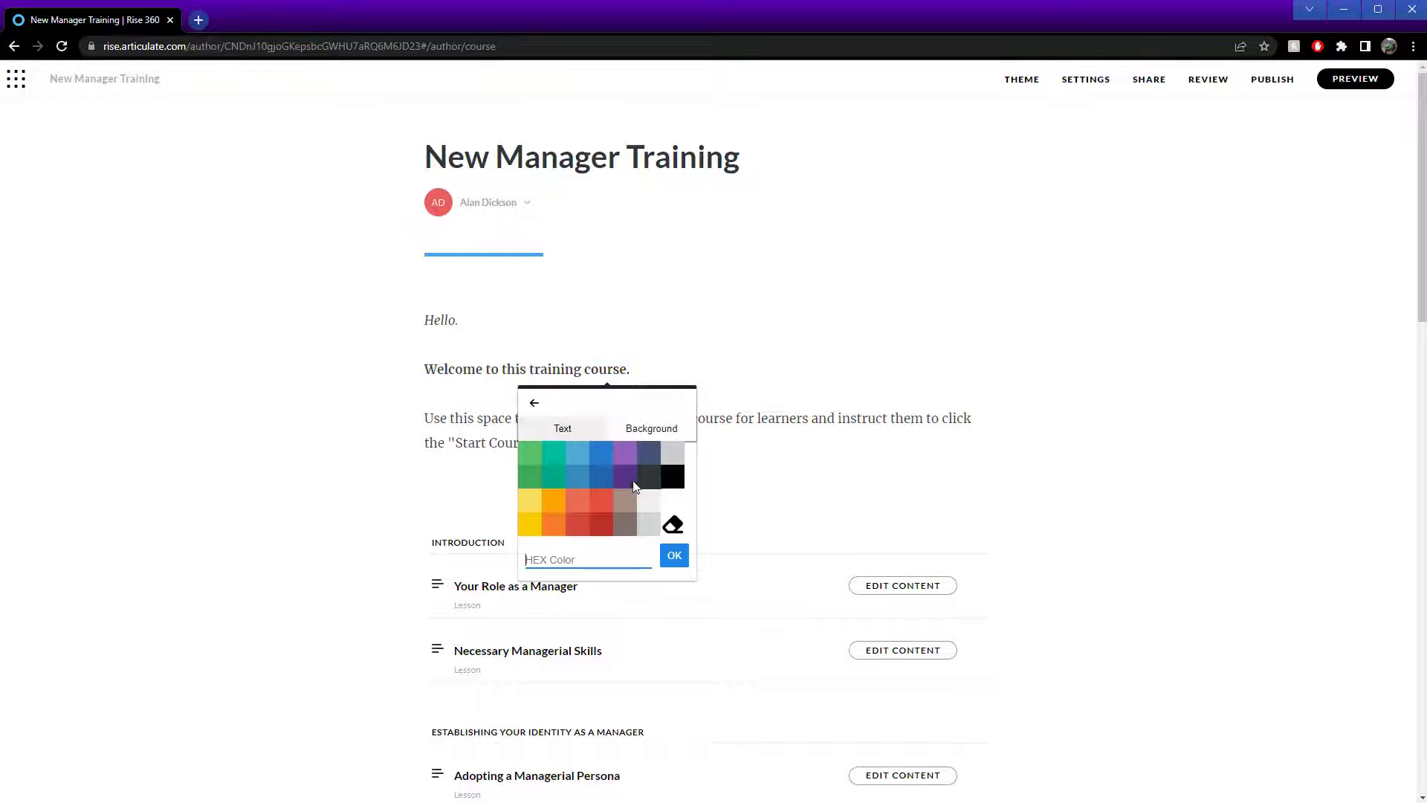
pyautogui.click(602, 500)
pyautogui.click(896, 418)
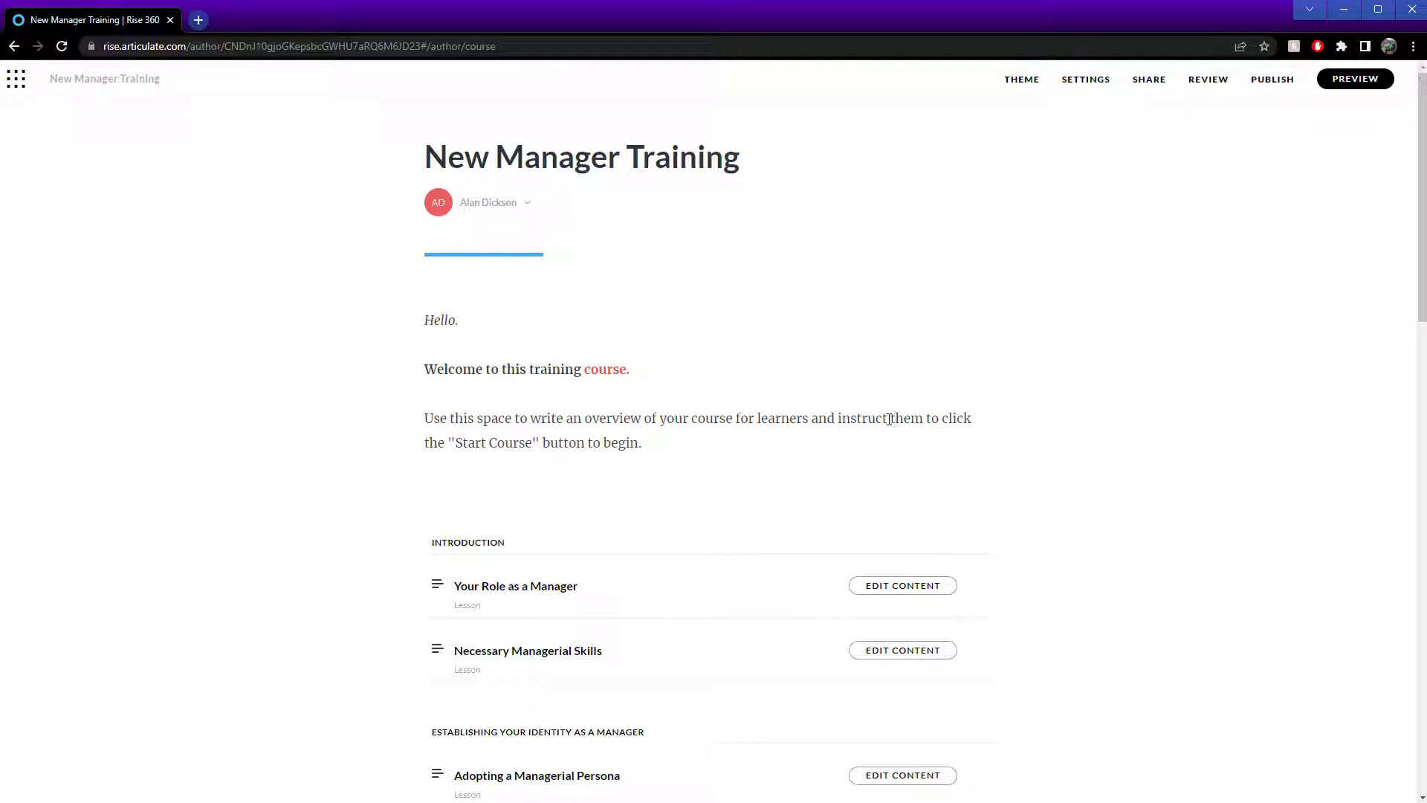
# - Change the text colour of "course." in the welcome sentence to orange
pyautogui.moveTo(667, 367); pyautogui.dragTo(585, 370)
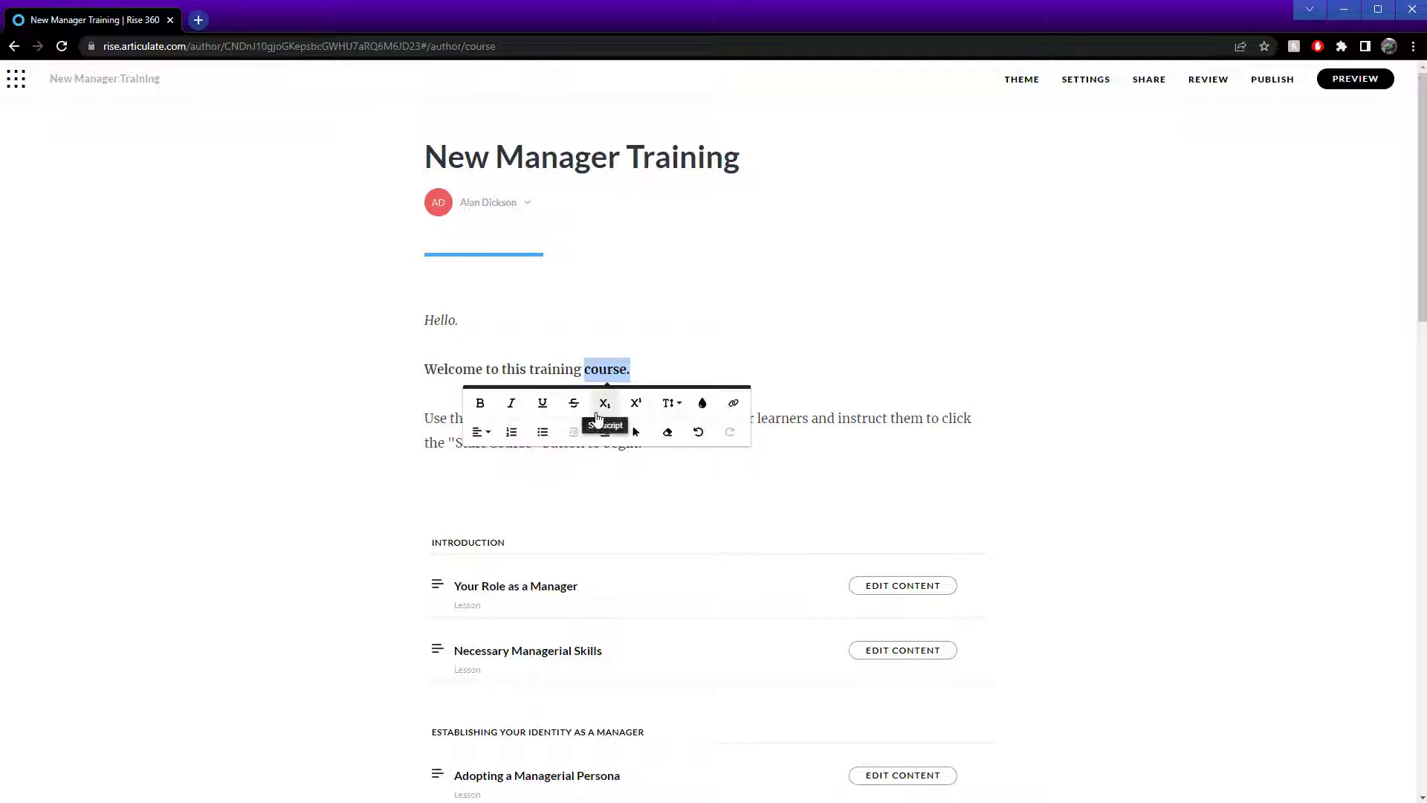
pyautogui.click(704, 404)
pyautogui.click(617, 523)
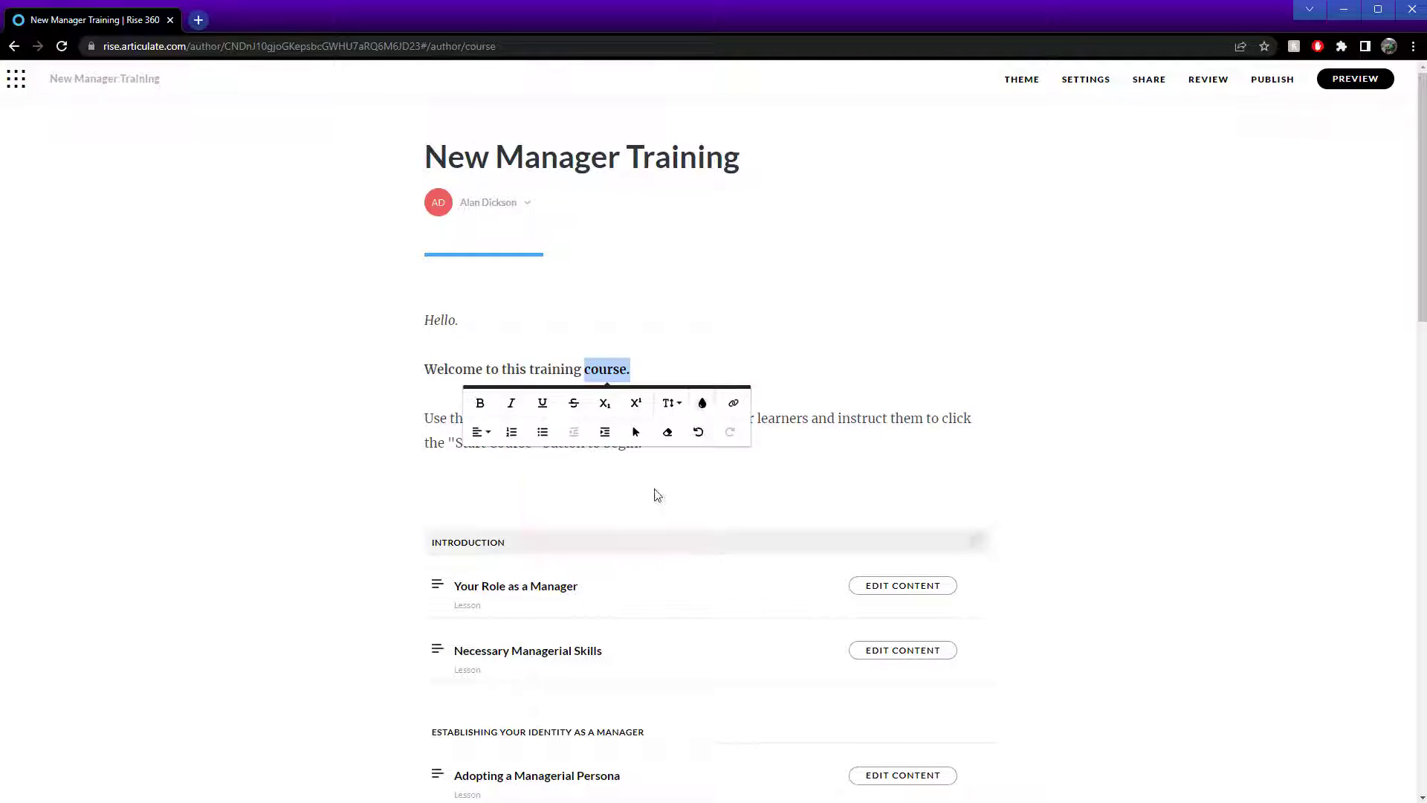
pyautogui.click(706, 405)
pyautogui.click(570, 511)
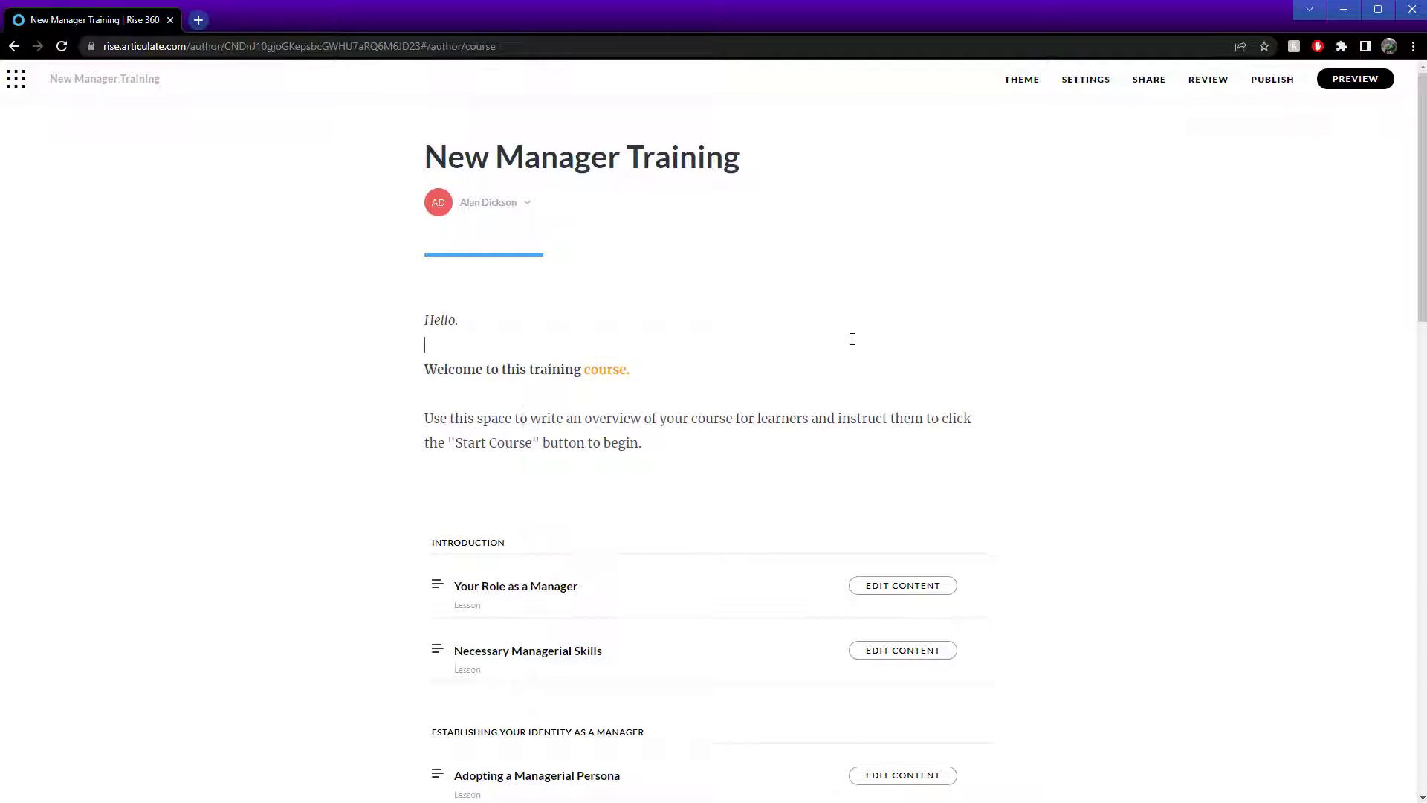
# - Set the font size of "course." in the welcome sentence to 24
pyautogui.moveTo(667, 368); pyautogui.dragTo(579, 369)
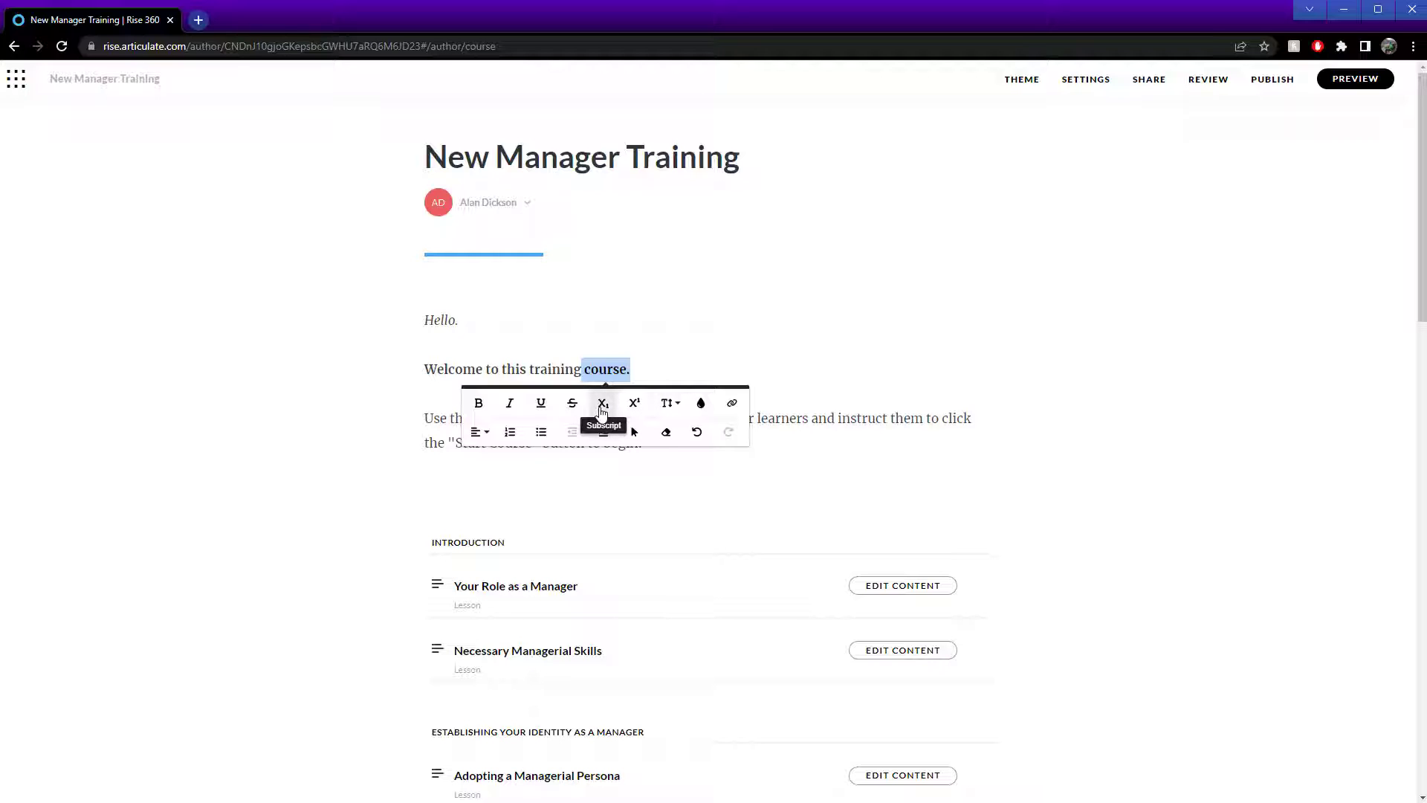
pyautogui.click(668, 403)
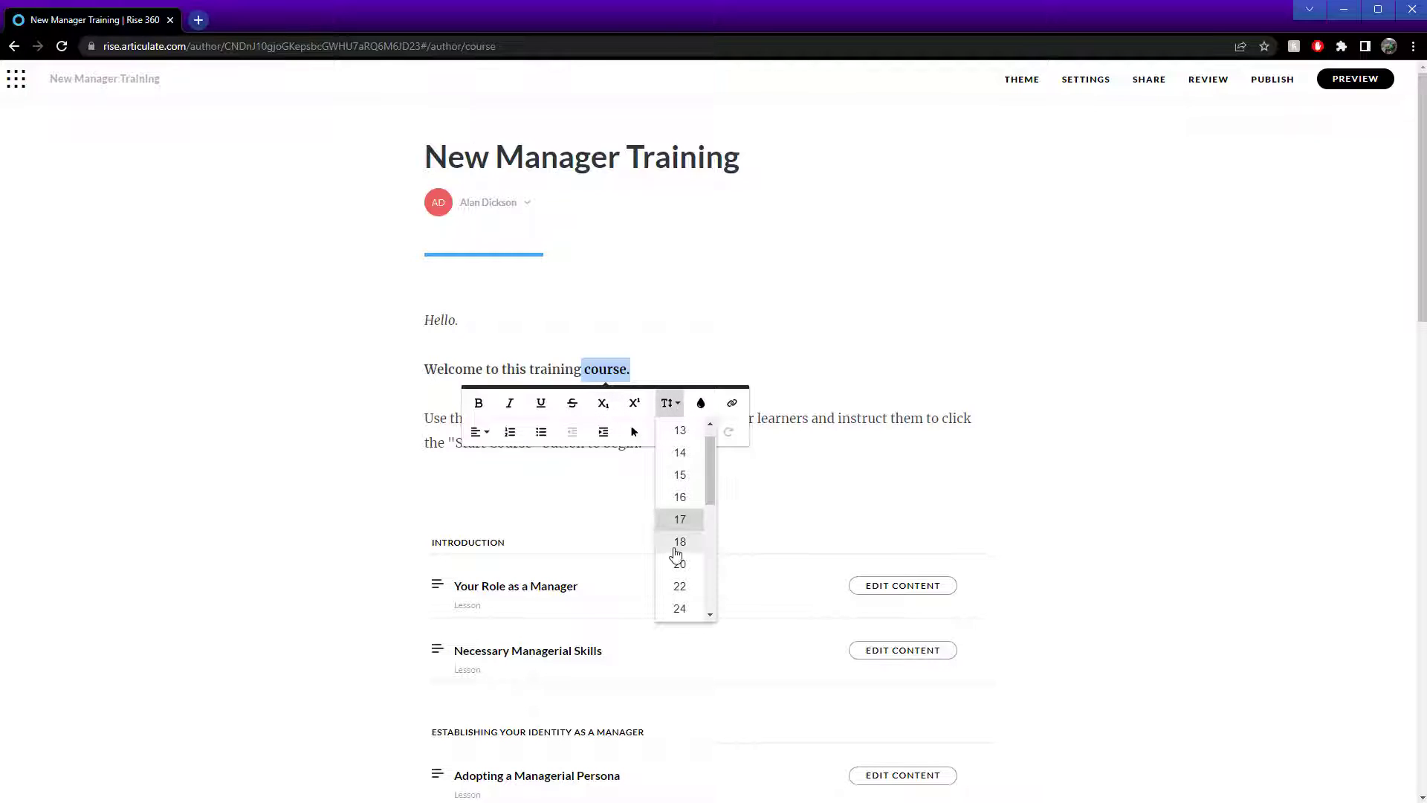
pyautogui.click(679, 608)
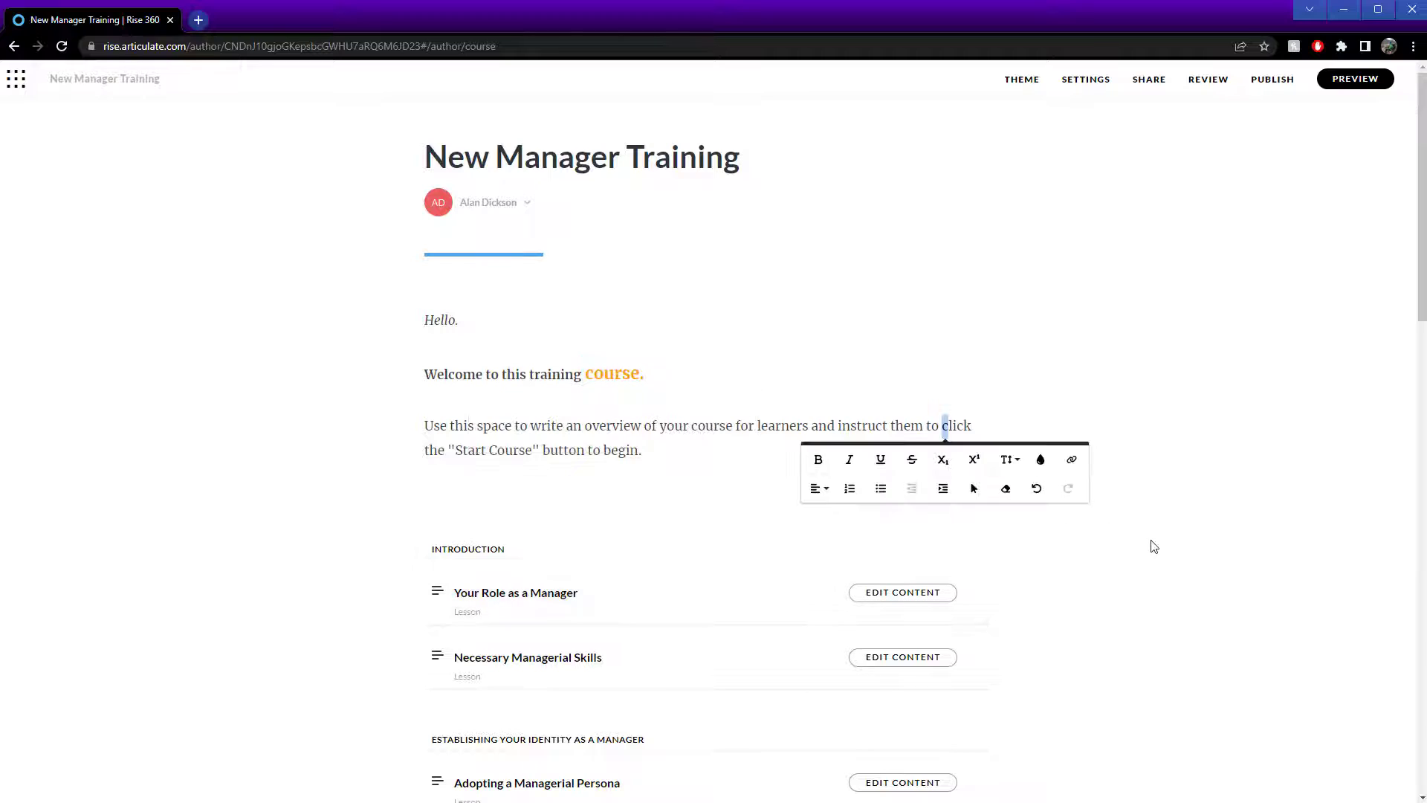
pyautogui.click(978, 417)
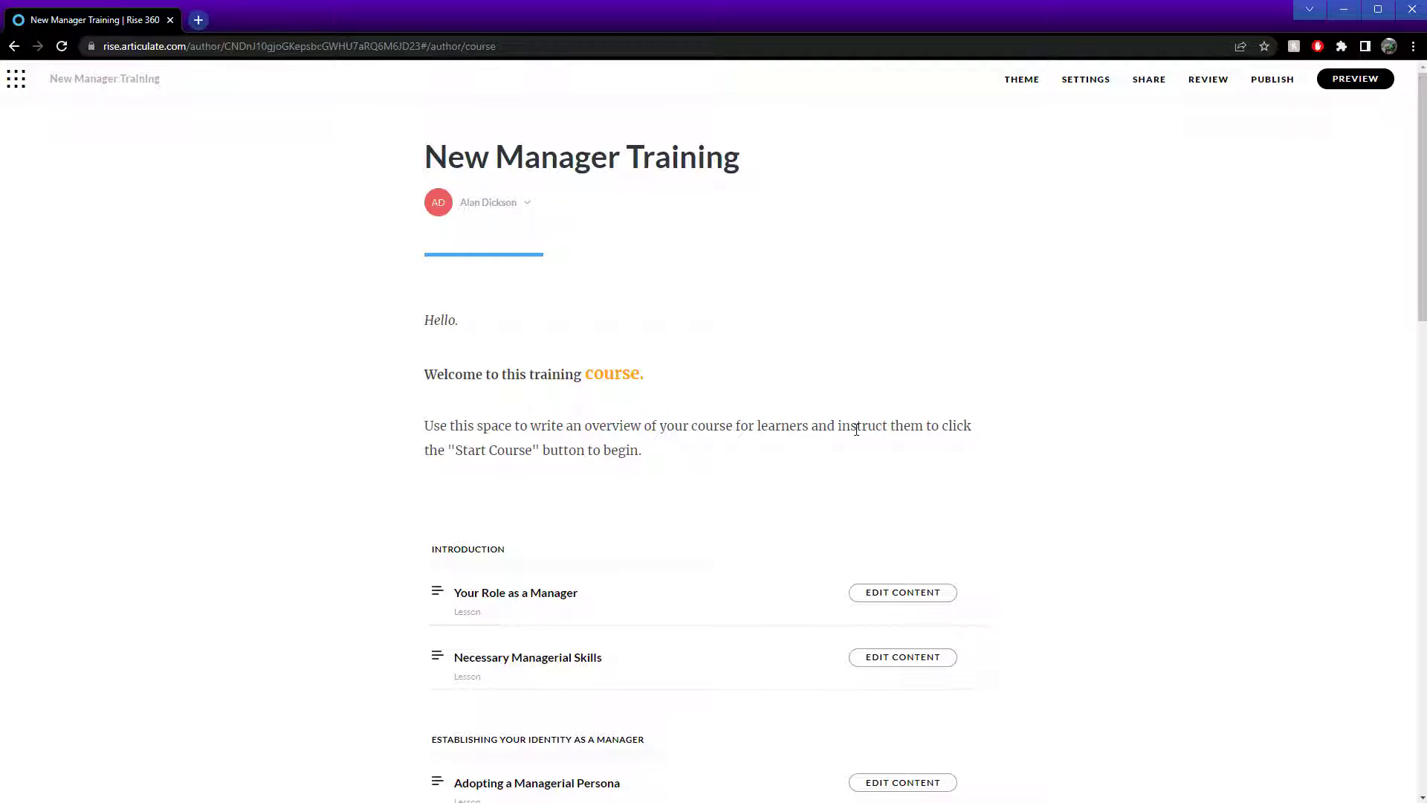
pyautogui.scroll(-1, 856, 429)
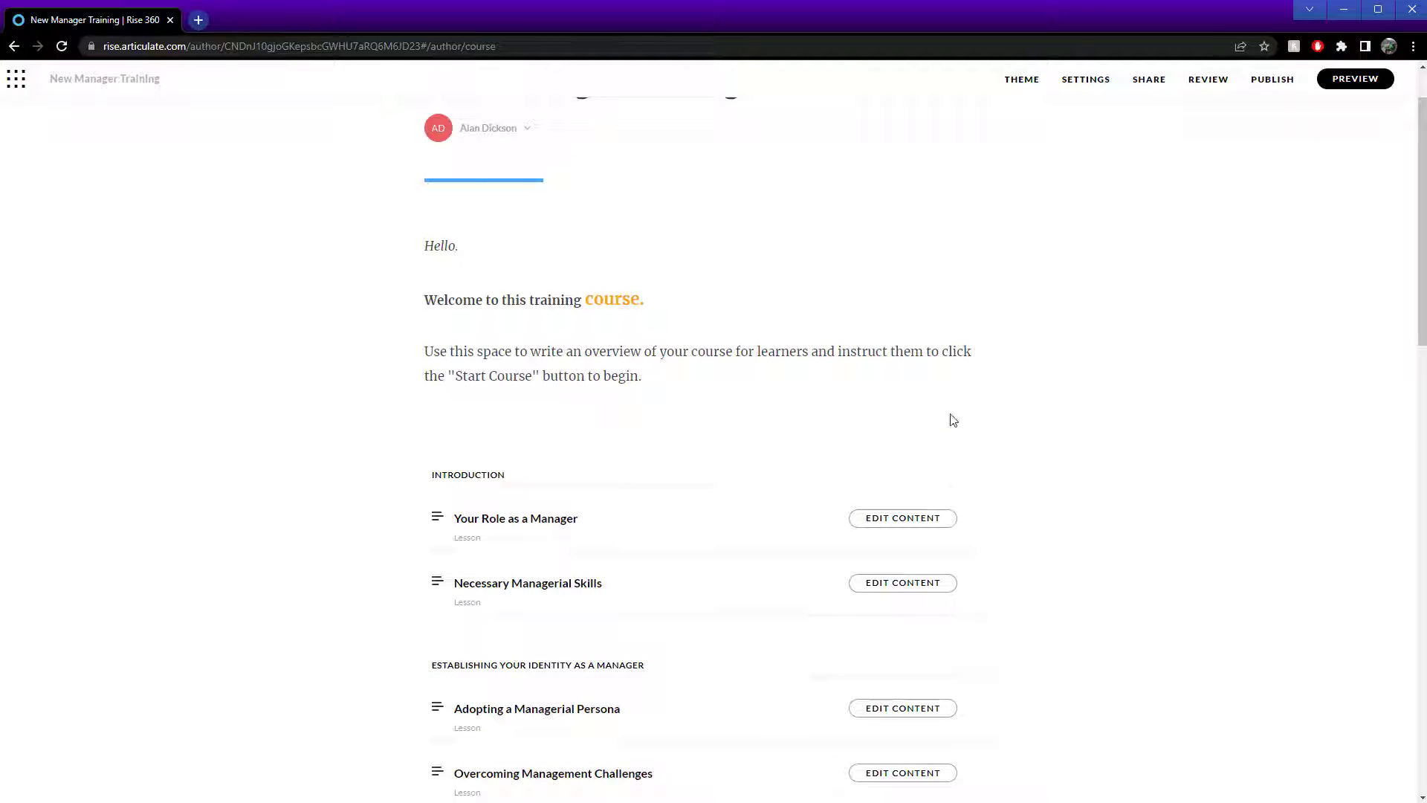
# - Replace the overview paragraph below the welcome sentence with "Click start."
pyautogui.scroll(1, 804, 324)
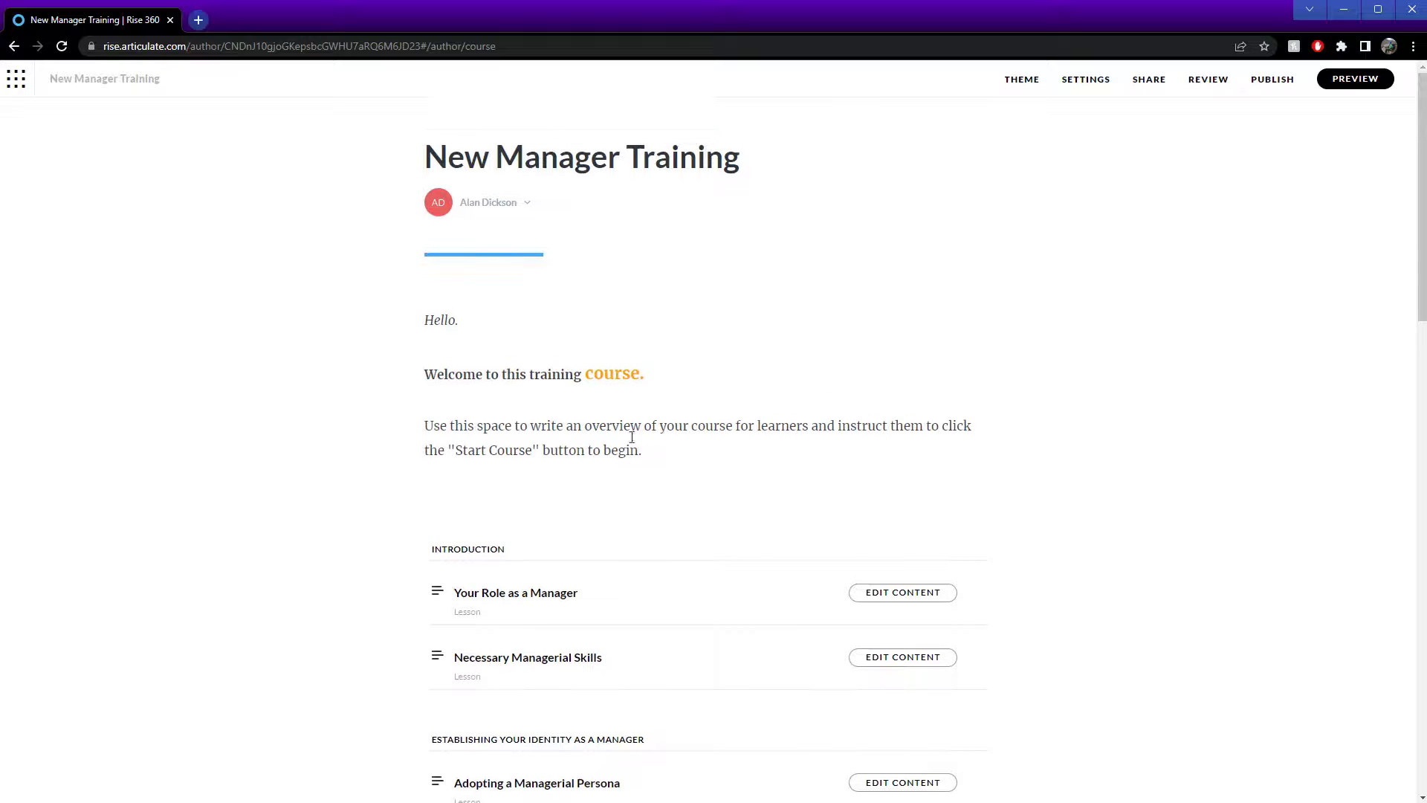
pyautogui.moveTo(641, 450); pyautogui.dragTo(423, 436)
pyautogui.write('Clic')
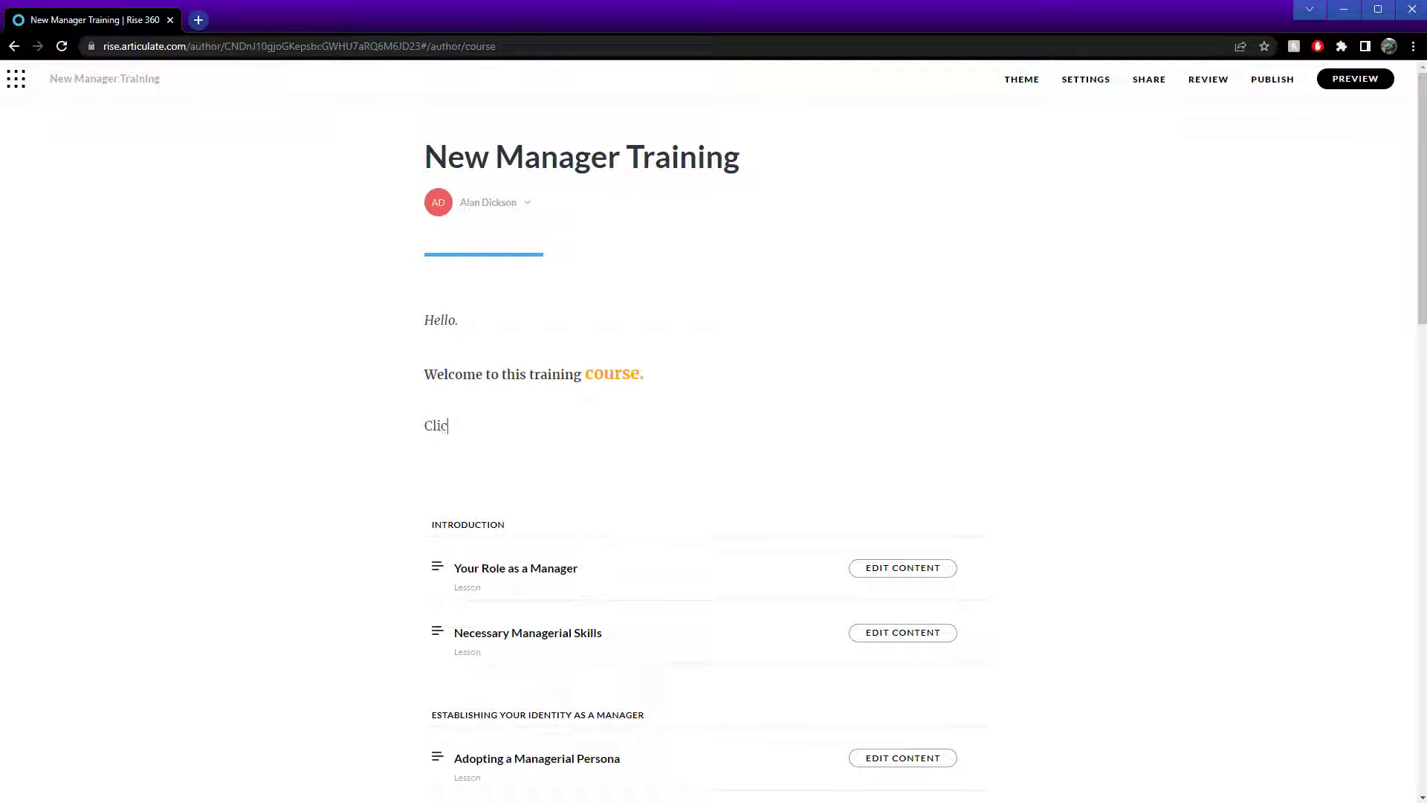
pyautogui.write('k start.')
# - Move the lesson "Your Role as a Manager" into the "Establishing Your Identity as a Manager" section and back to the start of Introduction
pyautogui.scroll(-3, 813, 398)
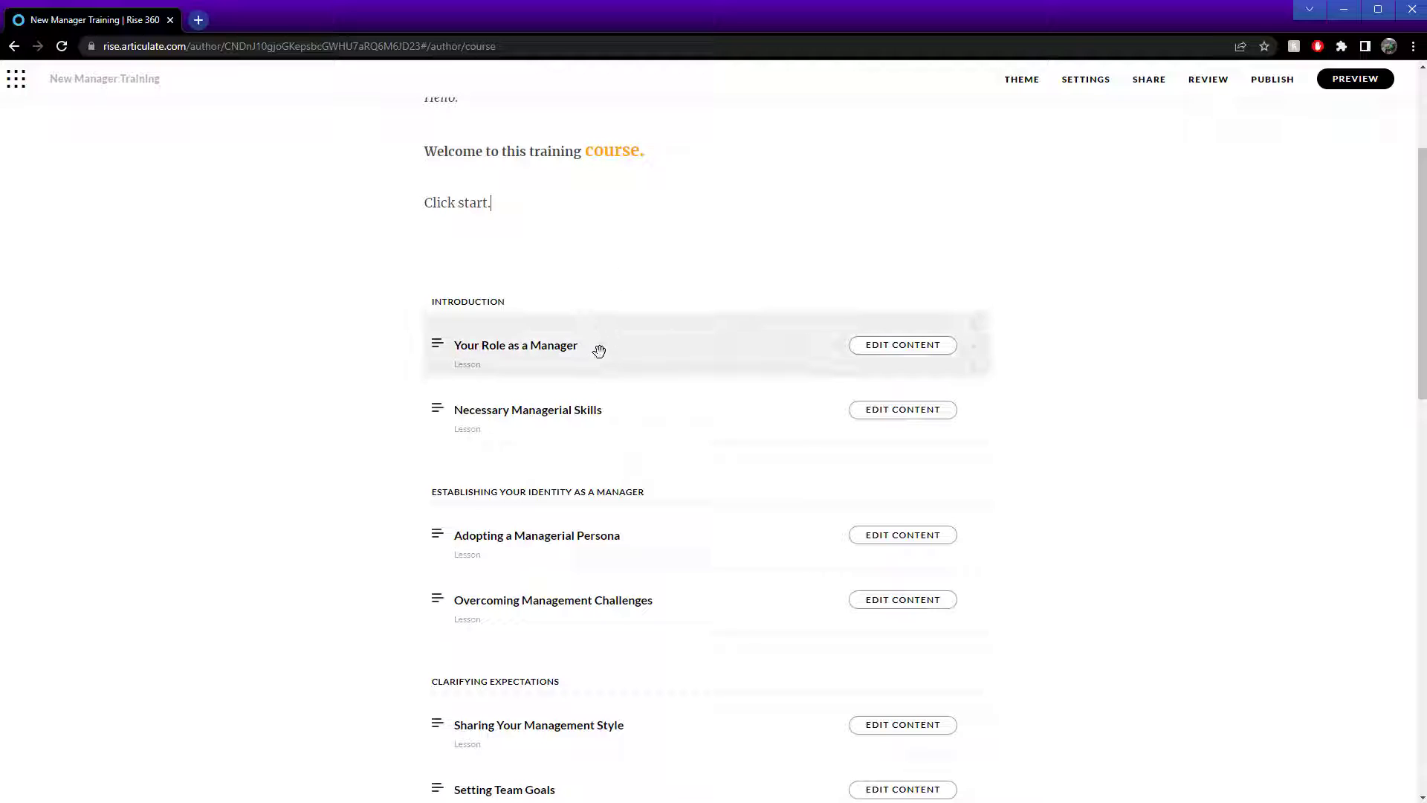
pyautogui.moveTo(596, 349); pyautogui.dragTo(566, 460)
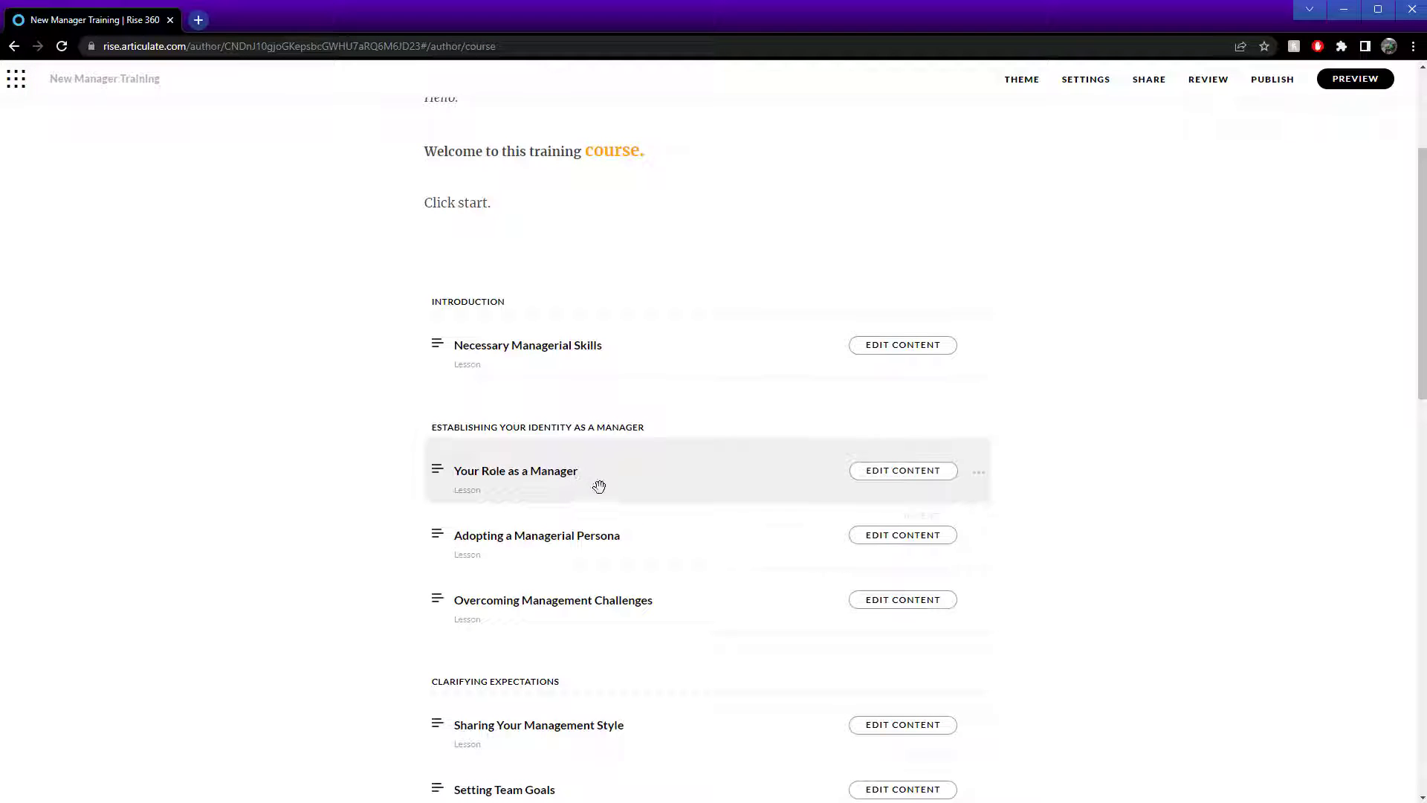
pyautogui.moveTo(595, 484); pyautogui.dragTo(532, 408)
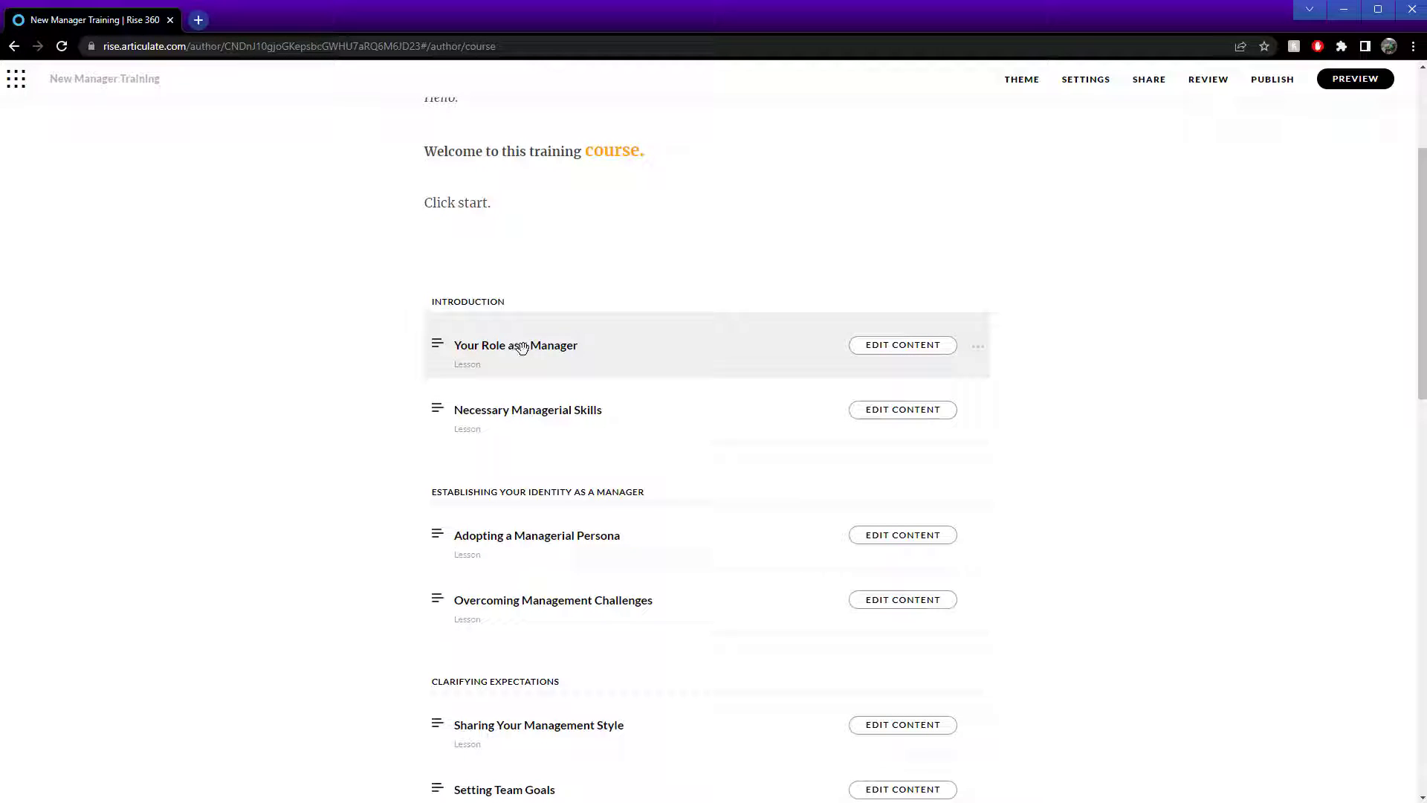
pyautogui.moveTo(556, 346)
pyautogui.mouseDown()
pyautogui.moveTo(558, 429)
pyautogui.moveTo(558, 344)
pyautogui.mouseUp()
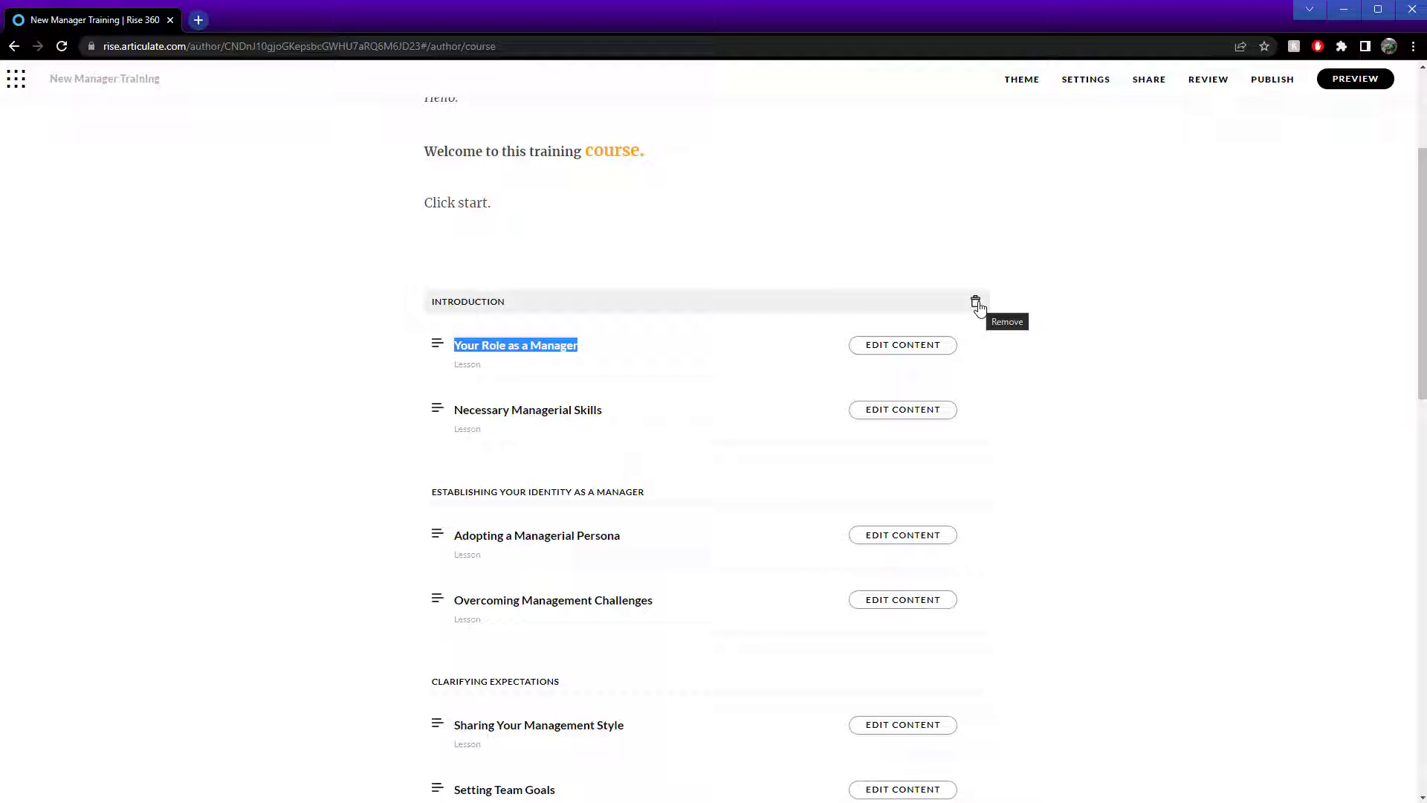
# - Remove the "Establishing Your Identity as a Manager" section heading and move its two lessons into the Clarifying Expectations section
pyautogui.scroll(-2, 921, 490)
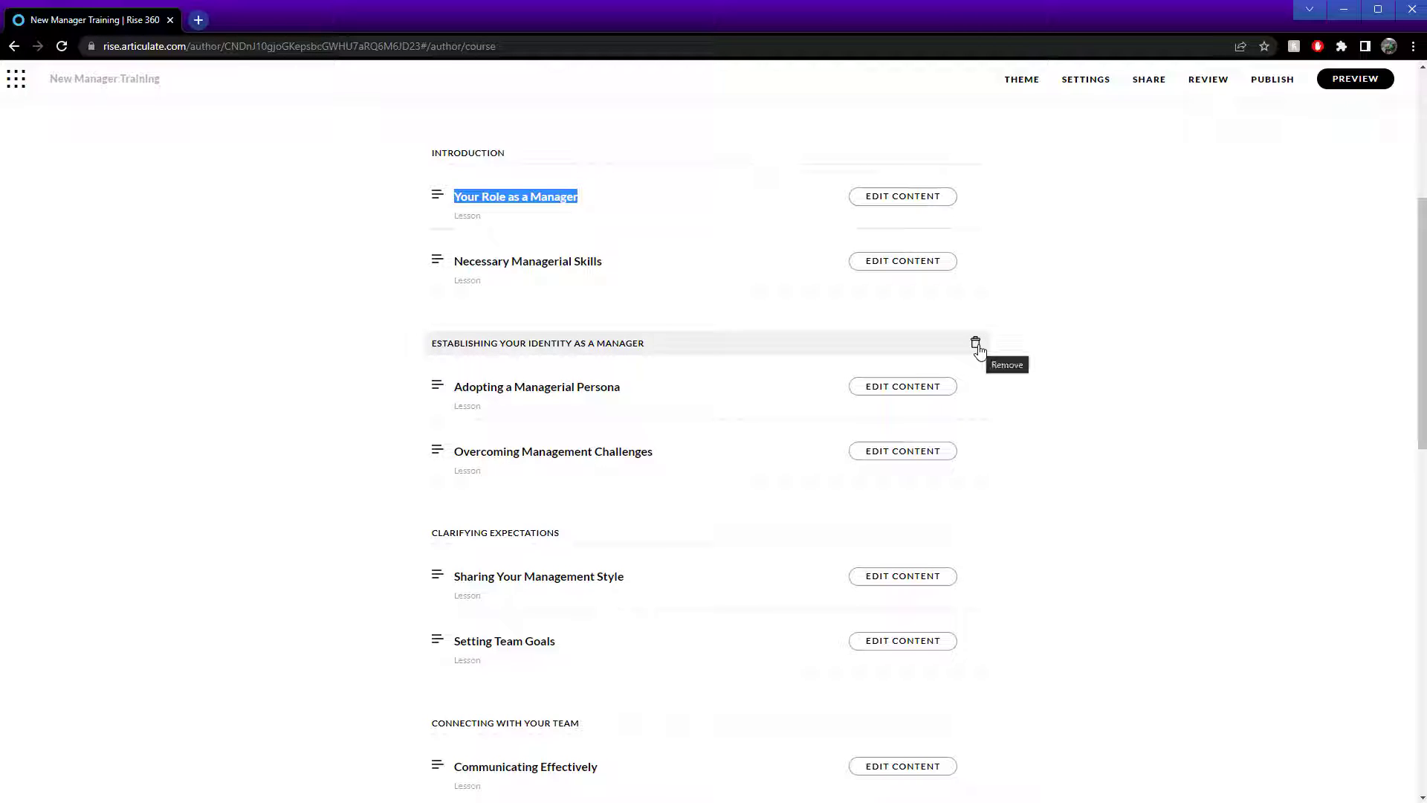
pyautogui.click(977, 344)
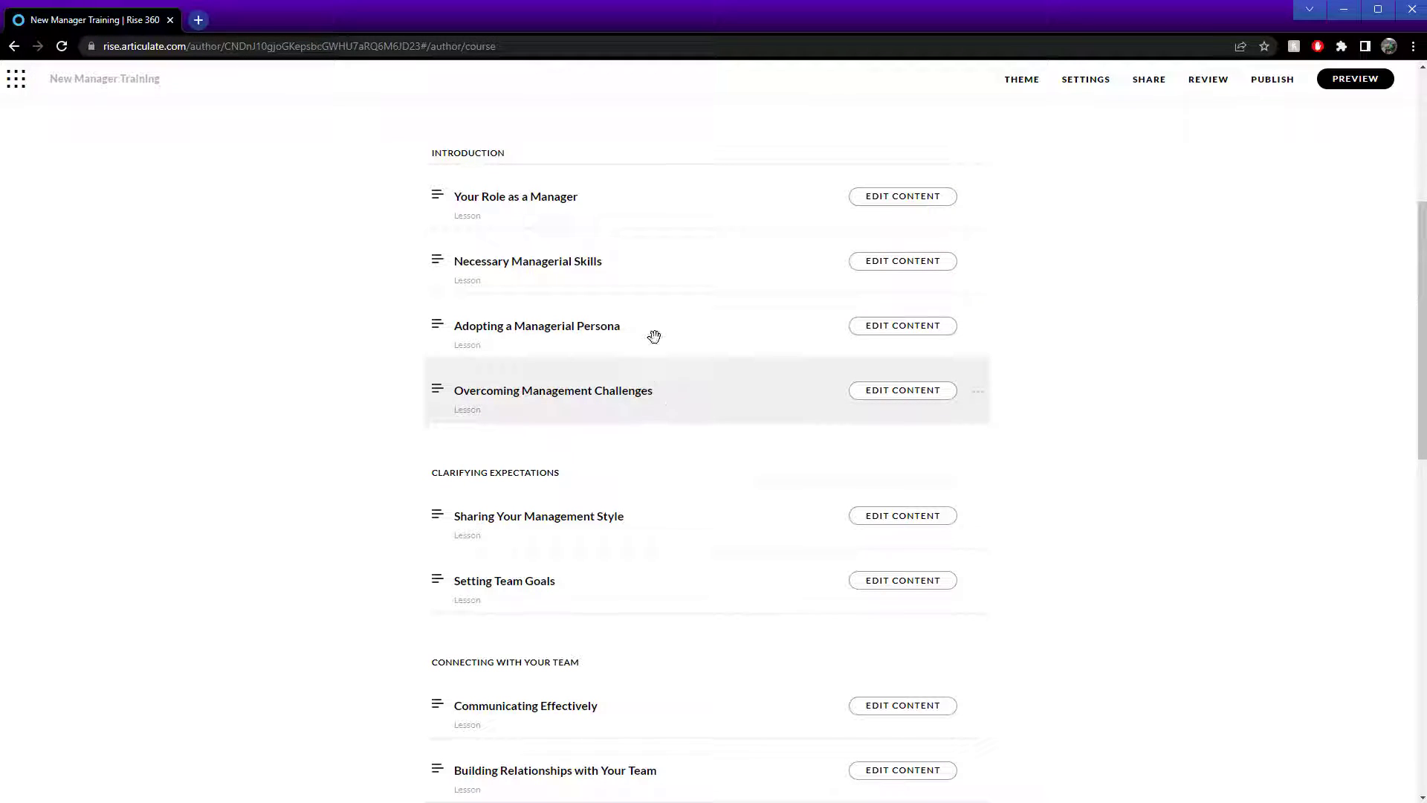
pyautogui.moveTo(638, 429)
pyautogui.mouseDown()
pyautogui.moveTo(641, 496)
pyautogui.moveTo(632, 446)
pyautogui.mouseUp()
pyautogui.moveTo(609, 354); pyautogui.dragTo(602, 439)
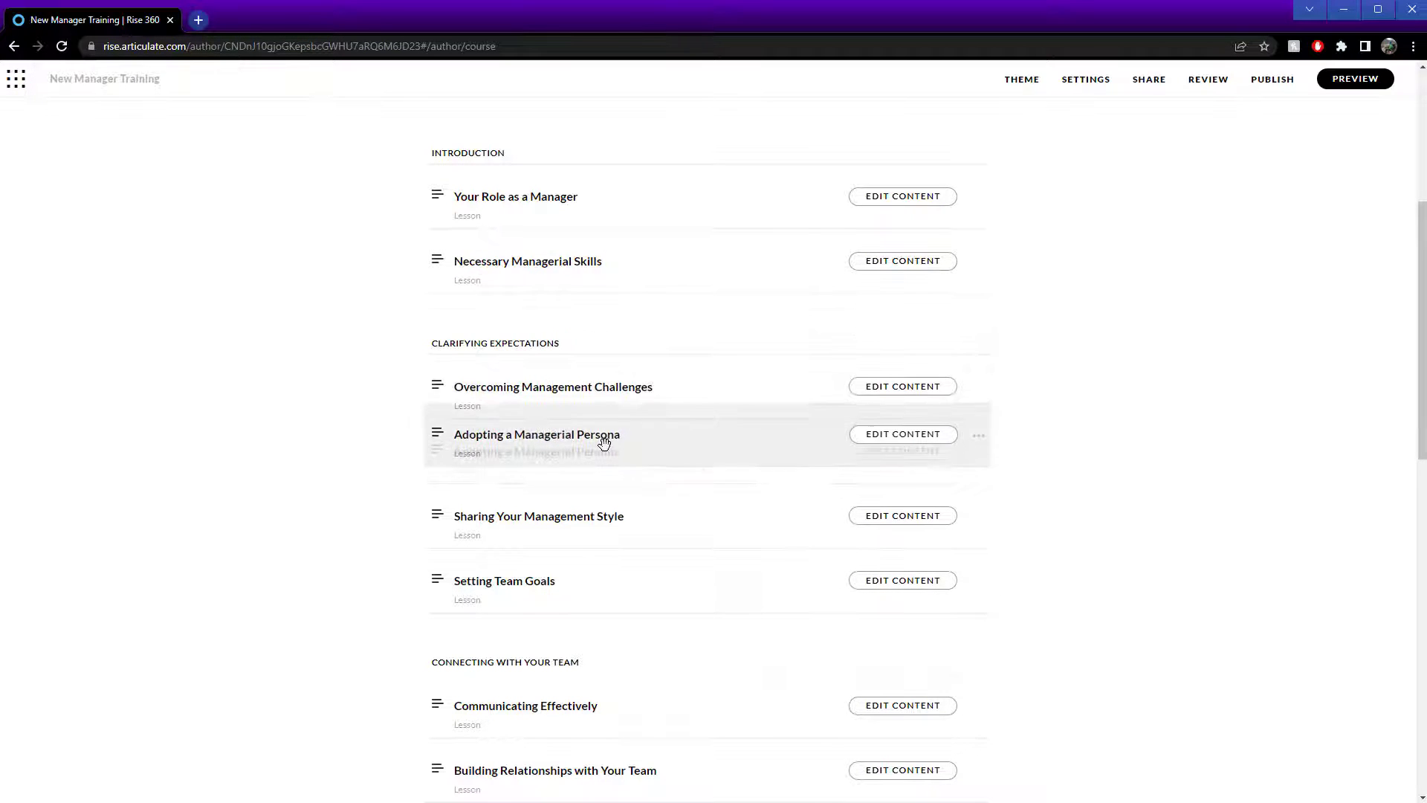
# - Rename the Introduction section heading of the course outline as "WELCOME"
pyautogui.scroll(4, 815, 449)
pyautogui.scroll(-1, 589, 424)
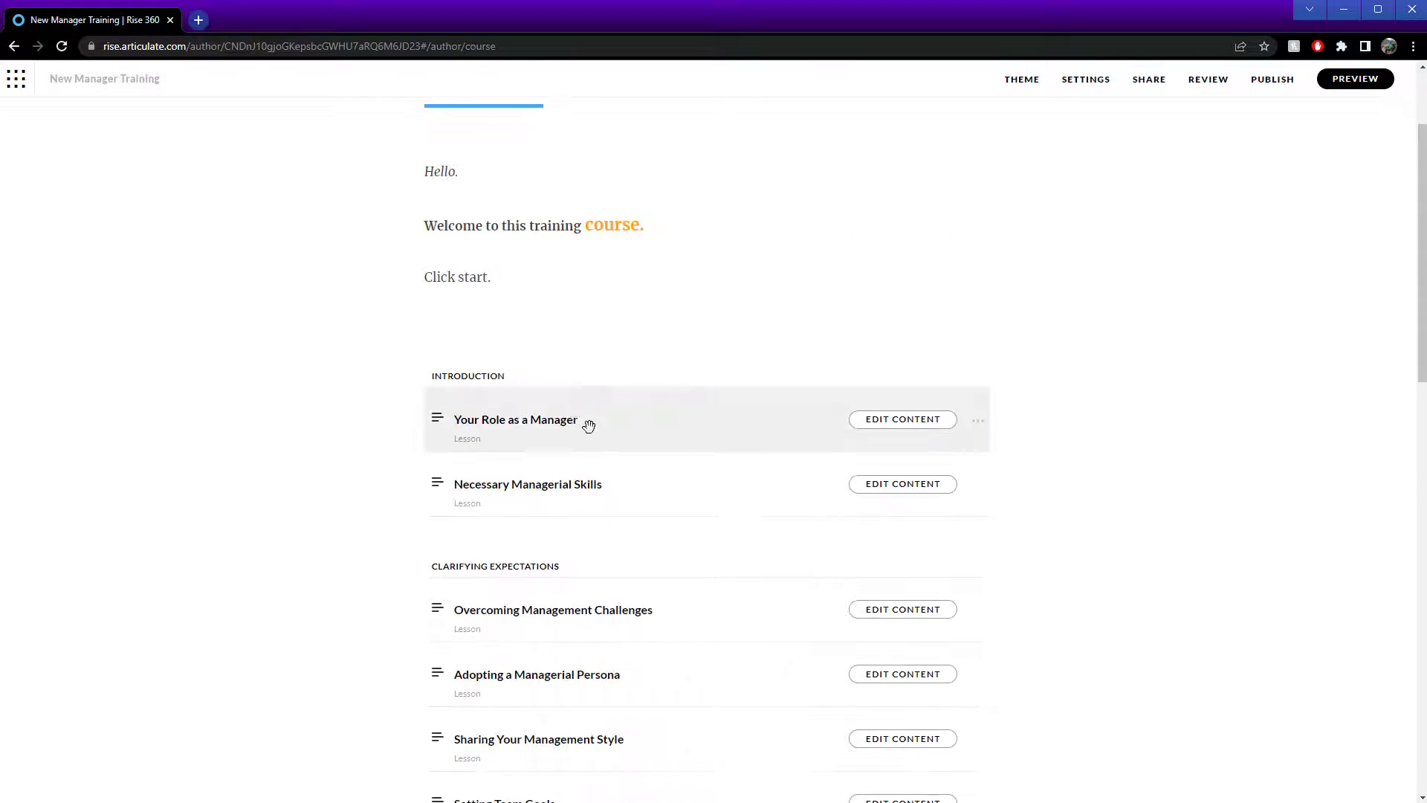
pyautogui.doubleClick(493, 376)
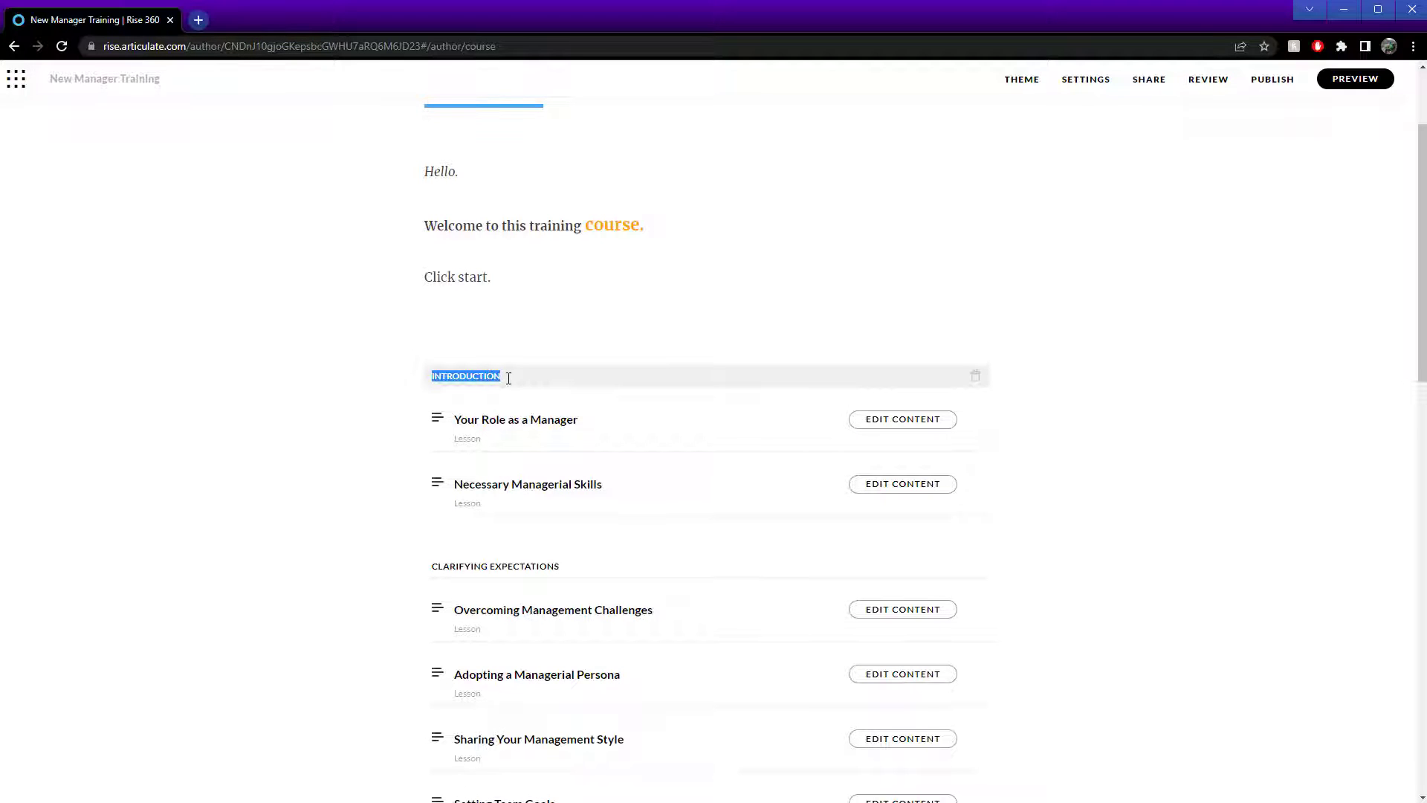
pyautogui.press('BackSpace')
pyautogui.write('INTRO')
pyautogui.hotkey('ctrl', 'a')
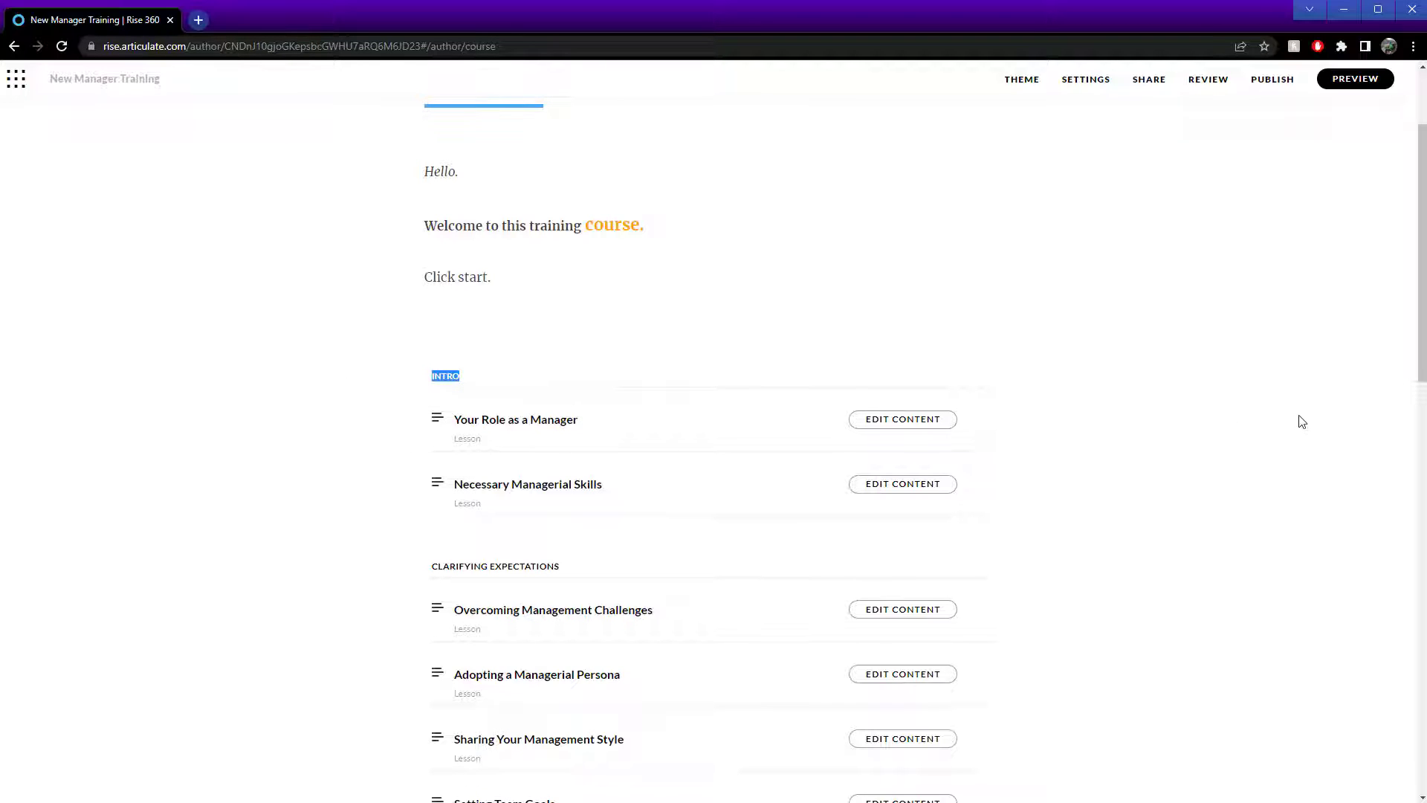
pyautogui.write('WELCOME')
# - Try out "HELLO" as the heading of the Clarifying Expectations section and undo the change
pyautogui.click(587, 570)
pyautogui.hotkey('ctrl', 'a')
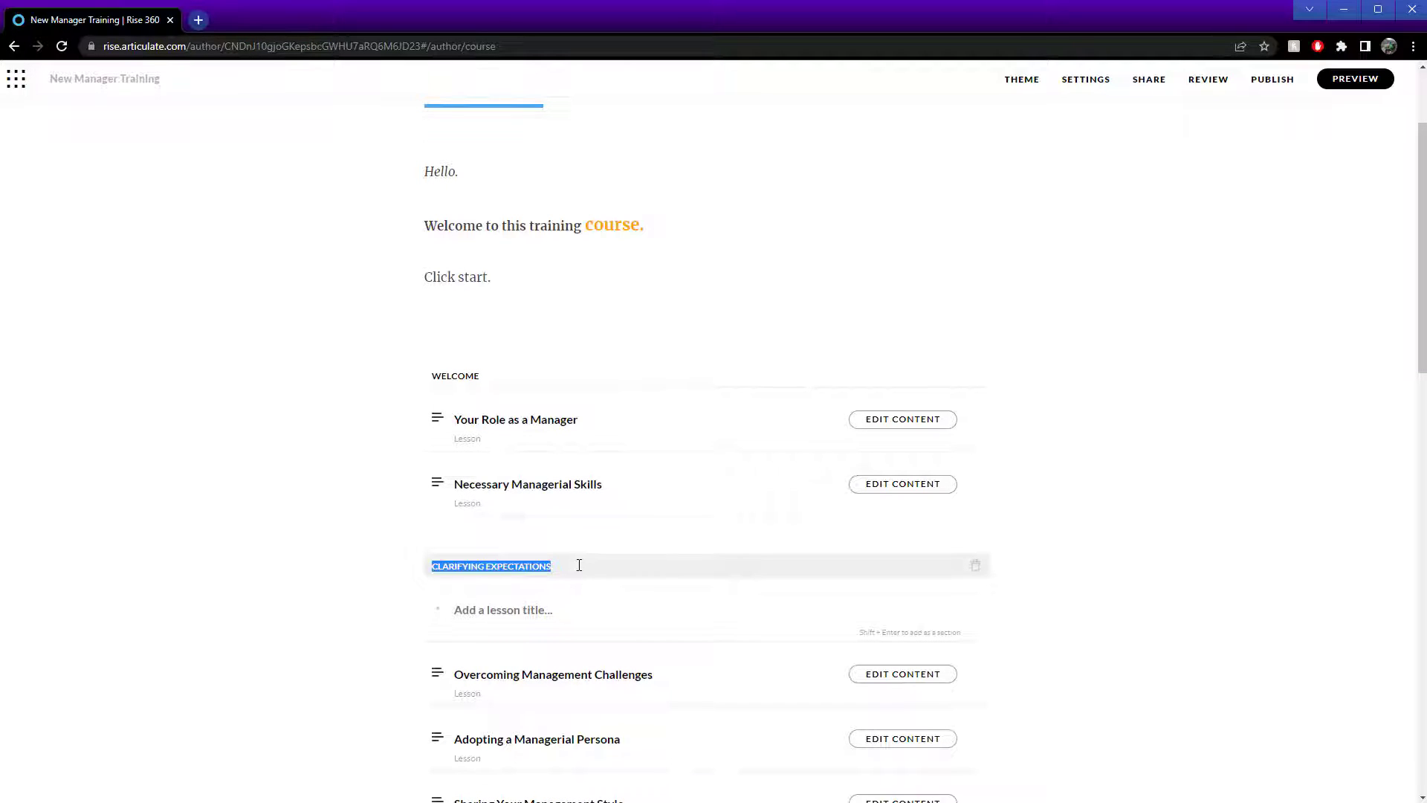
pyautogui.moveTo(590, 568); pyautogui.dragTo(417, 578)
pyautogui.write('H')
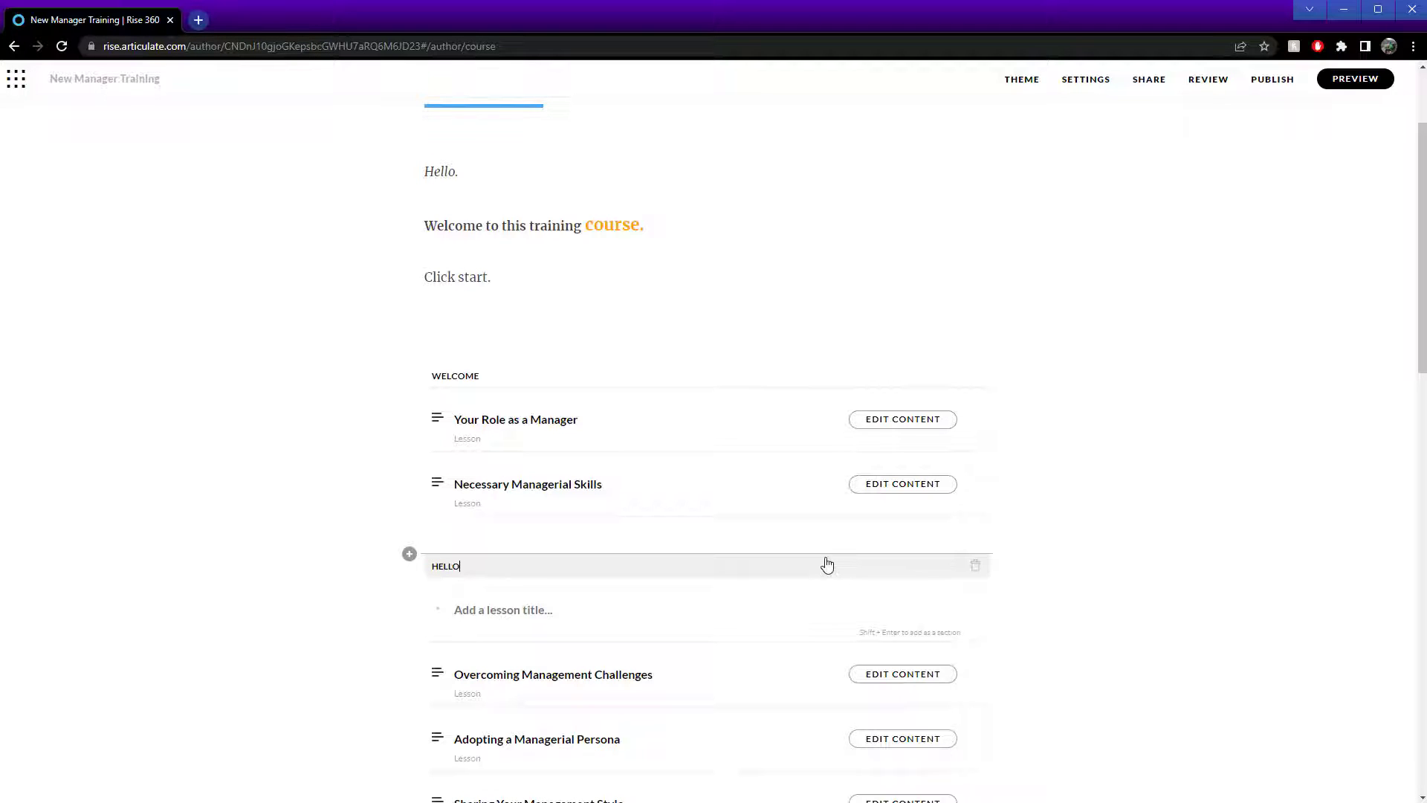
pyautogui.hotkey('ctrl', 'z')
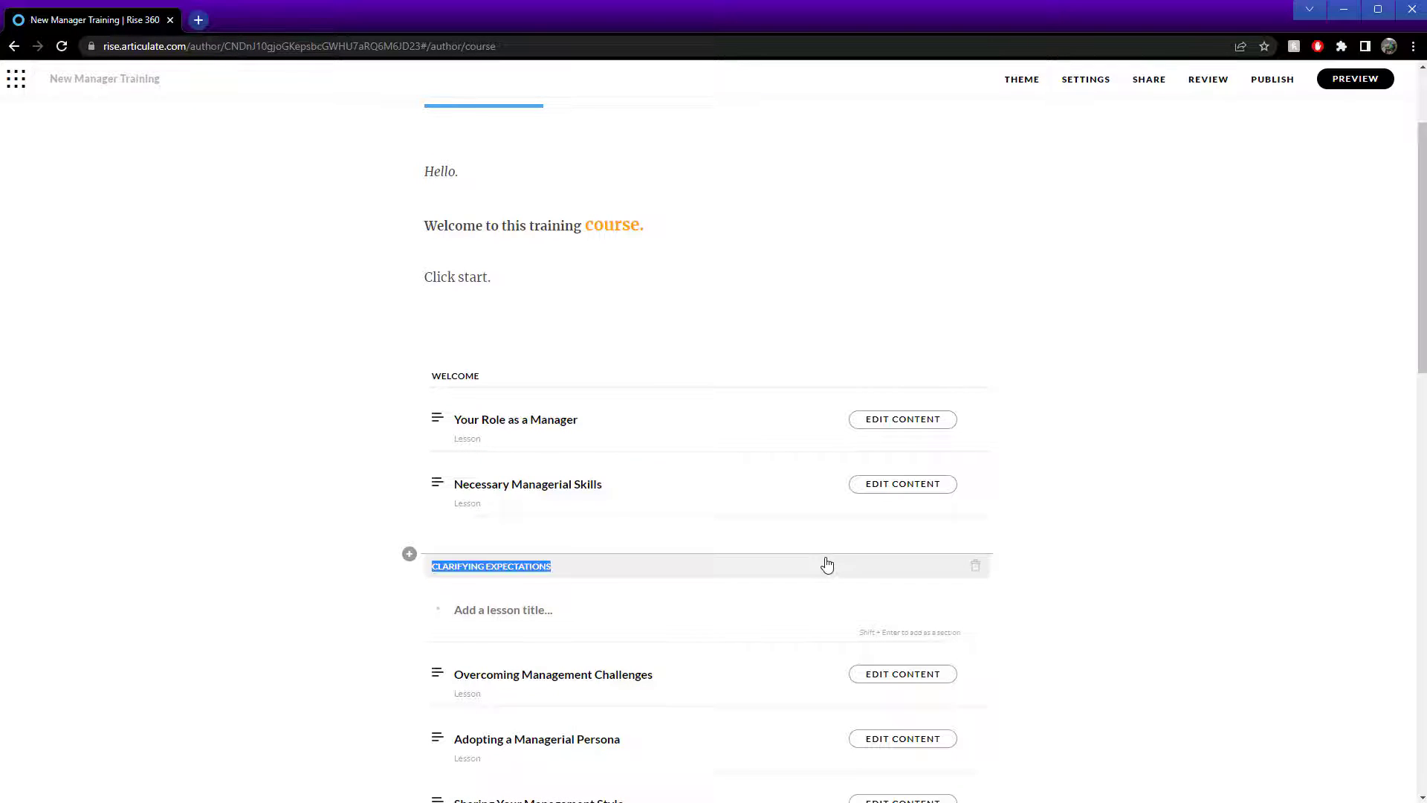
pyautogui.click(1101, 527)
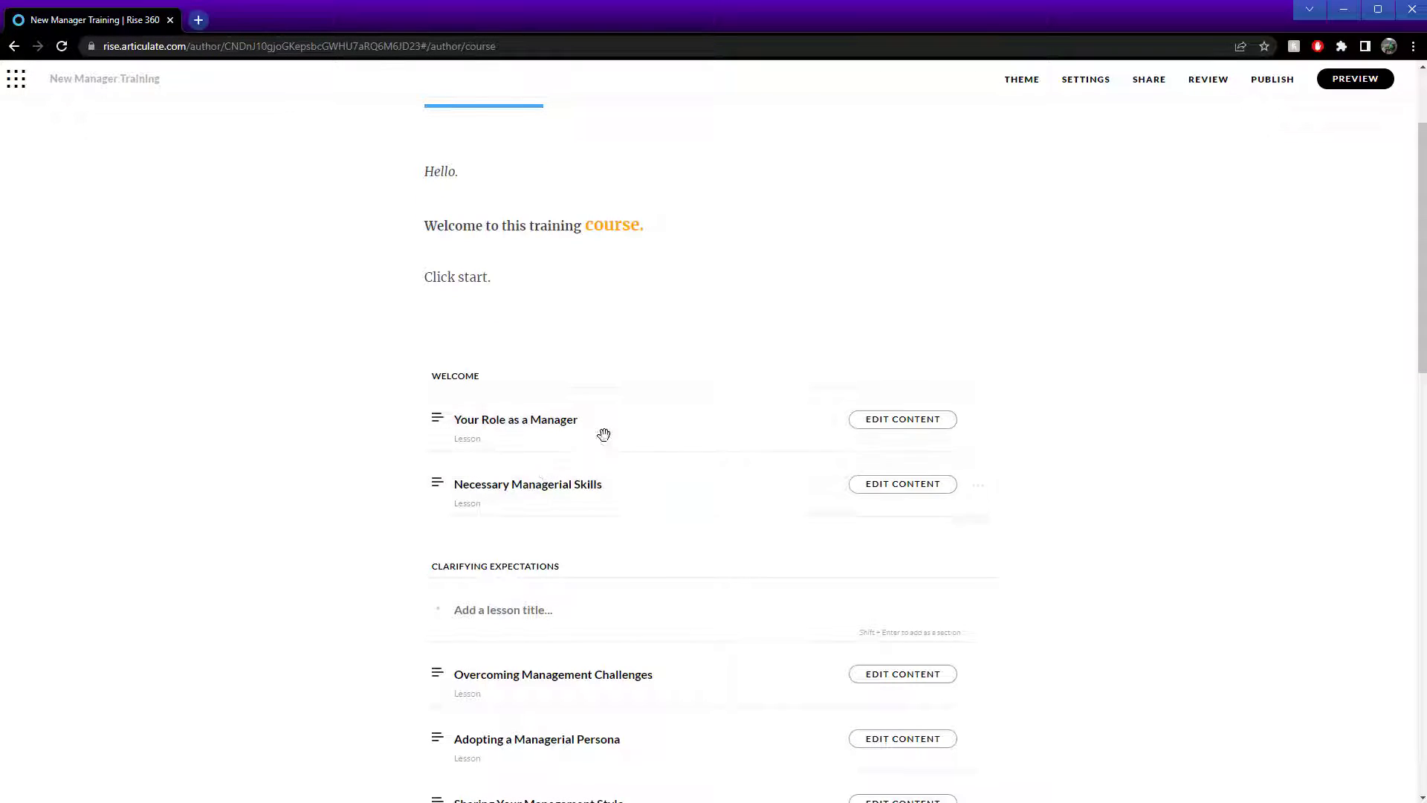
# - Open the content of the lesson "Your Role as a Manager" for editing
pyautogui.click(774, 419)
pyautogui.click(727, 425)
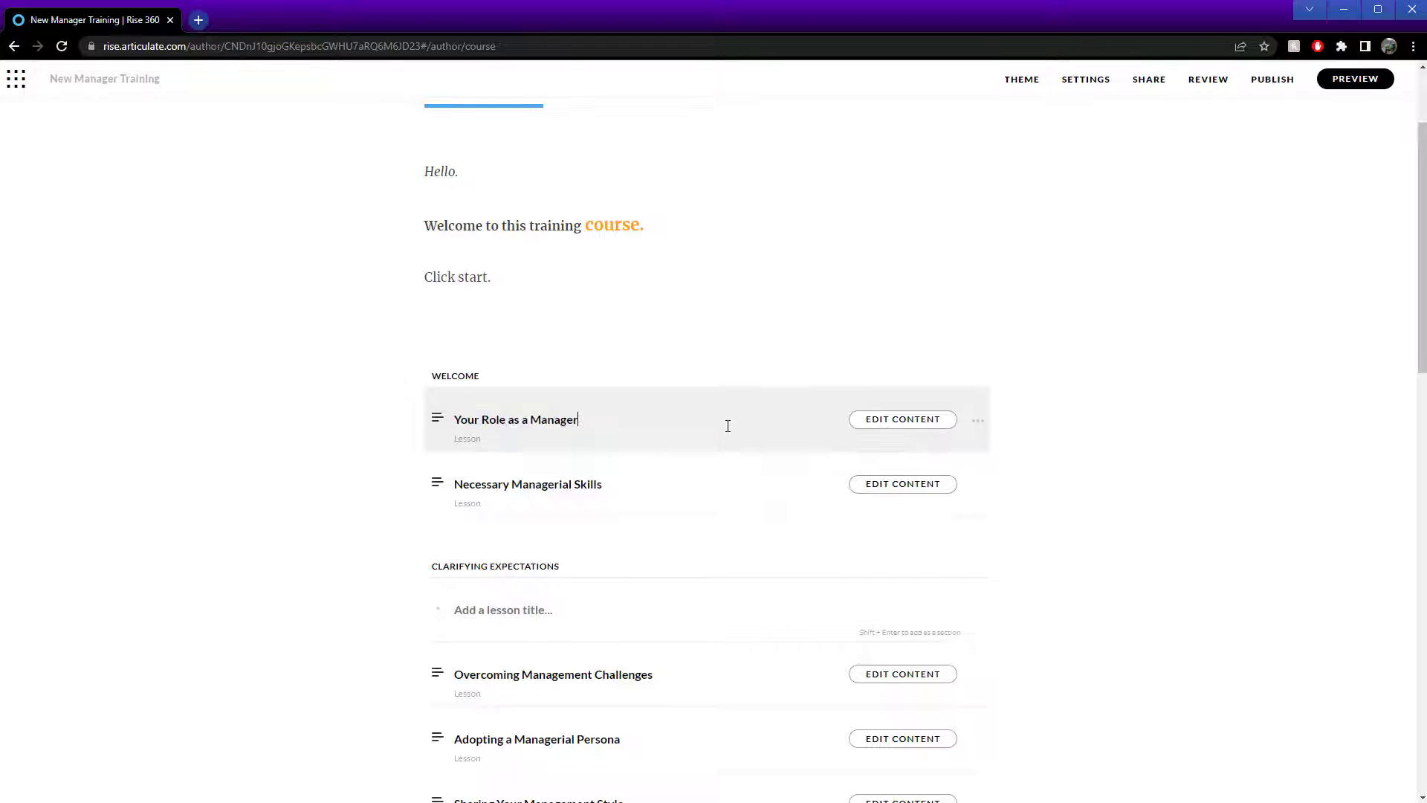
pyautogui.click(926, 424)
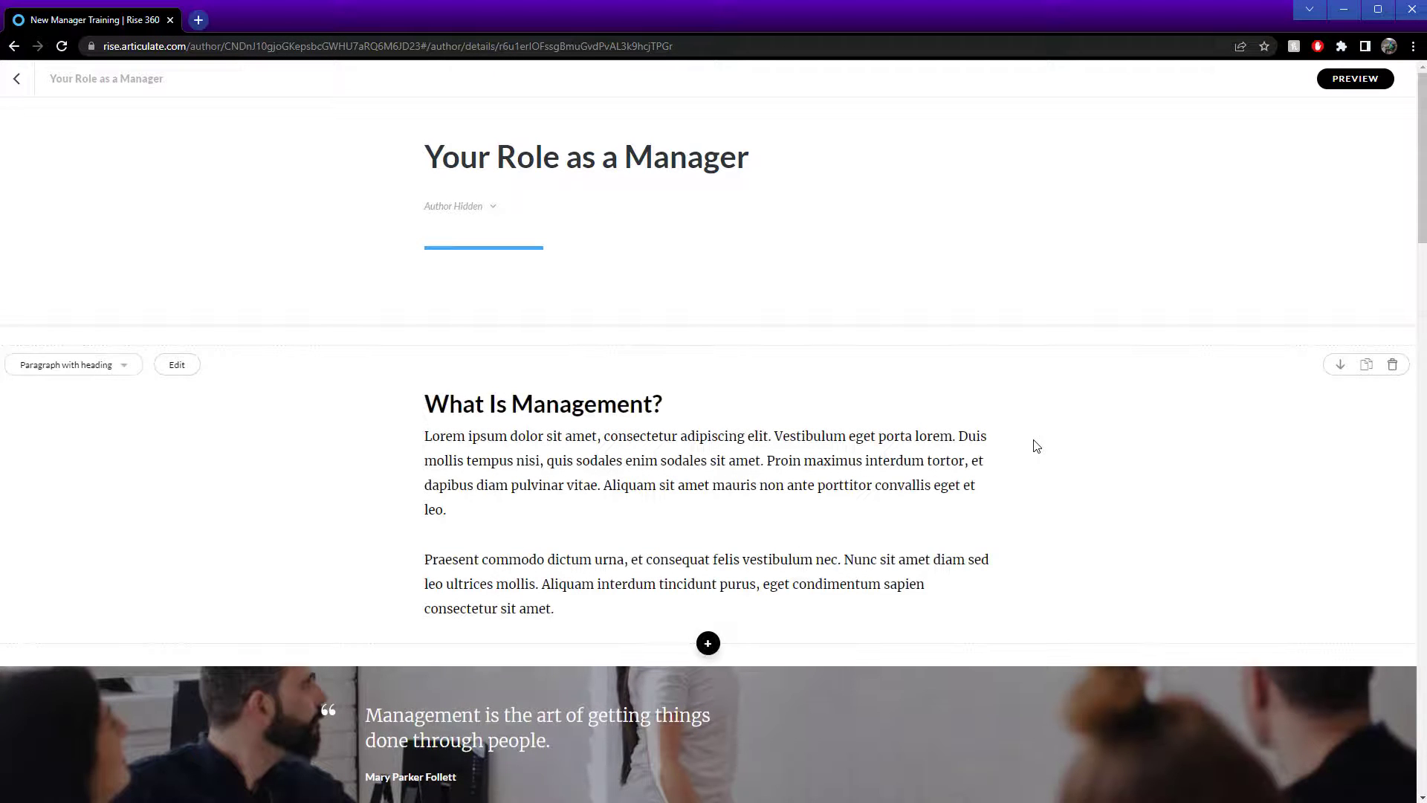
# - Replace the placeholder paragraphs under "What Is Management?" with "Hello. Welcome to this course. Management is..."
pyautogui.scroll(-1, 1033, 445)
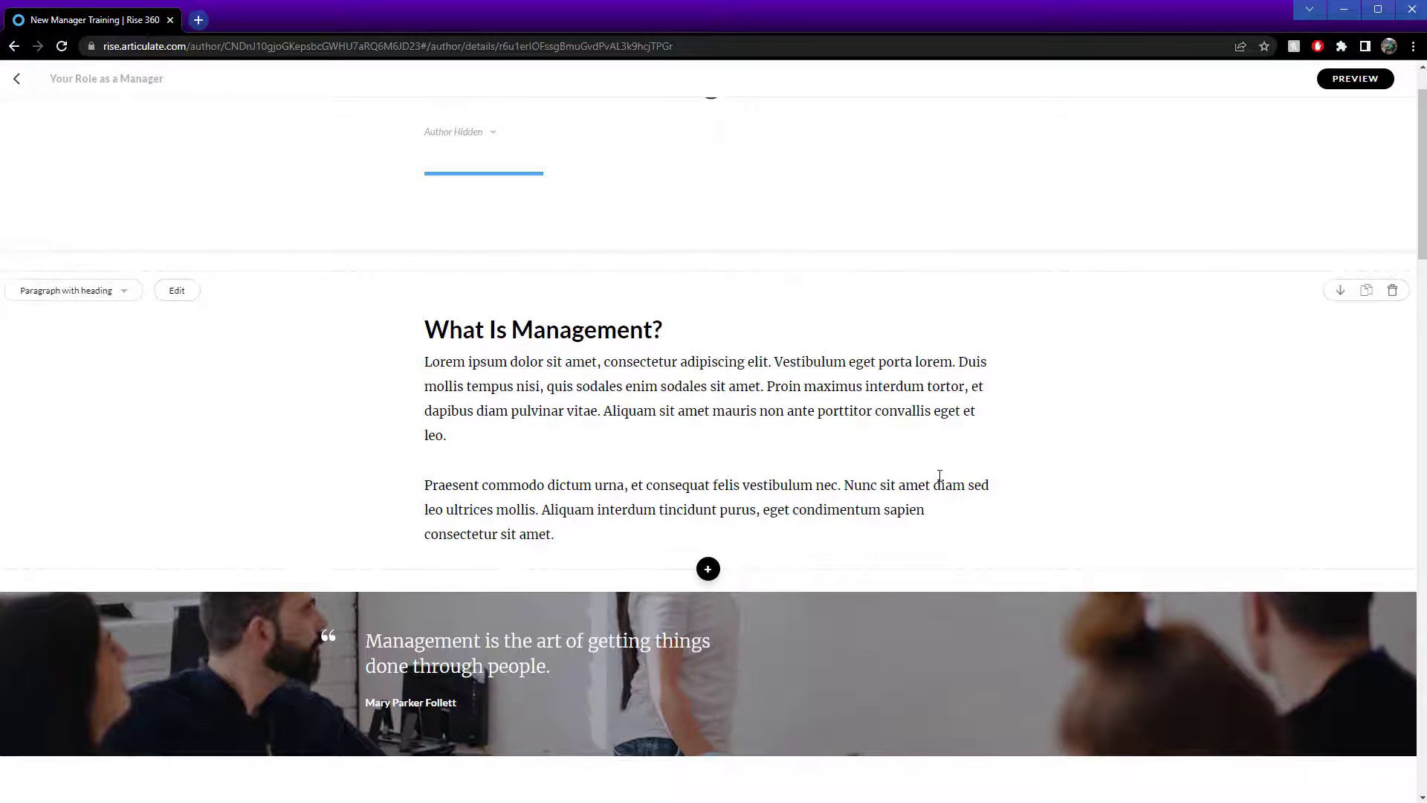
pyautogui.scroll(1, 940, 476)
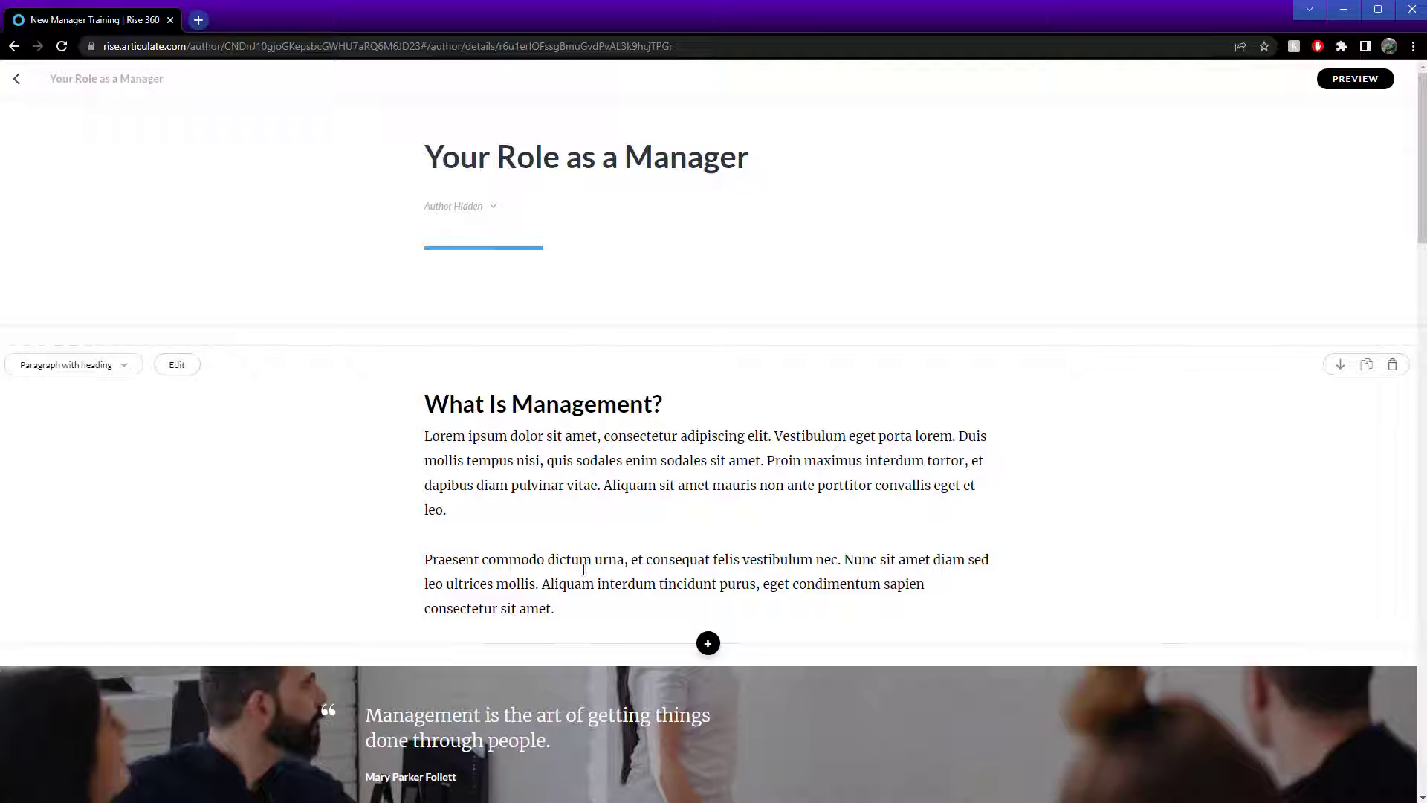
pyautogui.moveTo(577, 610); pyautogui.dragTo(423, 437)
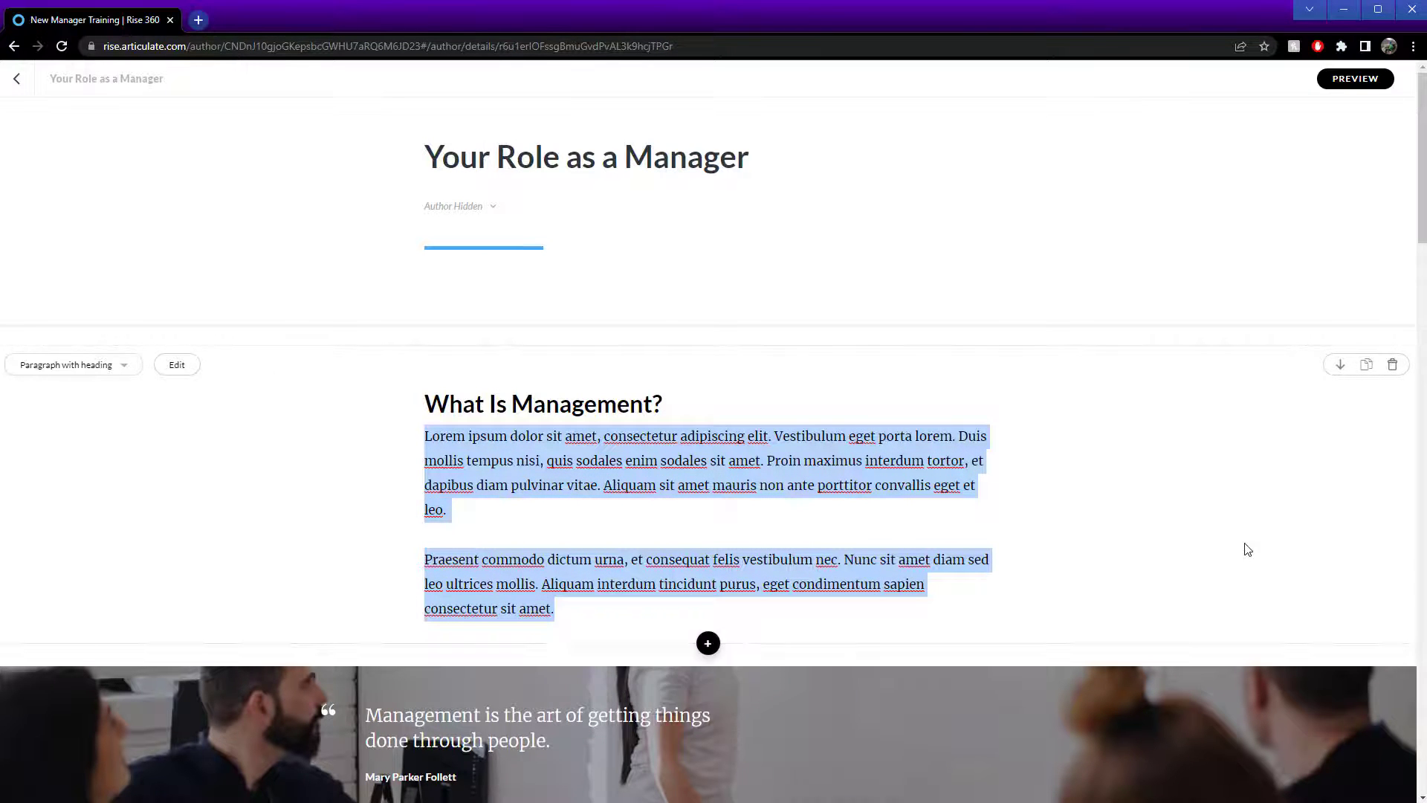
pyautogui.write('Hell')
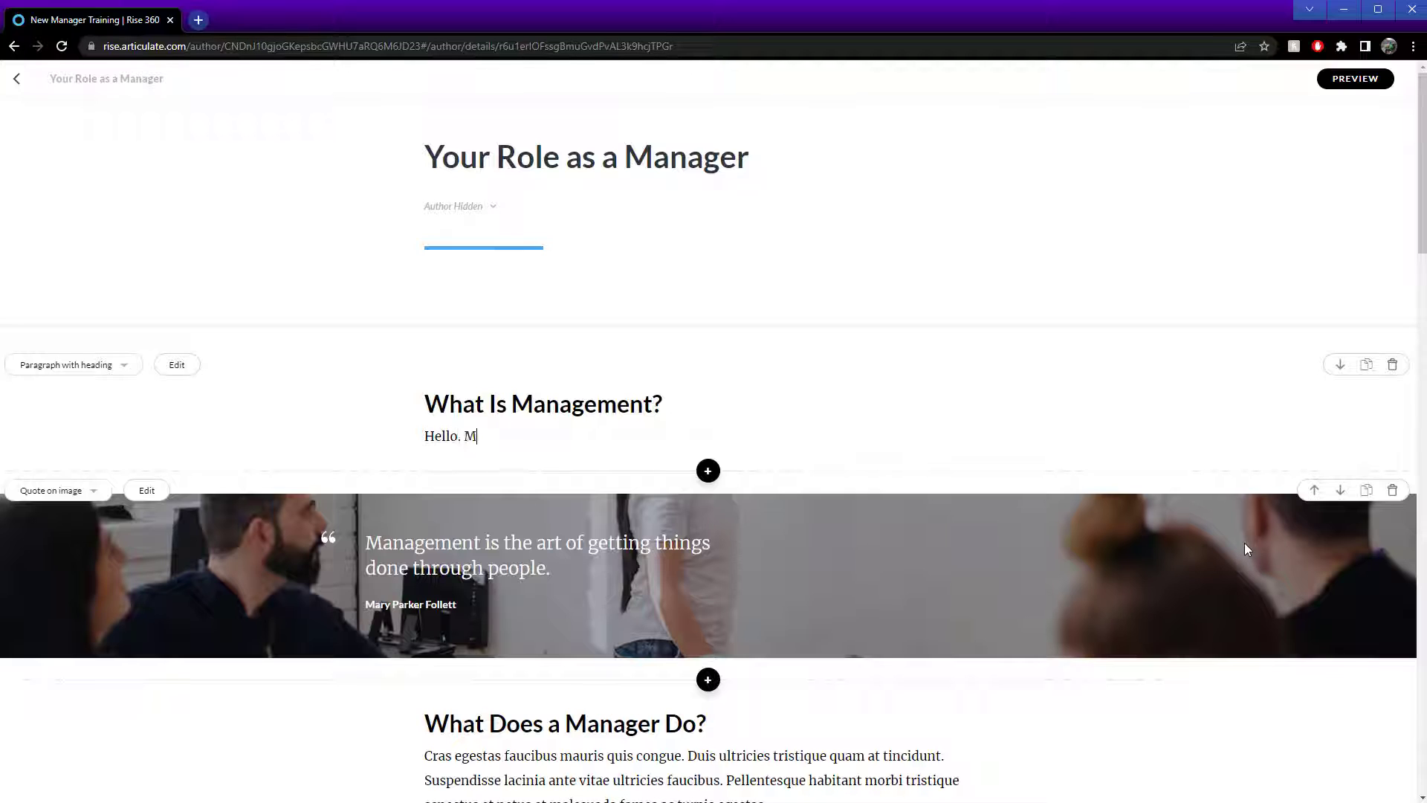
pyautogui.write('o. Welcome to this course. ')
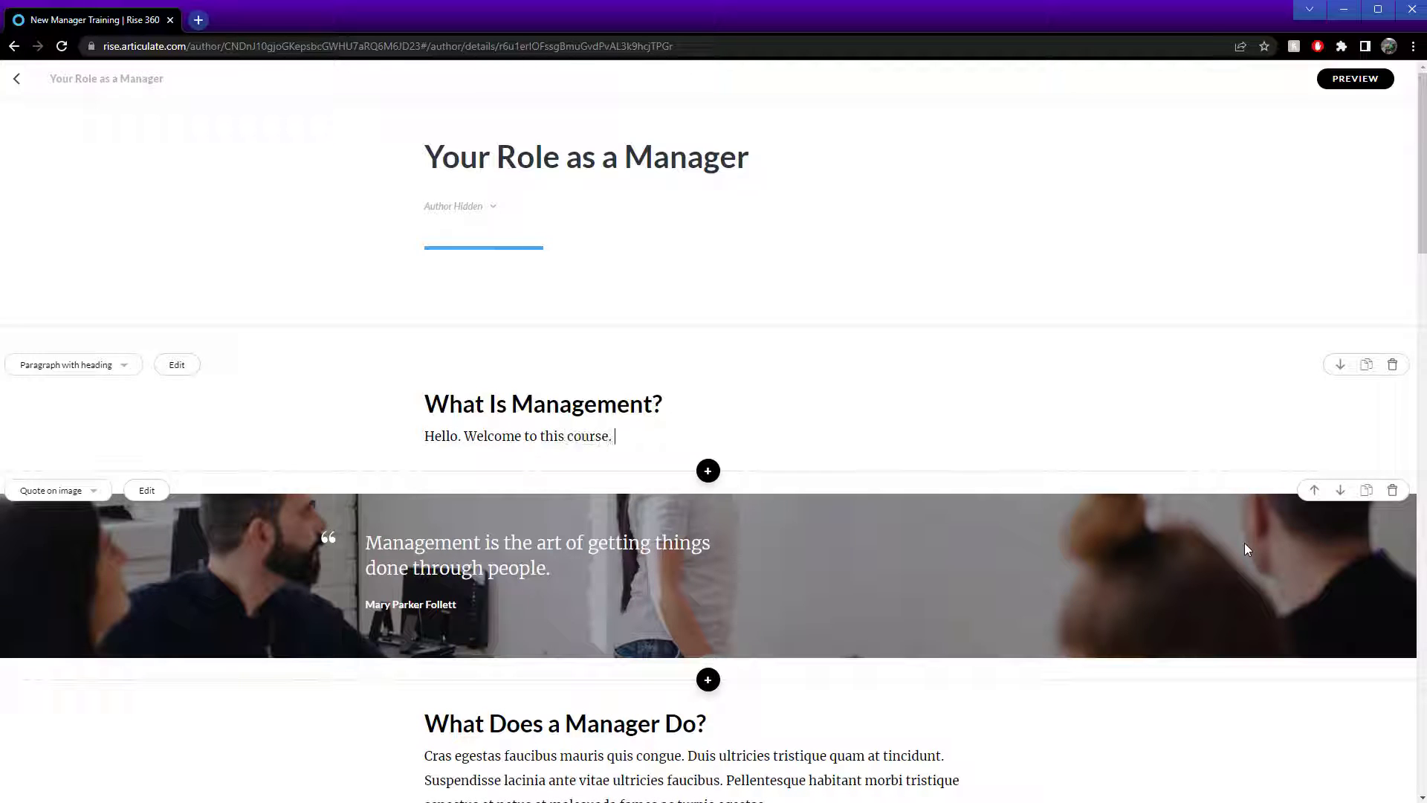
pyautogui.write('Management is...')
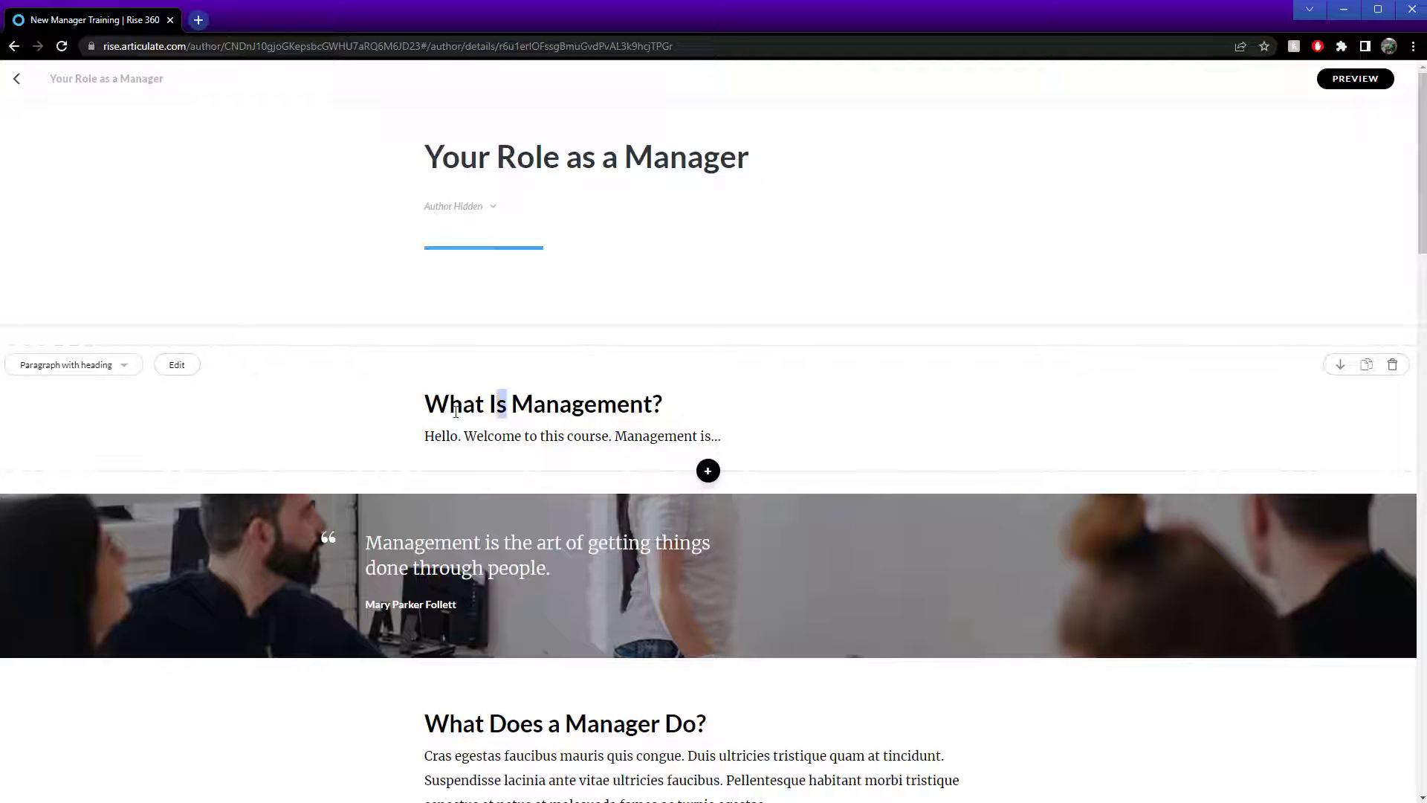
# - Shorten the lesson's first block heading to "Management?" by deleting the words "What Is"
pyautogui.moveTo(506, 402); pyautogui.dragTo(425, 402)
pyautogui.press('BackSpace')
pyautogui.press('Delete')
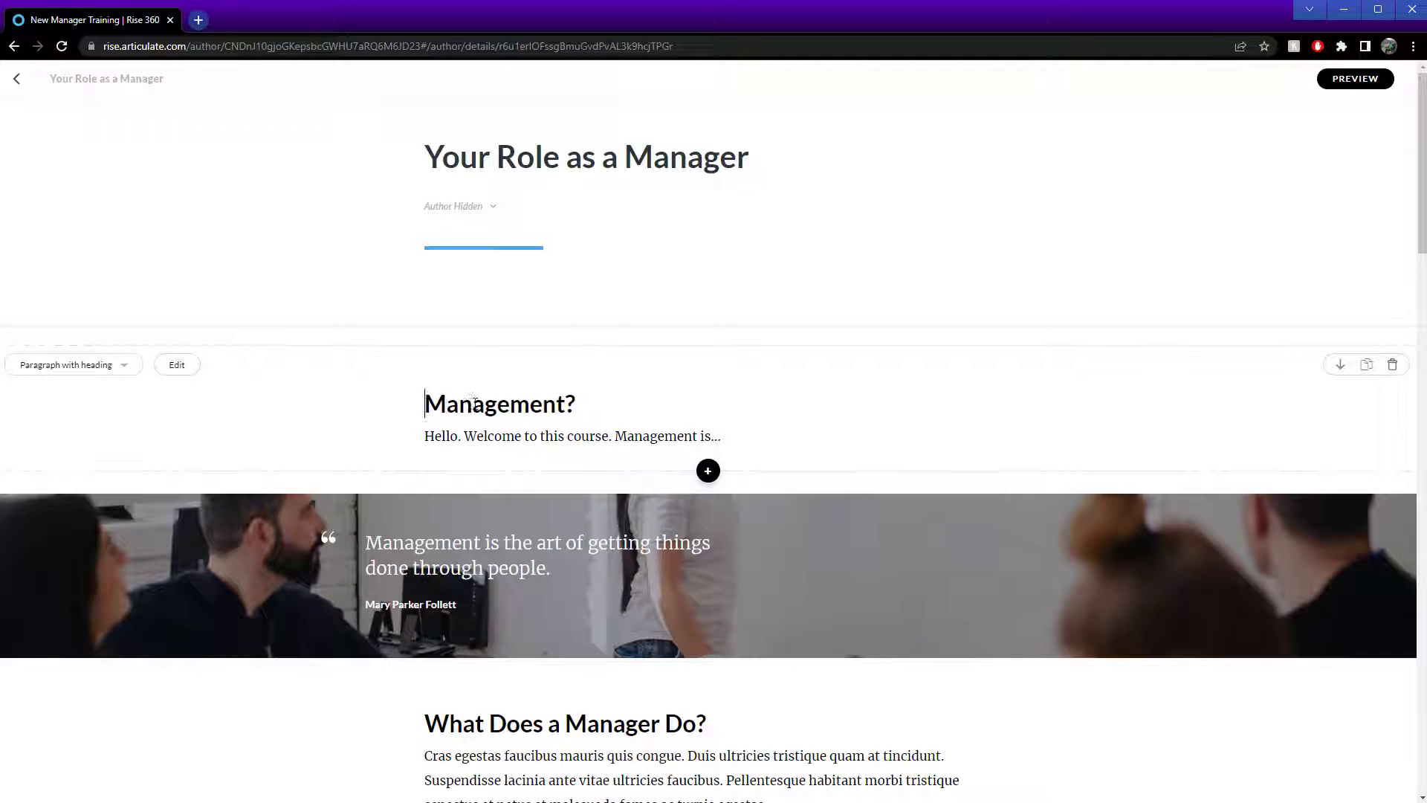
# - Insert a Heading text block above the quote image and set its text to "Look at this quote"
pyautogui.scroll(-1, 978, 404)
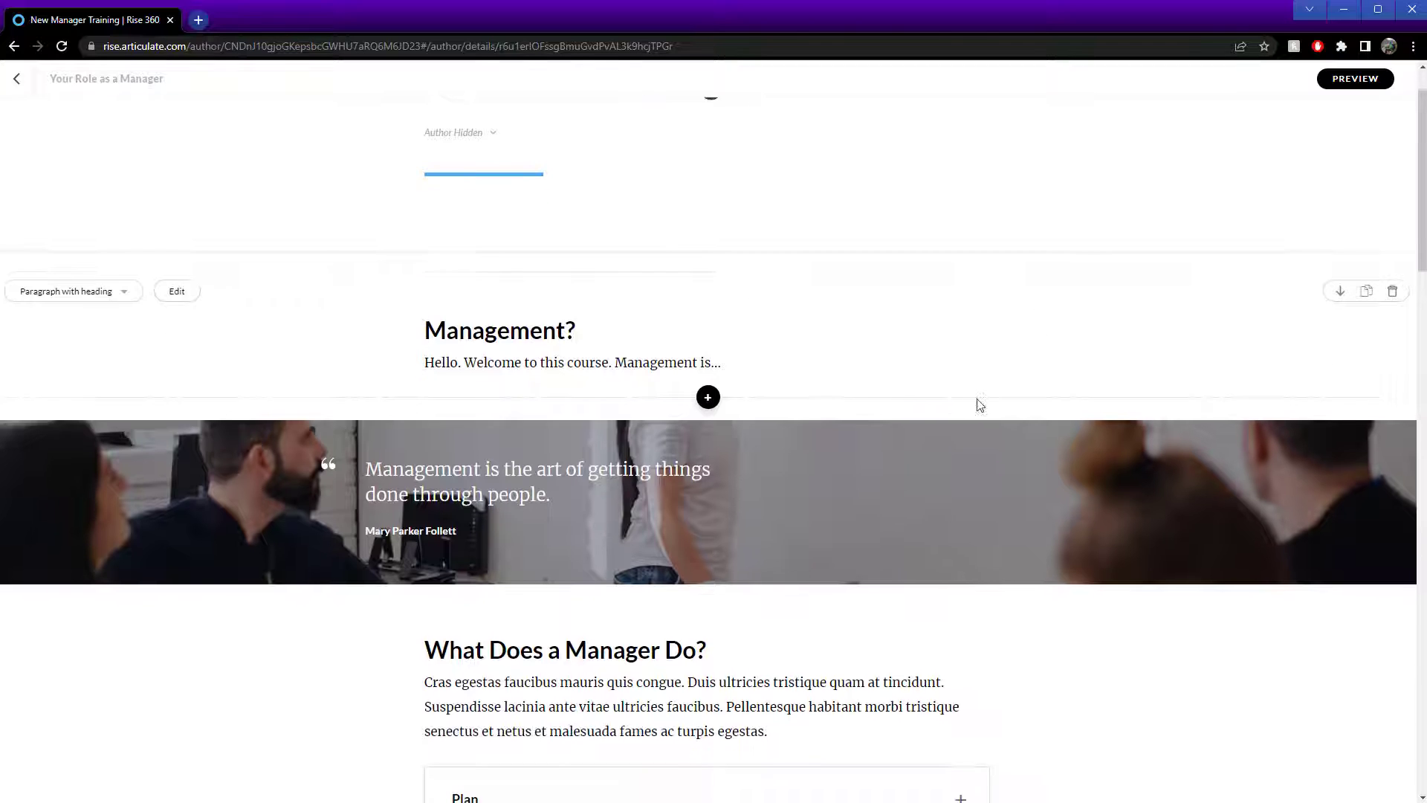
pyautogui.click(707, 397)
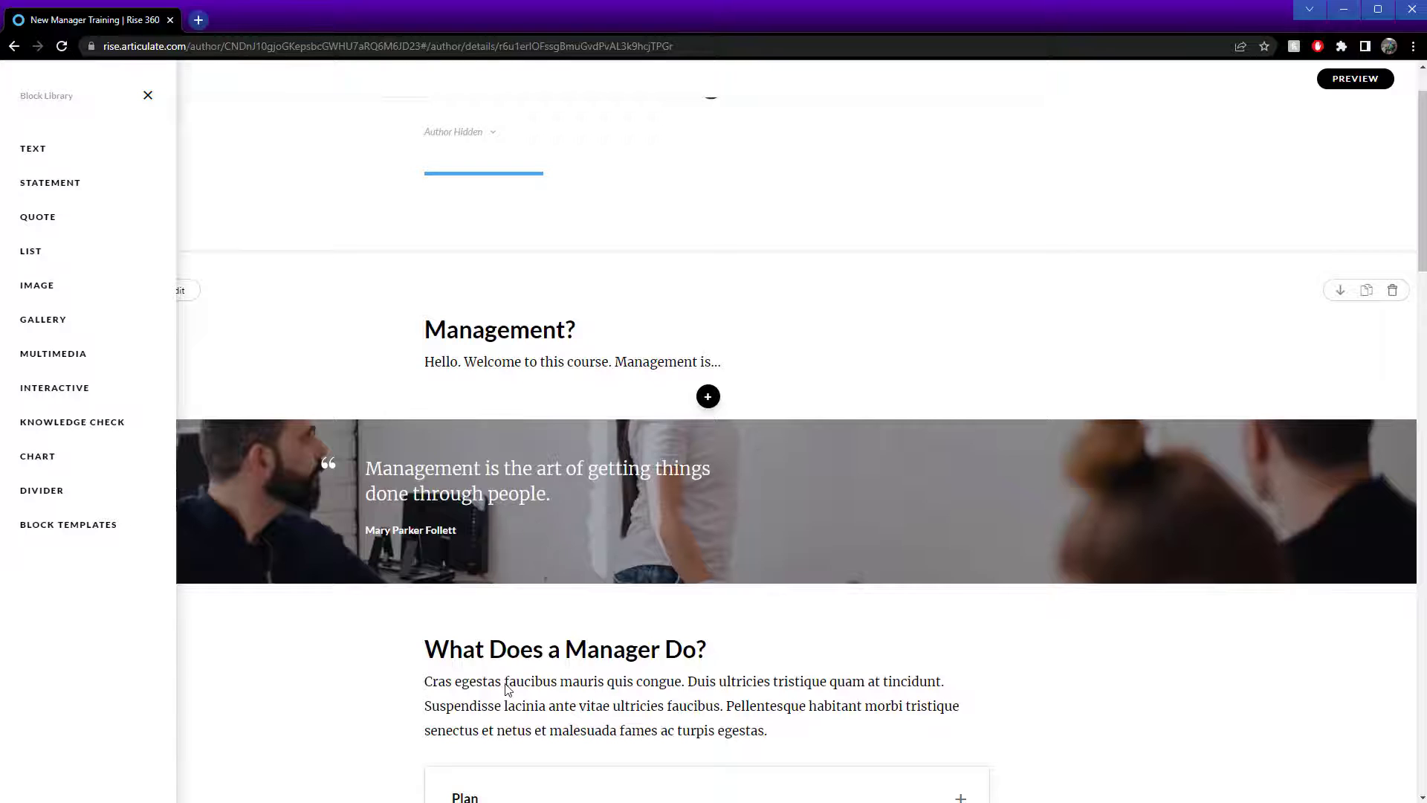
pyautogui.click(45, 153)
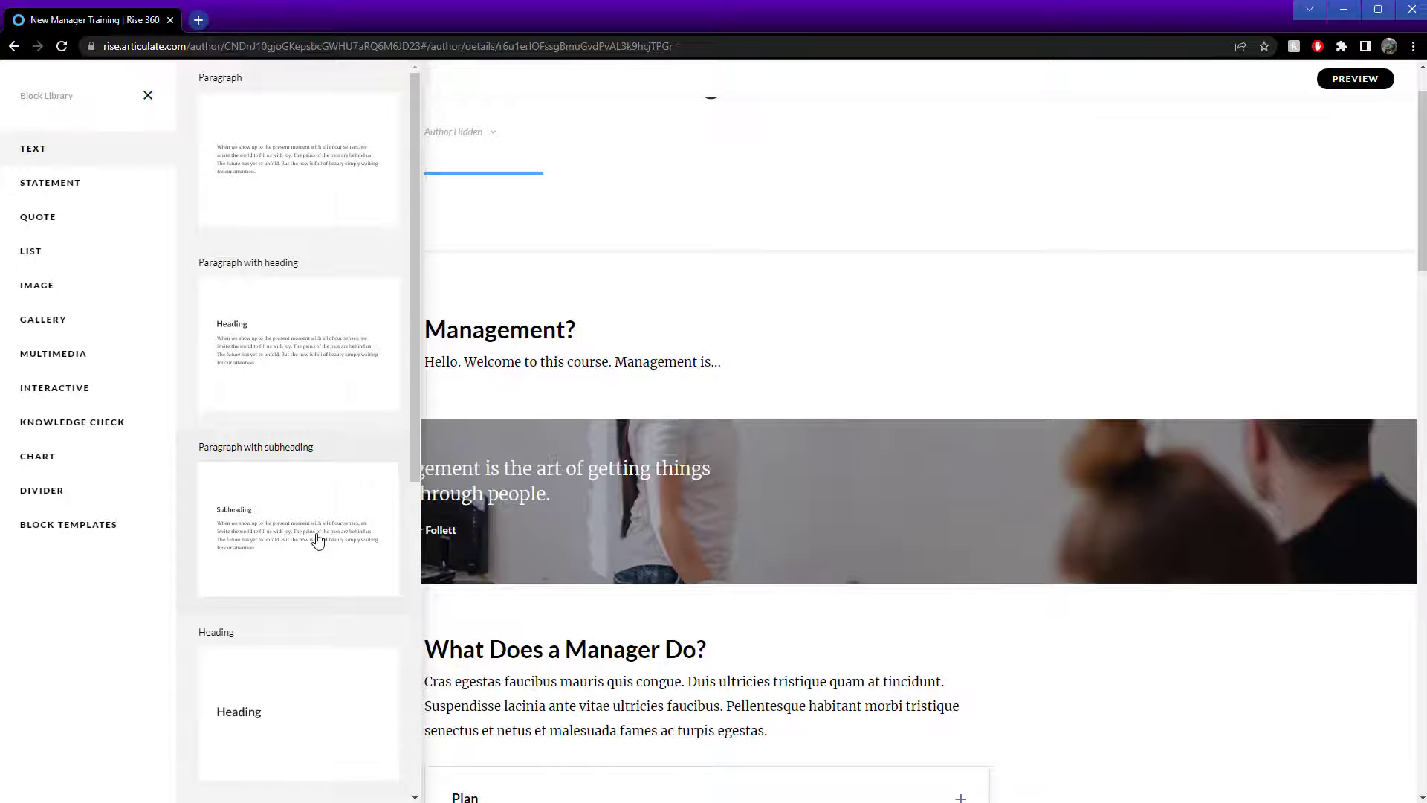
pyautogui.click(274, 714)
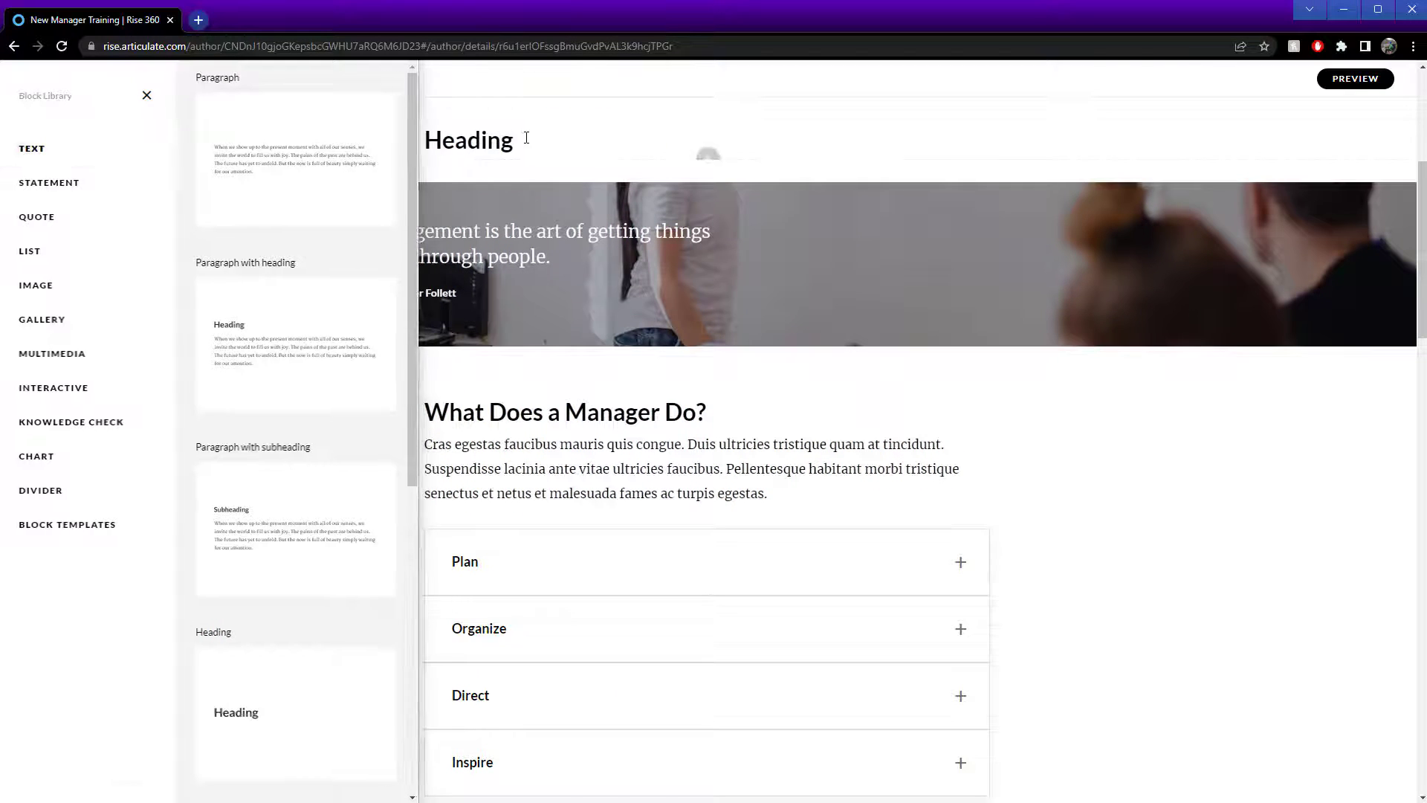
pyautogui.moveTo(515, 141); pyautogui.dragTo(426, 146)
pyautogui.write('Loo')
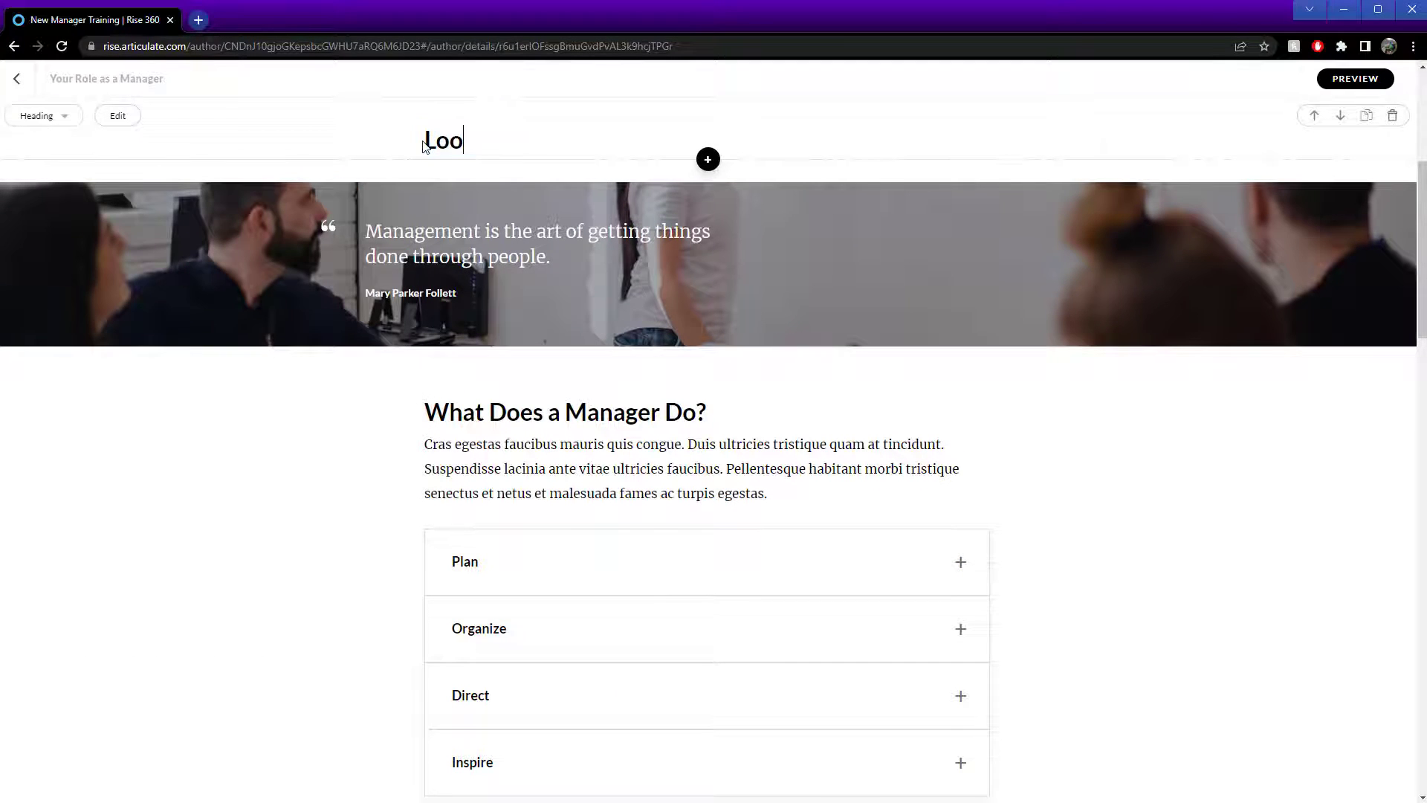
pyautogui.write('k at this quote')
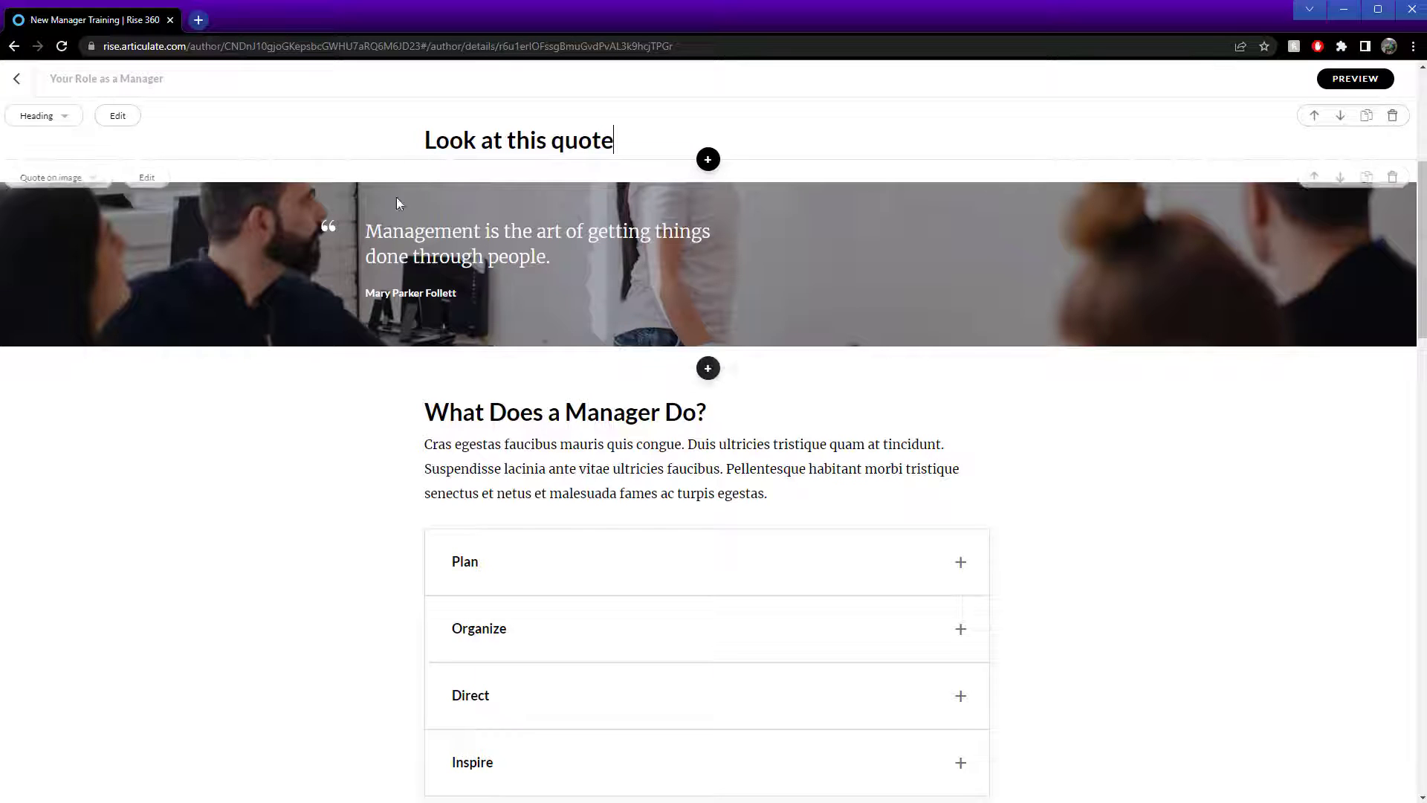
# - Insert a Paragraph text block below the quote image and set its text to "Do you agree with the above? 90% of students do."
pyautogui.scroll(1, 812, 313)
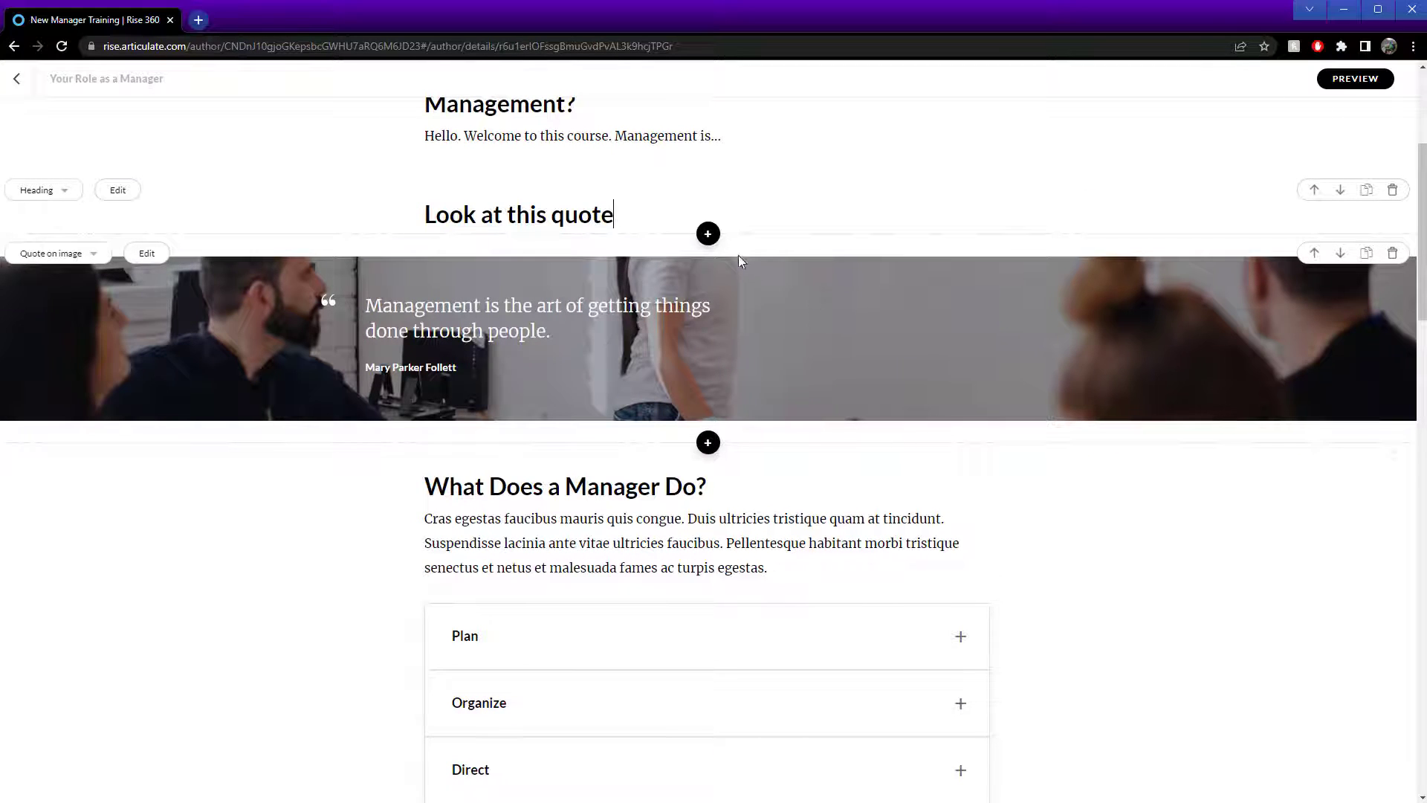
pyautogui.scroll(-1, 753, 452)
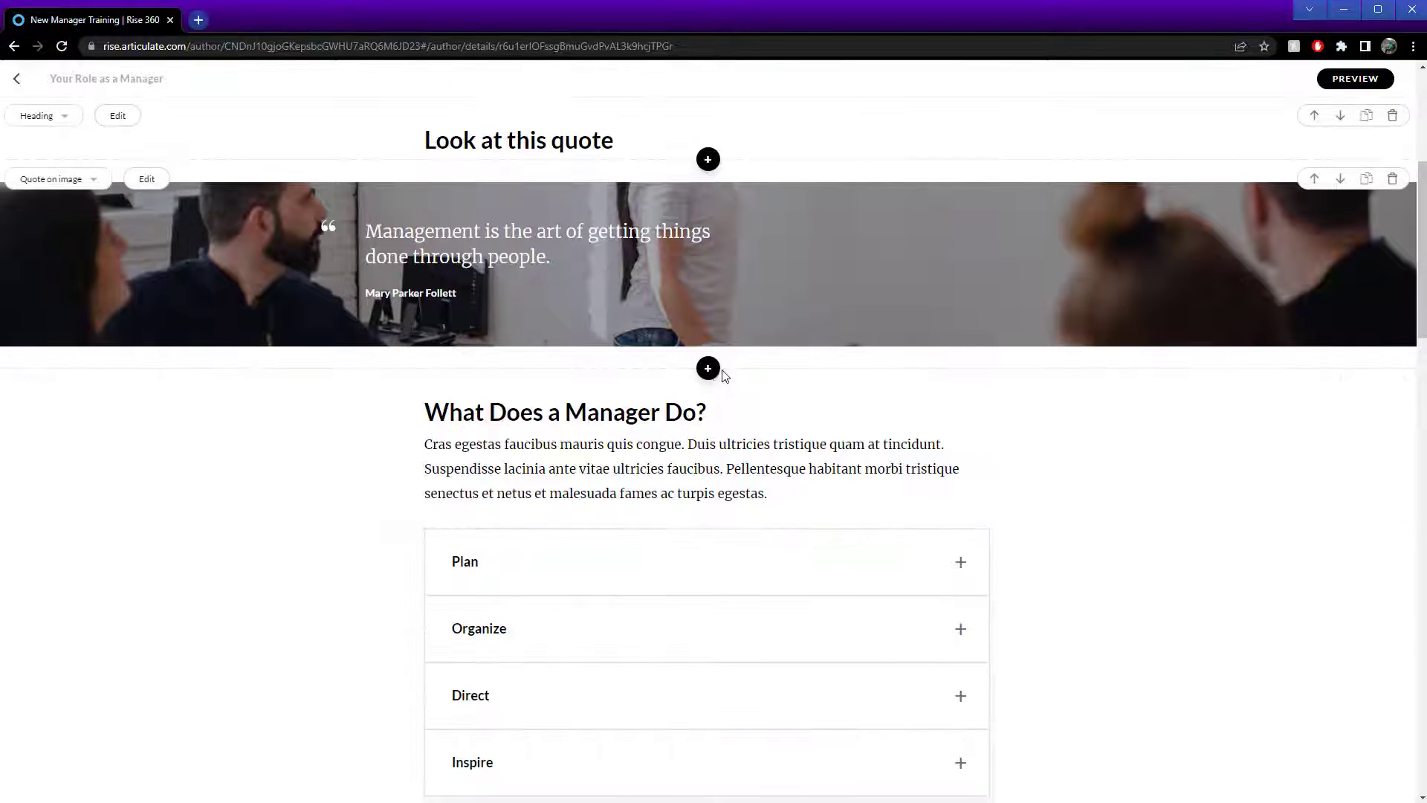
pyautogui.click(708, 369)
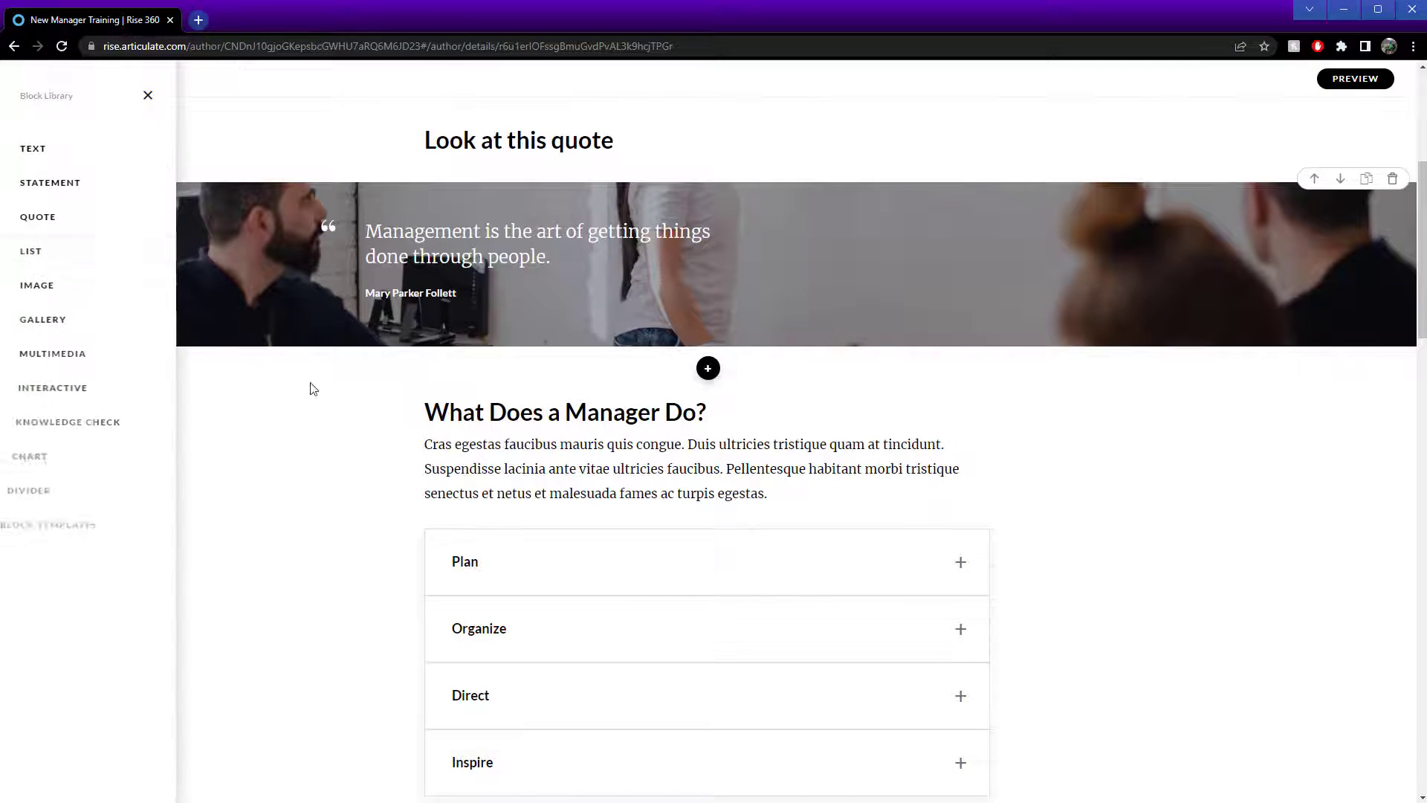
pyautogui.click(50, 154)
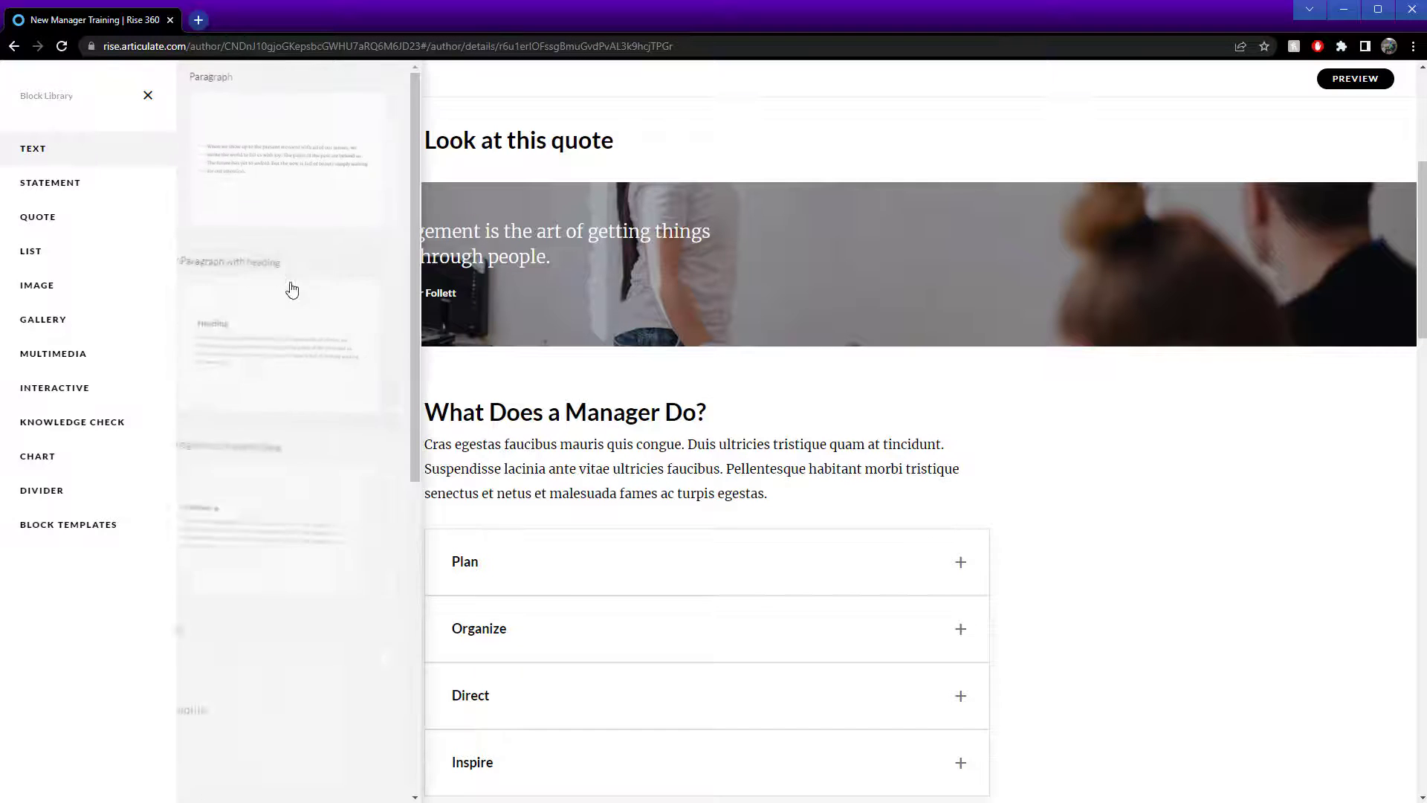
pyautogui.click(309, 197)
pyautogui.click(702, 227)
pyautogui.moveTo(746, 188); pyautogui.dragTo(403, 148)
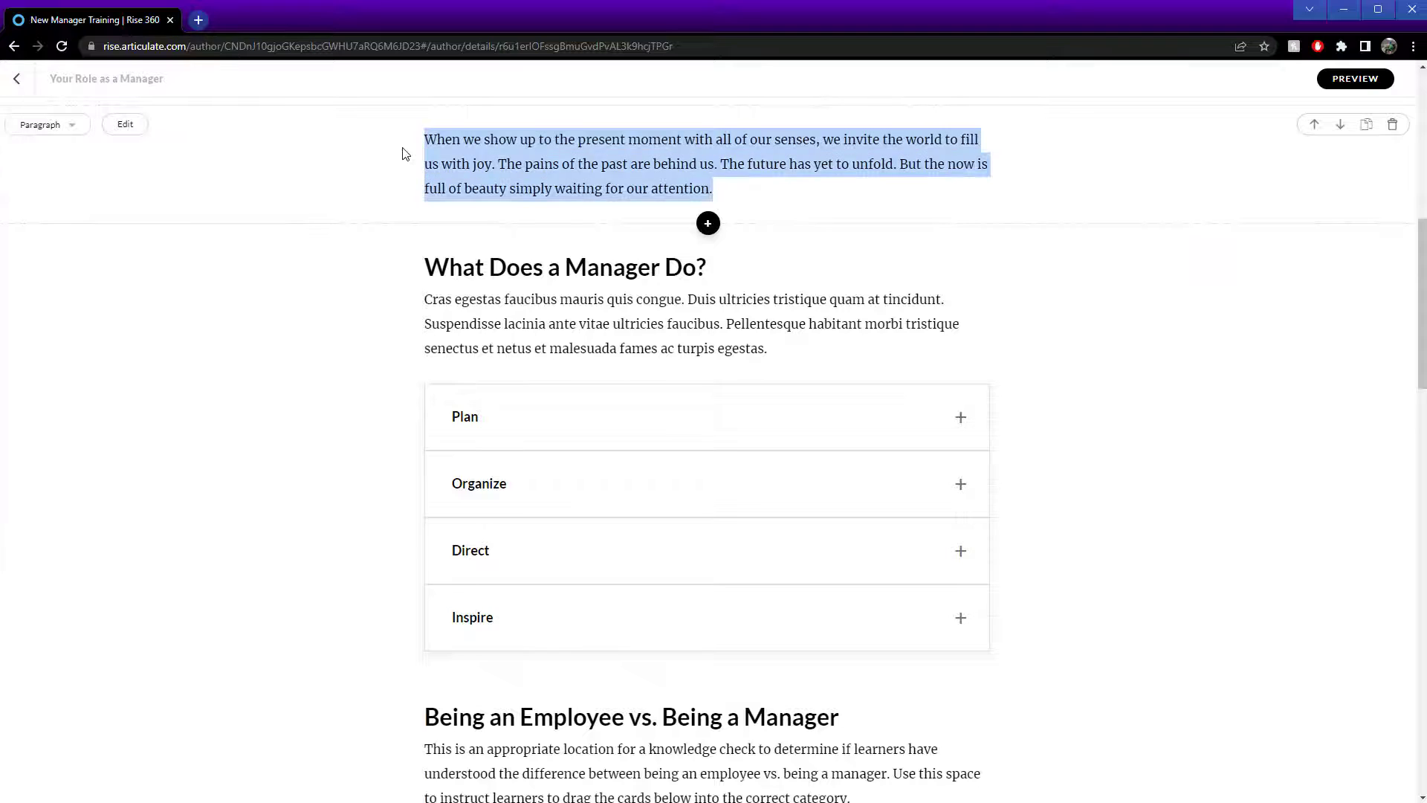
pyautogui.write('Do you agre')
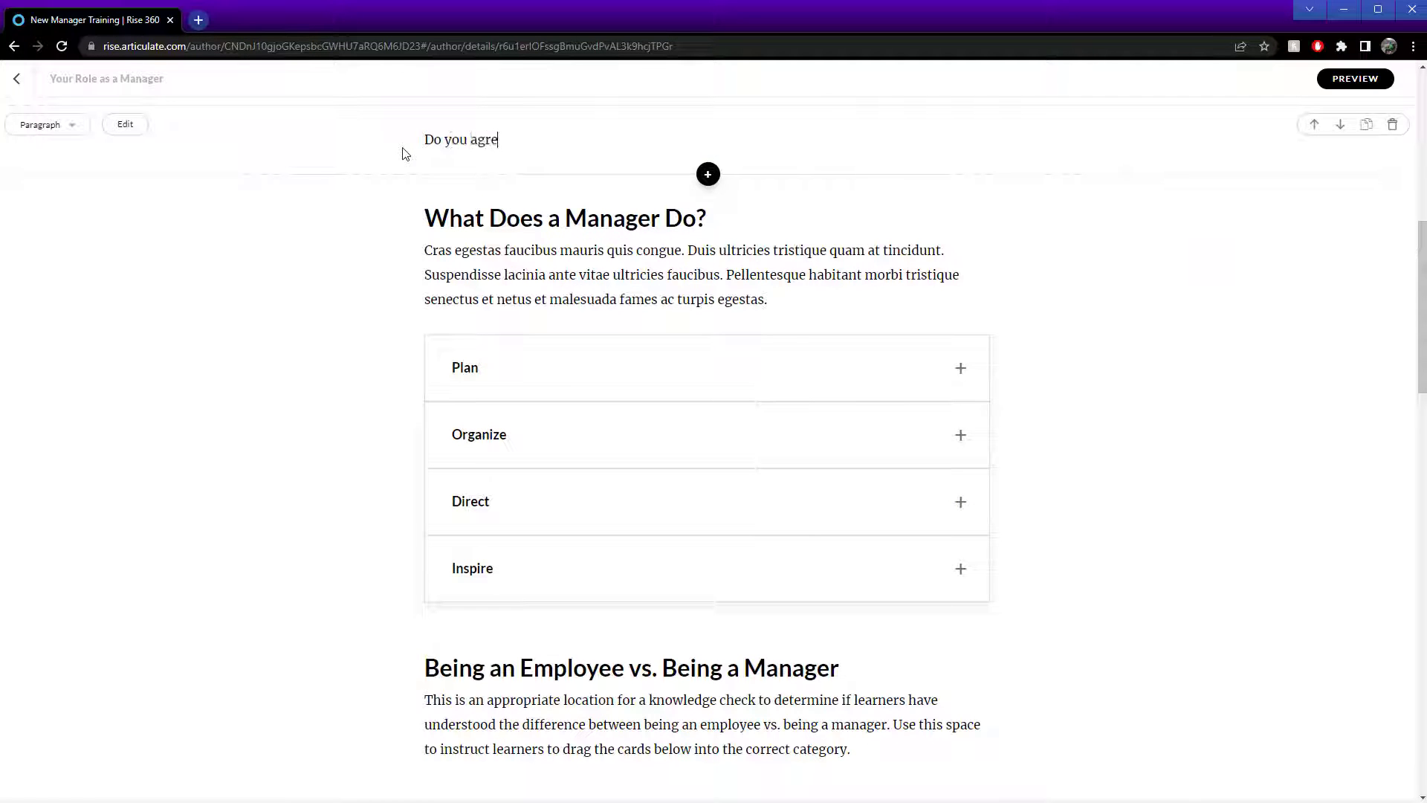
pyautogui.write('e with the above? 90% of students do.')
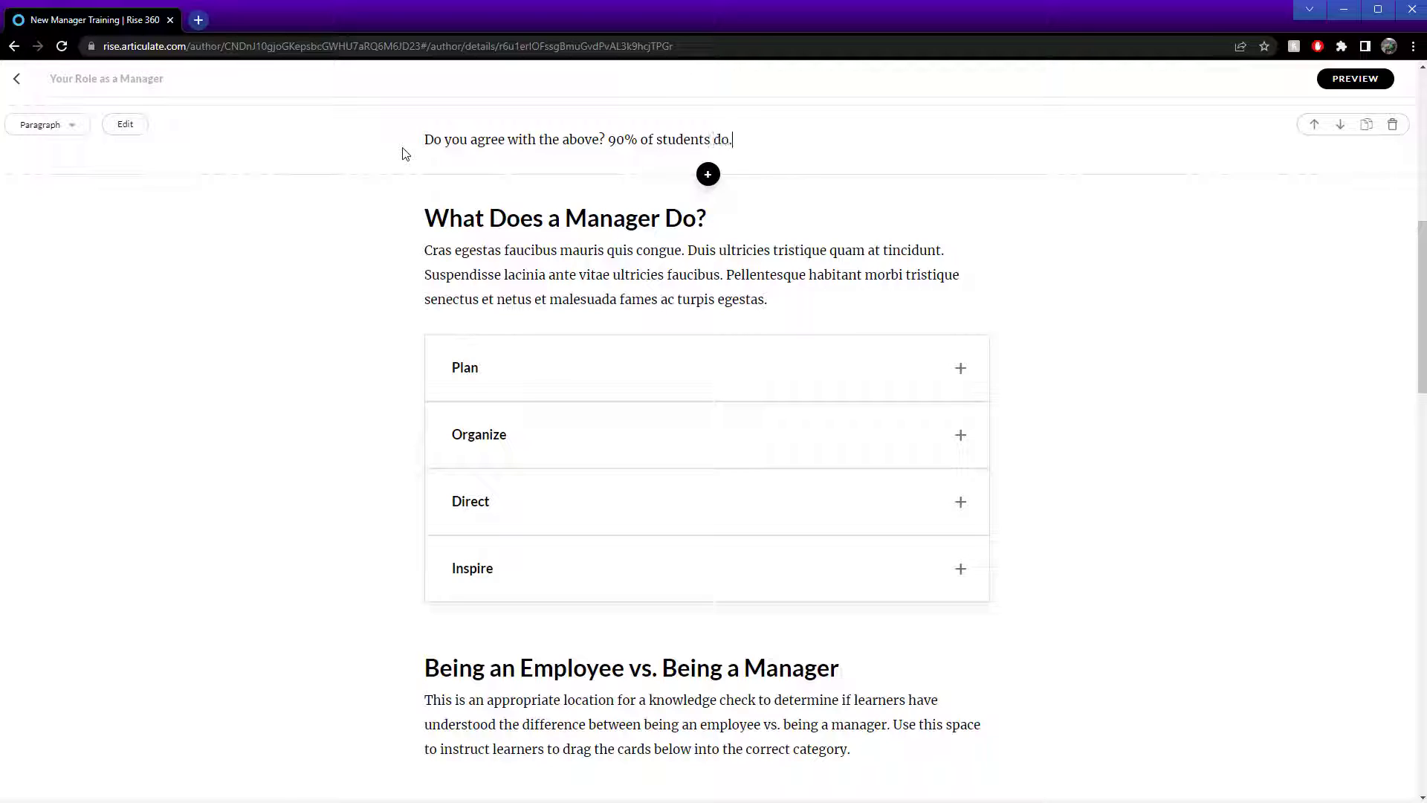
# - Rename the first accordion item under "What Does a Manager Do?" from "Plan" to "Specific"
pyautogui.scroll(2, 725, 374)
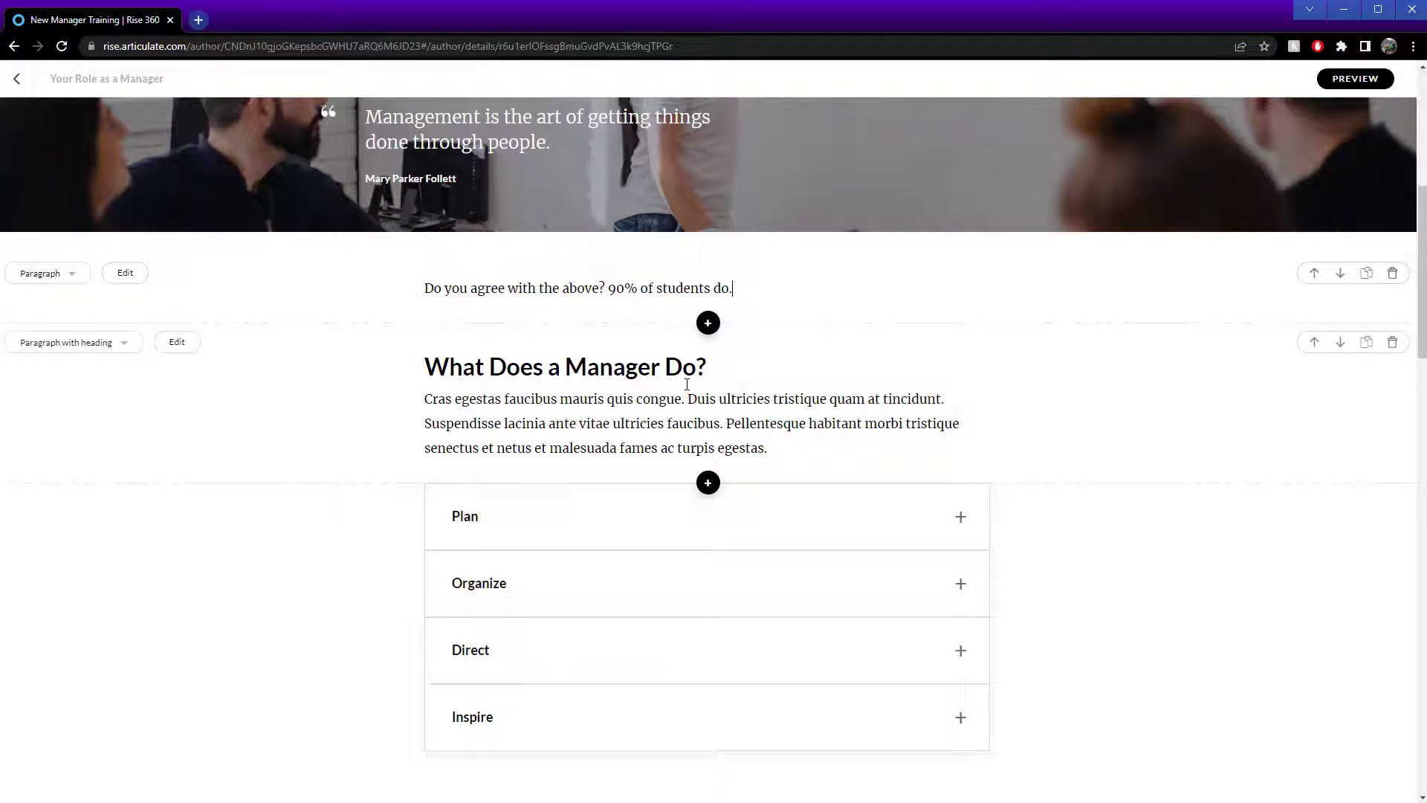
pyautogui.scroll(-1, 818, 353)
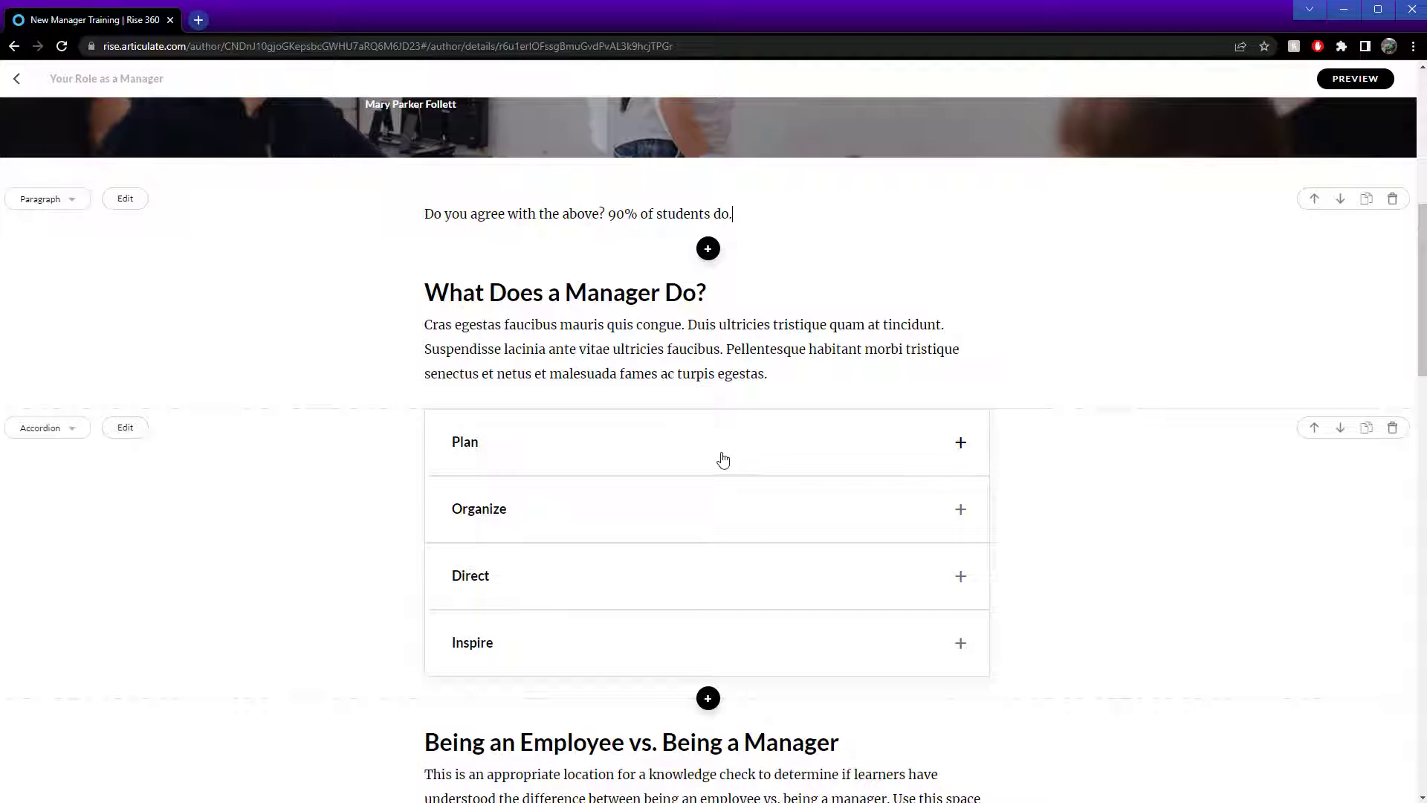
pyautogui.click(483, 448)
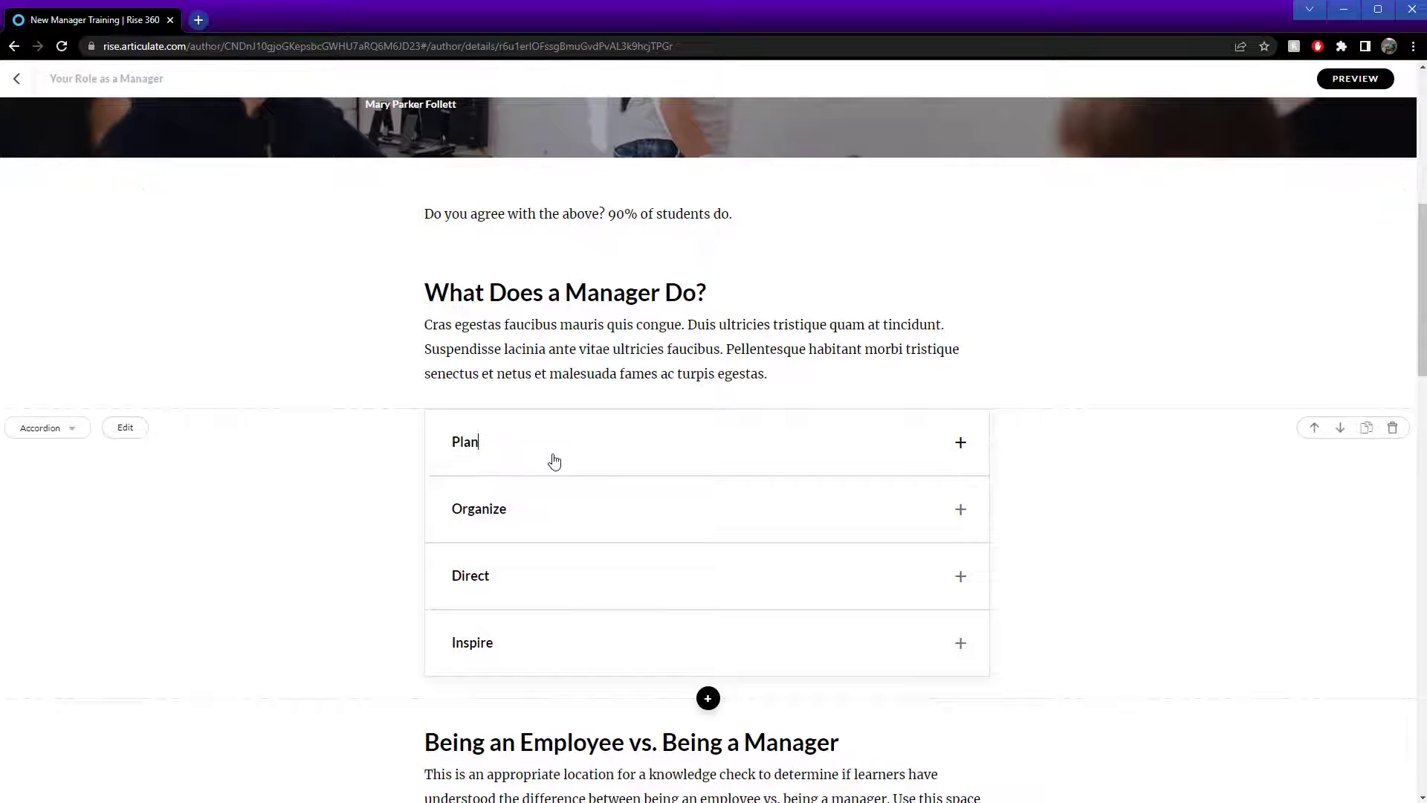
pyautogui.doubleClick(497, 448)
pyautogui.click(522, 446)
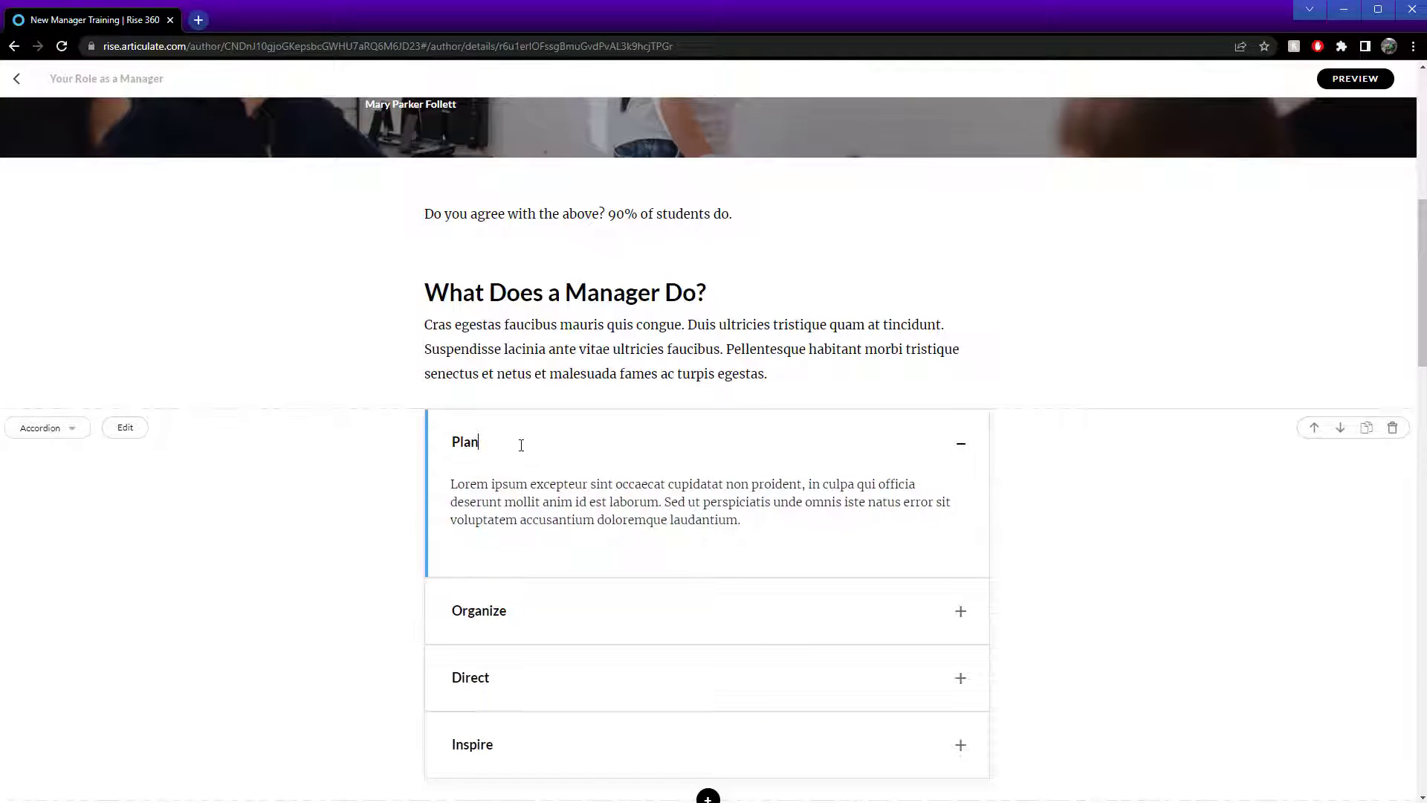
pyautogui.click(961, 444)
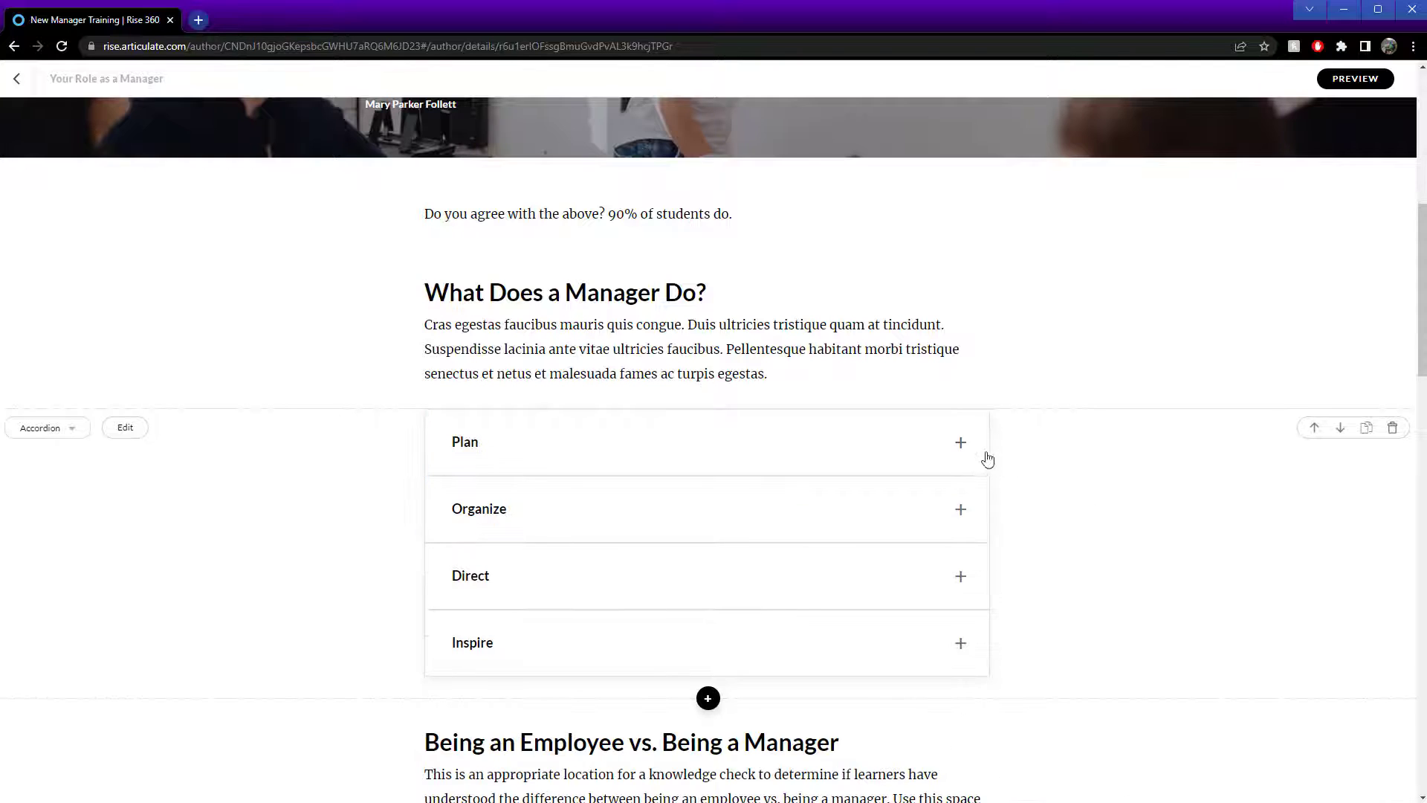
pyautogui.click(961, 445)
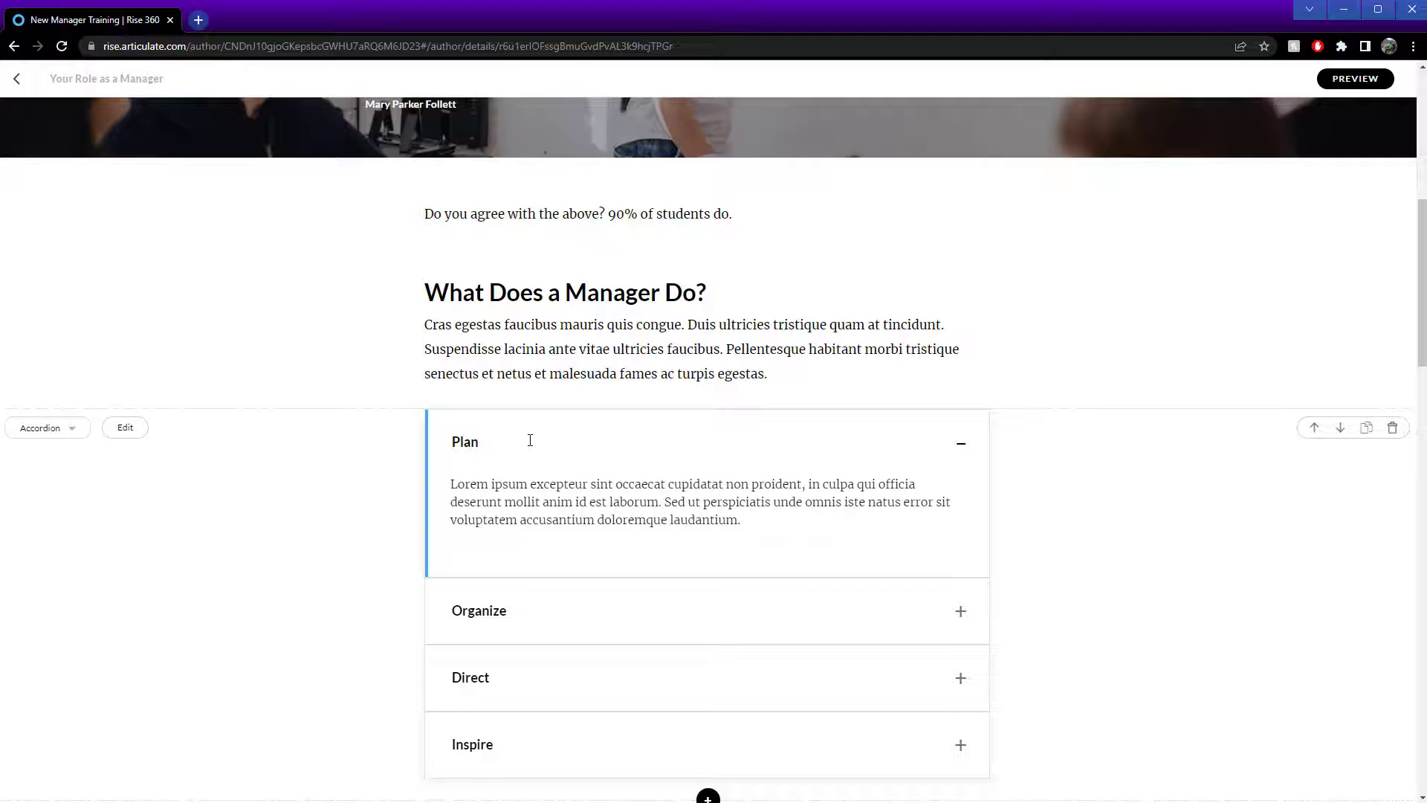
pyautogui.moveTo(530, 440); pyautogui.dragTo(436, 445)
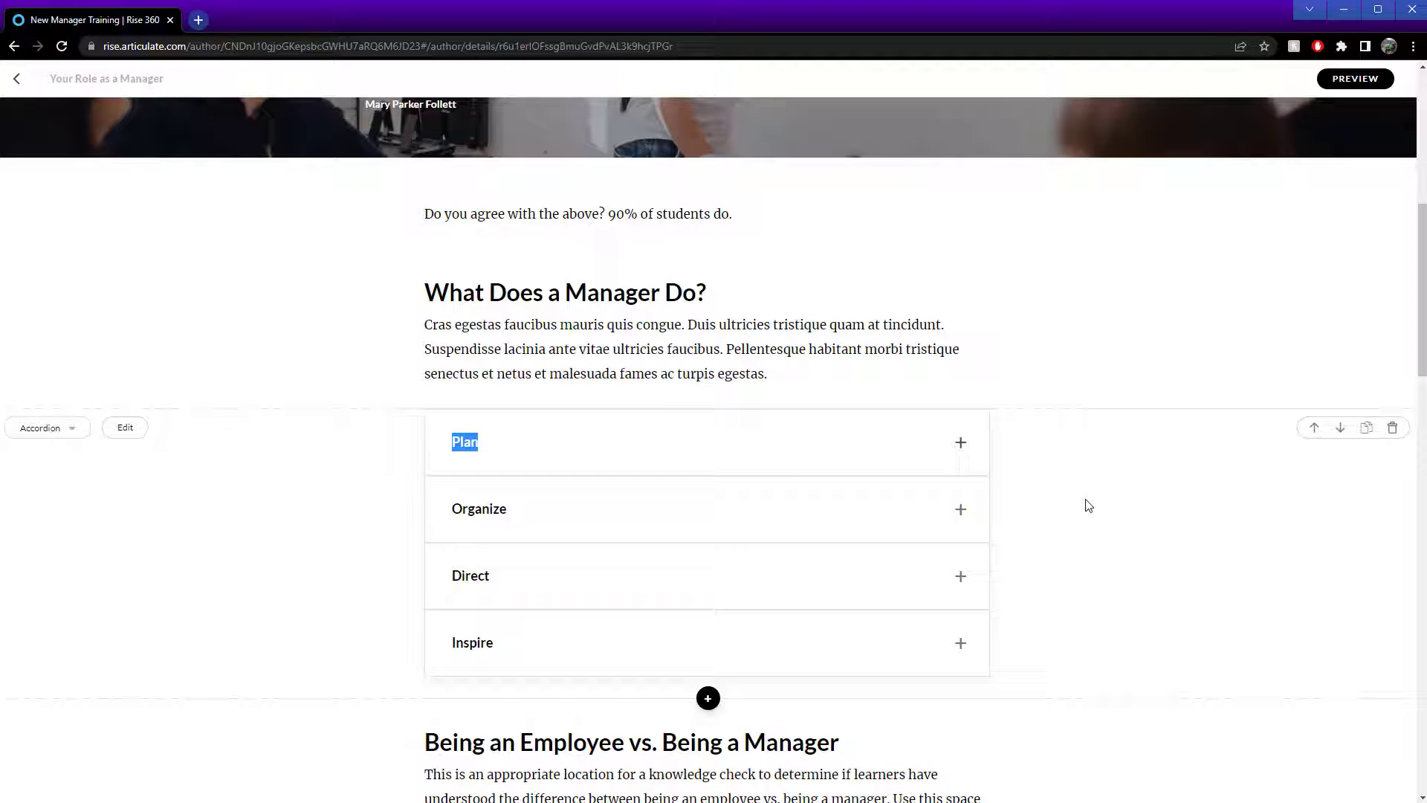
pyautogui.write('Specific')
# - Replace the placeholder description of the "Specific" accordion item with "Sp...." and collapse the item
pyautogui.click(961, 444)
pyautogui.click(630, 515)
pyautogui.moveTo(630, 516); pyautogui.dragTo(450, 484)
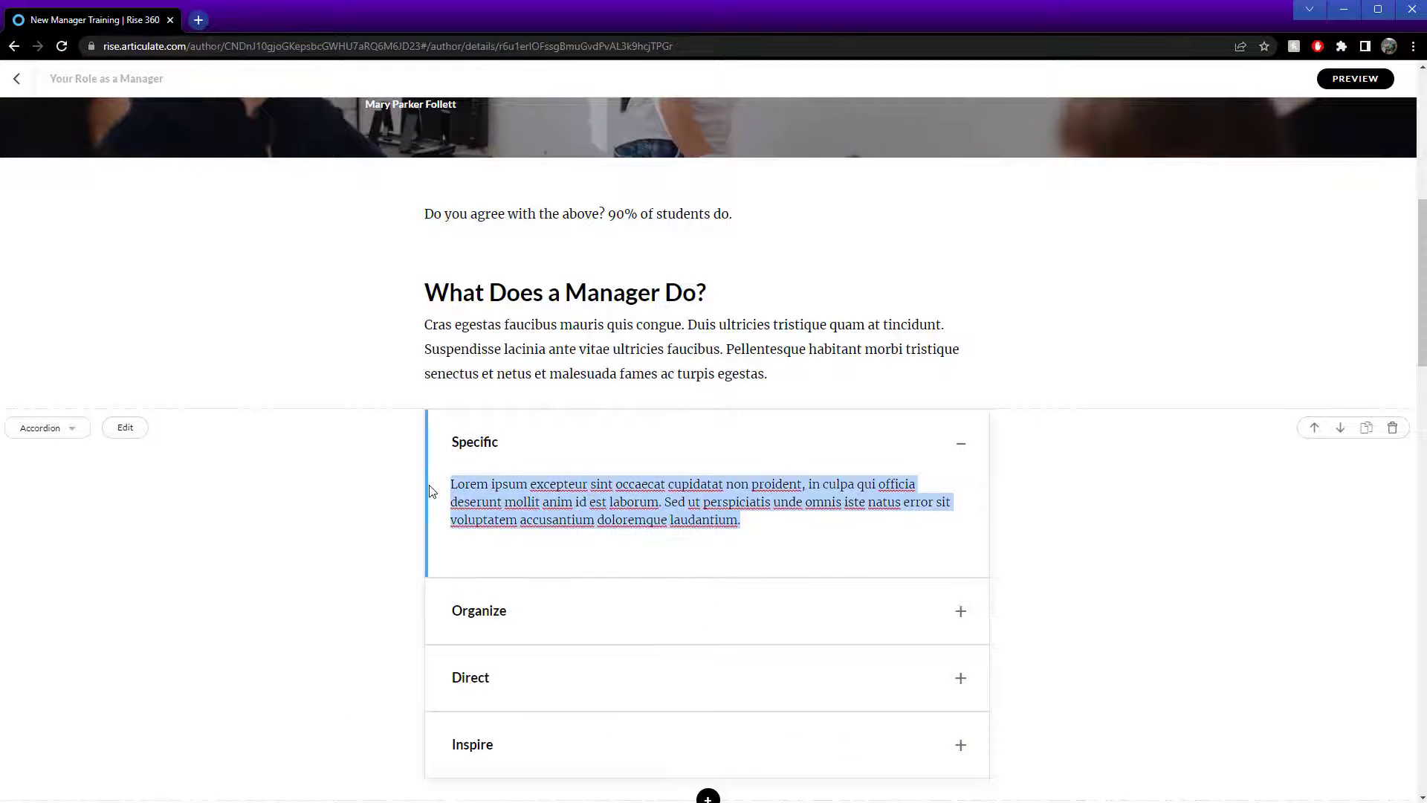
pyautogui.write('Sp....')
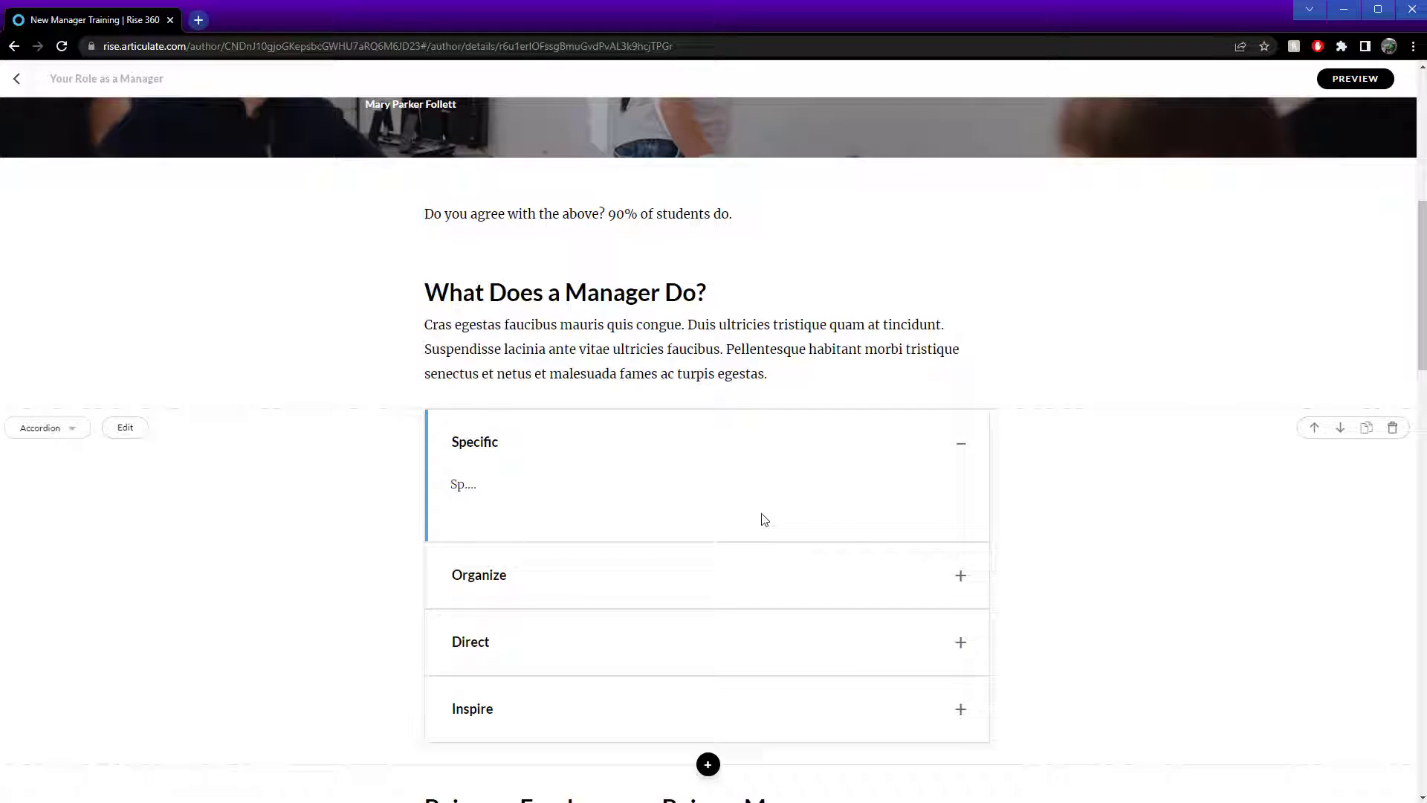
pyautogui.scroll(-2, 669, 461)
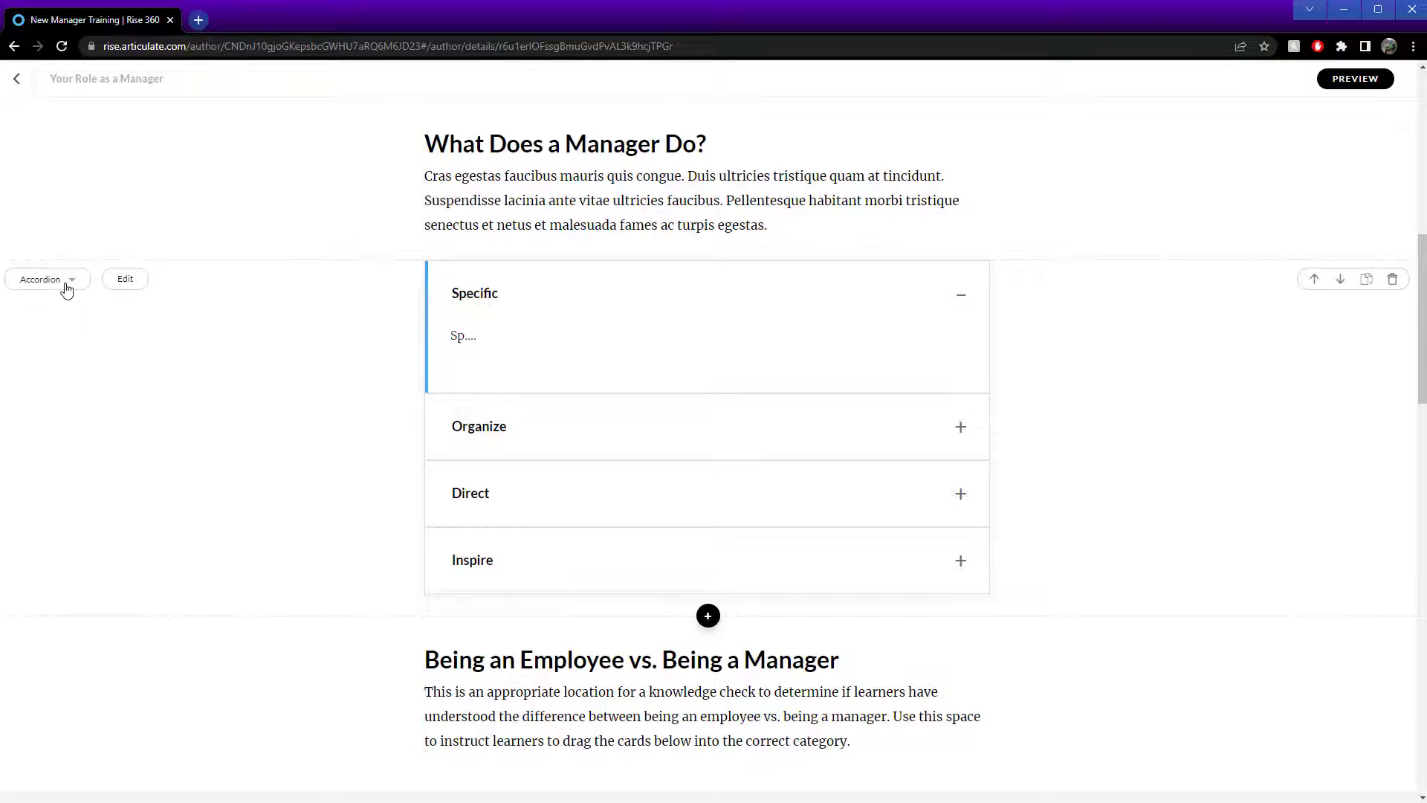
pyautogui.click(960, 297)
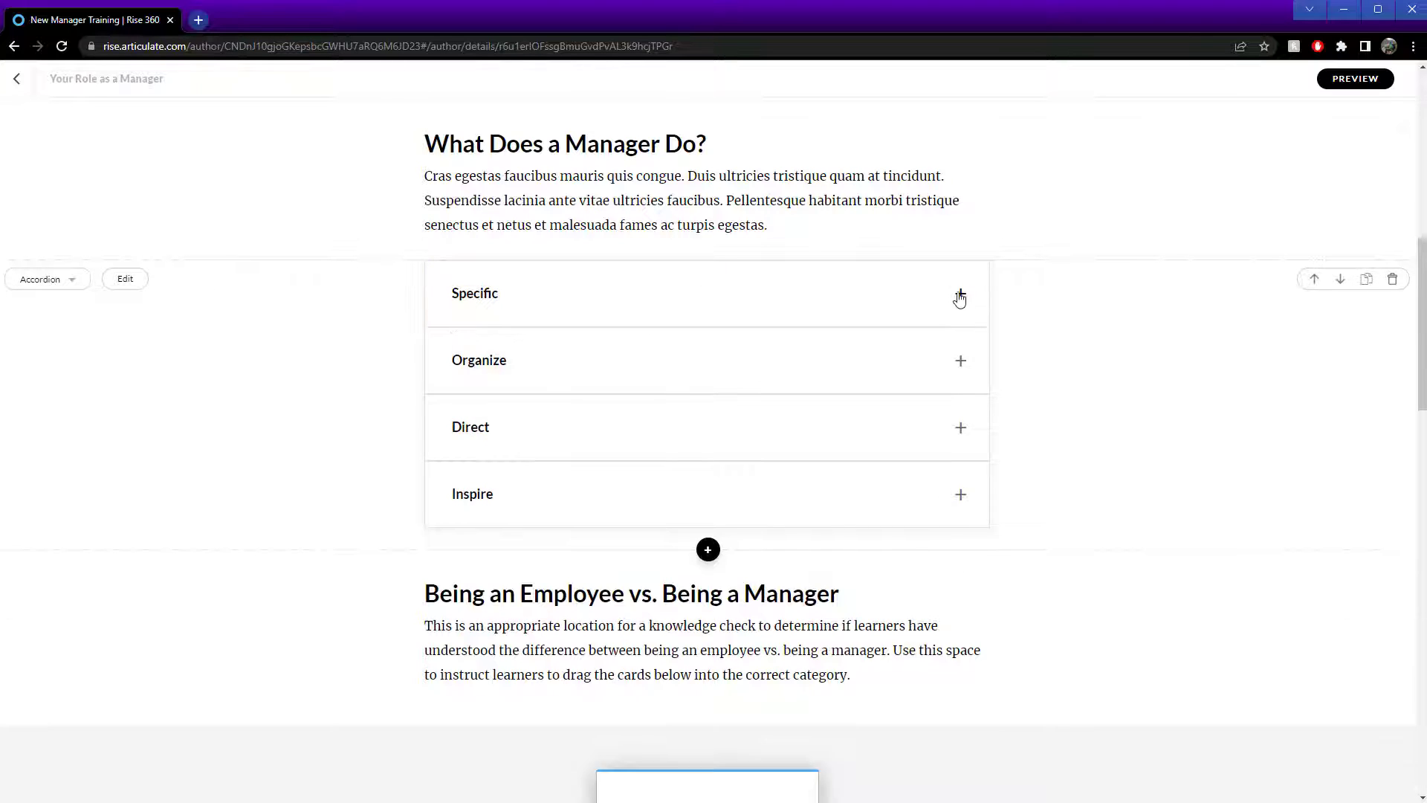
pyautogui.click(961, 299)
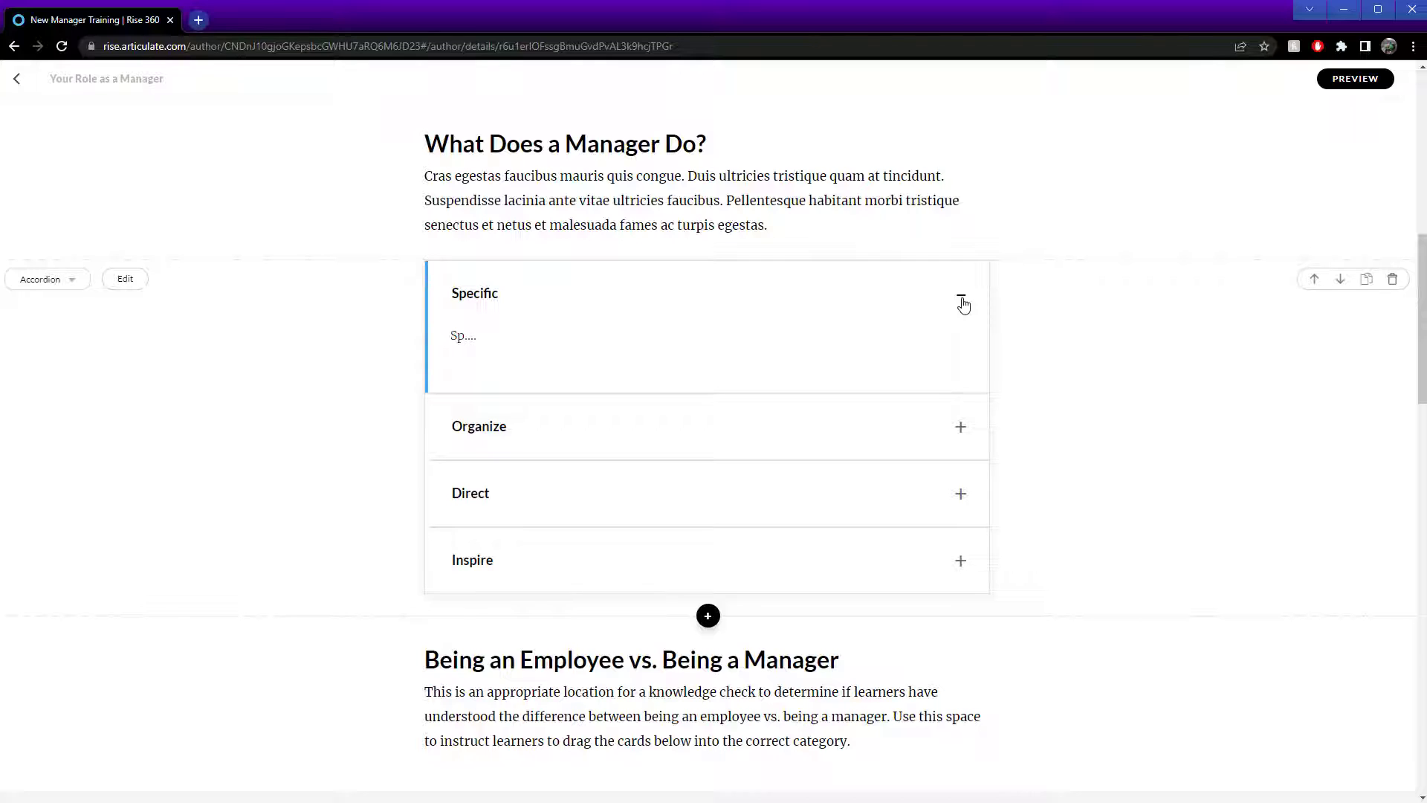
pyautogui.click(962, 297)
# - Convert the accordion block under "What Does a Manager Do?" to the Tabs block type
pyautogui.click(72, 279)
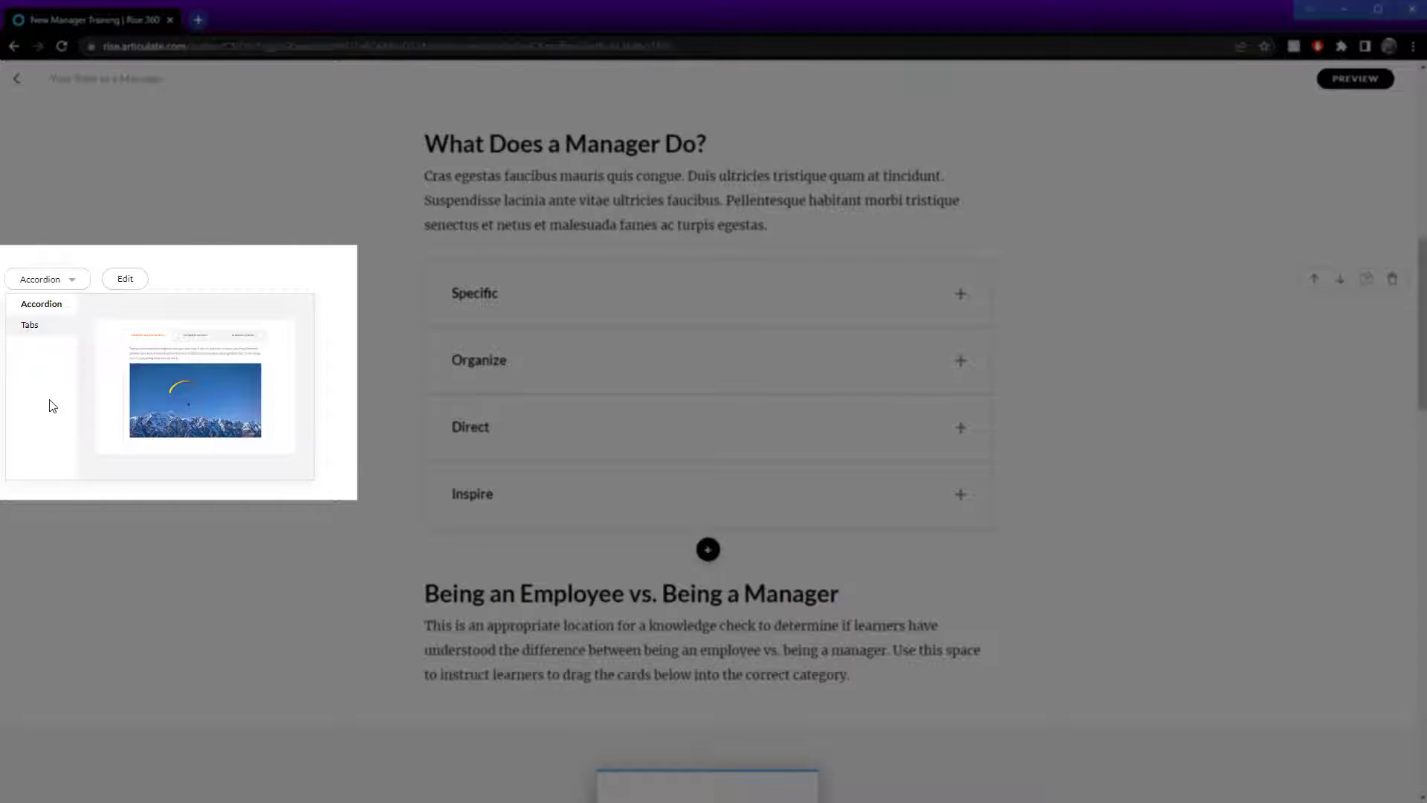
pyautogui.click(30, 311)
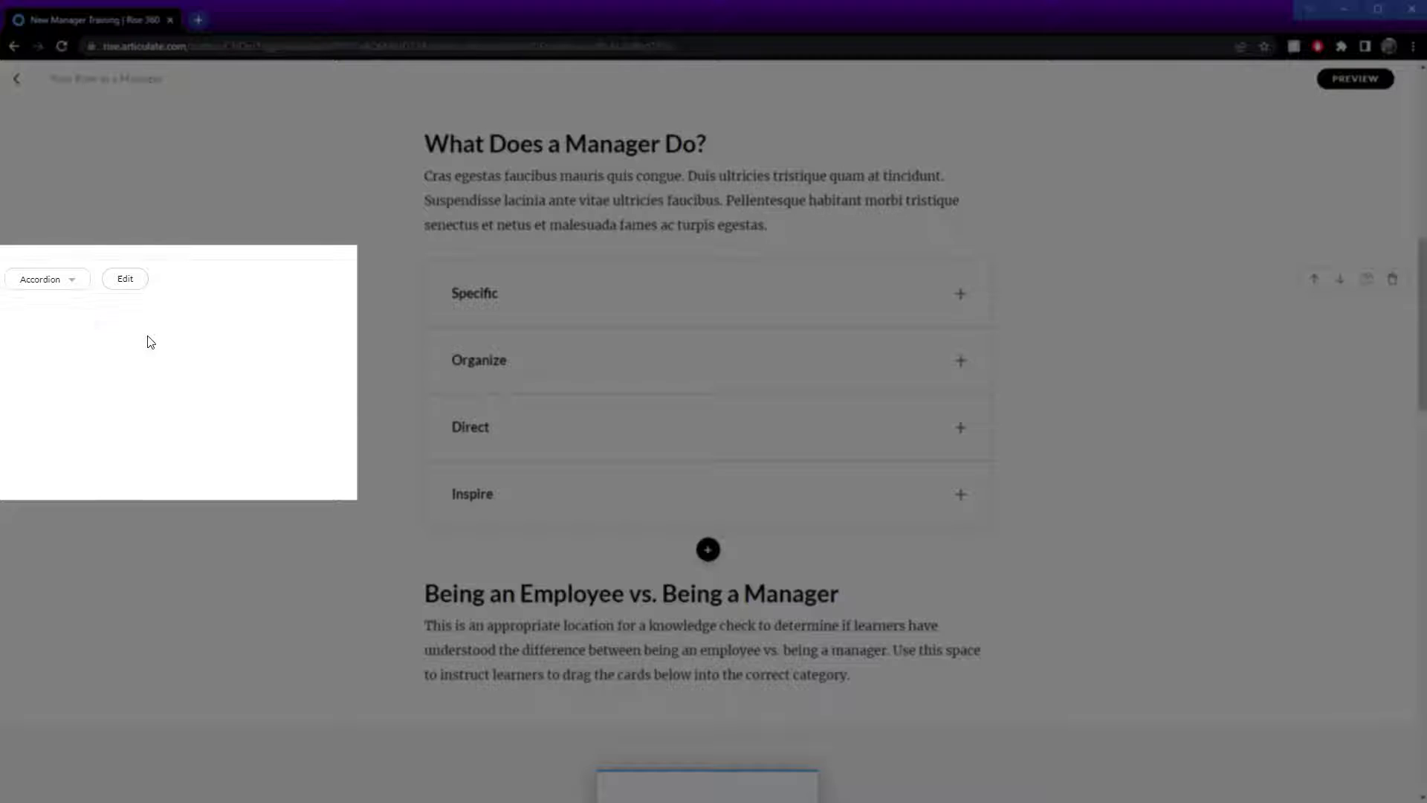
pyautogui.click(64, 282)
pyautogui.click(32, 327)
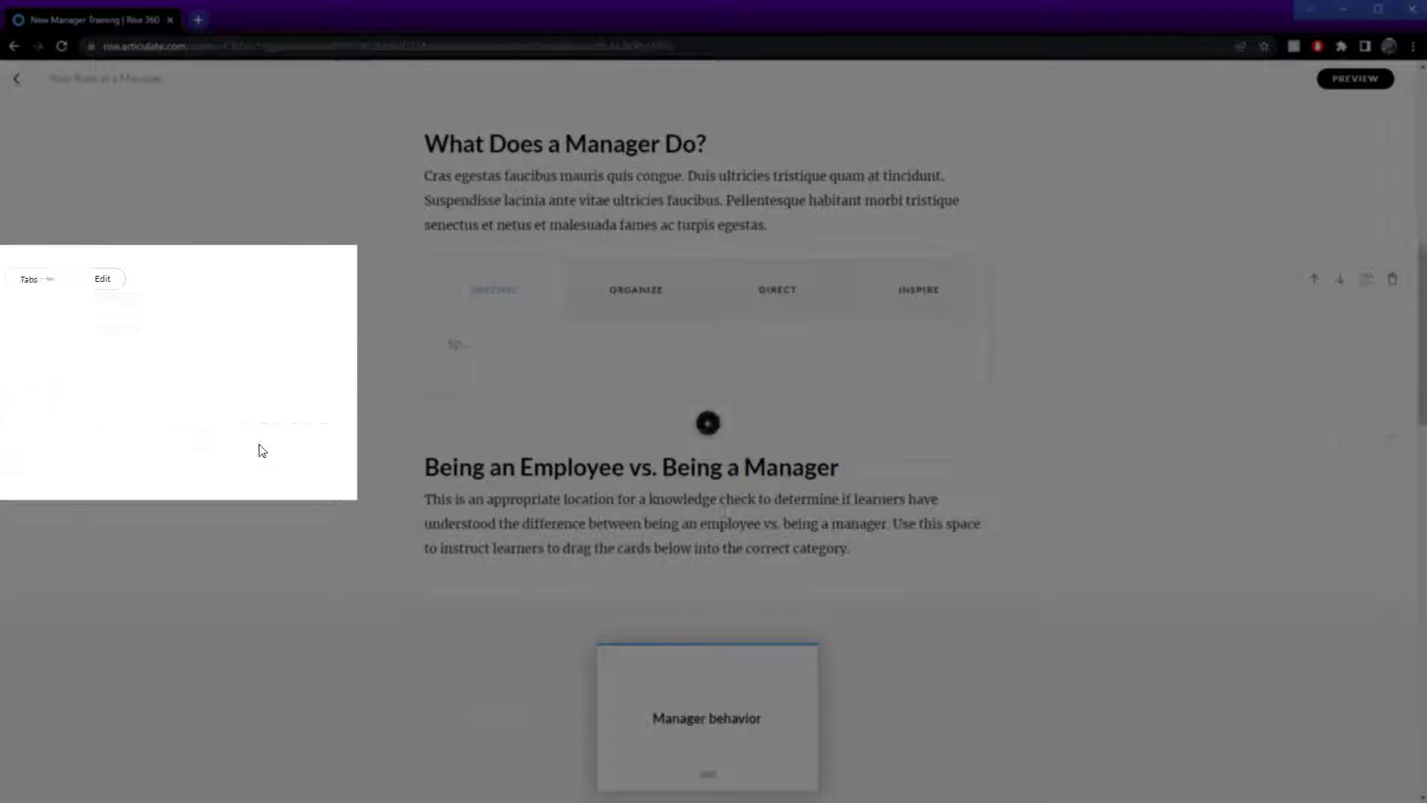
# - Look through the content of the Organize, Direct, Inspire and Specific tabs
pyautogui.click(625, 301)
pyautogui.click(755, 309)
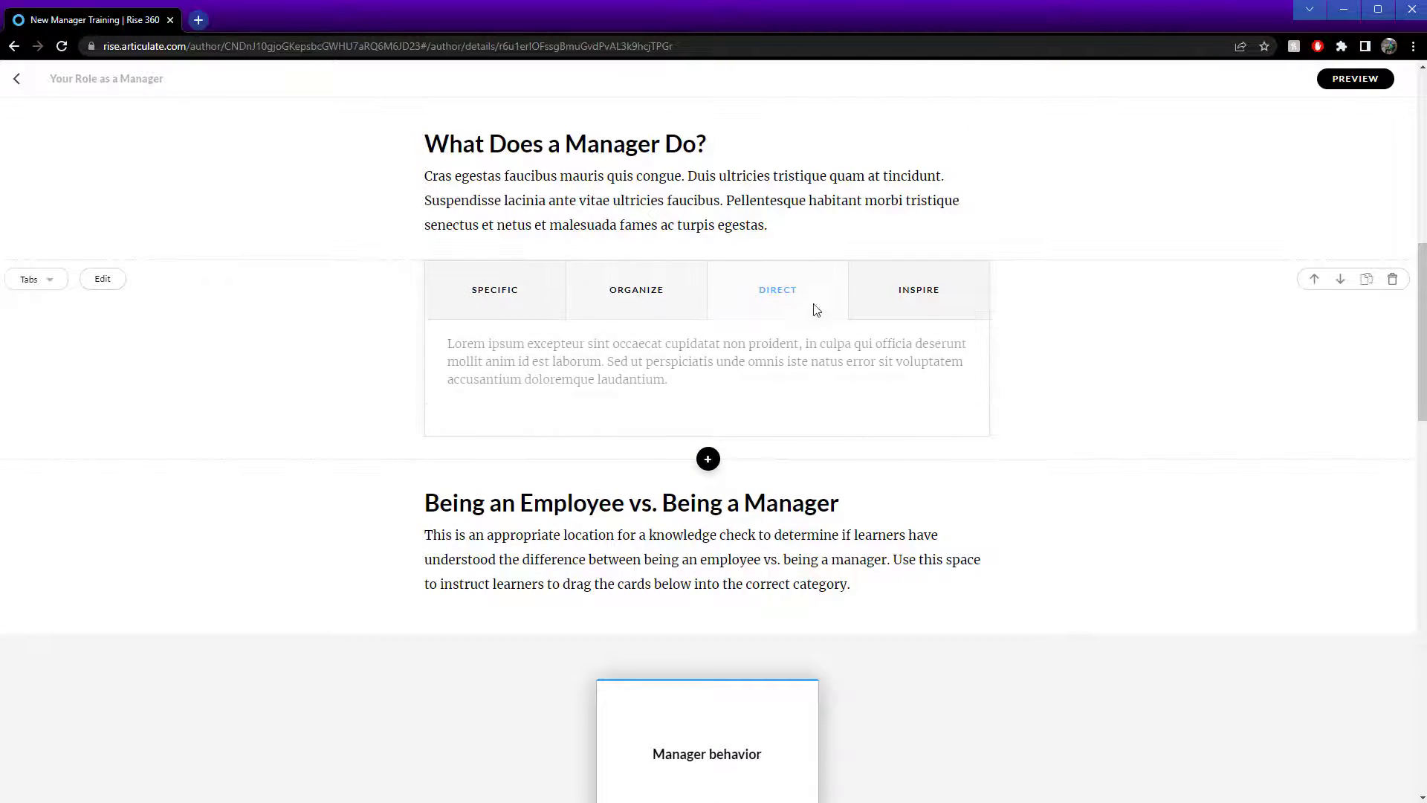
pyautogui.click(947, 295)
pyautogui.click(774, 301)
pyautogui.click(631, 290)
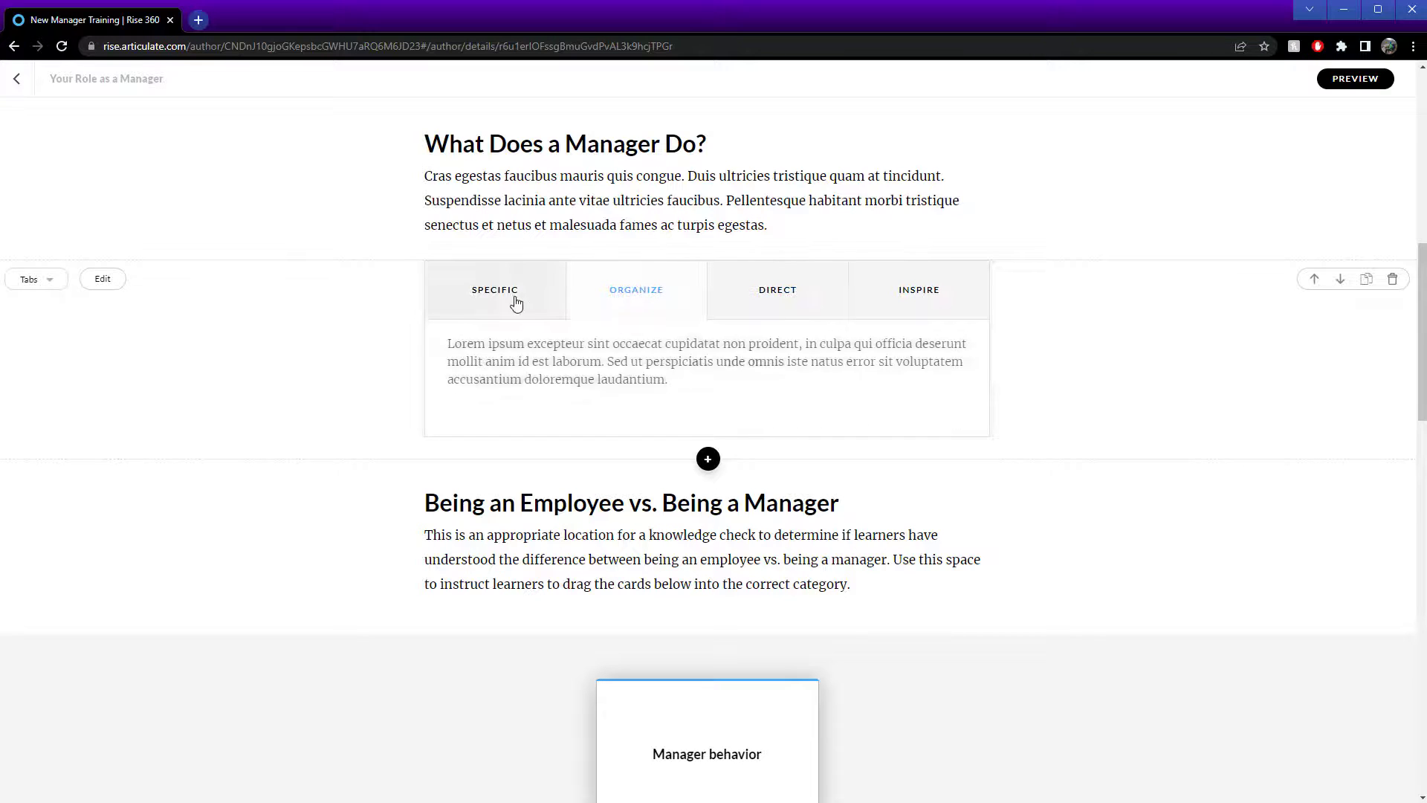
pyautogui.click(476, 298)
# - Change the tabs block under "What Does a Manager Do?" back to the Accordion block type
pyautogui.click(36, 279)
pyautogui.click(52, 284)
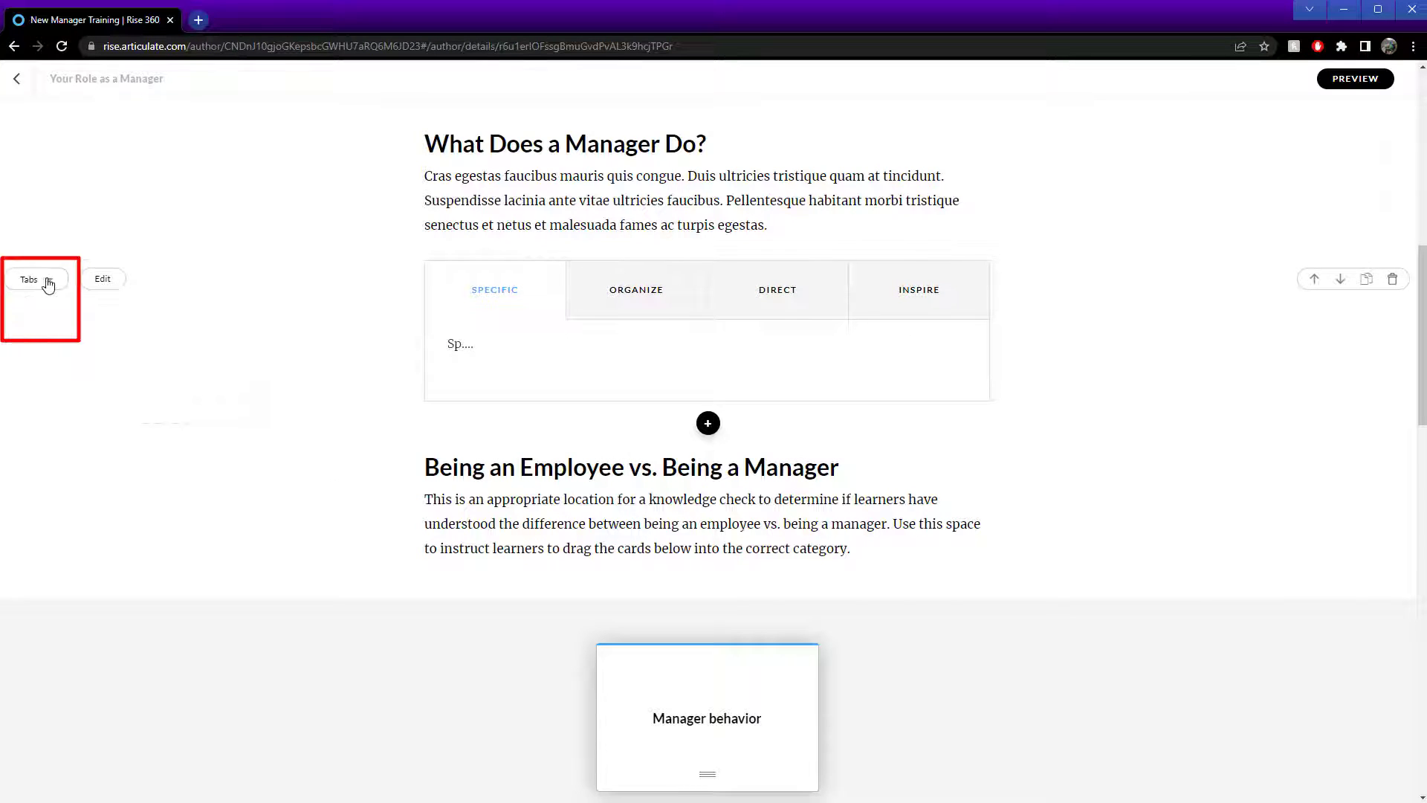
pyautogui.click(55, 290)
pyautogui.click(33, 306)
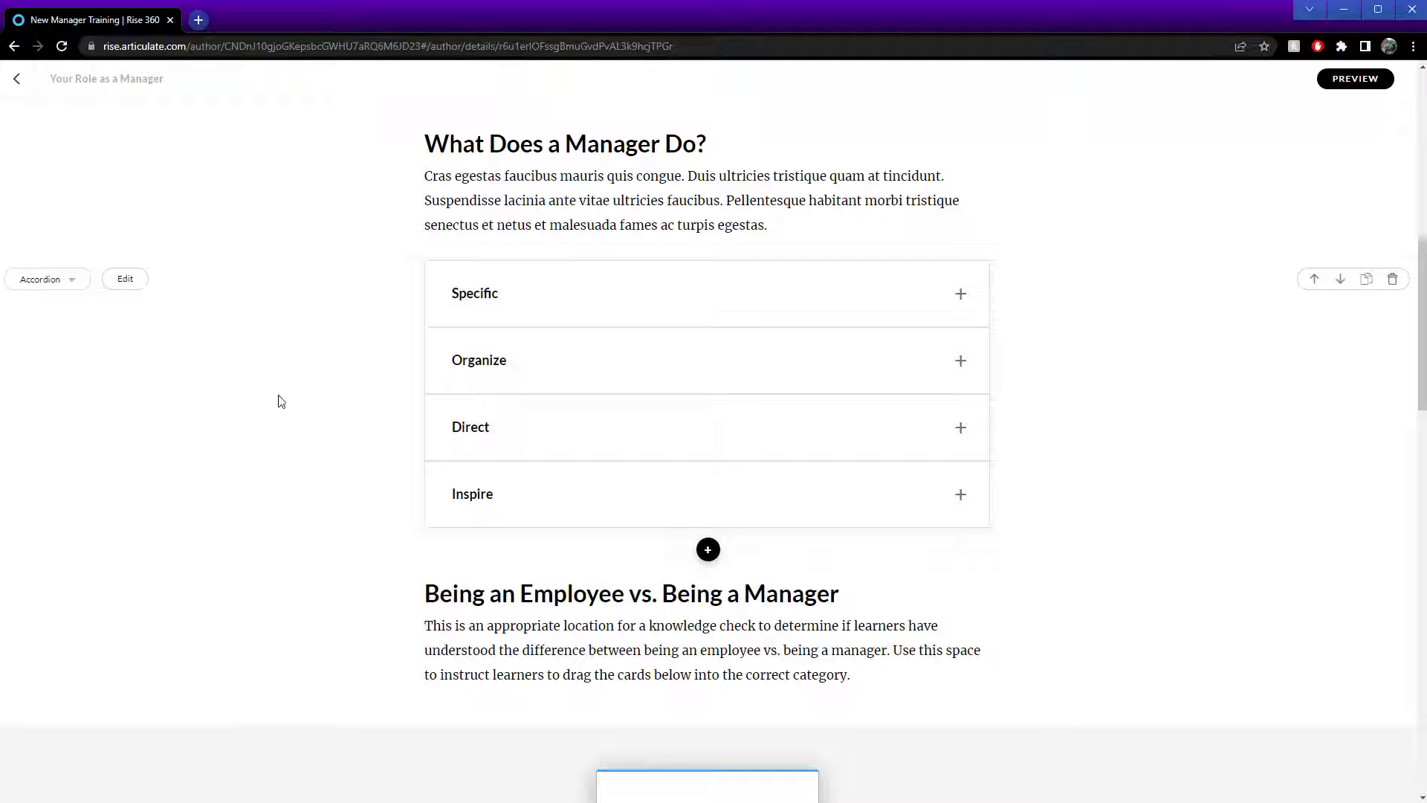
# - Add a fifth accordion item titled "Time" with the description "Text about time", and check it in the lesson
pyautogui.click(125, 281)
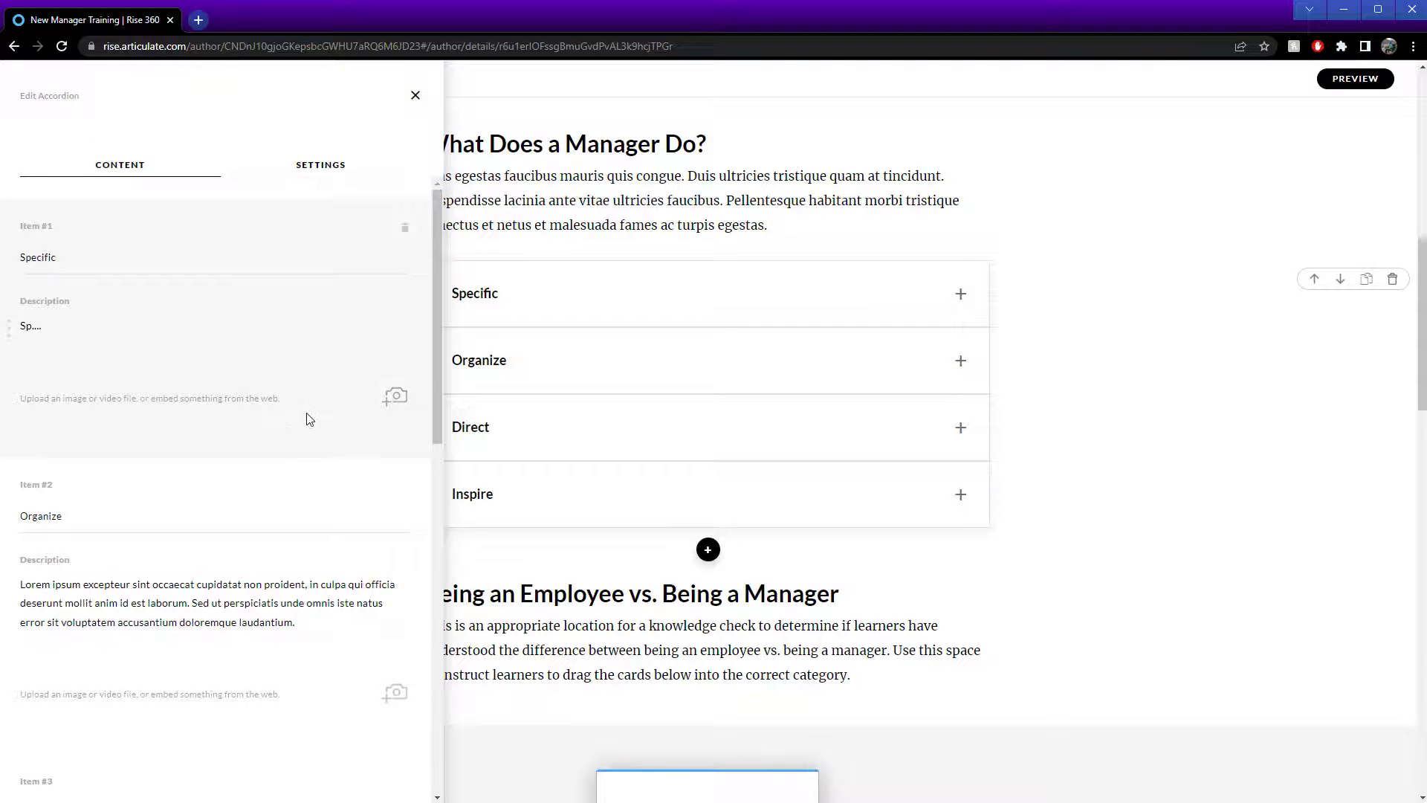
pyautogui.scroll(-10, 309, 419)
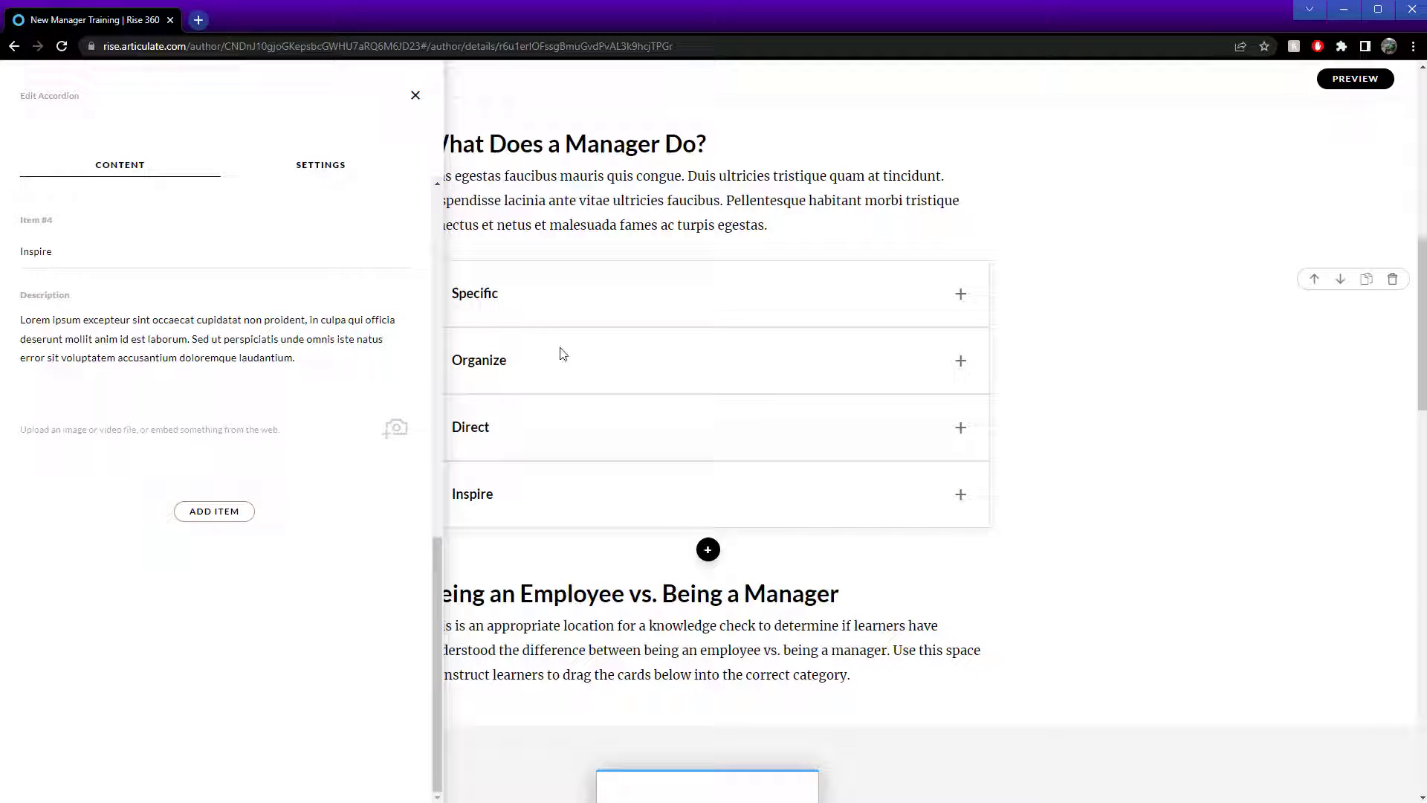
pyautogui.click(223, 512)
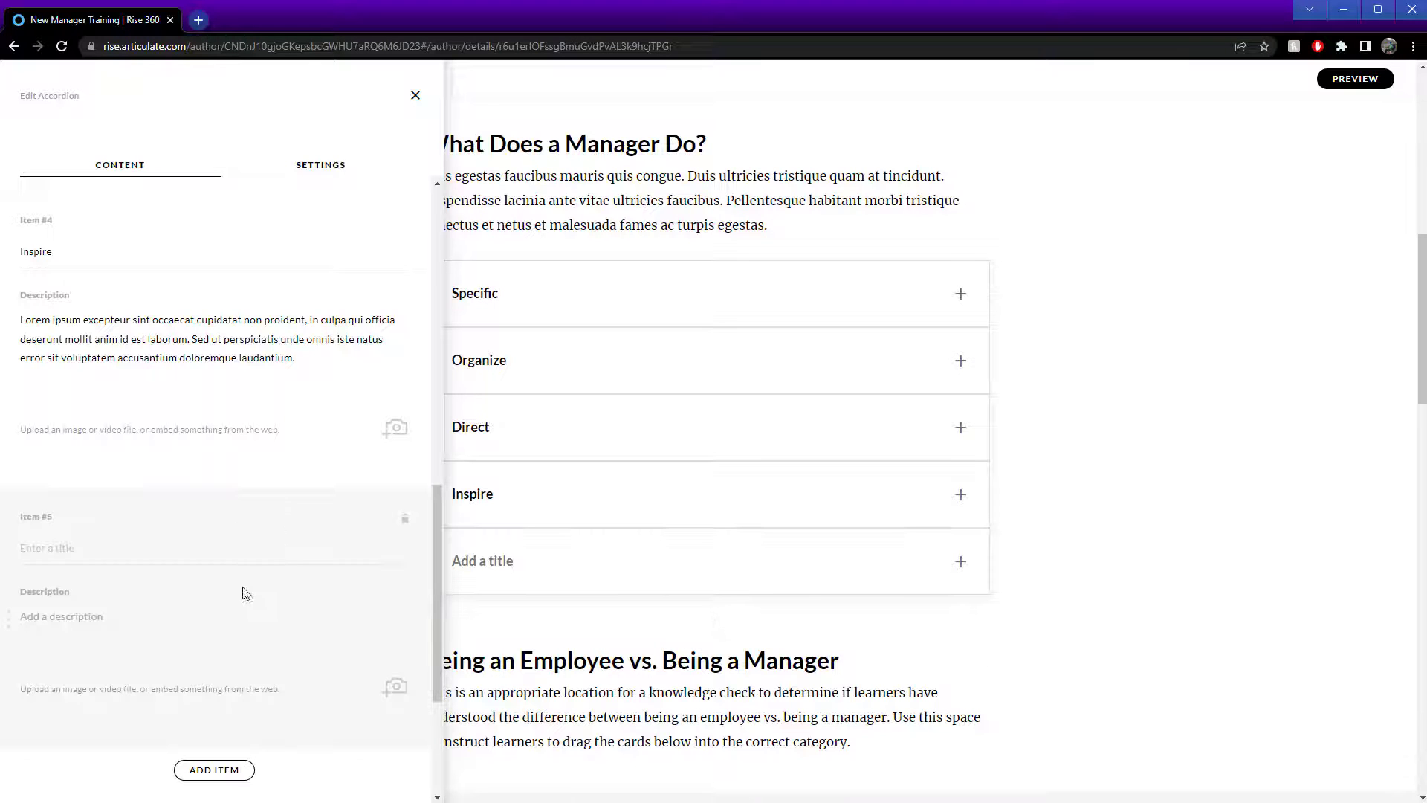
pyautogui.click(109, 552)
pyautogui.write('Time')
pyautogui.click(211, 621)
pyautogui.write('Text about time')
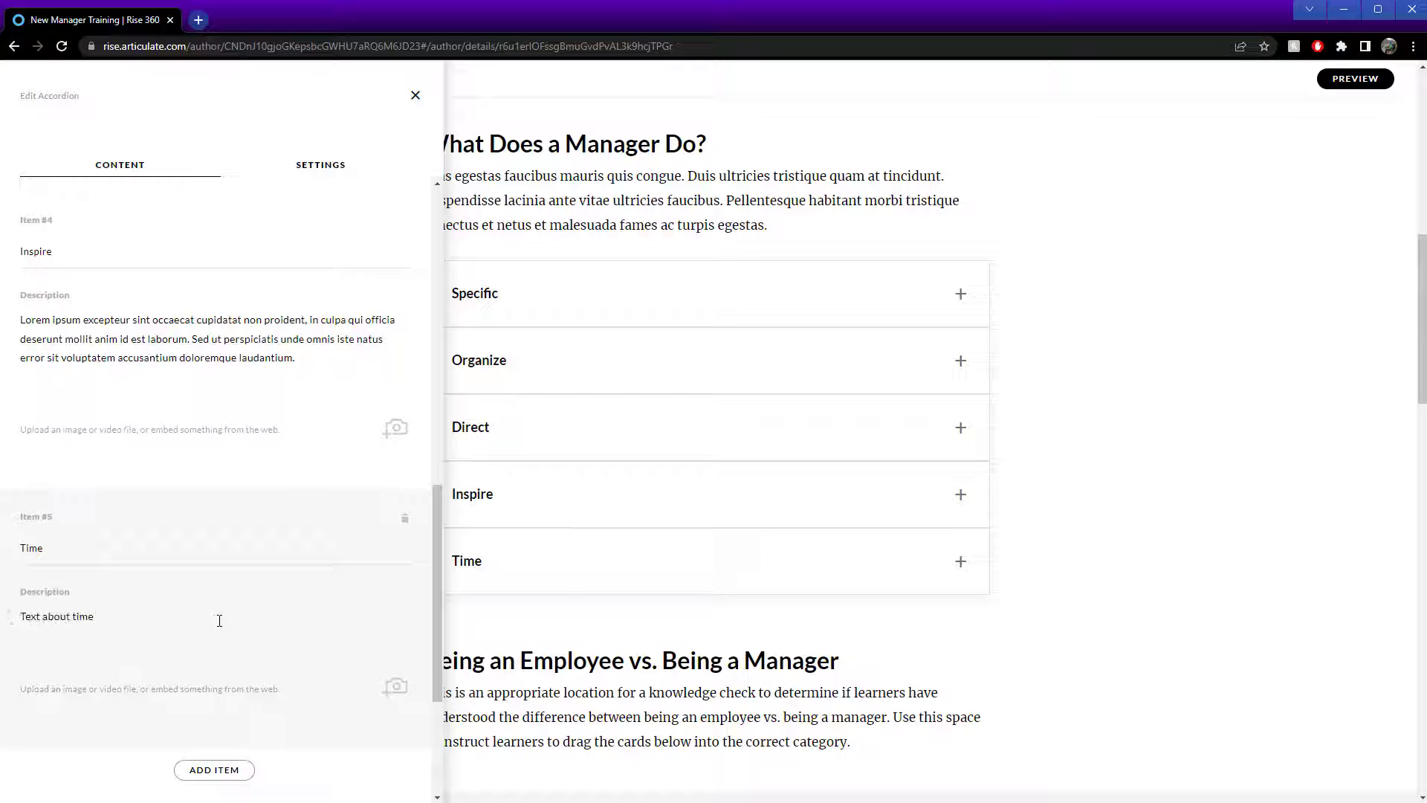
pyautogui.click(1038, 583)
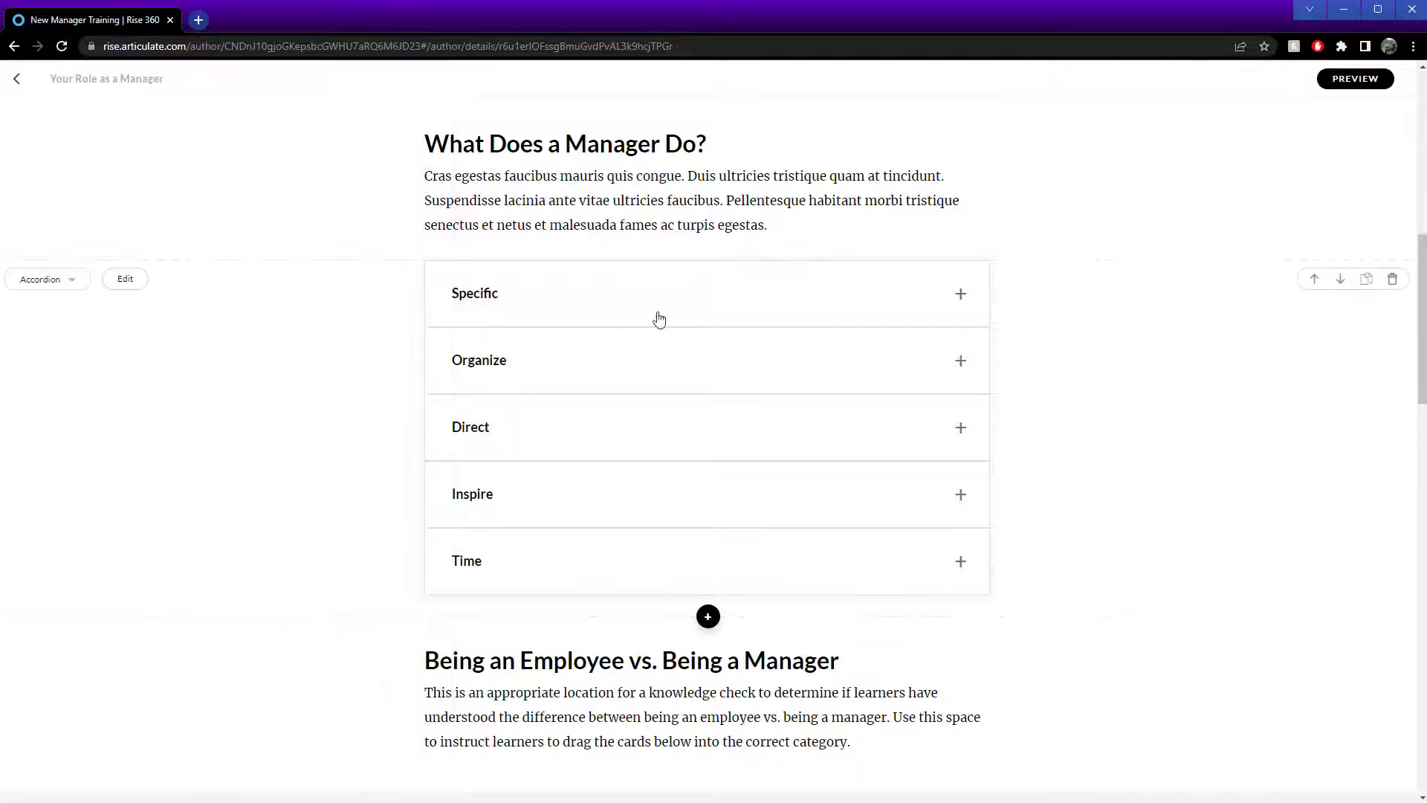
pyautogui.click(964, 568)
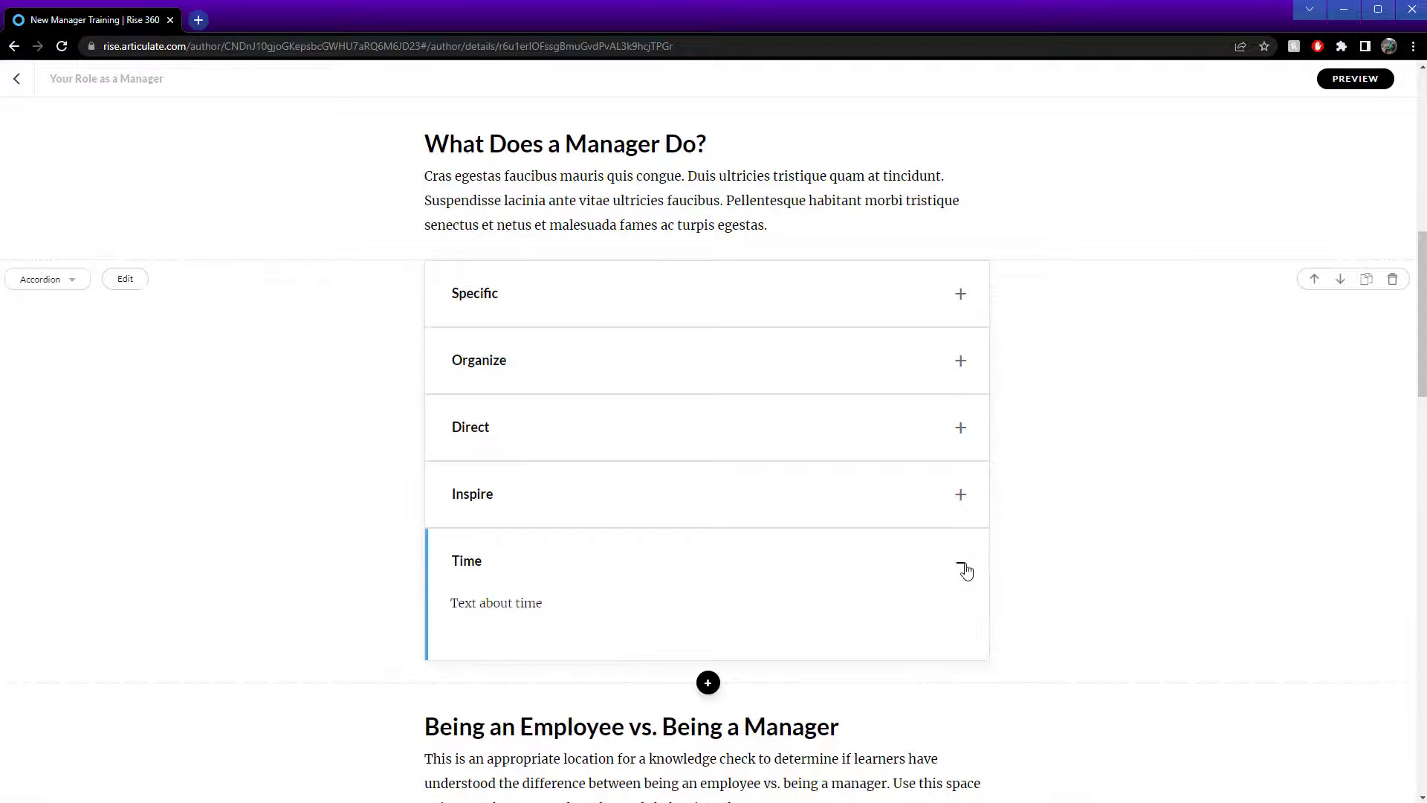
pyautogui.click(965, 568)
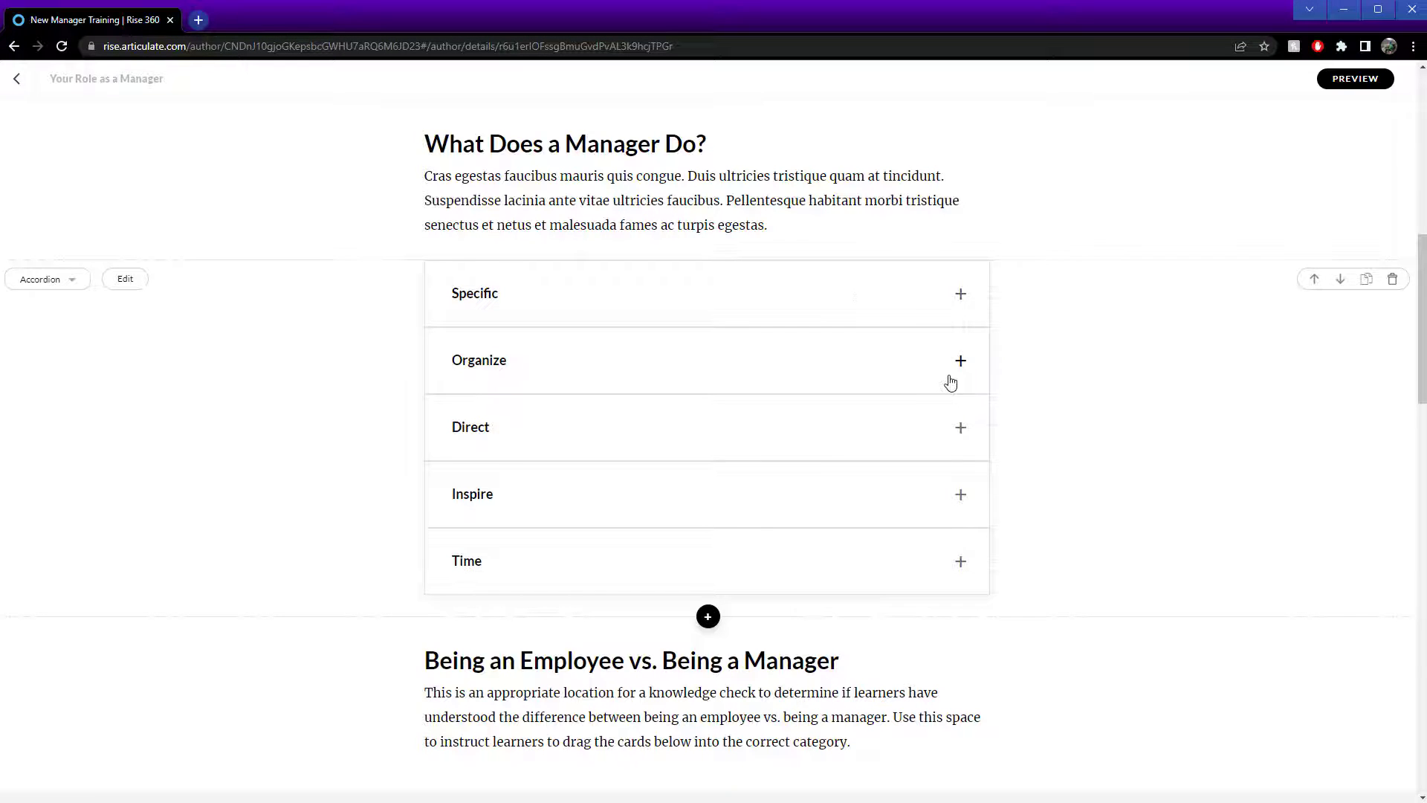
# - Replace the paragraph text under the "What Does a Manager Do?" heading with "Hello how are you?"
pyautogui.scroll(3, 277, 198)
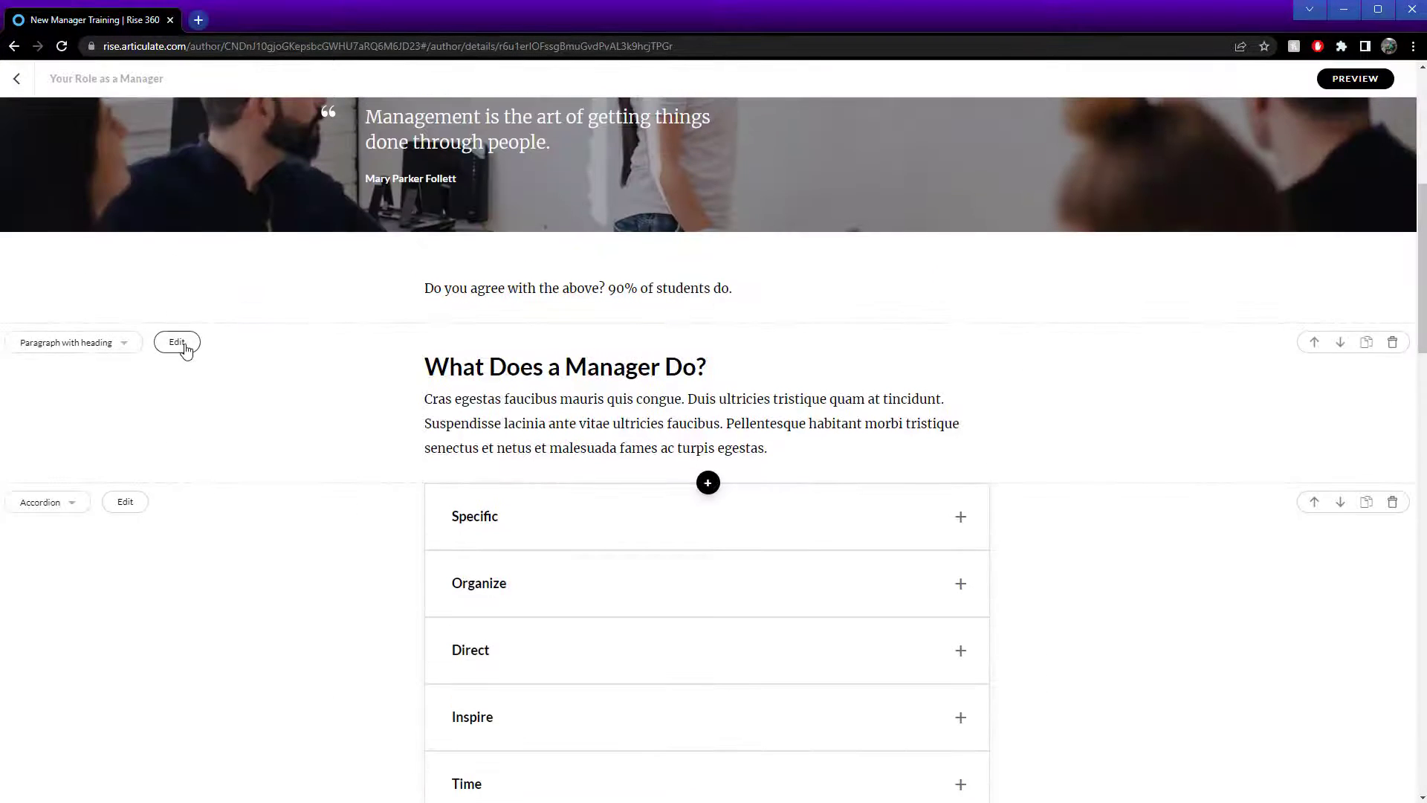
pyautogui.click(641, 432)
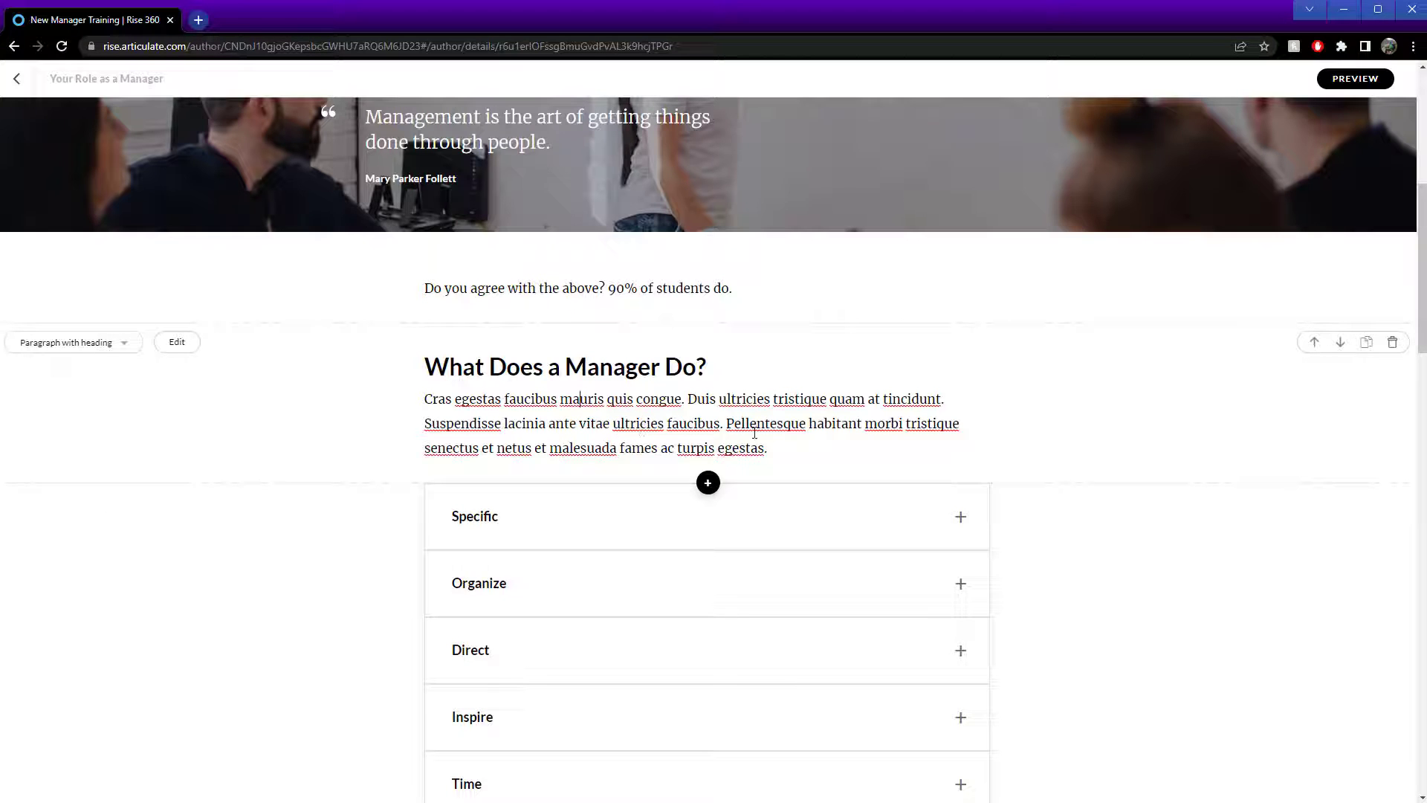
pyautogui.moveTo(769, 449); pyautogui.dragTo(408, 405)
pyautogui.write('Hel')
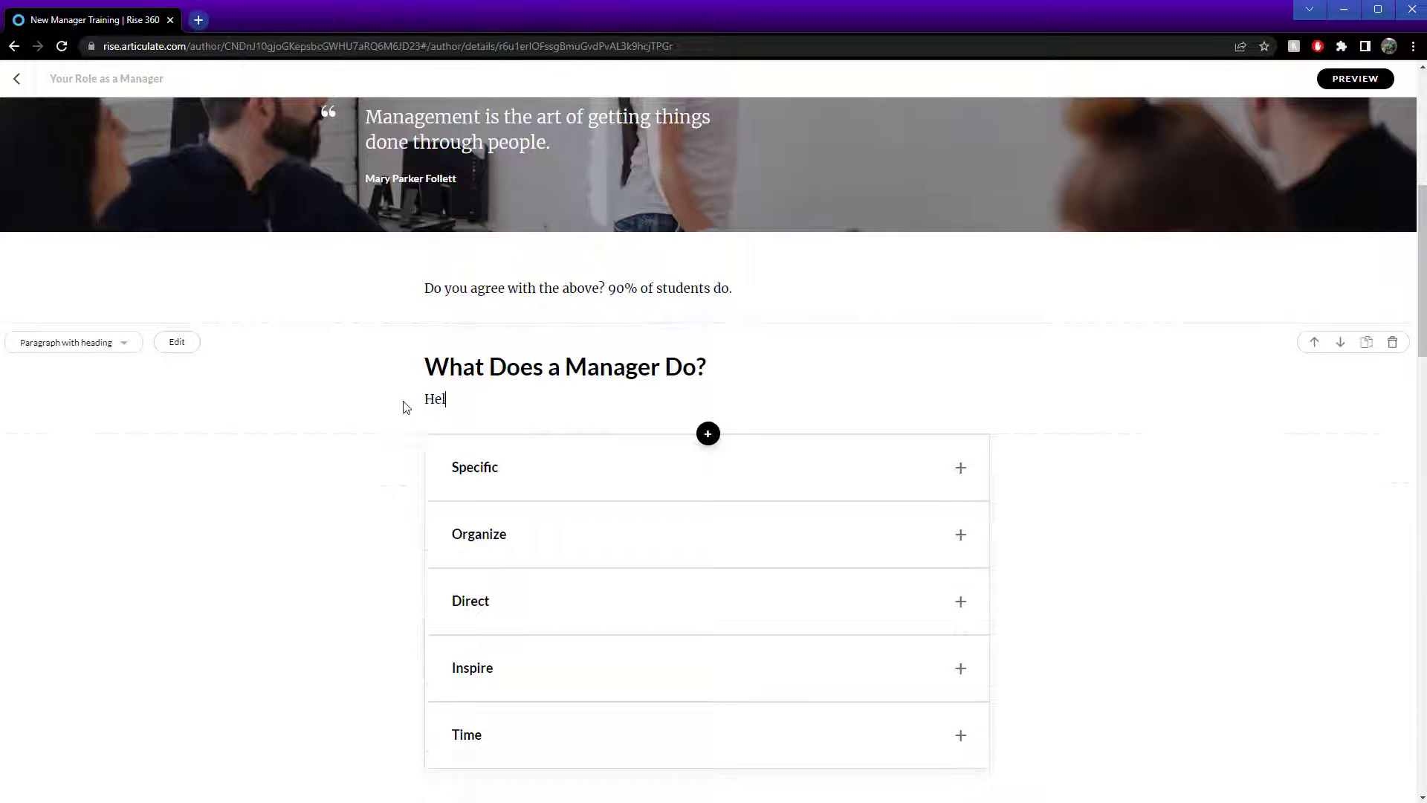
pyautogui.write('lo')
pyautogui.click(186, 347)
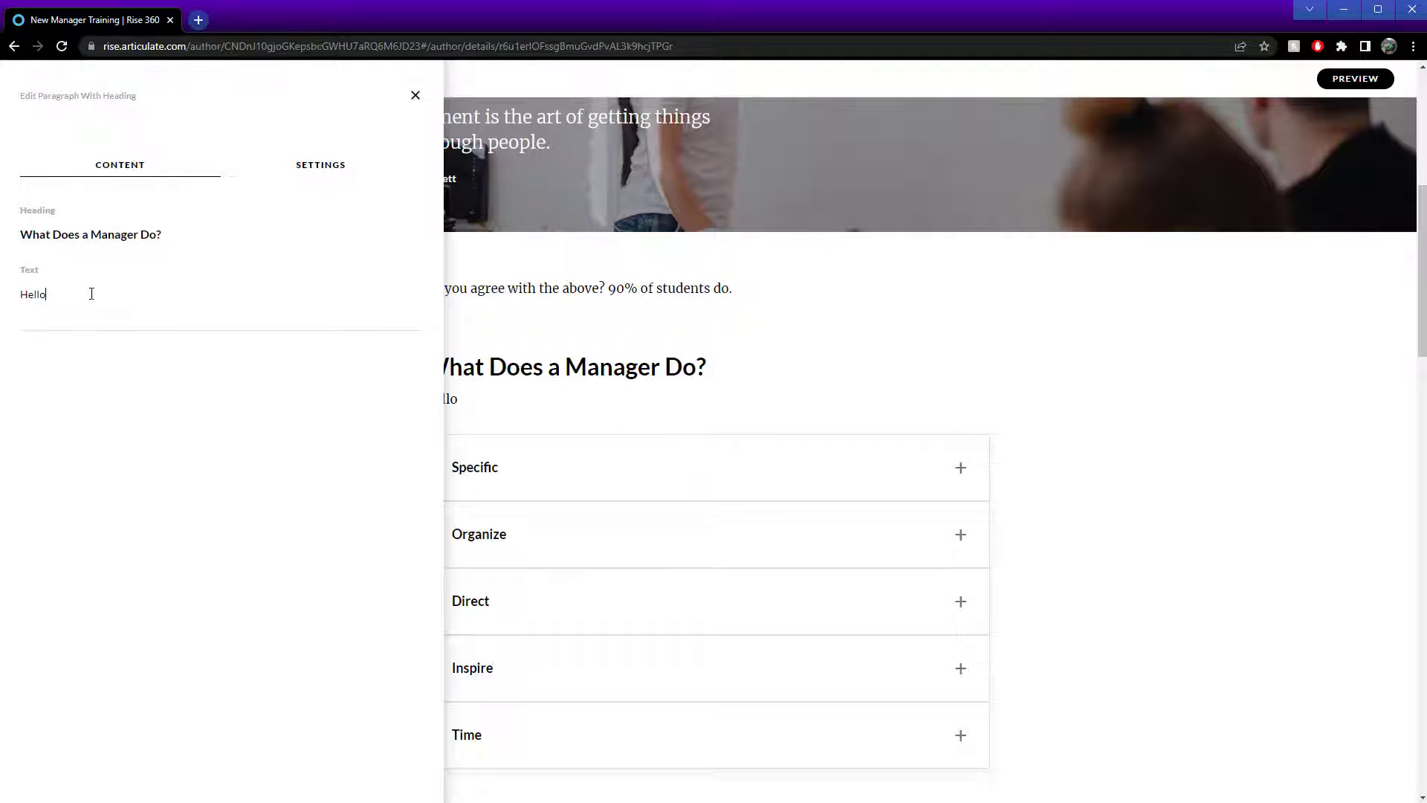
pyautogui.moveTo(91, 294); pyautogui.dragTo(14, 295)
pyautogui.write('Hello how are you?')
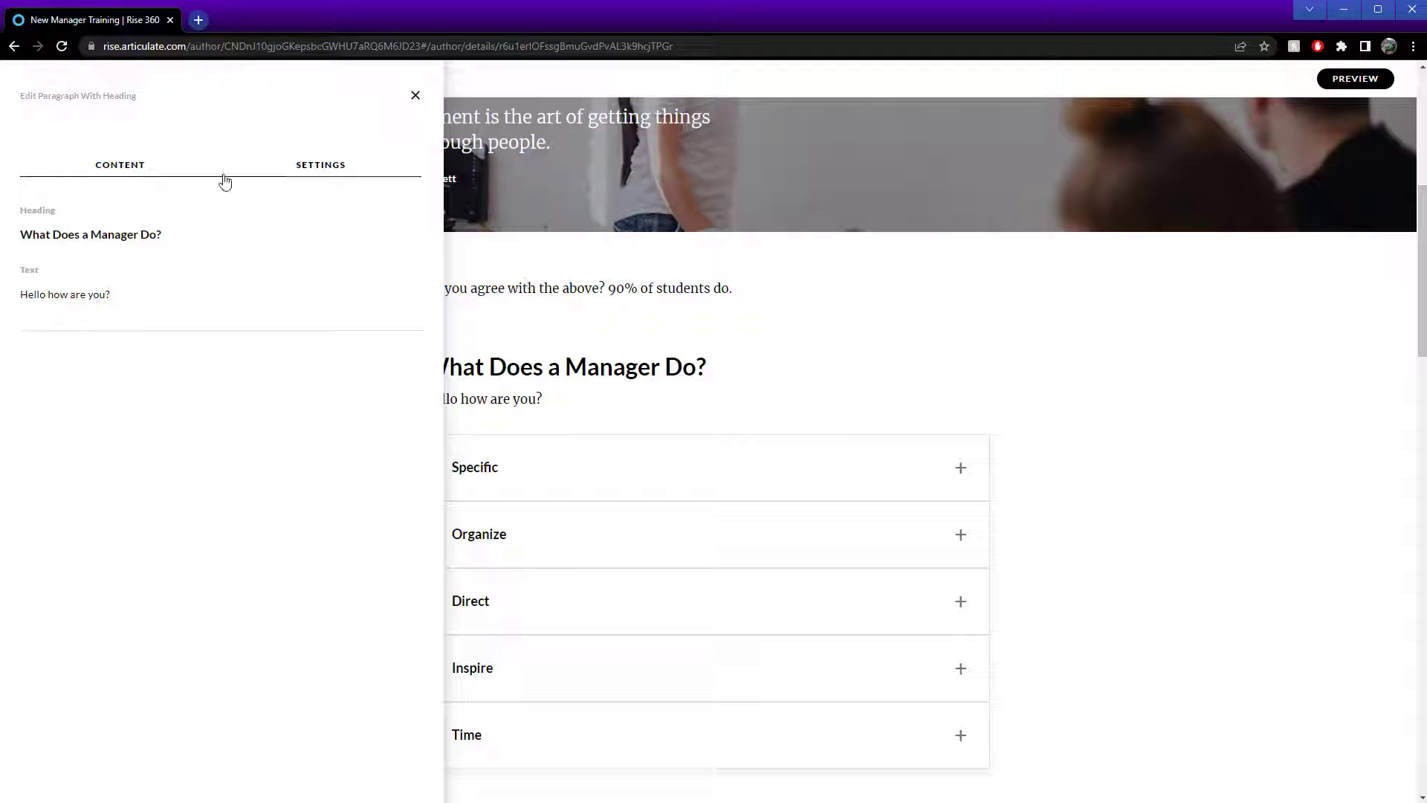
# - Try top paddings of 60px, 100px and 10px on the "What Does a Manager Do?" text block and set it back to 30px
pyautogui.click(342, 173)
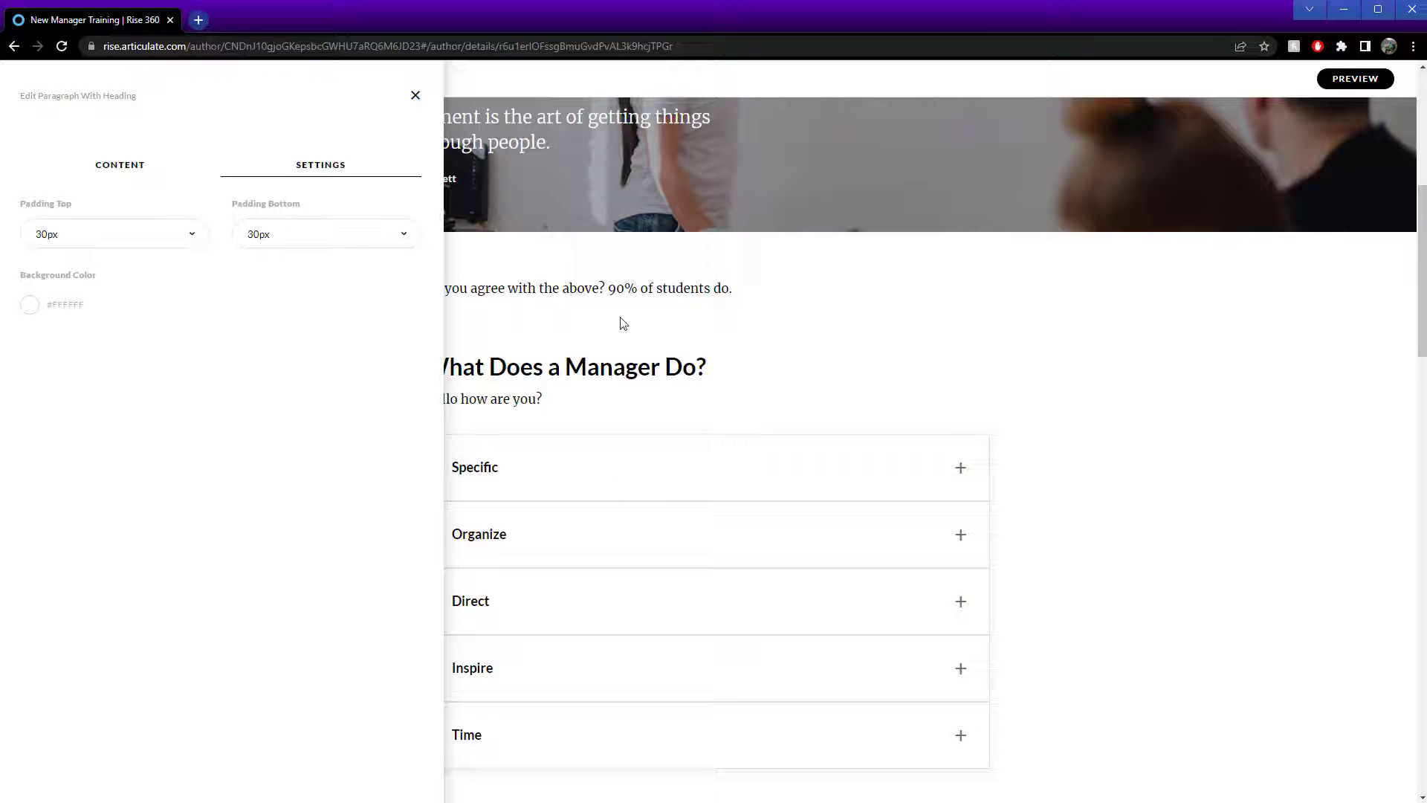
pyautogui.click(189, 236)
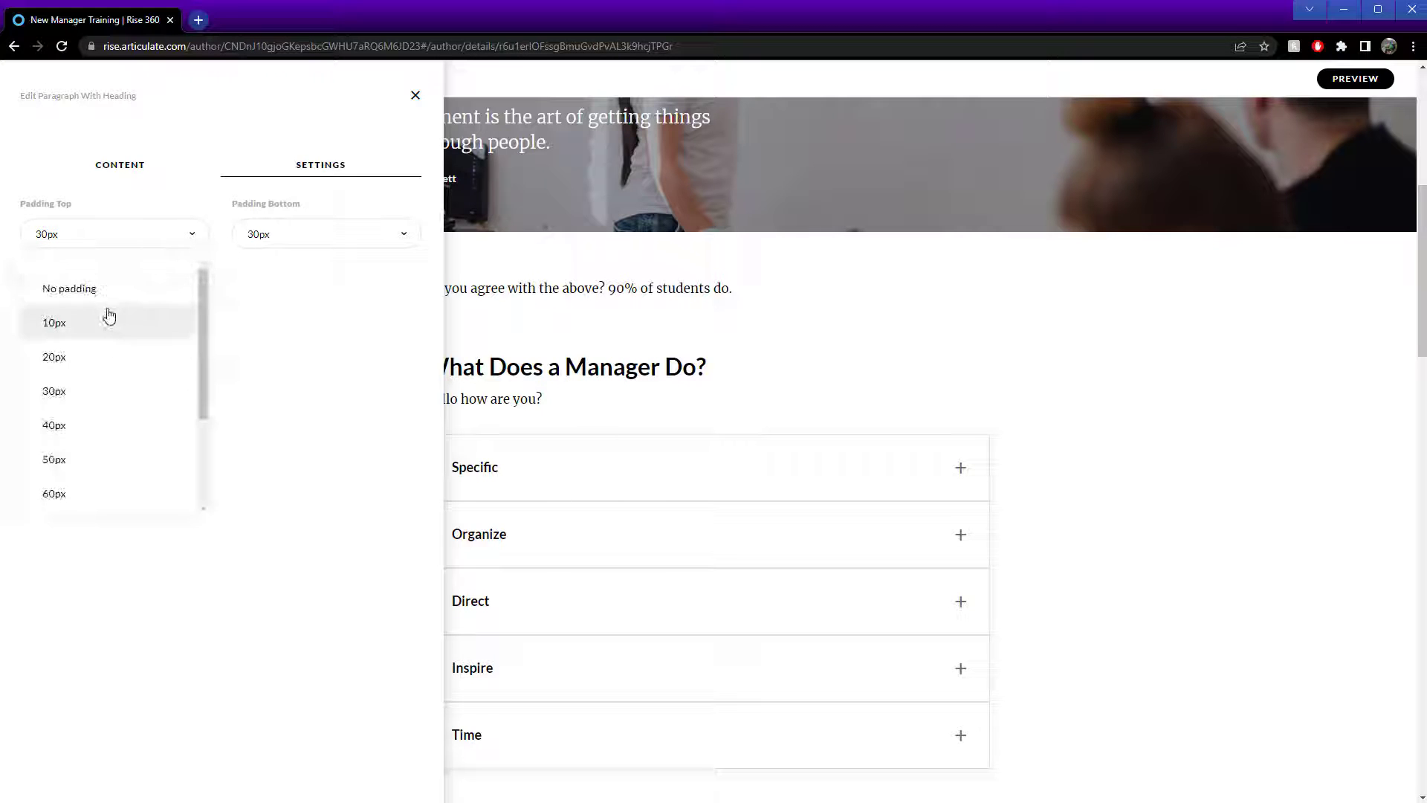
pyautogui.click(105, 500)
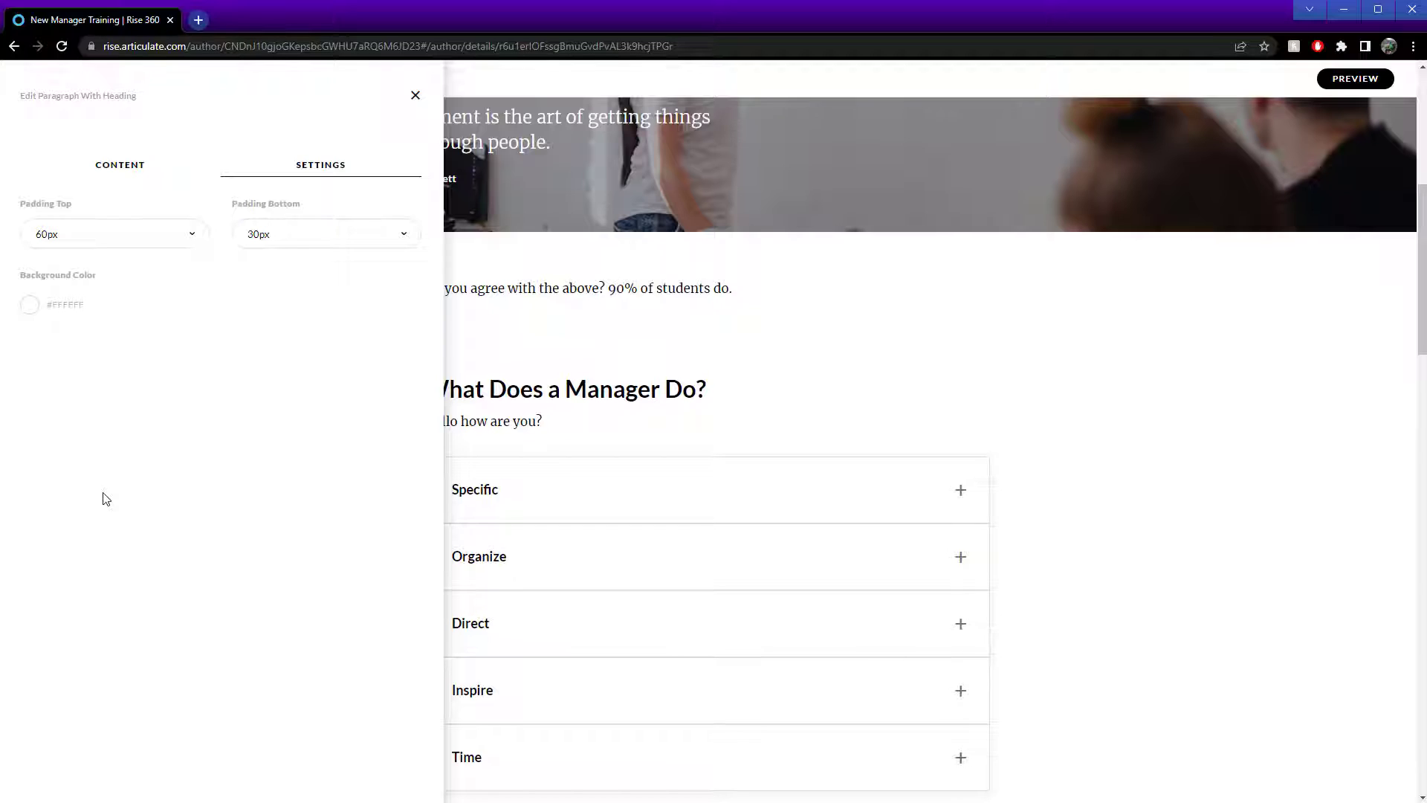
pyautogui.click(178, 234)
pyautogui.scroll(-4, 197, 349)
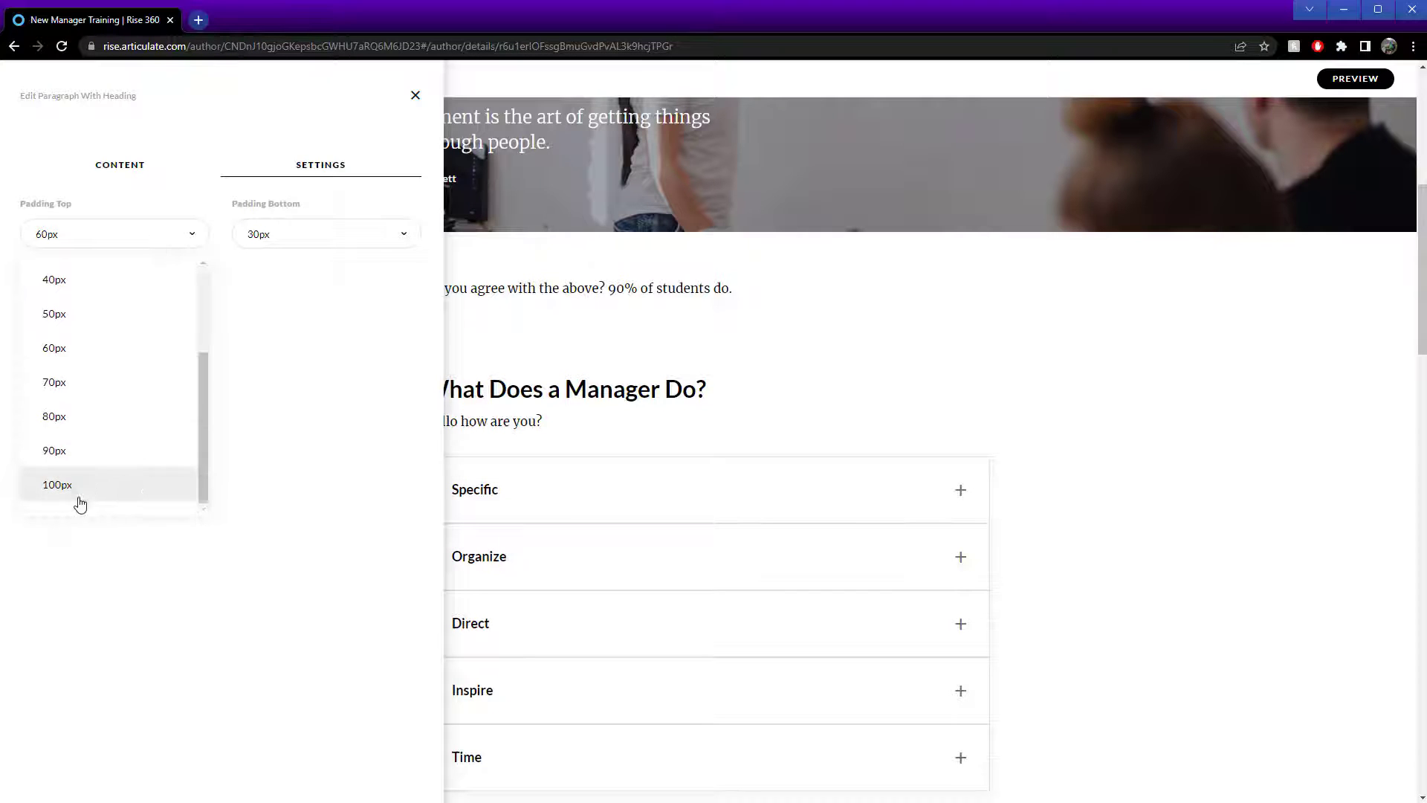
pyautogui.click(80, 500)
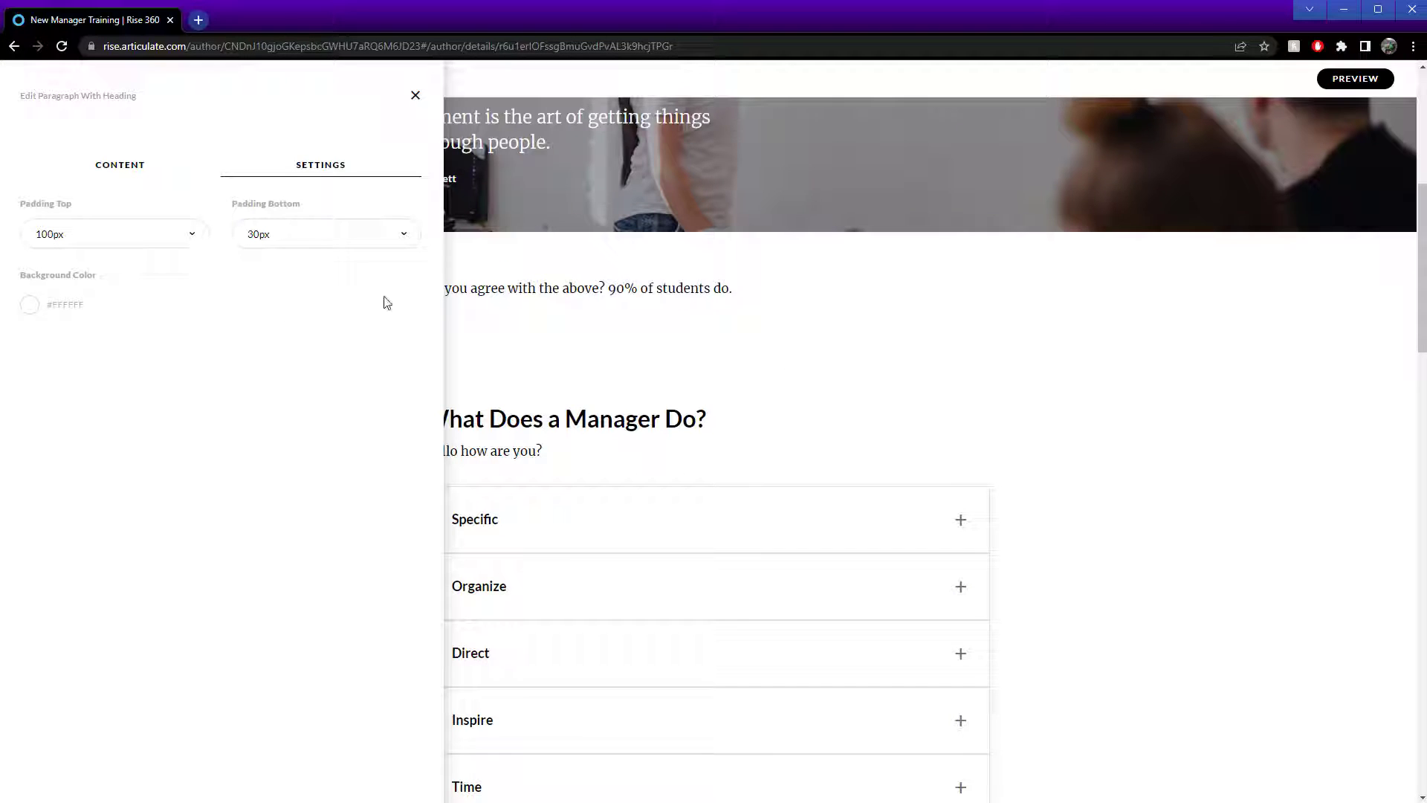
pyautogui.click(188, 233)
pyautogui.scroll(2, 146, 360)
pyautogui.click(88, 329)
pyautogui.click(196, 240)
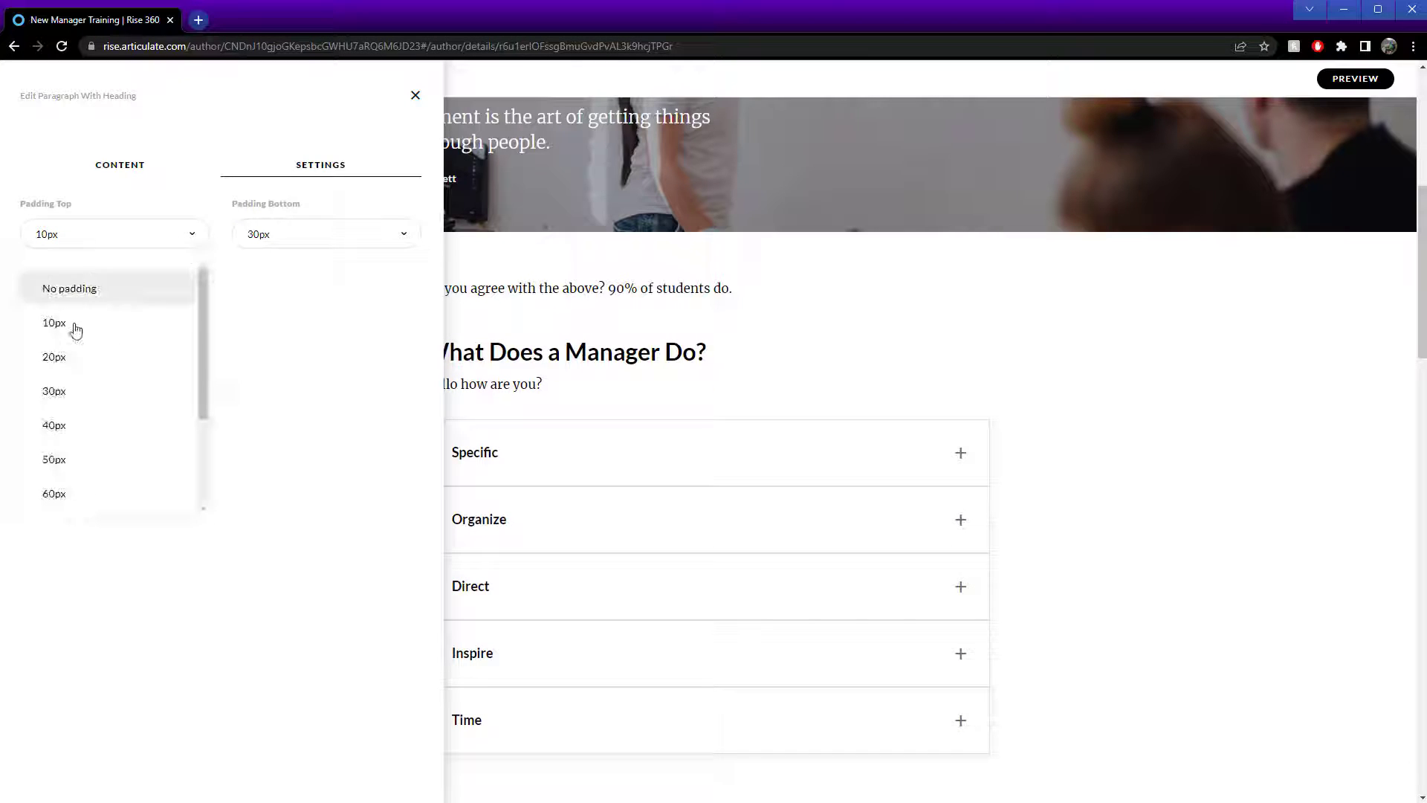
pyautogui.click(77, 395)
# - Change the text block's heading to "What Does a Manager Do????" and close its editor
pyautogui.click(151, 173)
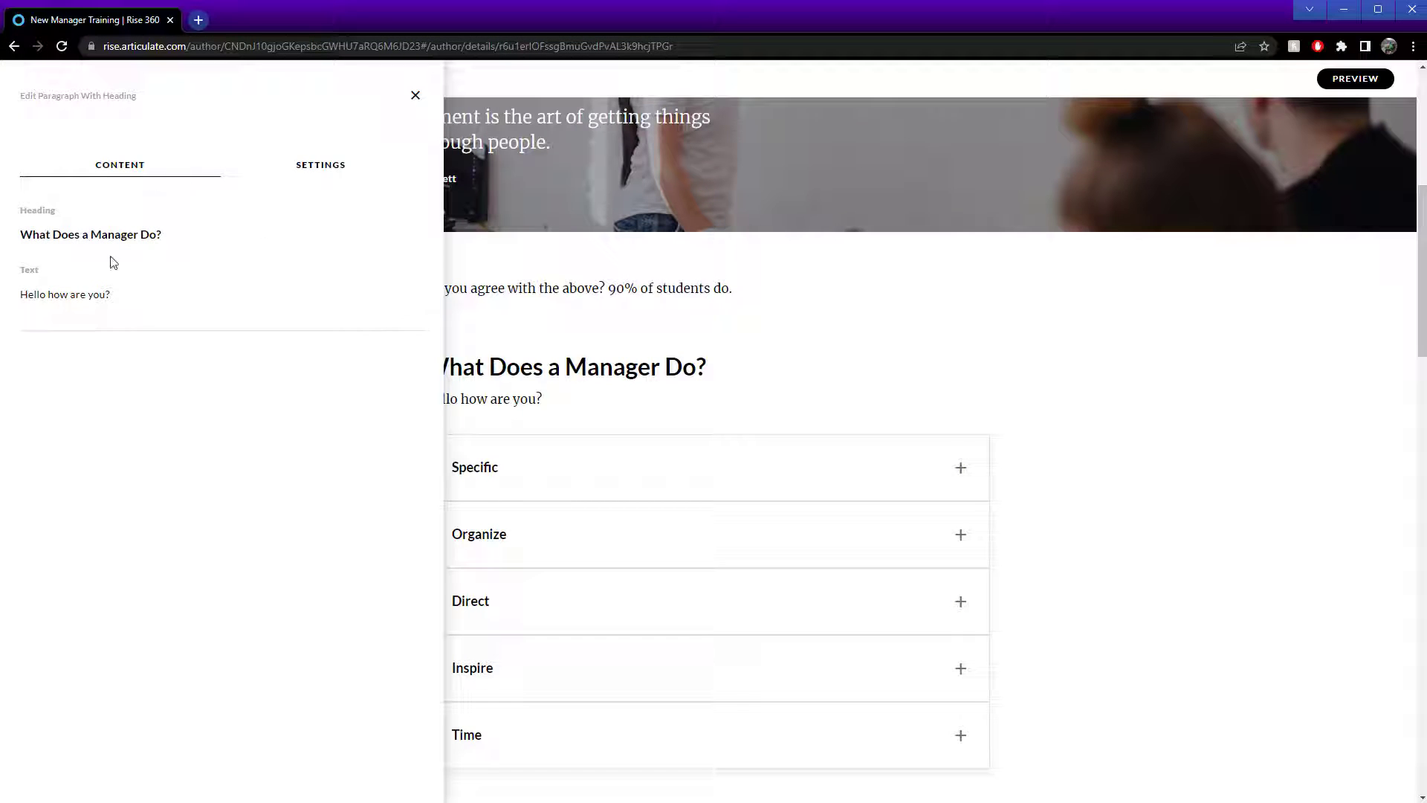
pyautogui.click(149, 235)
pyautogui.write('??')
pyautogui.click(1107, 457)
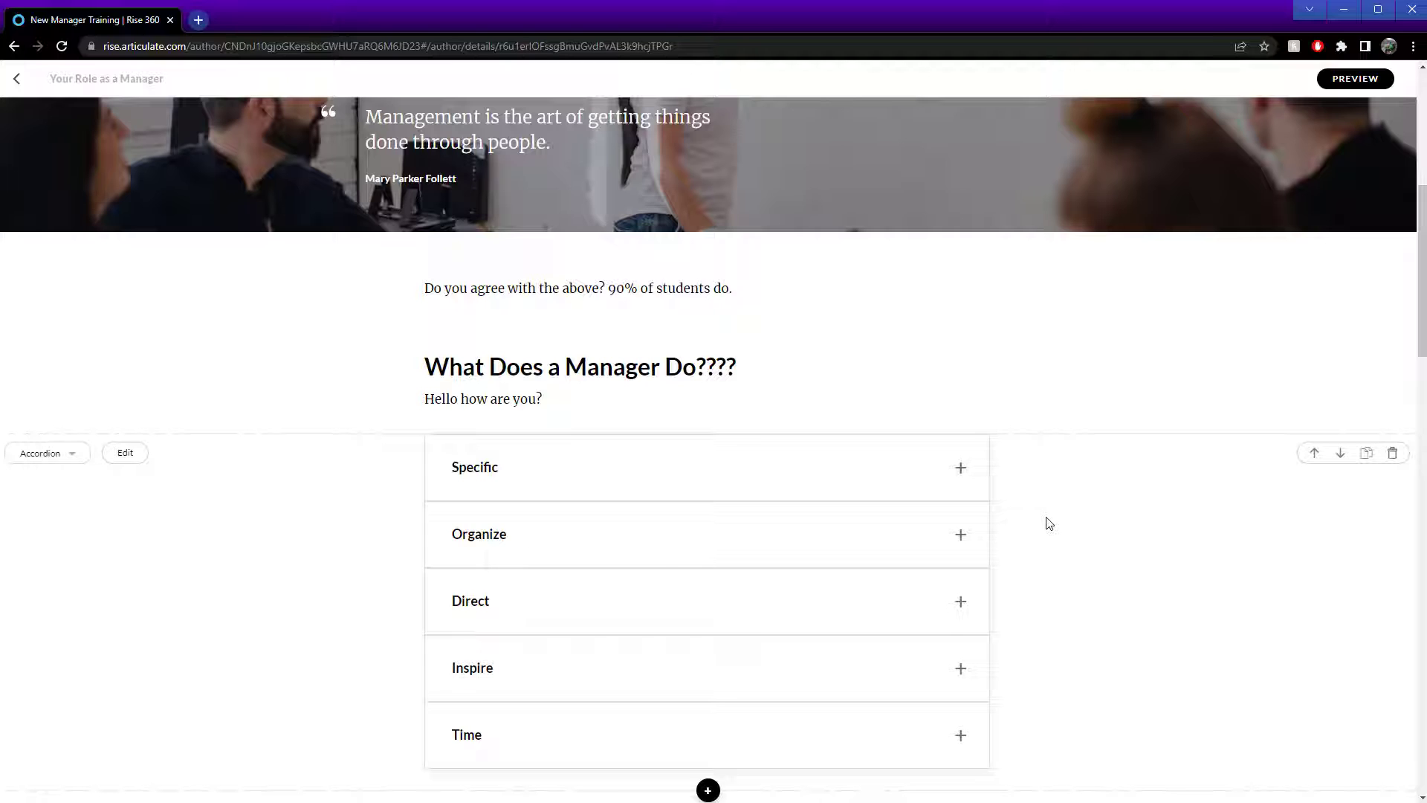
# - Move the "What Does a Manager Do????" text block up two positions so it sits above the quote image
pyautogui.scroll(-2, 1159, 565)
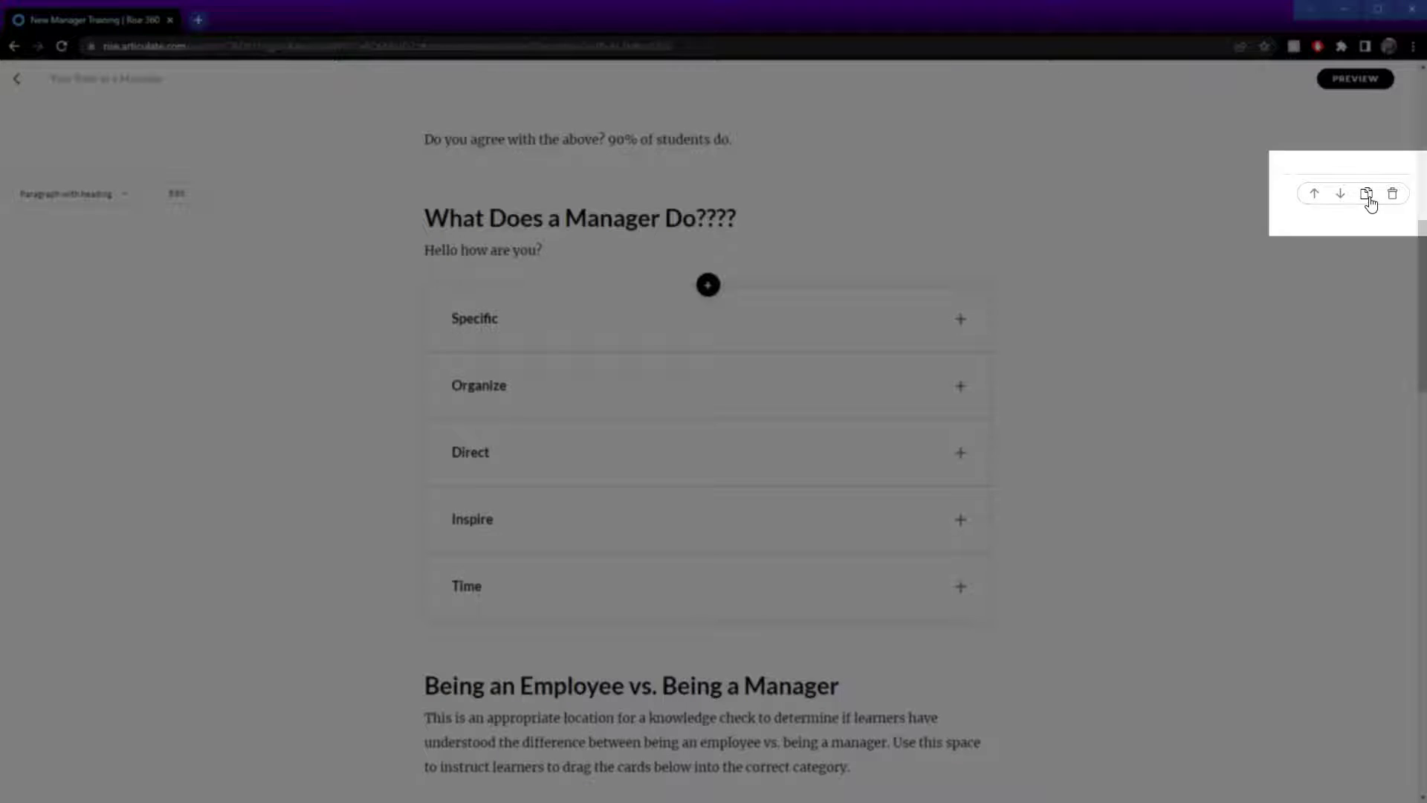
pyautogui.click(1315, 195)
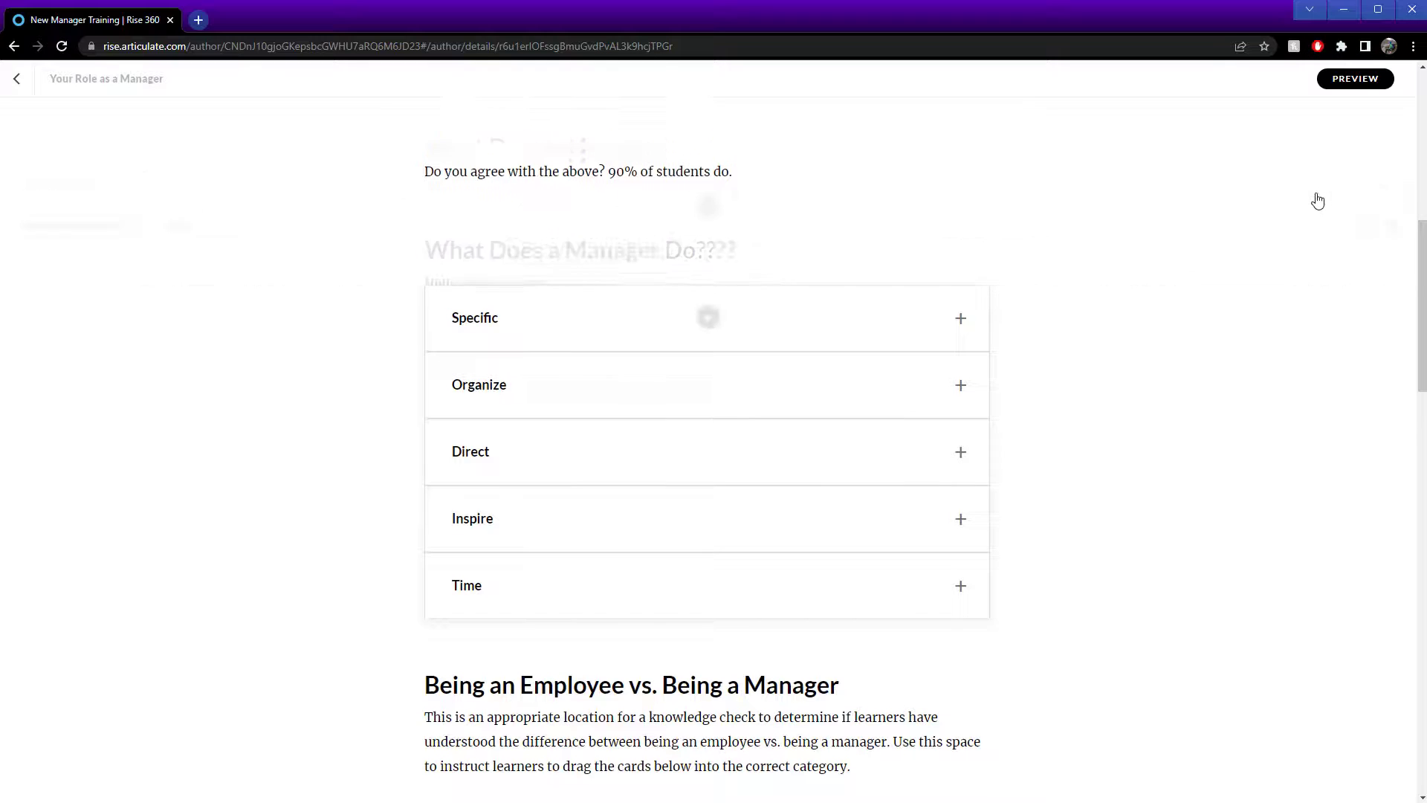
pyautogui.scroll(5, 1320, 232)
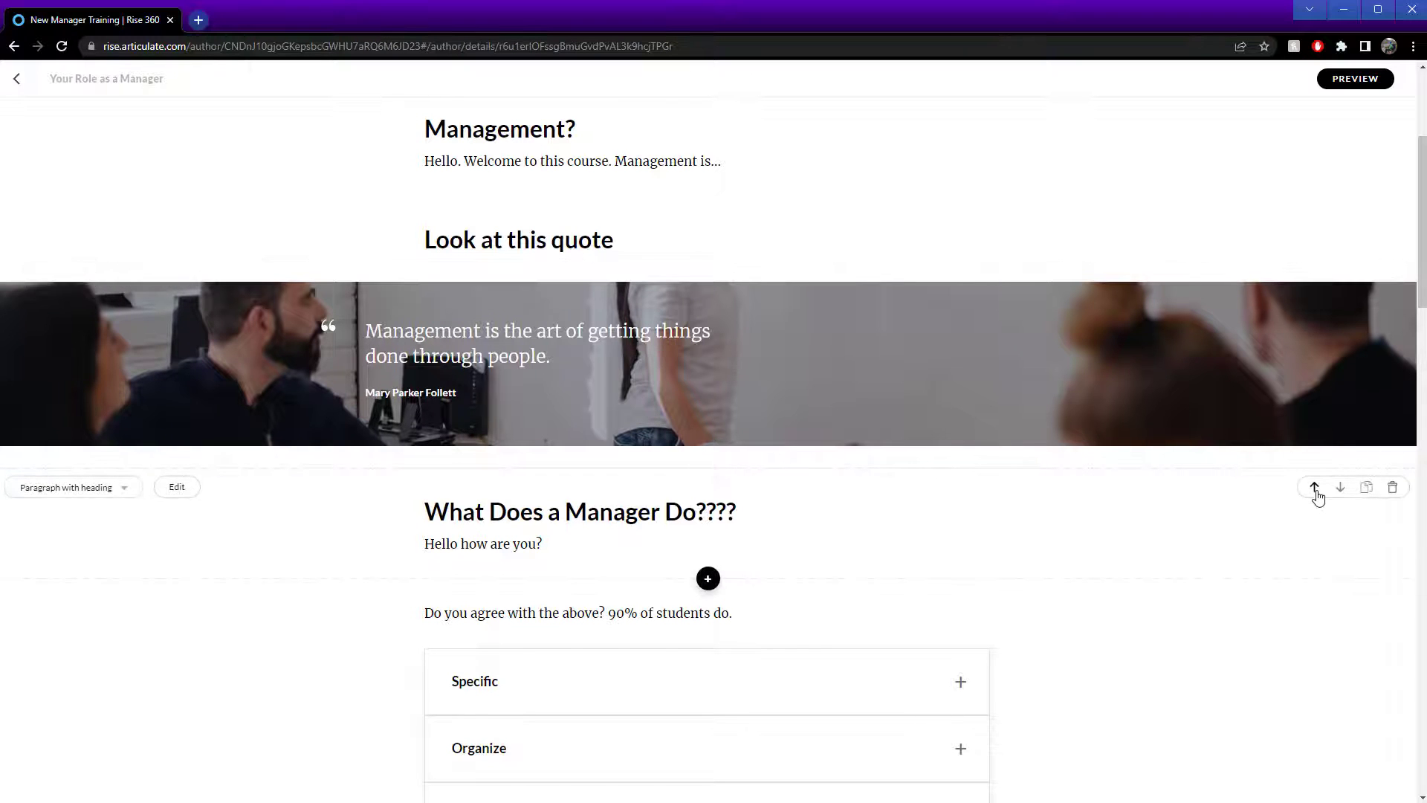
pyautogui.click(1315, 488)
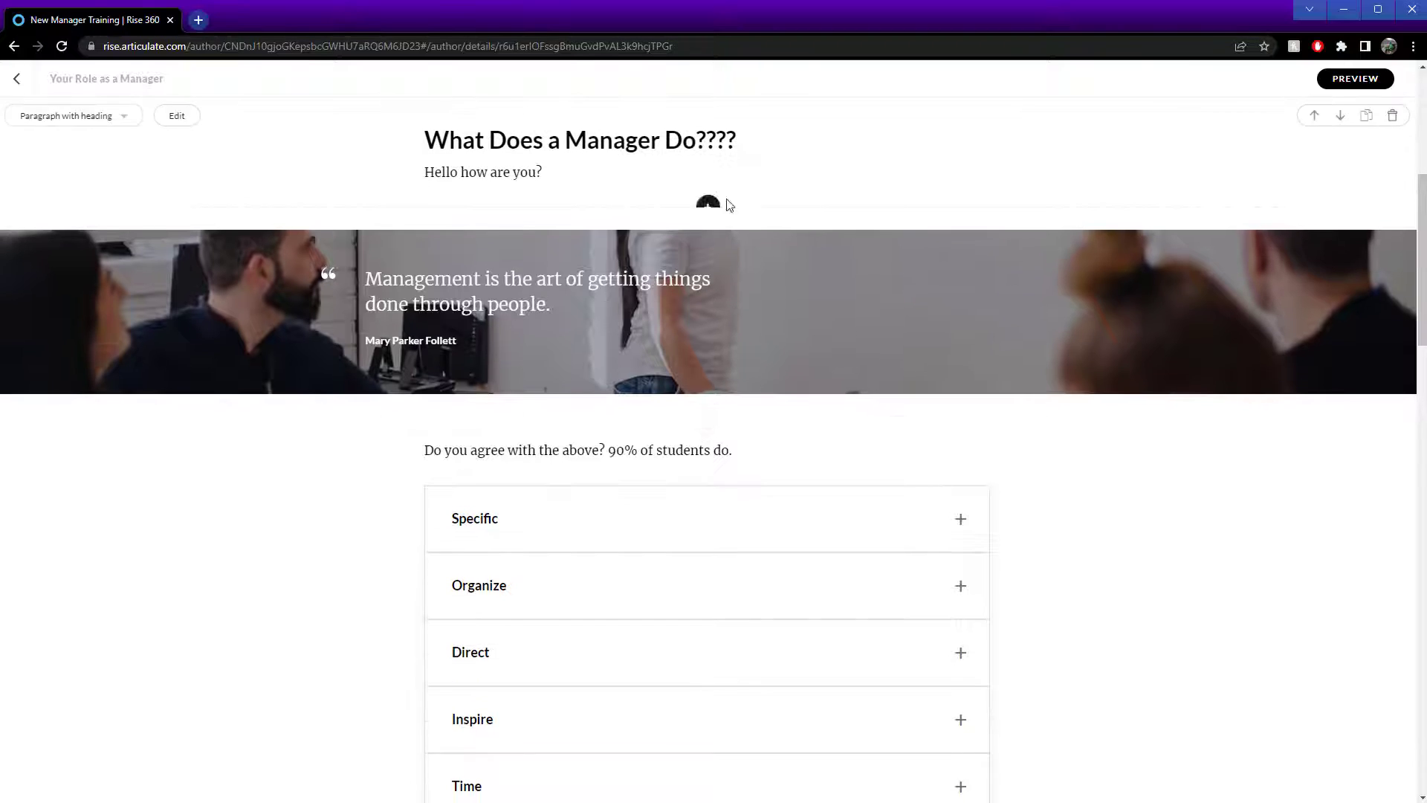
# - Move the "What Does a Manager Do????" text block back down two positions, directly above the accordion
pyautogui.scroll(4, 944, 262)
pyautogui.click(1341, 416)
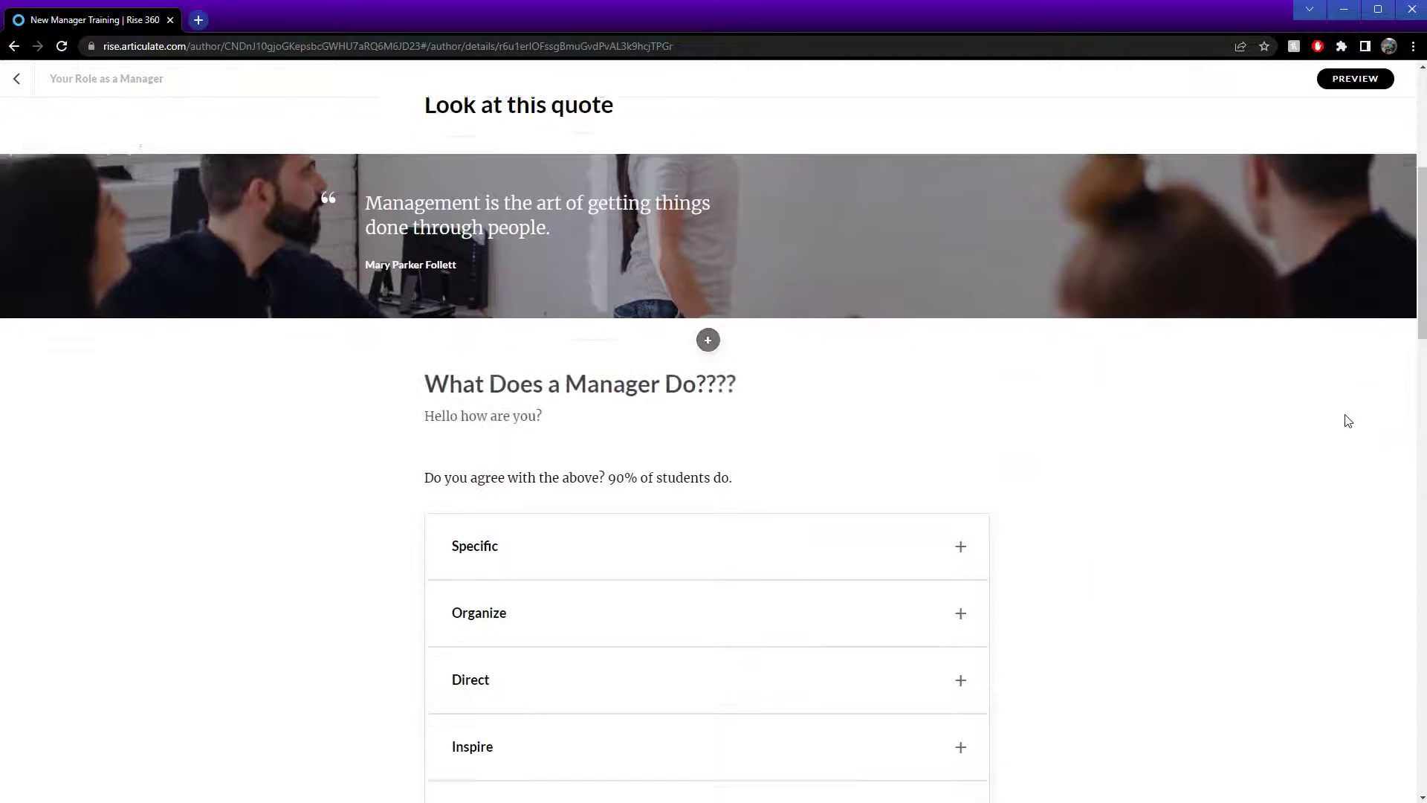
pyautogui.click(1340, 115)
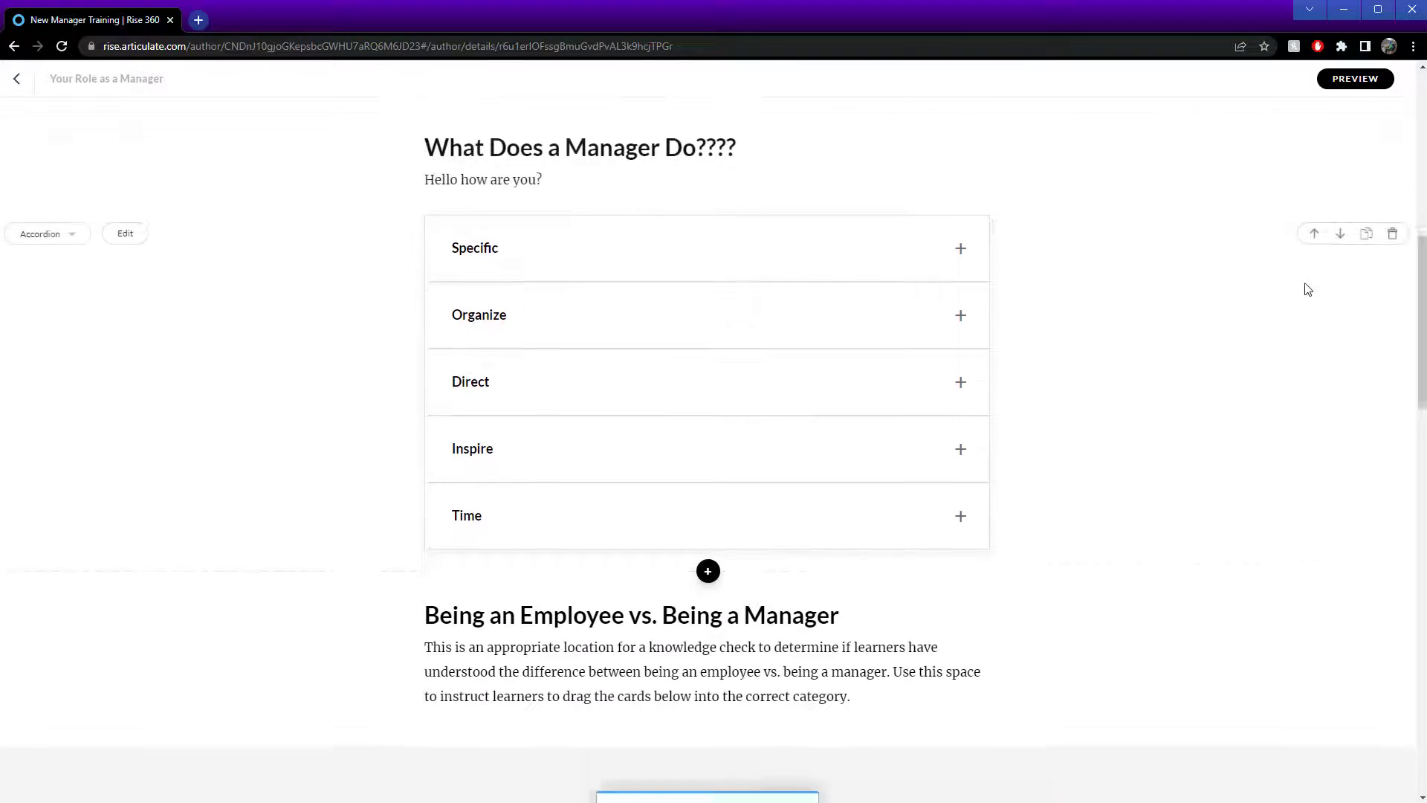
# - Duplicate the "What Does a Manager Do????" text block above the accordion
pyautogui.scroll(3, 1310, 289)
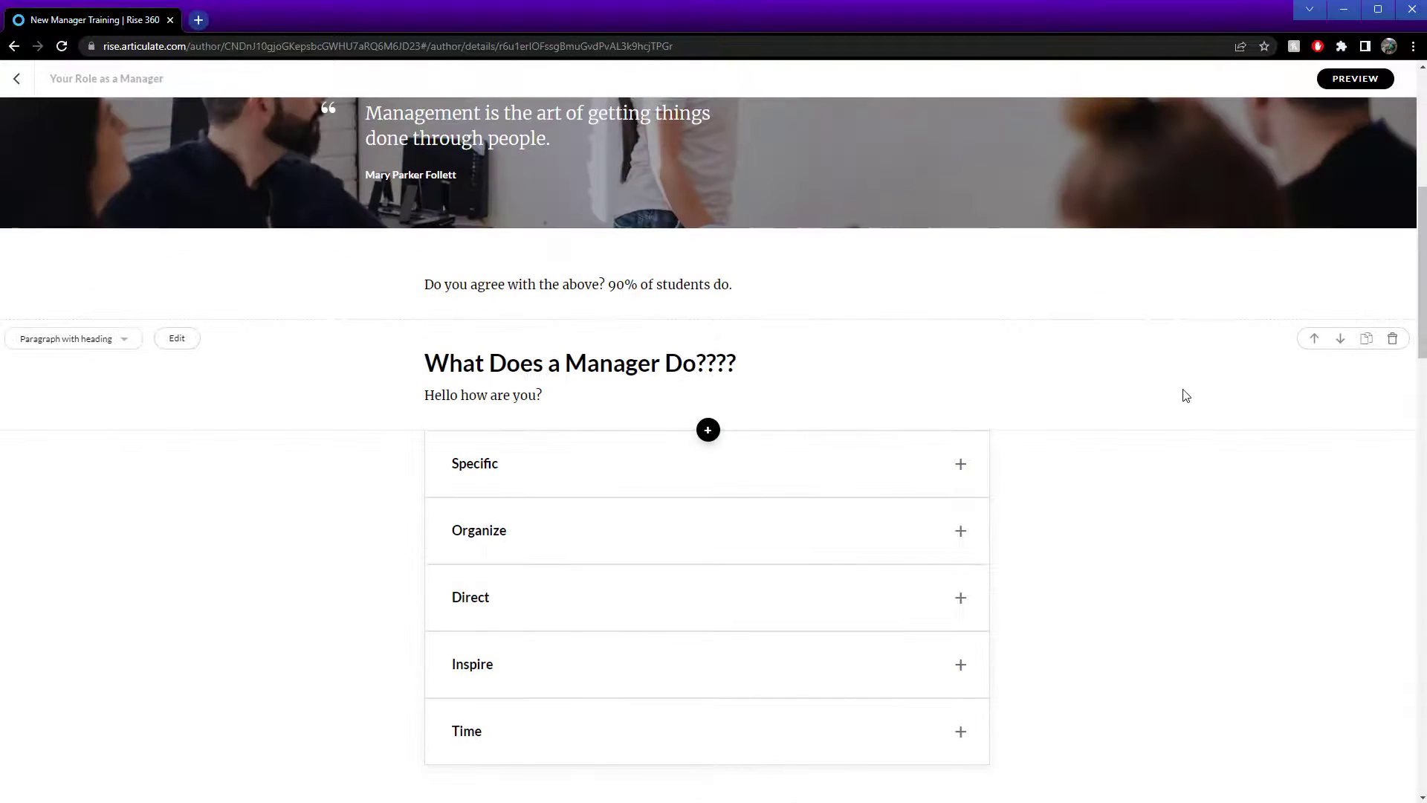
pyautogui.click(1367, 343)
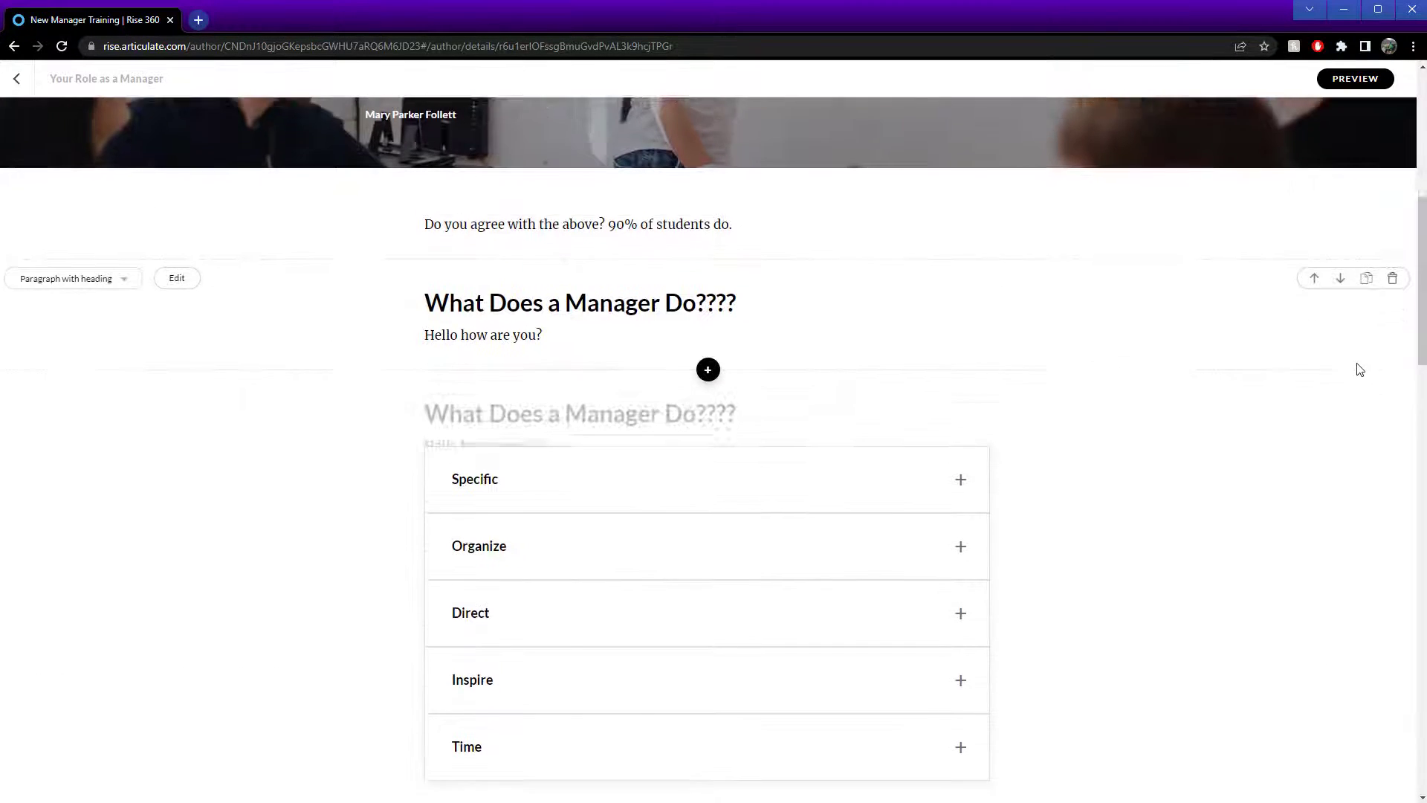
pyautogui.scroll(2, 808, 390)
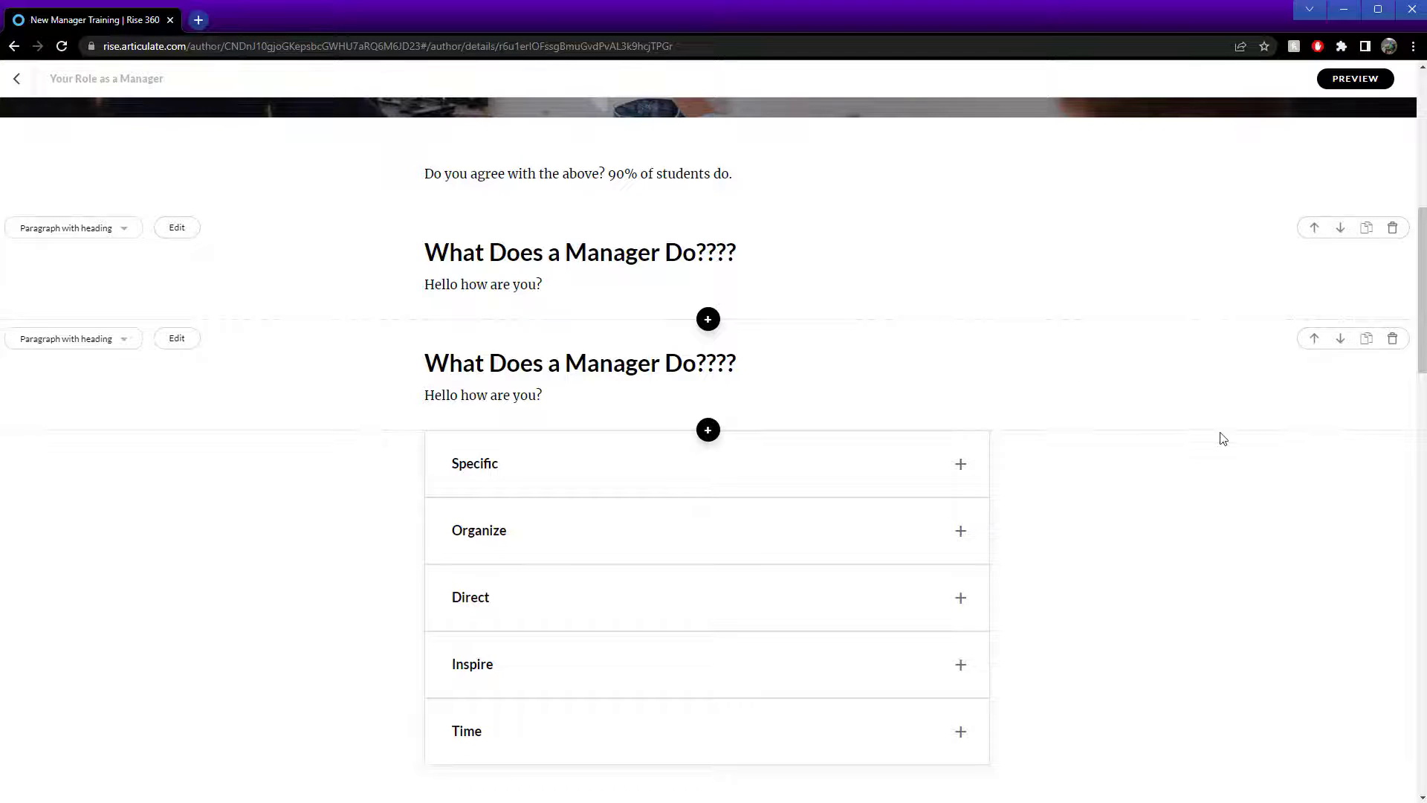
pyautogui.scroll(-1, 1222, 438)
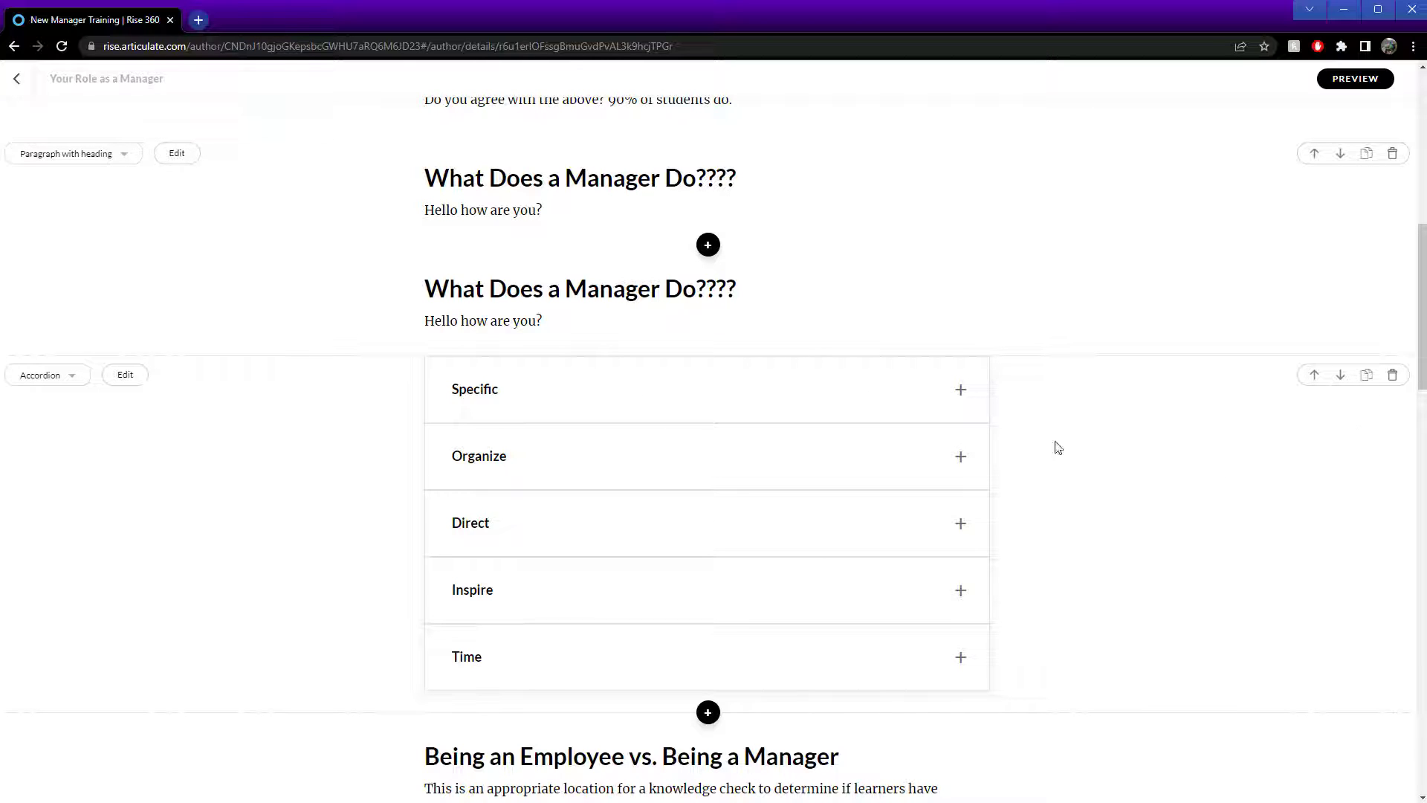
pyautogui.scroll(1, 1085, 409)
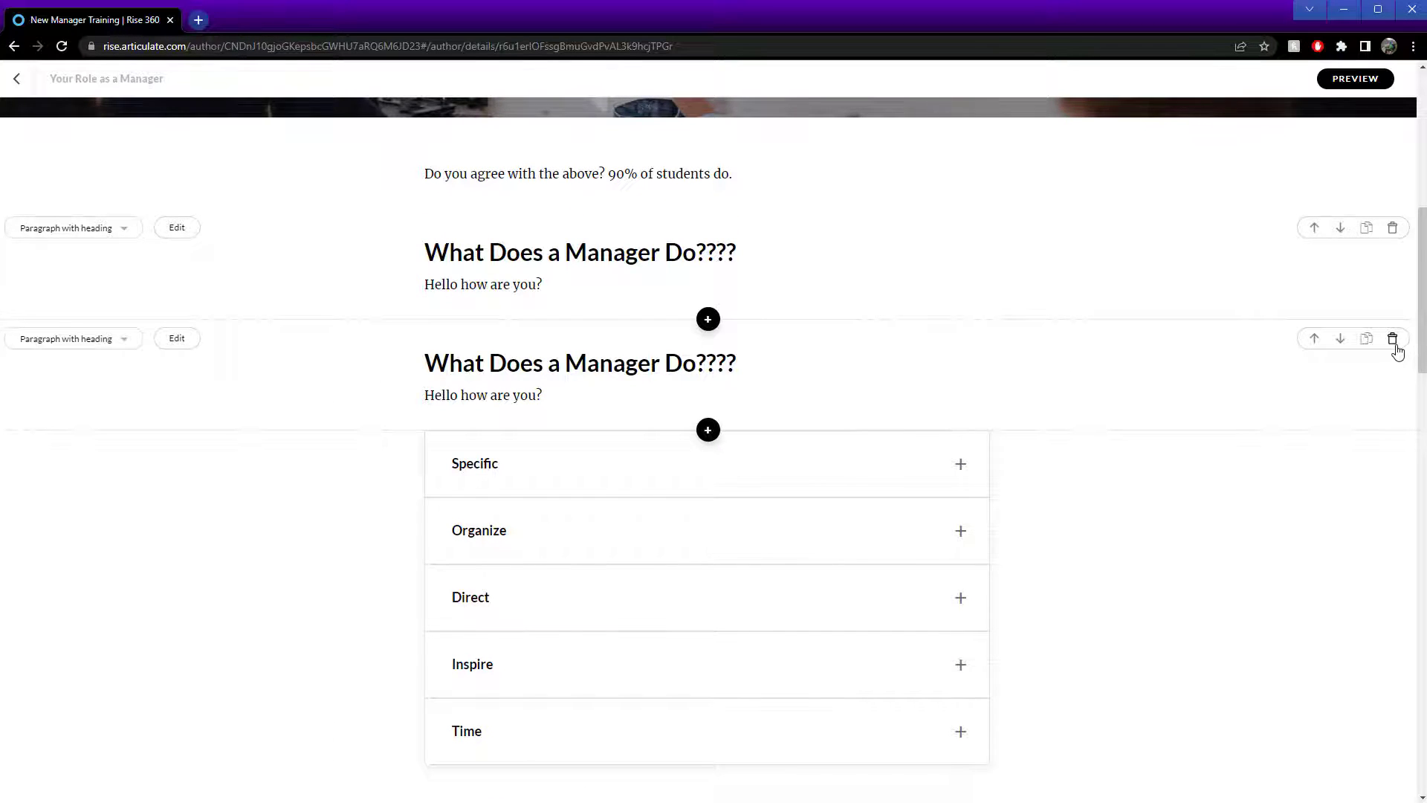
# - Delete the duplicated "What Does a Manager Do????" block, undo the deletion, and delete the duplicate again
pyautogui.click(1394, 342)
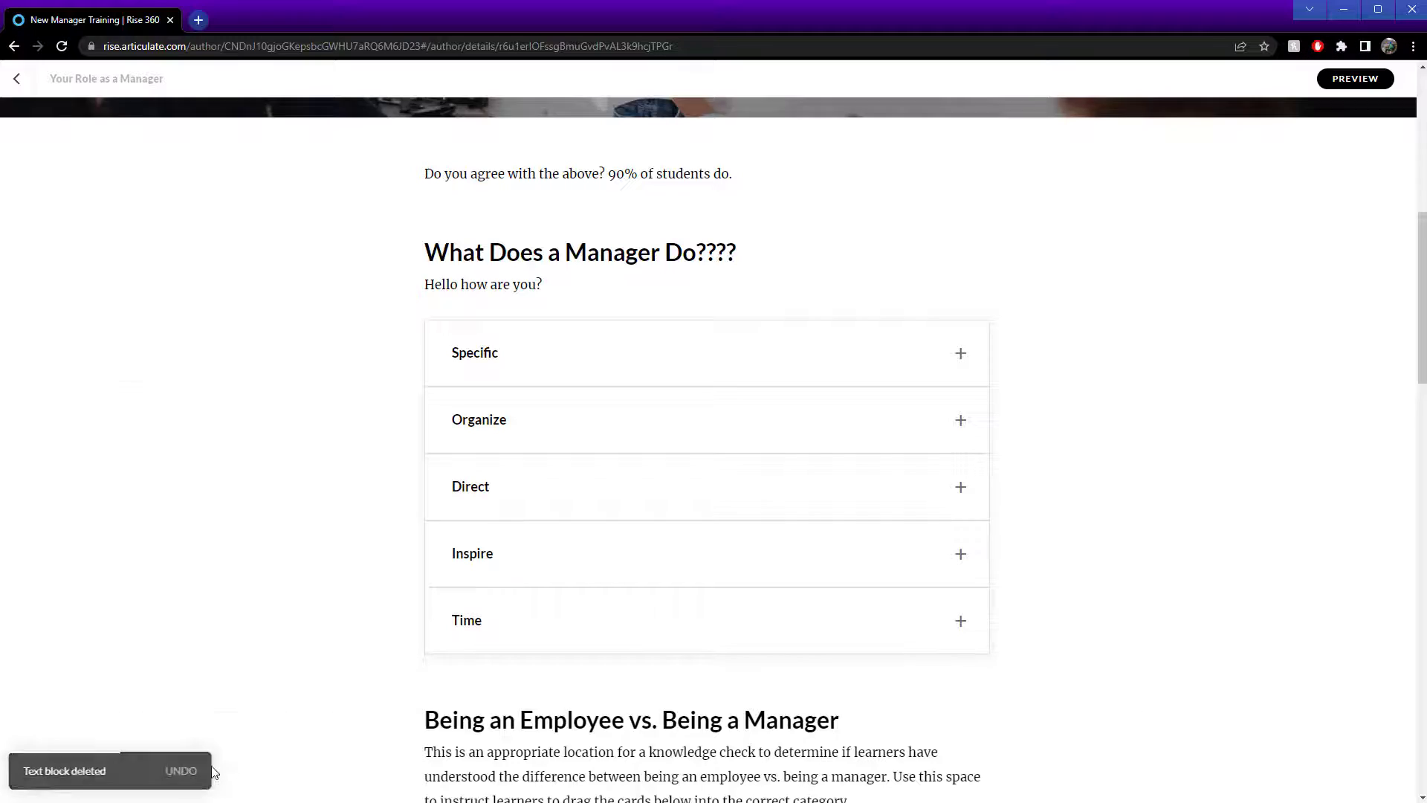
pyautogui.click(190, 773)
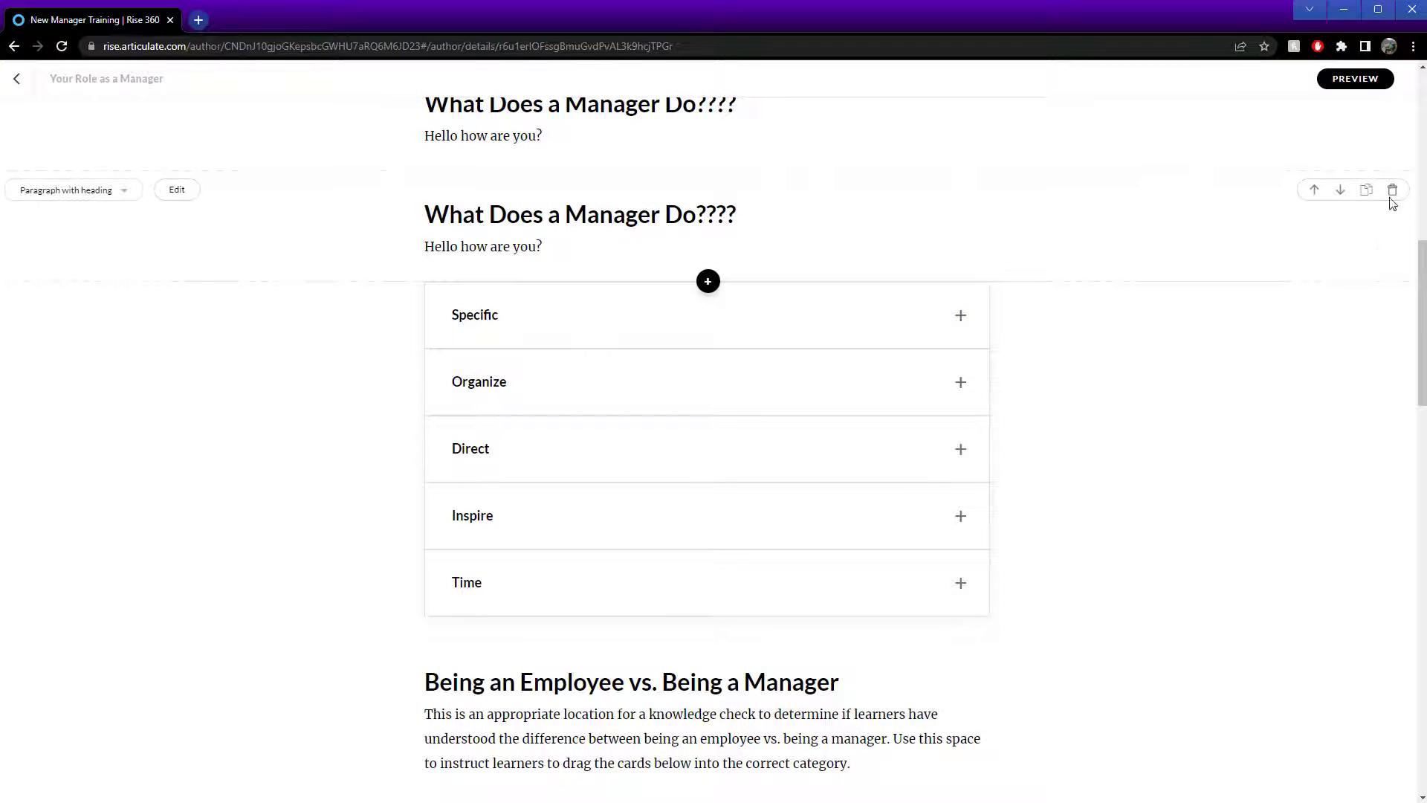
pyautogui.click(1392, 189)
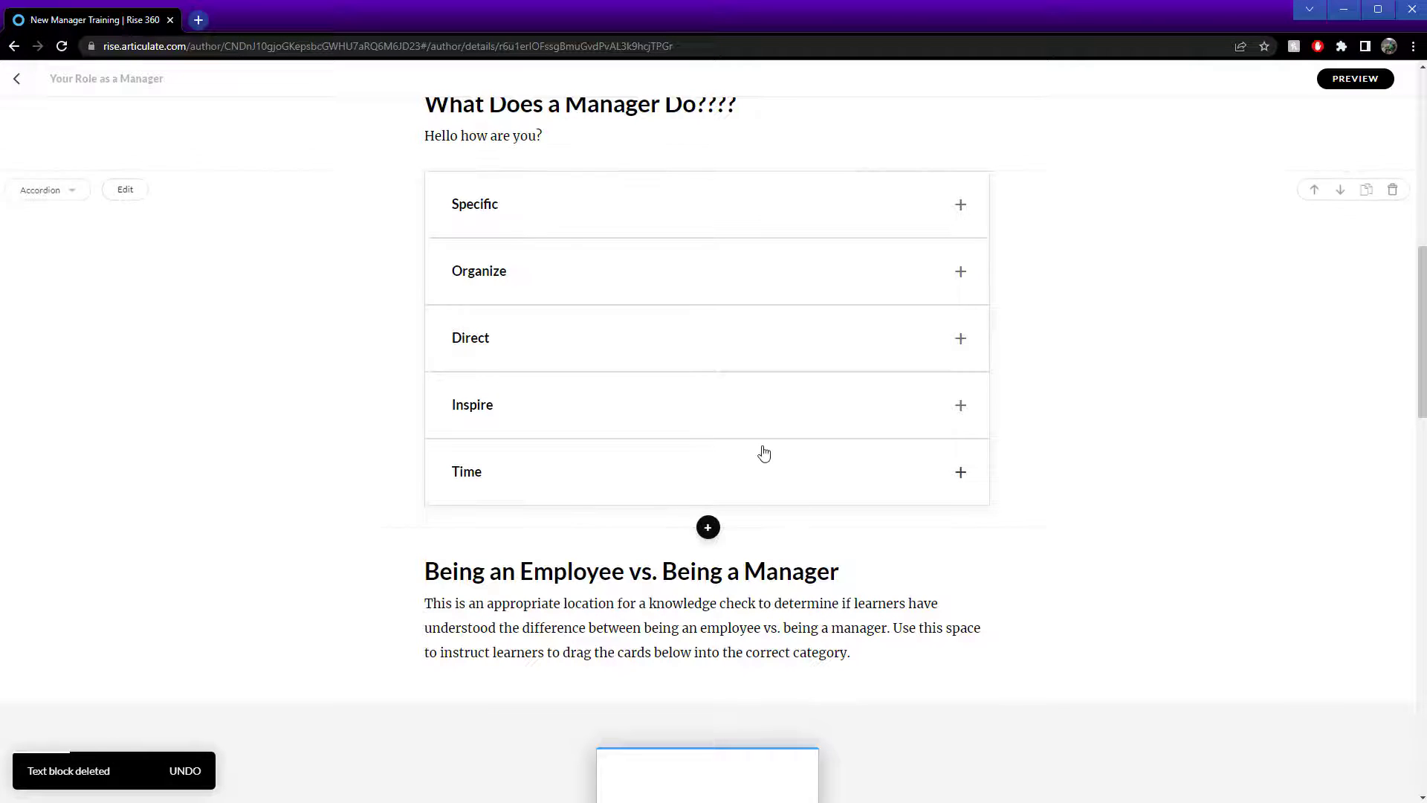
# - Insert an "Image & text" block between the accordion and the "Being an Employee vs. Being a Manager" section
pyautogui.scroll(-2, 751, 409)
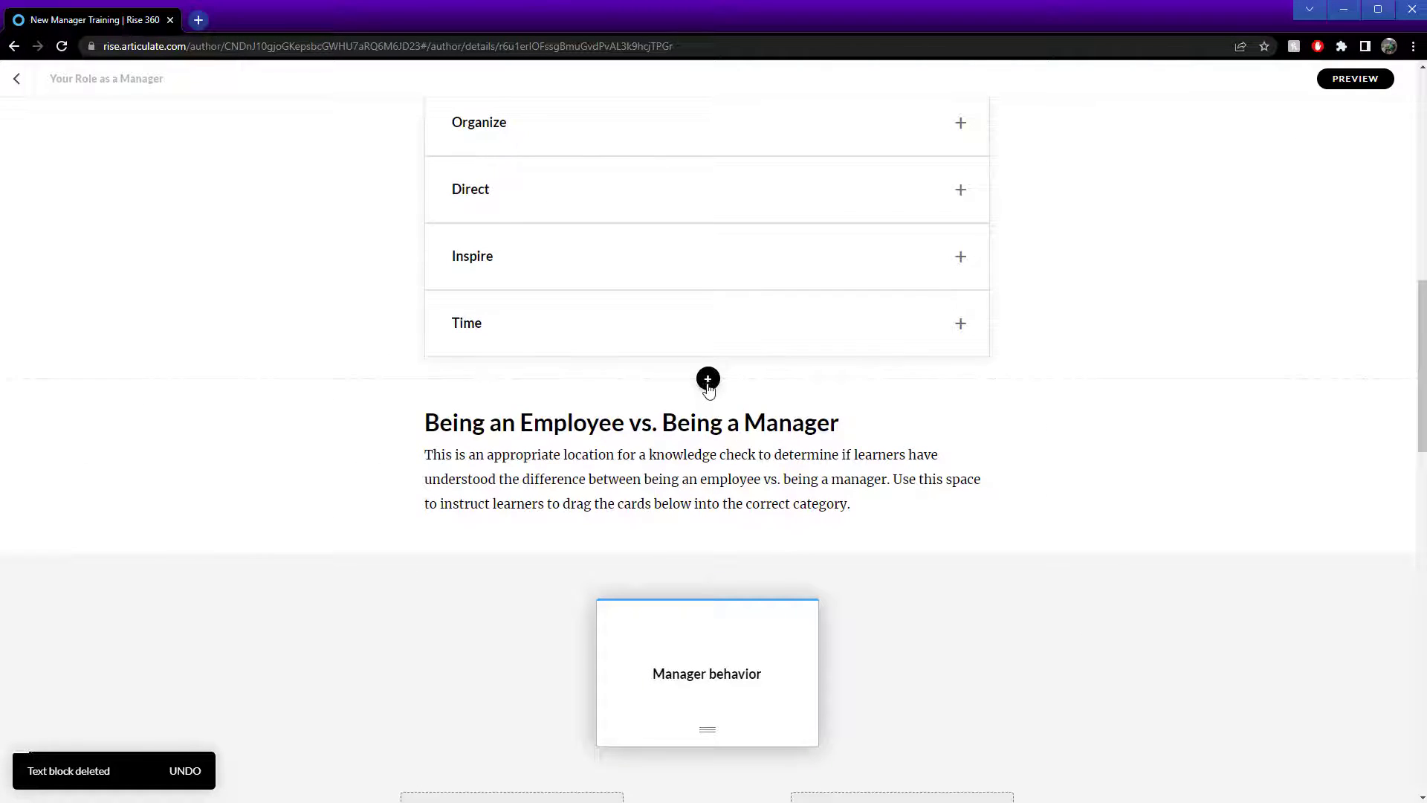
pyautogui.click(708, 380)
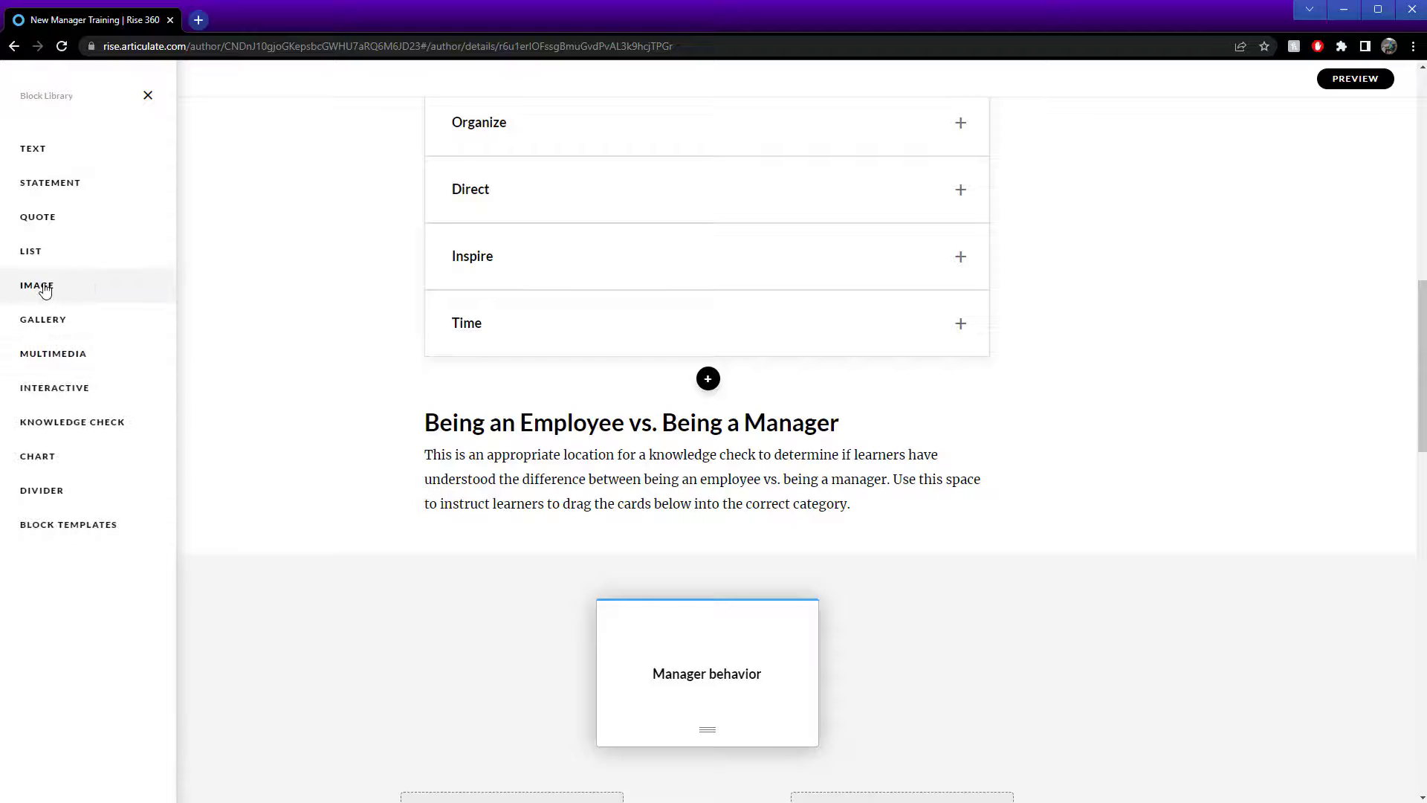
pyautogui.click(105, 293)
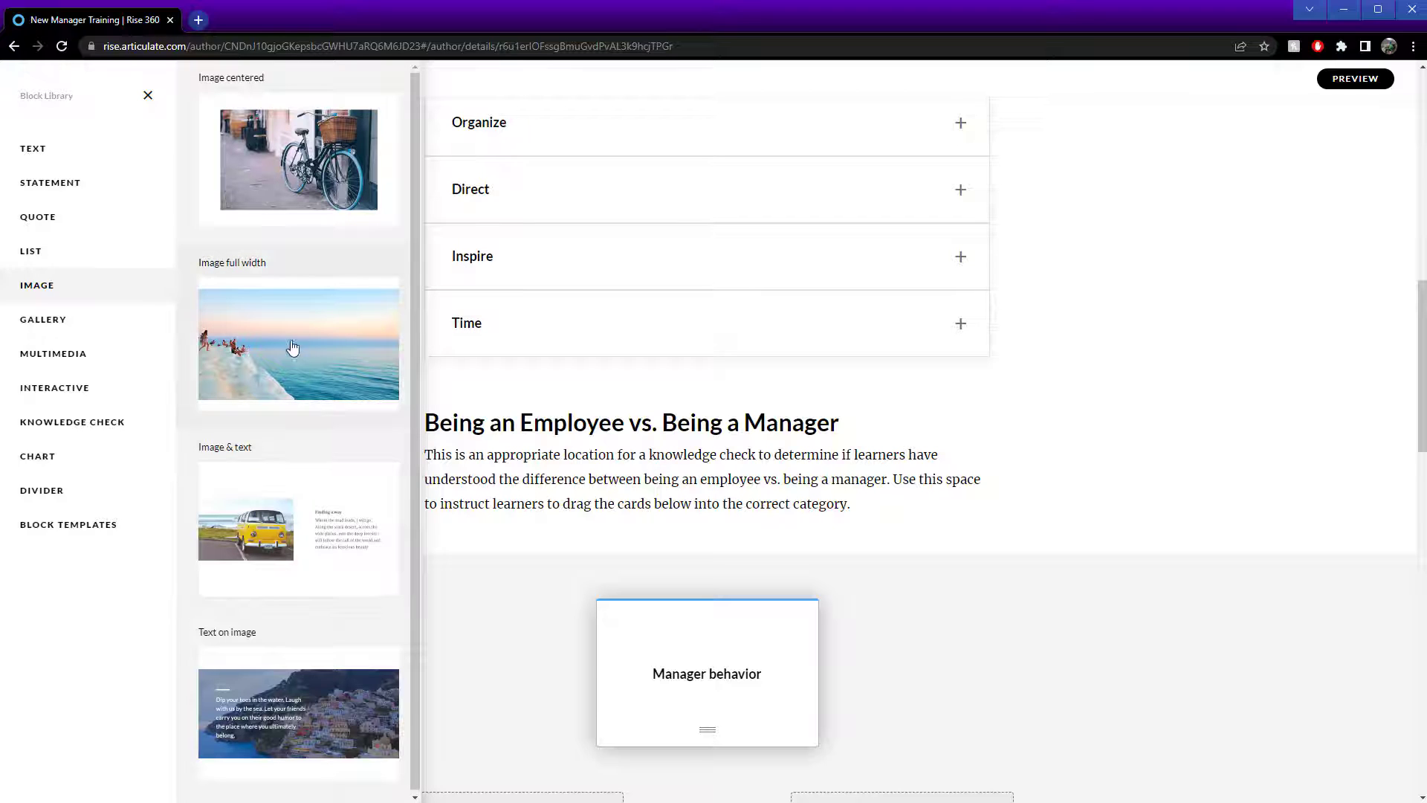
pyautogui.scroll(-1, 282, 636)
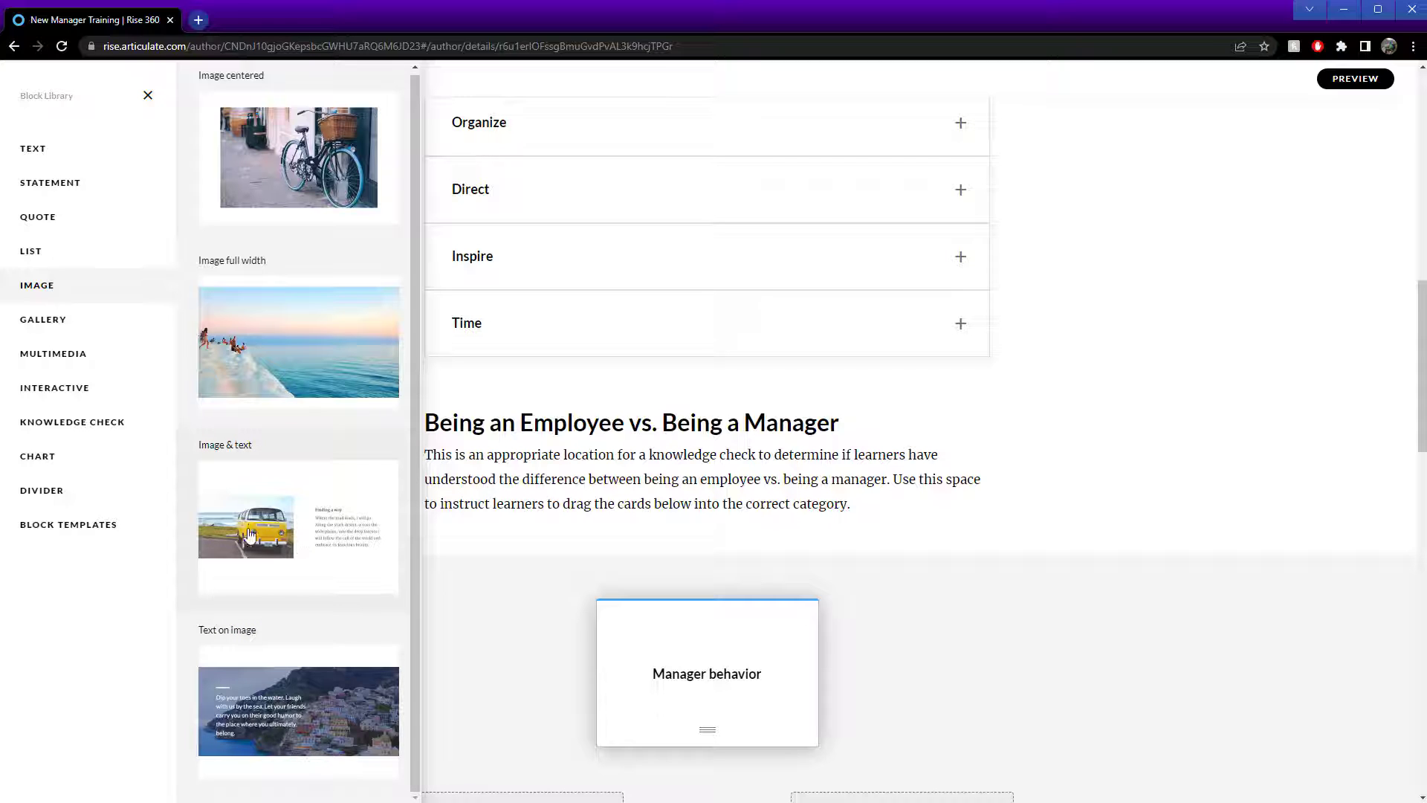
pyautogui.scroll(1, 294, 249)
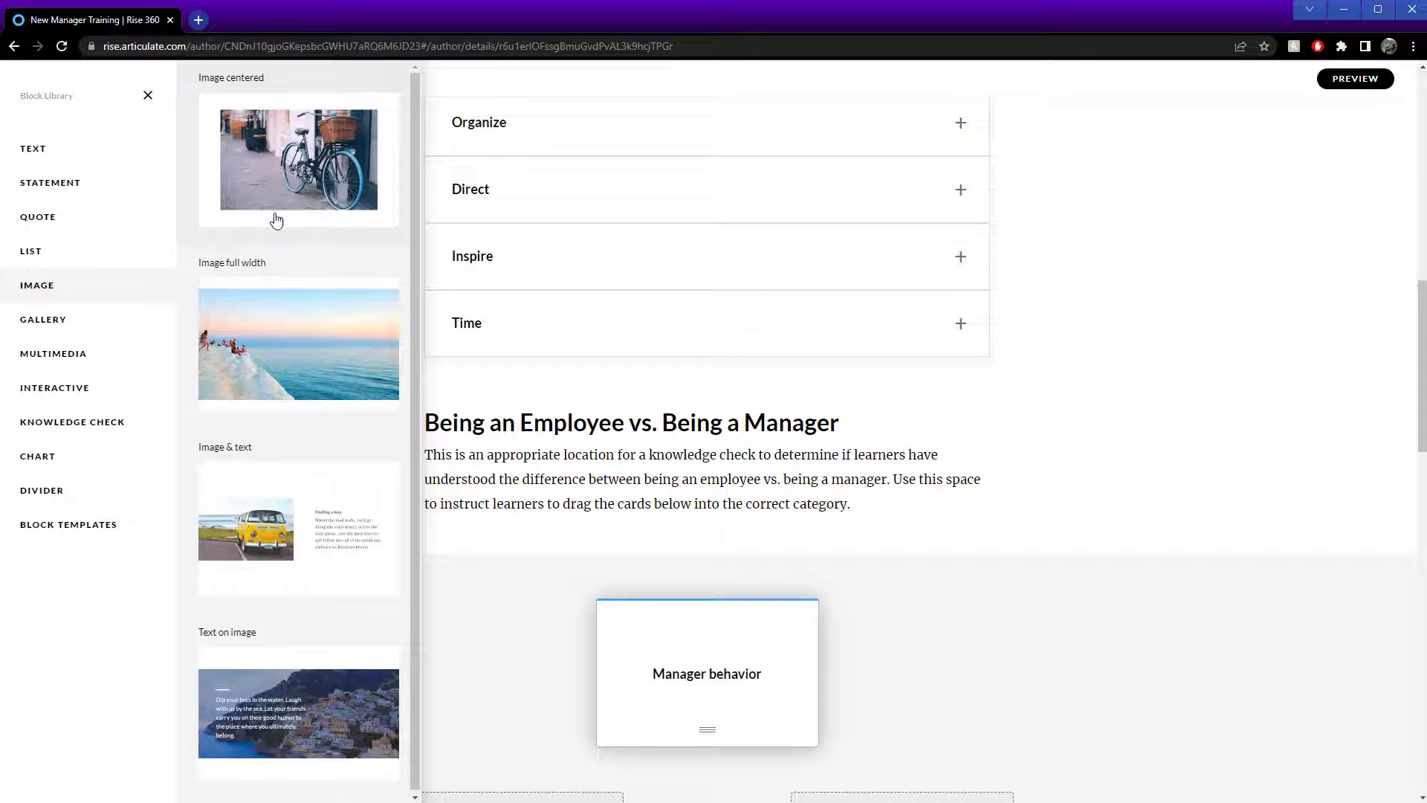
pyautogui.click(272, 545)
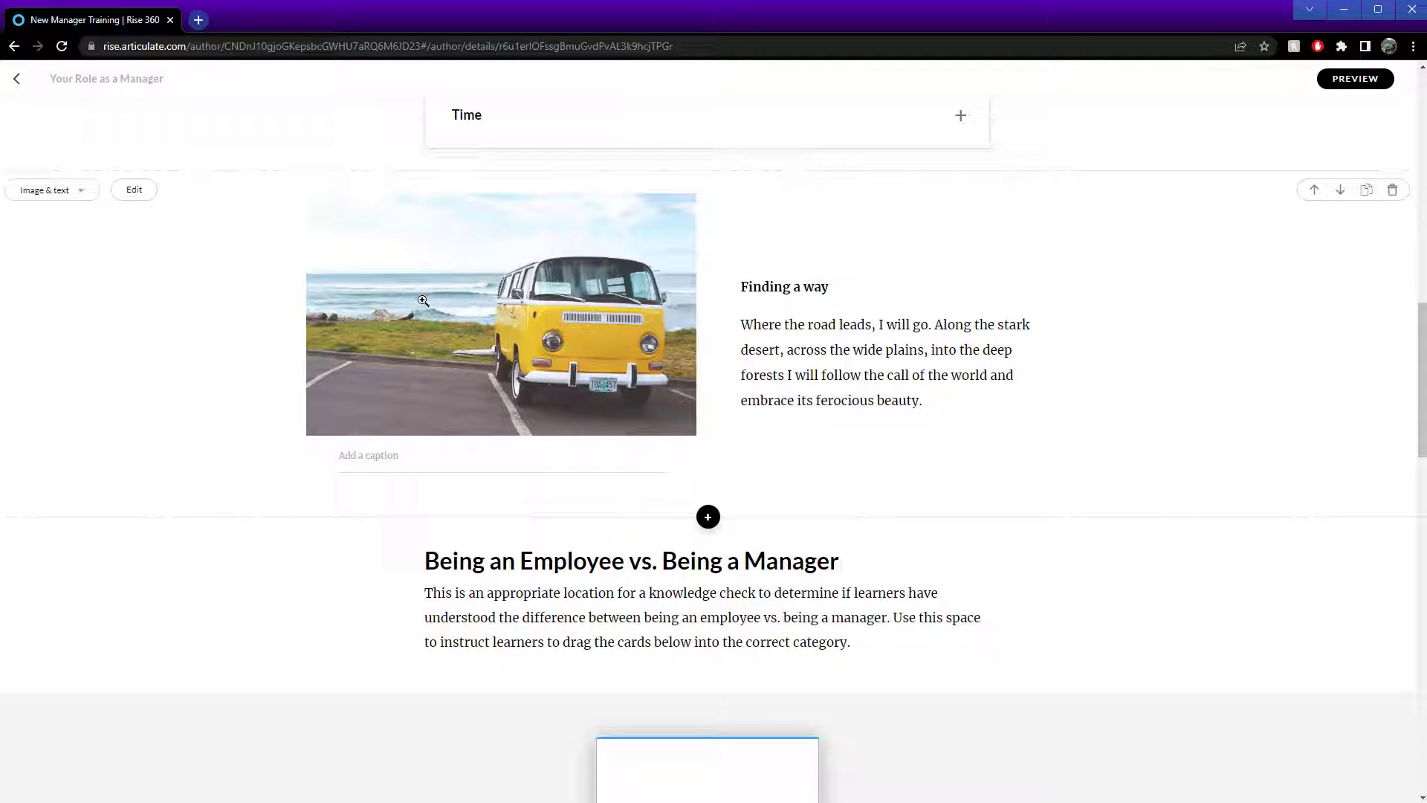
# - Replace the van photo in the image and text block with the anime-style portrait from the Pictures folder
pyautogui.click(133, 191)
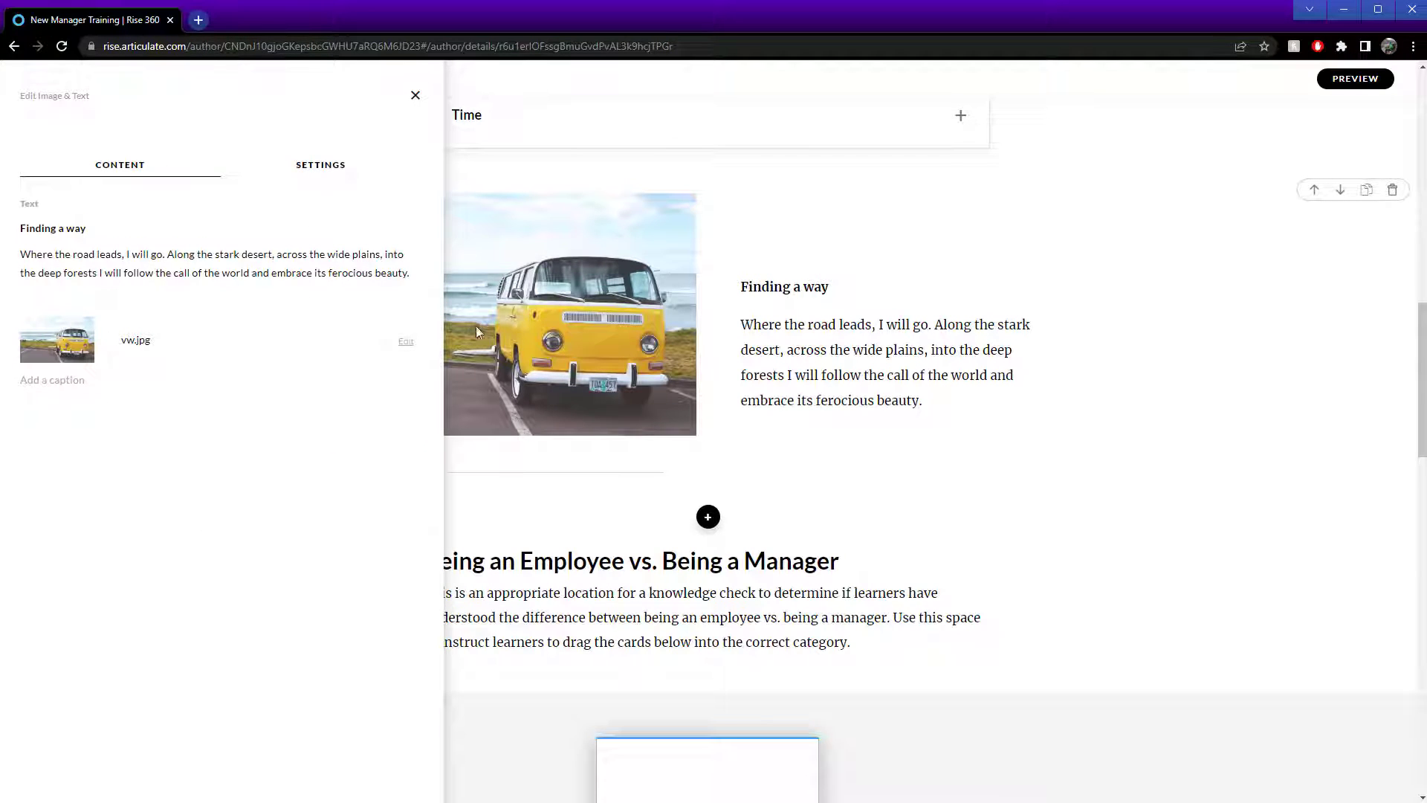
pyautogui.click(406, 344)
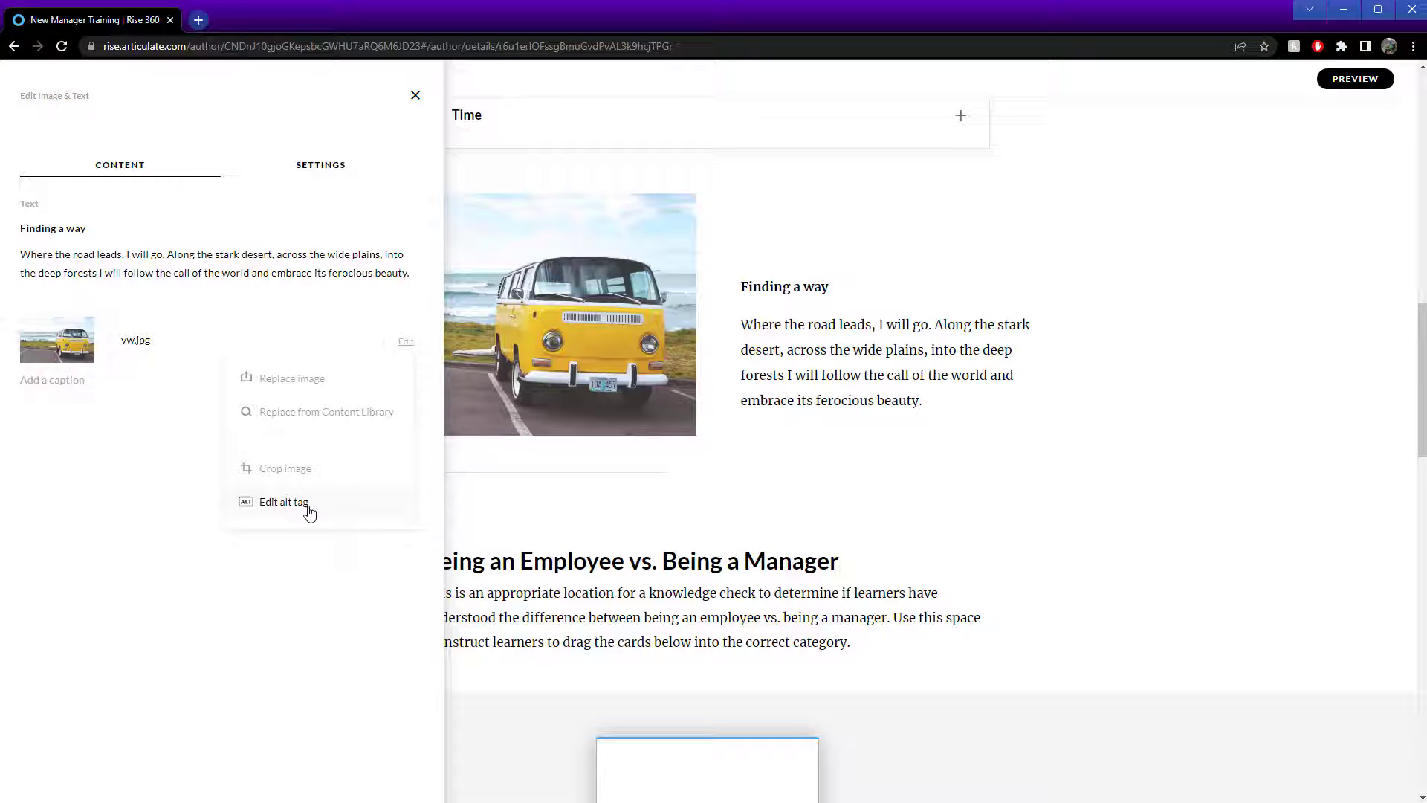
pyautogui.click(312, 383)
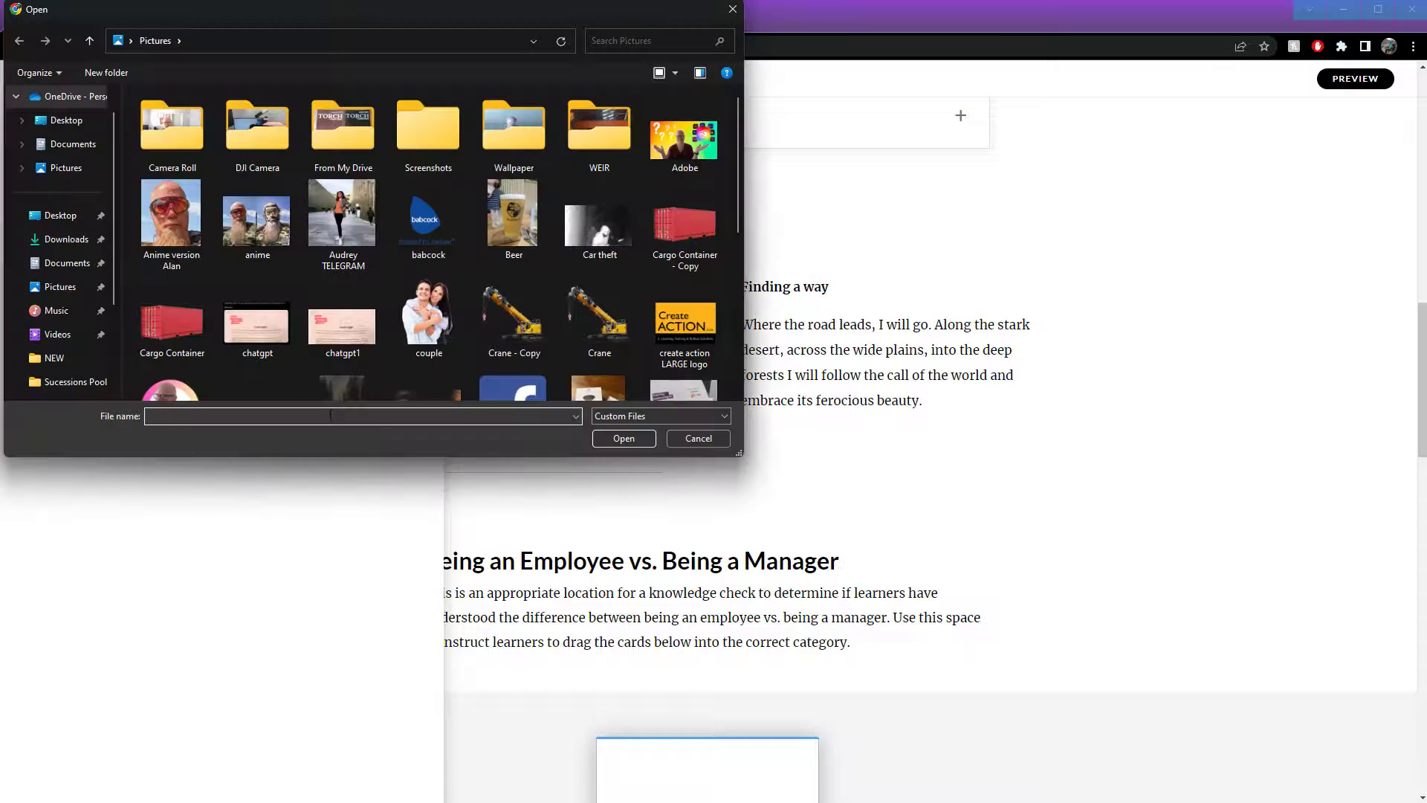
pyautogui.click(158, 217)
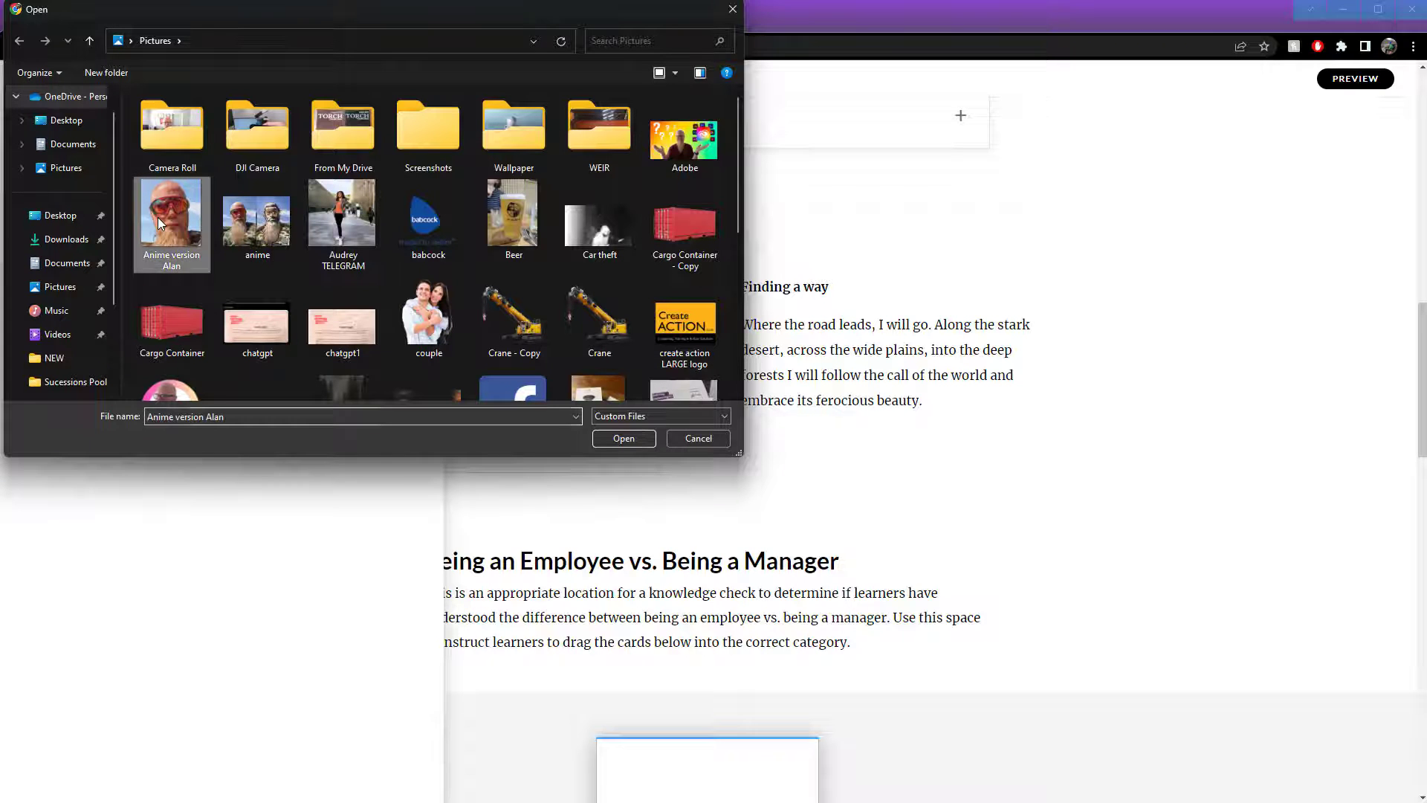
pyautogui.click(624, 438)
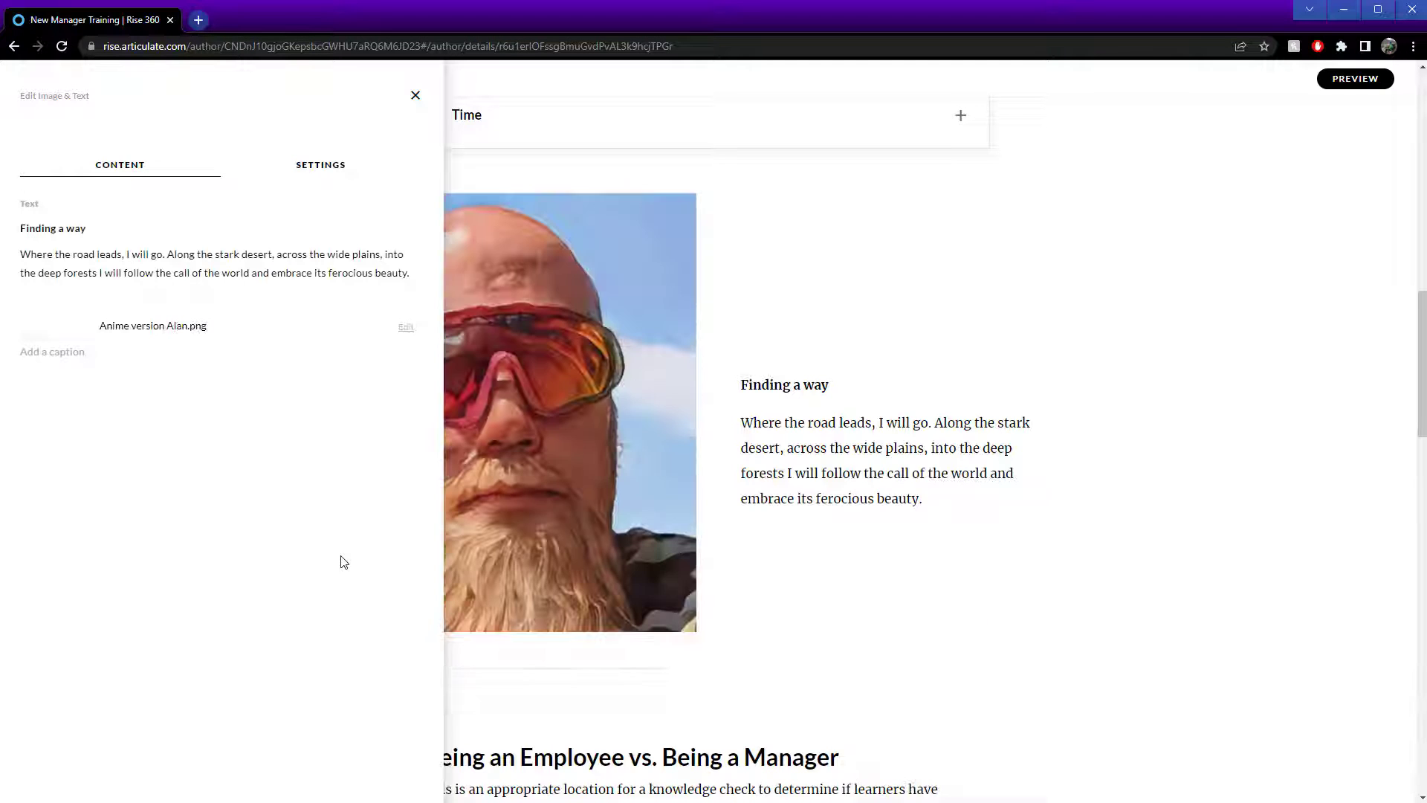
pyautogui.click(889, 632)
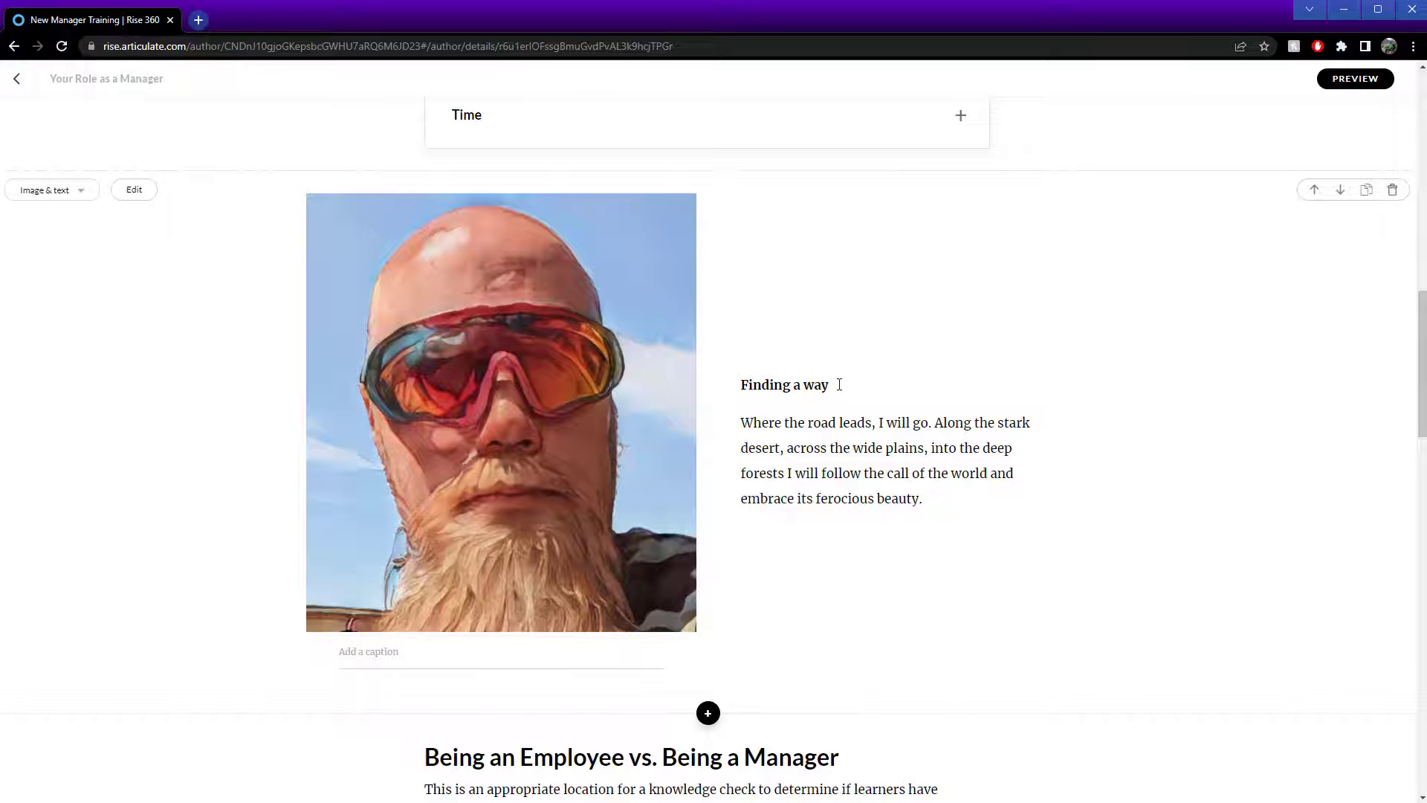
# - Change the image block's heading to the pictured person's first name followed by "here" and its body text to "Look at my sunglasses."
pyautogui.moveTo(839, 384); pyautogui.dragTo(734, 386)
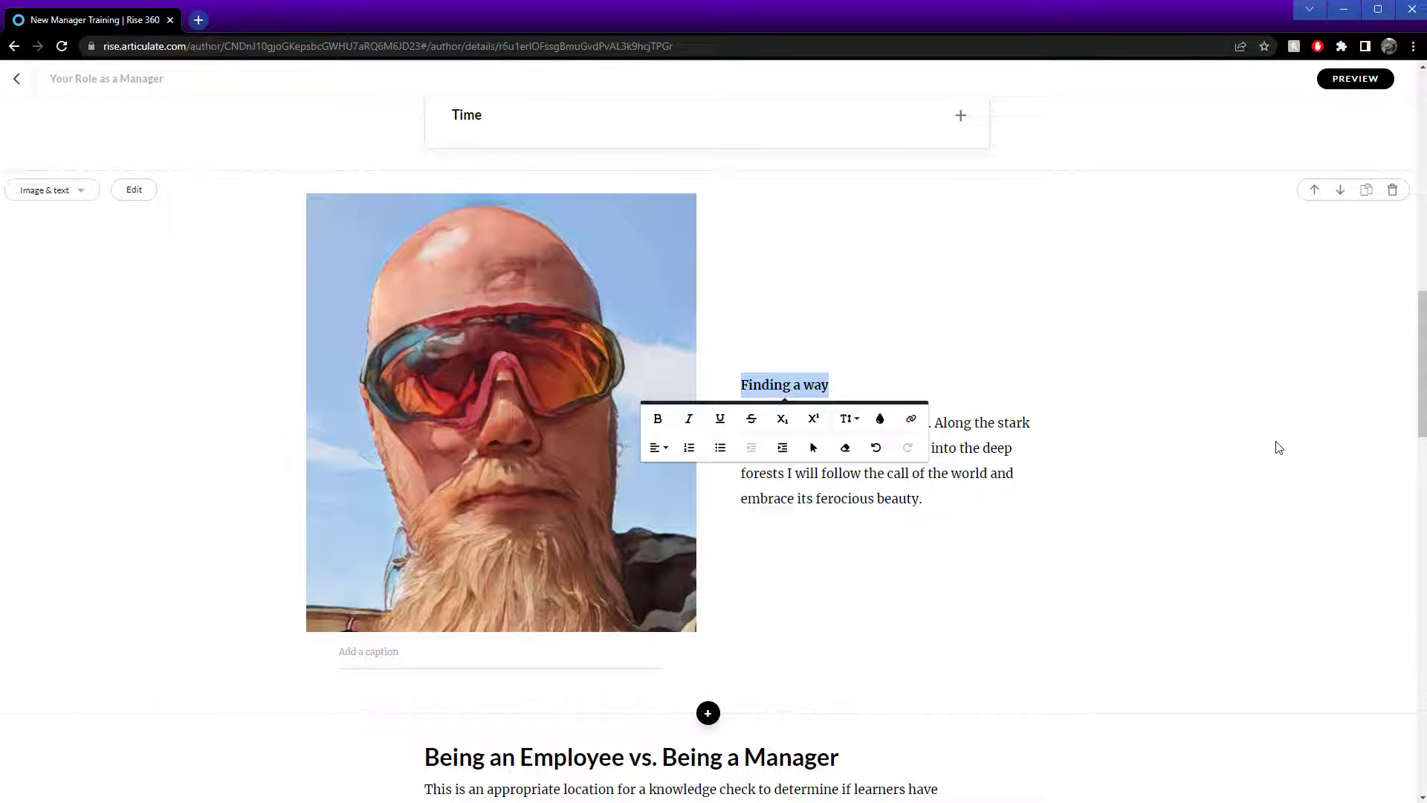
pyautogui.click(1079, 525)
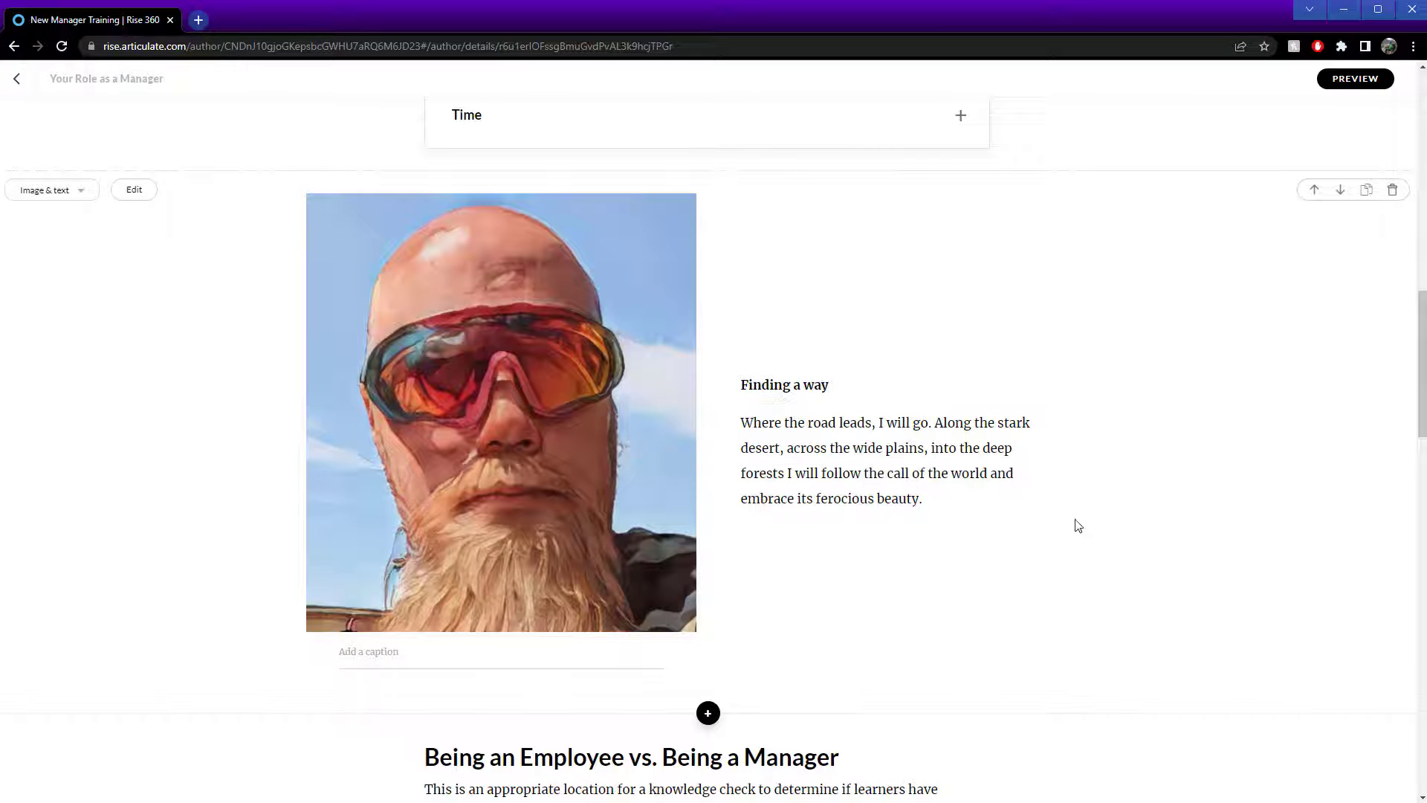
pyautogui.moveTo(832, 383); pyautogui.dragTo(736, 388)
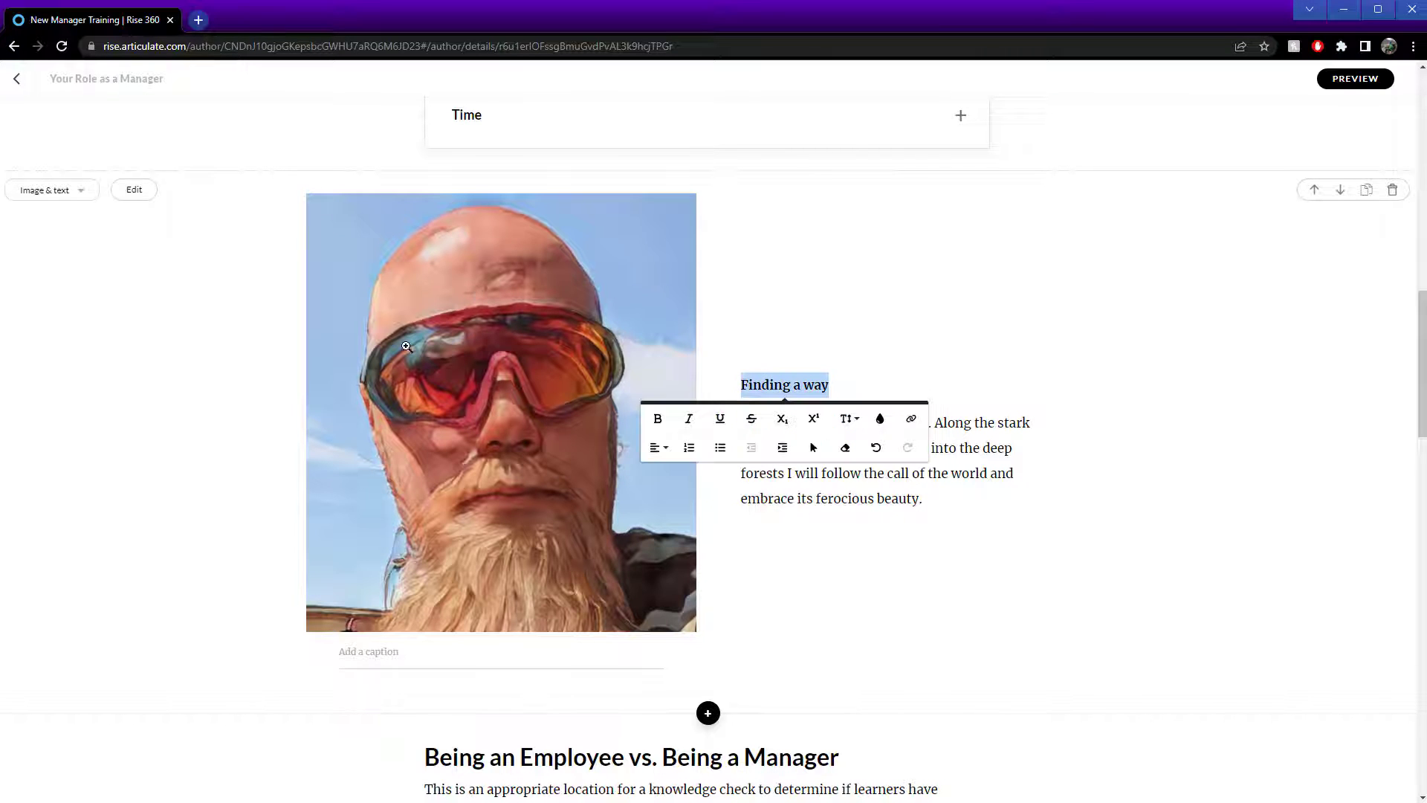
pyautogui.click(897, 593)
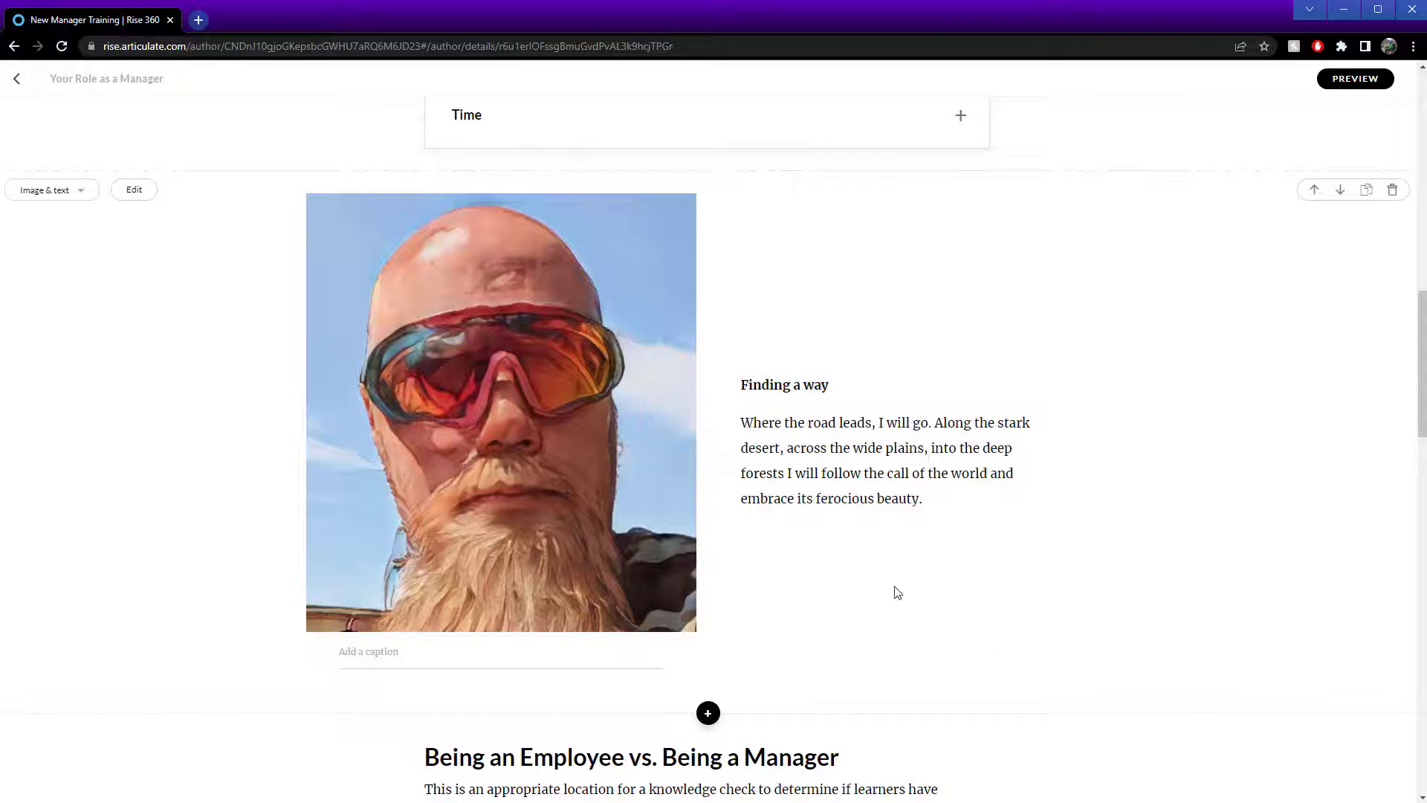
pyautogui.tripleClick(845, 388)
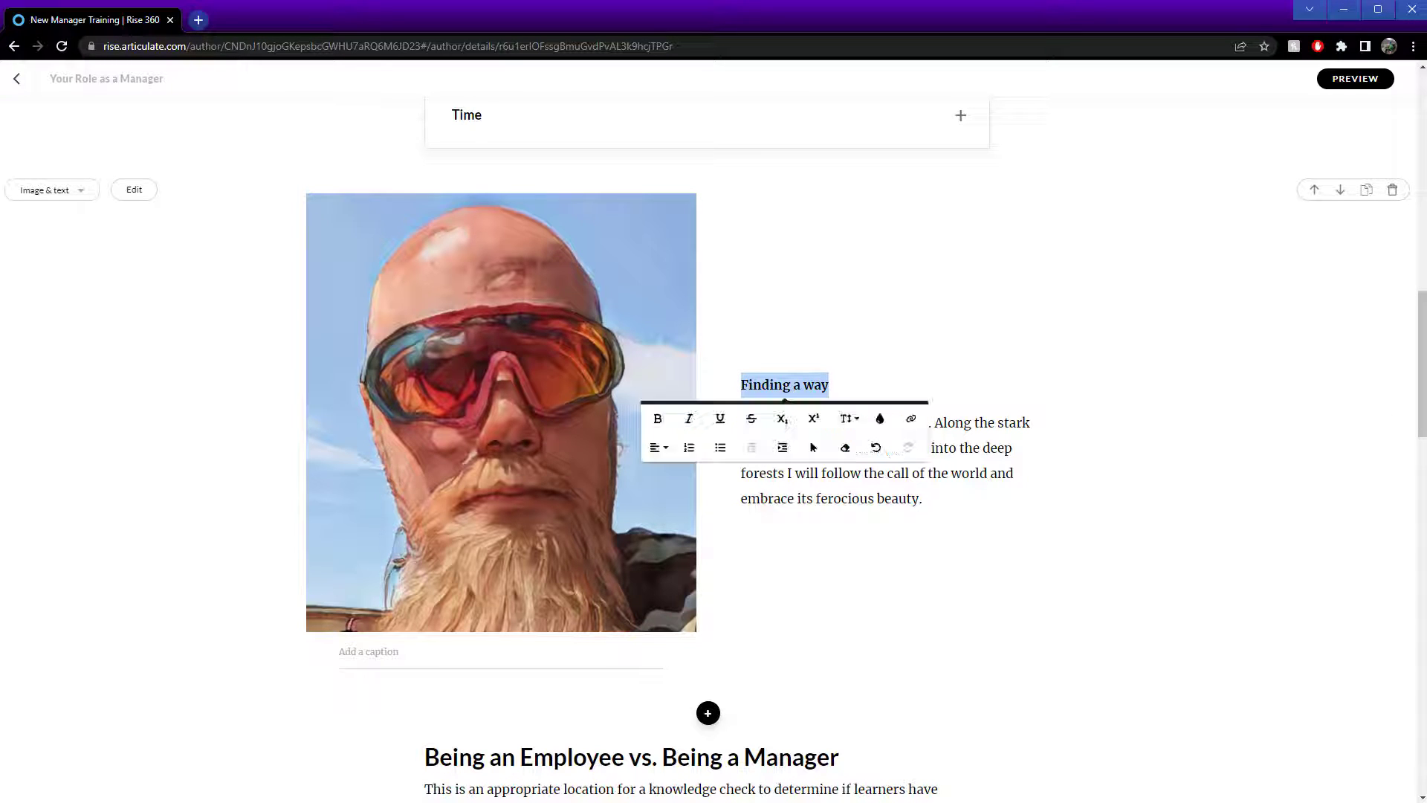
pyautogui.write('Alan')
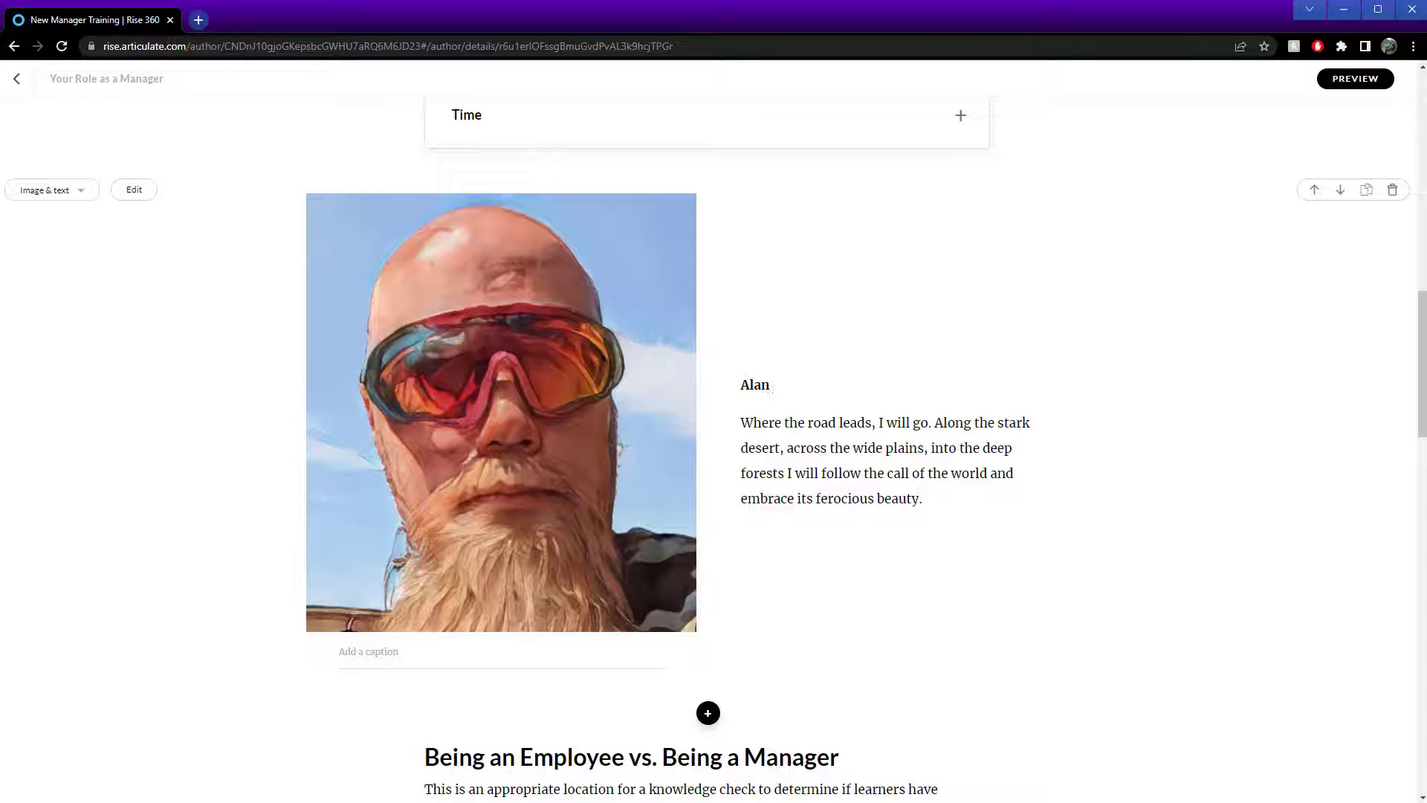
pyautogui.press('Return')
pyautogui.write('h')
pyautogui.press('BackSpace')
pyautogui.write('here')
pyautogui.moveTo(927, 499); pyautogui.dragTo(691, 417)
pyautogui.write('Look at my sunglasses.')
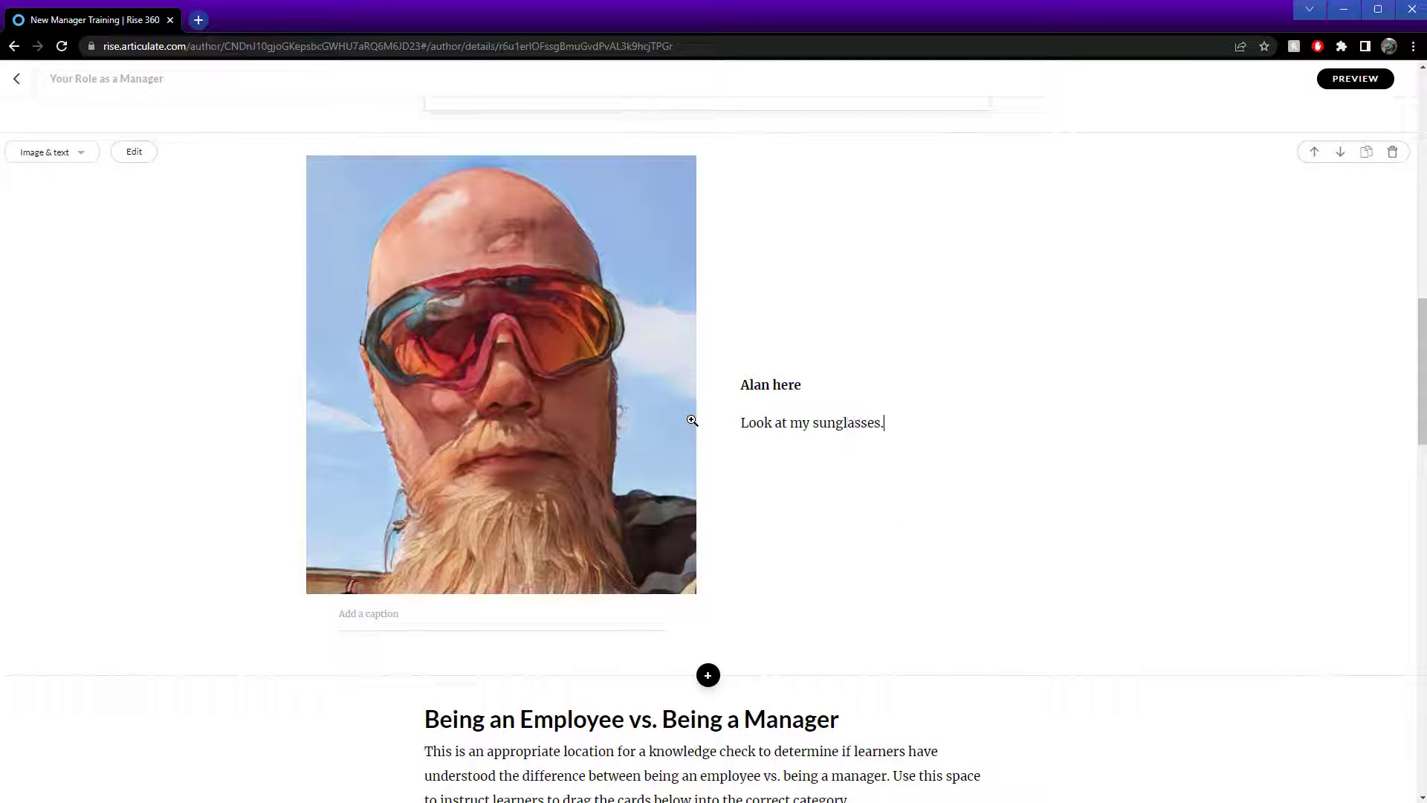
# - Open the sorting activity below "Being an Employee vs. Being a Manager", examine its category items, and close the editor
pyautogui.scroll(-2, 1029, 576)
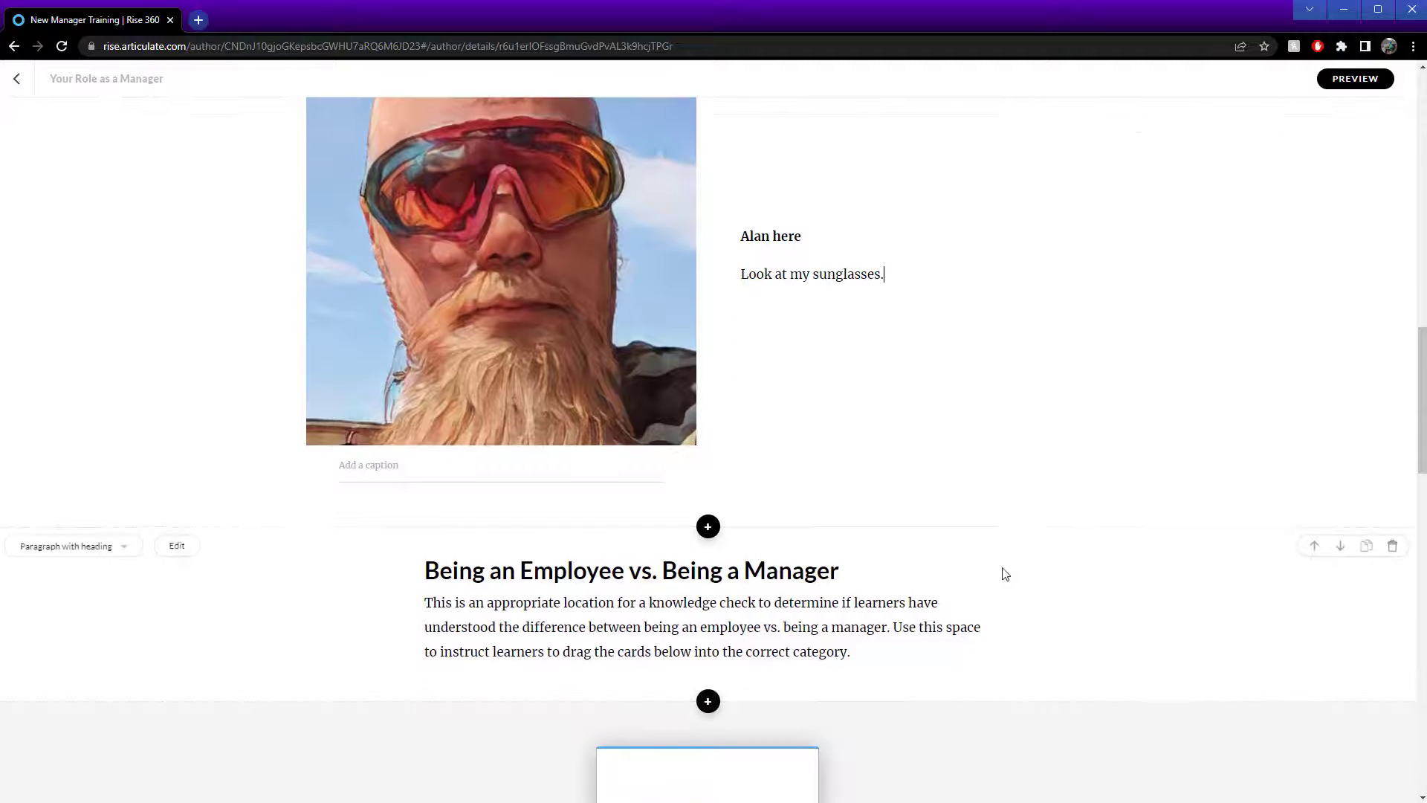
pyautogui.scroll(2, 1003, 570)
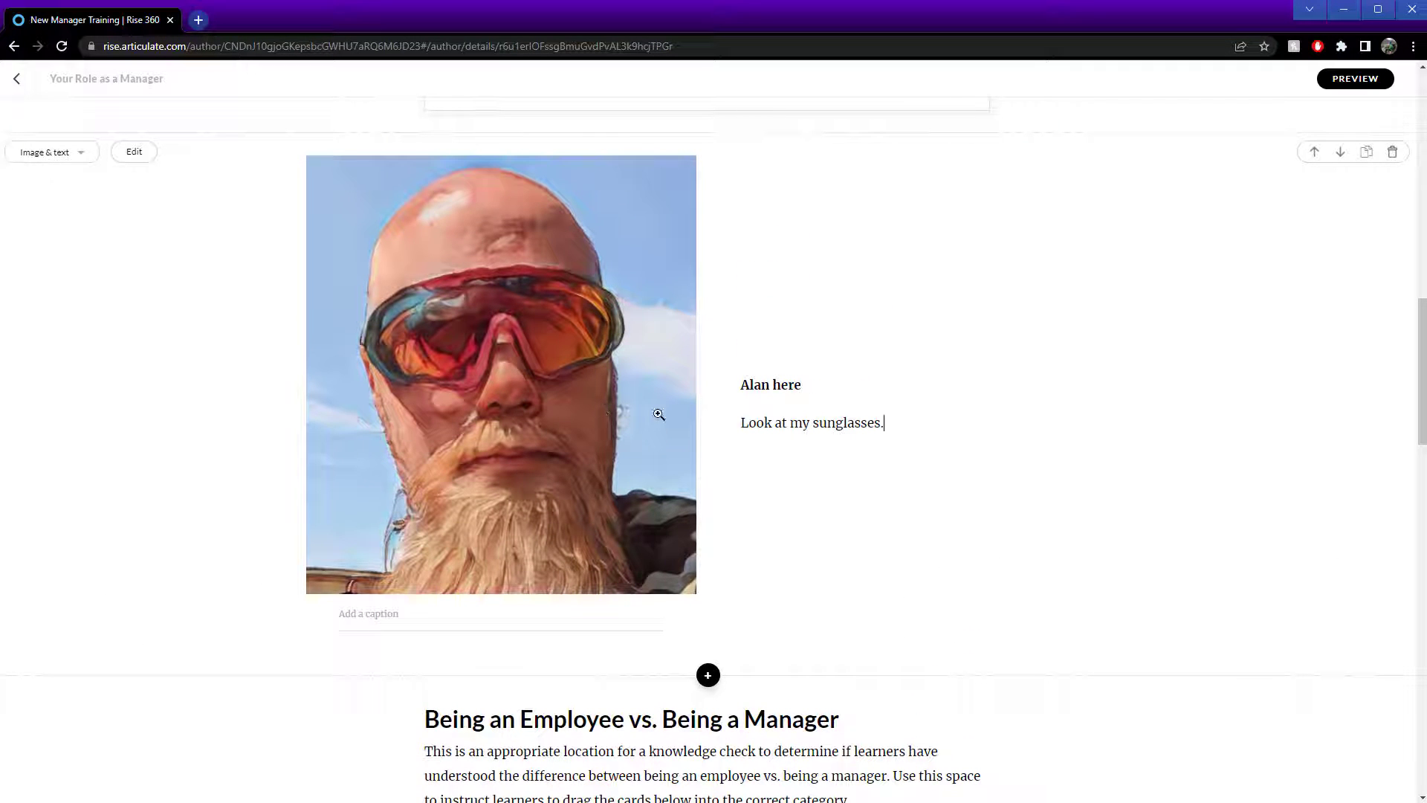
pyautogui.scroll(-7, 1048, 453)
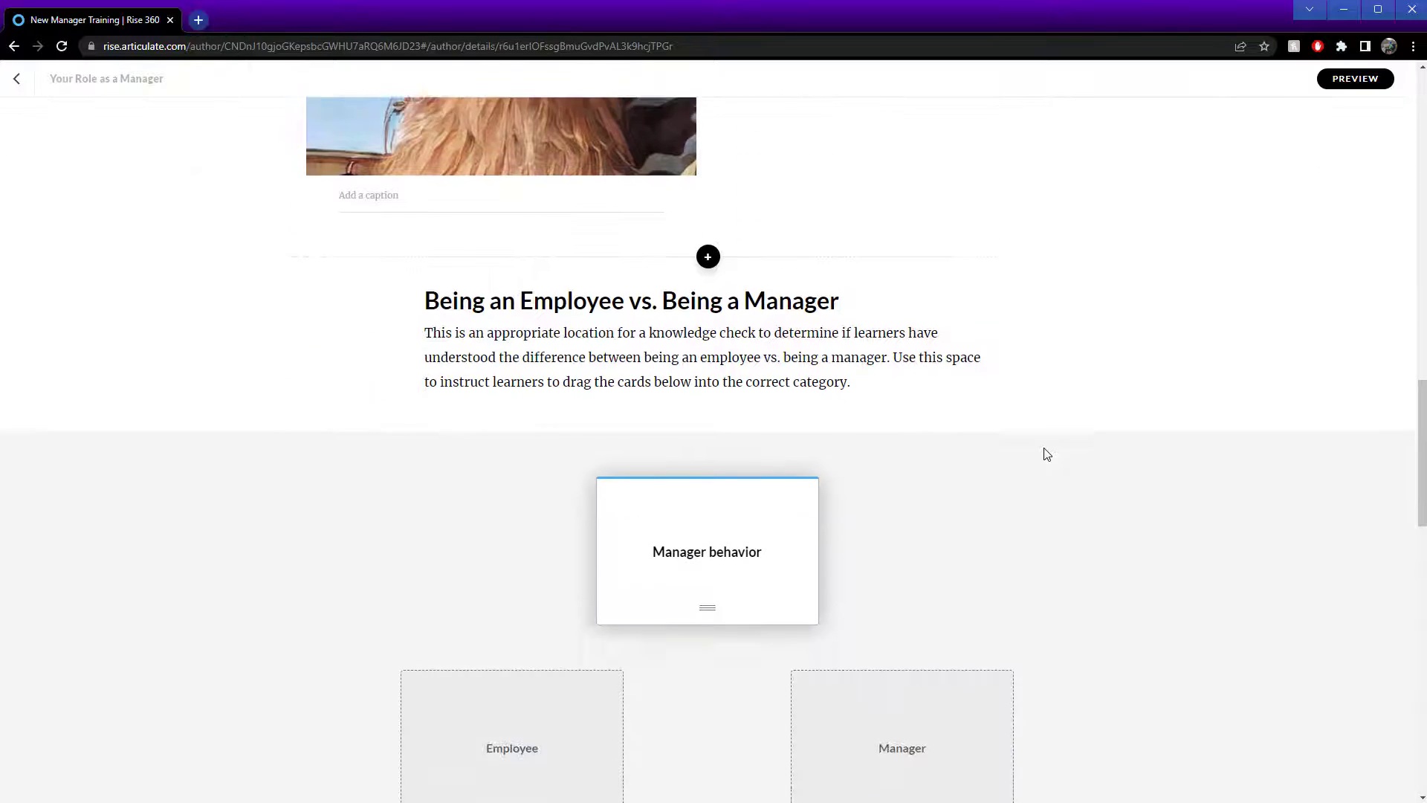
pyautogui.scroll(1, 934, 309)
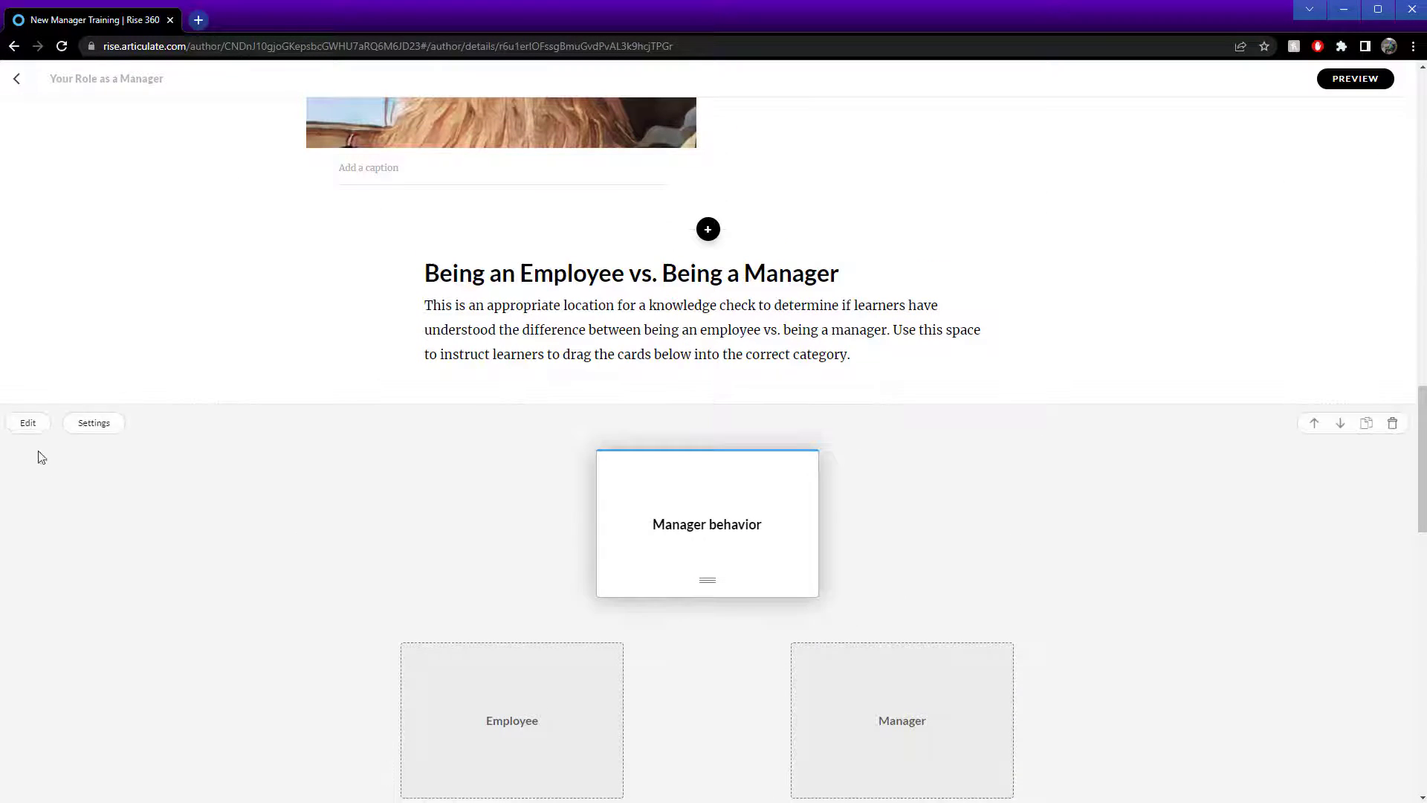
pyautogui.scroll(-1, 414, 519)
pyautogui.click(27, 348)
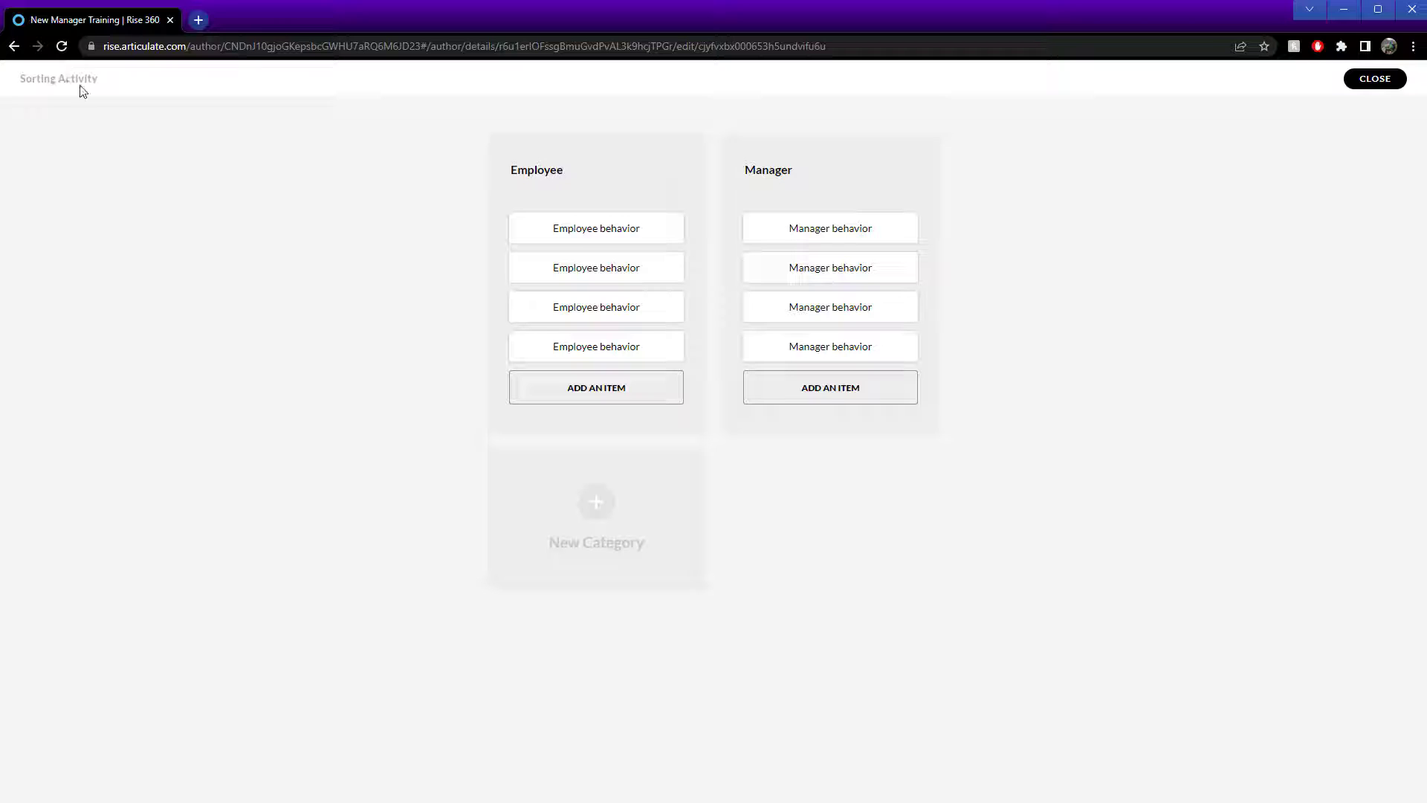
pyautogui.moveTo(99, 84); pyautogui.dragTo(20, 84)
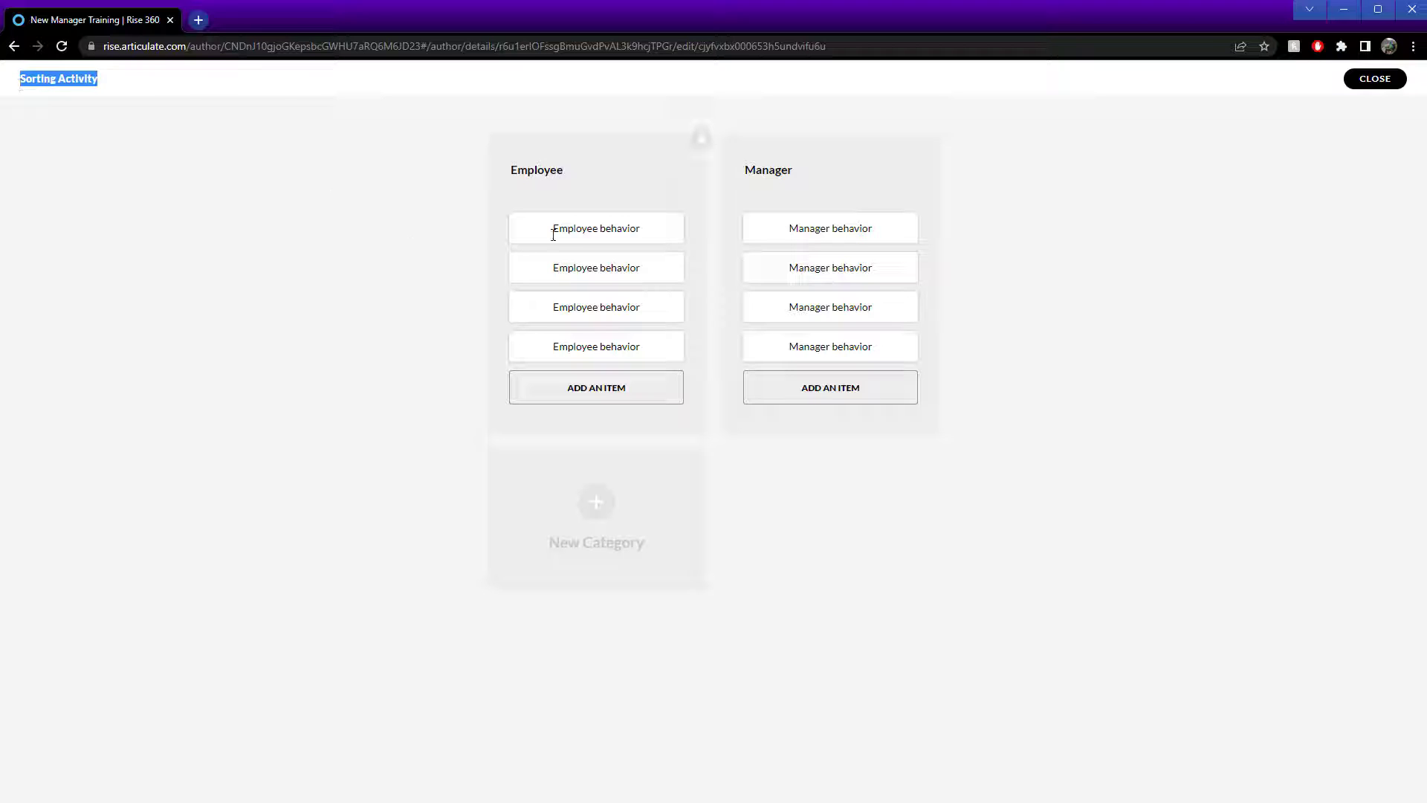
pyautogui.tripleClick(621, 229)
pyautogui.tripleClick(623, 268)
pyautogui.tripleClick(622, 309)
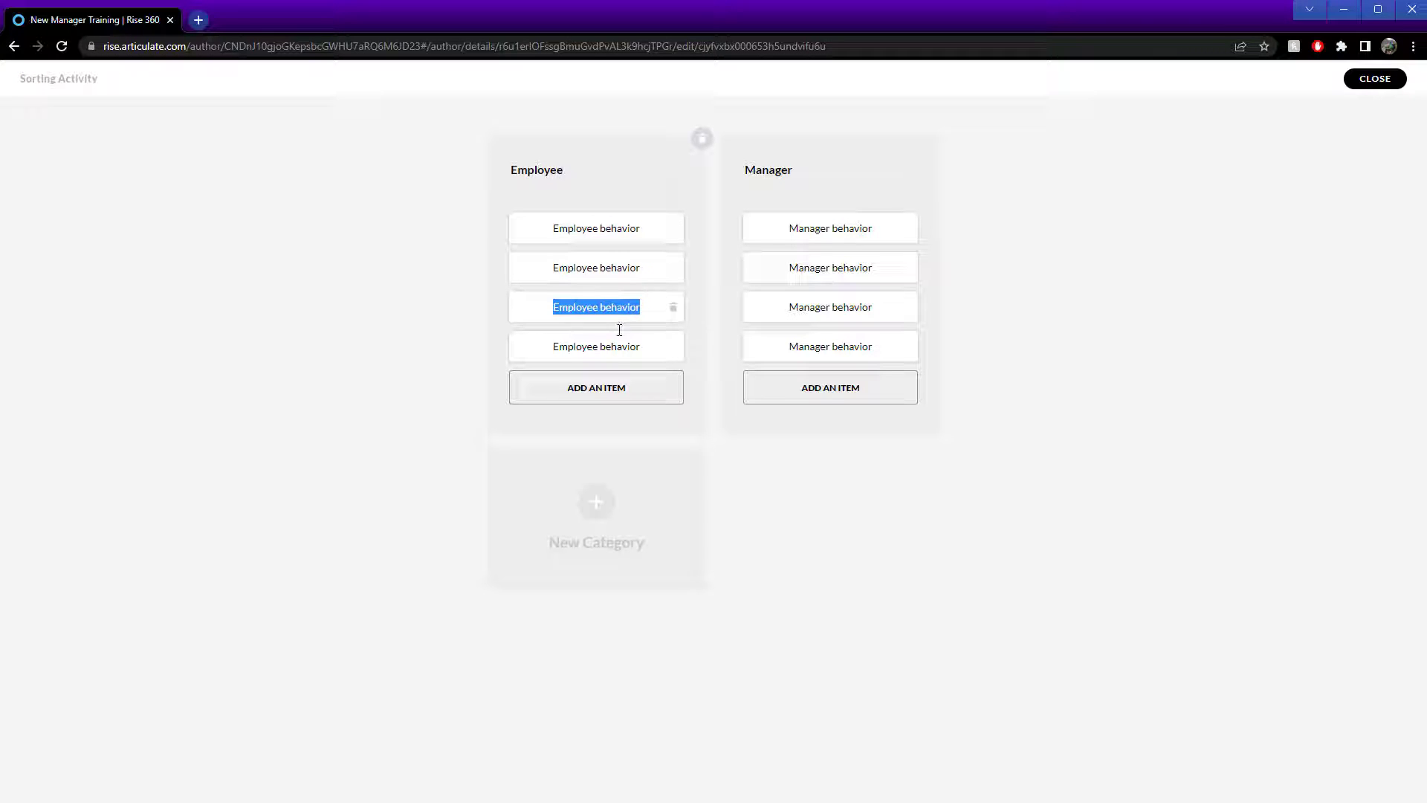
pyautogui.tripleClick(612, 346)
pyautogui.tripleClick(793, 227)
pyautogui.tripleClick(803, 268)
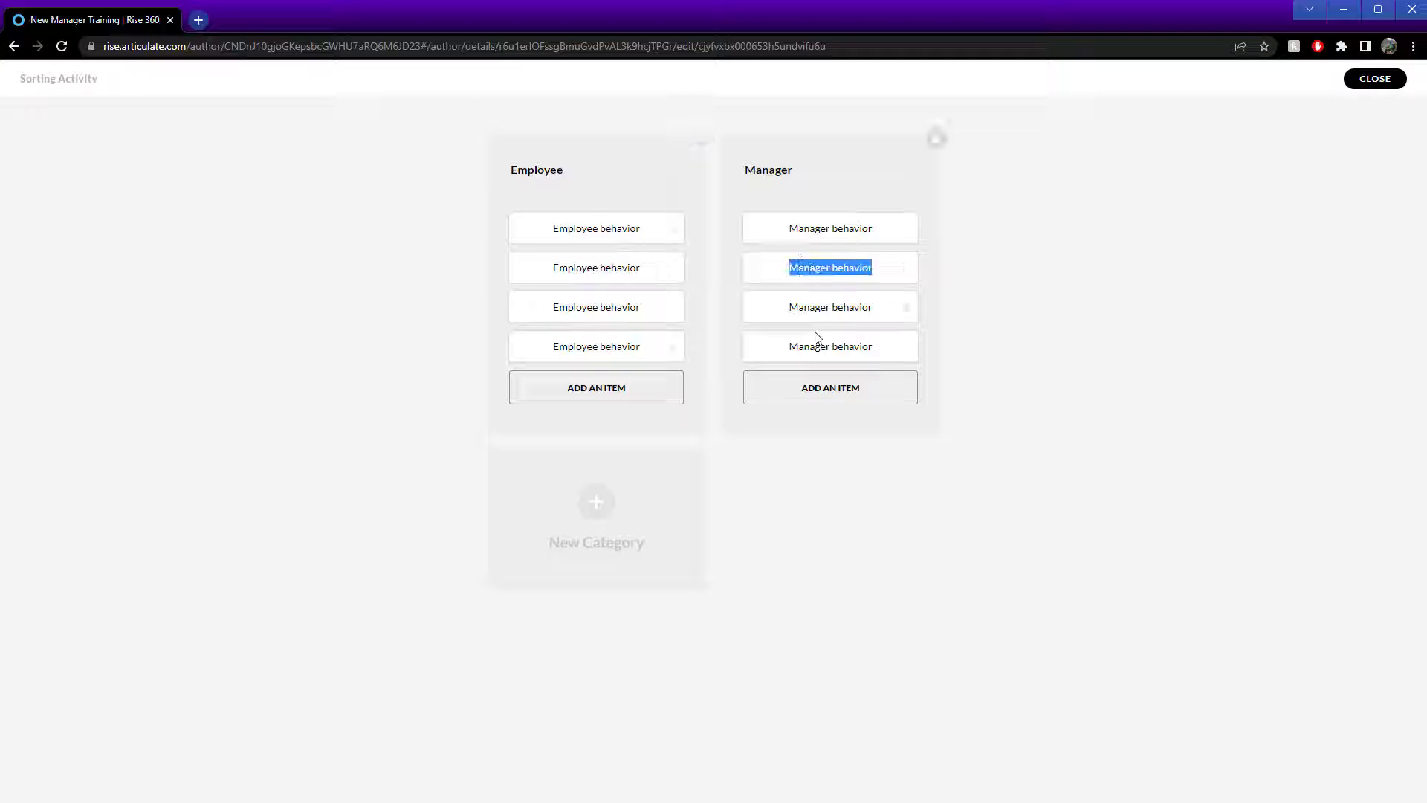
pyautogui.tripleClick(818, 307)
pyautogui.click(1372, 79)
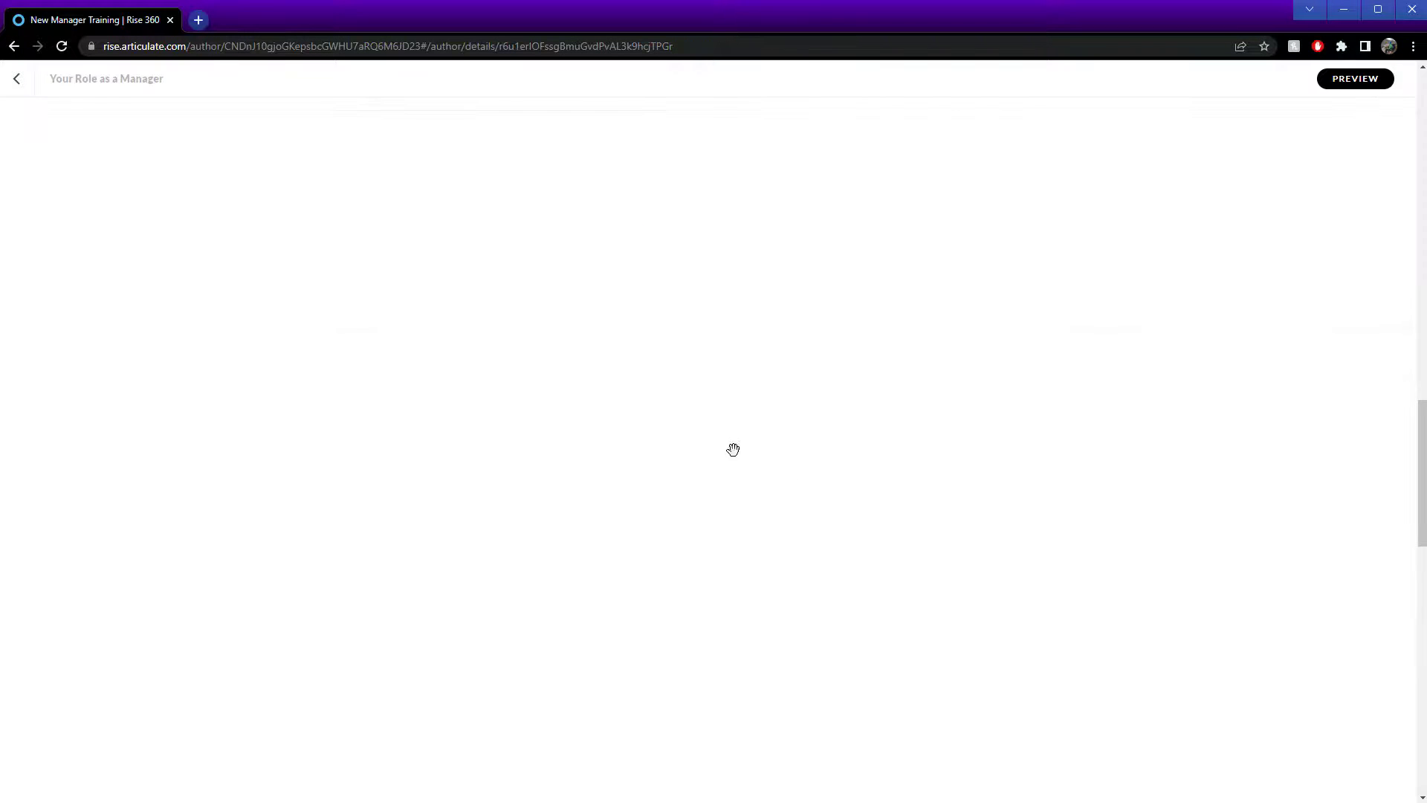
# - Test the sorting activity by dropping "Manager behavior" cards on the Manager, Employee and again the Manager category
pyautogui.scroll(-1, 780, 473)
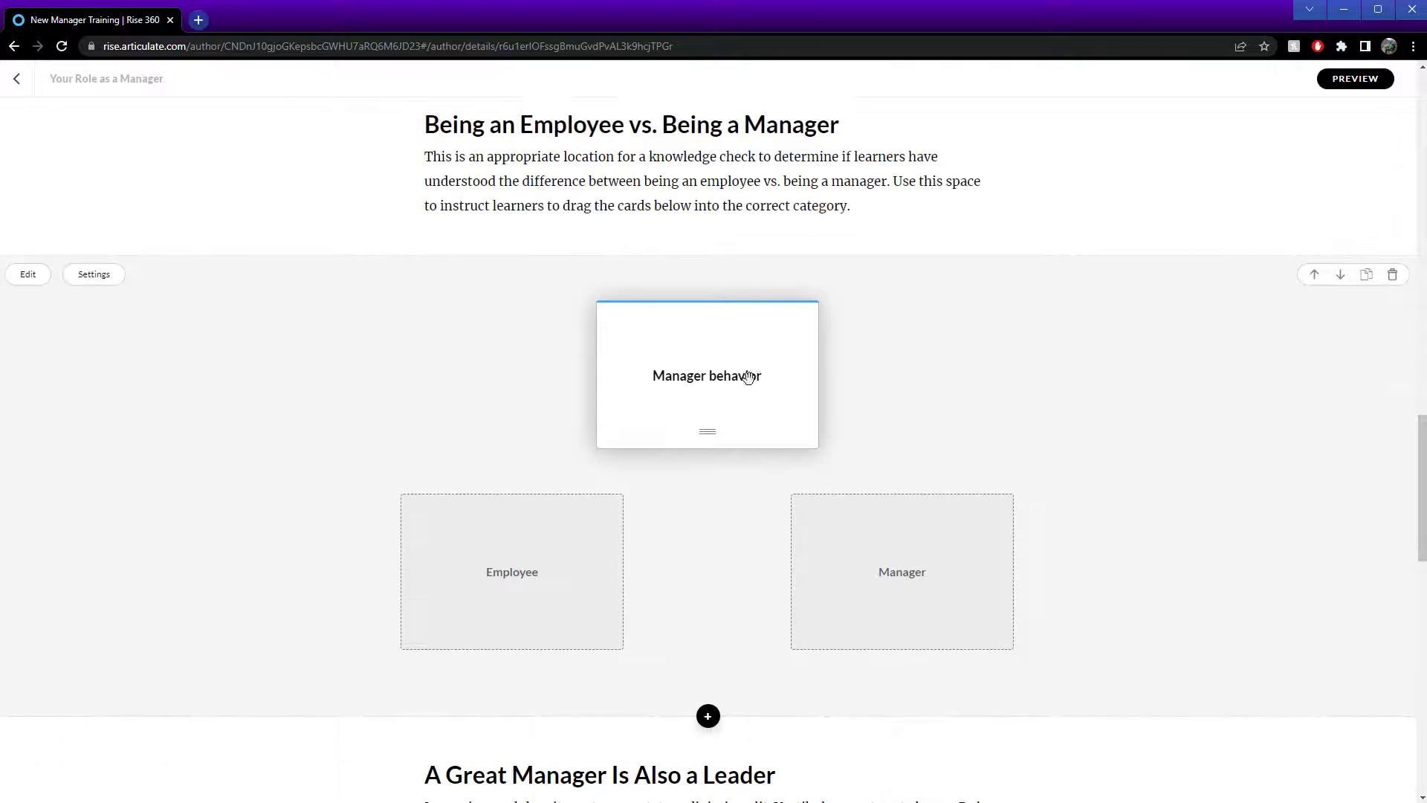
pyautogui.moveTo(734, 375); pyautogui.dragTo(834, 491)
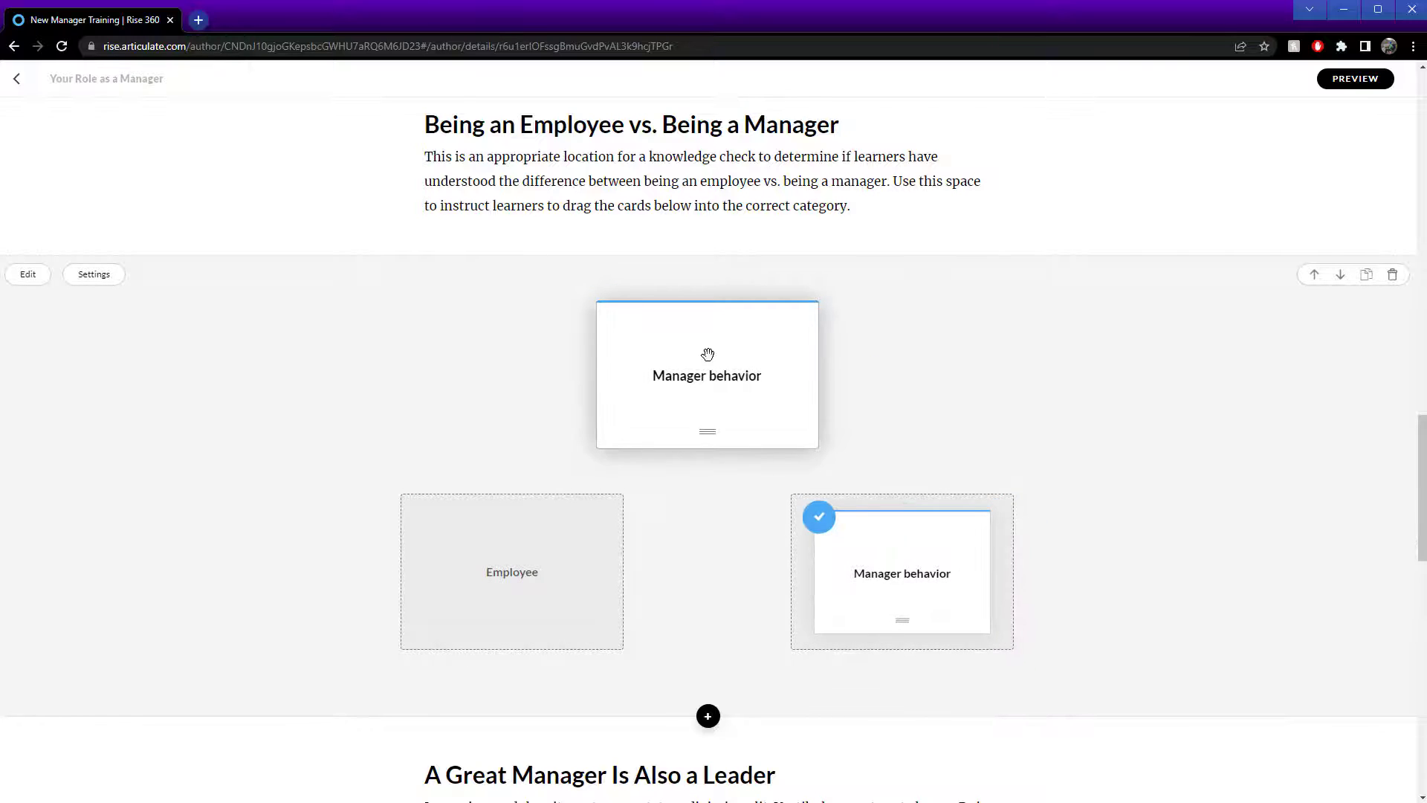
pyautogui.moveTo(707, 356); pyautogui.dragTo(487, 535)
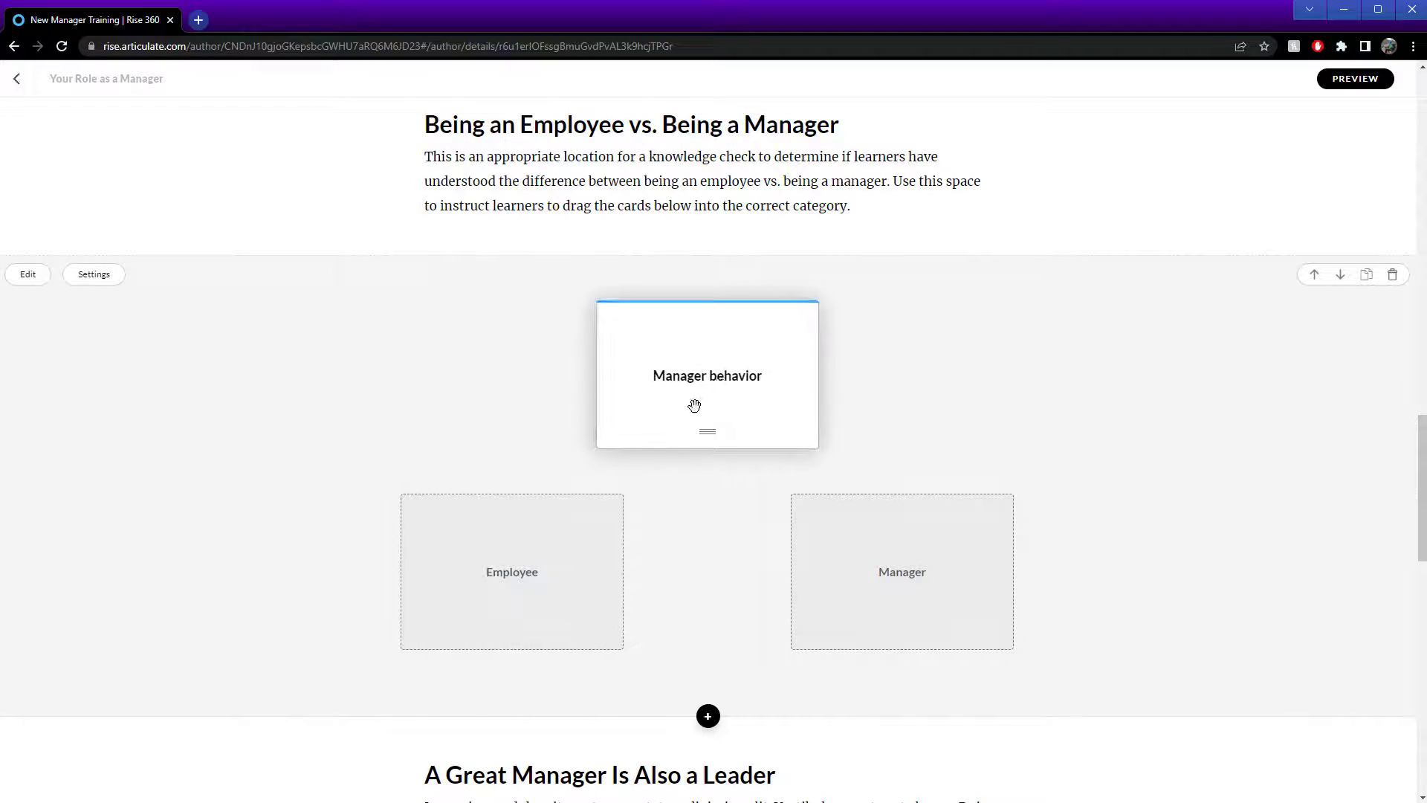
pyautogui.moveTo(694, 405); pyautogui.dragTo(918, 565)
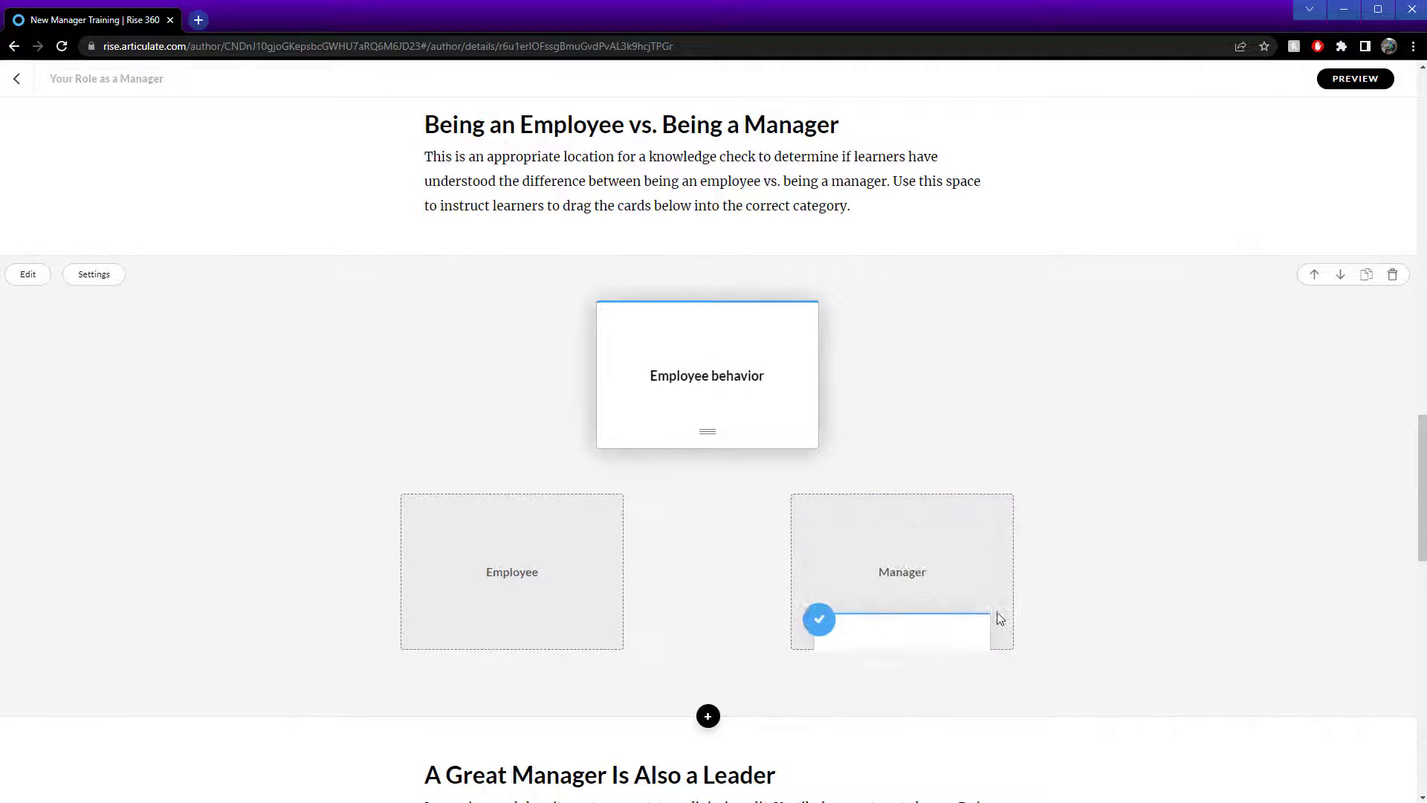
# - Reopen the sorting activity for editing and look through the item labels of the Employee and Manager categories
pyautogui.click(39, 282)
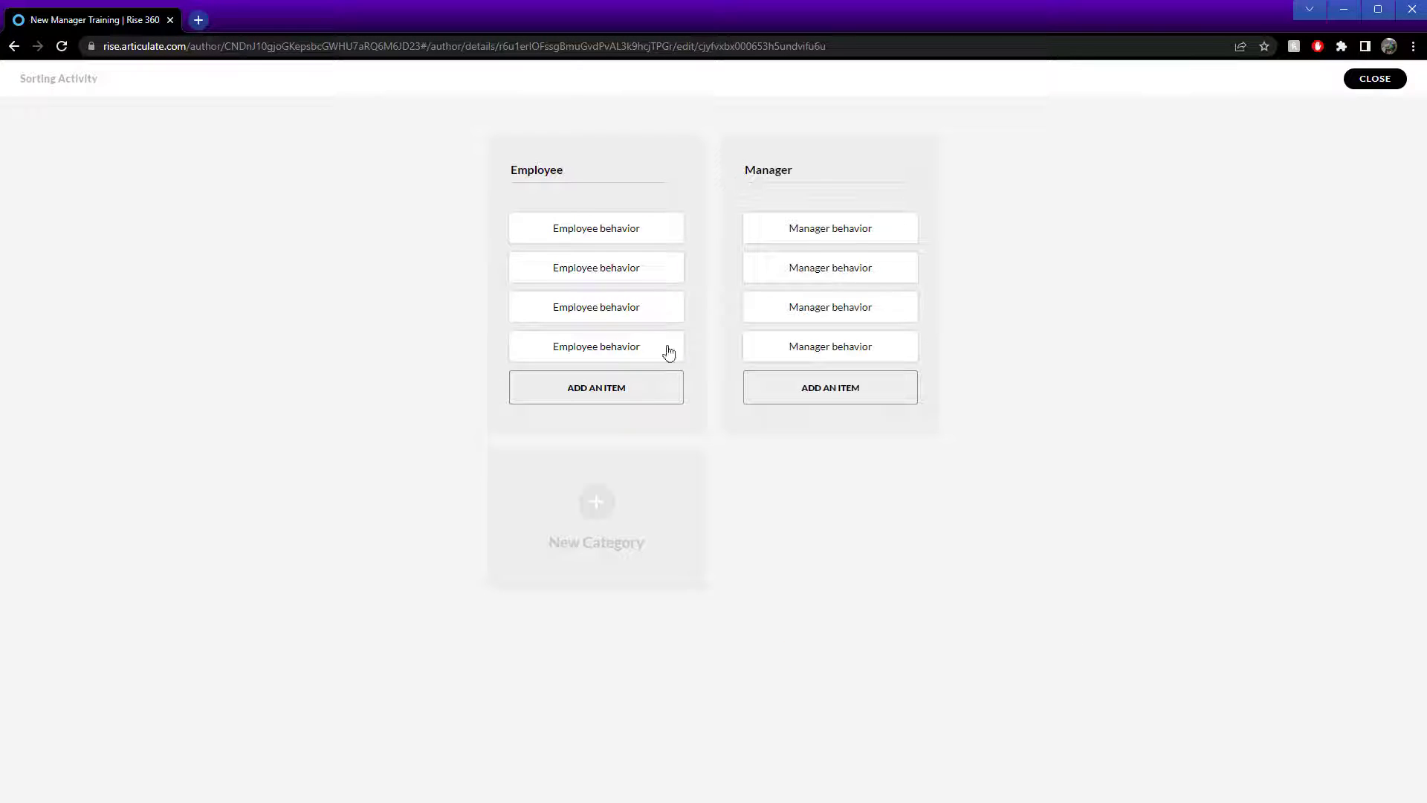
pyautogui.tripleClick(626, 222)
pyautogui.press('Tab')
pyautogui.press('Tab')
pyautogui.press('Tab')
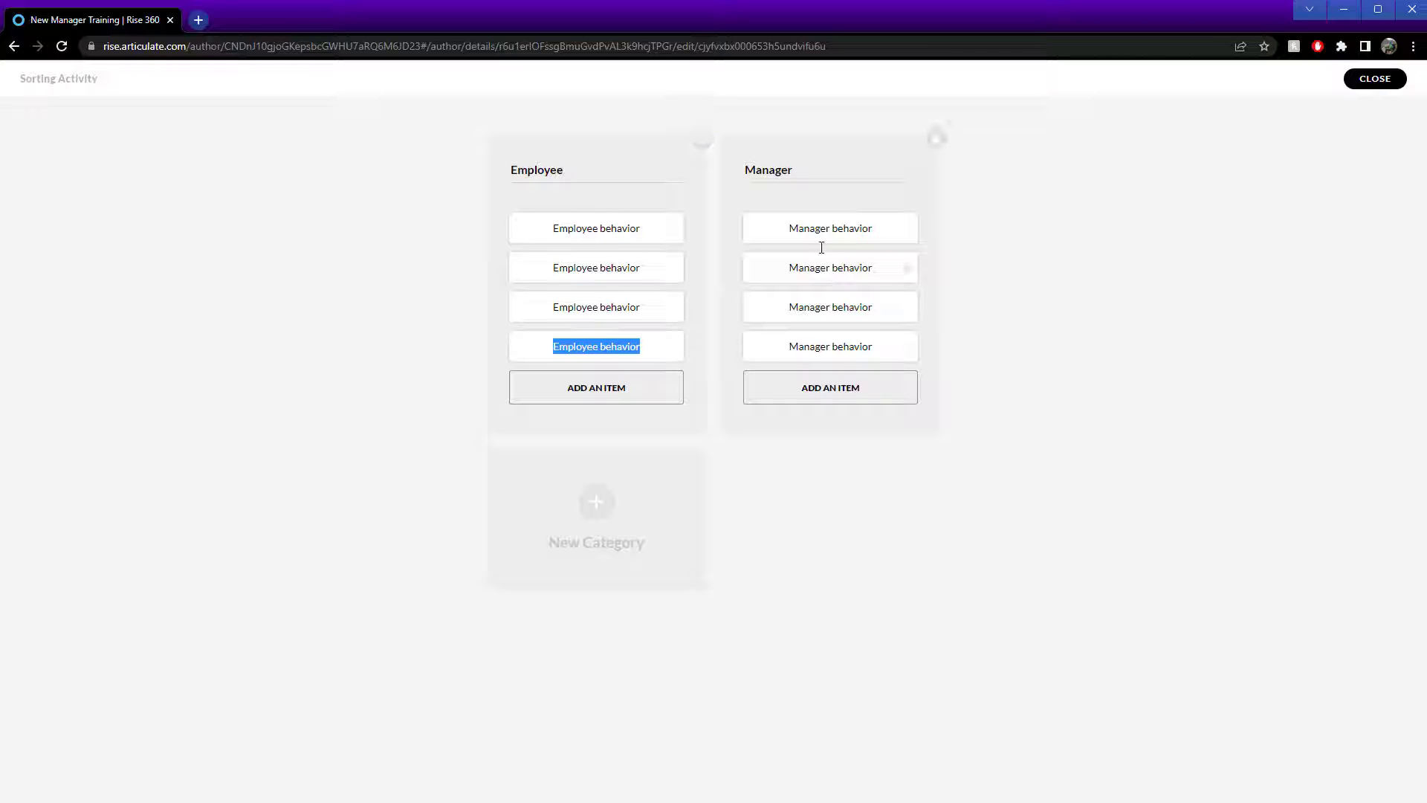
pyautogui.press('Tab')
pyautogui.press('Tab')
pyautogui.press('Tab')
pyautogui.press('Tab')
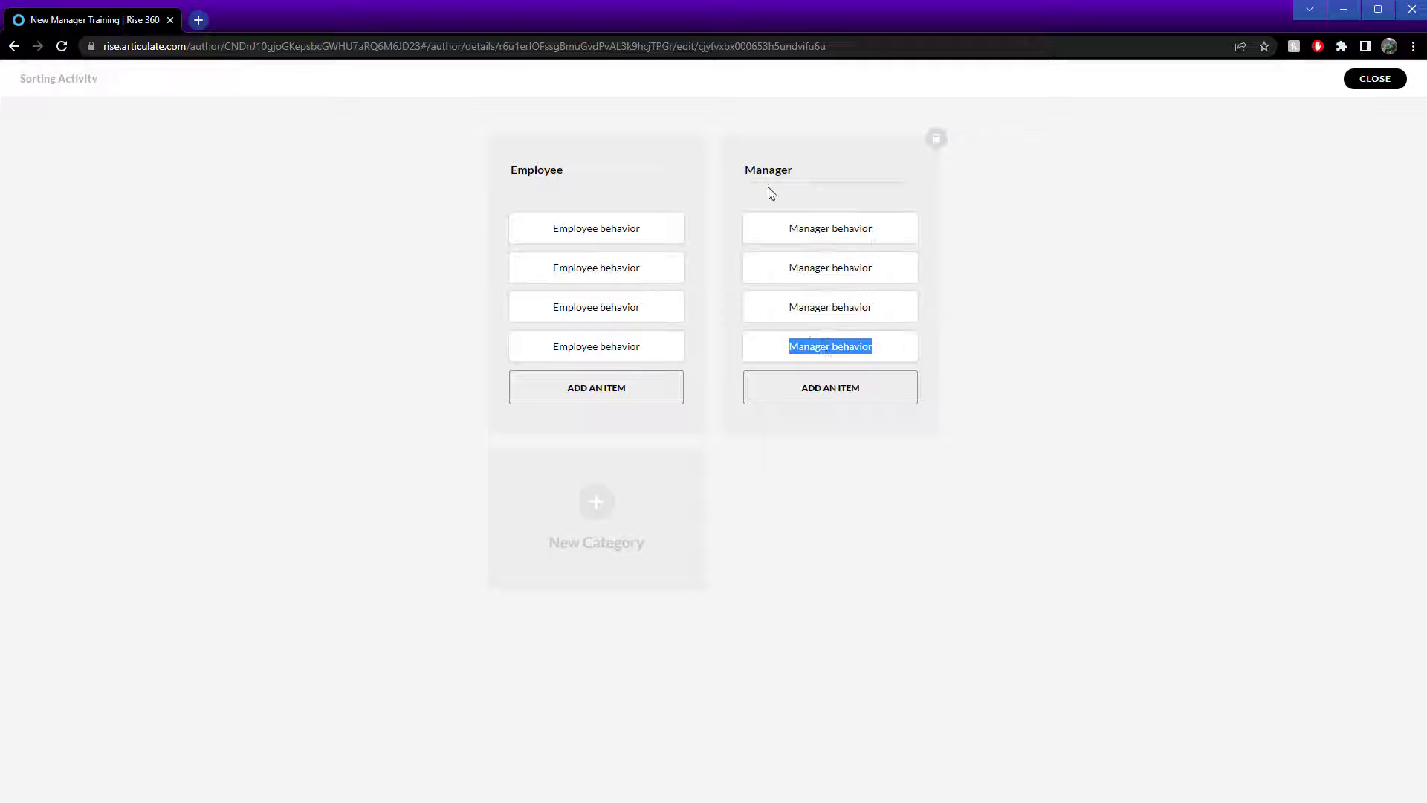
# - Rename the sorting activity's Employee category to Food and its Manager category to Drink
pyautogui.click(565, 170)
pyautogui.moveTo(577, 168); pyautogui.dragTo(478, 169)
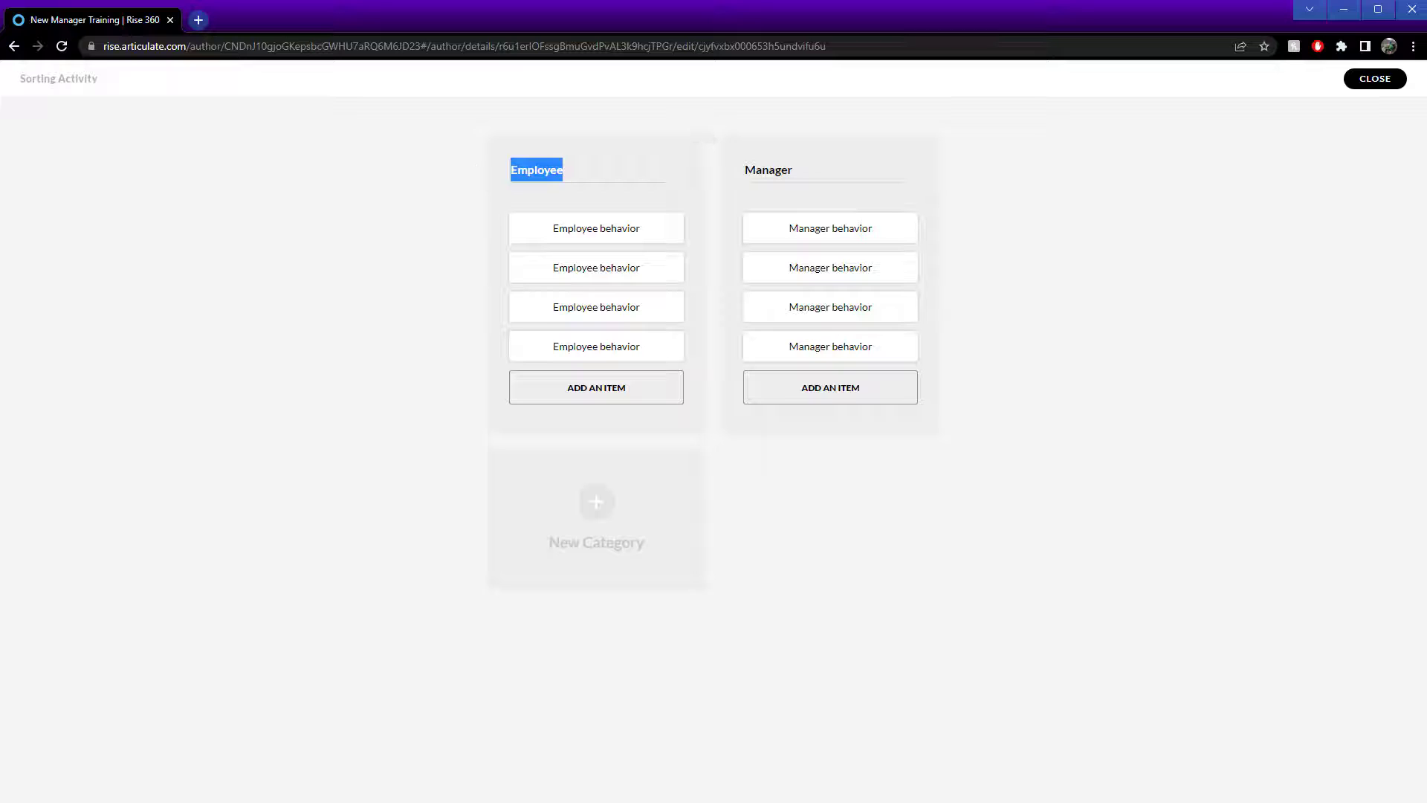
pyautogui.write('Cake')
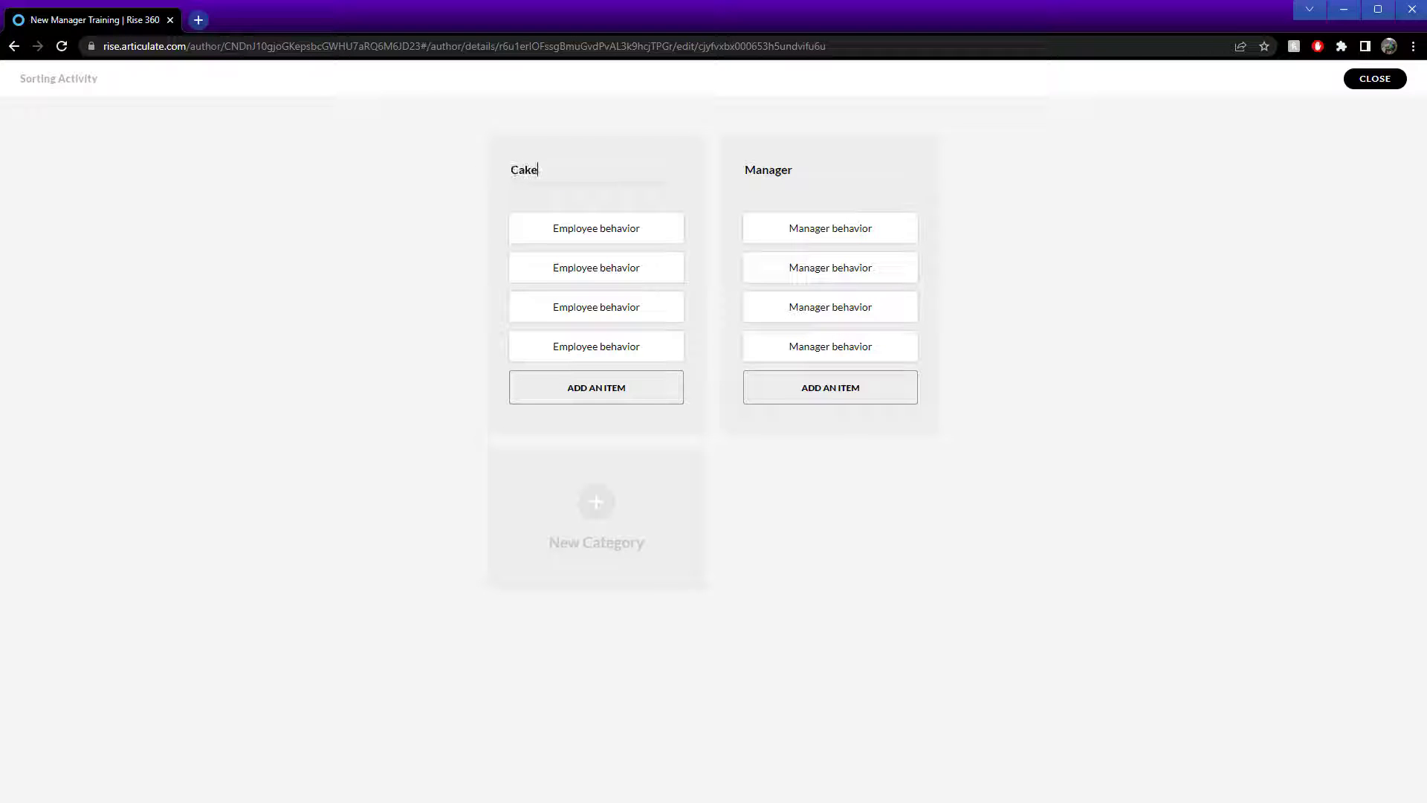
pyautogui.moveTo(545, 169); pyautogui.dragTo(414, 179)
pyautogui.write('Food')
pyautogui.doubleClick(815, 172)
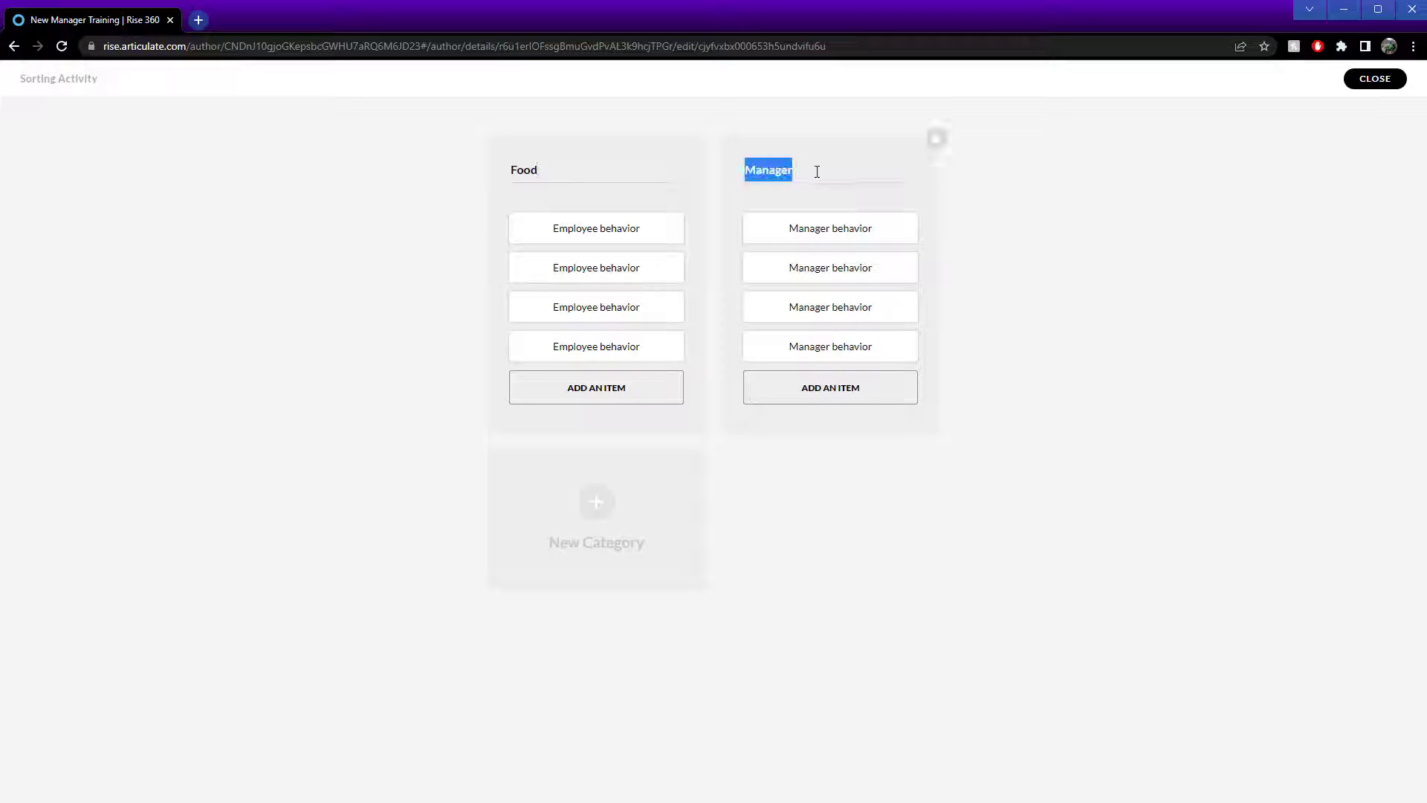
pyautogui.write('Drink')
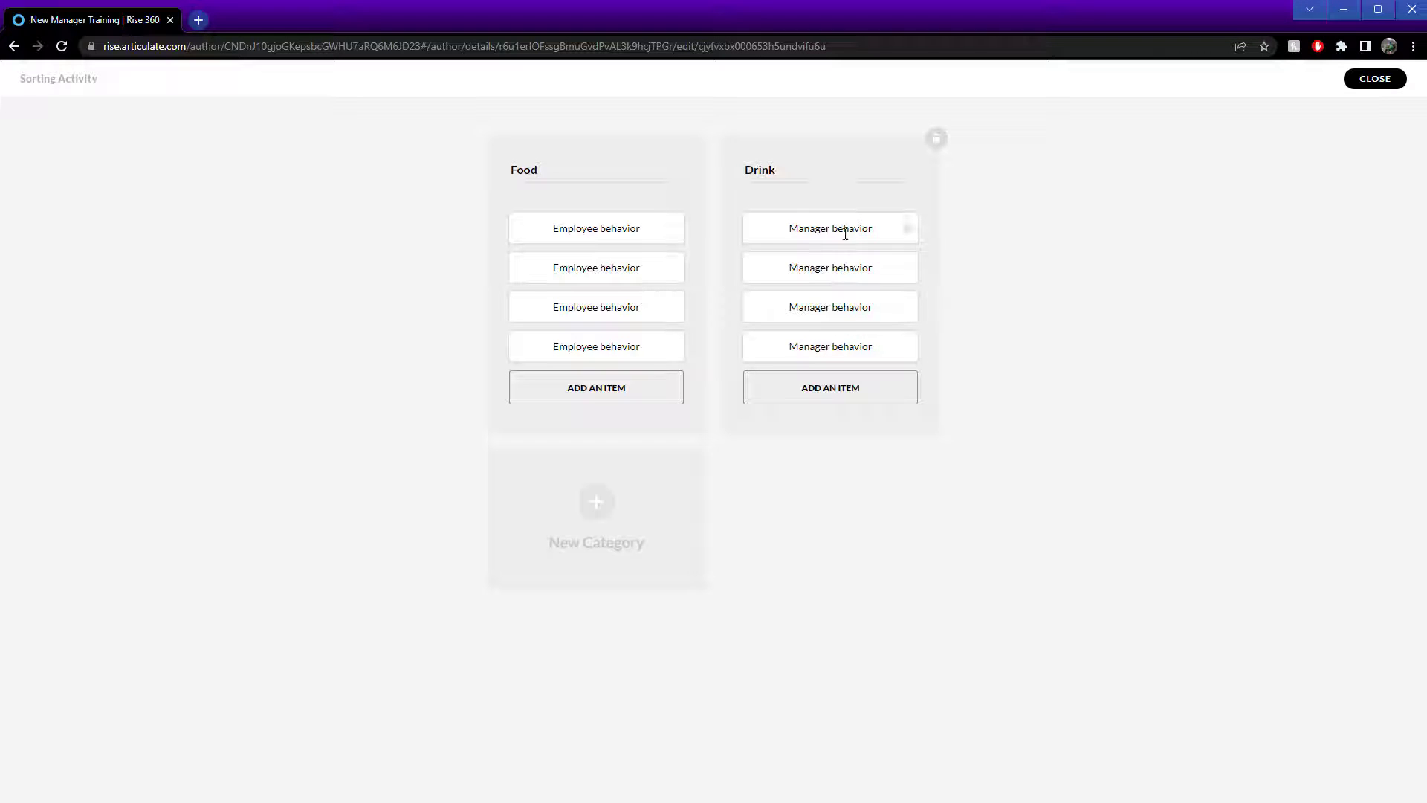
# - Replace the four items in the Drink category with Beer, Wine, Water and Pepsi
pyautogui.tripleClick(845, 233)
pyautogui.write('Beer')
pyautogui.tripleClick(901, 269)
pyautogui.write('Wine')
pyautogui.tripleClick(903, 308)
pyautogui.write('Water')
pyautogui.tripleClick(885, 346)
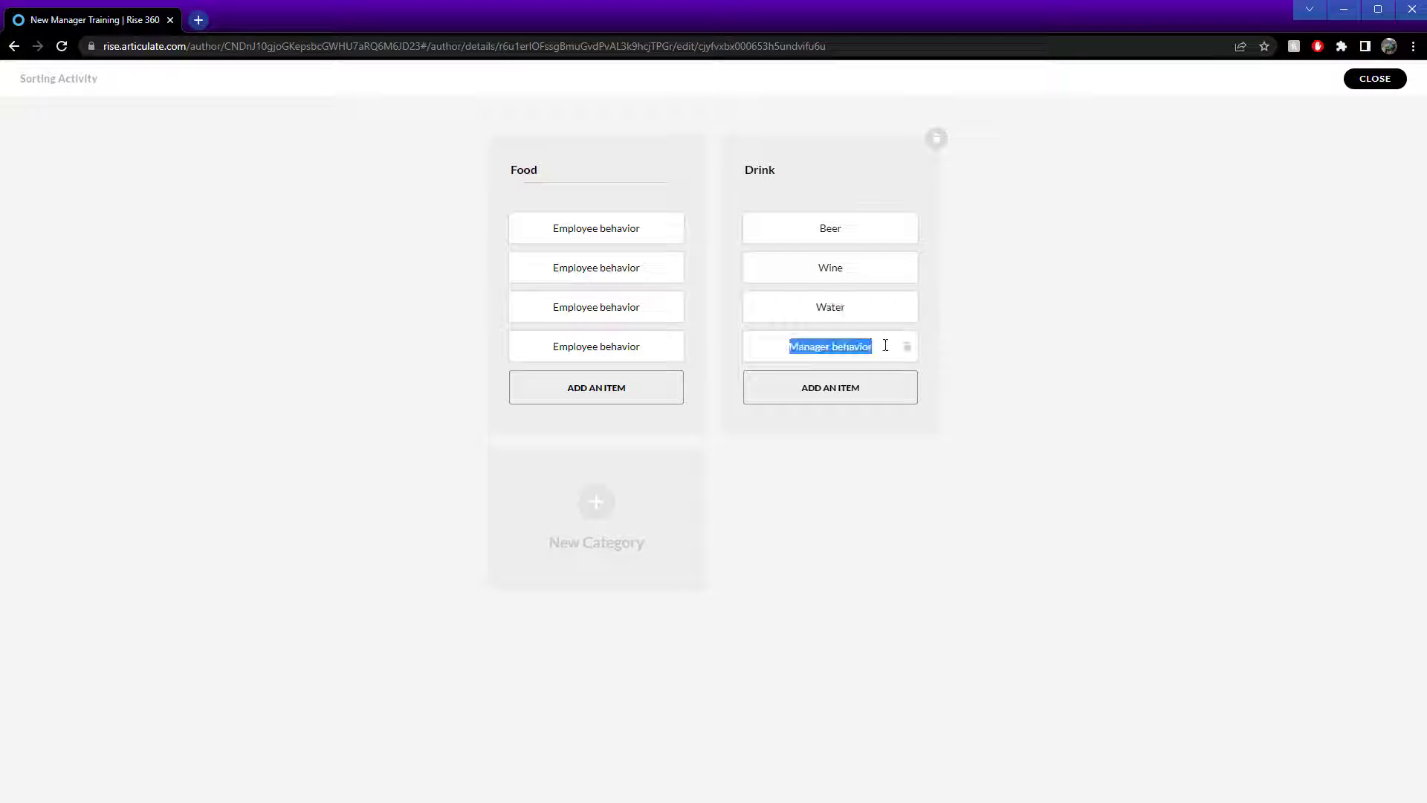
pyautogui.write('Pepsi')
# - Replace the four items in the Food category with Cake, Chips, Sausage and Pasta
pyautogui.tripleClick(639, 231)
pyautogui.write('Cake')
pyautogui.tripleClick(612, 269)
pyautogui.write('Chips')
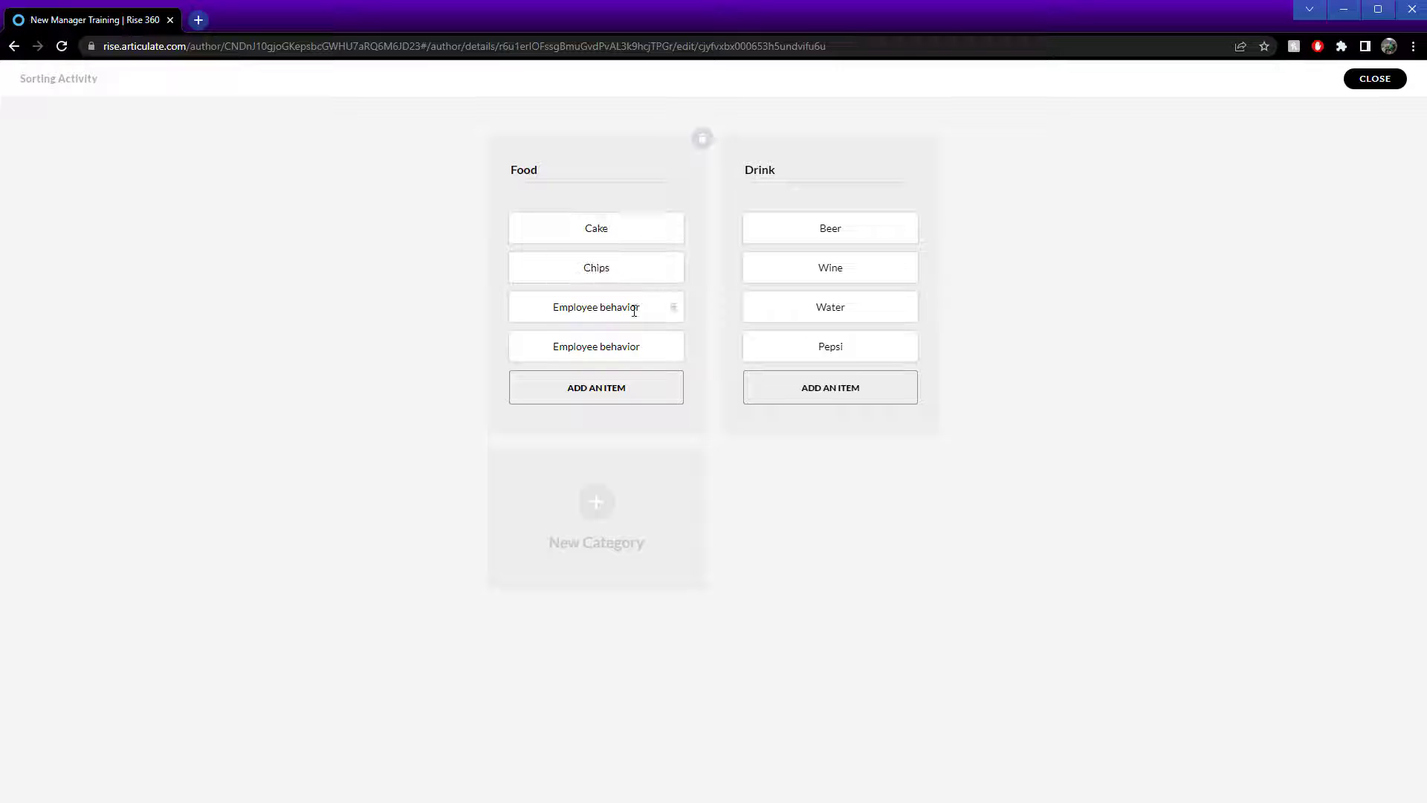
pyautogui.tripleClick(634, 310)
pyautogui.write('Sausage')
pyautogui.tripleClick(657, 346)
pyautogui.write('Pasta')
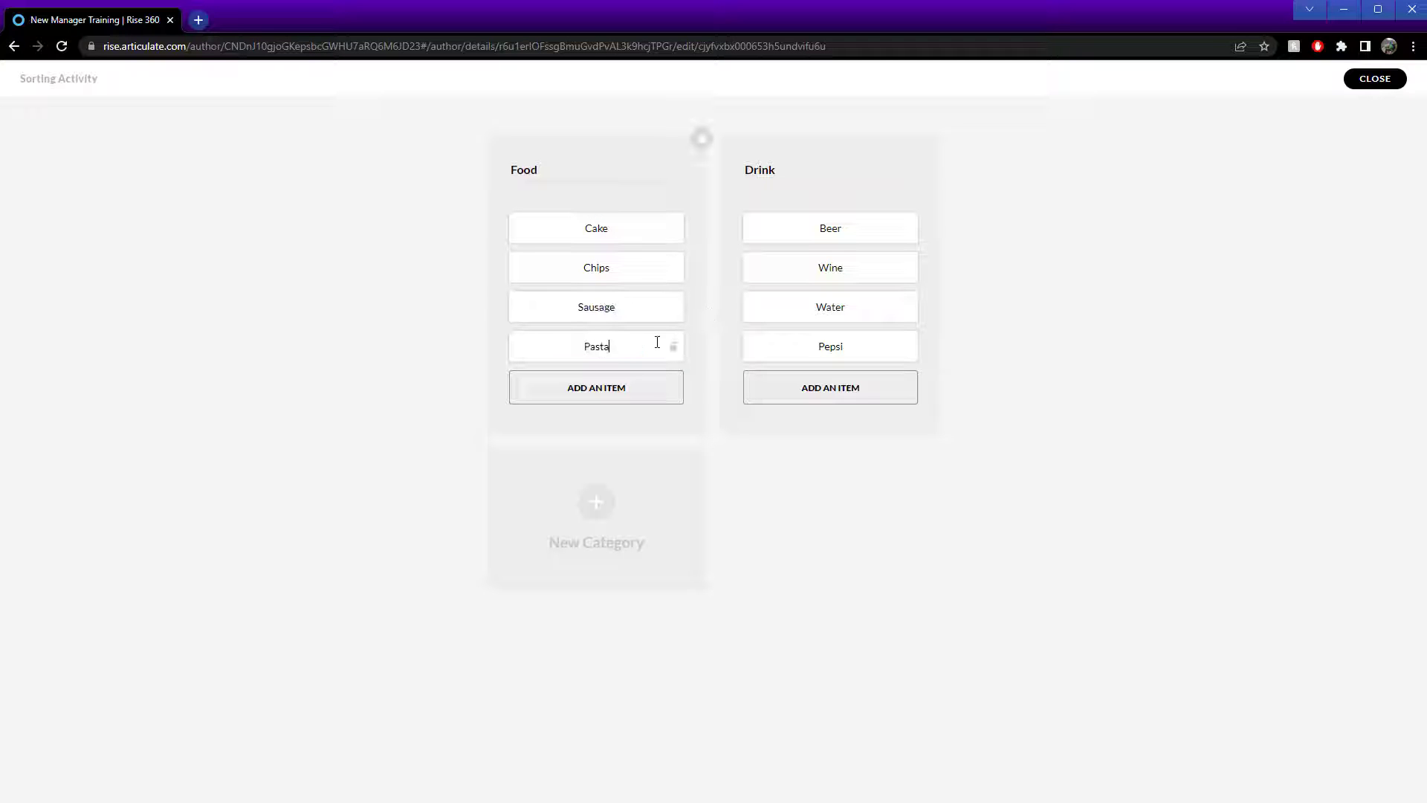
# - Add Chocolate as a fifth item in the Food category and leave the sorting activity editor
pyautogui.click(584, 398)
pyautogui.write('Chocolate')
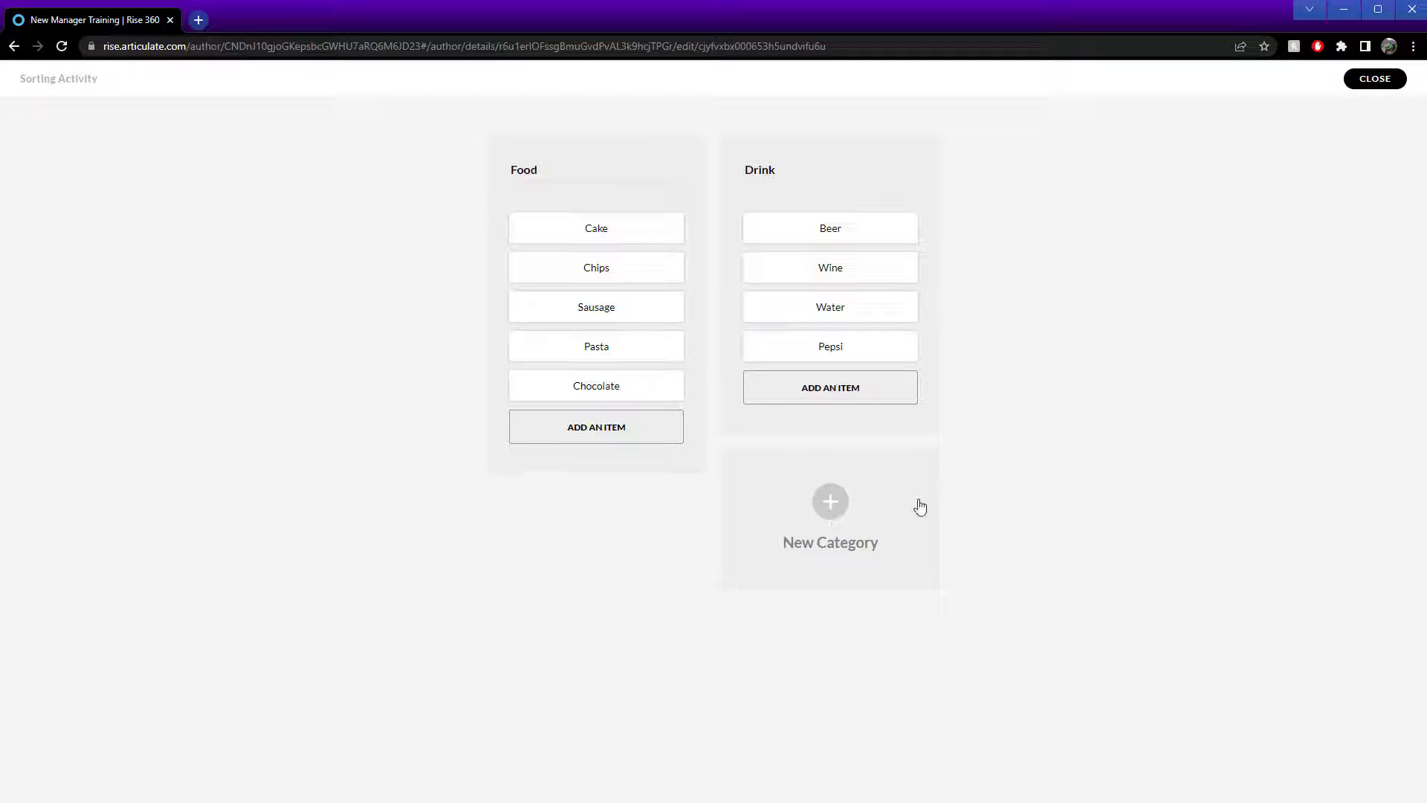
pyautogui.click(1379, 88)
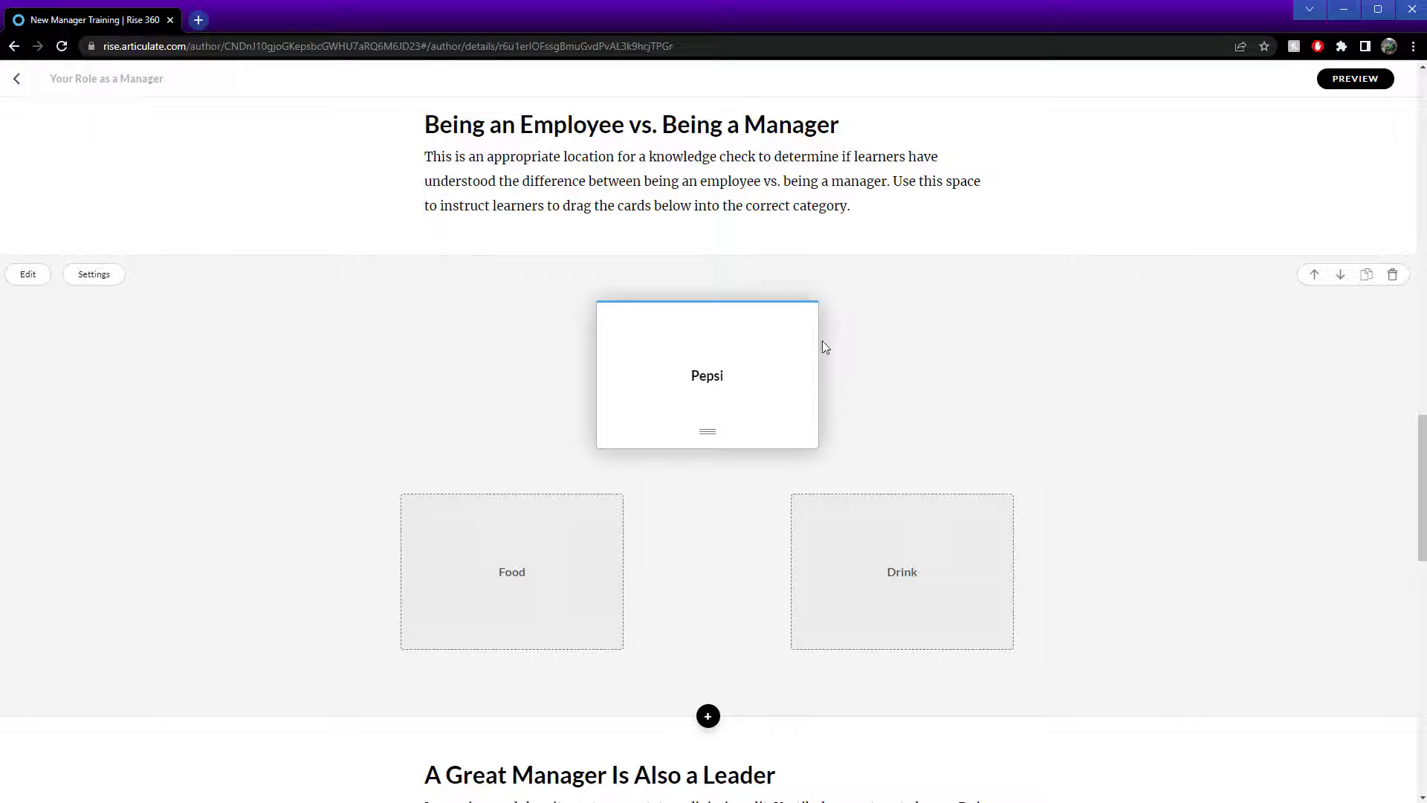
# - Play through the sorting activity by sorting its cards into Food and Drink, and replay it by sorting Pepsi into Drink
pyautogui.moveTo(715, 381); pyautogui.dragTo(929, 595)
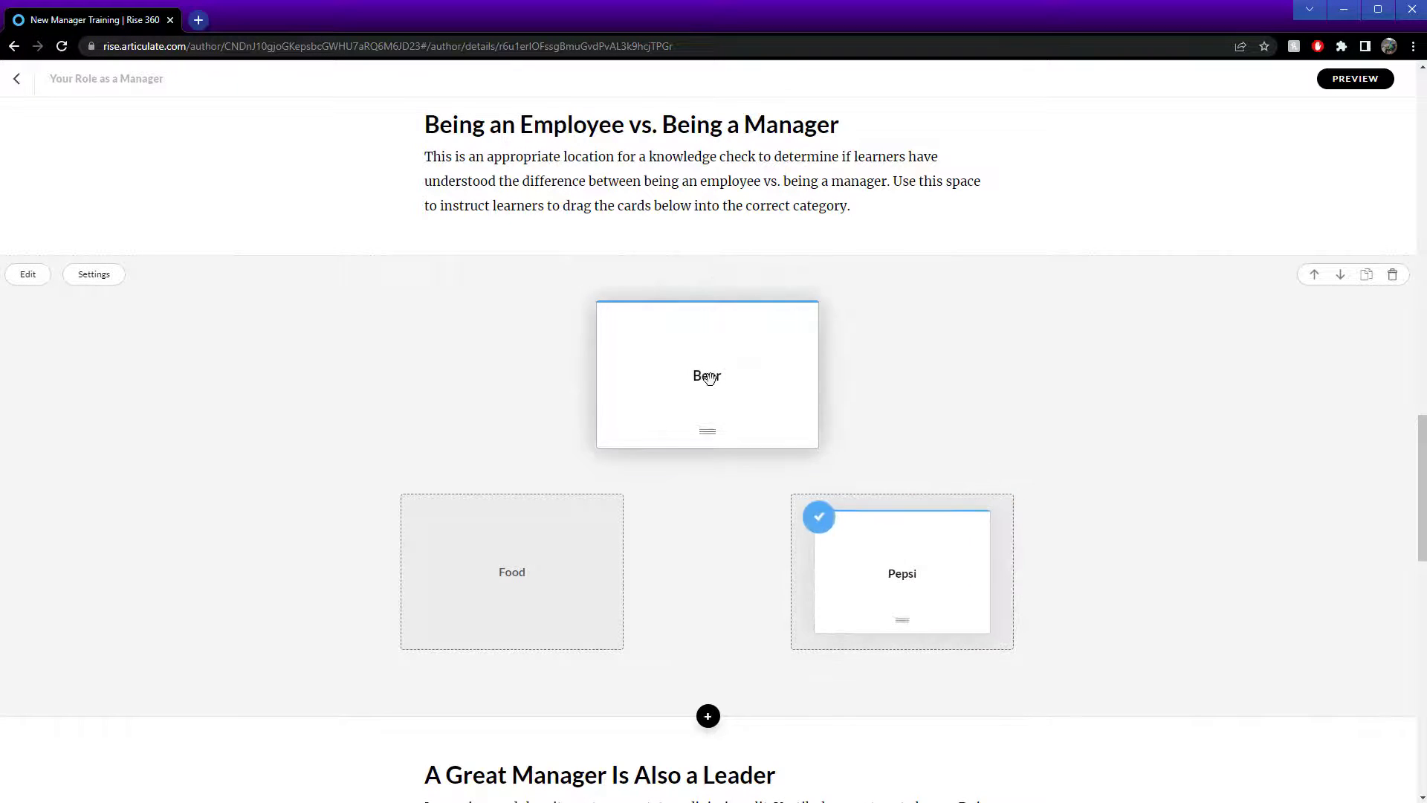
pyautogui.moveTo(708, 379); pyautogui.dragTo(922, 580)
pyautogui.moveTo(730, 374); pyautogui.dragTo(513, 550)
pyautogui.moveTo(727, 377); pyautogui.dragTo(521, 572)
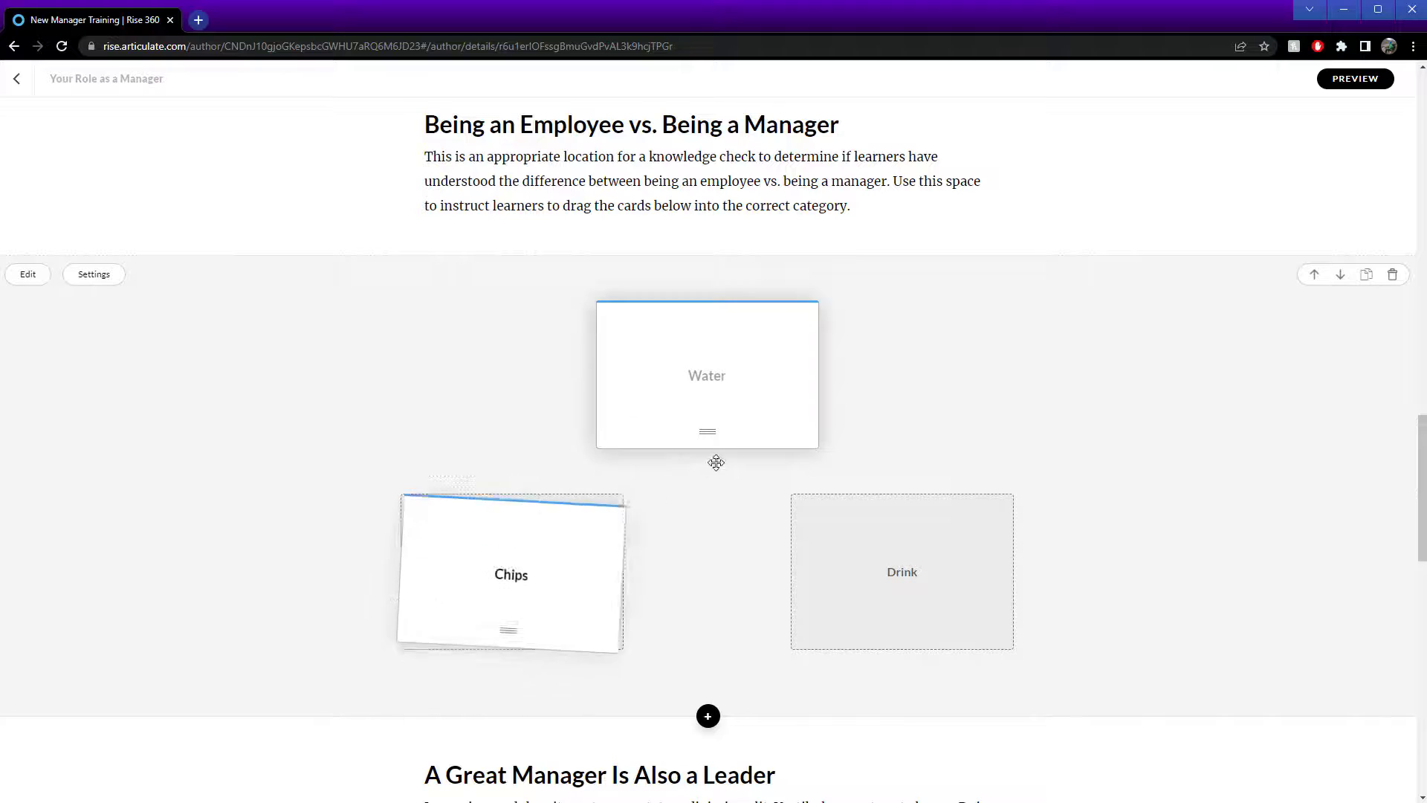
pyautogui.moveTo(736, 366); pyautogui.dragTo(513, 595)
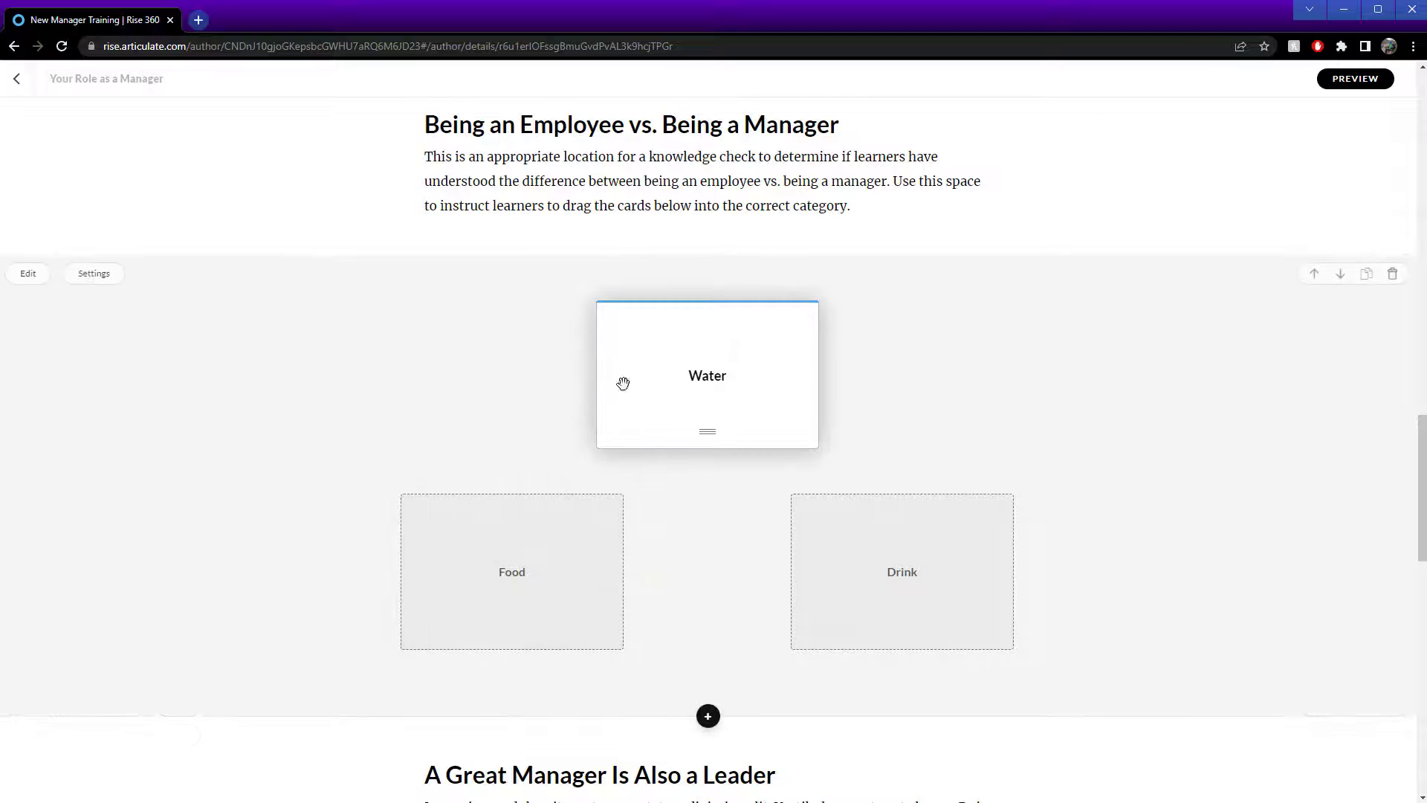
pyautogui.moveTo(736, 369); pyautogui.dragTo(919, 592)
pyautogui.moveTo(707, 377); pyautogui.dragTo(654, 539)
pyautogui.moveTo(688, 389); pyautogui.dragTo(470, 594)
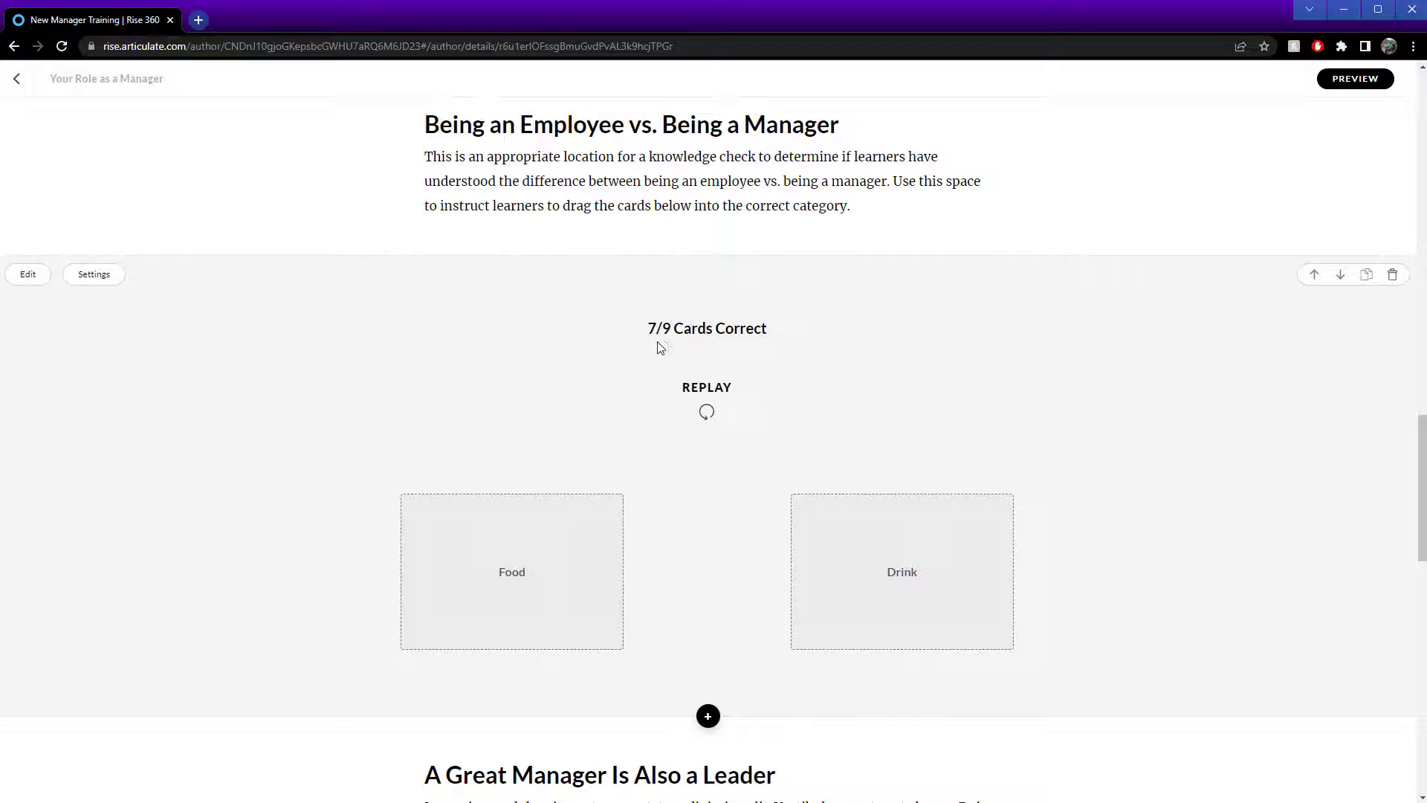
pyautogui.click(706, 411)
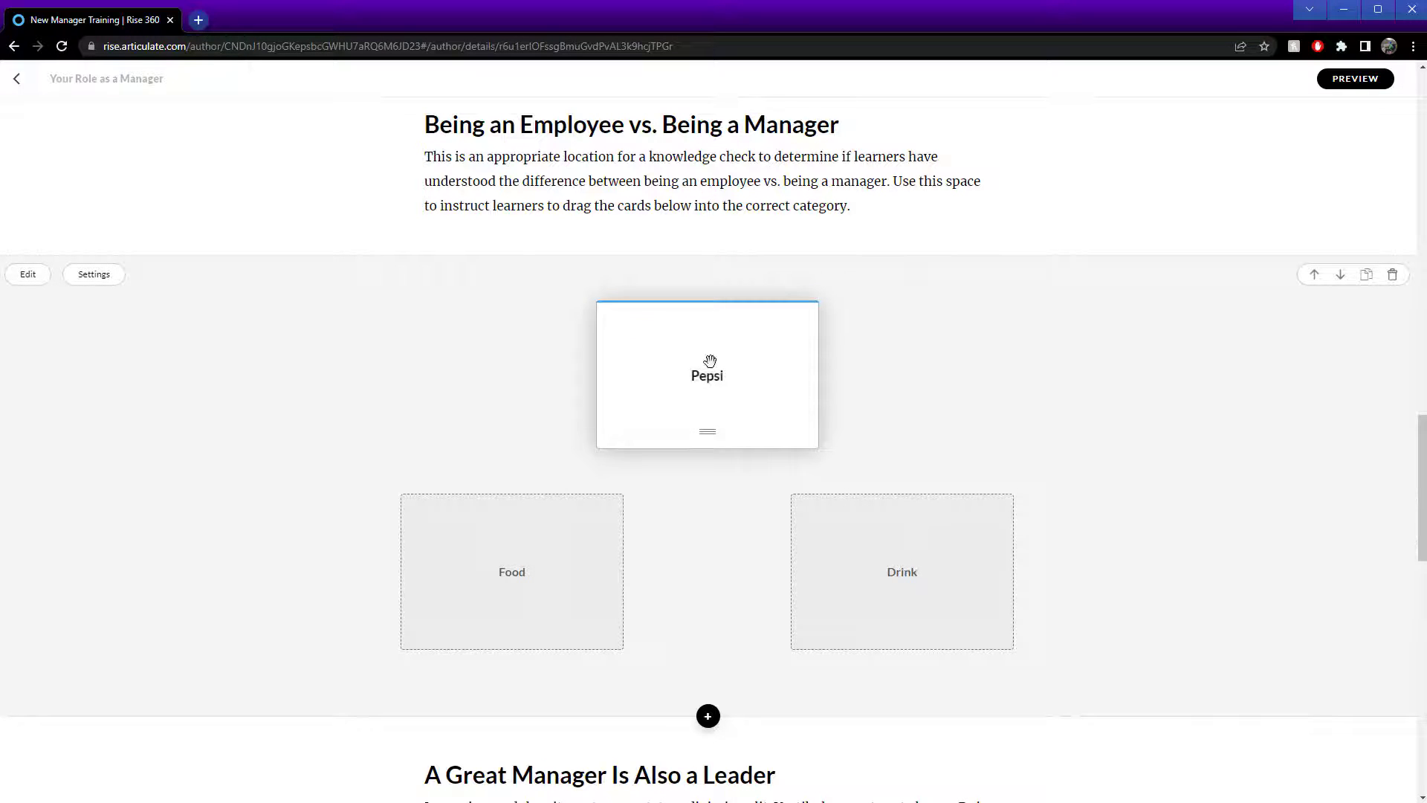
pyautogui.moveTo(707, 372); pyautogui.dragTo(918, 554)
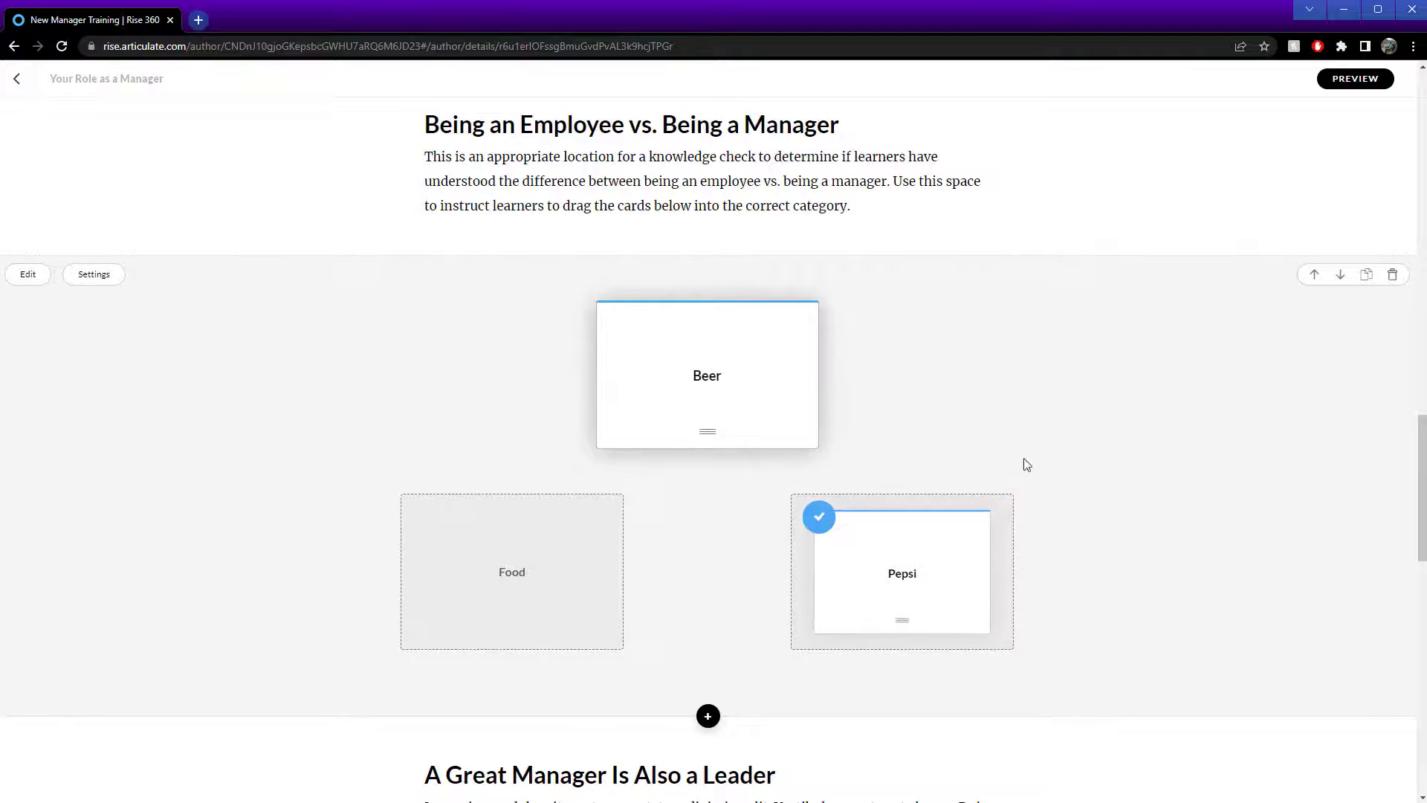
# - Reopen the sorting activity for editing and add a third category named Neither with House as its first item
pyautogui.click(28, 274)
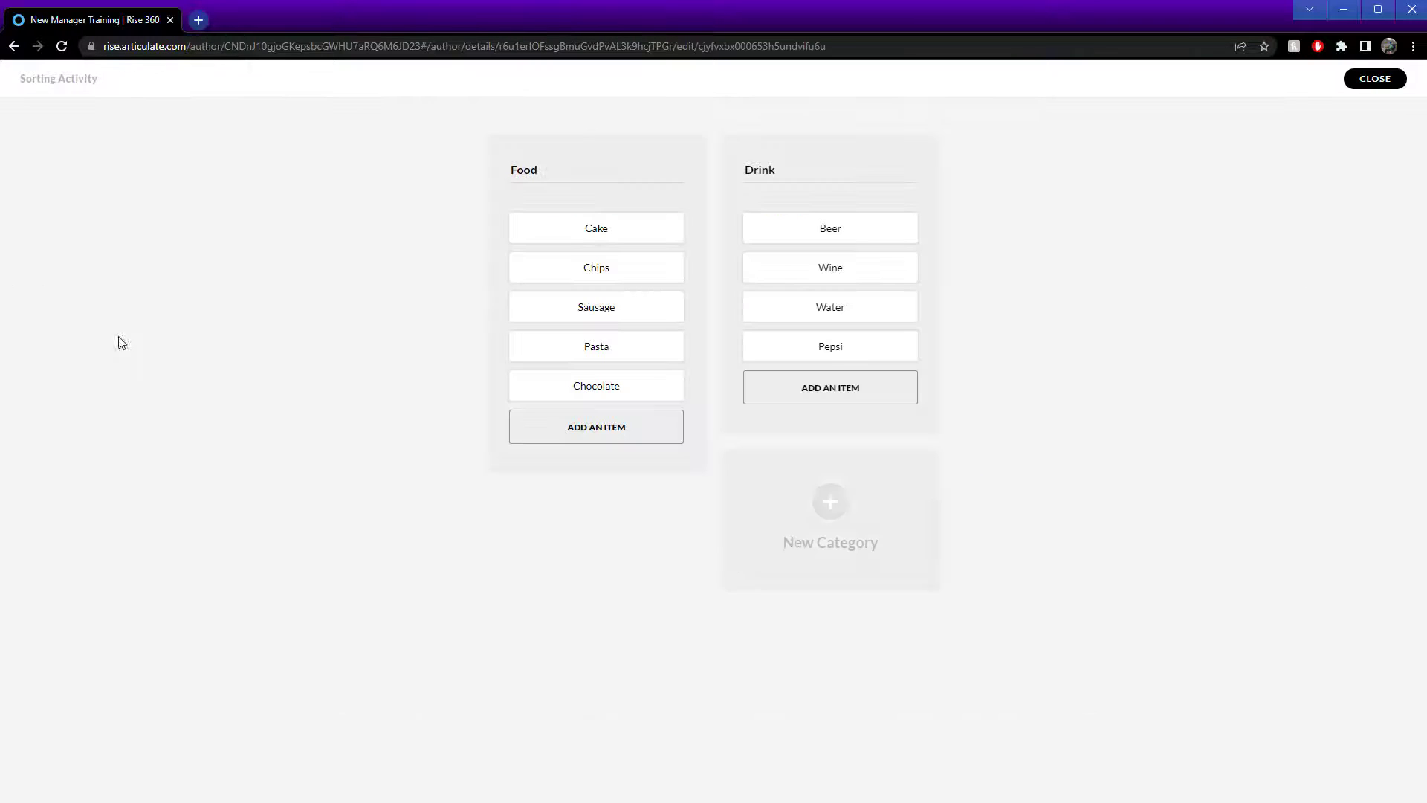
pyautogui.click(818, 513)
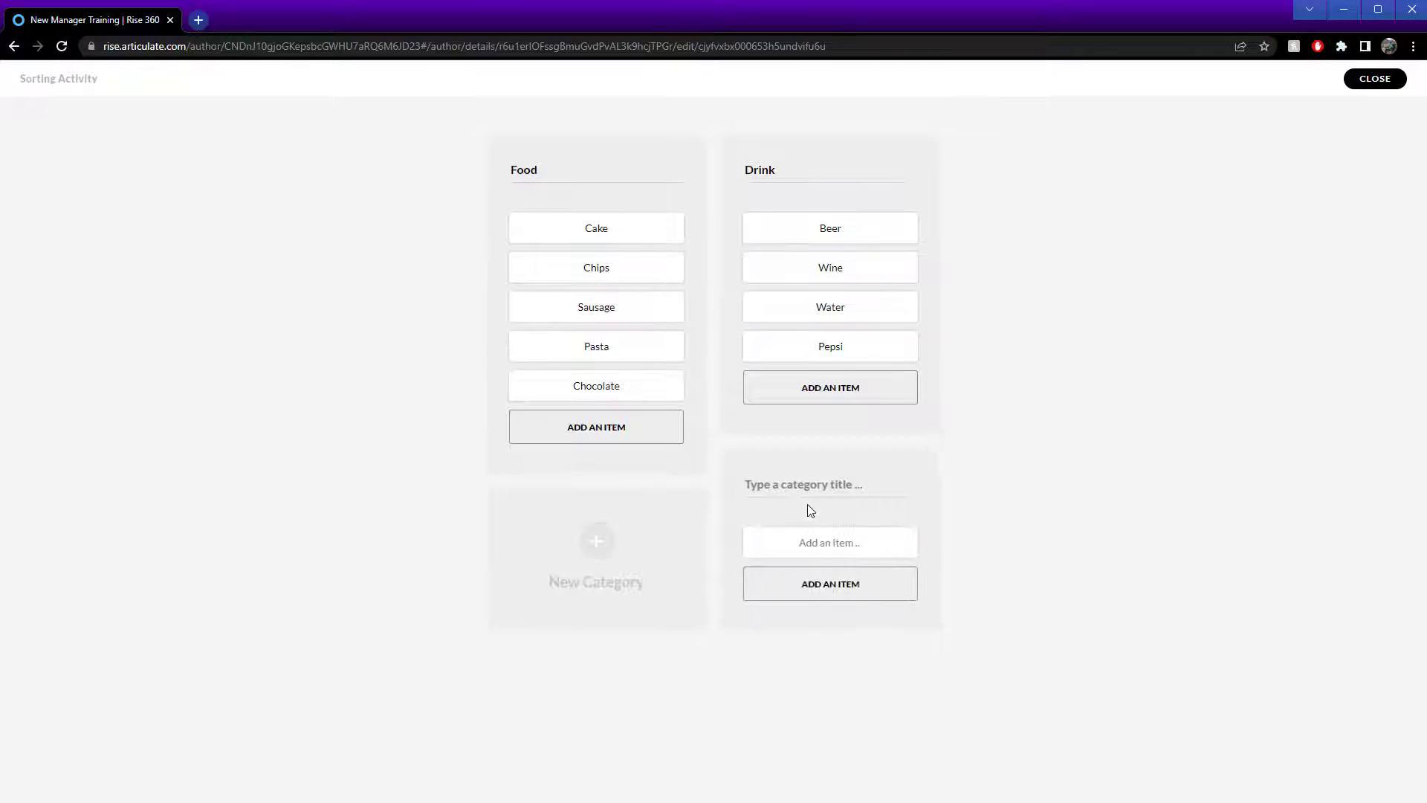
pyautogui.click(881, 490)
pyautogui.write('N')
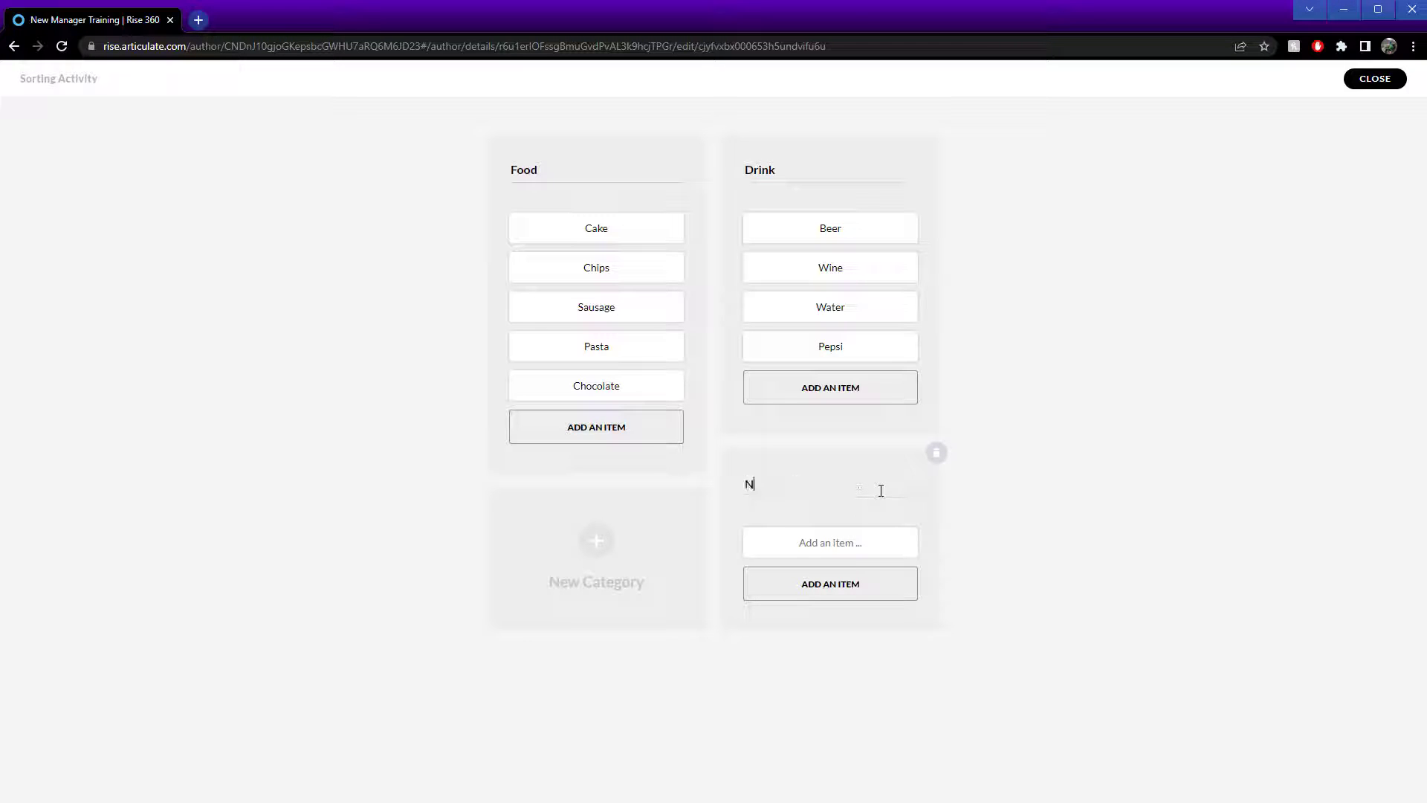
pyautogui.write('either')
pyautogui.write('House')
# - Add the items Car and Telephone to the Neither category and leave the sorting activity editor
pyautogui.click(833, 595)
pyautogui.write('c')
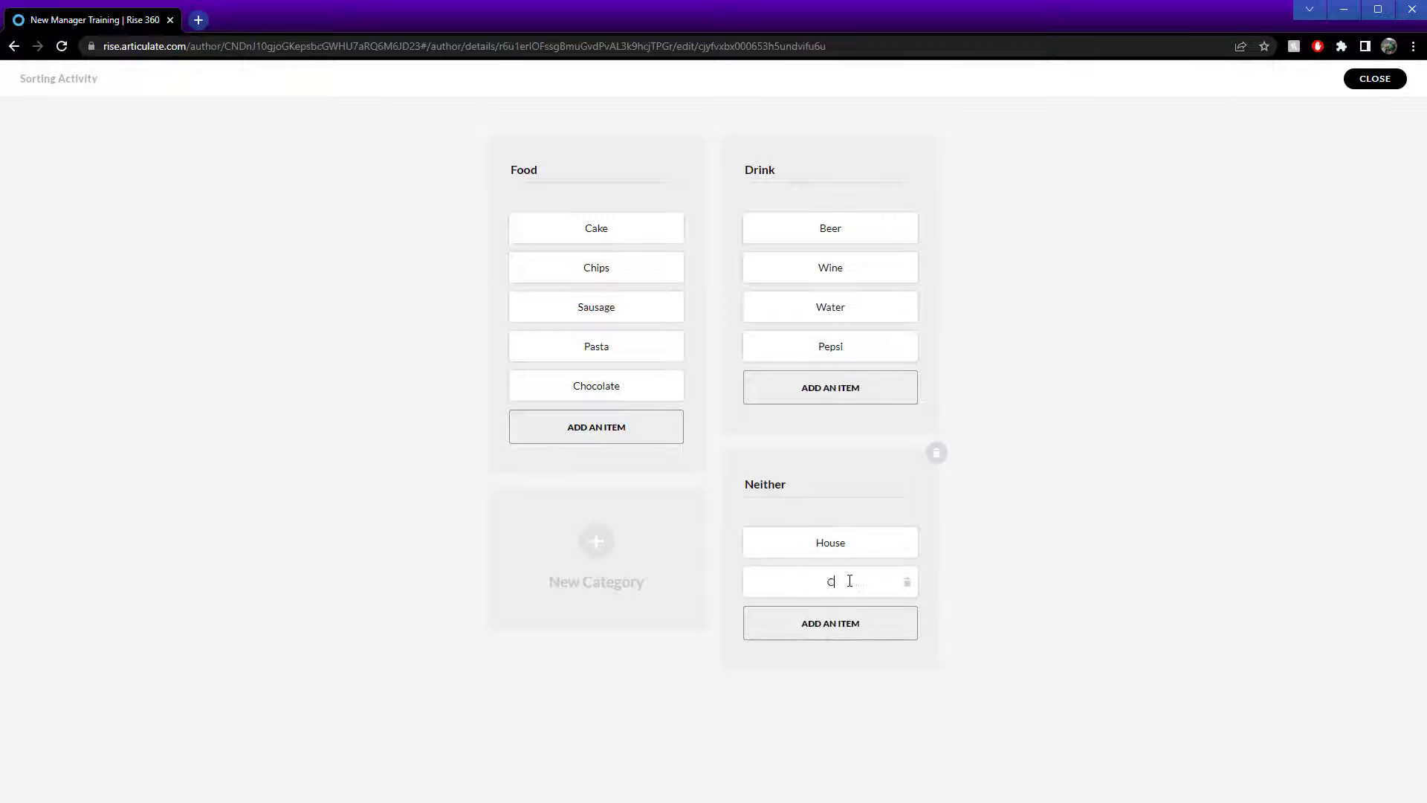
pyautogui.write('ar')
pyautogui.click(856, 625)
pyautogui.write('Telep')
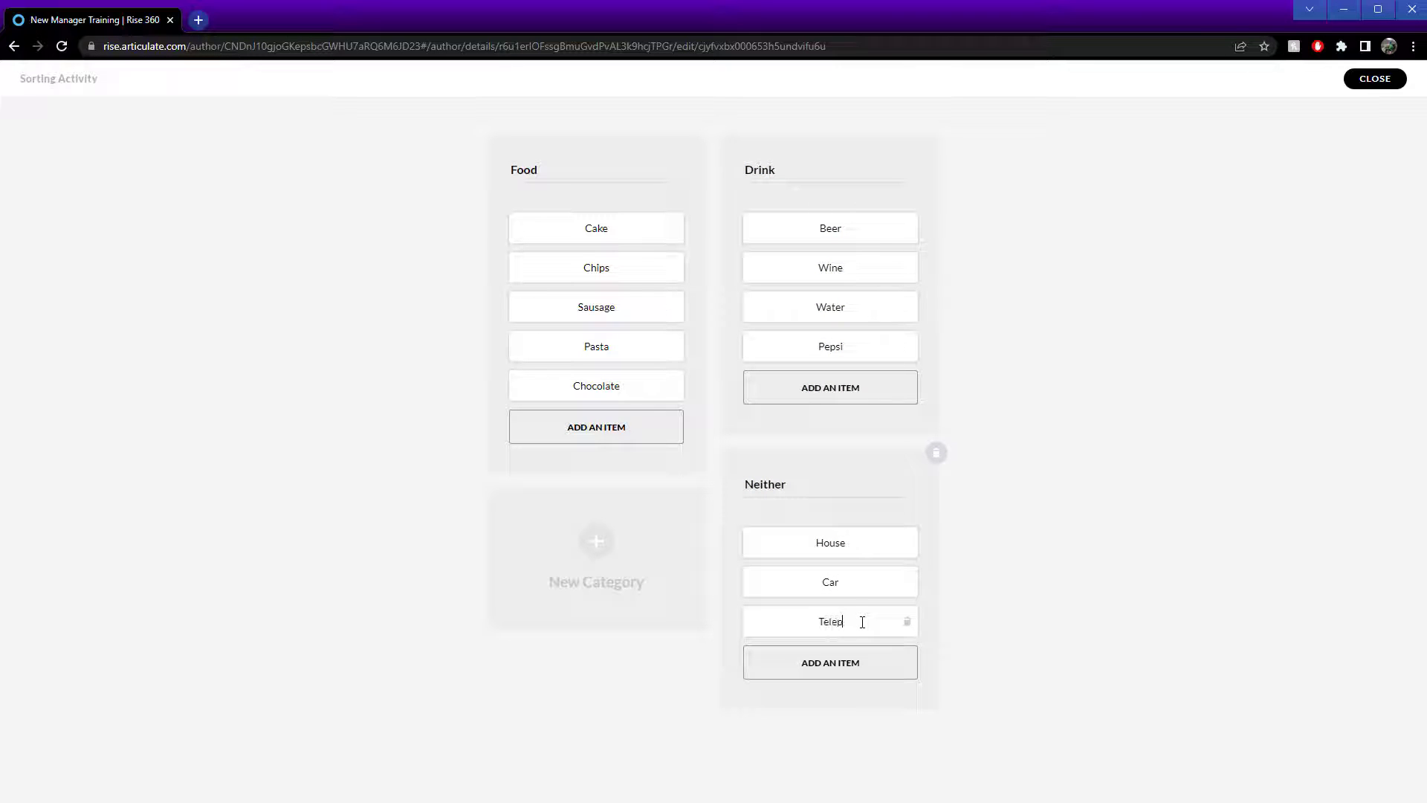
pyautogui.write('hone')
pyautogui.click(1374, 80)
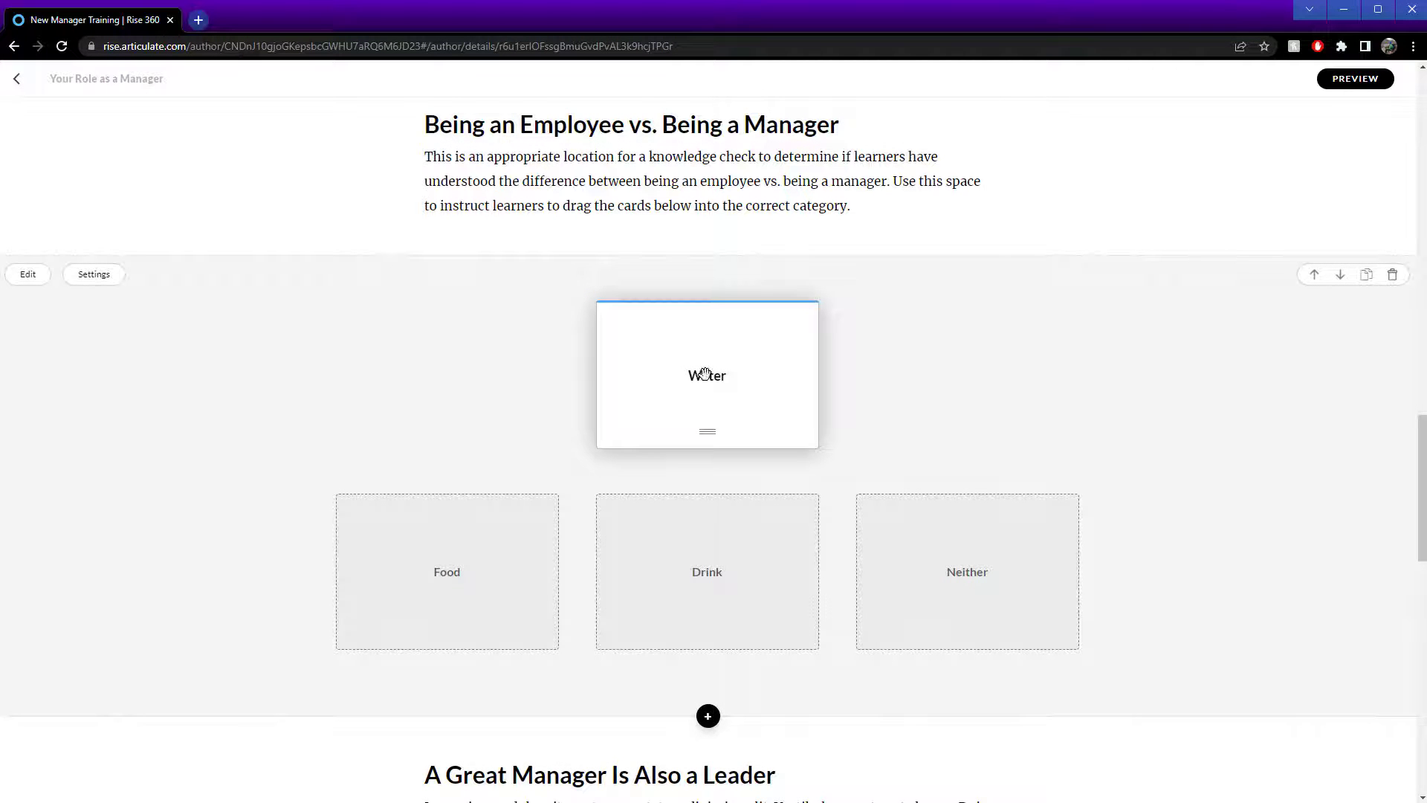
# - Test the three-category sorting by placing Water in Drink, Telephone and House in Neither, and Cake in Food
pyautogui.moveTo(705, 373); pyautogui.dragTo(707, 571)
pyautogui.moveTo(685, 417); pyautogui.dragTo(959, 605)
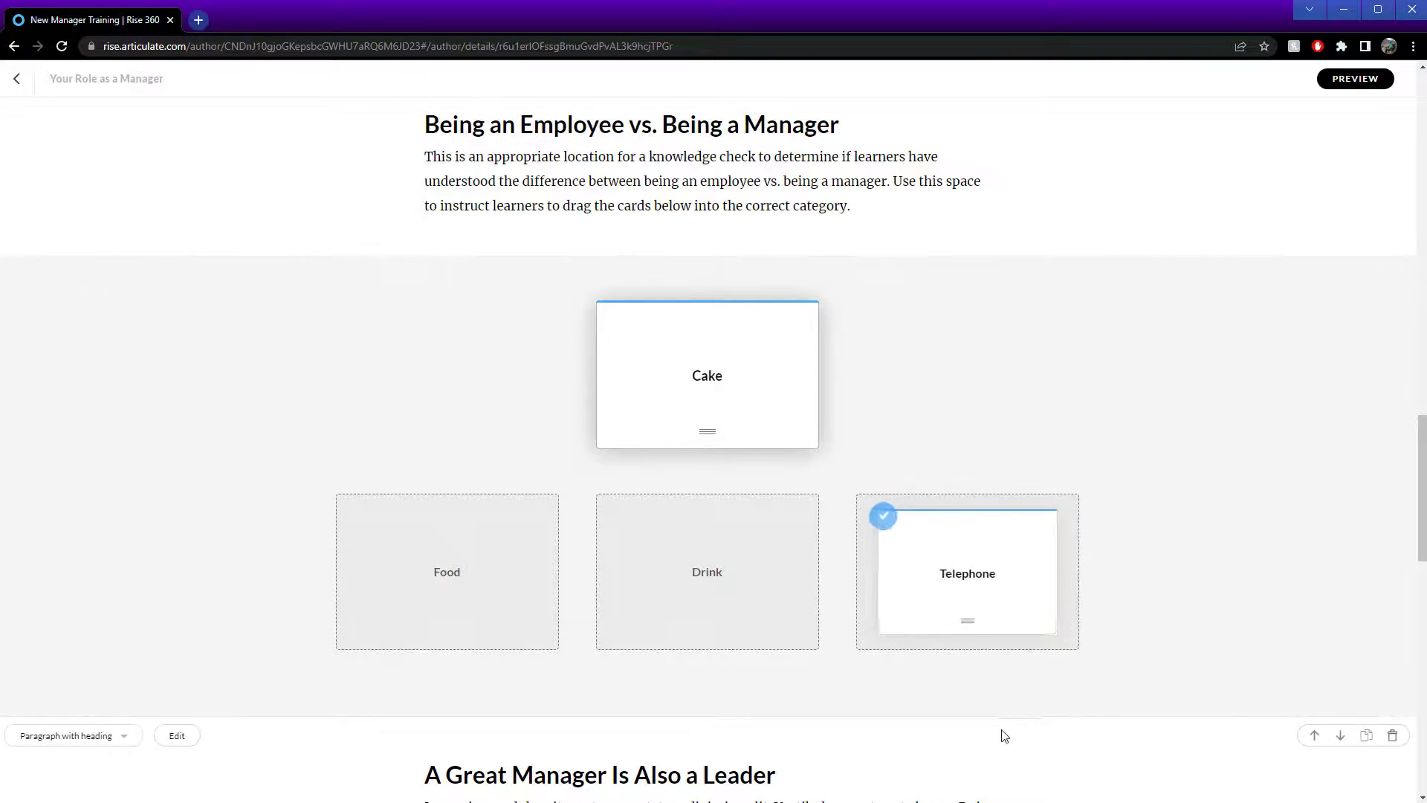
pyautogui.moveTo(720, 414); pyautogui.dragTo(505, 573)
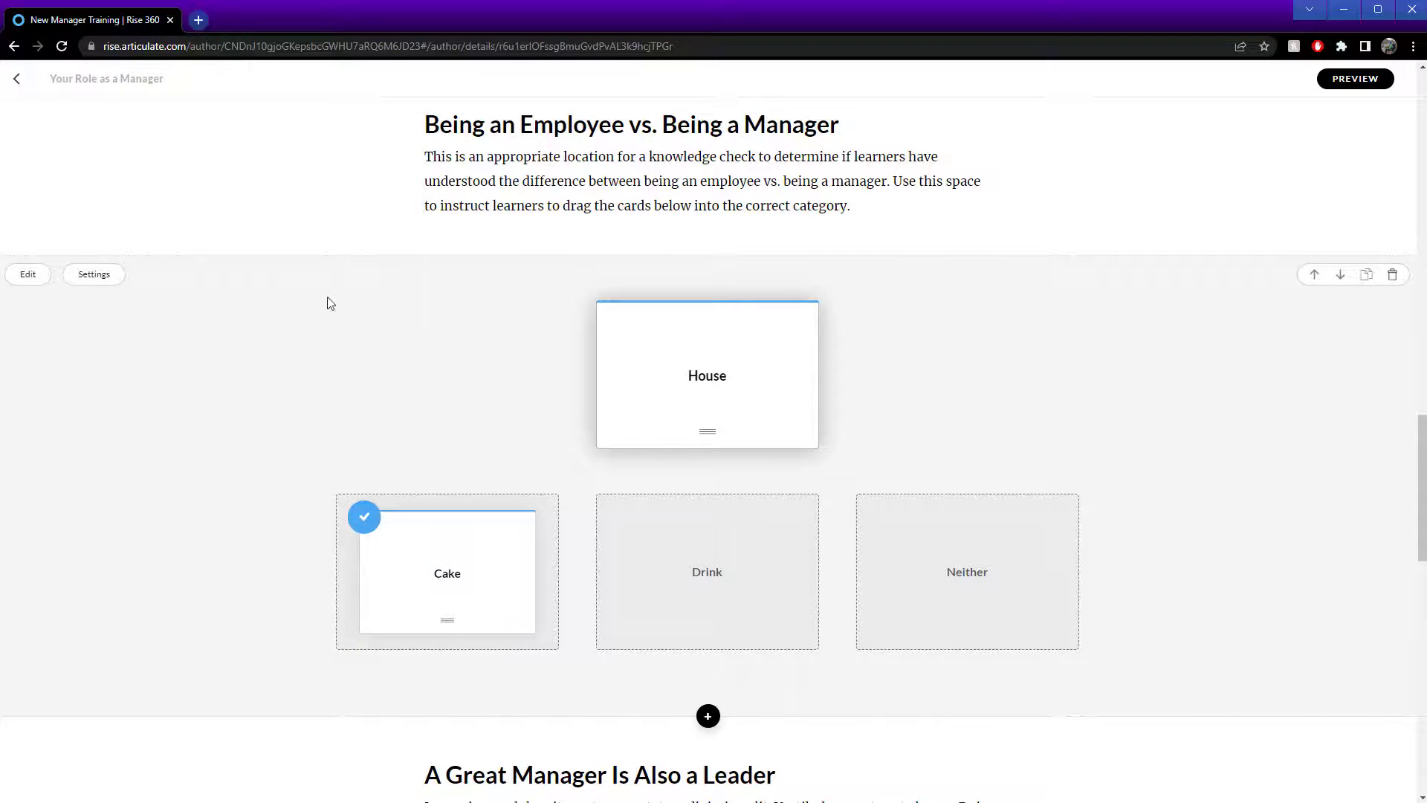
pyautogui.moveTo(730, 360); pyautogui.dragTo(1144, 590)
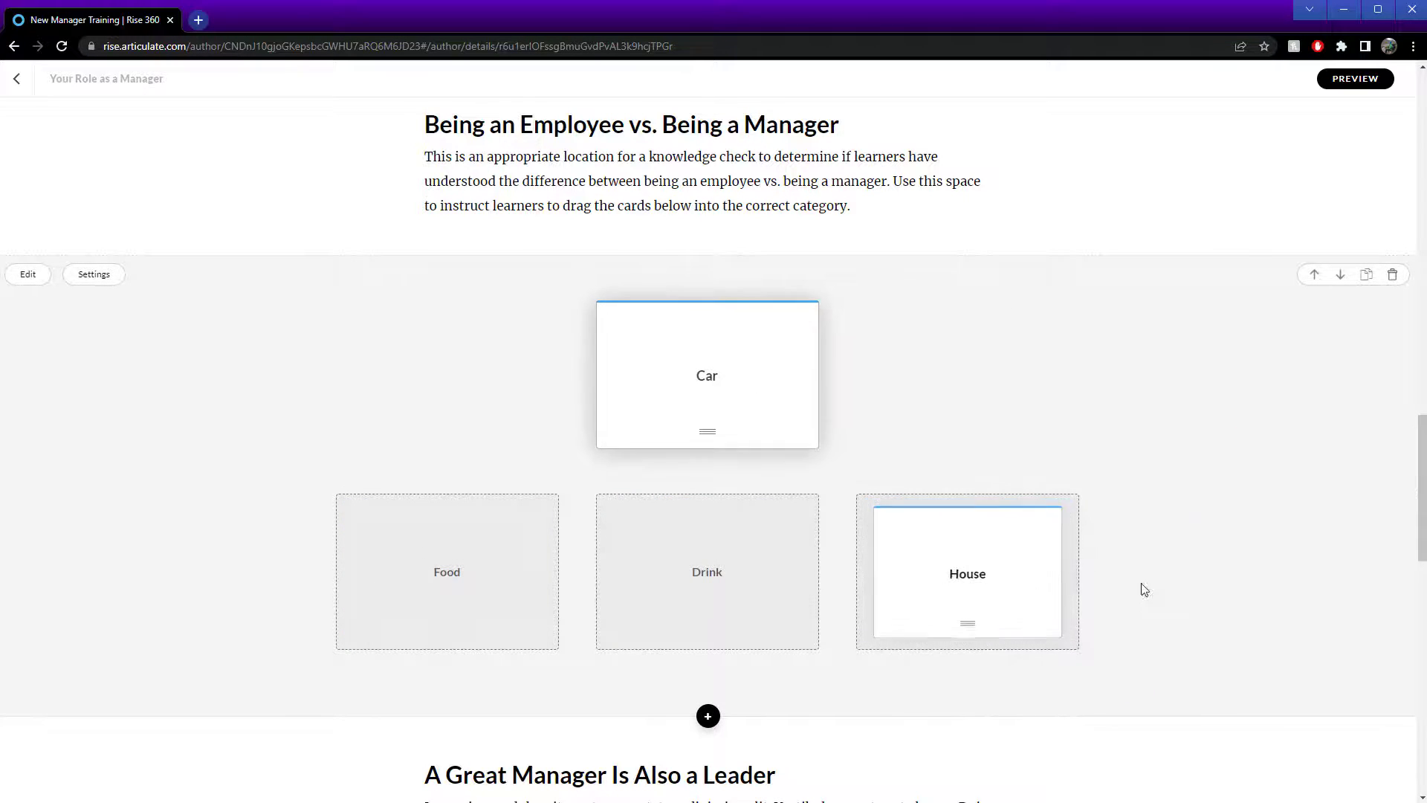
pyautogui.moveTo(714, 376)
pyautogui.mouseDown()
pyautogui.moveTo(664, 400)
pyautogui.moveTo(737, 392)
pyautogui.mouseUp()
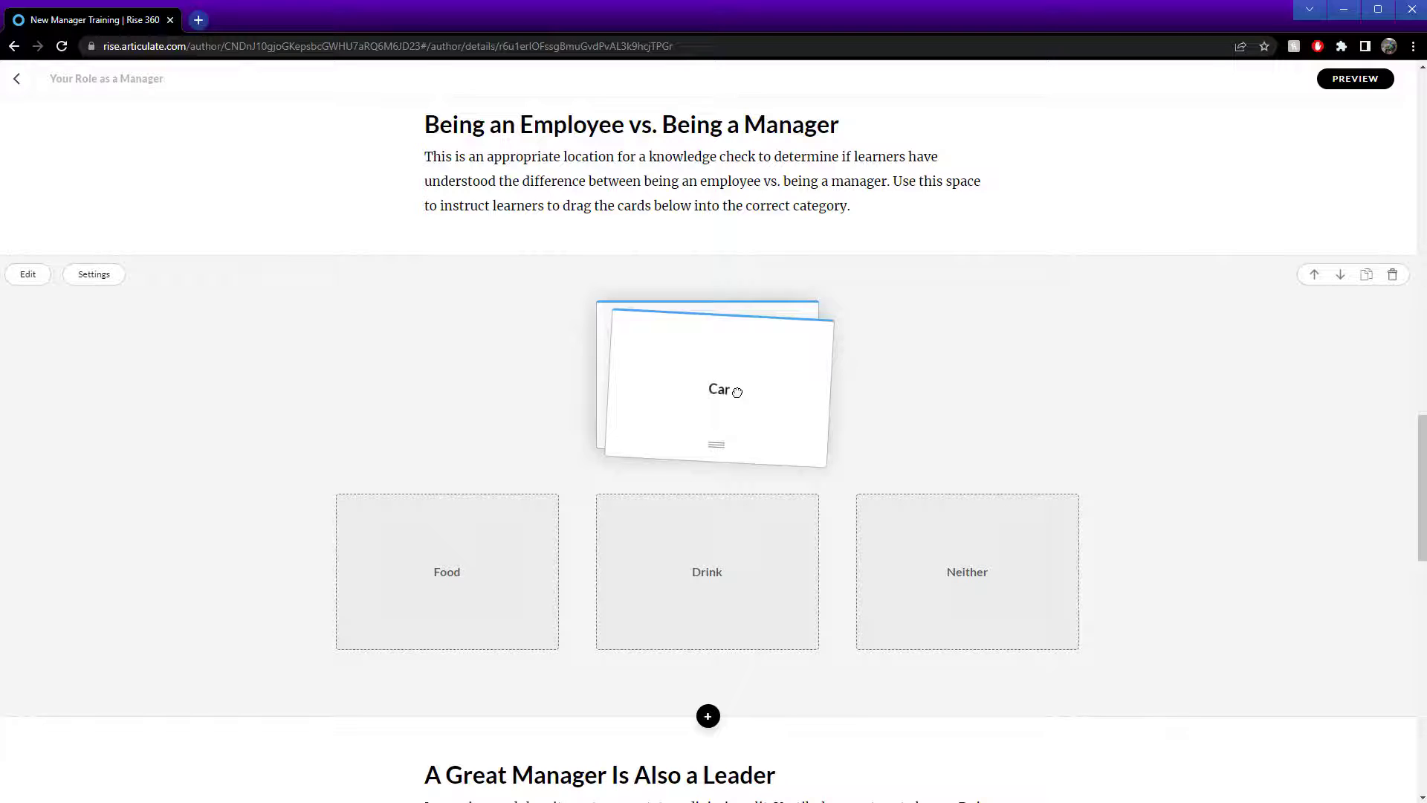
pyautogui.moveTo(736, 392)
pyautogui.mouseDown()
pyautogui.moveTo(784, 373)
pyautogui.moveTo(752, 436)
pyautogui.moveTo(694, 402)
pyautogui.moveTo(727, 380)
pyautogui.moveTo(904, 411)
pyautogui.moveTo(745, 415)
pyautogui.moveTo(698, 389)
pyautogui.moveTo(739, 398)
pyautogui.moveTo(727, 382)
pyautogui.mouseUp()
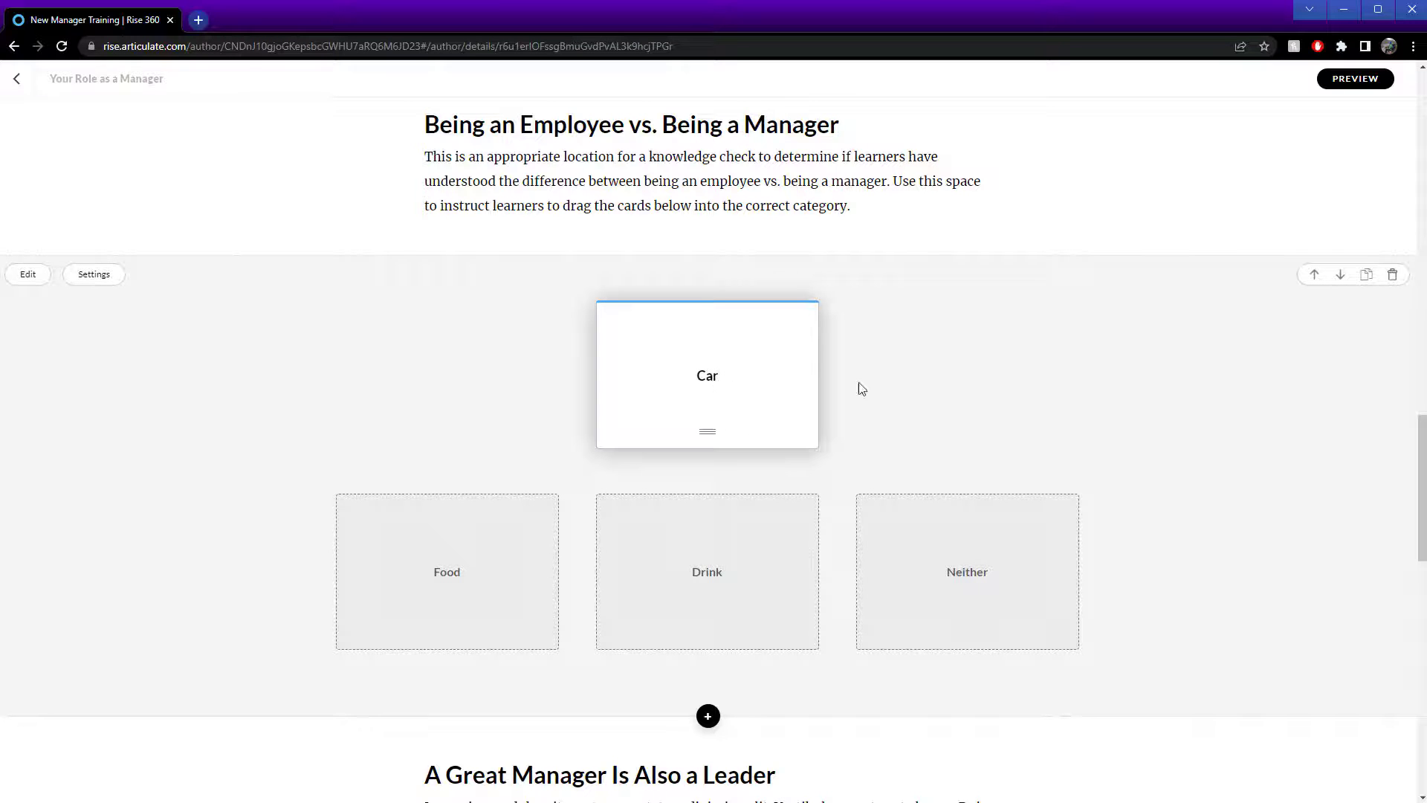
# - Change the sorting activity's background color to the light purple #C1A9CA and close its settings
pyautogui.click(97, 275)
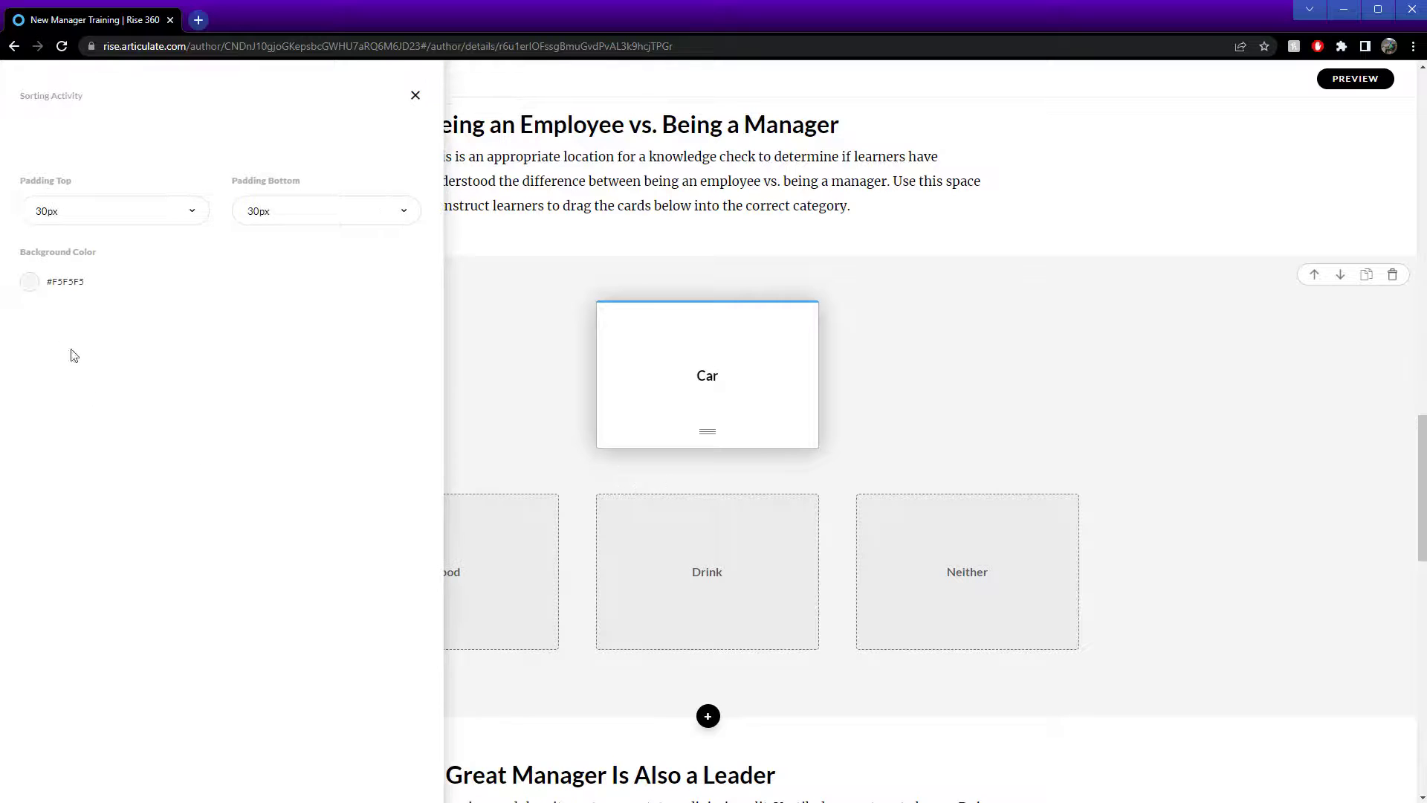
pyautogui.click(29, 282)
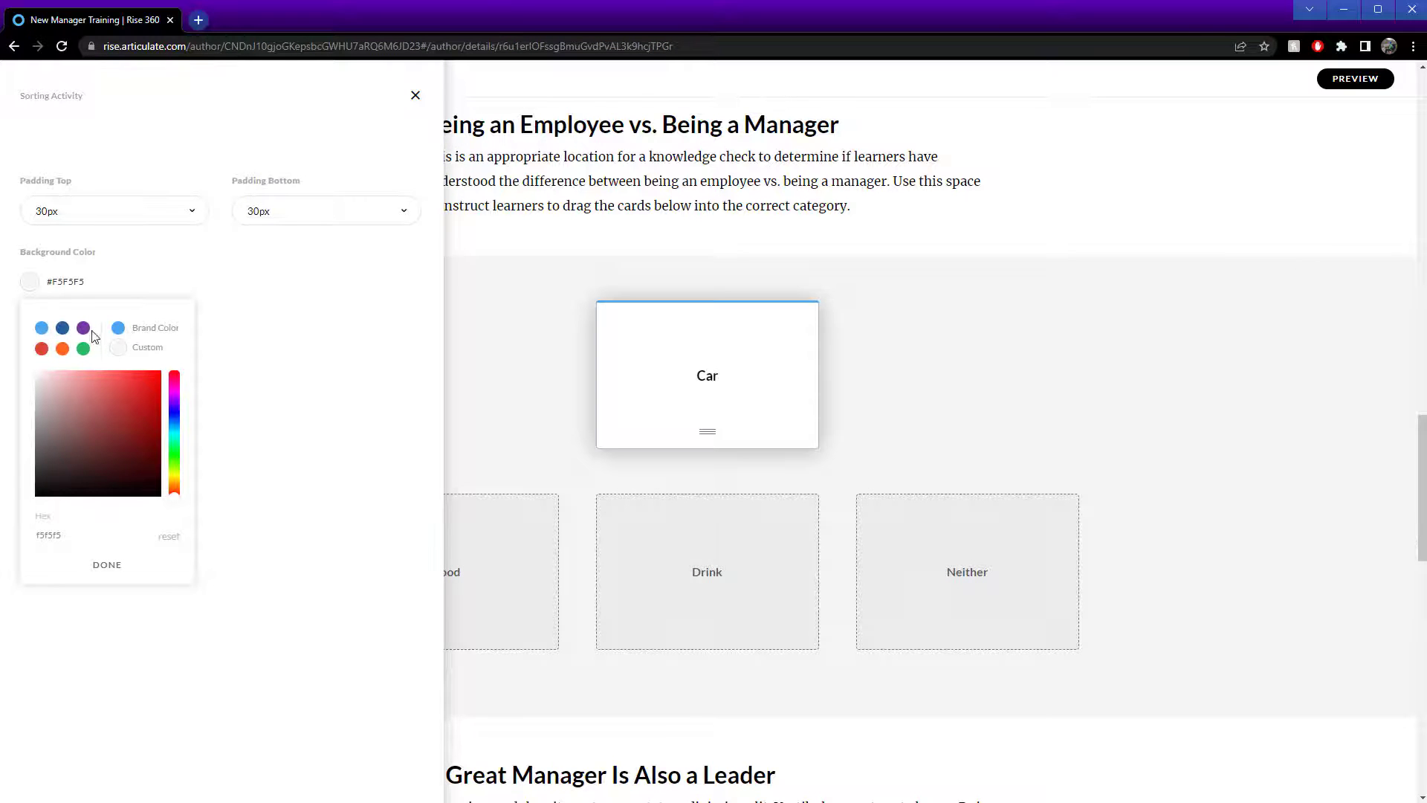
pyautogui.click(84, 329)
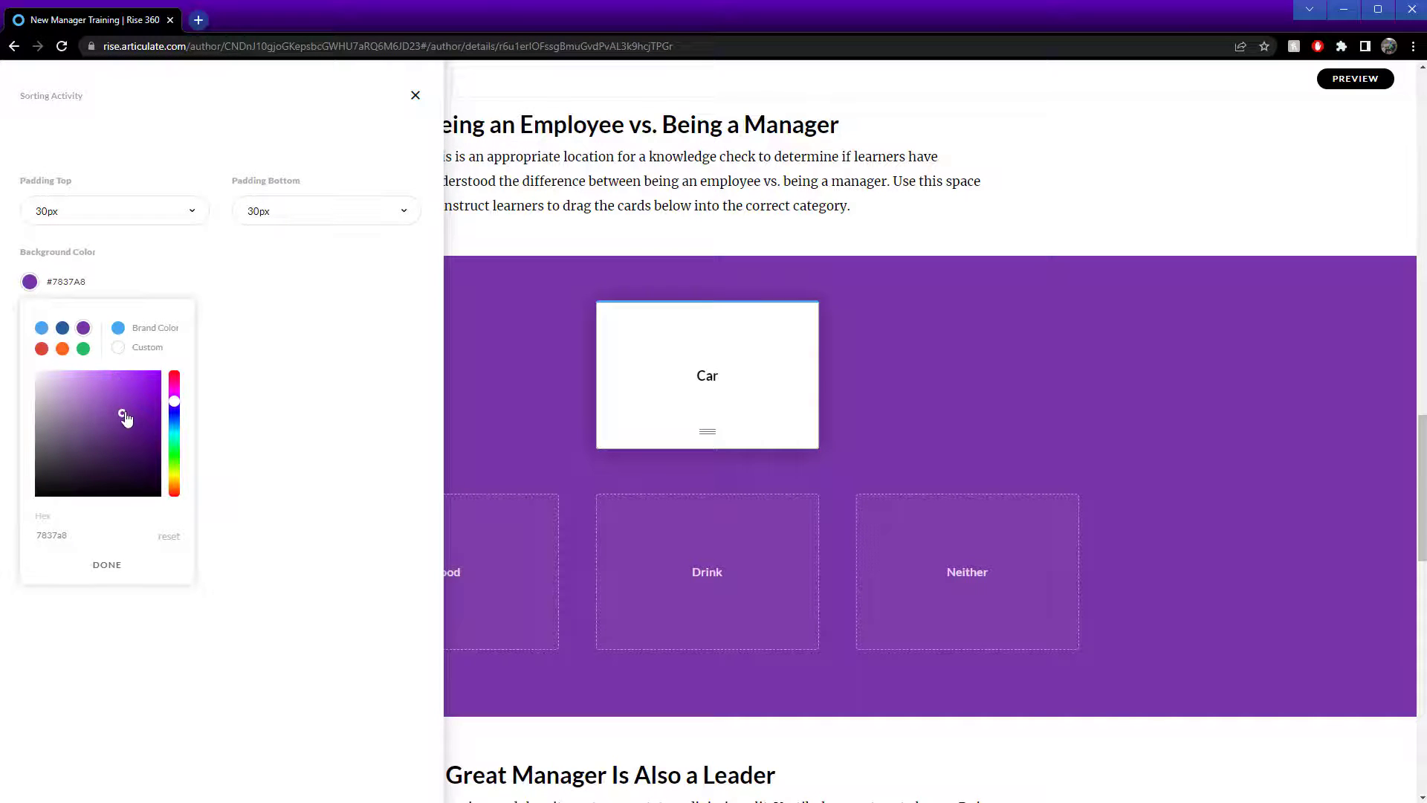
pyautogui.moveTo(122, 413)
pyautogui.mouseDown()
pyautogui.moveTo(109, 389)
pyautogui.moveTo(63, 414)
pyautogui.moveTo(45, 399)
pyautogui.moveTo(58, 402)
pyautogui.mouseUp()
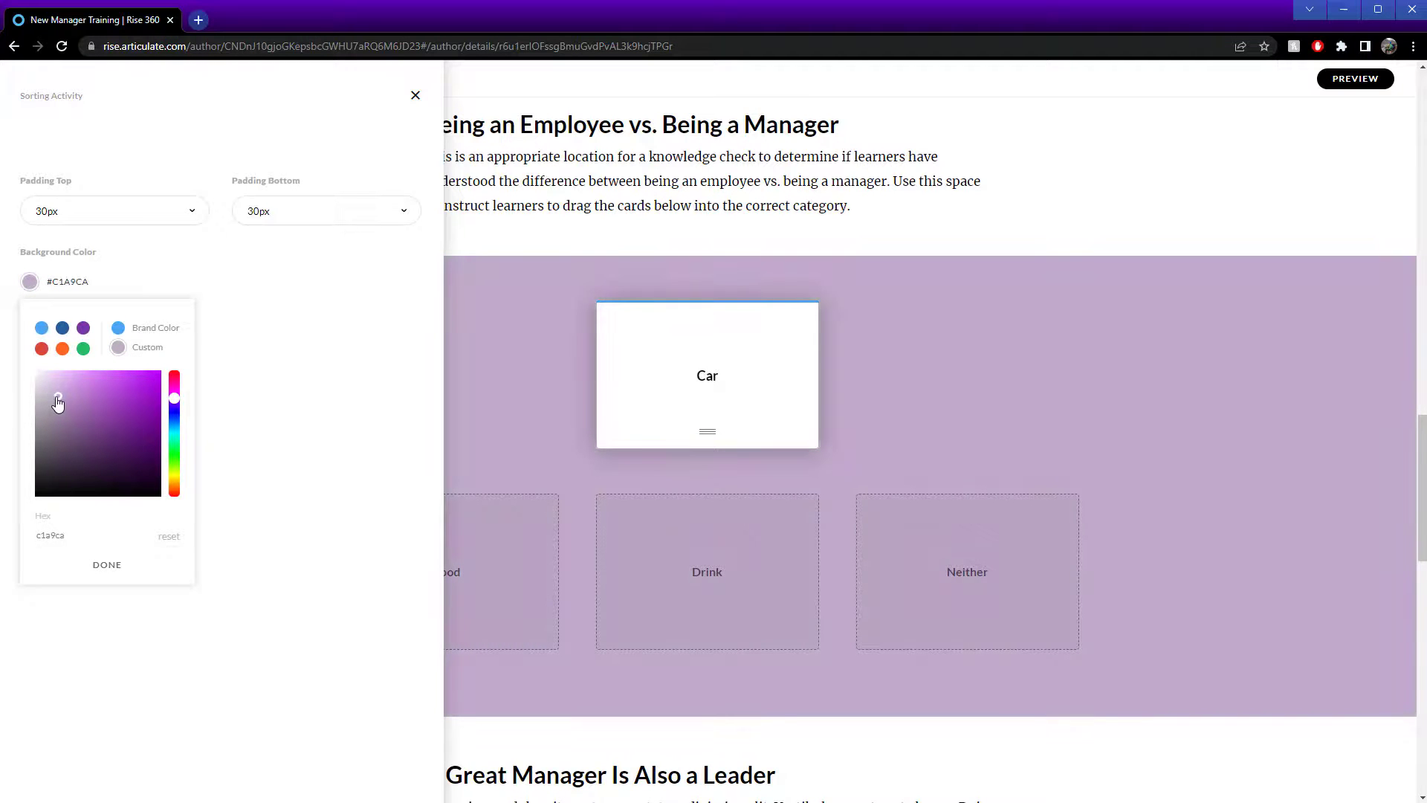
pyautogui.click(262, 493)
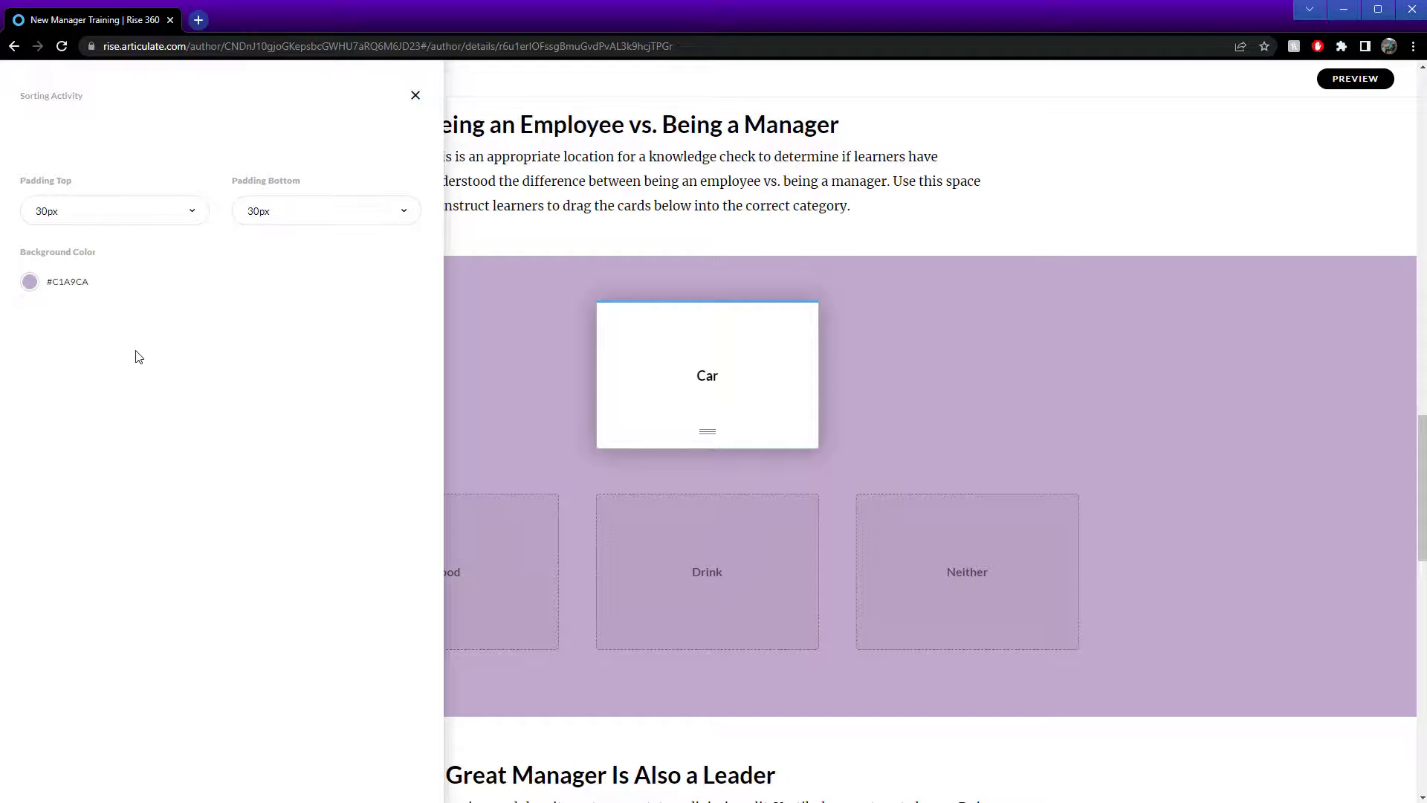
pyautogui.click(414, 98)
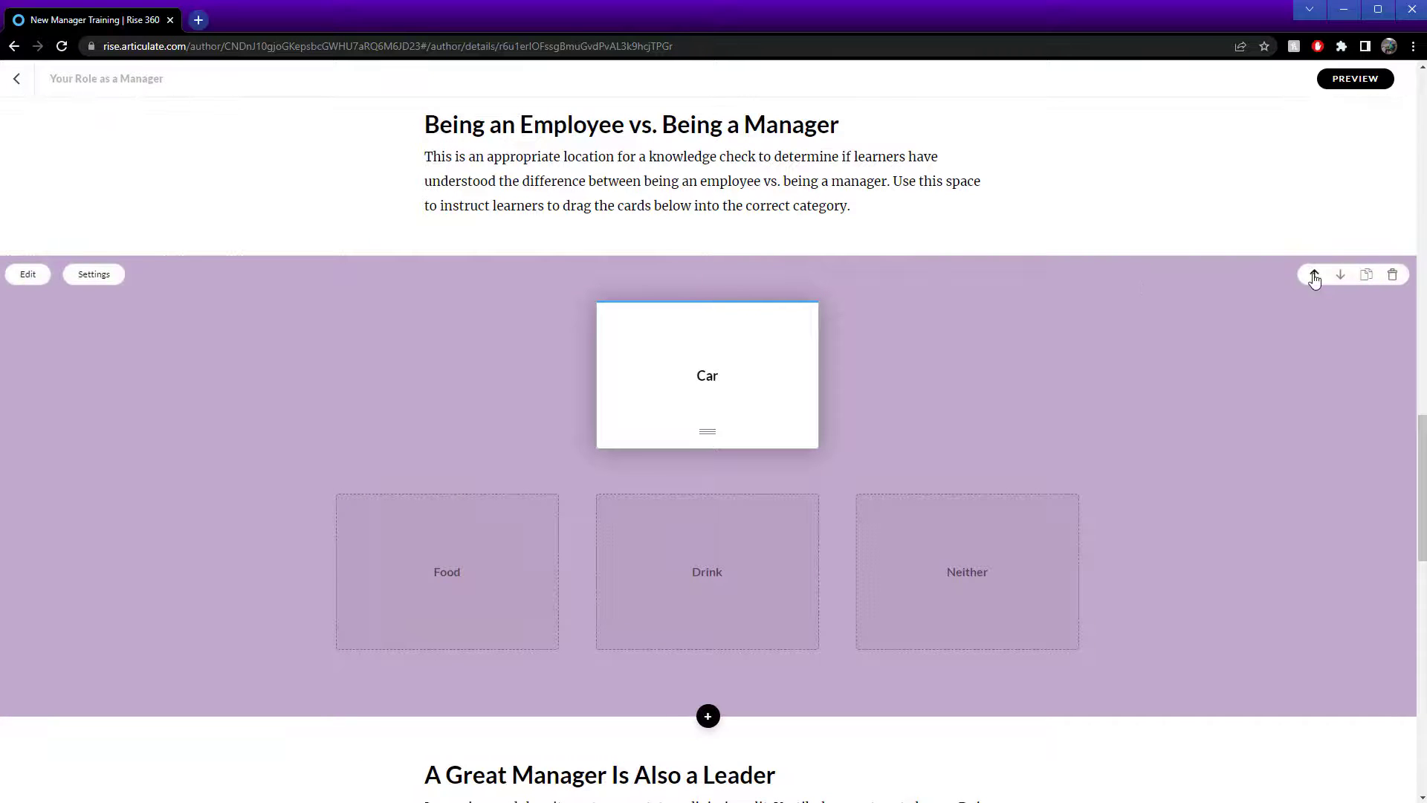
# - Insert a multimedia Embed block below the "A Great Manager Is Also a Leader" paragraph, after looking through the gallery and multimedia blocks
pyautogui.scroll(-3, 1064, 524)
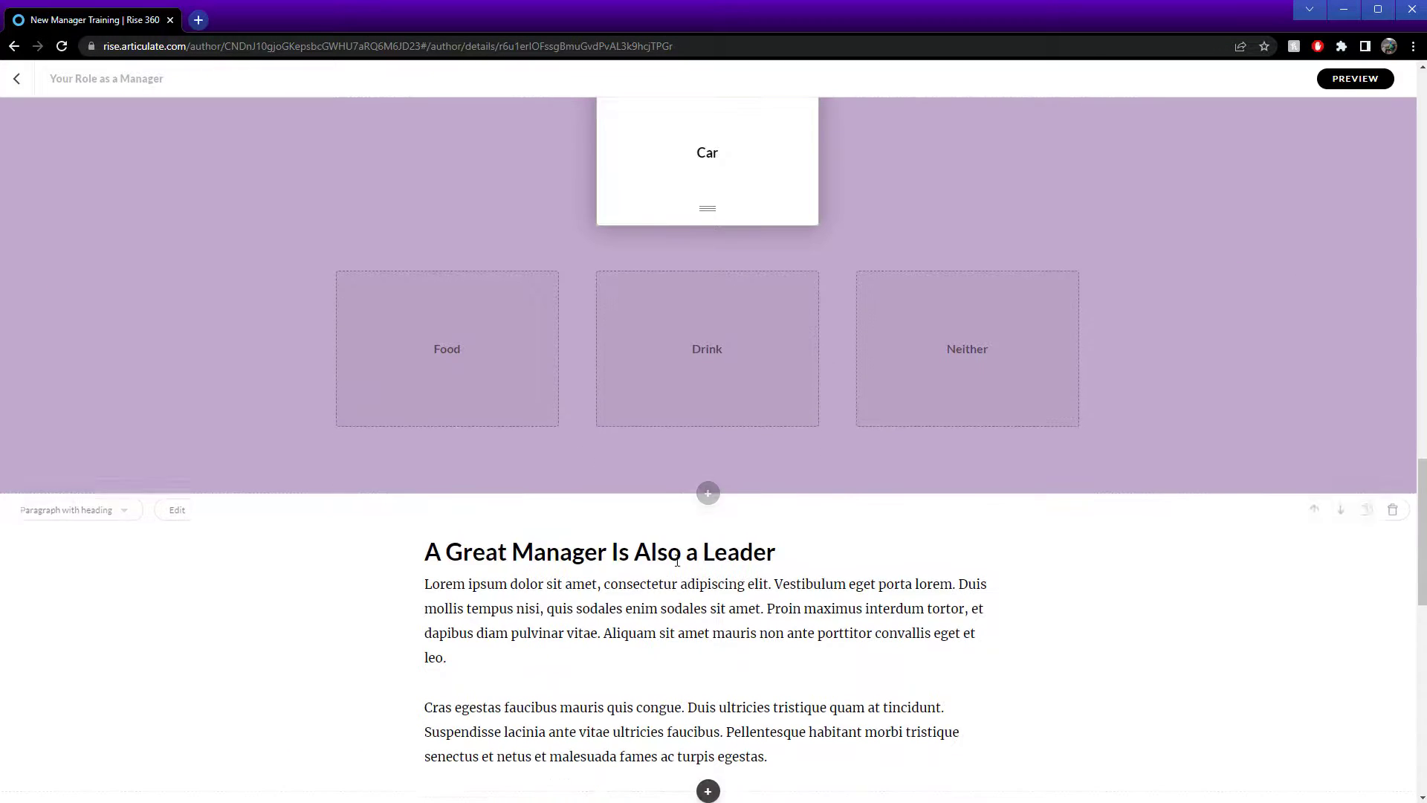
pyautogui.scroll(-4, 768, 549)
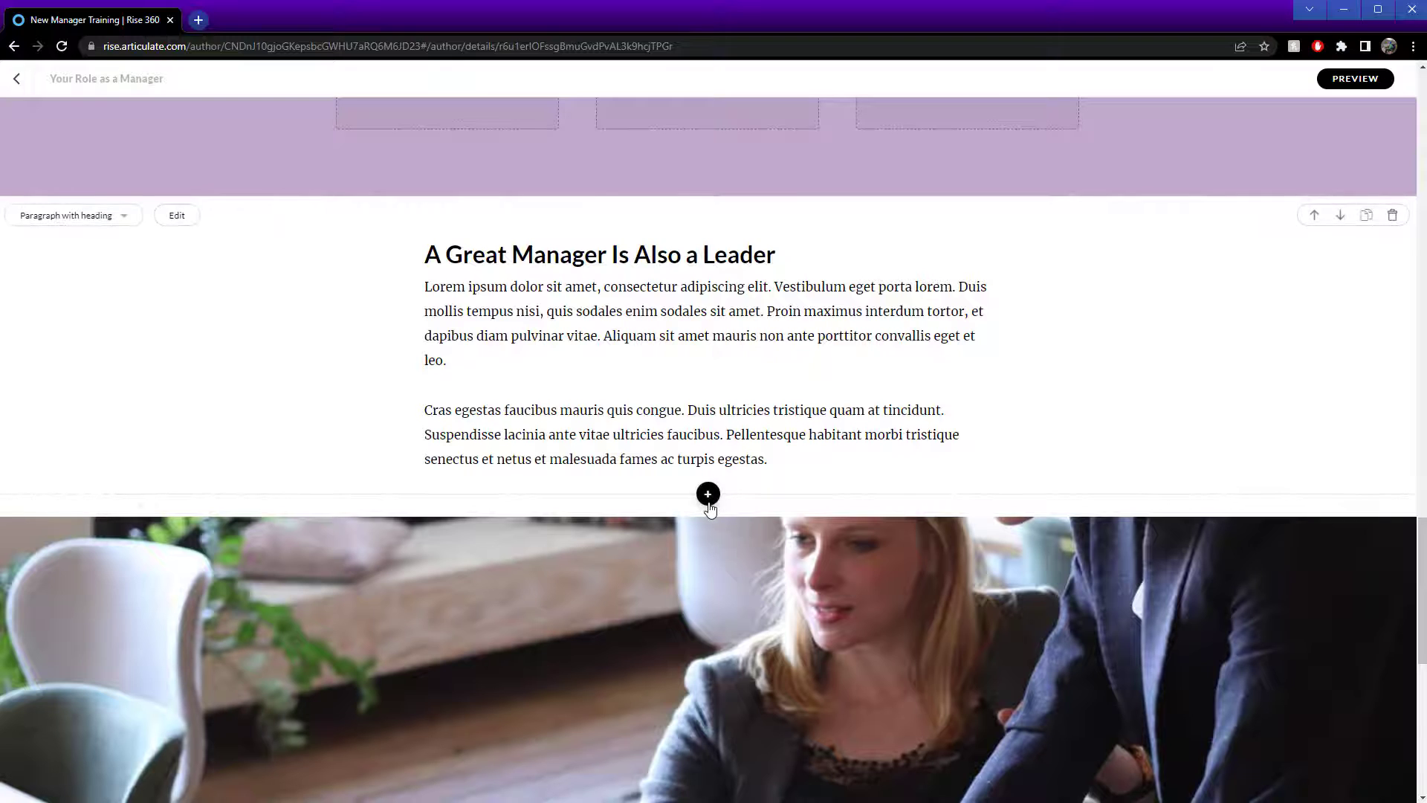
pyautogui.click(721, 495)
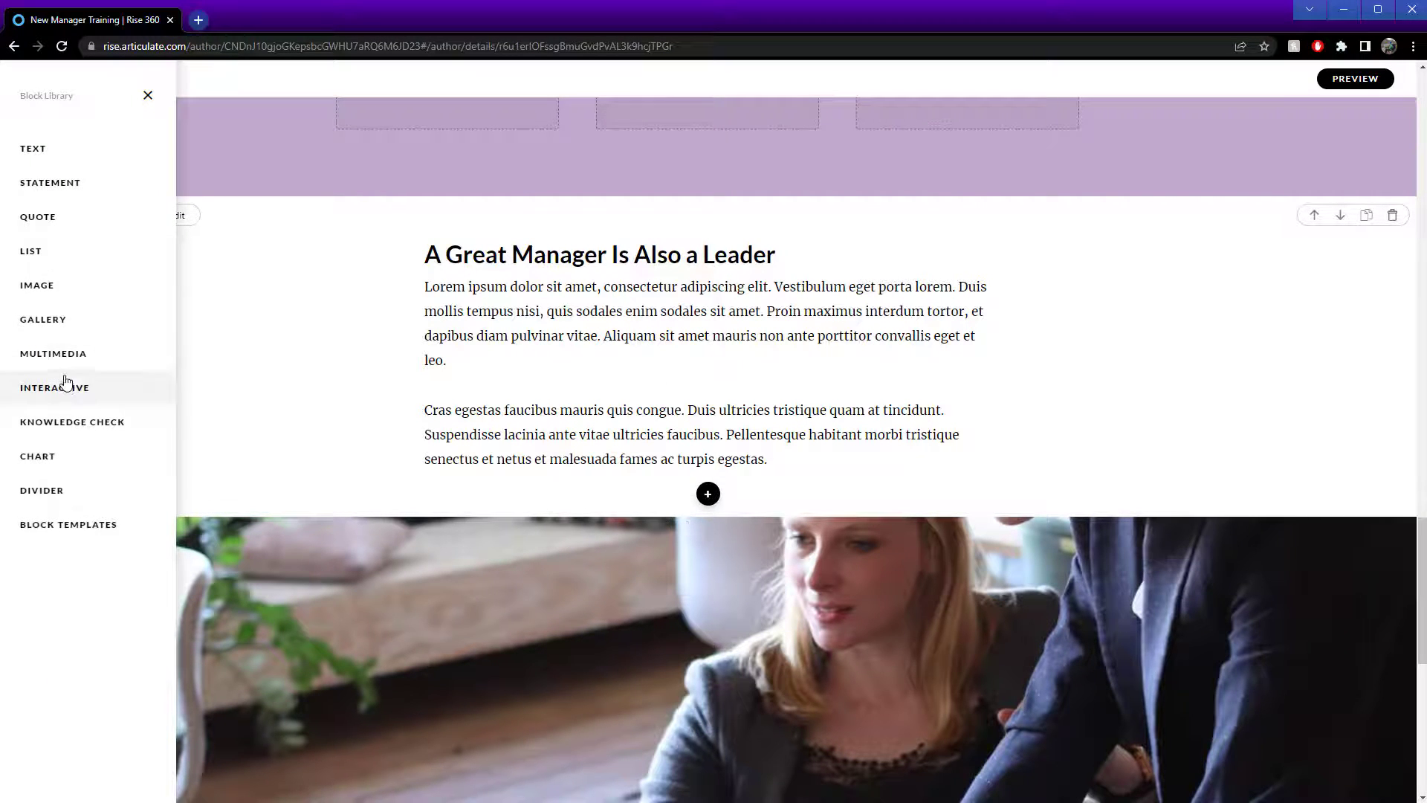
pyautogui.click(64, 320)
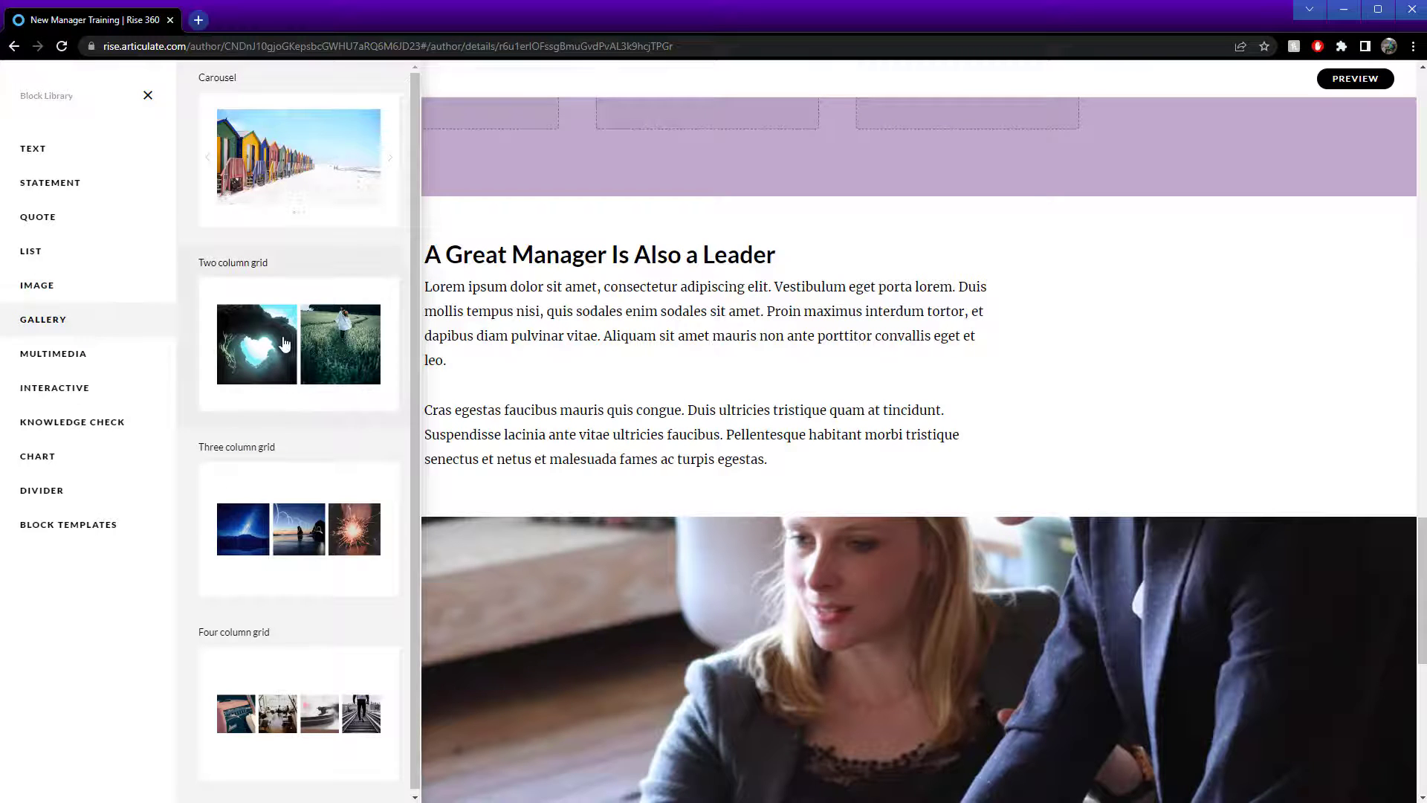
pyautogui.click(105, 357)
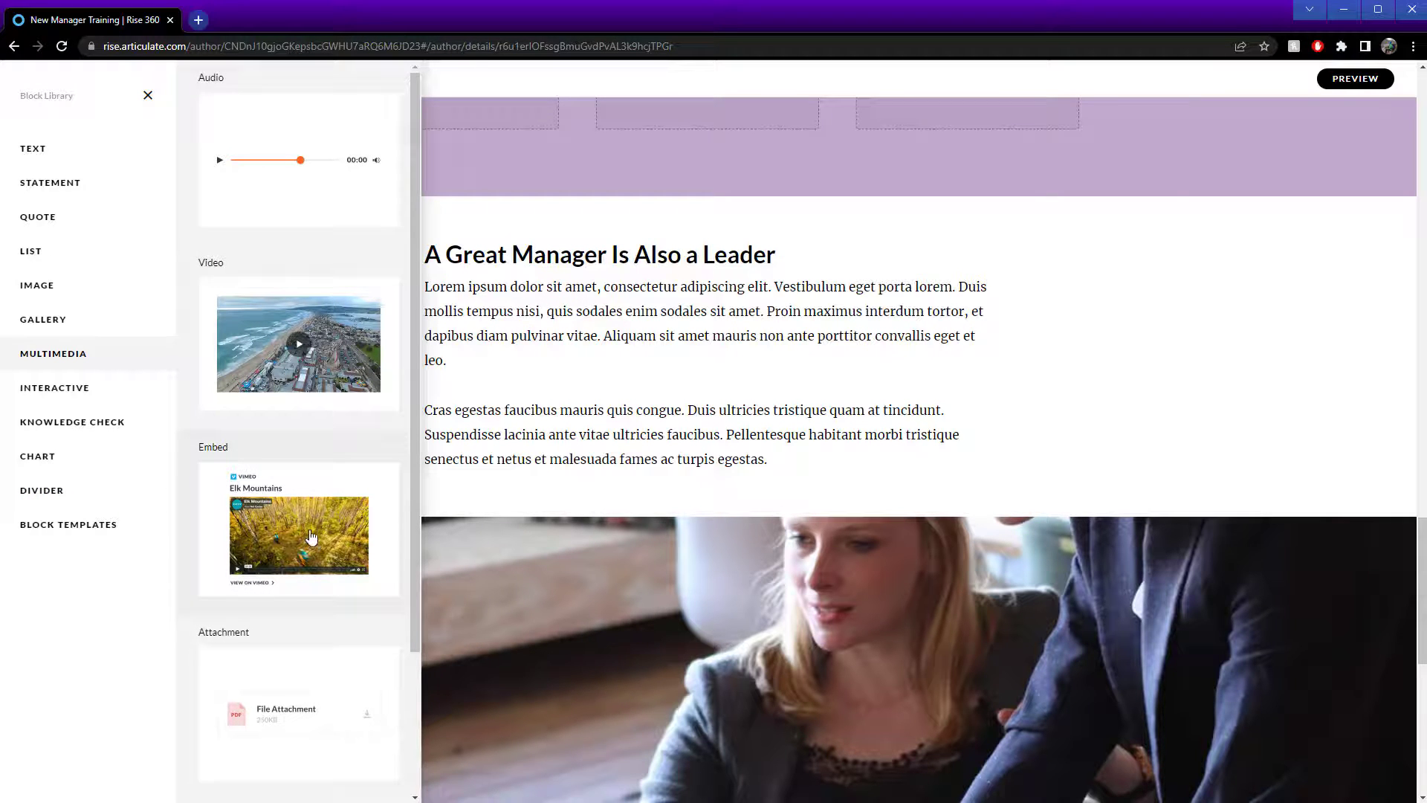
pyautogui.scroll(-3, 306, 640)
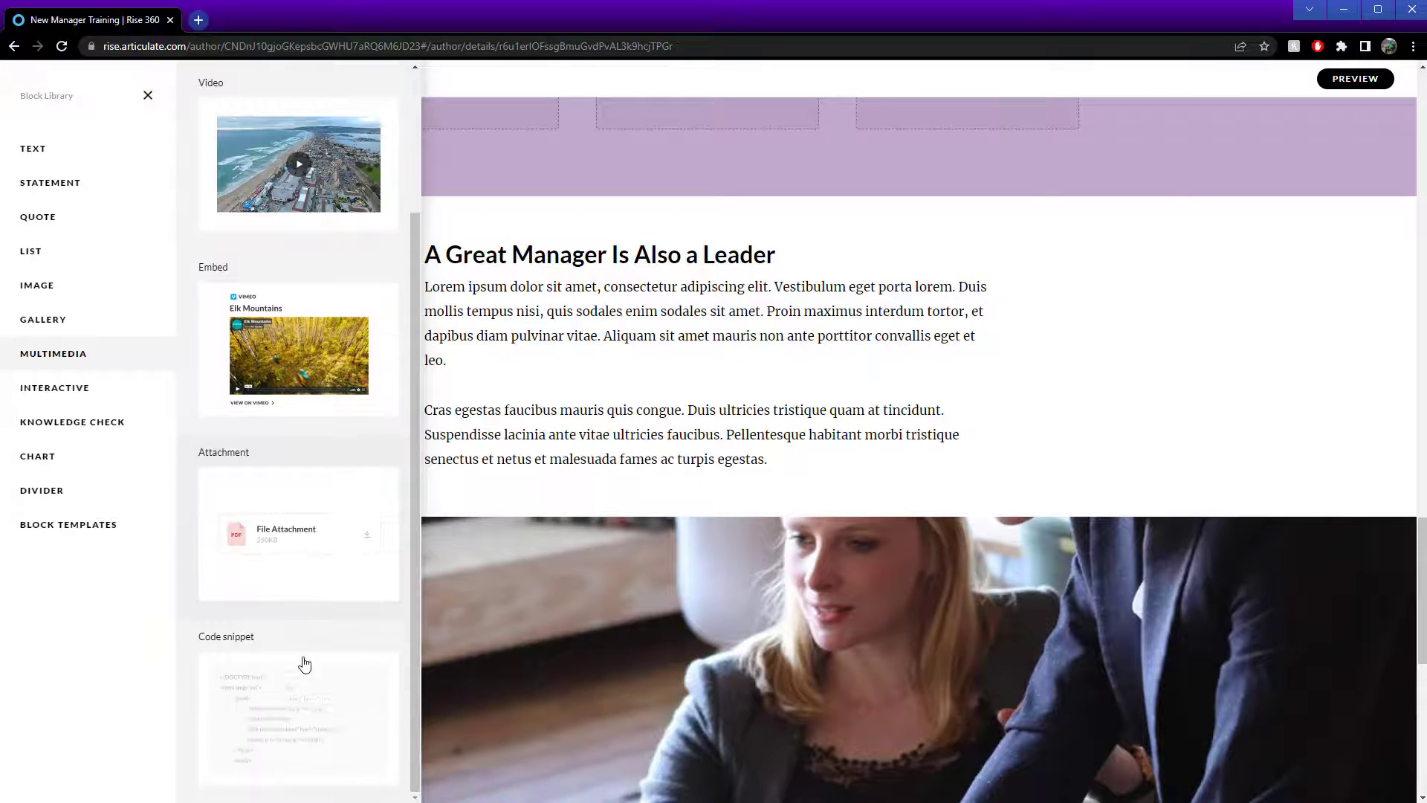
pyautogui.scroll(2, 324, 705)
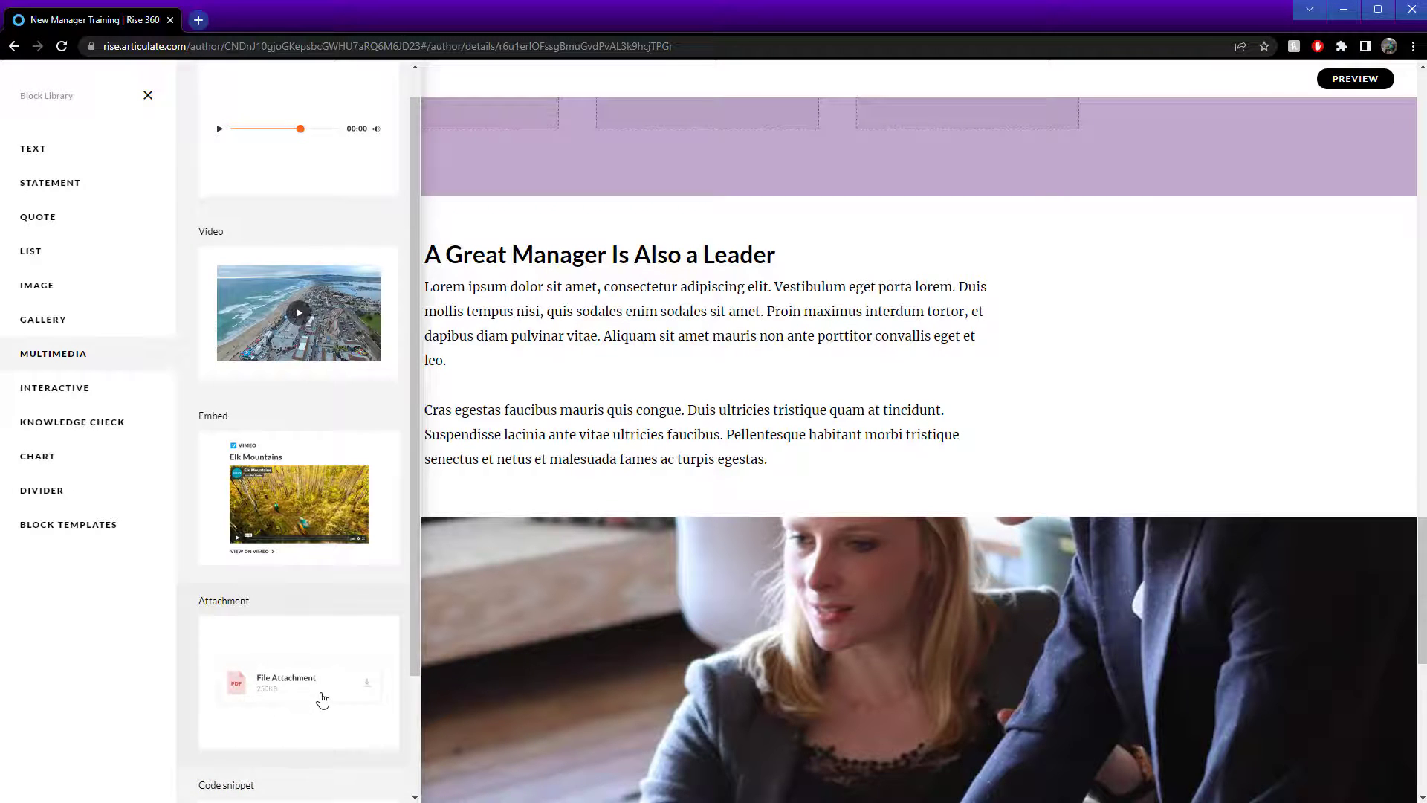
pyautogui.click(371, 562)
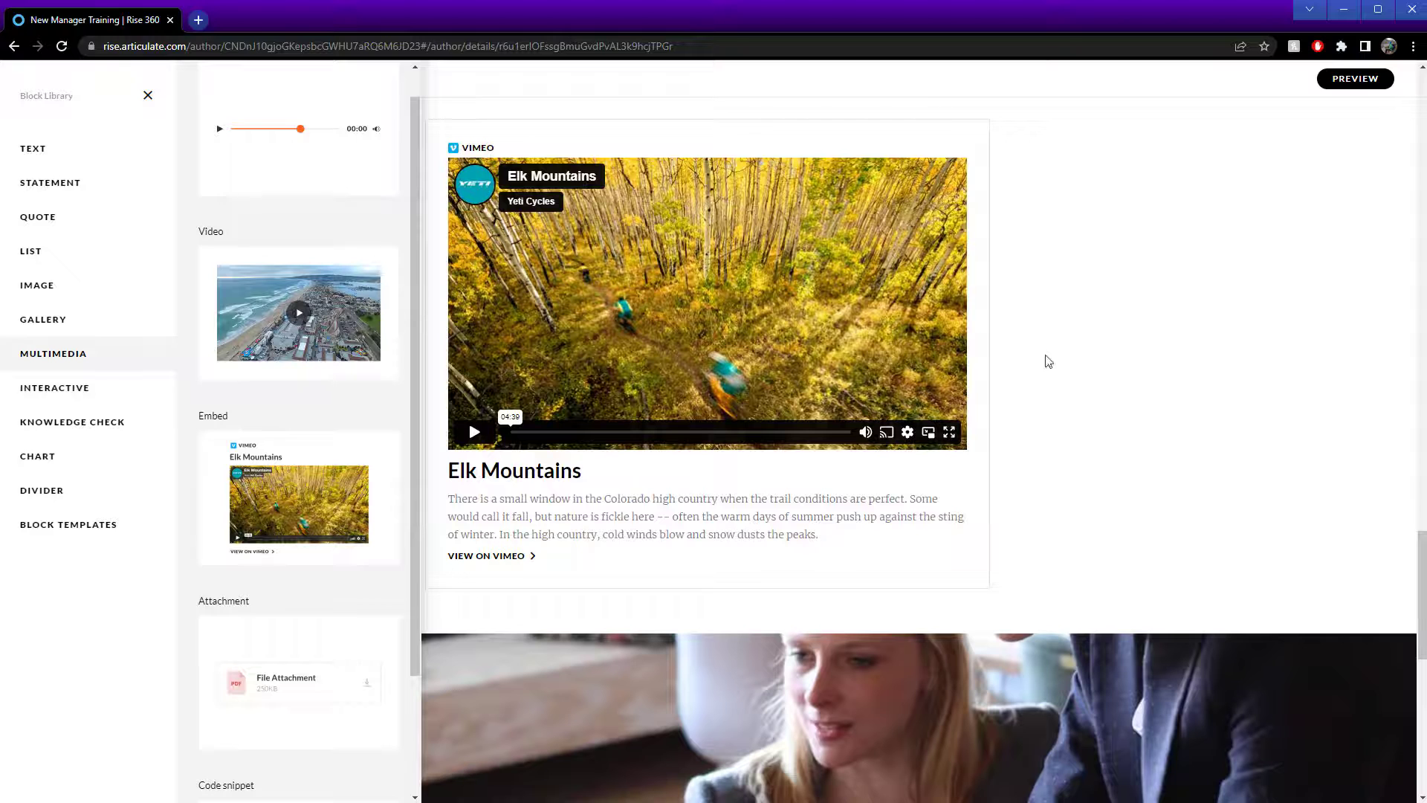
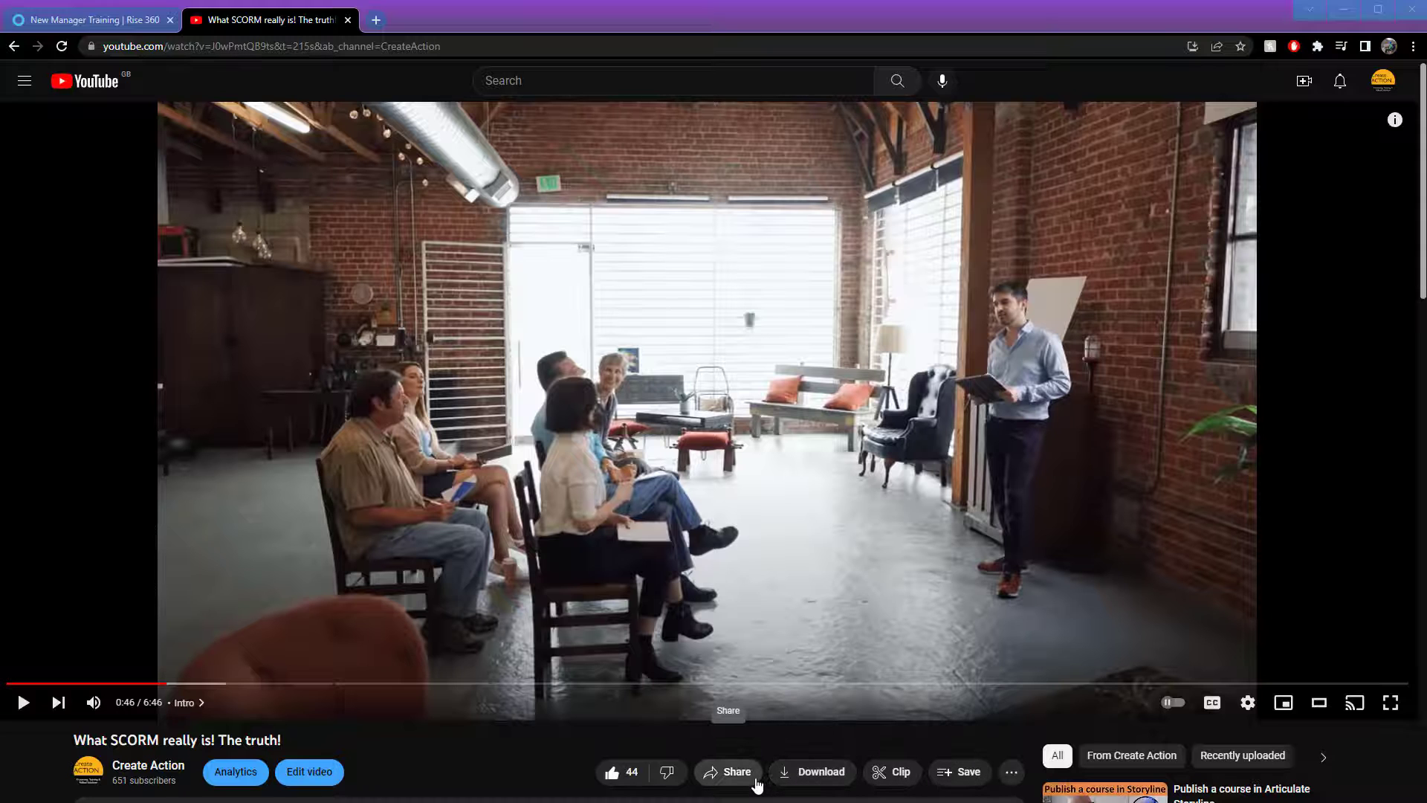
# - Copy the share link of the YouTube video "What SCORM really is! The truth!" and return to the Rise 360 course
pyautogui.click(751, 771)
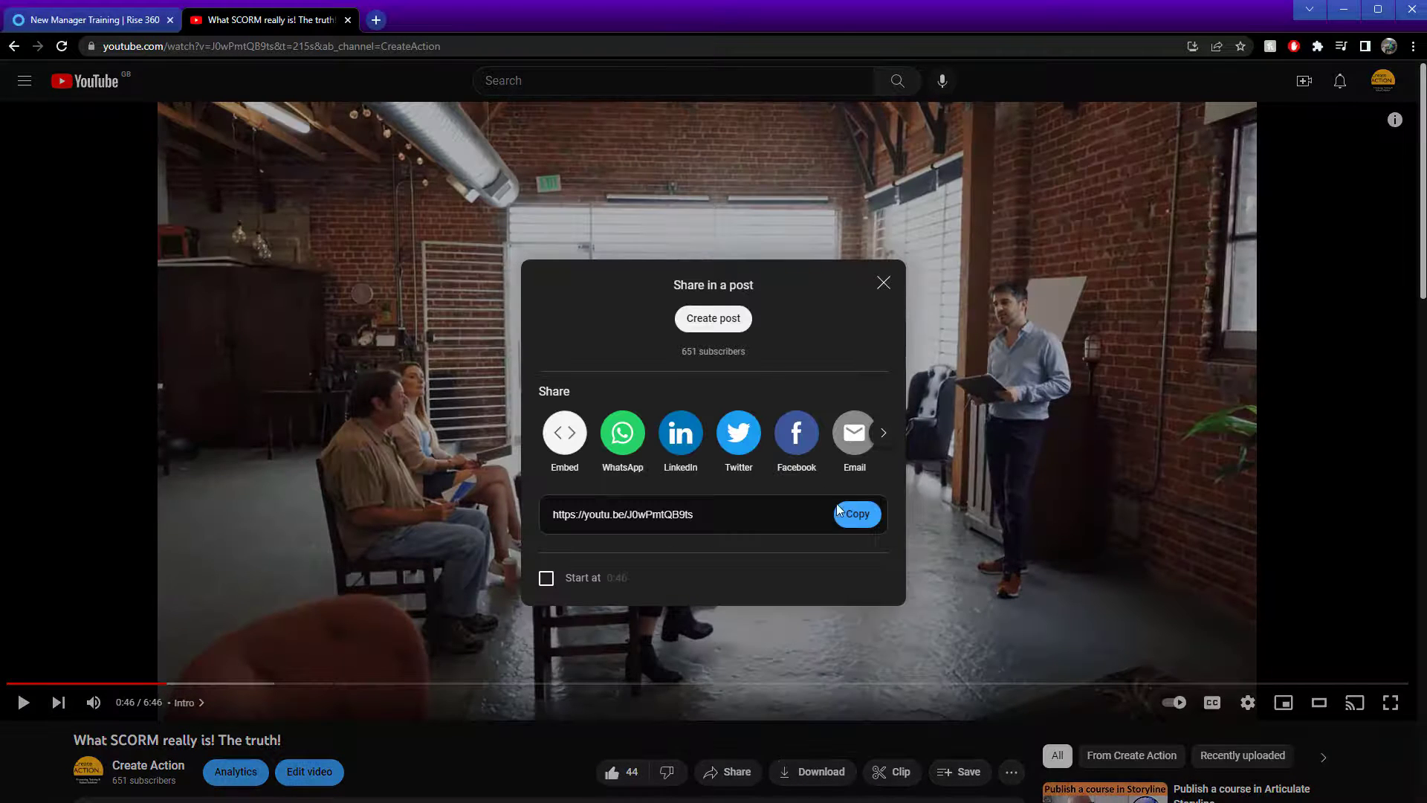
pyautogui.click(840, 512)
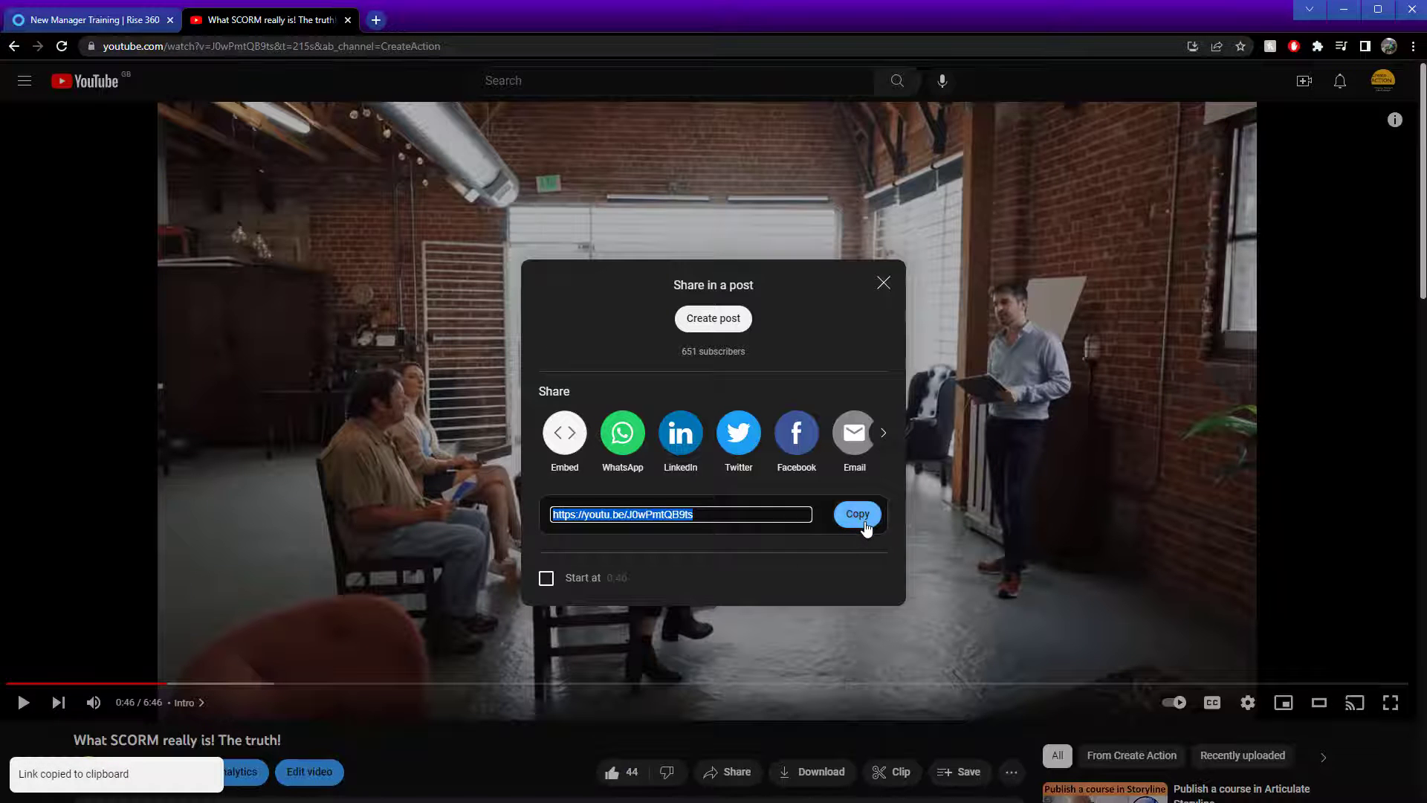
pyautogui.click(884, 283)
pyautogui.click(70, 19)
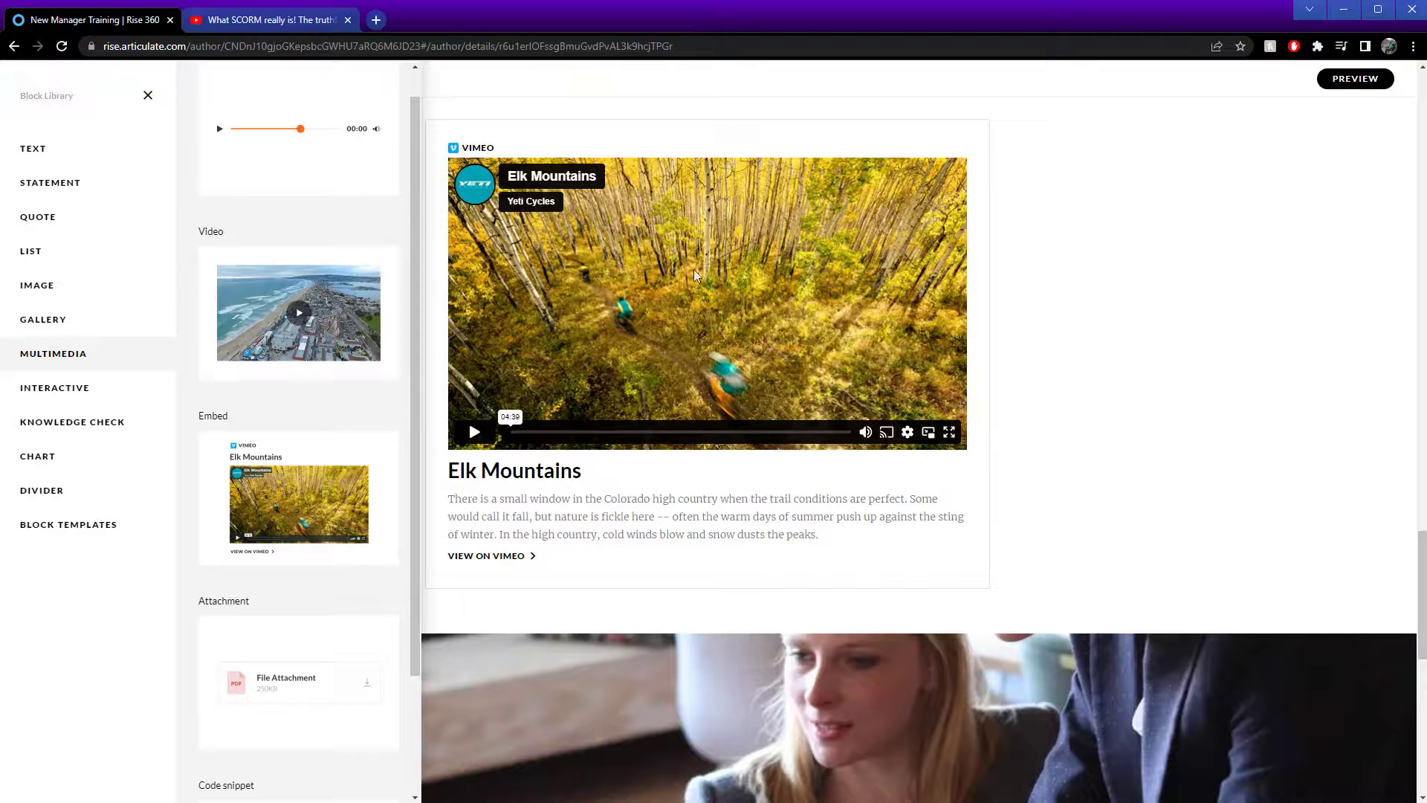
pyautogui.click(676, 237)
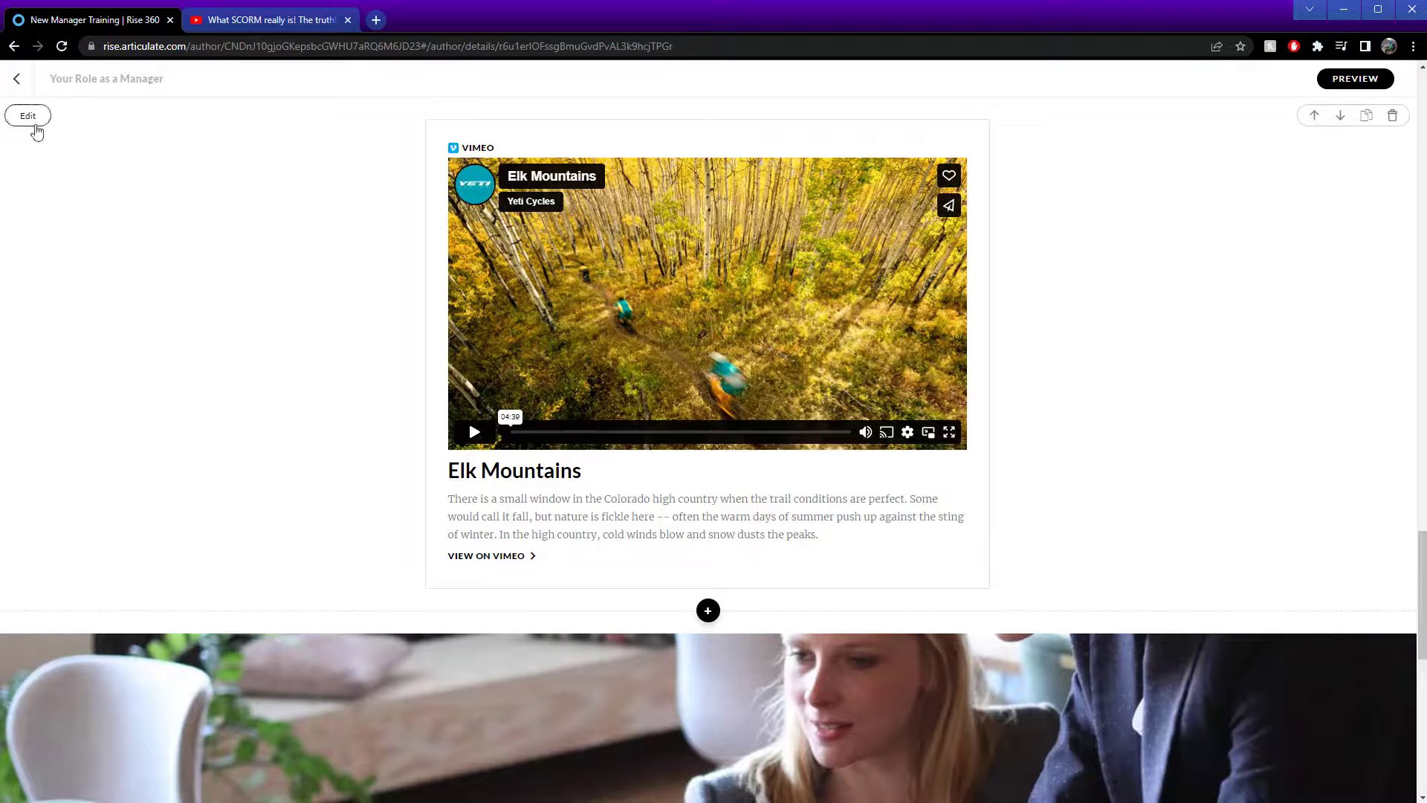
pyautogui.click(28, 117)
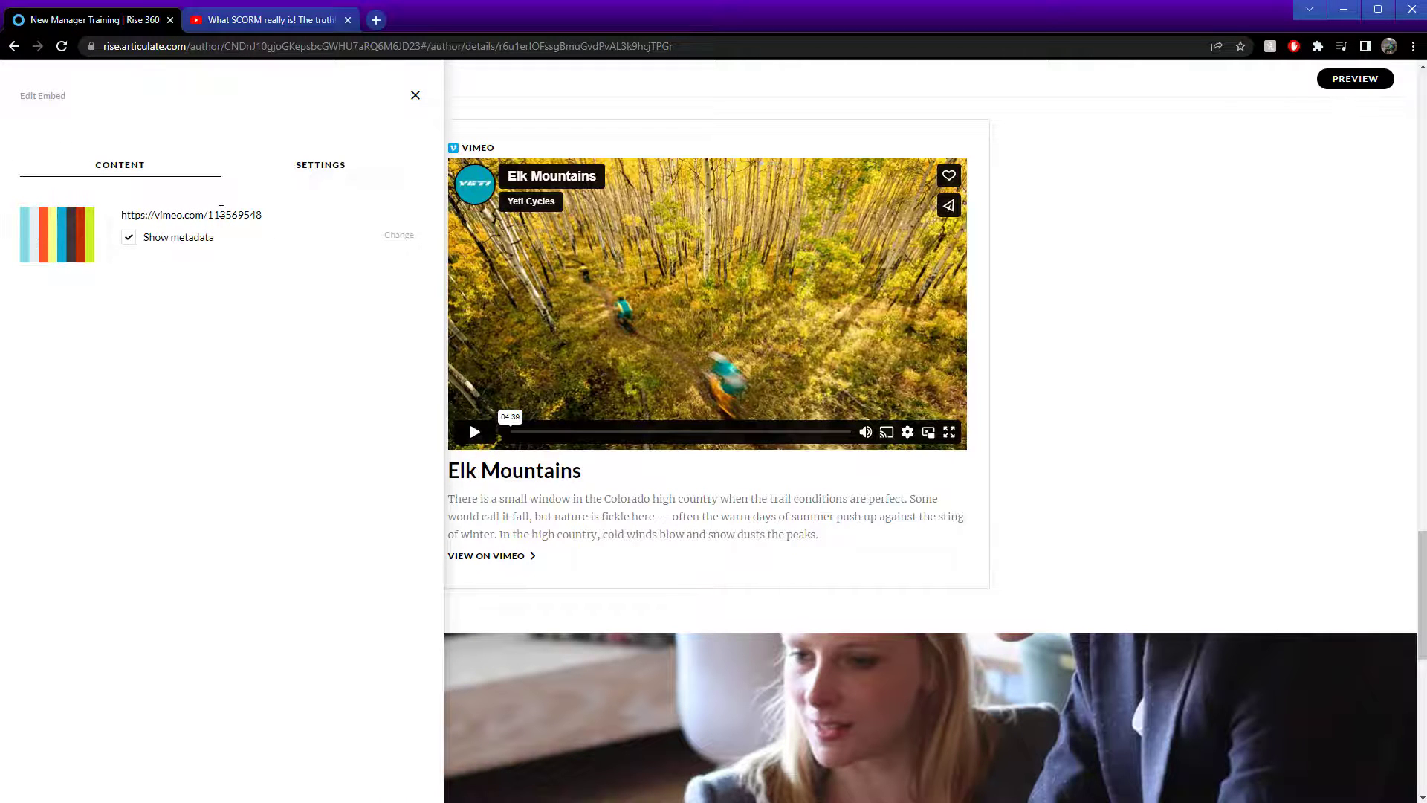
pyautogui.moveTo(279, 217); pyautogui.dragTo(223, 216)
pyautogui.click(399, 235)
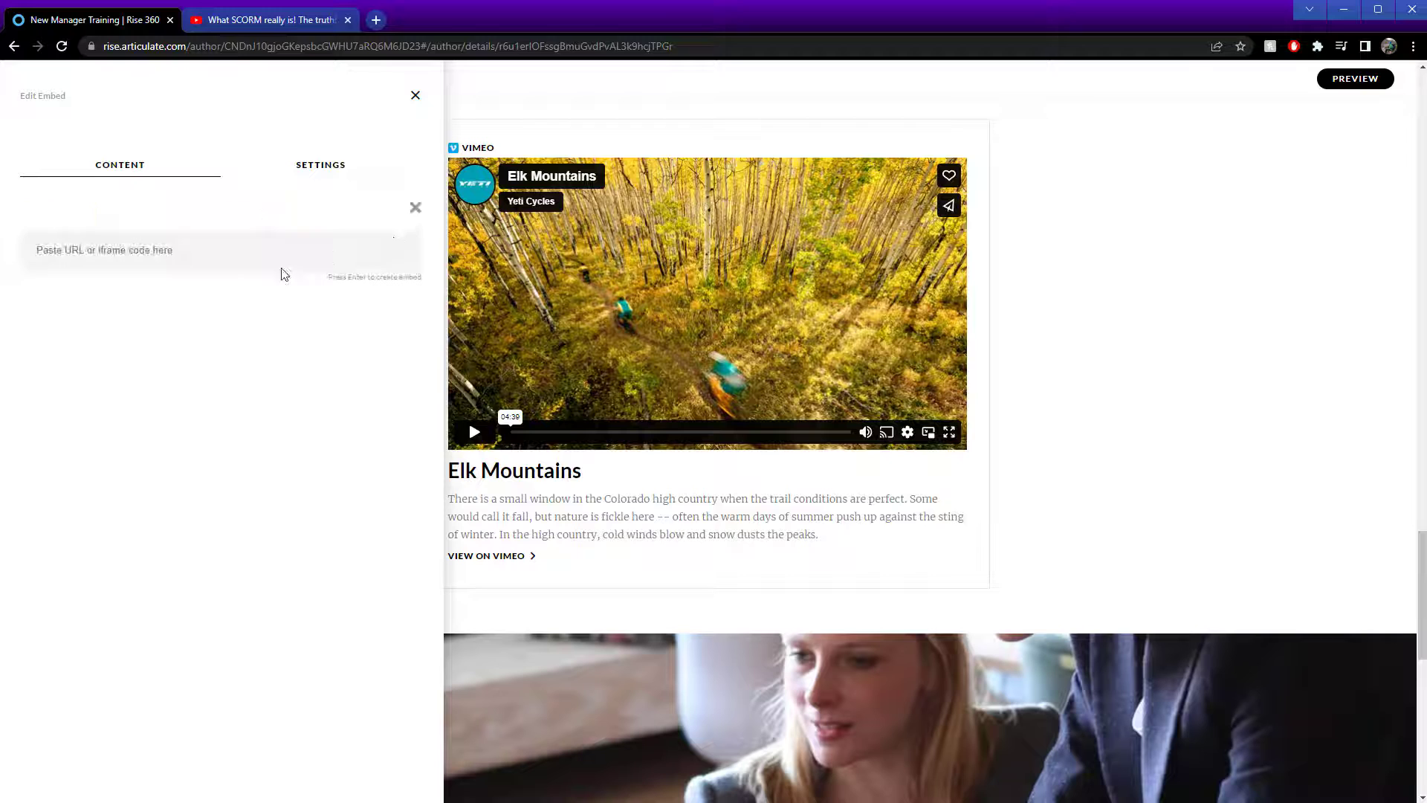
pyautogui.hotkey('ctrl', 'v')
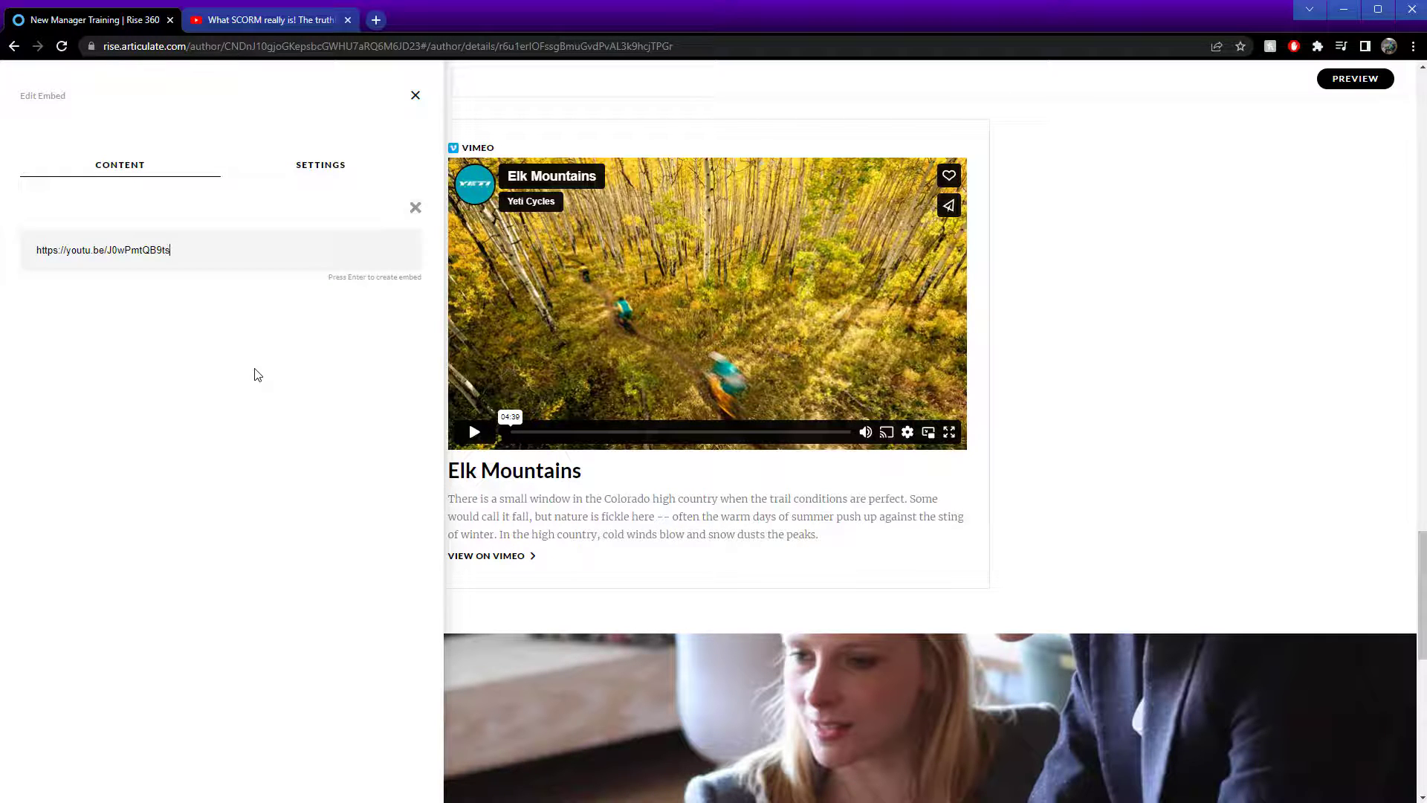
pyautogui.press('Return')
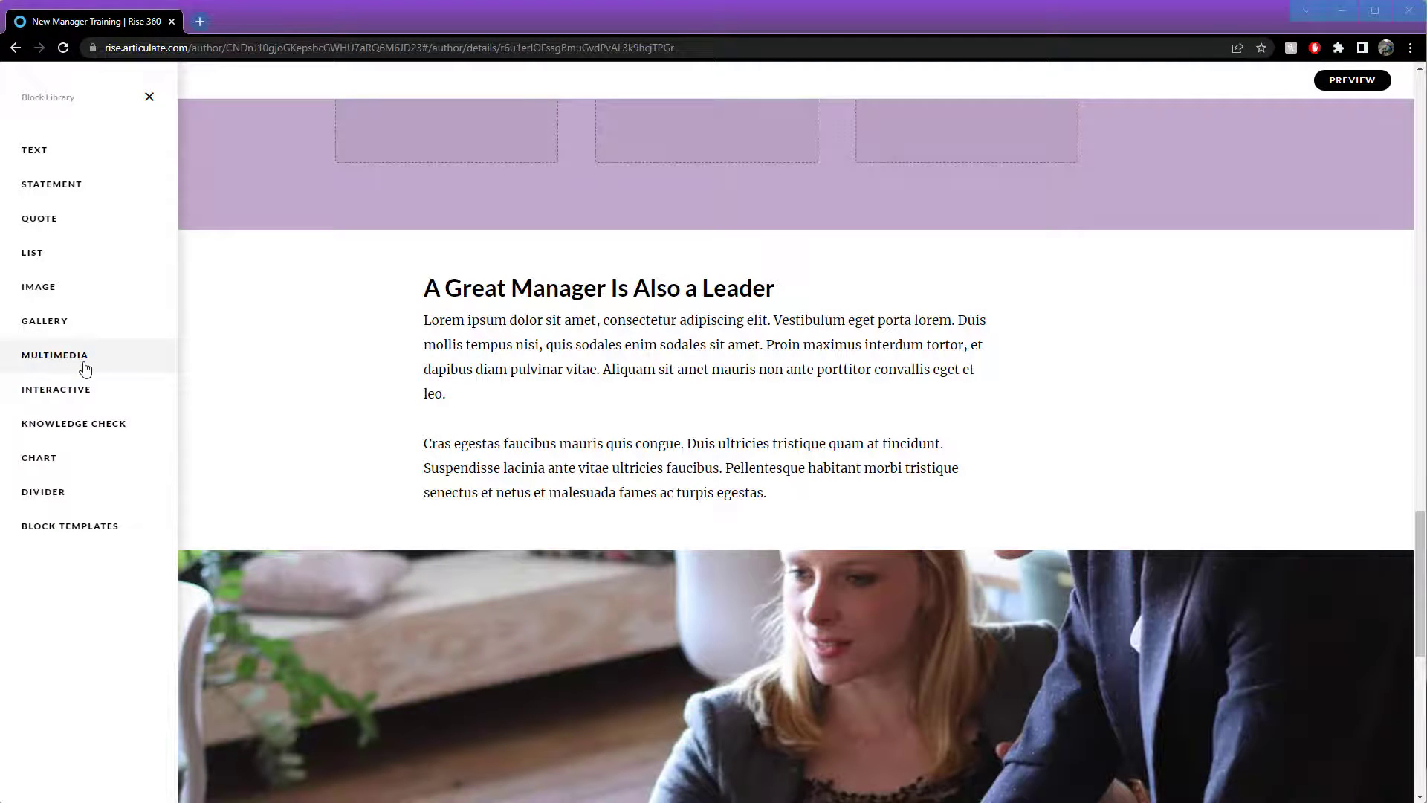
# - Insert a multimedia Video block below the "A Great Manager Is Also a Leader" paragraph and leave the block library
pyautogui.click(85, 369)
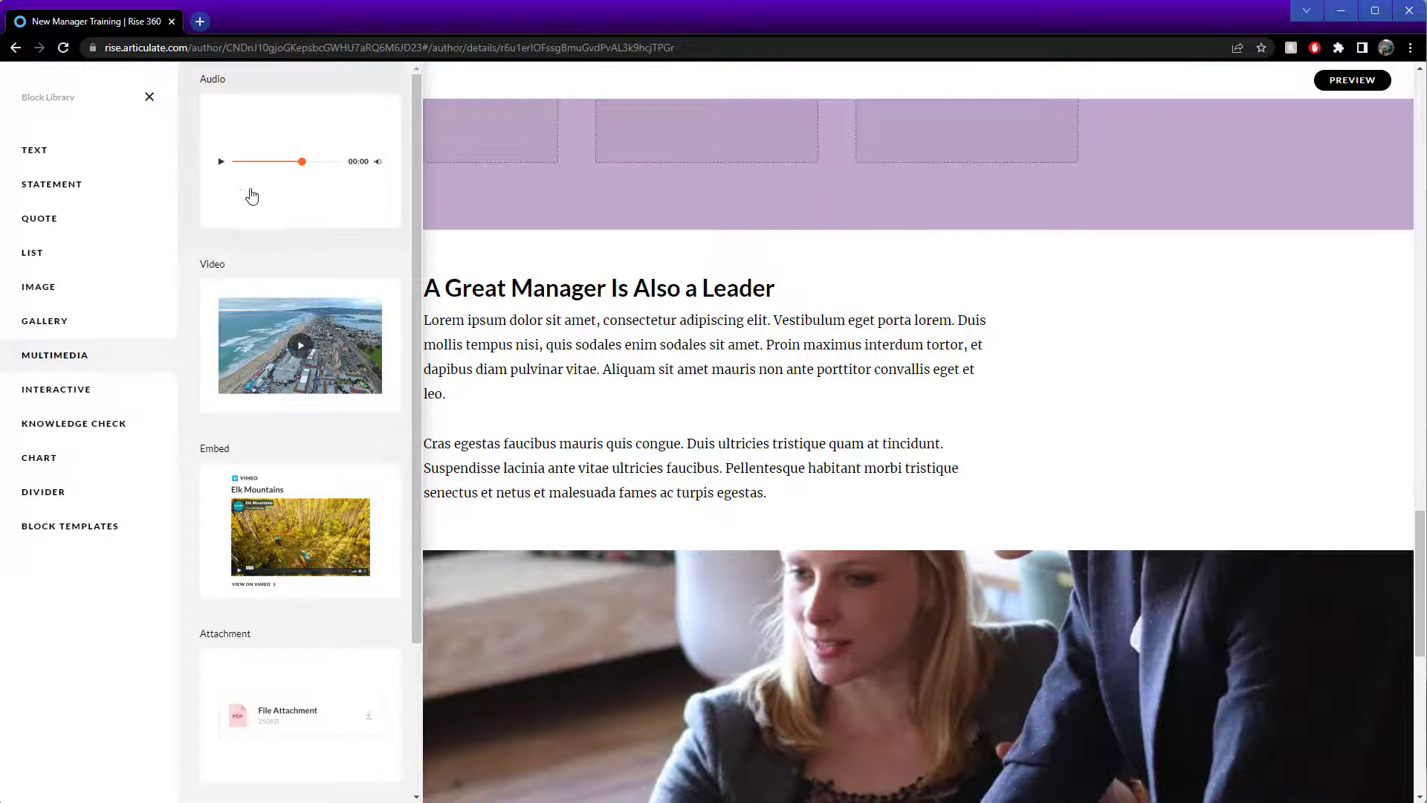
pyautogui.scroll(-1, 341, 520)
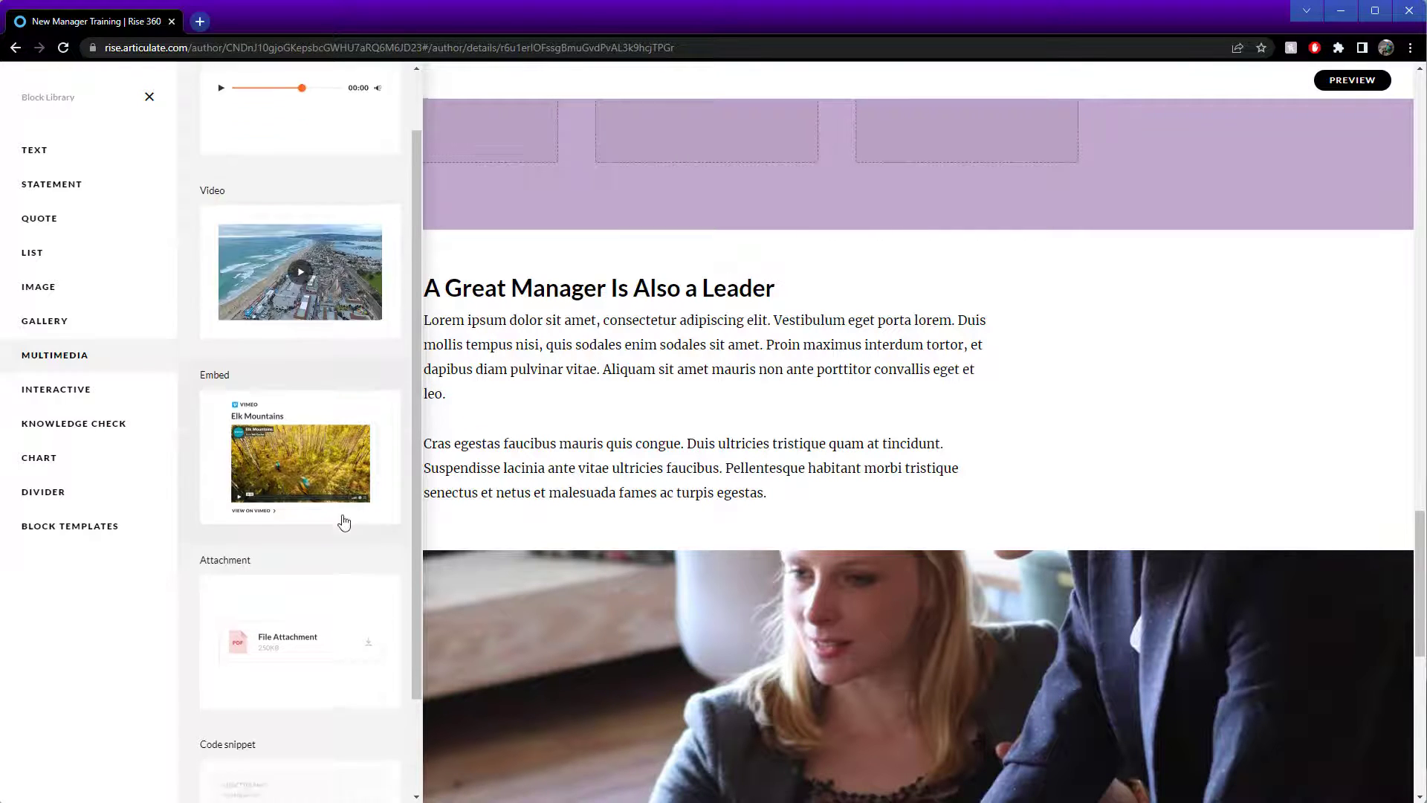
pyautogui.scroll(-2, 292, 492)
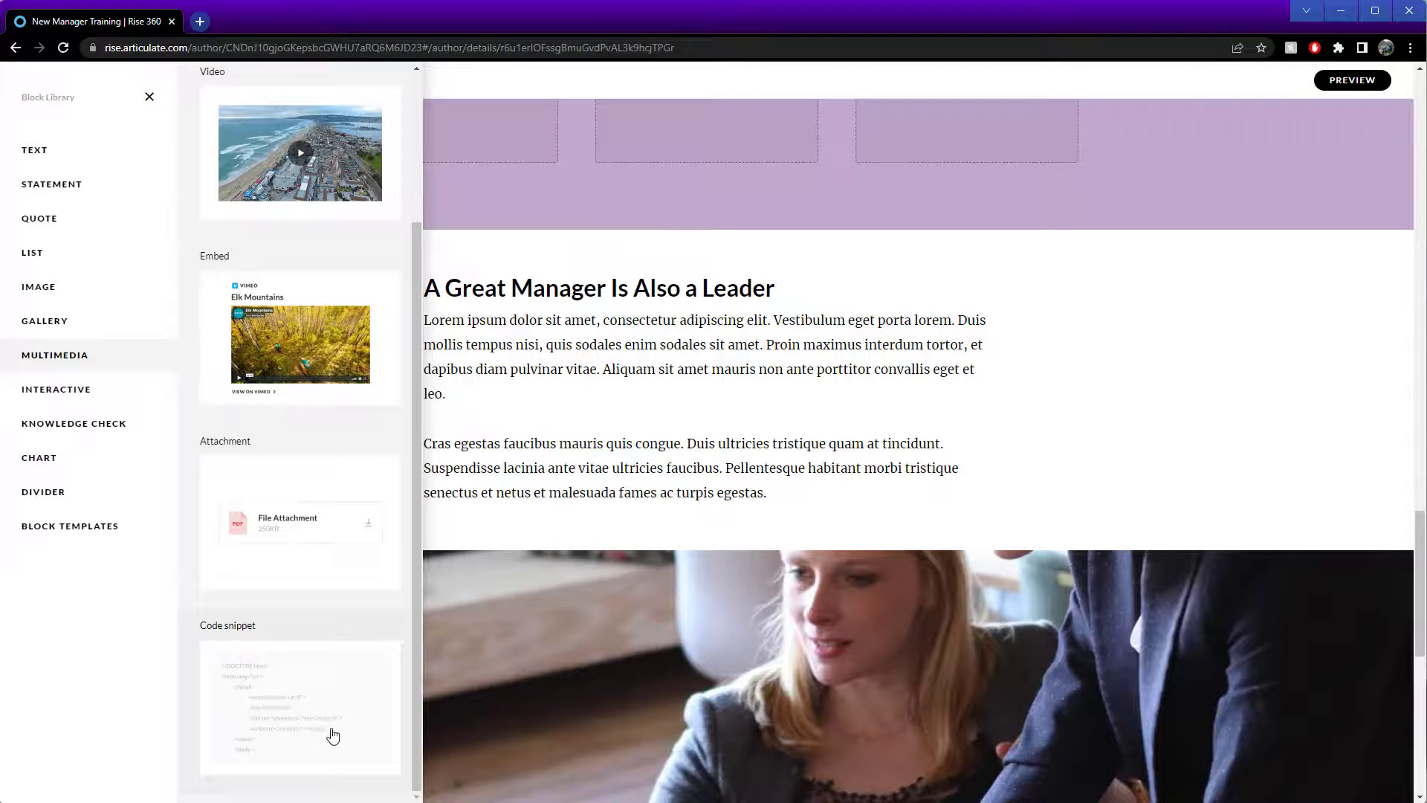
pyautogui.scroll(2, 311, 707)
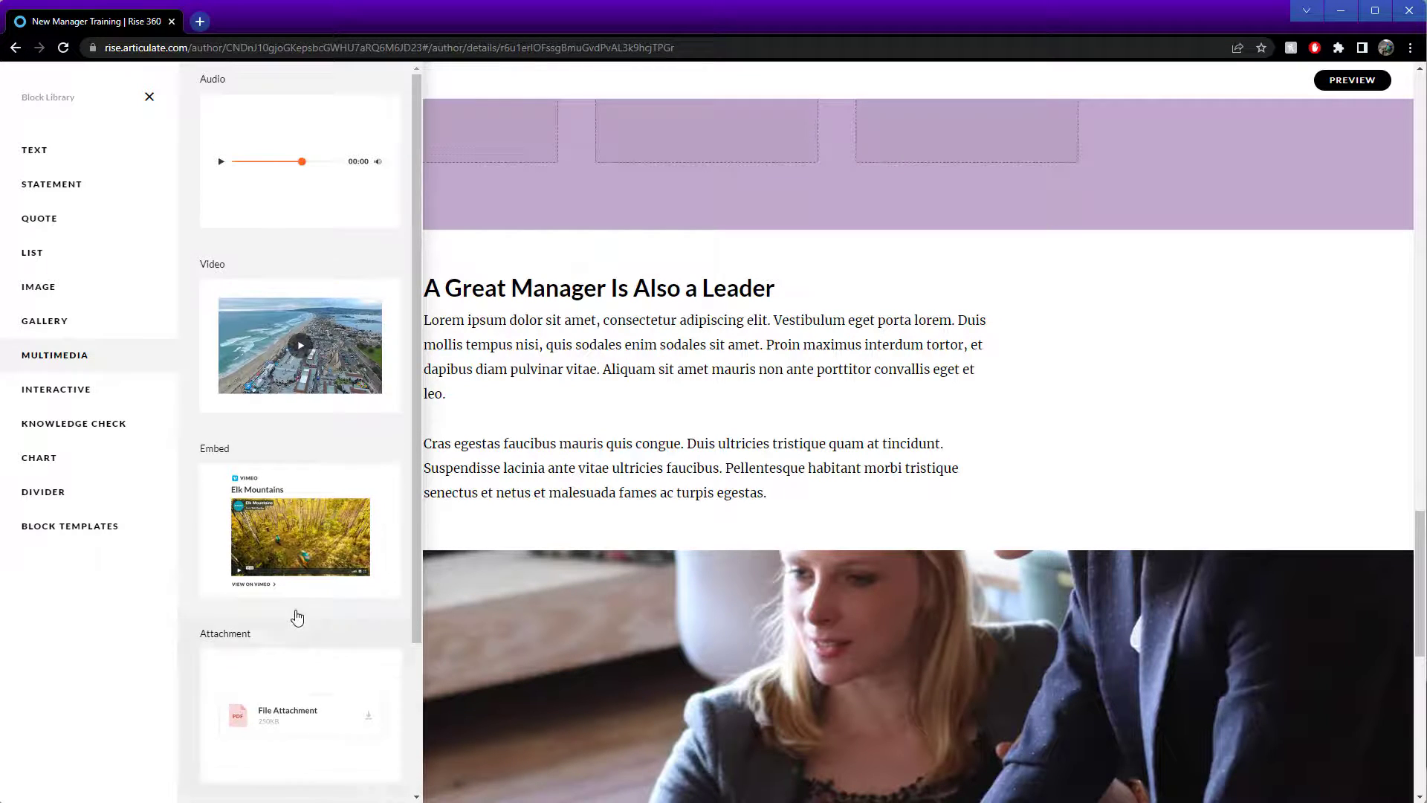
pyautogui.click(284, 356)
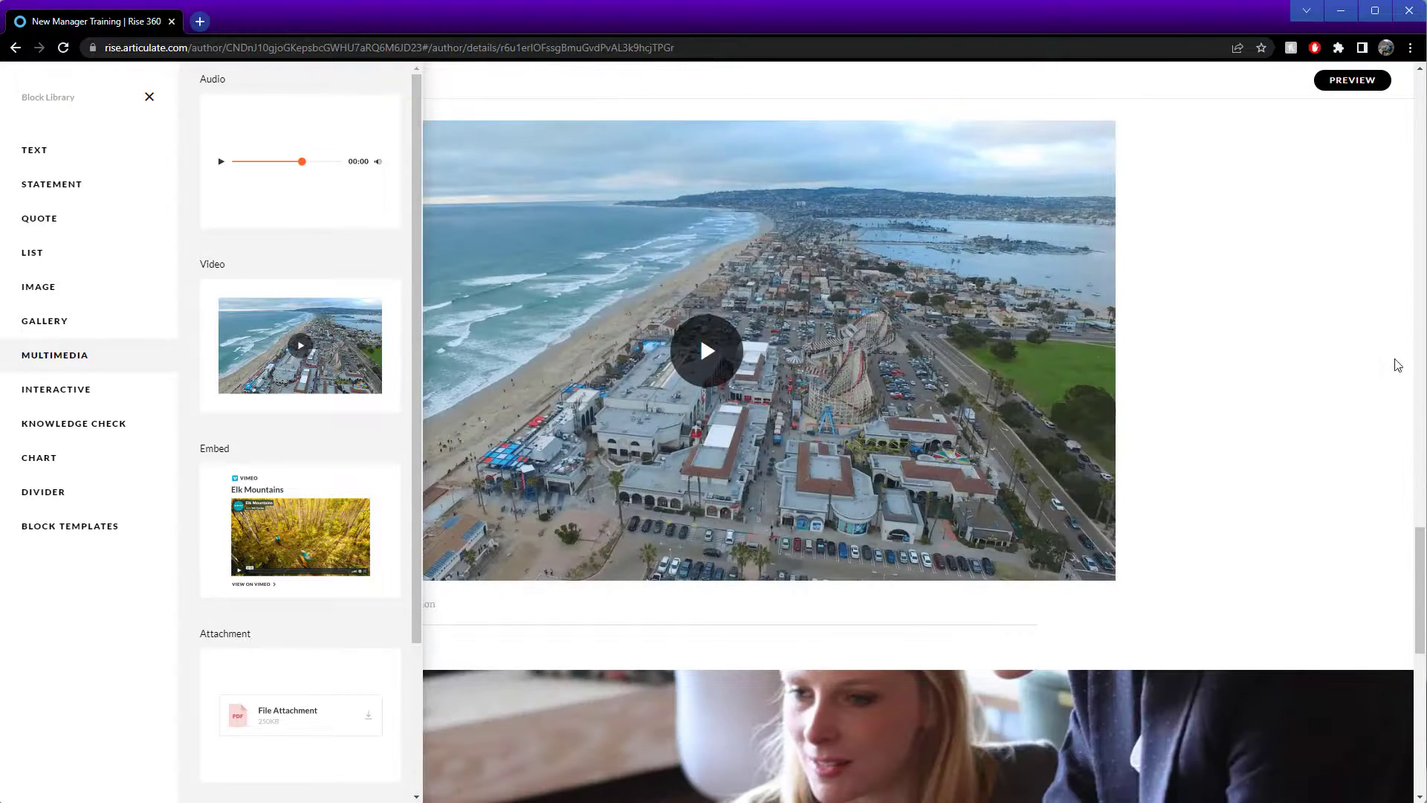
pyautogui.click(822, 405)
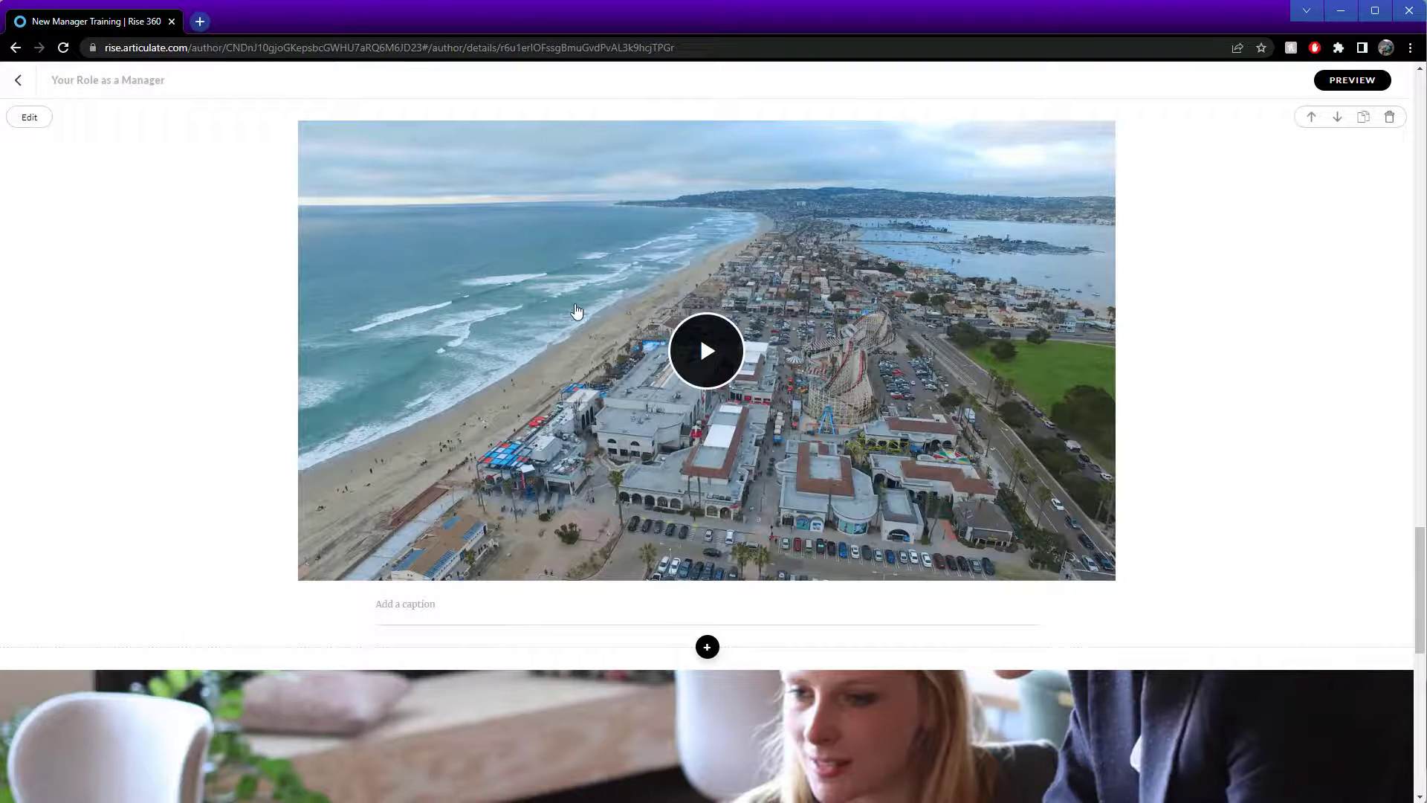
# - Replace the block's Coastline sample with the video WIN_20230505_15_22_07_Pro from the Camera Roll folder and close its editor
pyautogui.click(33, 117)
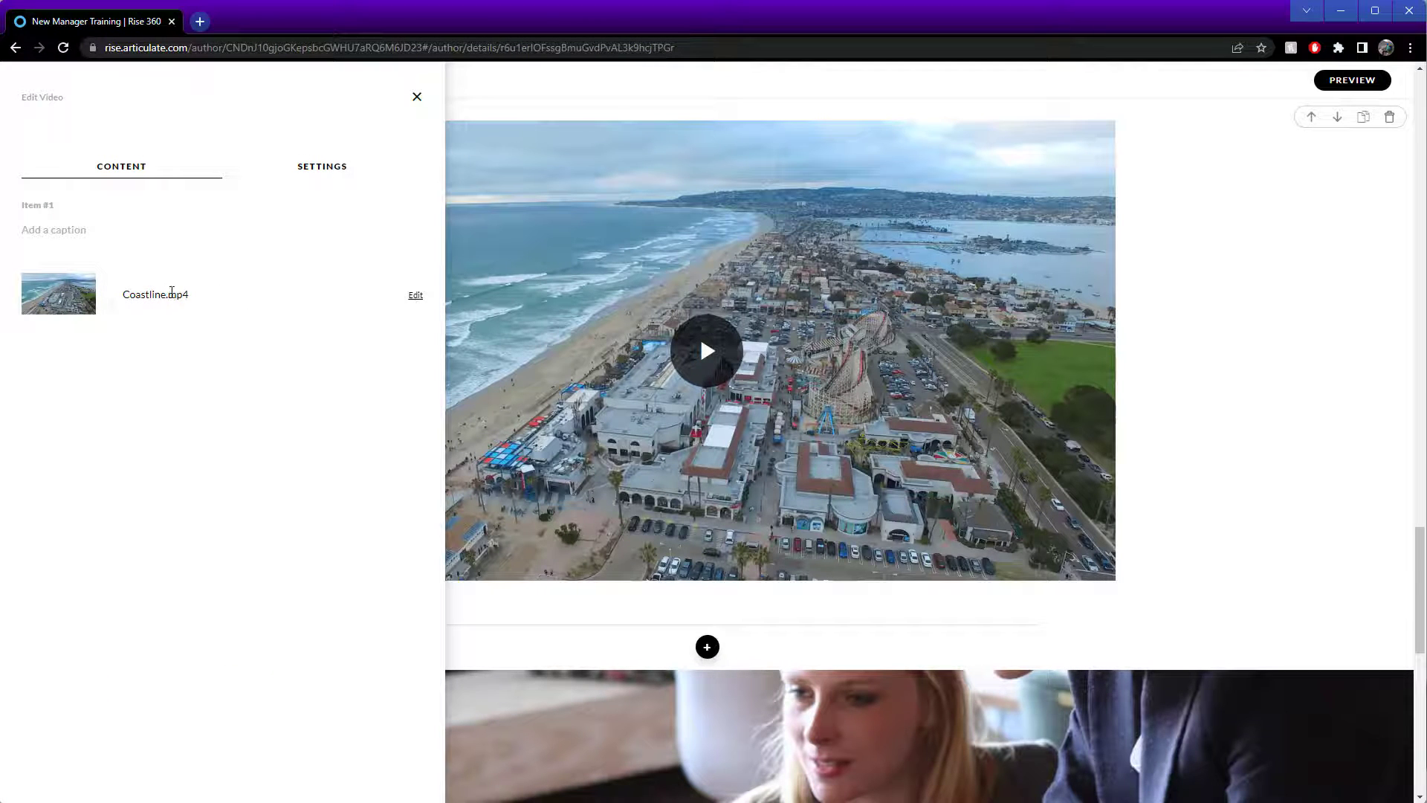
pyautogui.click(415, 297)
pyautogui.click(360, 334)
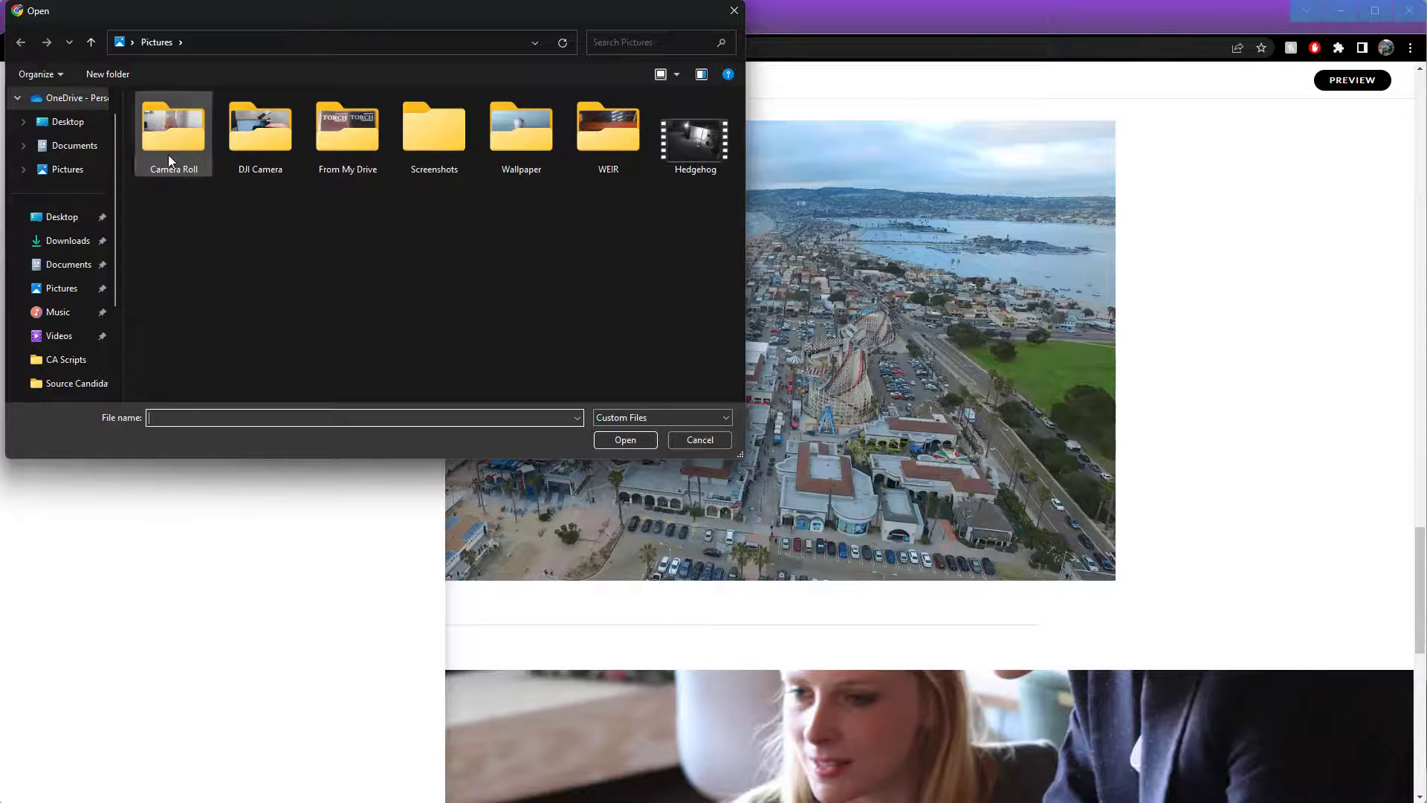
pyautogui.doubleClick(168, 129)
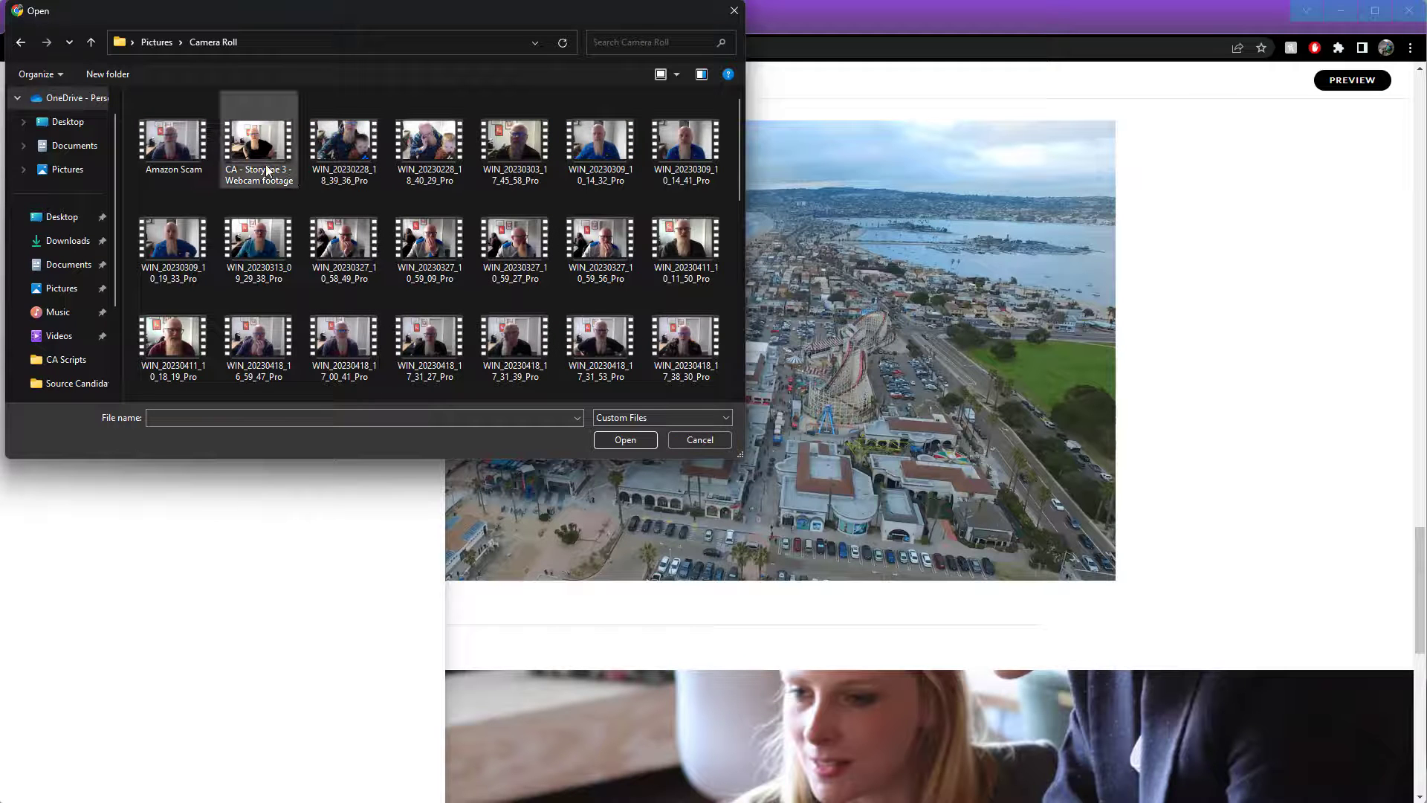
pyautogui.scroll(-5, 318, 279)
pyautogui.scroll(2, 324, 260)
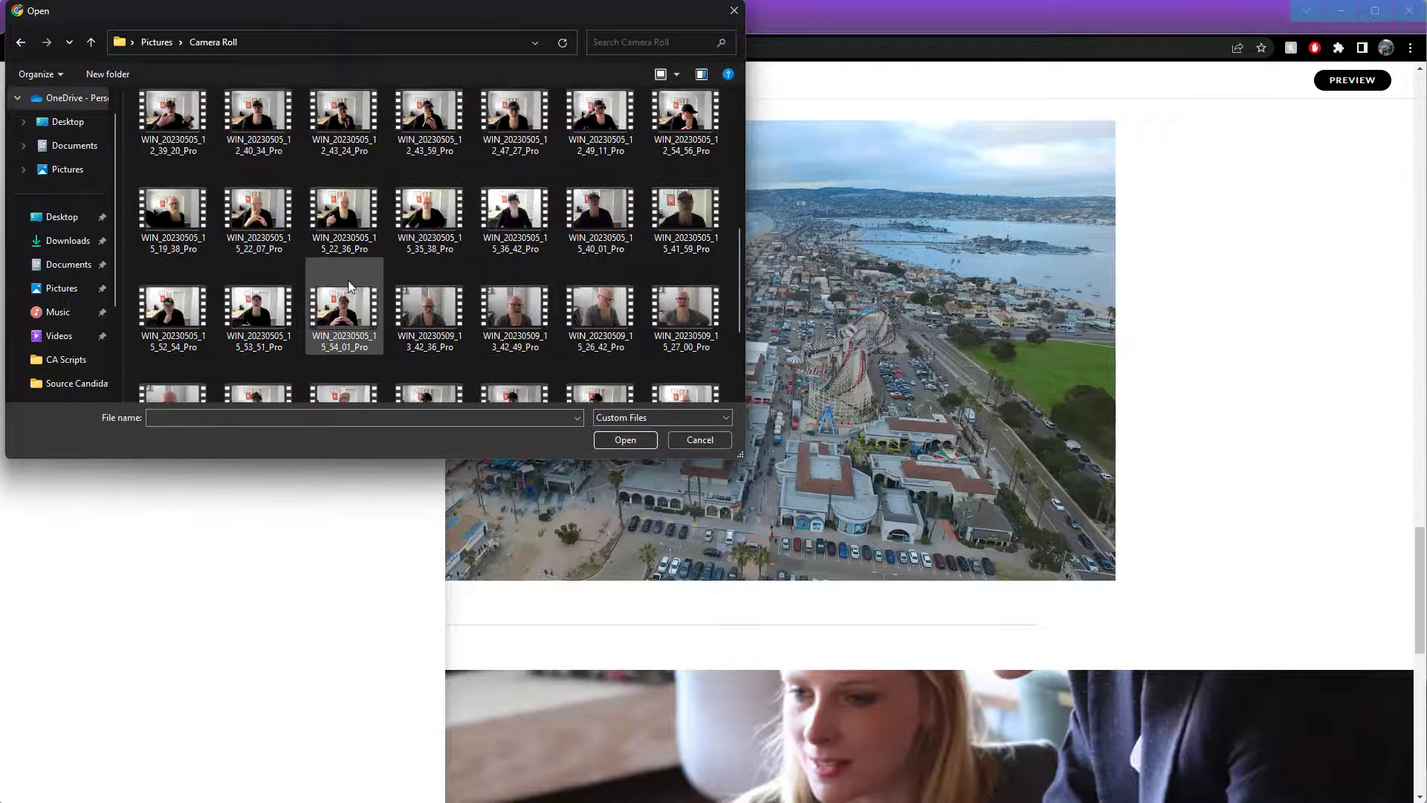
pyautogui.click(259, 209)
pyautogui.click(625, 440)
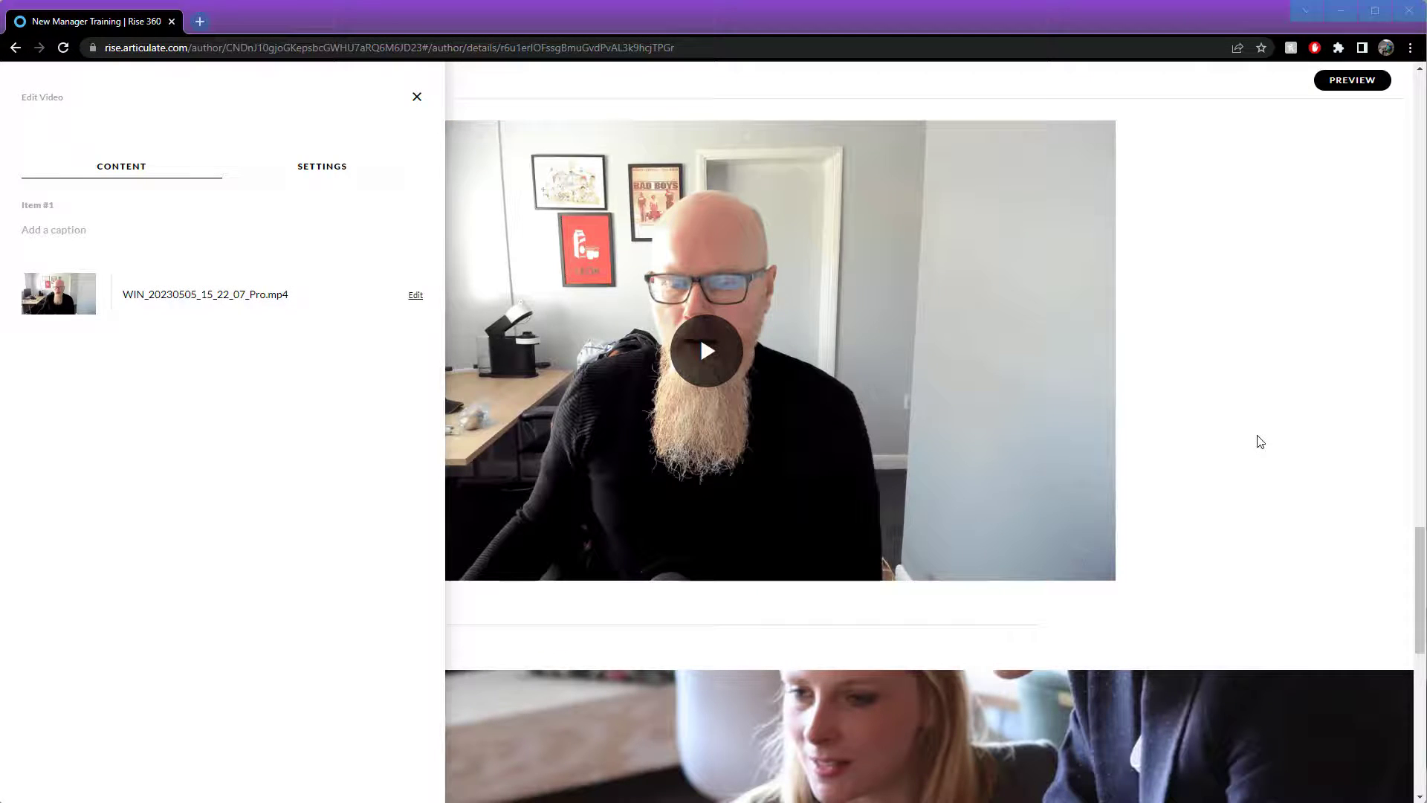
pyautogui.click(1197, 428)
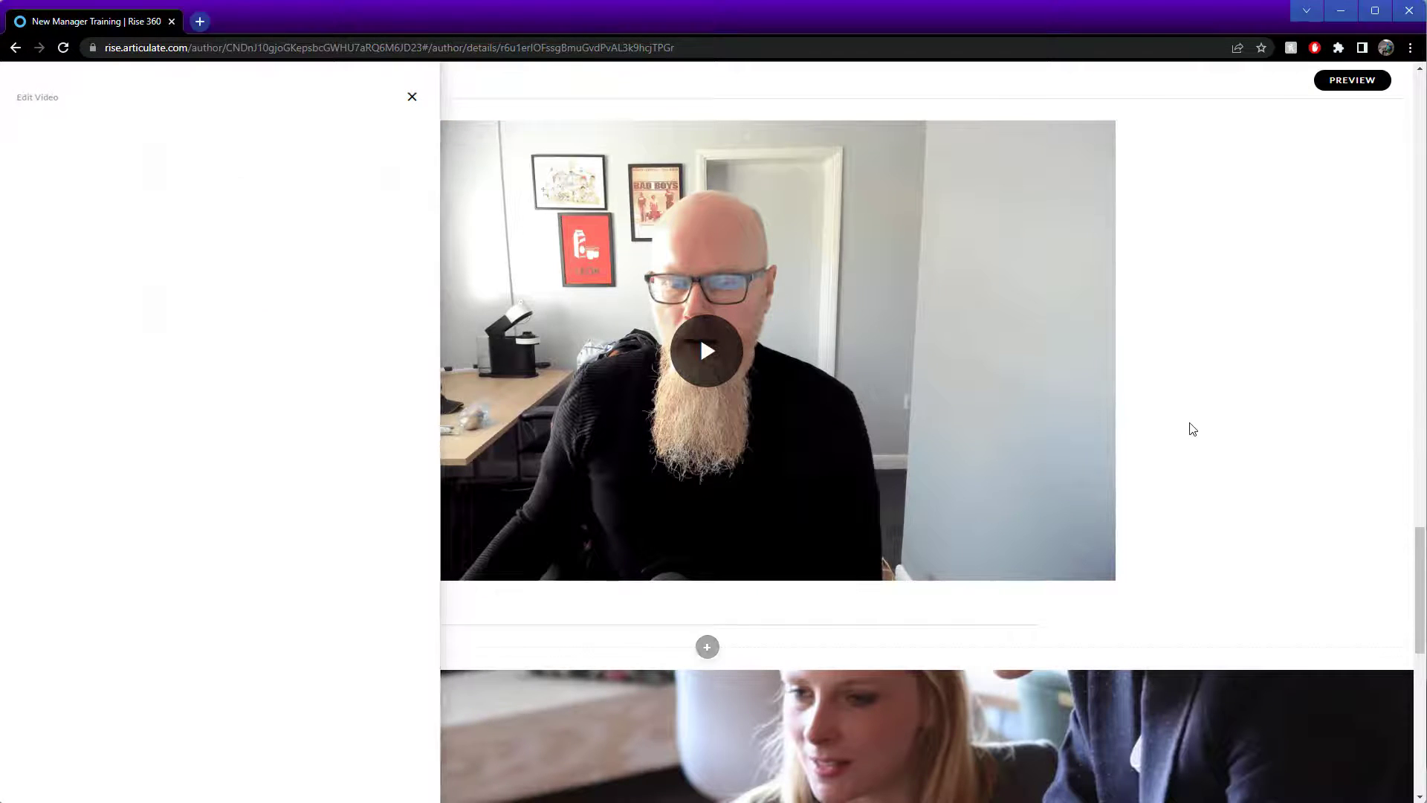
# - Play the uploaded video briefly, pause it and add the caption "Take a look at this amazing advice."
pyautogui.click(738, 390)
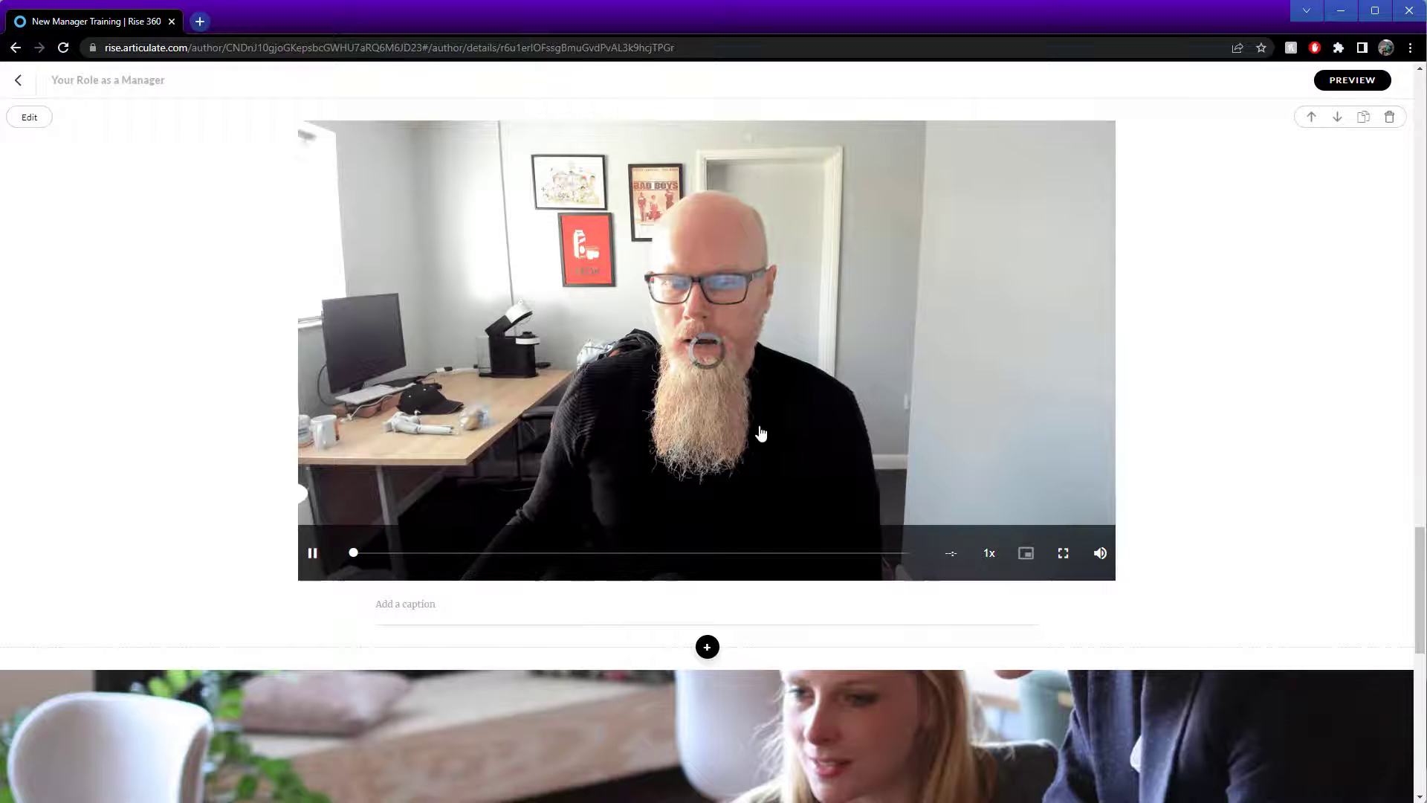
pyautogui.click(313, 554)
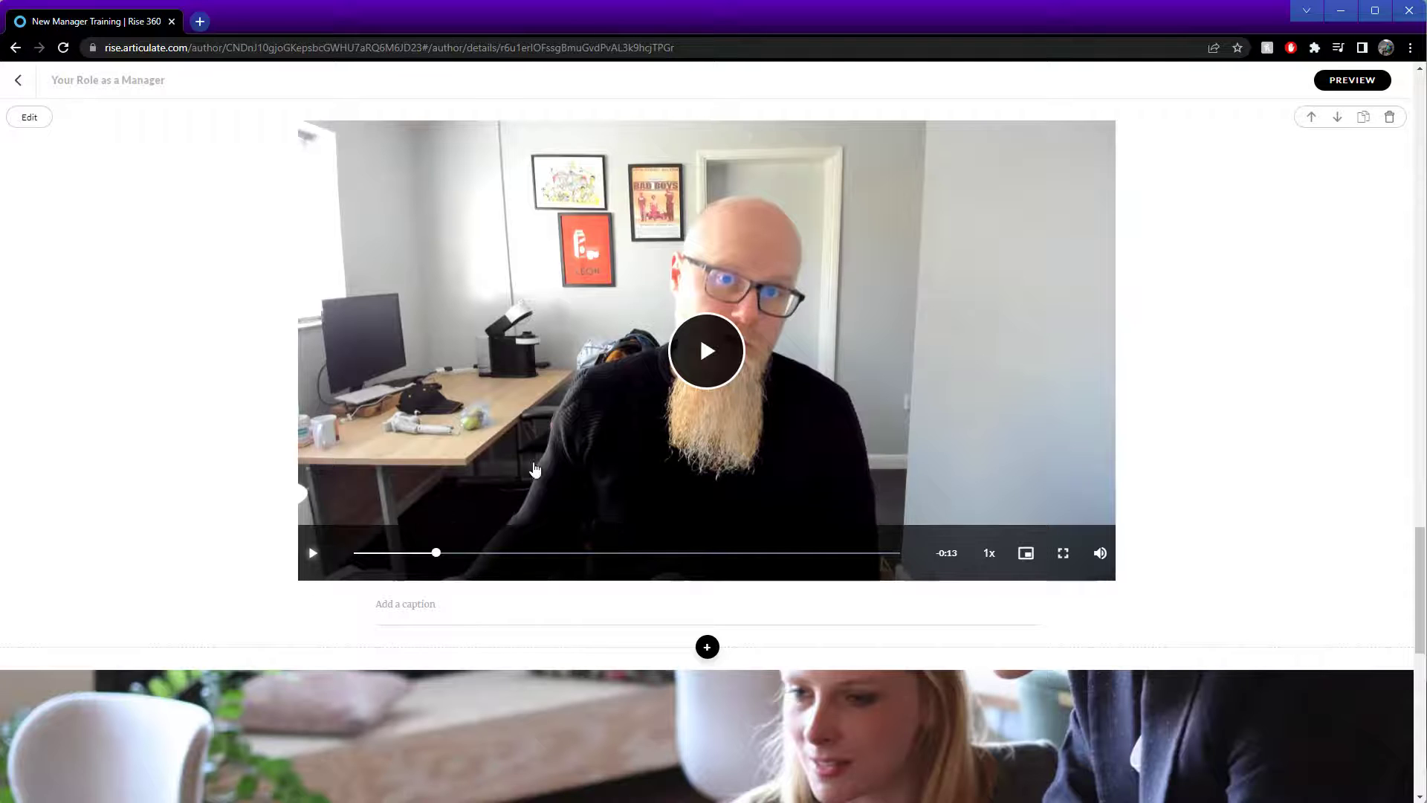
pyautogui.click(444, 602)
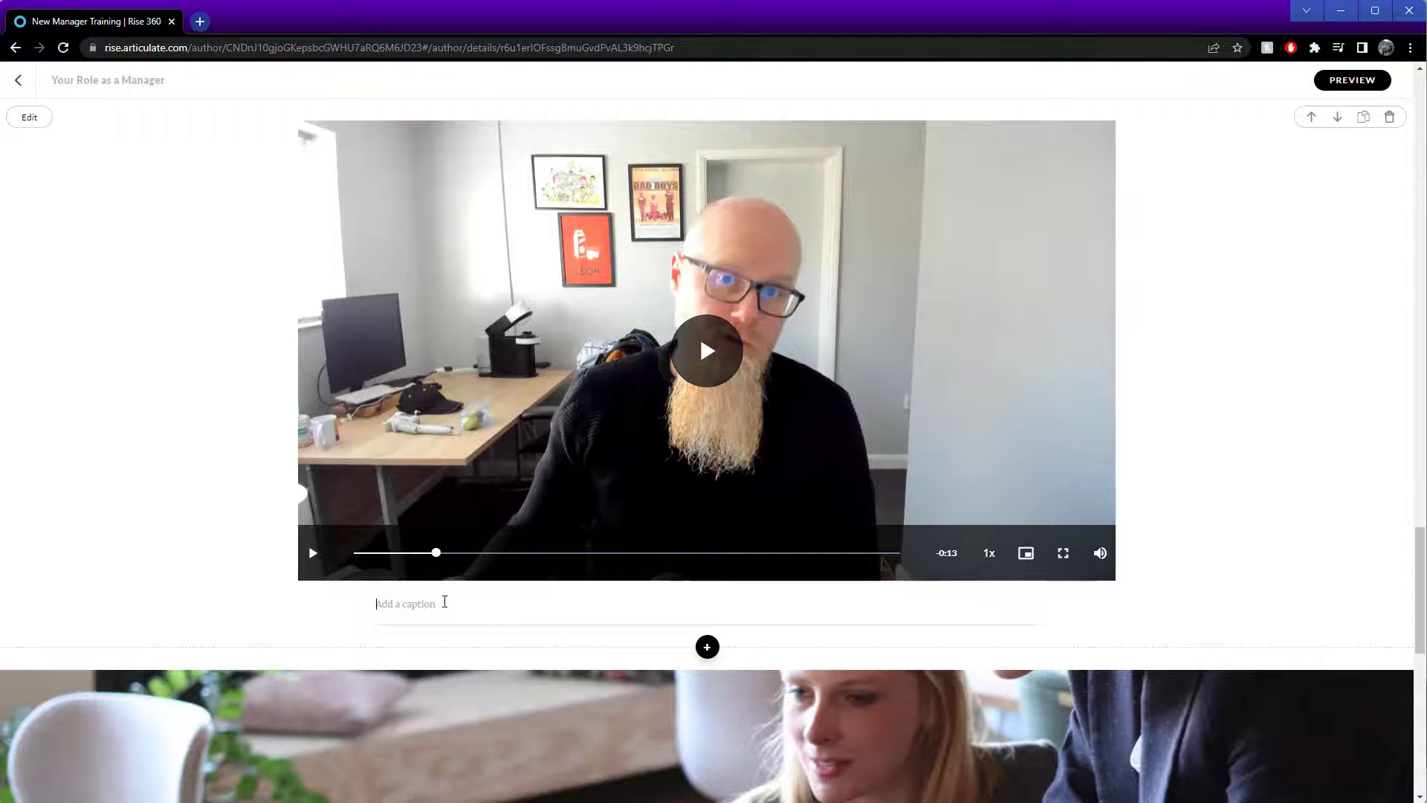
pyautogui.write('Tak')
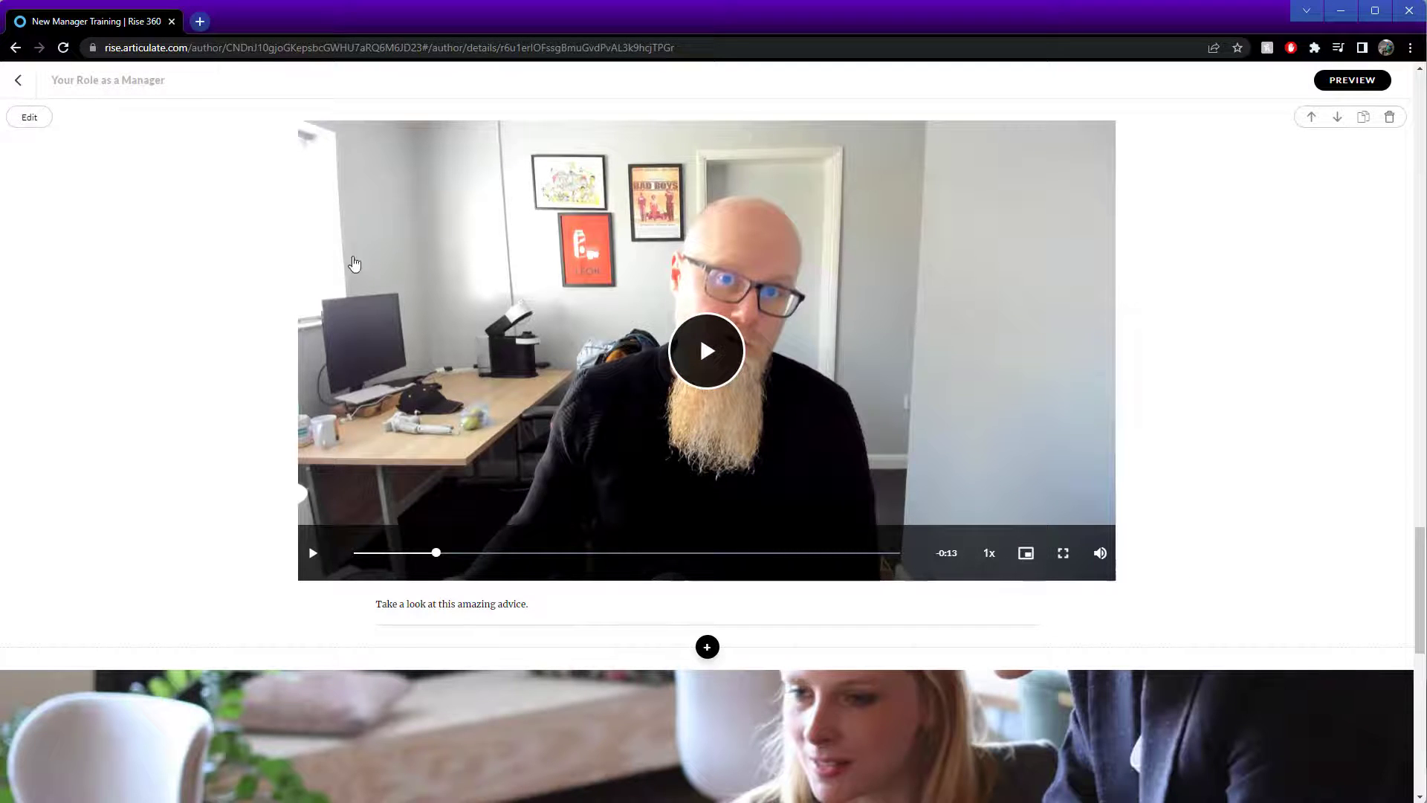
# - Insert a multimedia Embed block directly below the captioned video and leave the block library
pyautogui.scroll(-1, 508, 433)
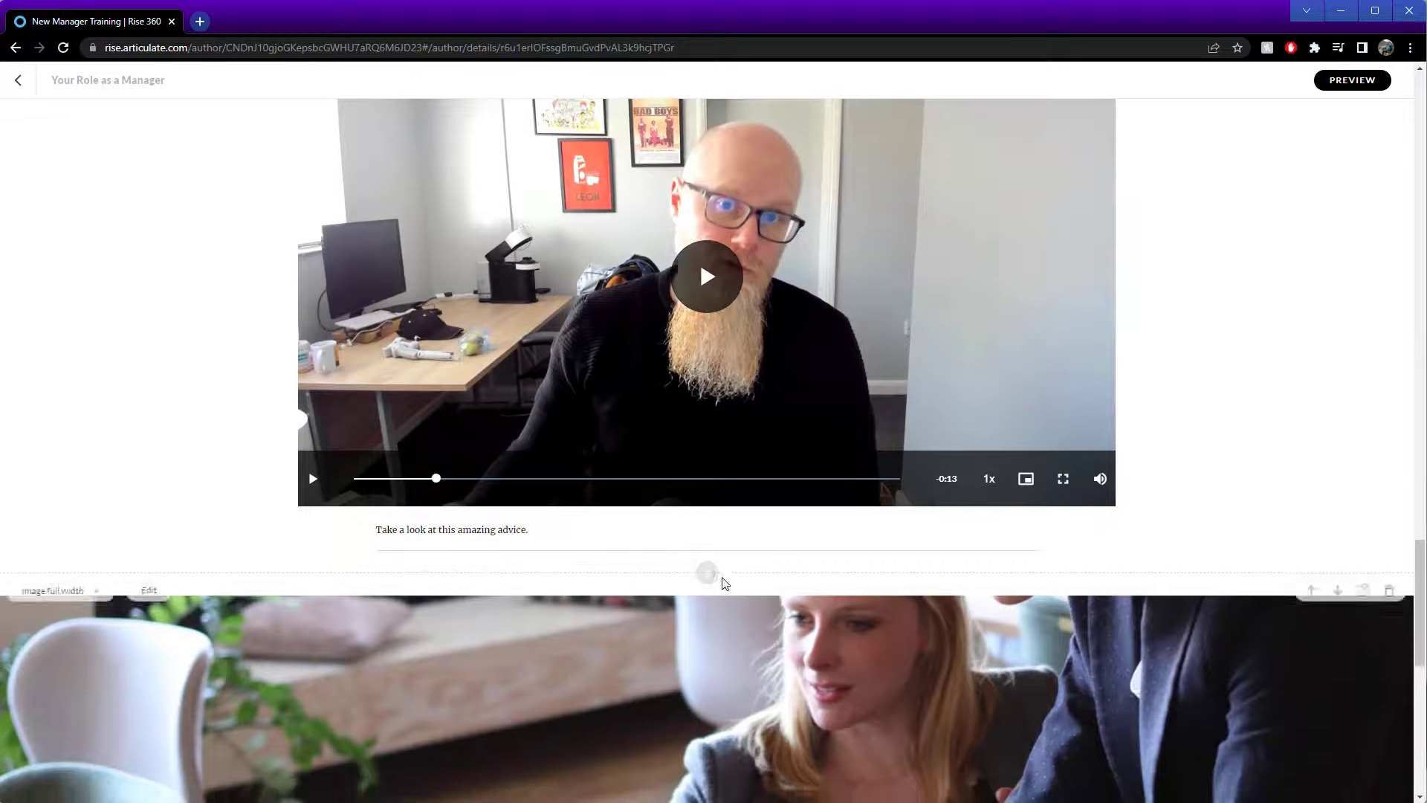
pyautogui.click(707, 573)
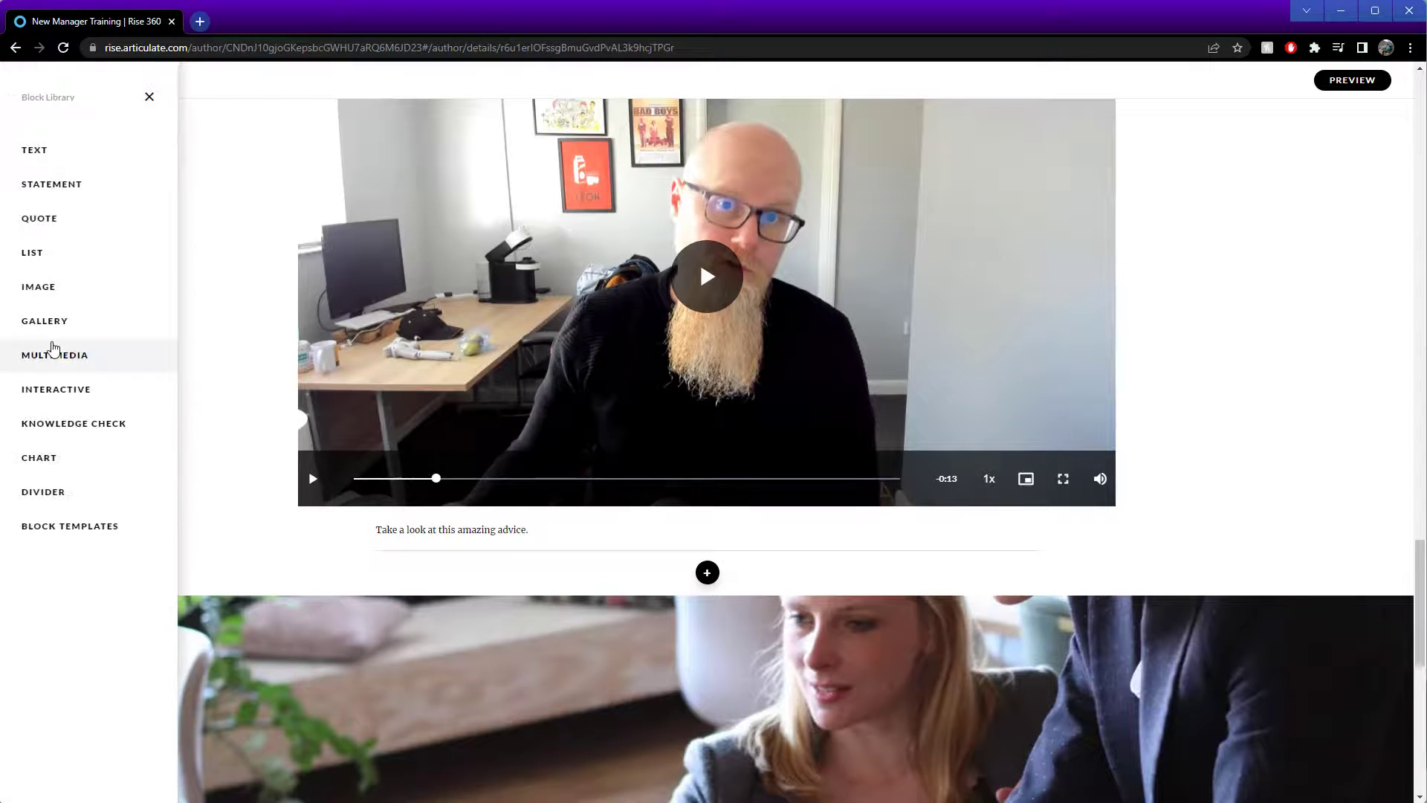
pyautogui.click(83, 362)
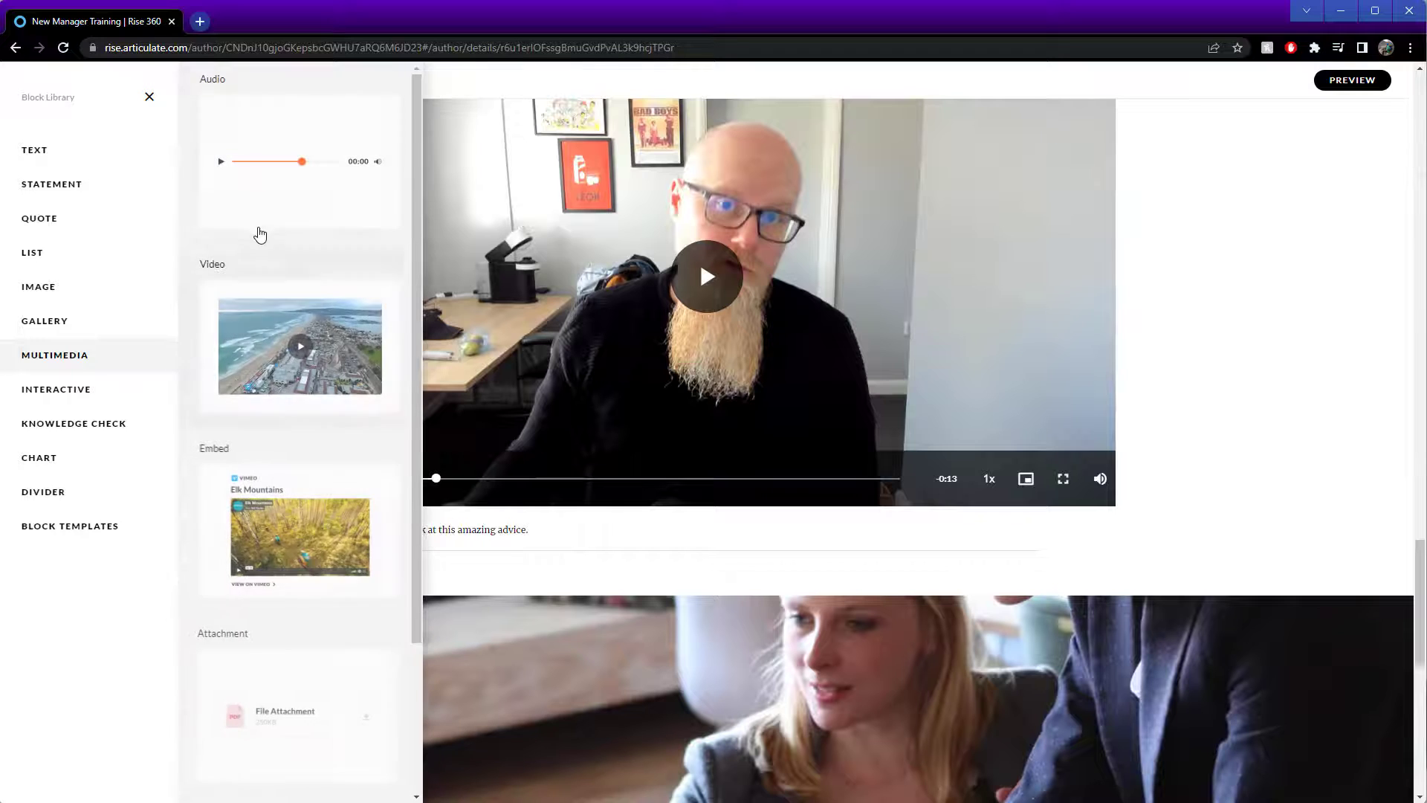
pyautogui.scroll(-1, 349, 401)
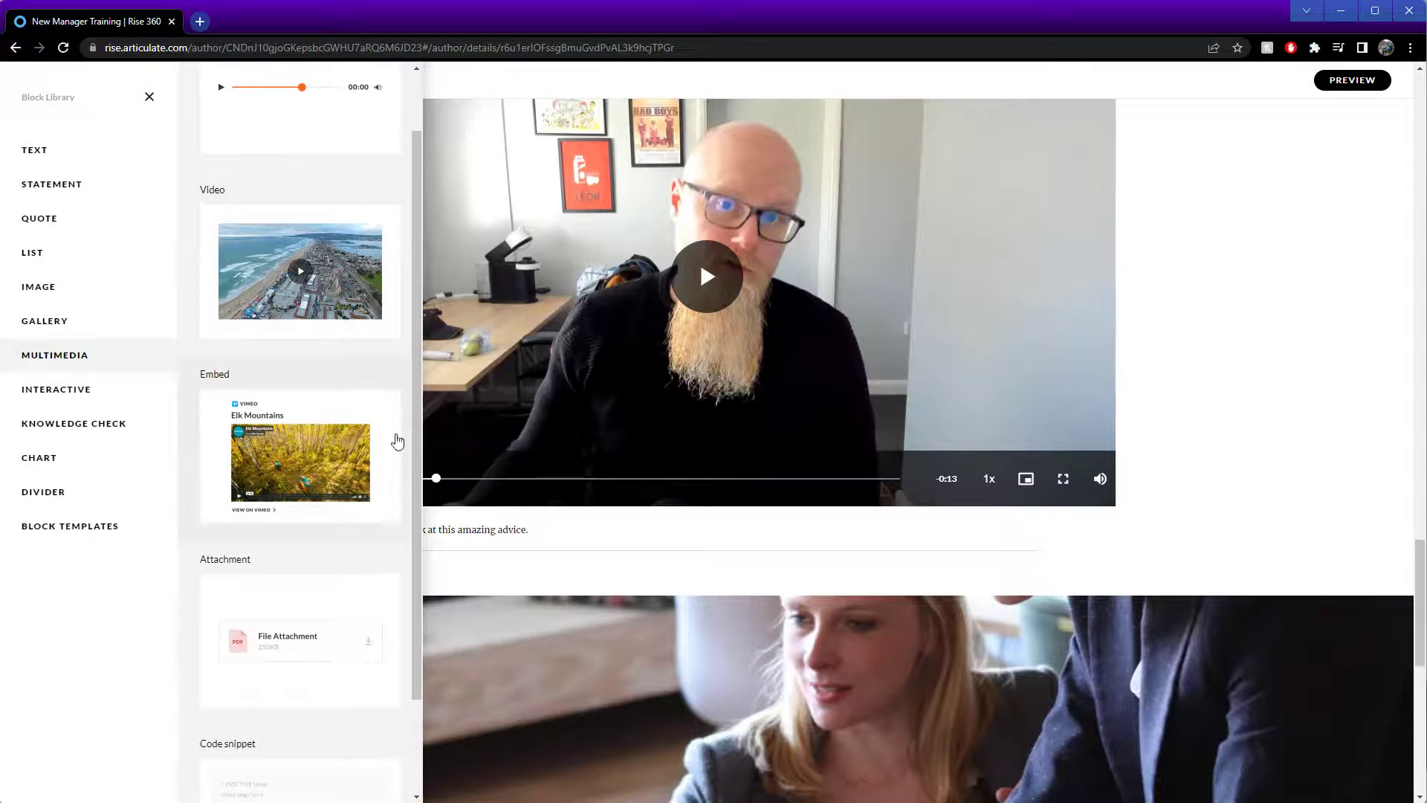
pyautogui.click(331, 457)
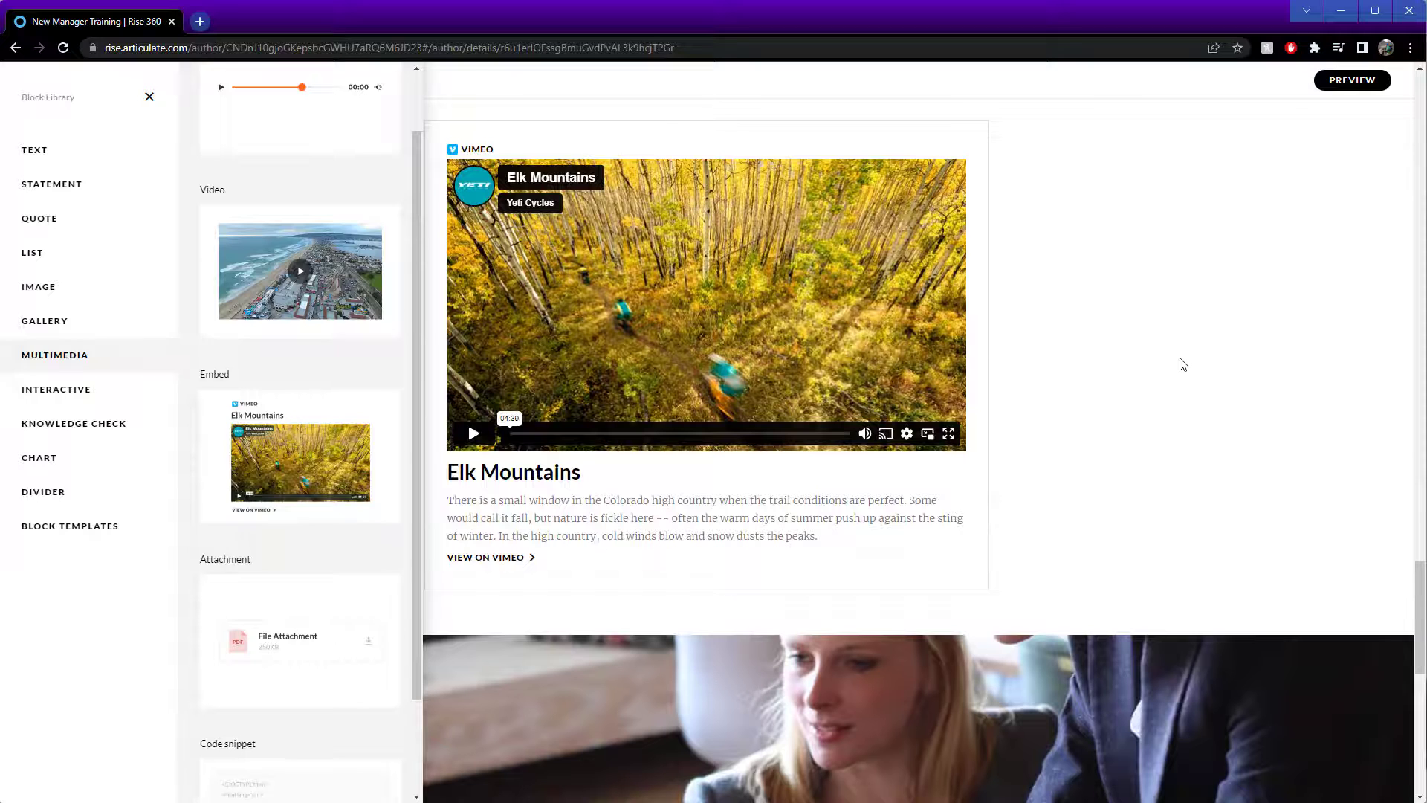
pyautogui.click(1184, 365)
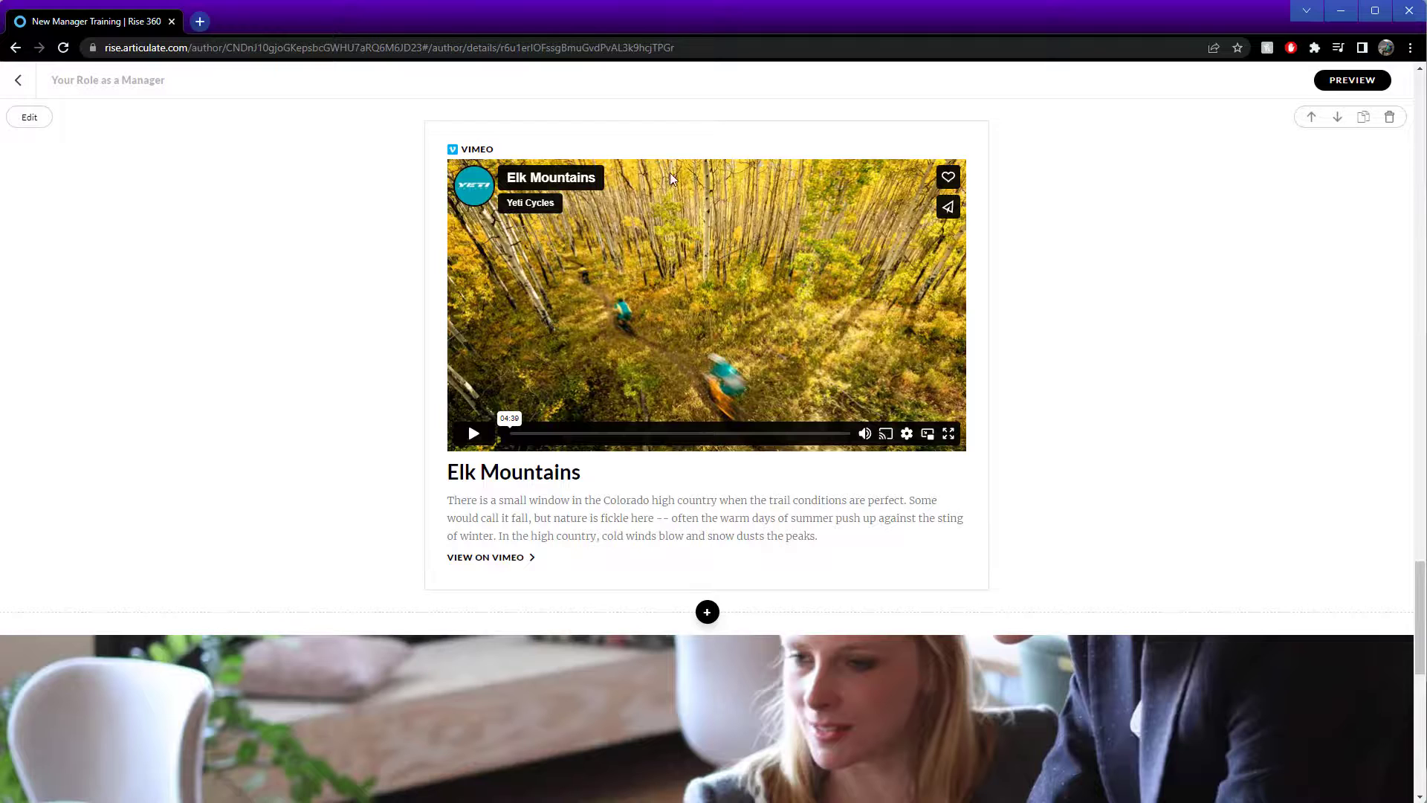
pyautogui.scroll(8, 671, 179)
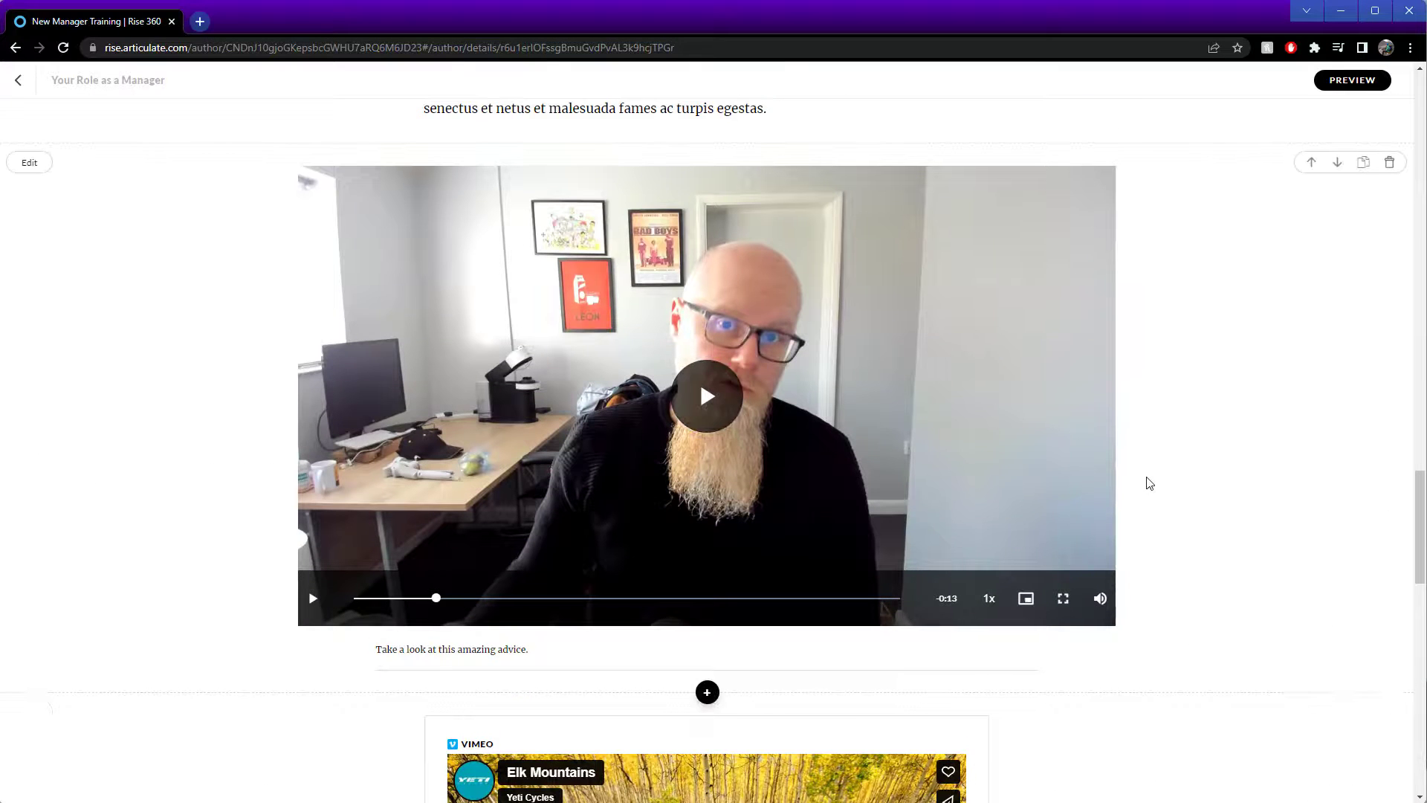
pyautogui.scroll(-3, 1143, 483)
pyautogui.scroll(3, 1142, 481)
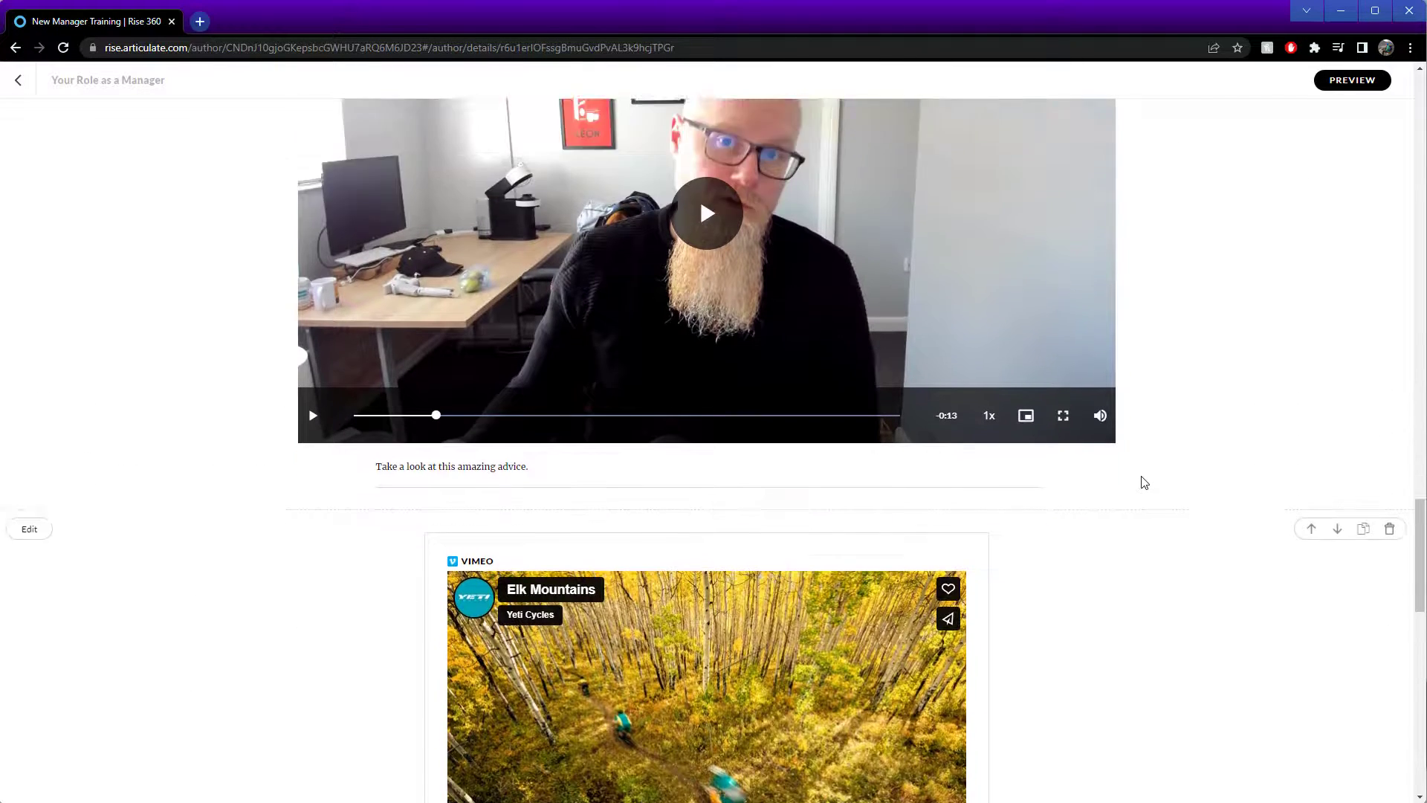
pyautogui.scroll(-4, 1137, 482)
pyautogui.scroll(-3, 1132, 481)
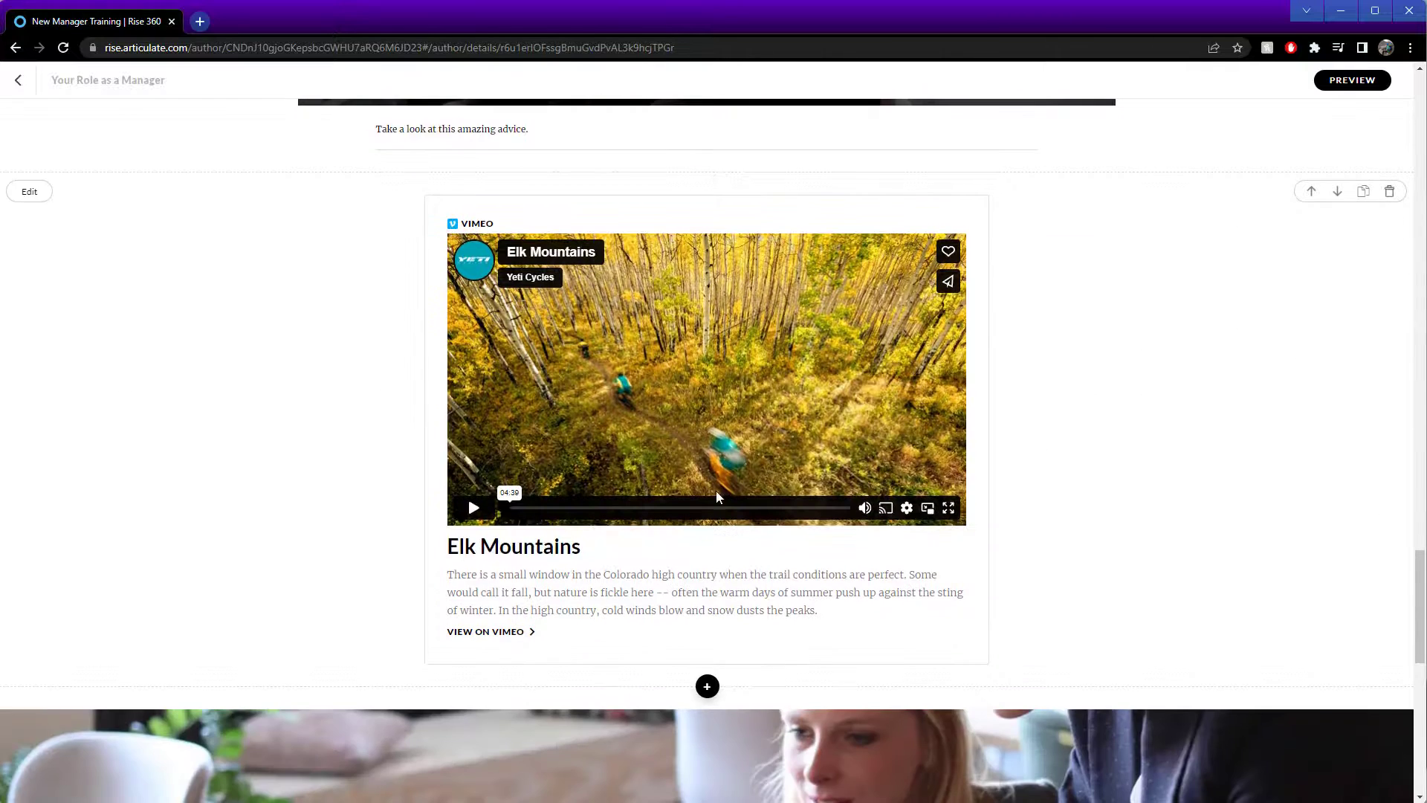
pyautogui.scroll(-1, 706, 372)
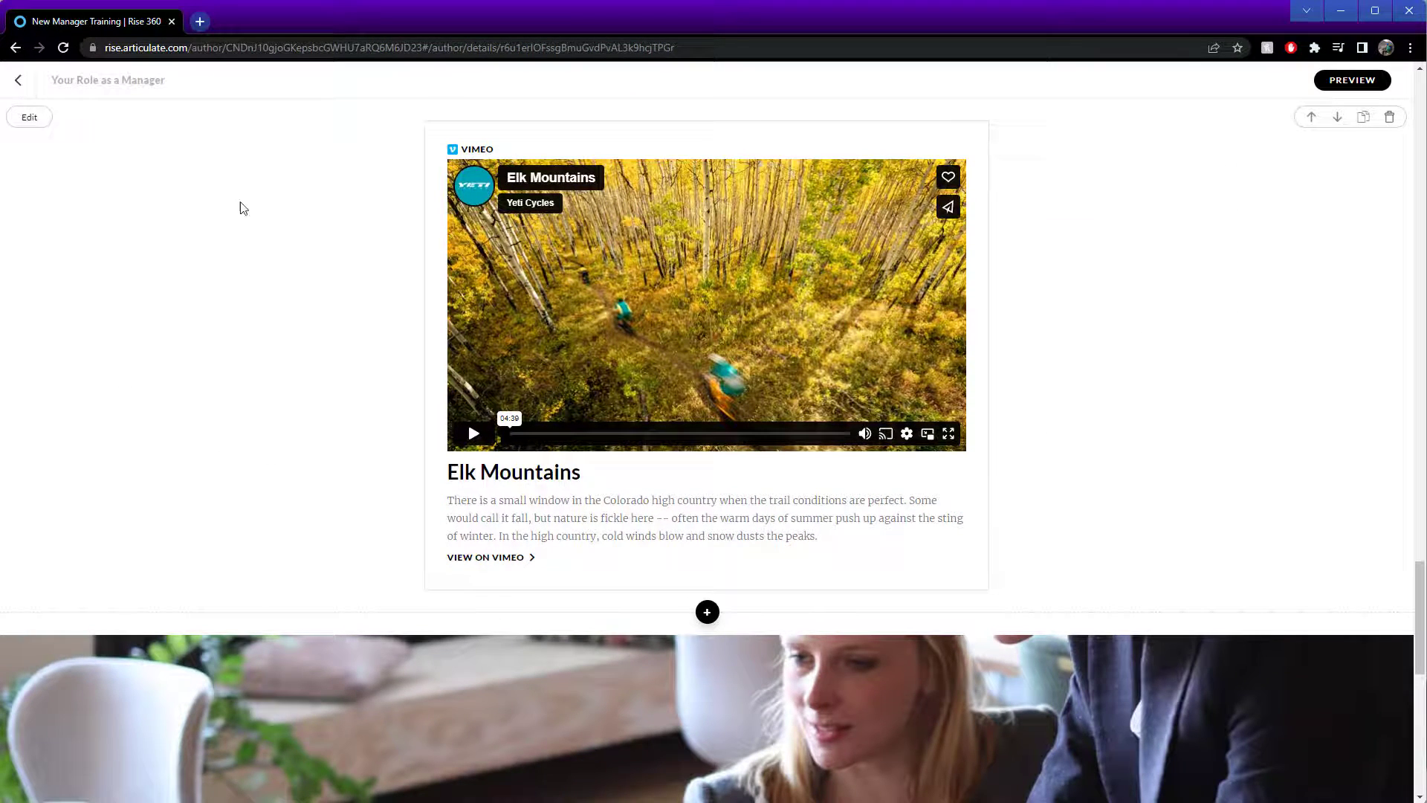
# - Open youtube.com in a new browser tab, open the Create Action channel's "RECOVER unsaved & lost PowerPoints!?" video and pause it
pyautogui.click(199, 23)
pyautogui.write('youtube.com')
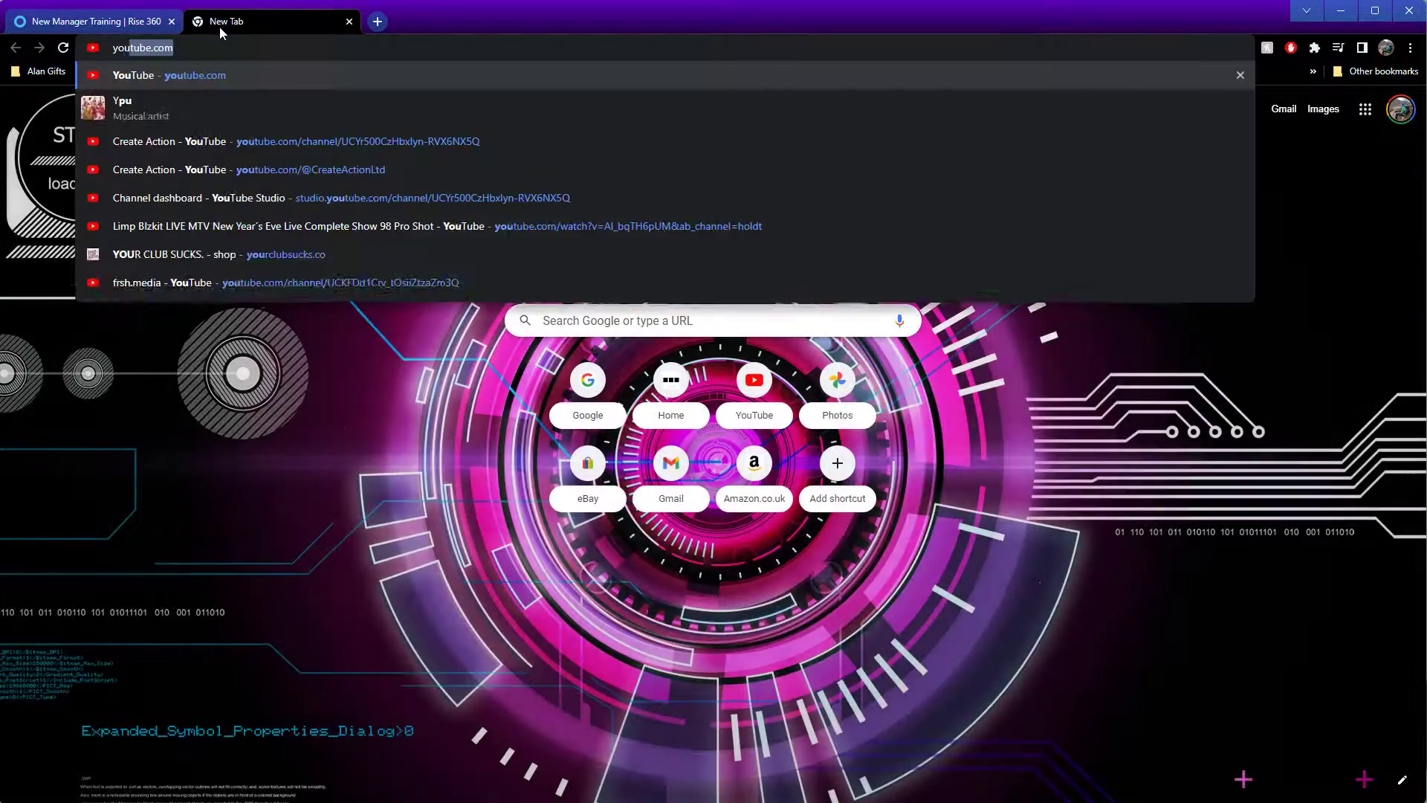
pyautogui.press('Return')
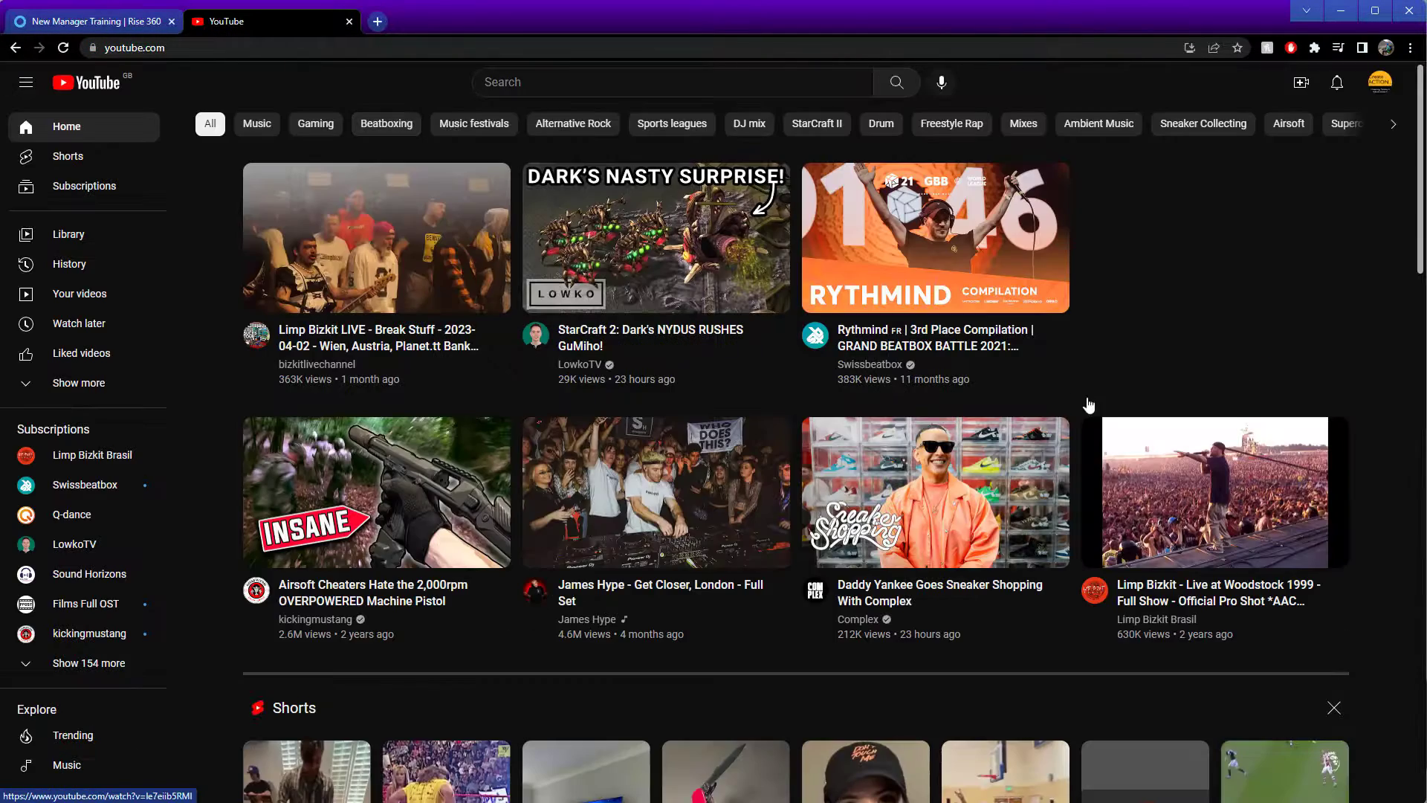
pyautogui.click(1381, 83)
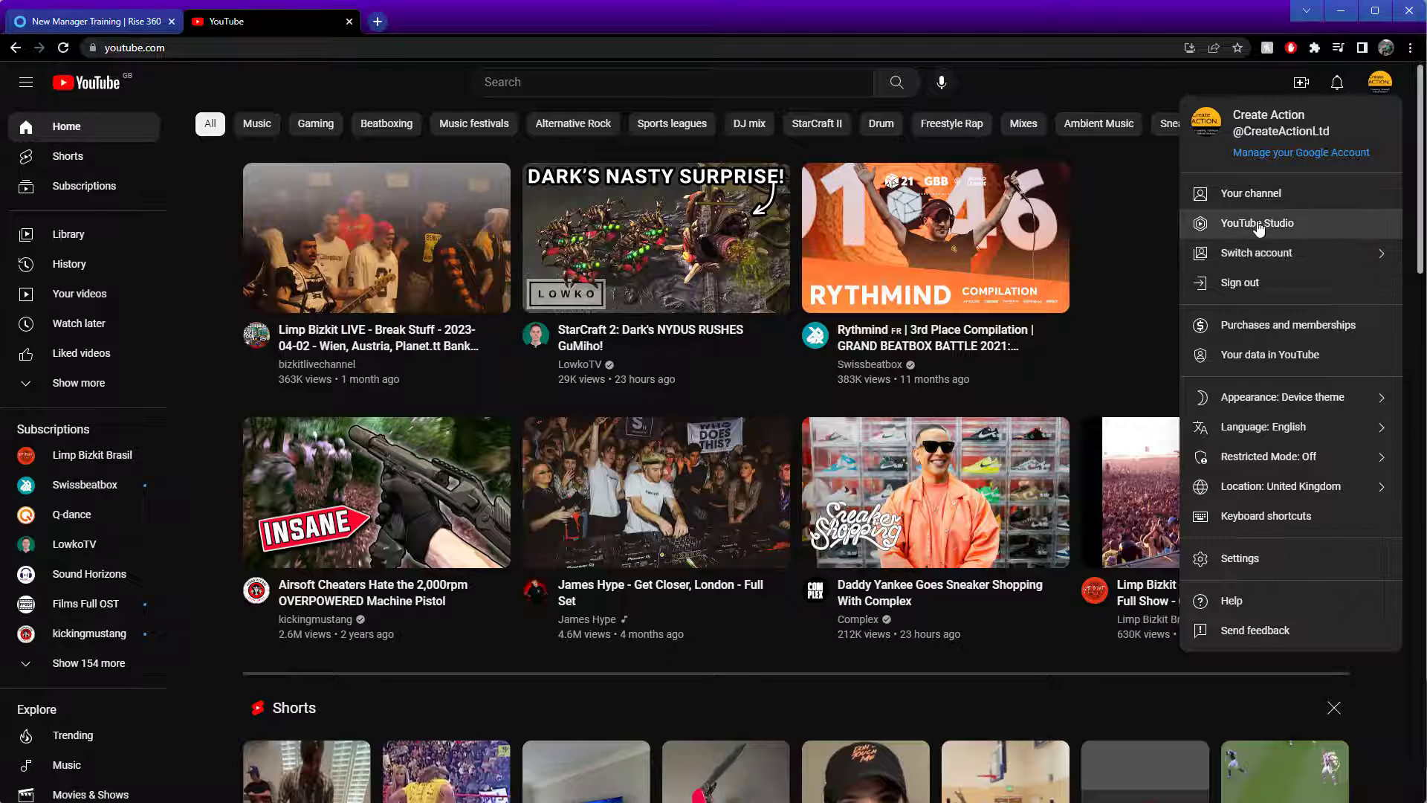
pyautogui.click(1257, 195)
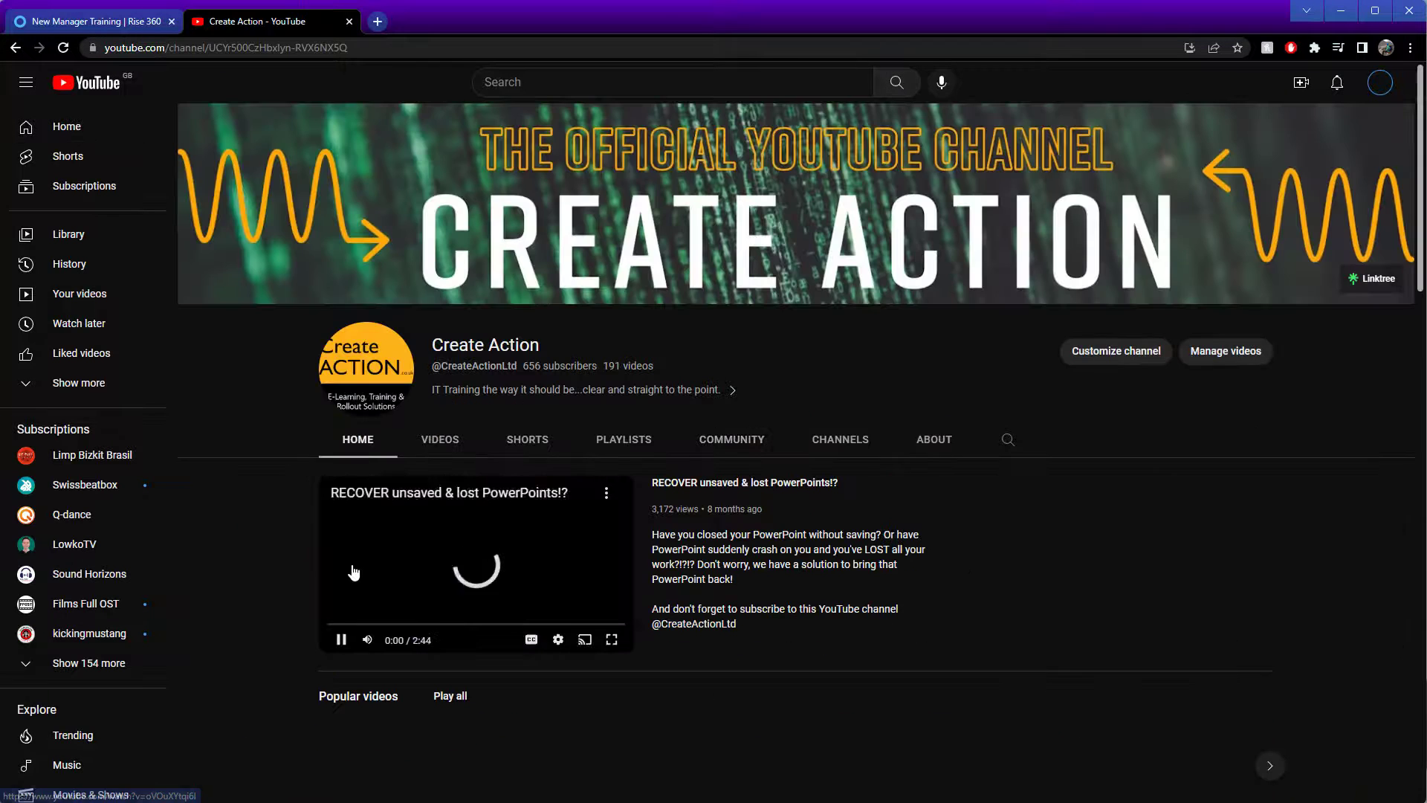
pyautogui.click(753, 482)
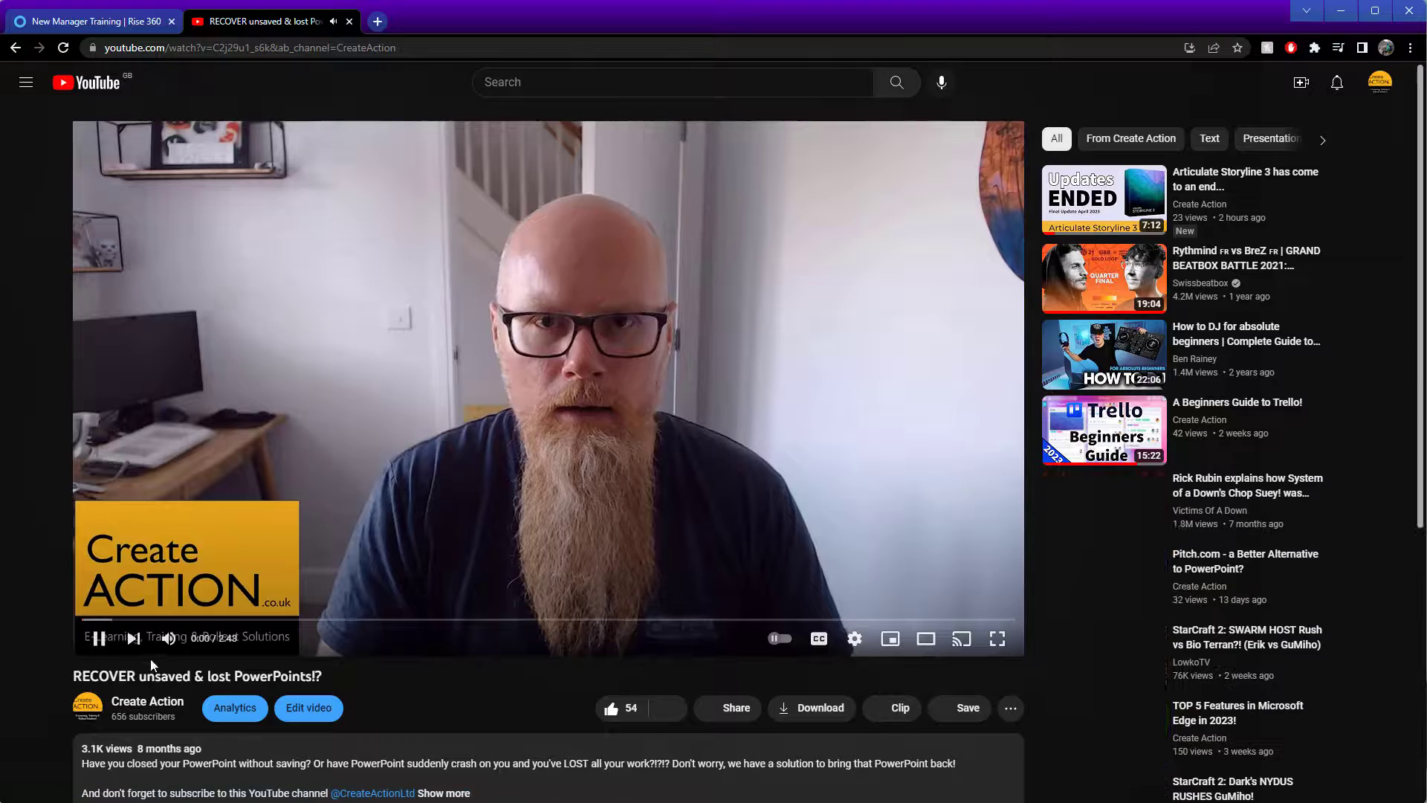
pyautogui.click(99, 639)
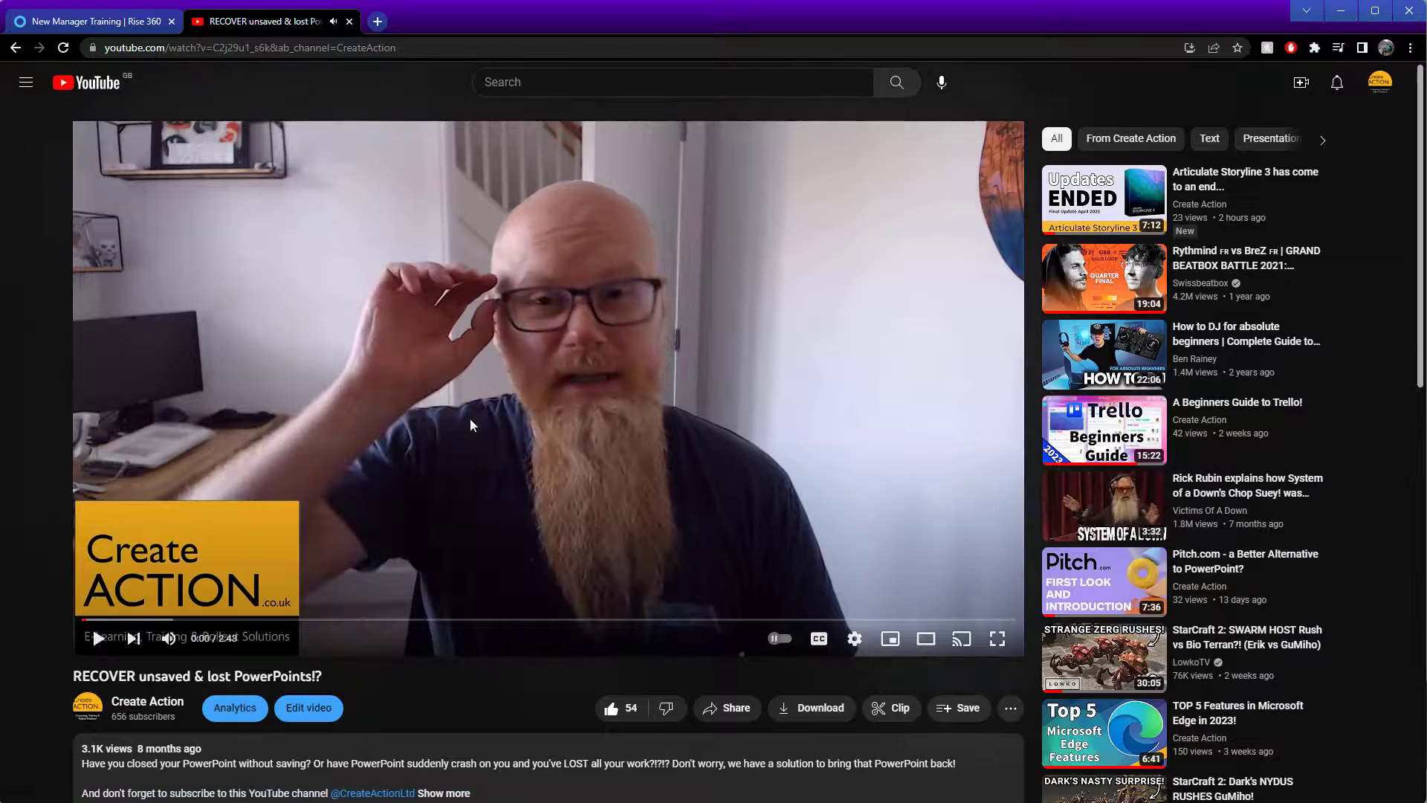
# - Copy the iframe embed code of the "RECOVER unsaved & lost PowerPoints!?" video from its sharing options
pyautogui.scroll(-2, 711, 529)
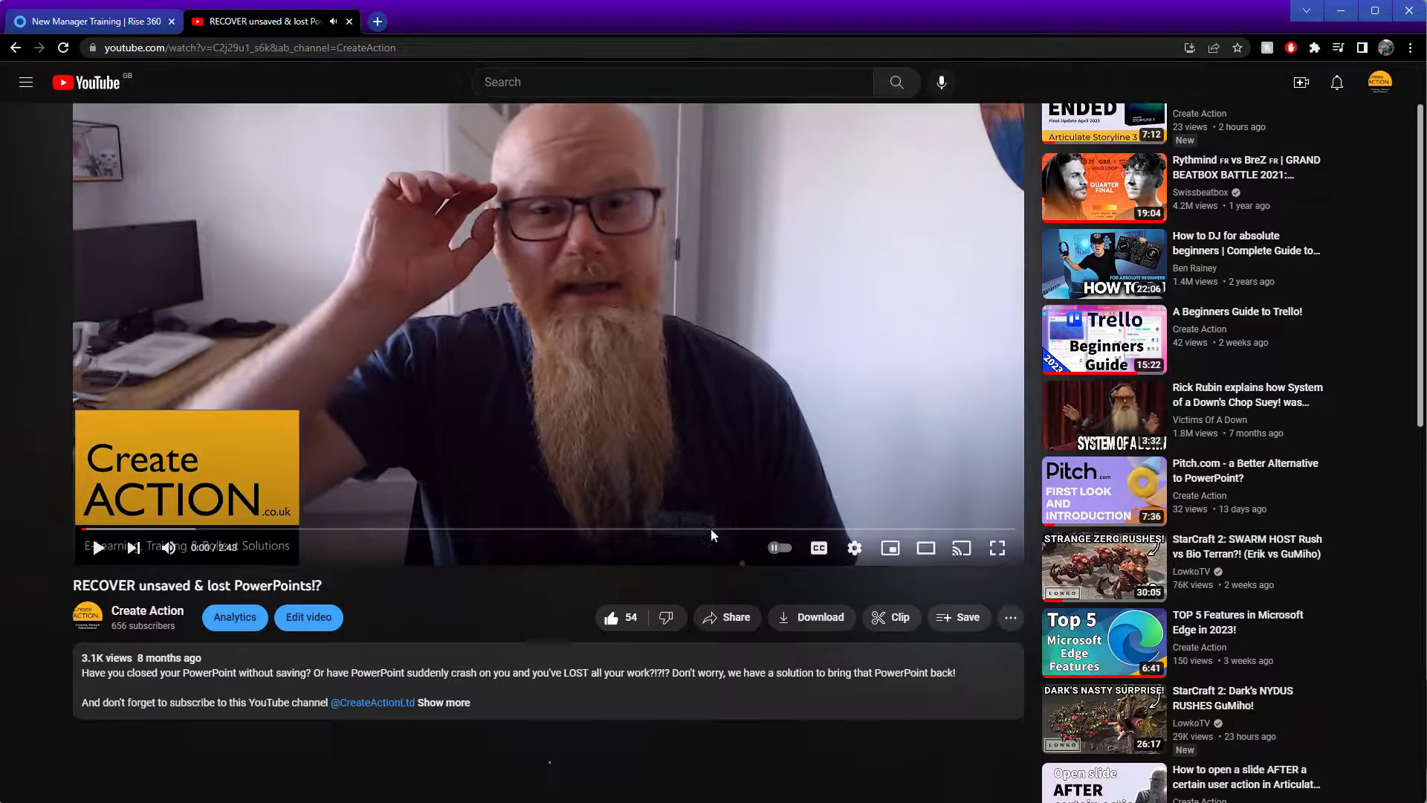
pyautogui.scroll(-2, 730, 684)
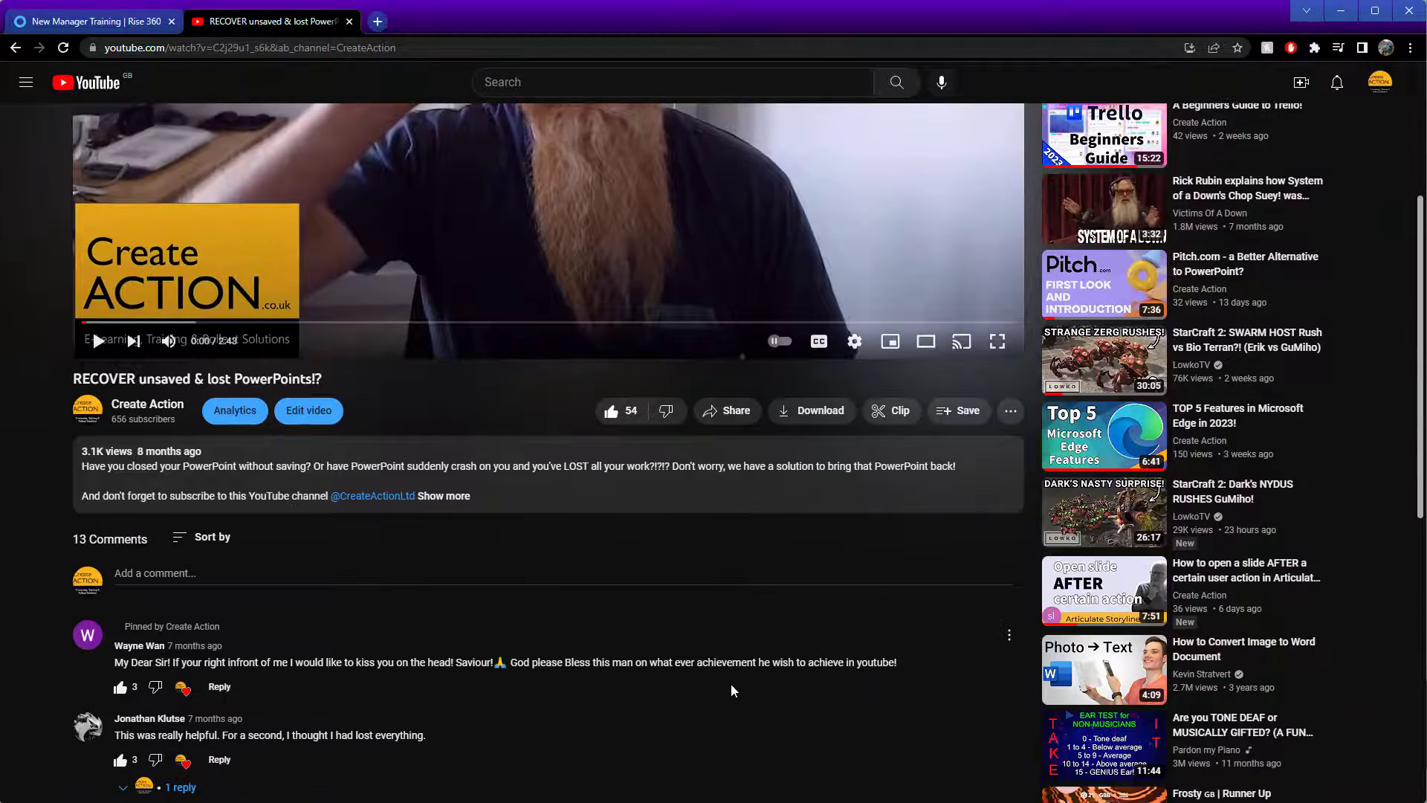
pyautogui.click(737, 422)
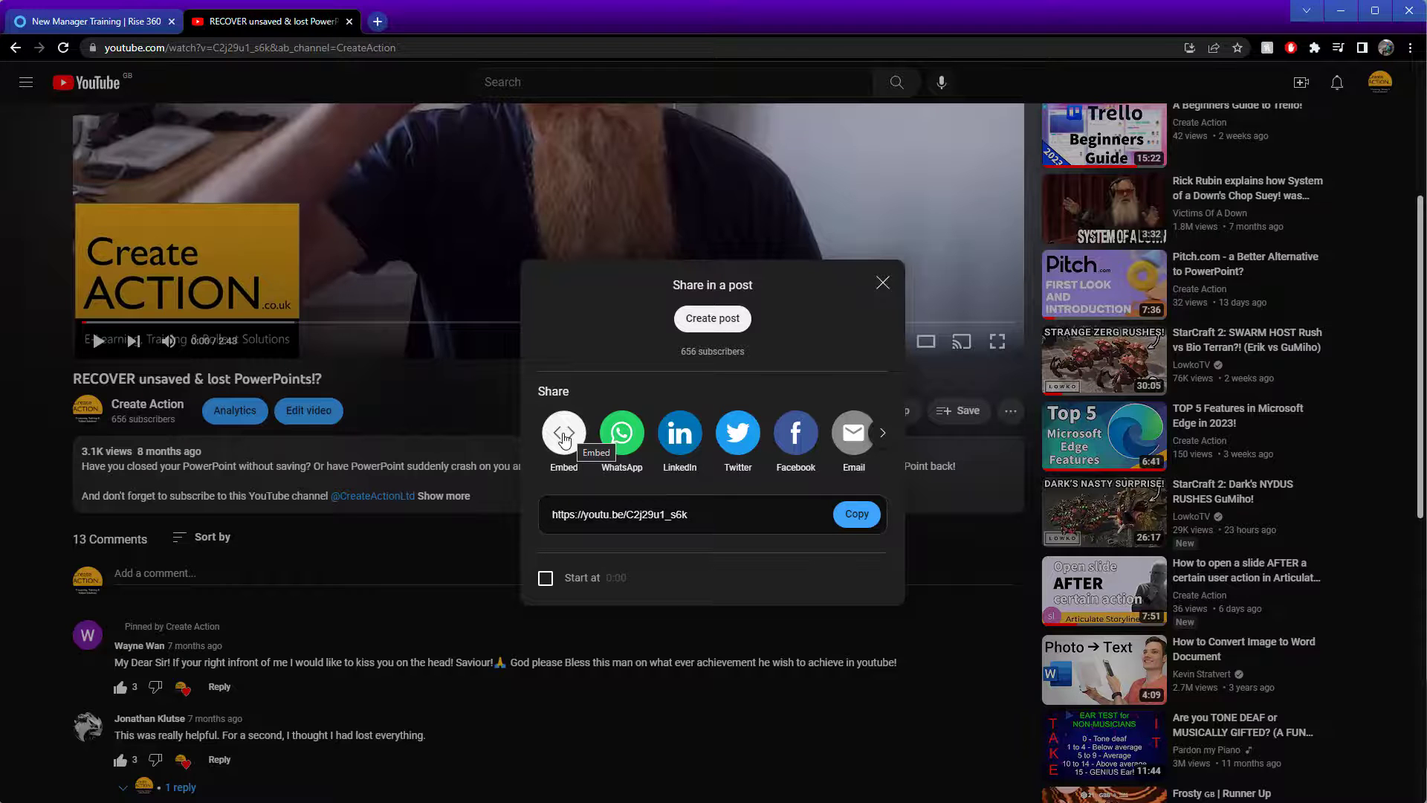
pyautogui.click(564, 437)
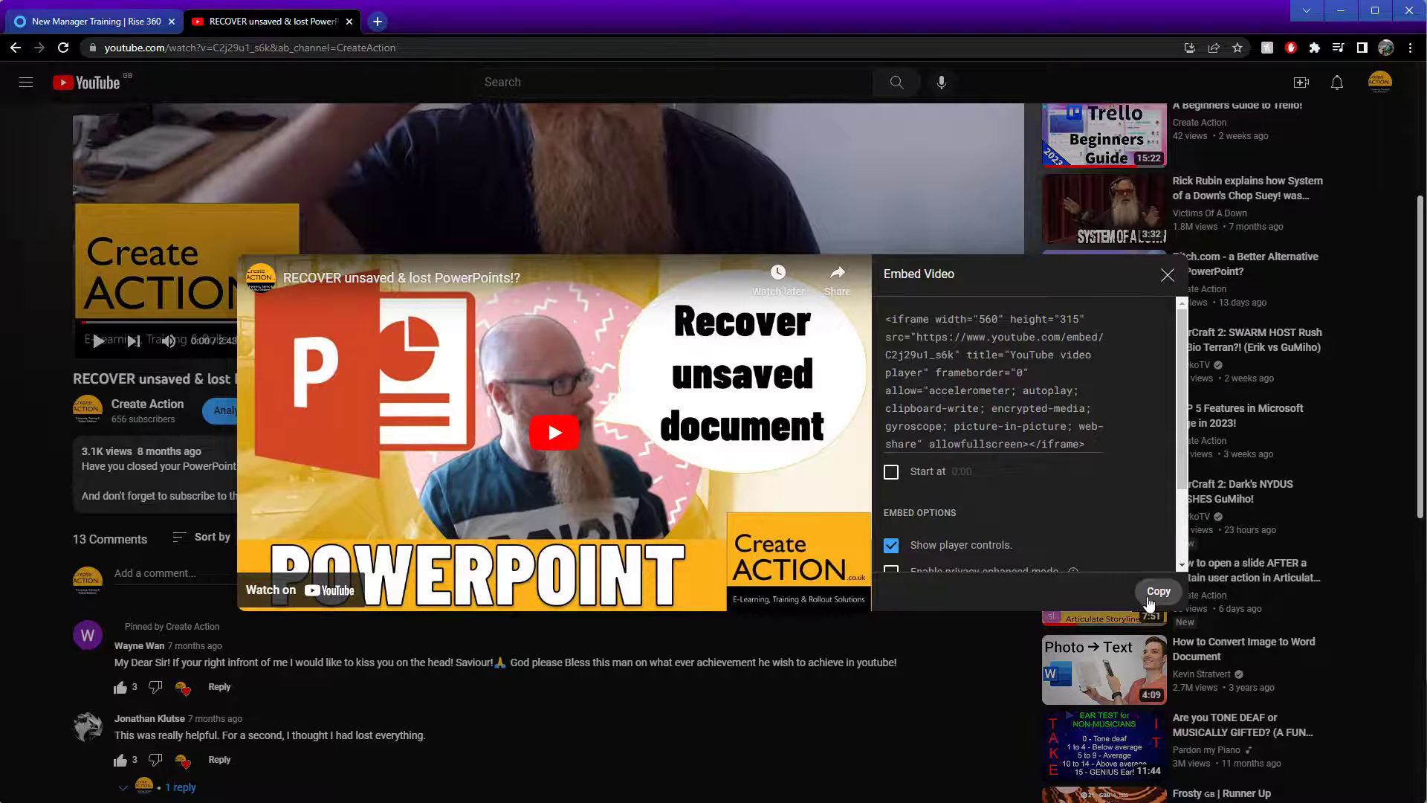
pyautogui.click(1158, 592)
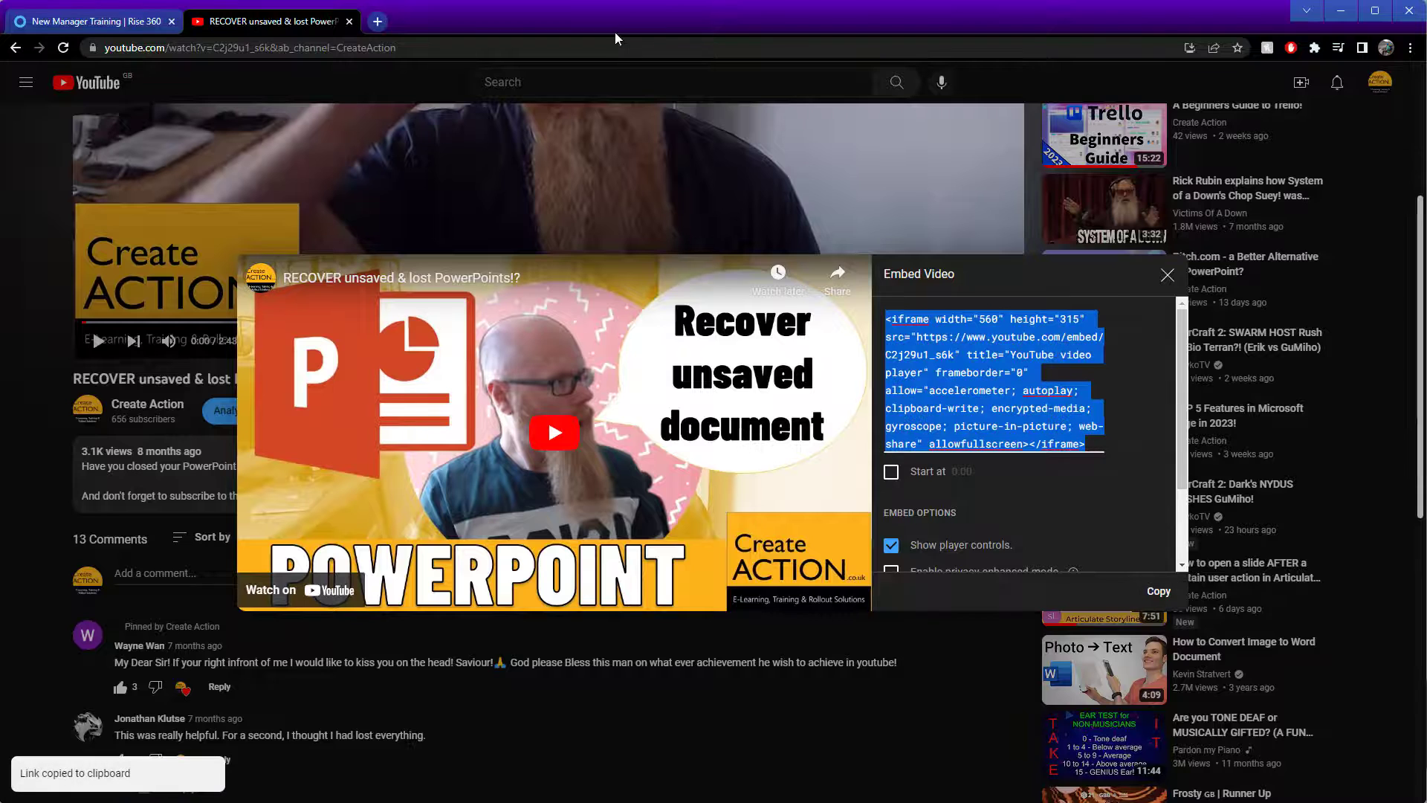
# - Return to the Rise lesson and replace the Embed block's Elk Mountains Vimeo sample with the copied YouTube iframe code, closing its editor
pyautogui.click(97, 21)
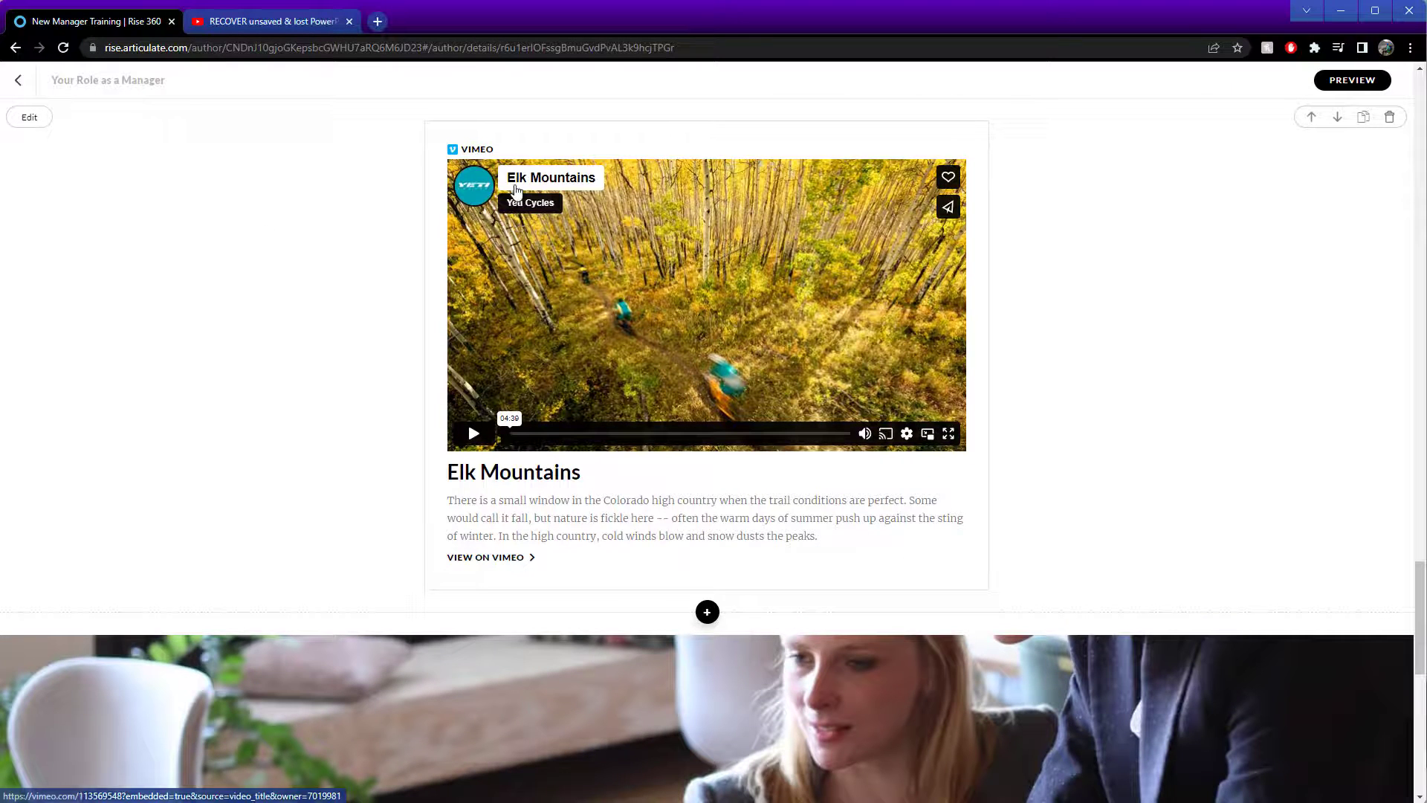
pyautogui.click(30, 118)
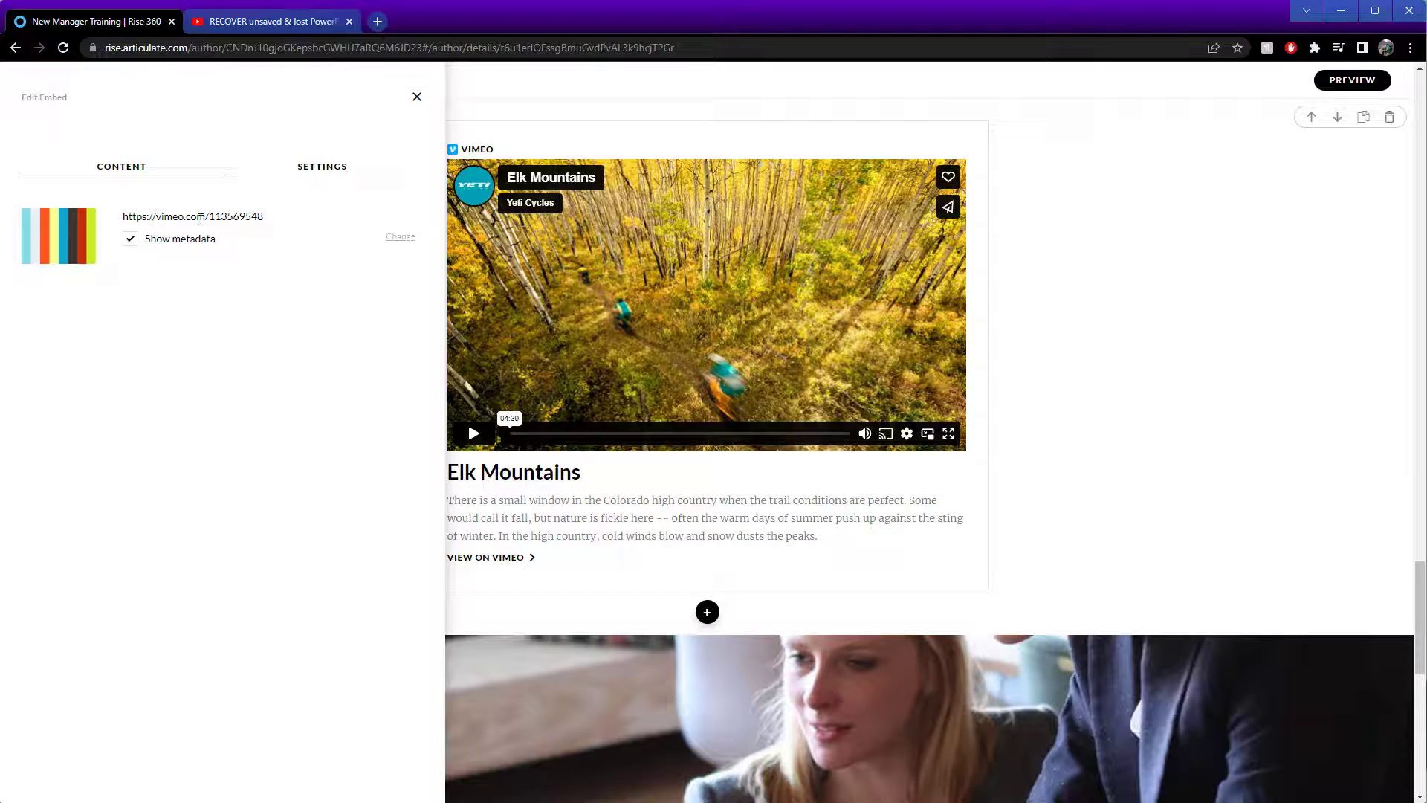
pyautogui.click(399, 236)
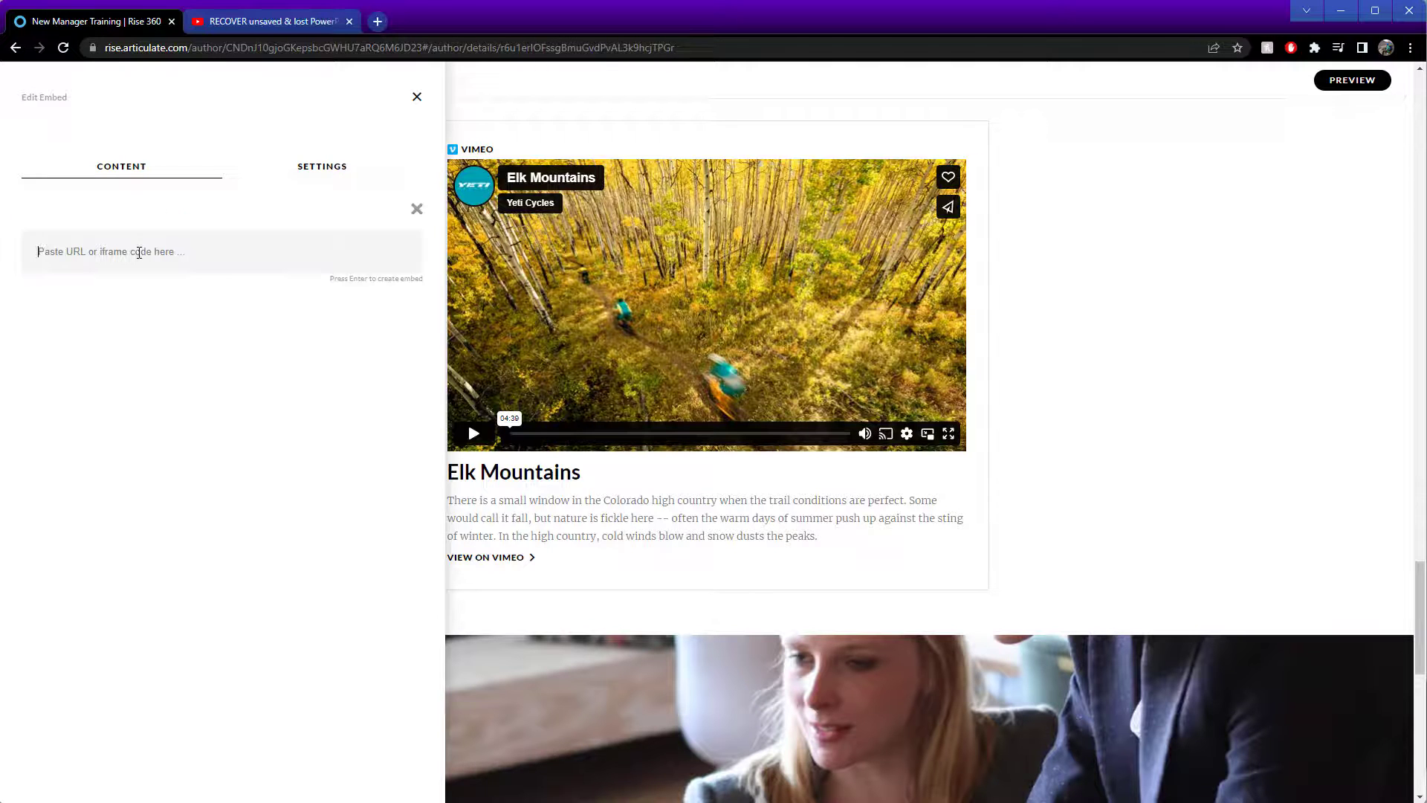
pyautogui.hotkey('ctrl', 'v')
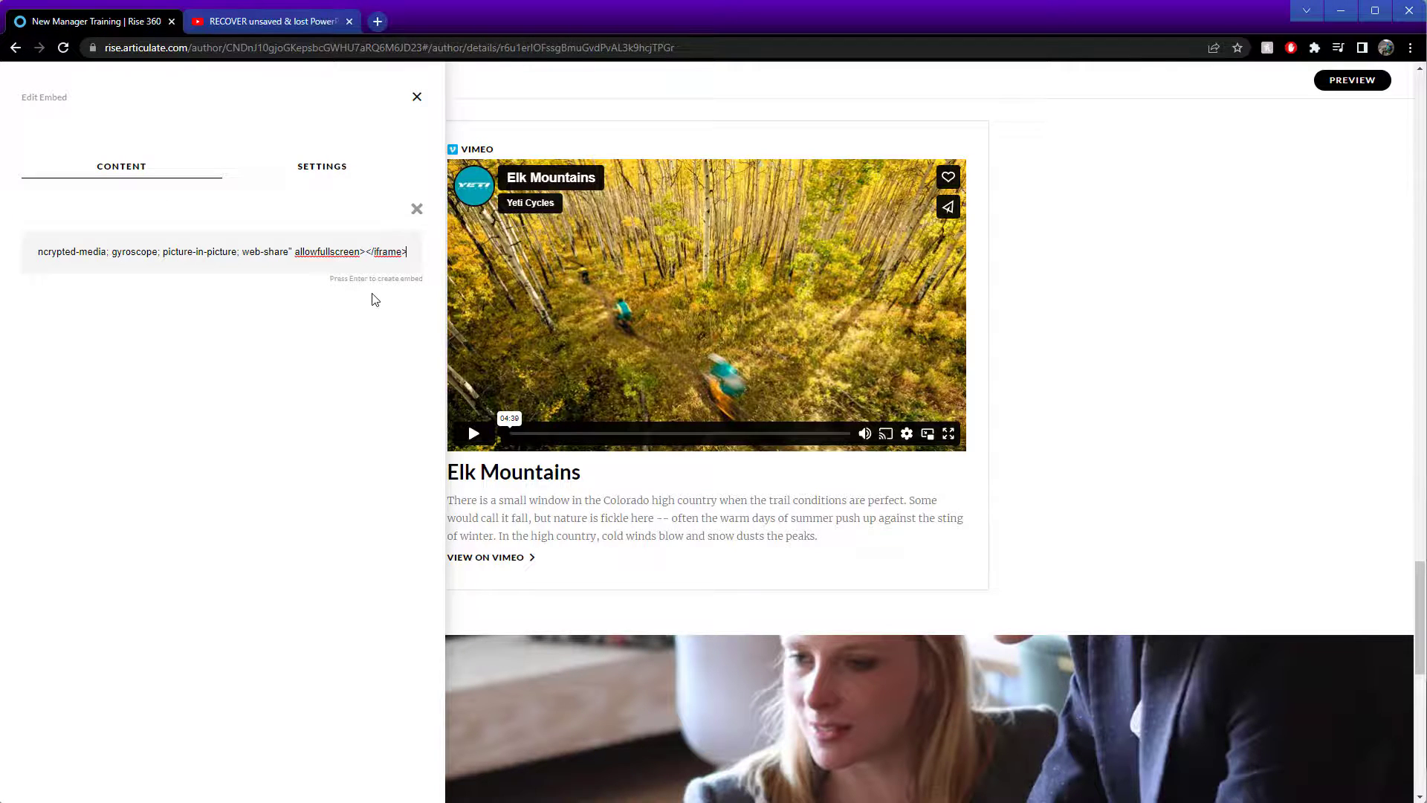
pyautogui.press('Return')
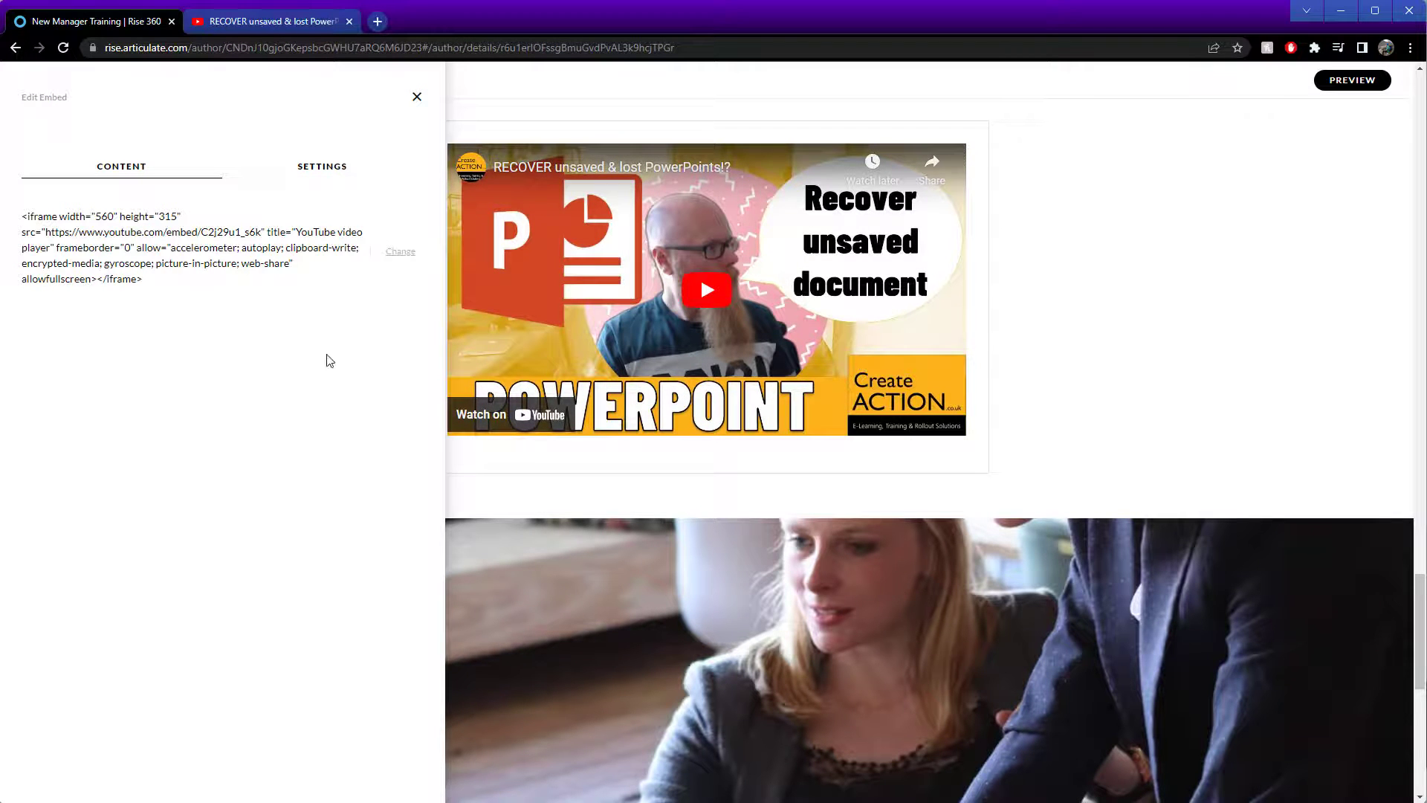
pyautogui.click(1210, 401)
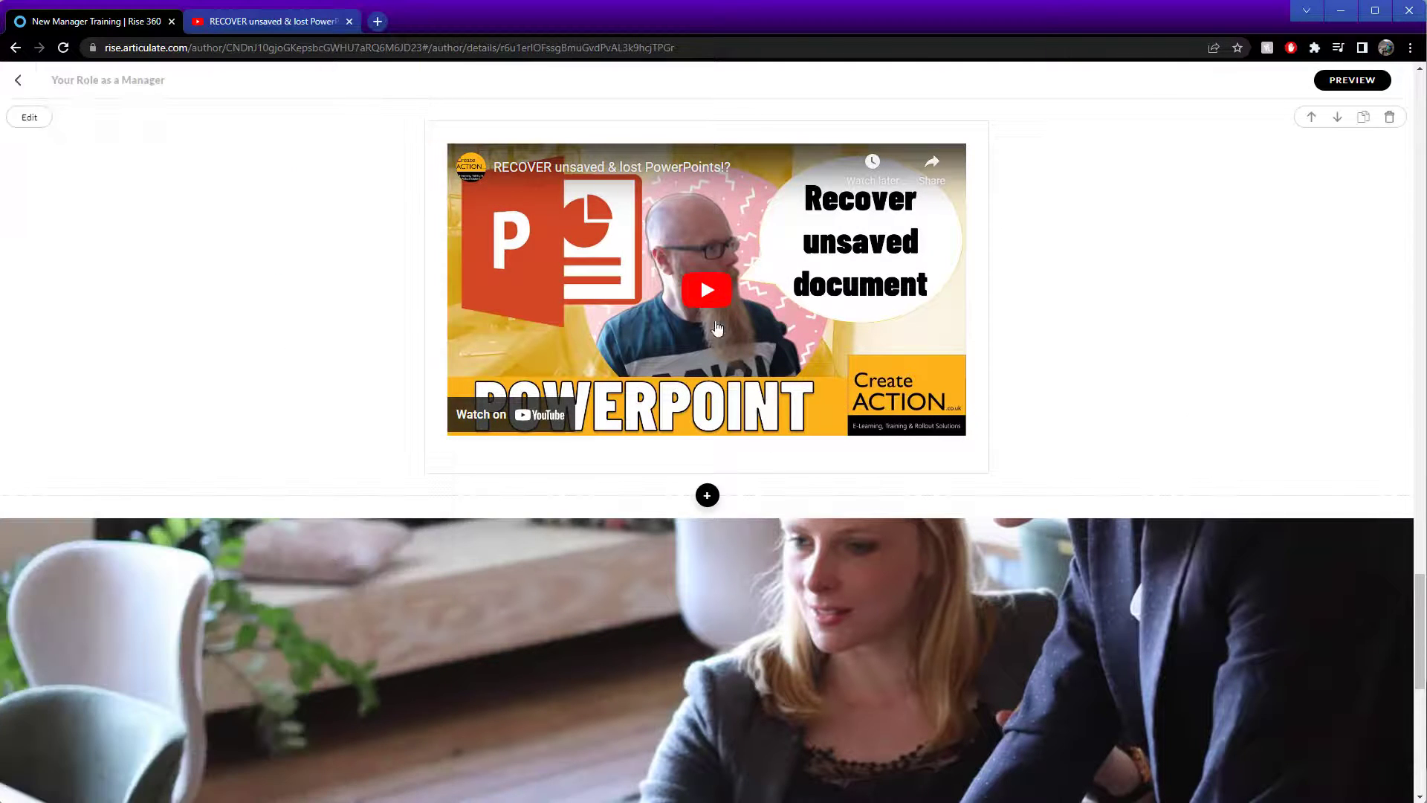
# - Play the embedded YouTube video briefly, pause it and compare it with the uploaded video above
pyautogui.click(715, 301)
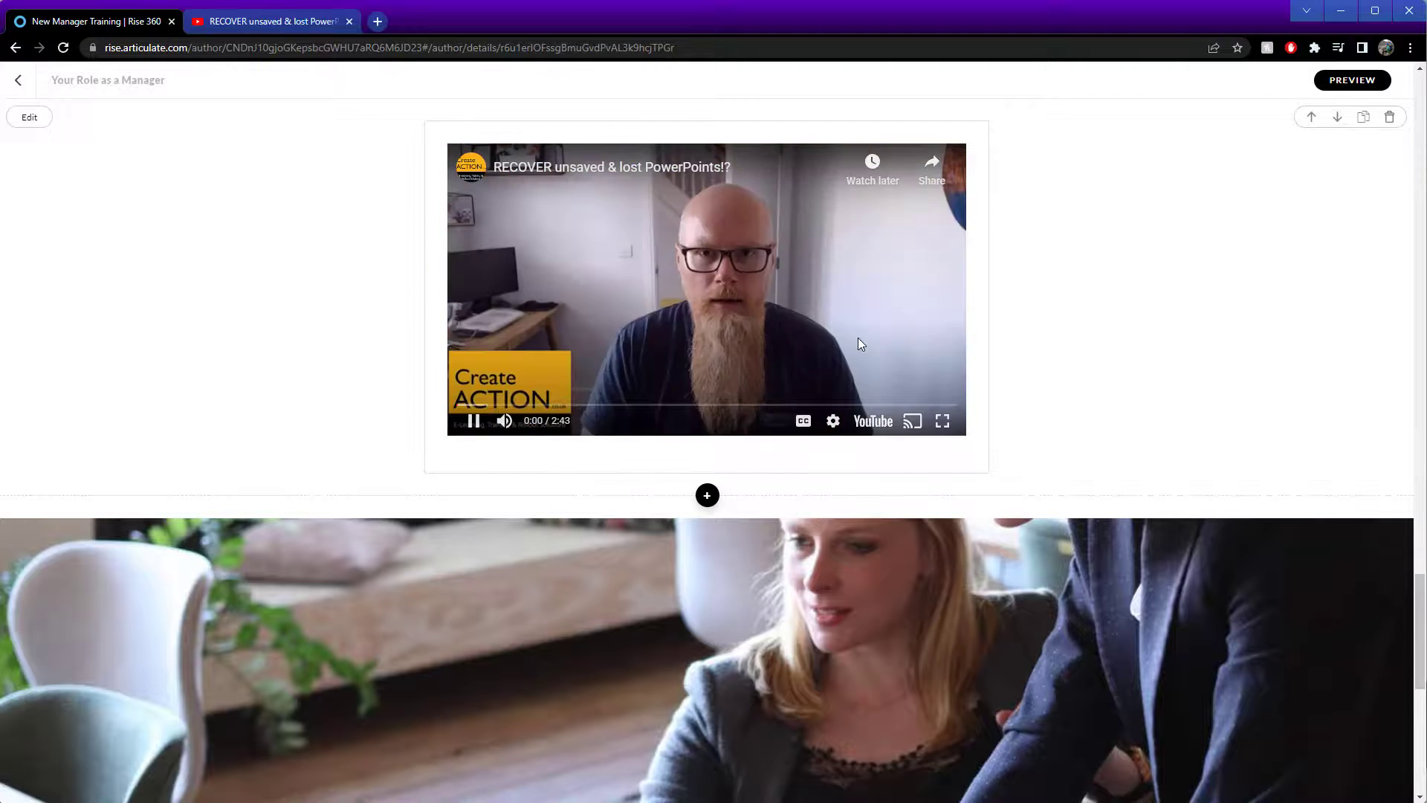
pyautogui.click(474, 421)
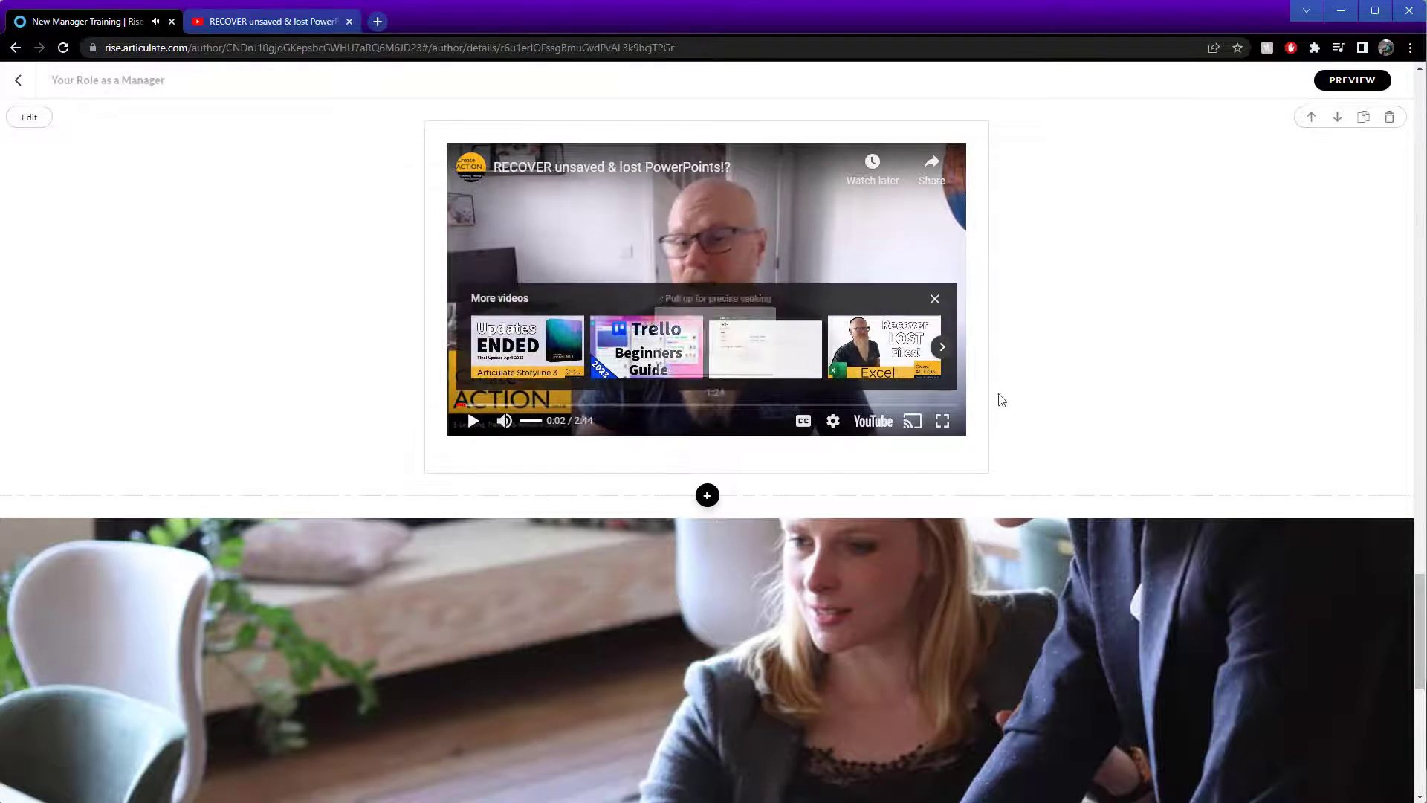
pyautogui.scroll(7, 1156, 306)
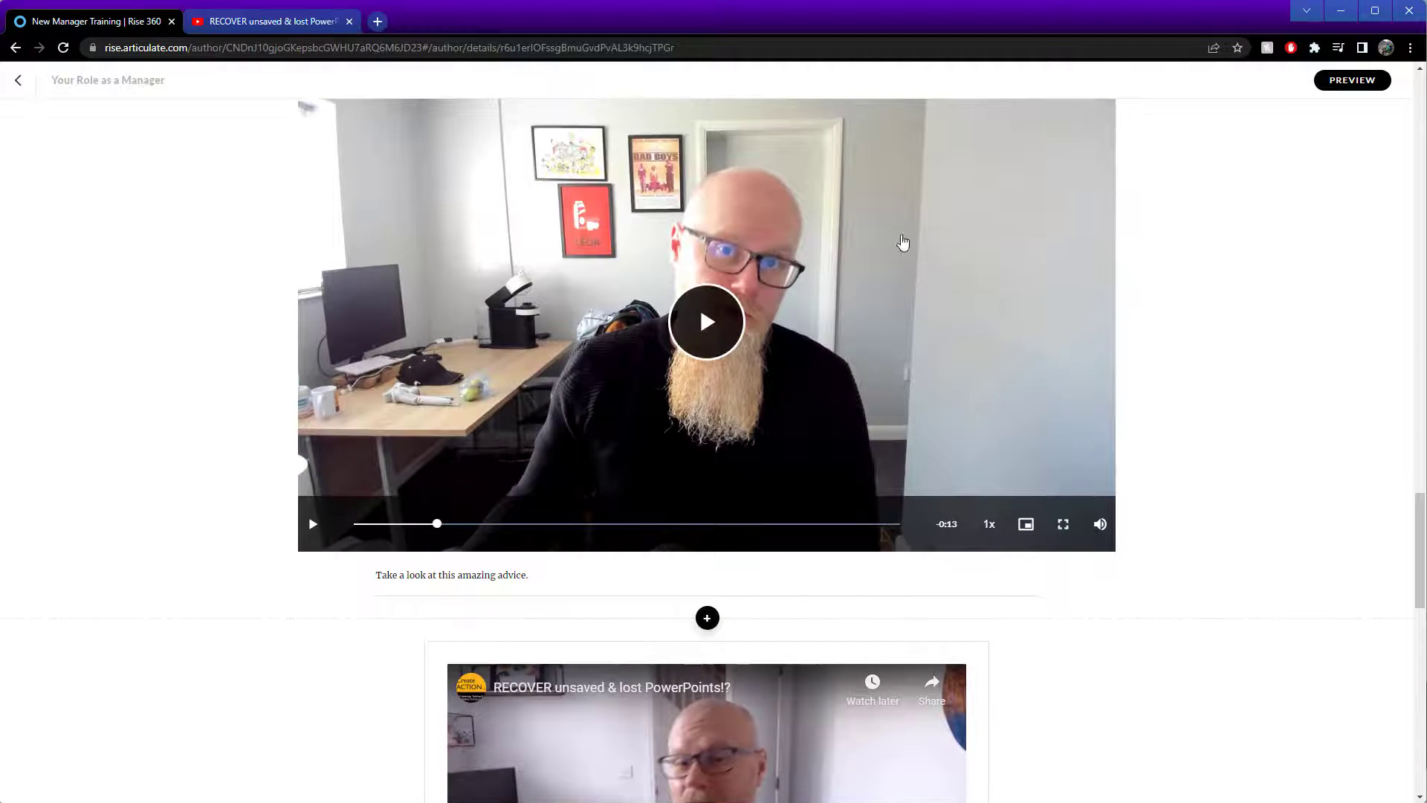
# - Try Medium and Full Width for the YouTube embed, settle on Medium width and close the block's settings
pyautogui.scroll(-3, 902, 245)
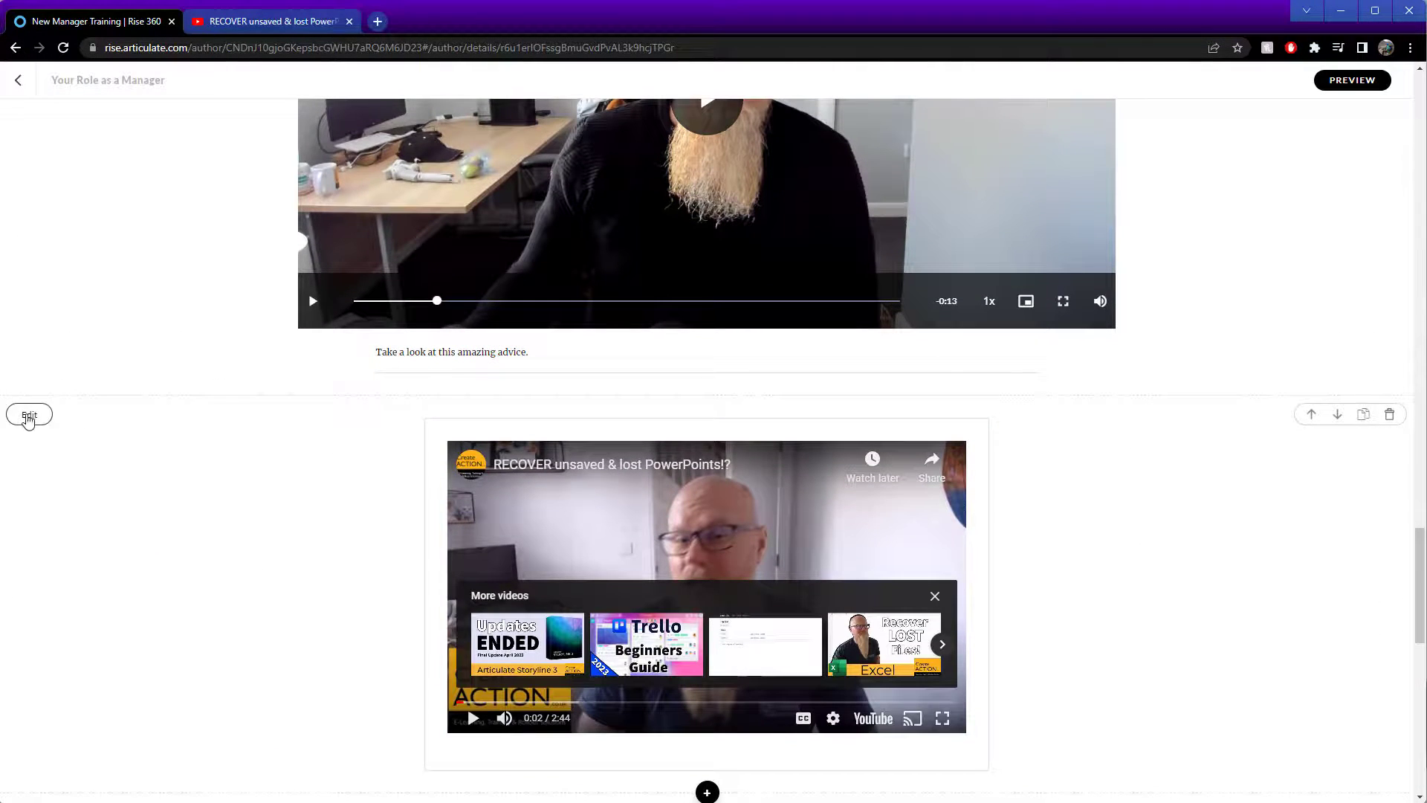
pyautogui.click(27, 414)
pyautogui.click(322, 170)
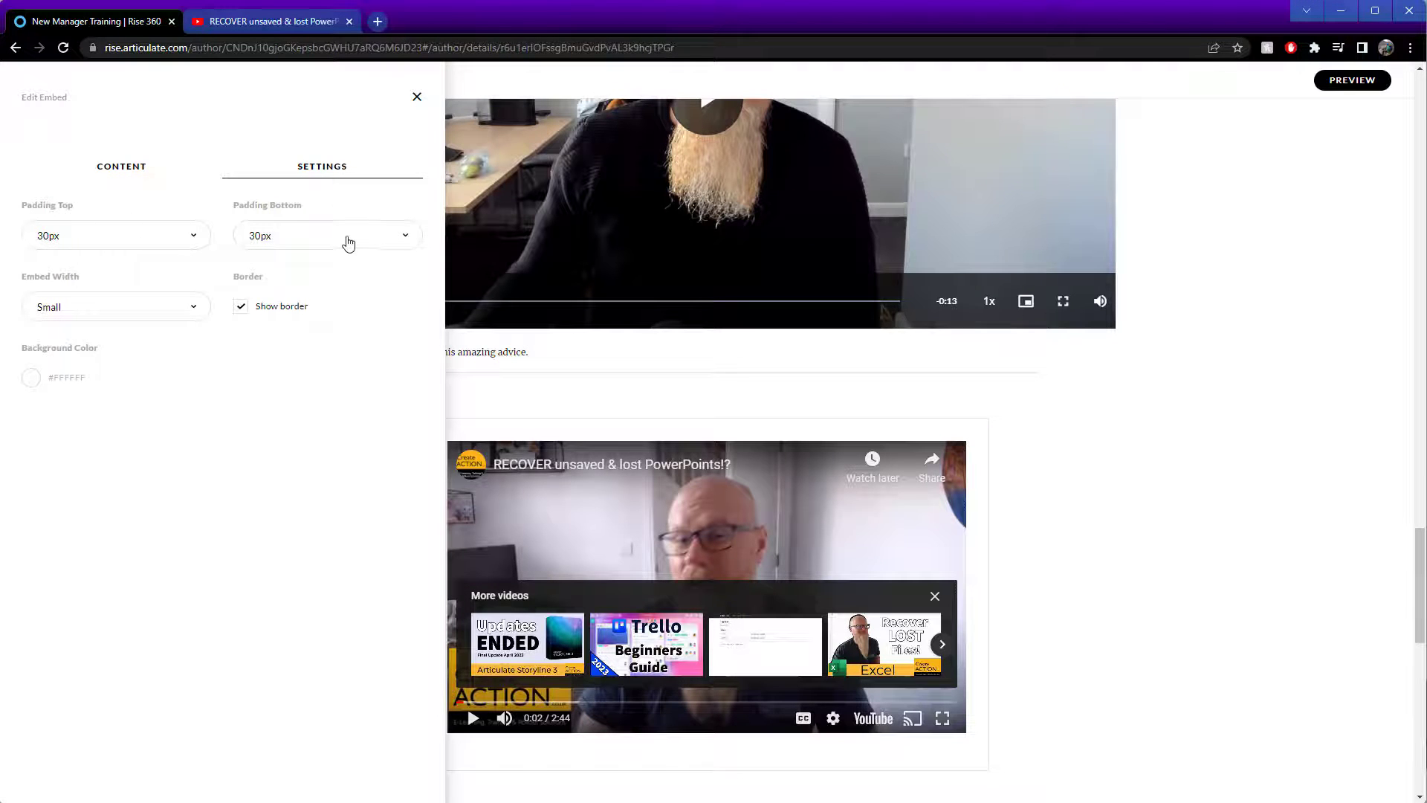
pyautogui.click(143, 321)
pyautogui.click(92, 401)
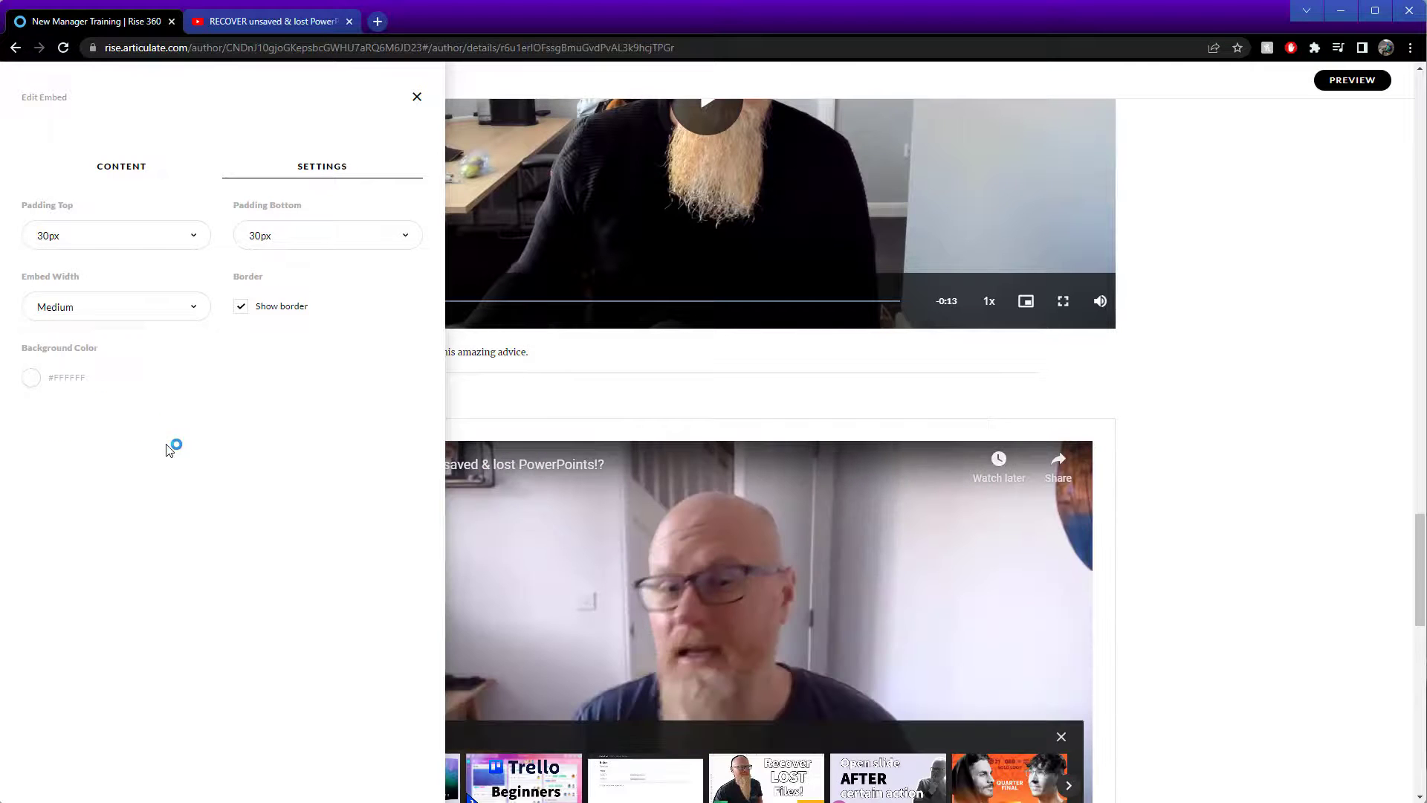
pyautogui.click(122, 320)
pyautogui.click(96, 425)
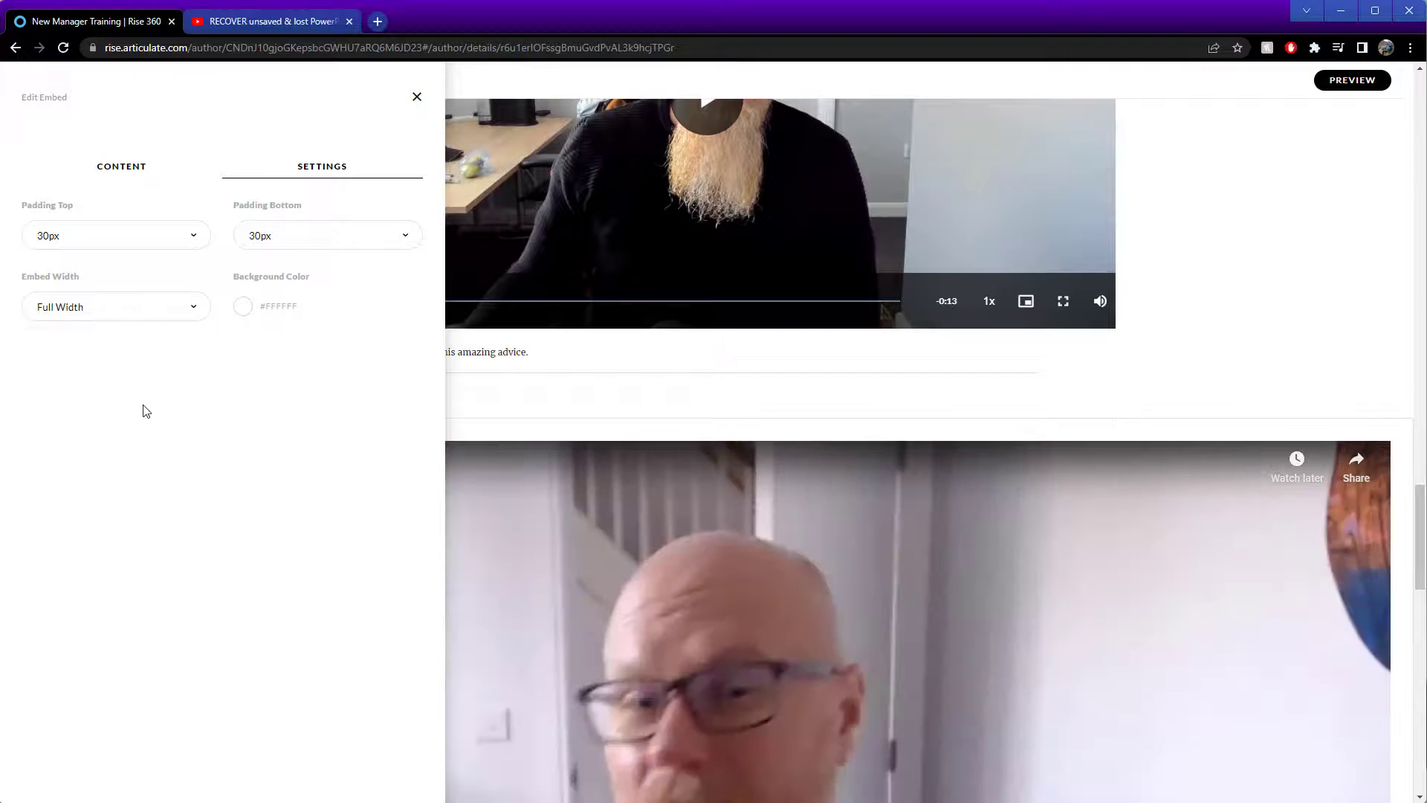
pyautogui.click(125, 326)
pyautogui.click(89, 398)
pyautogui.click(1216, 529)
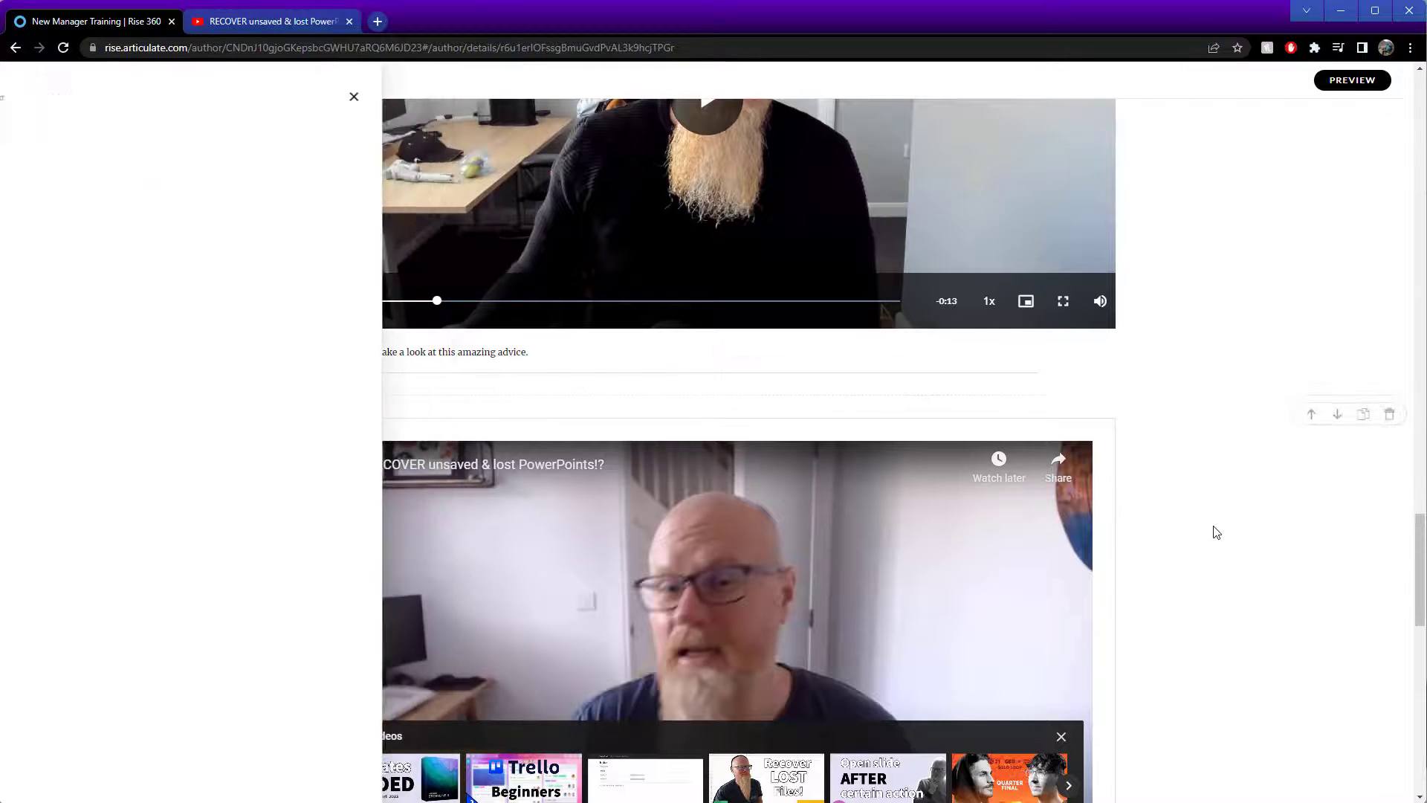
# - Play the resized YouTube embed briefly, pause it and close the YouTube browser tab
pyautogui.click(346, 714)
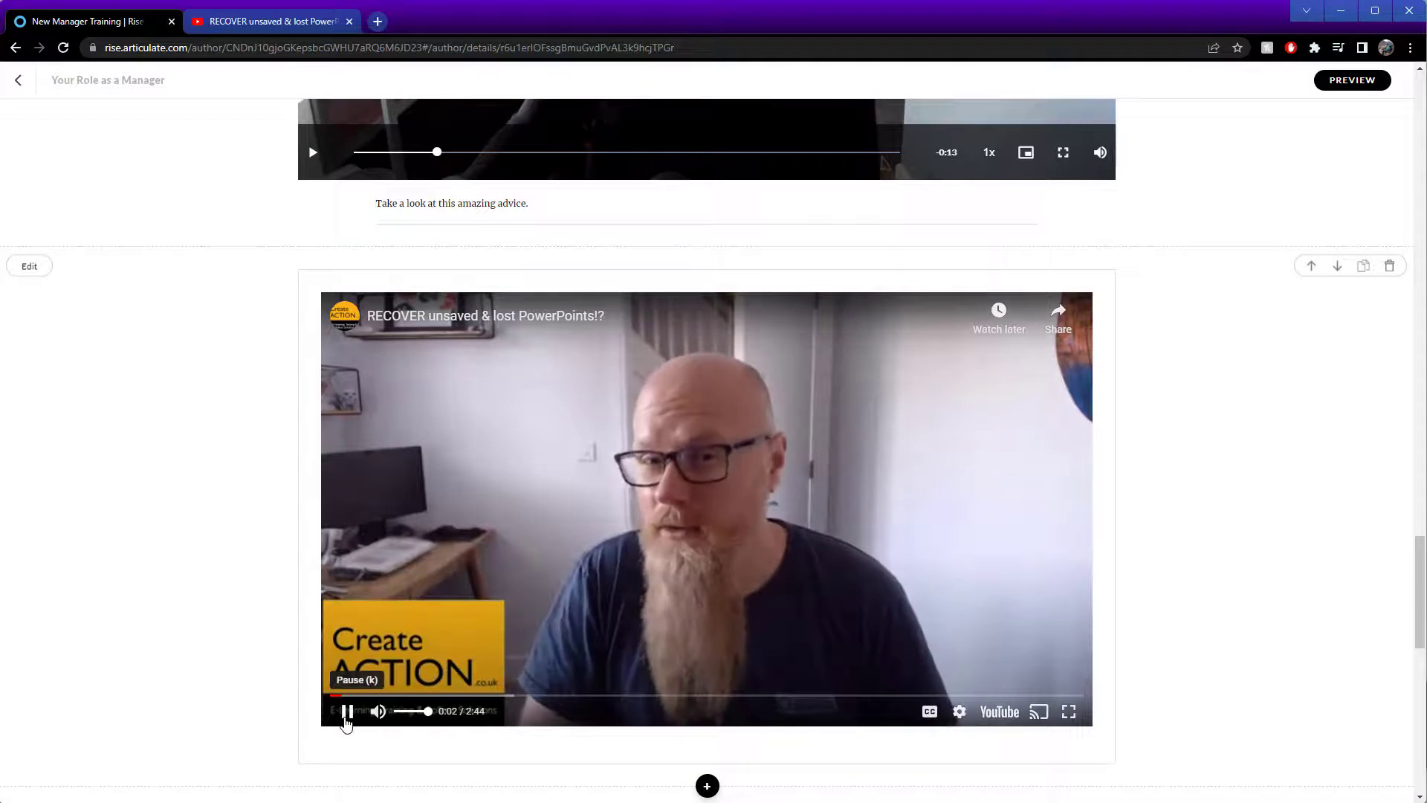
pyautogui.click(346, 714)
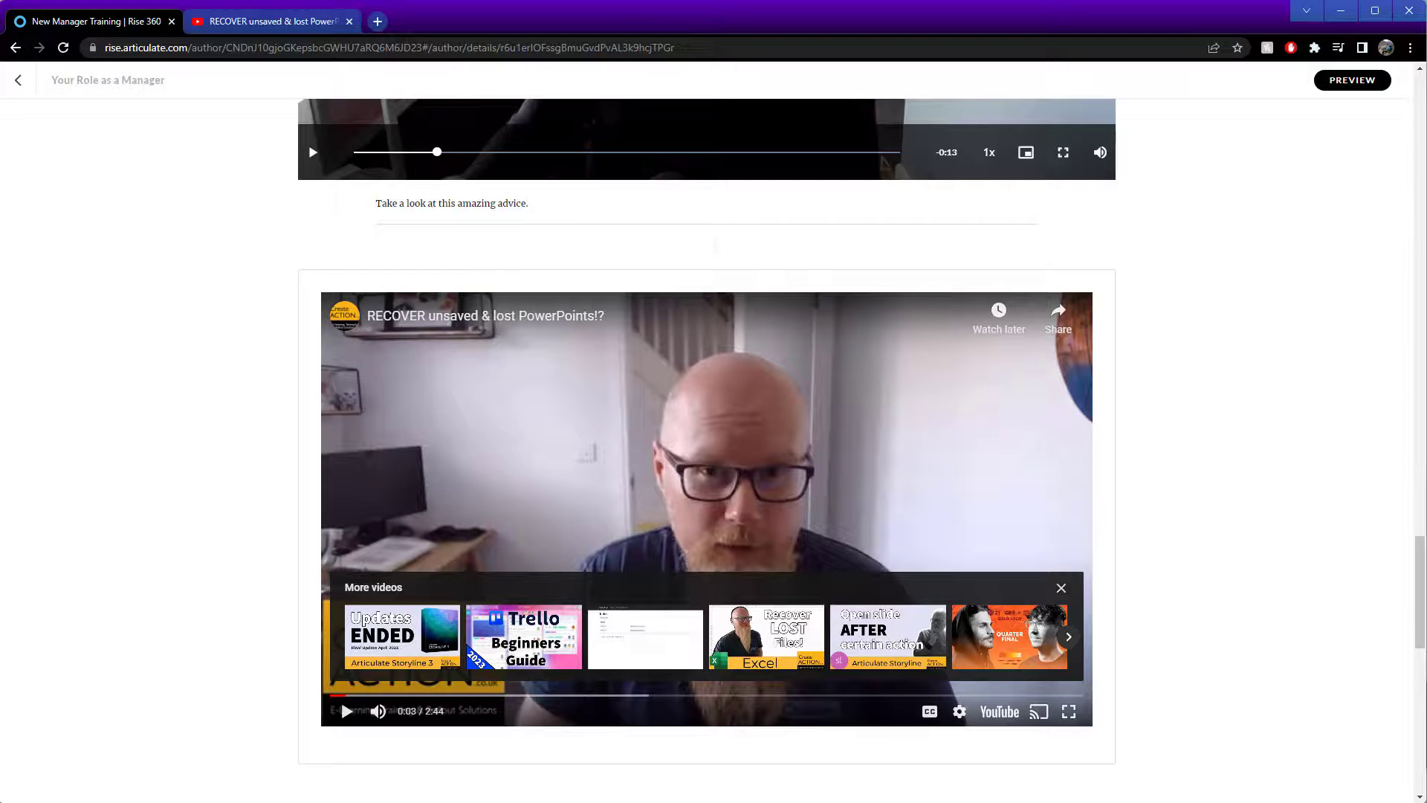
pyautogui.click(350, 21)
# - Open the block library below the caption about a manager's role and look through the available Interactive block types
pyautogui.scroll(4, 1207, 379)
pyautogui.scroll(-7, 806, 290)
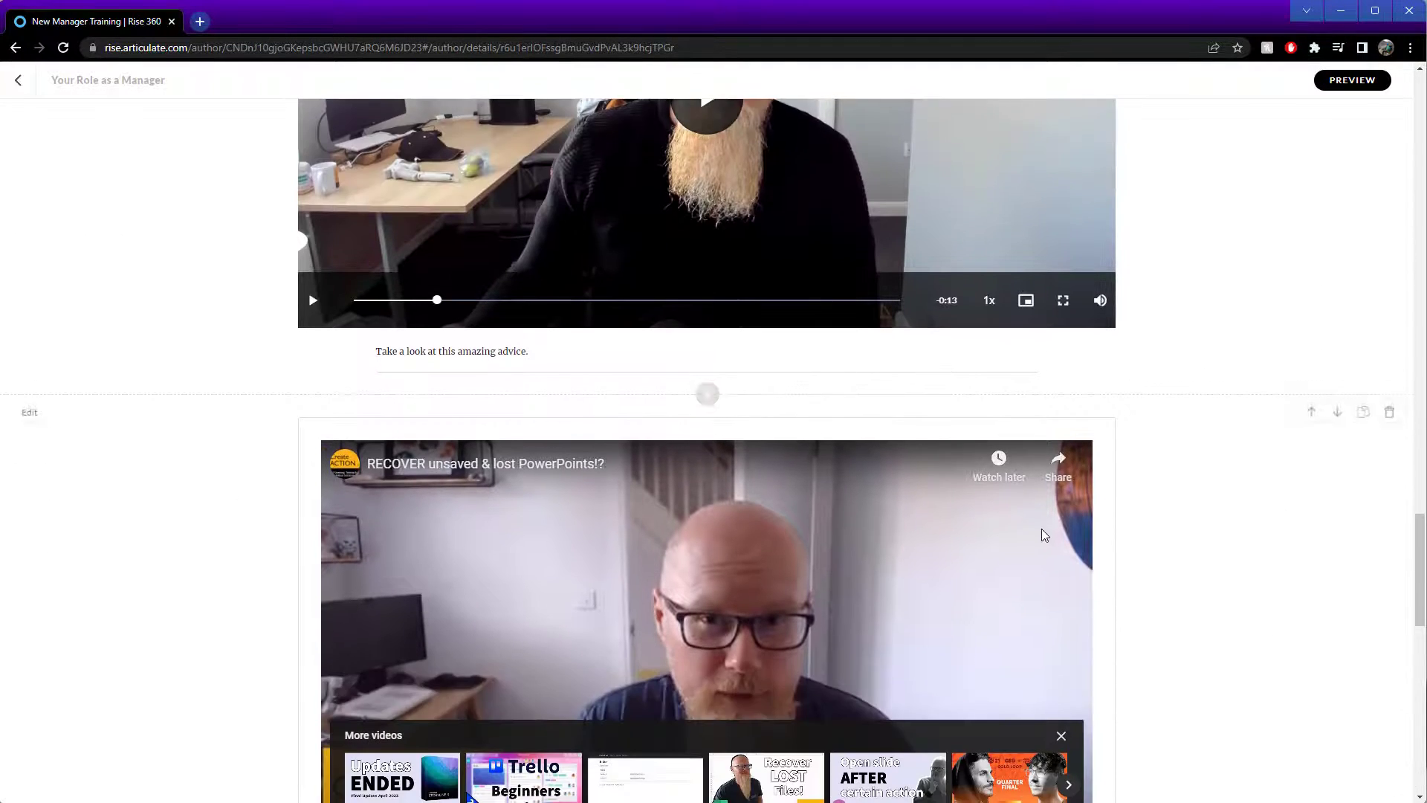
pyautogui.scroll(-9, 1171, 417)
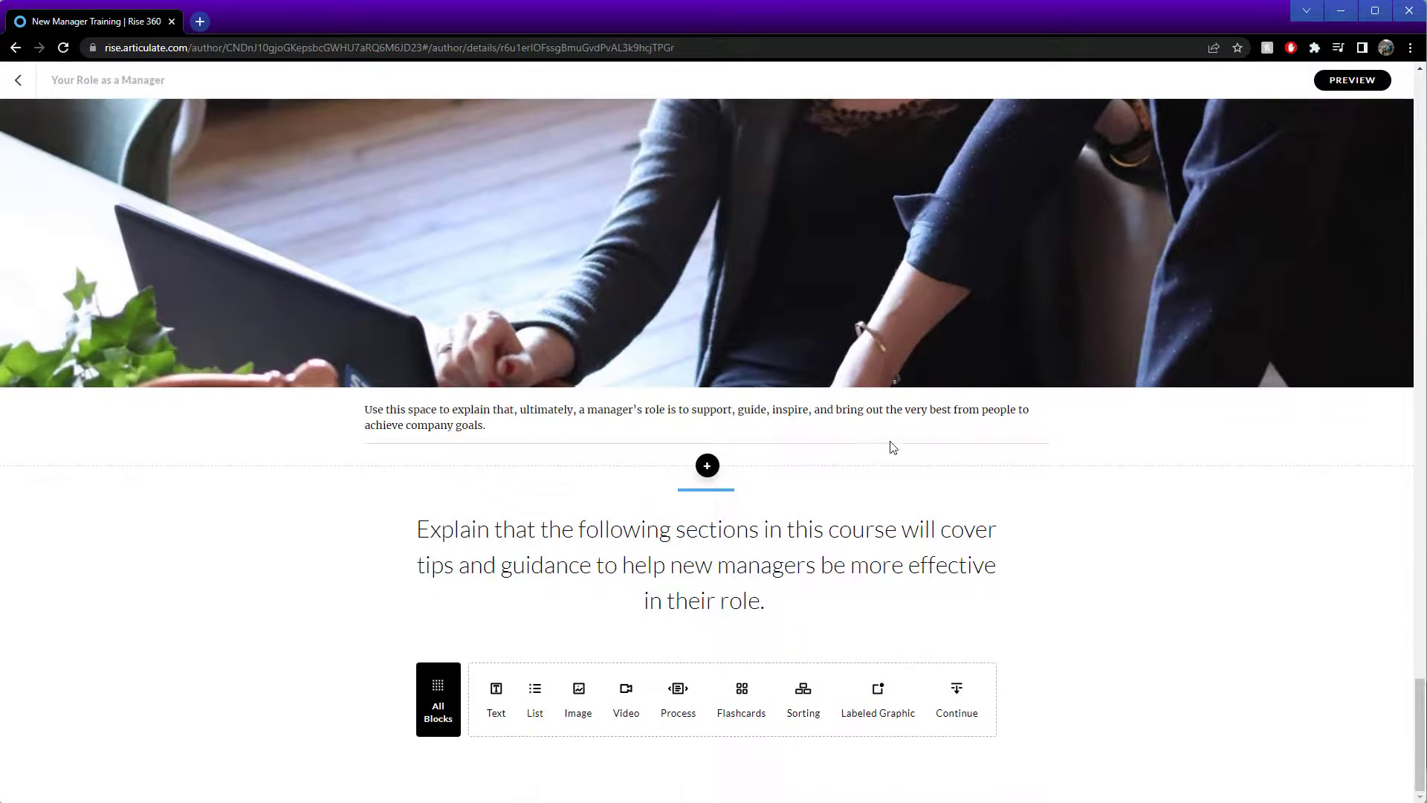
pyautogui.click(708, 470)
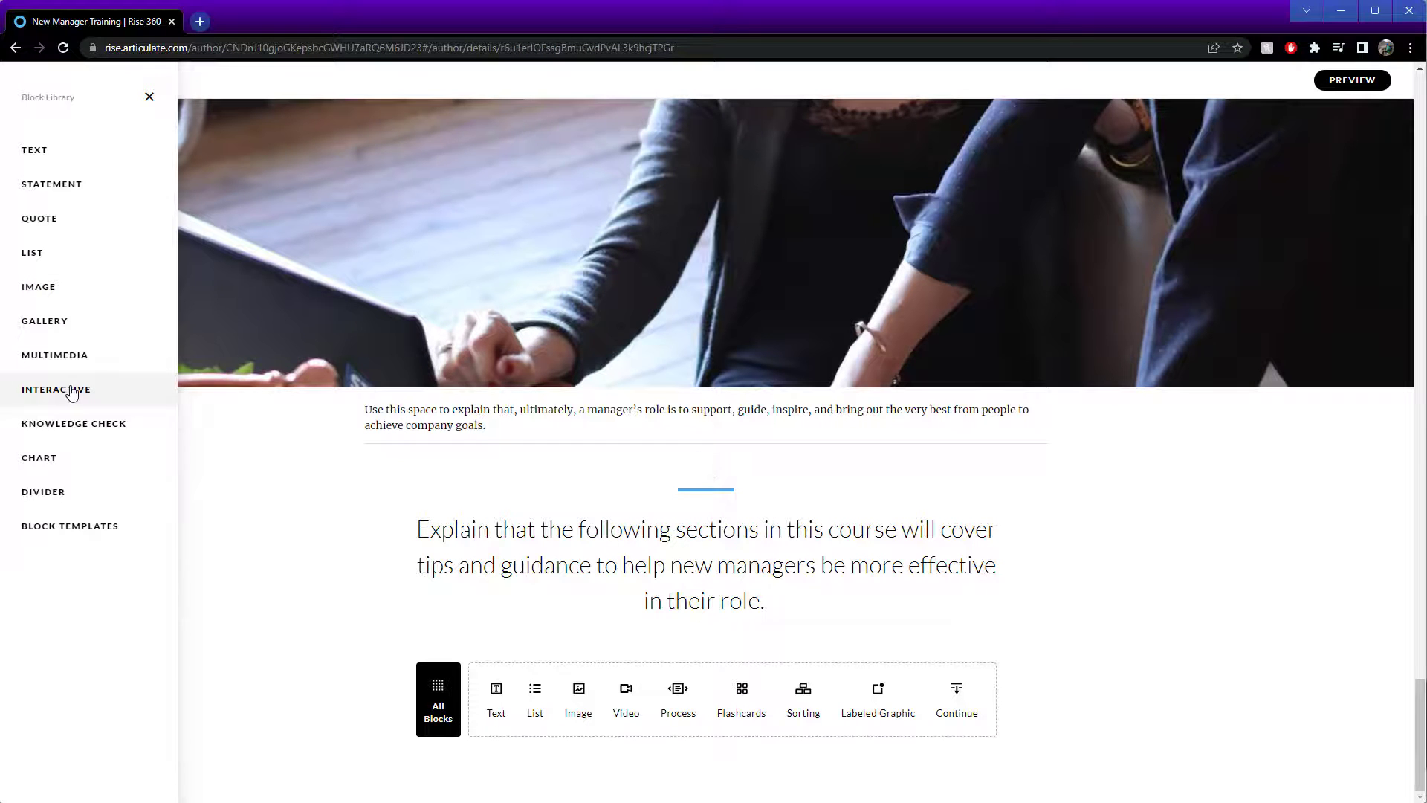
pyautogui.click(71, 394)
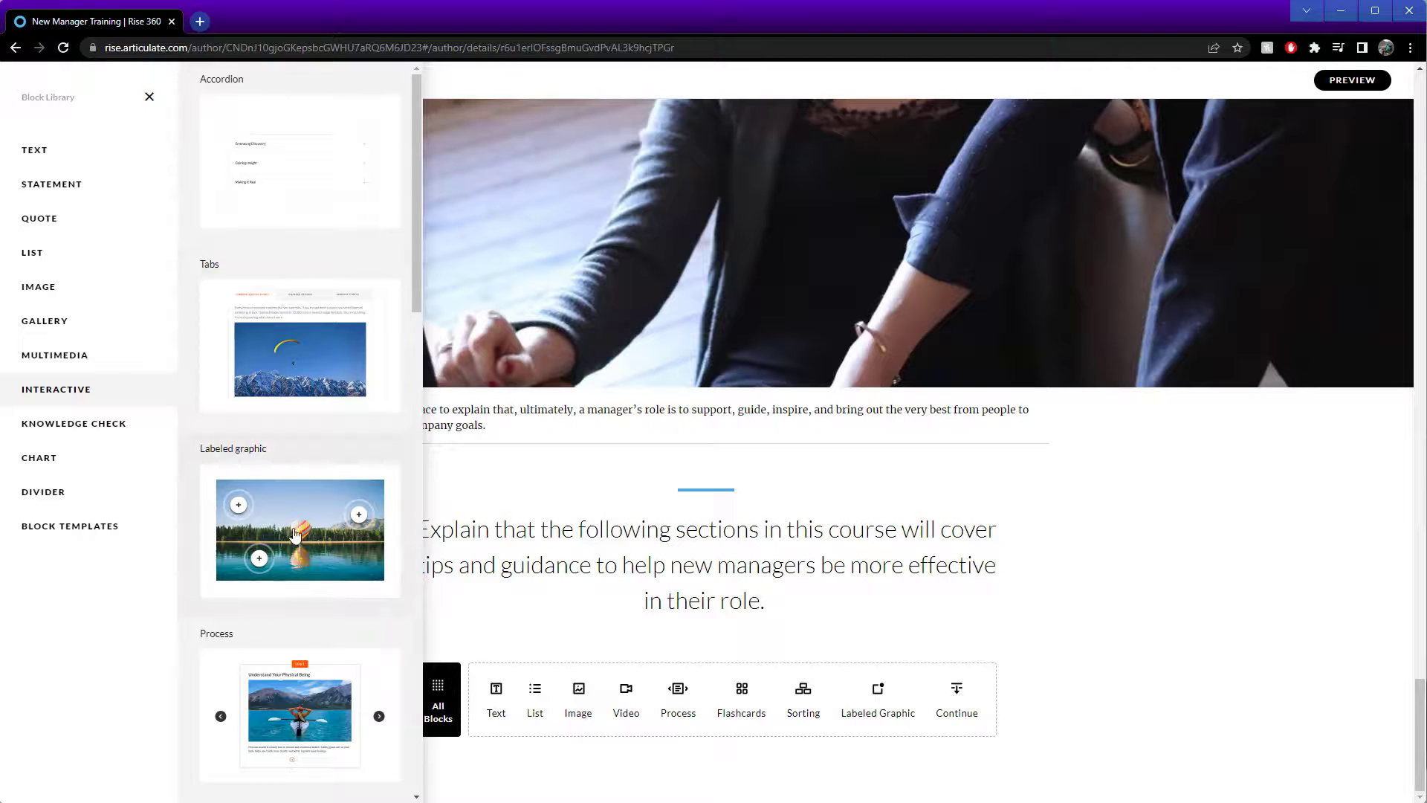
pyautogui.scroll(-2, 307, 503)
pyautogui.scroll(-1, 301, 476)
pyautogui.scroll(-6, 311, 547)
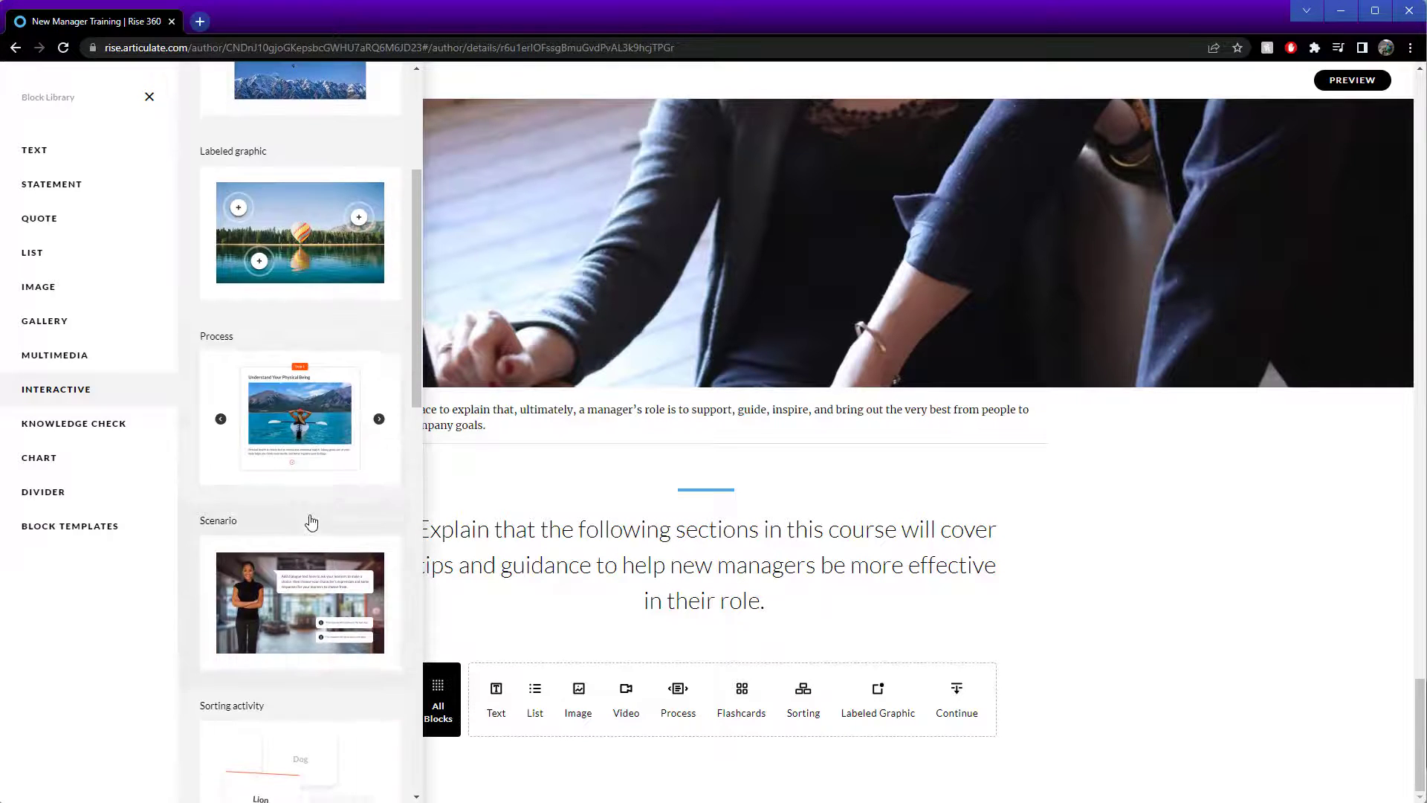
pyautogui.scroll(-2, 280, 459)
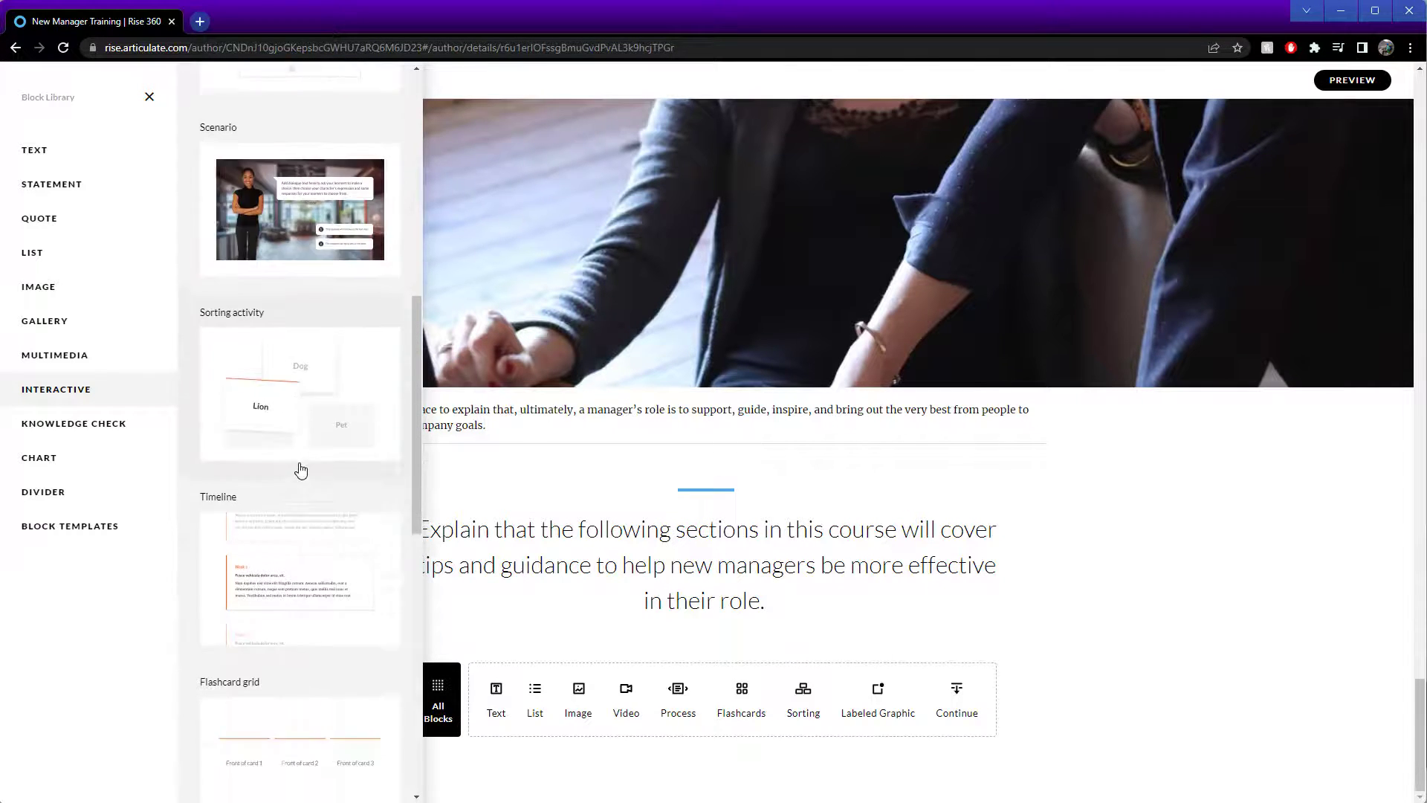
pyautogui.scroll(-2, 286, 394)
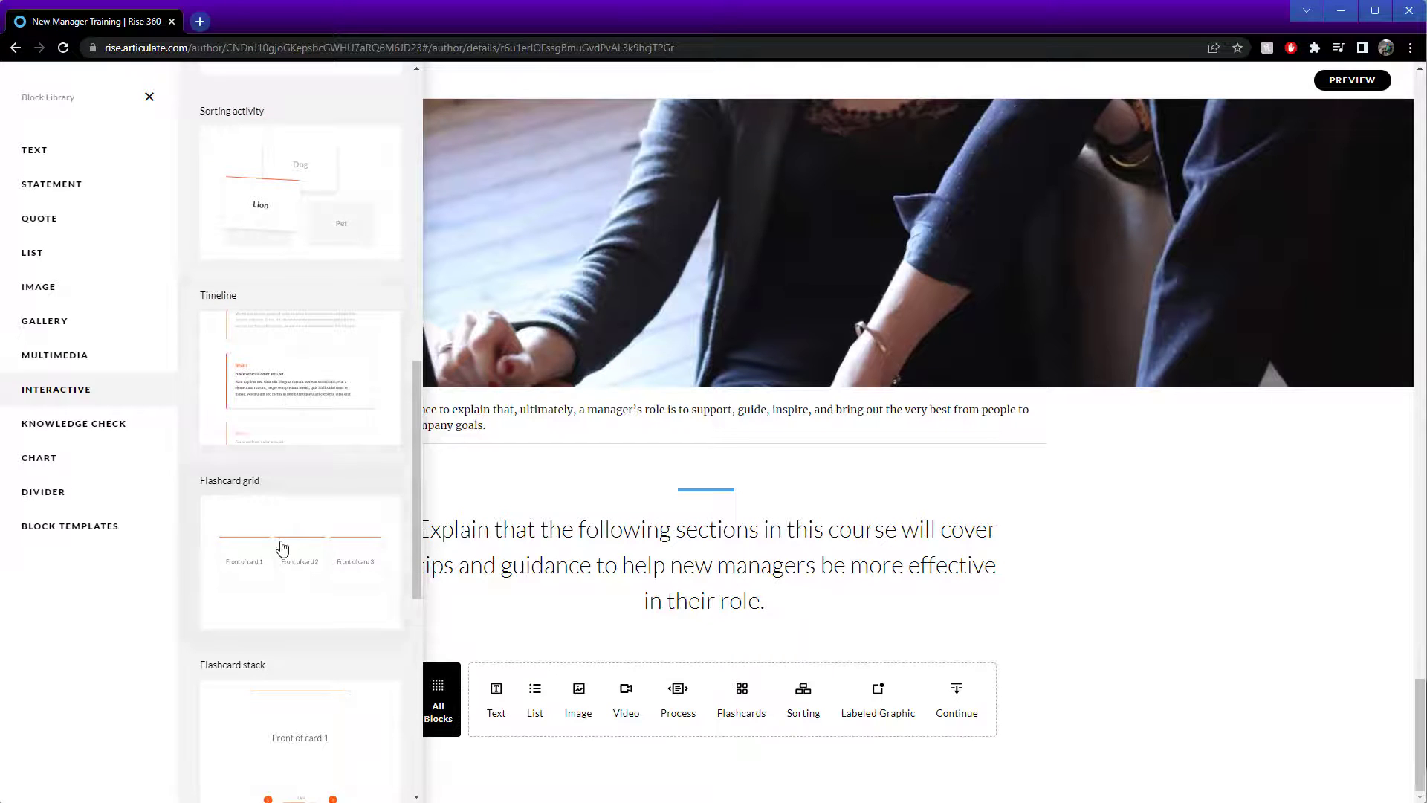
pyautogui.scroll(-3, 290, 548)
pyautogui.scroll(15, 280, 568)
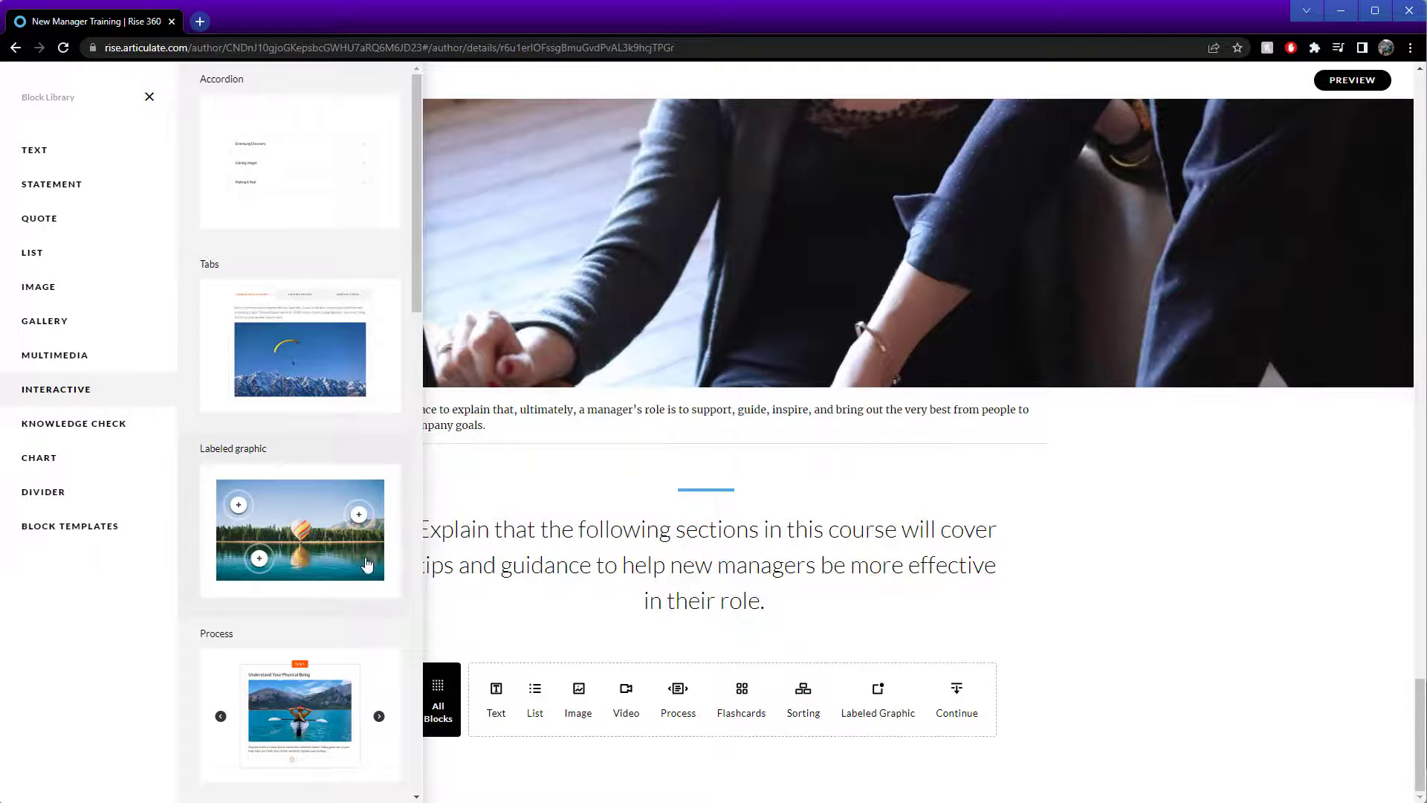
# - Insert a Labeled Graphic block below the caption about a manager's role, open it for editing and view the Item 1 marker's card
pyautogui.click(281, 541)
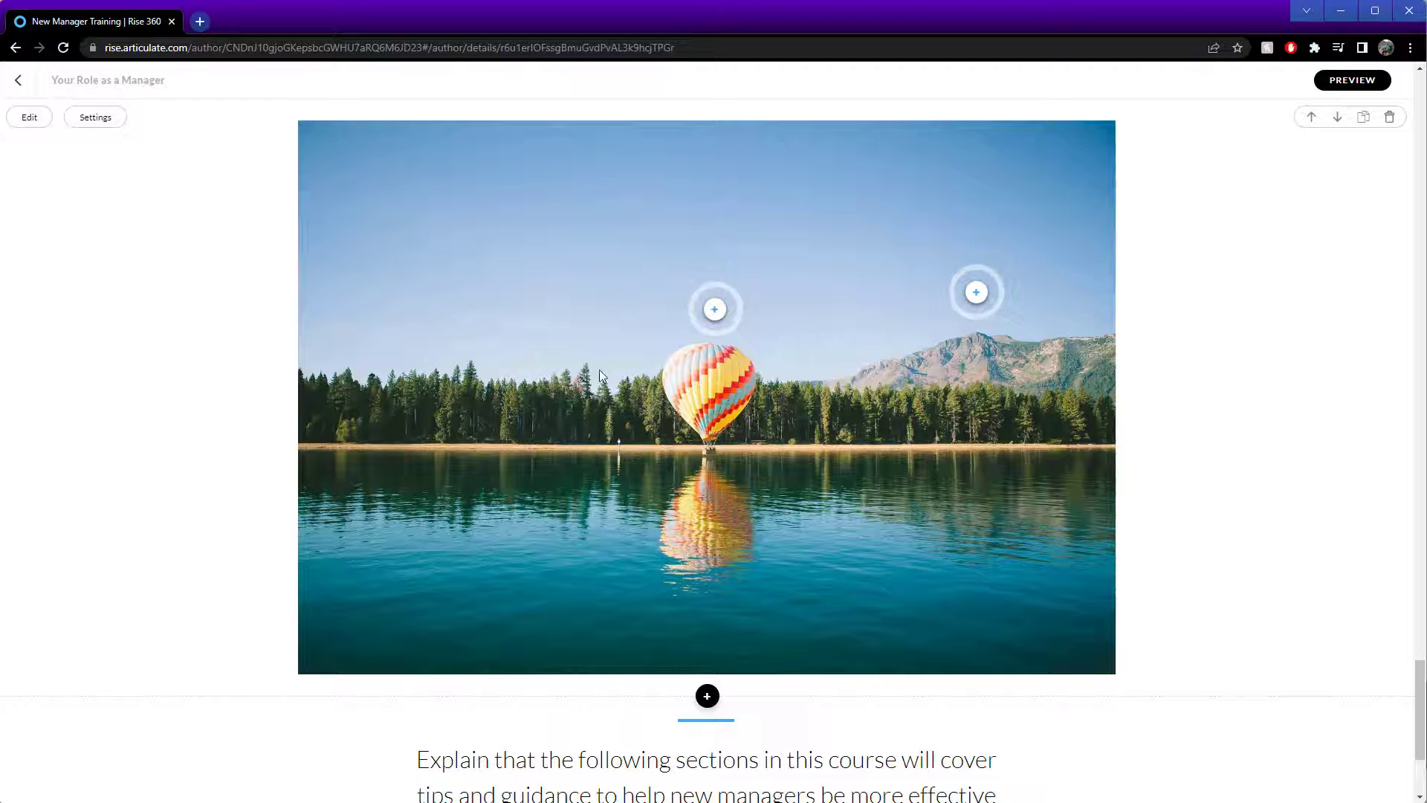
pyautogui.click(29, 119)
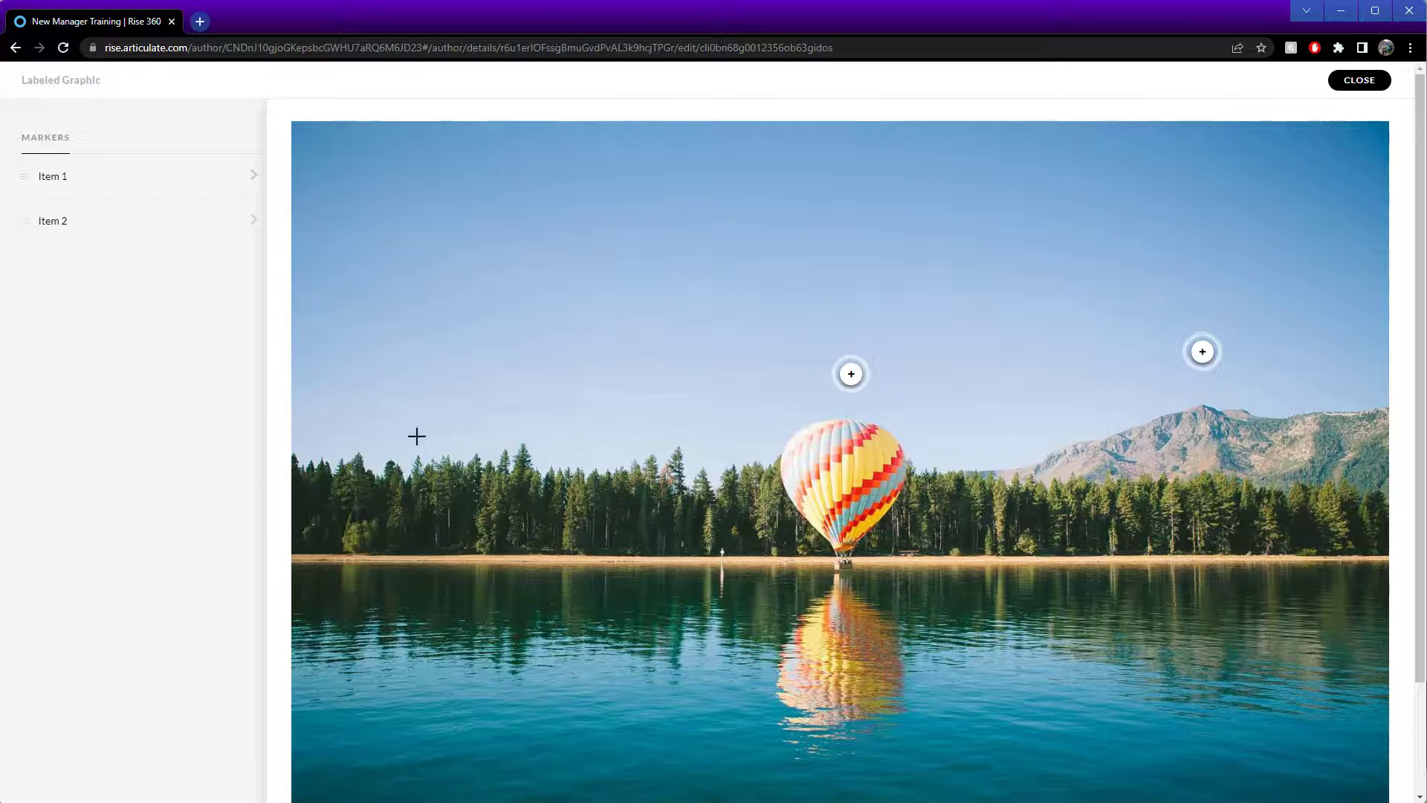
pyautogui.click(98, 193)
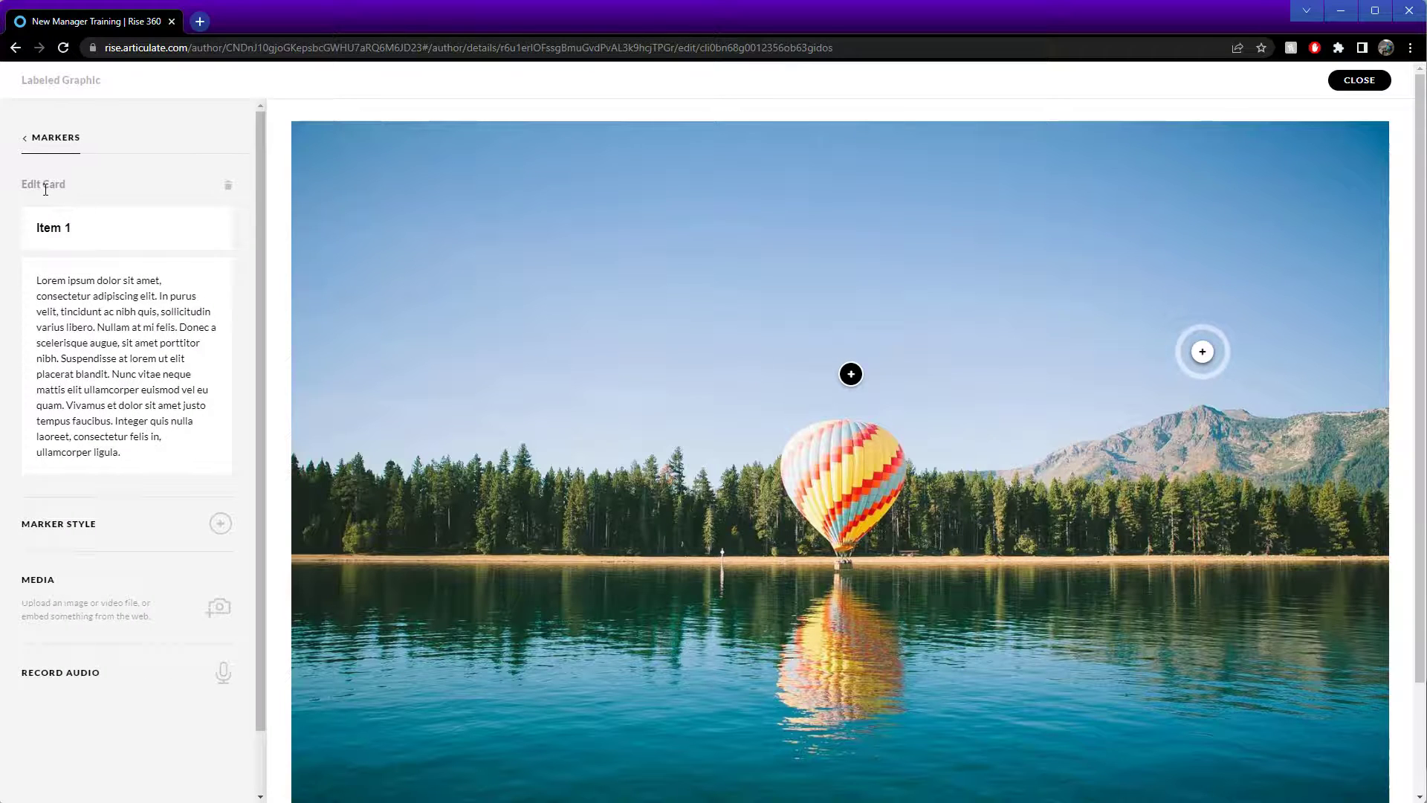
pyautogui.click(27, 140)
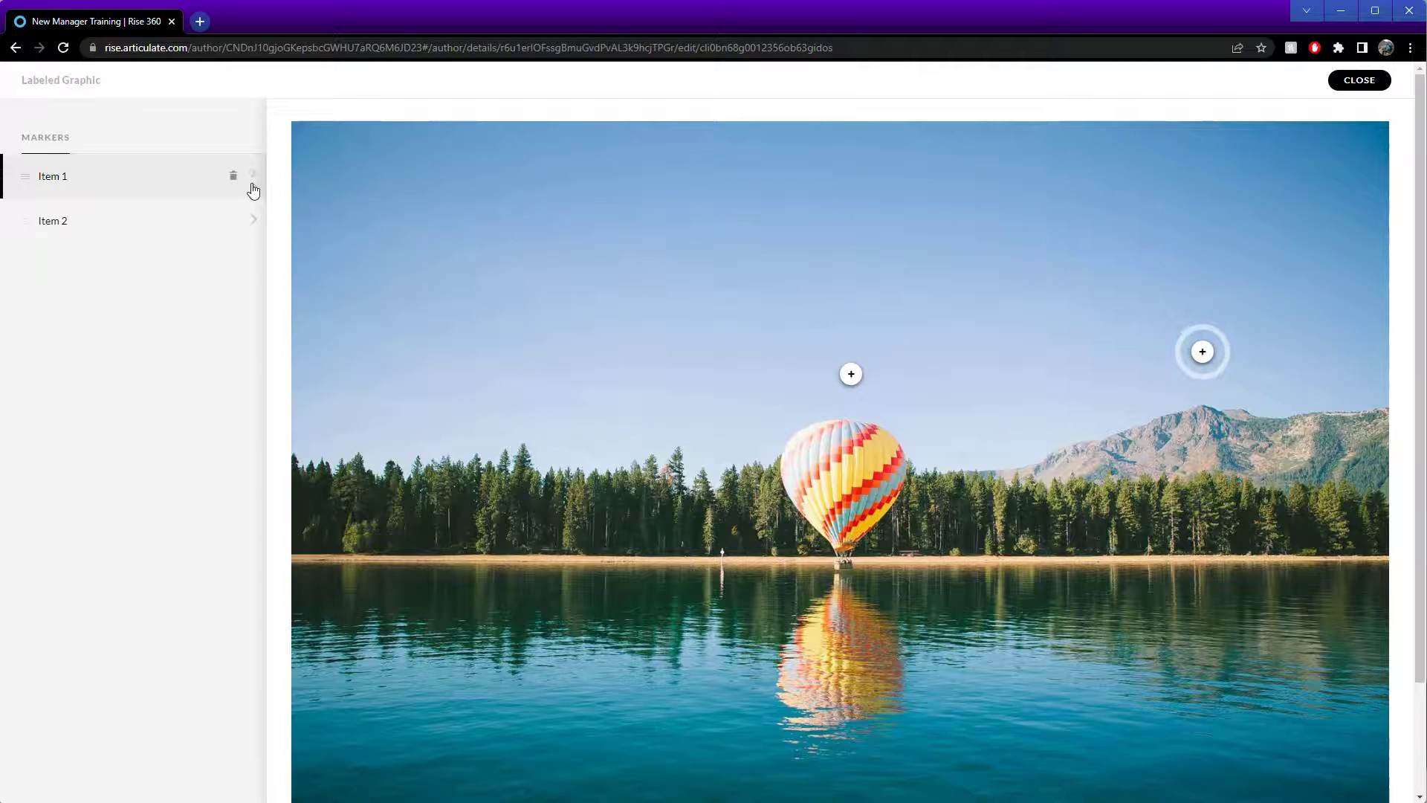
# - Start cropping the labeled graphic's balloon image, trim its side and lower edges, and try a square-constrained crop centred on the balloon
pyautogui.scroll(-2, 173, 414)
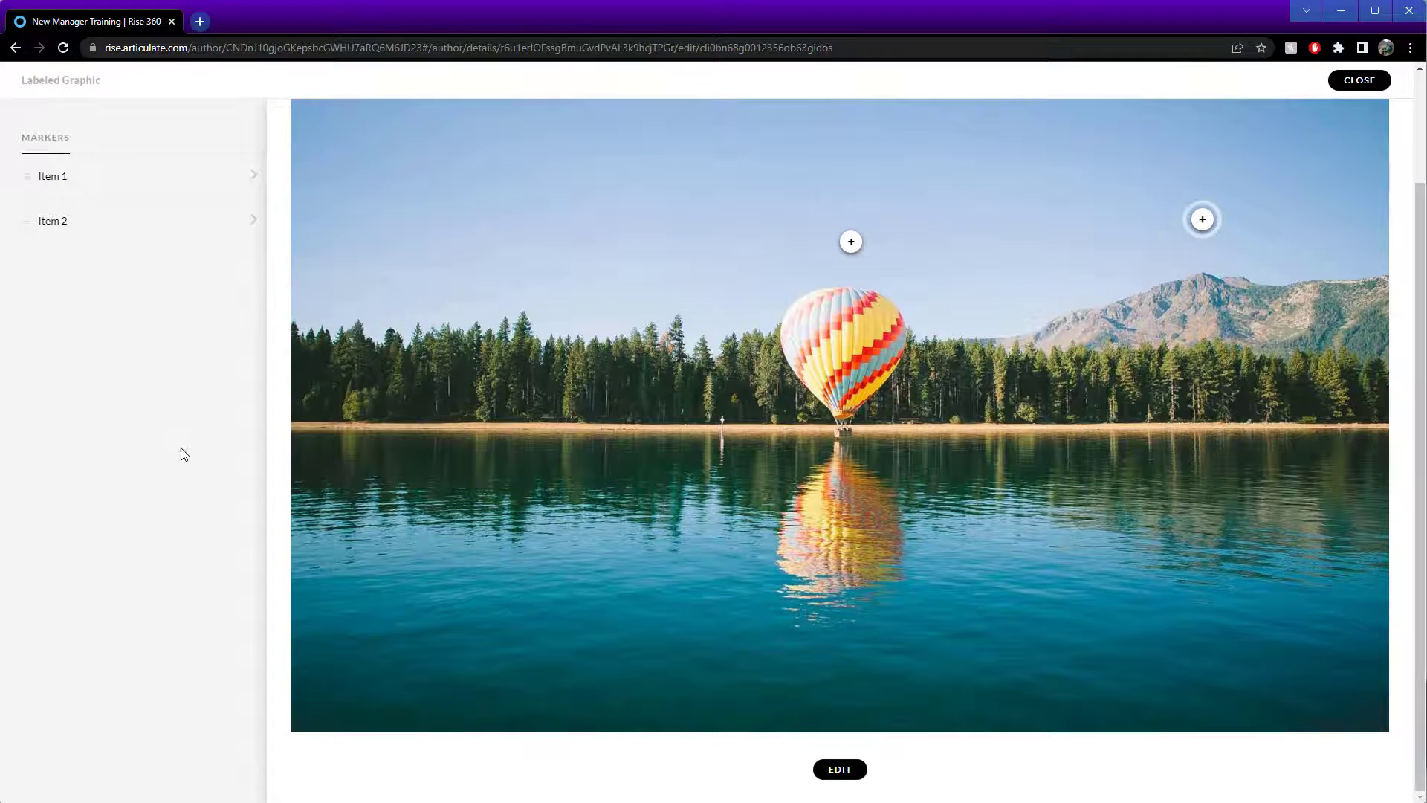
pyautogui.click(844, 773)
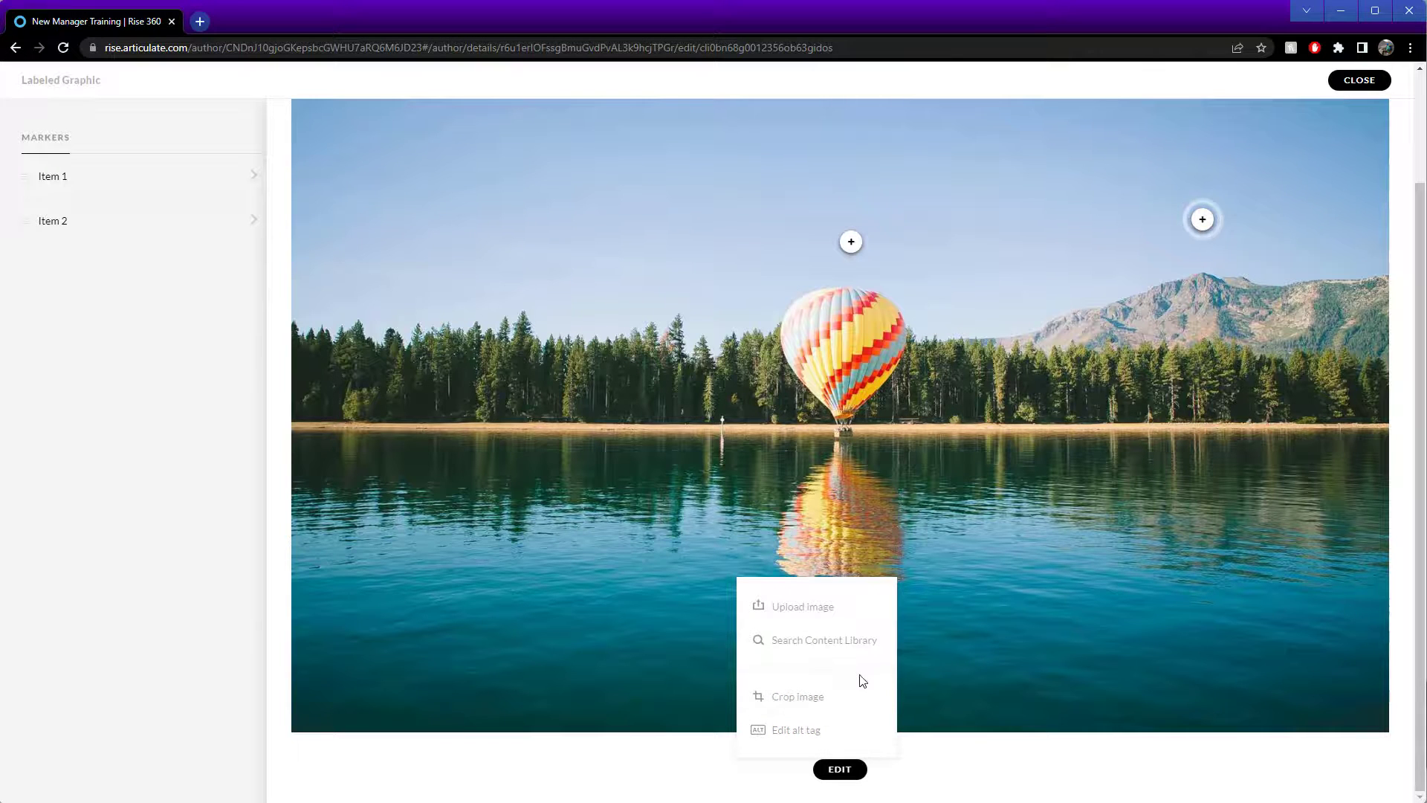
pyautogui.click(816, 695)
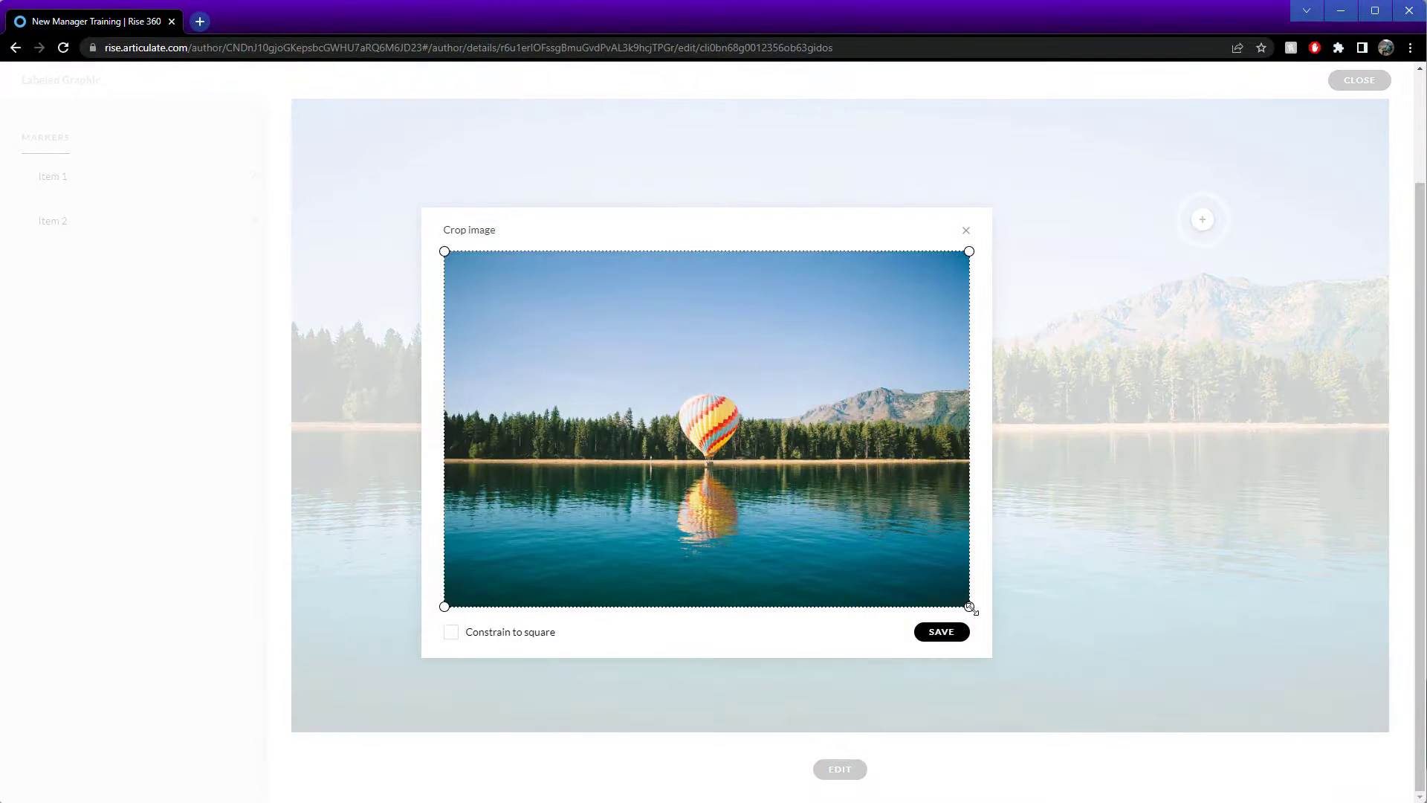
pyautogui.moveTo(970, 608); pyautogui.dragTo(926, 576)
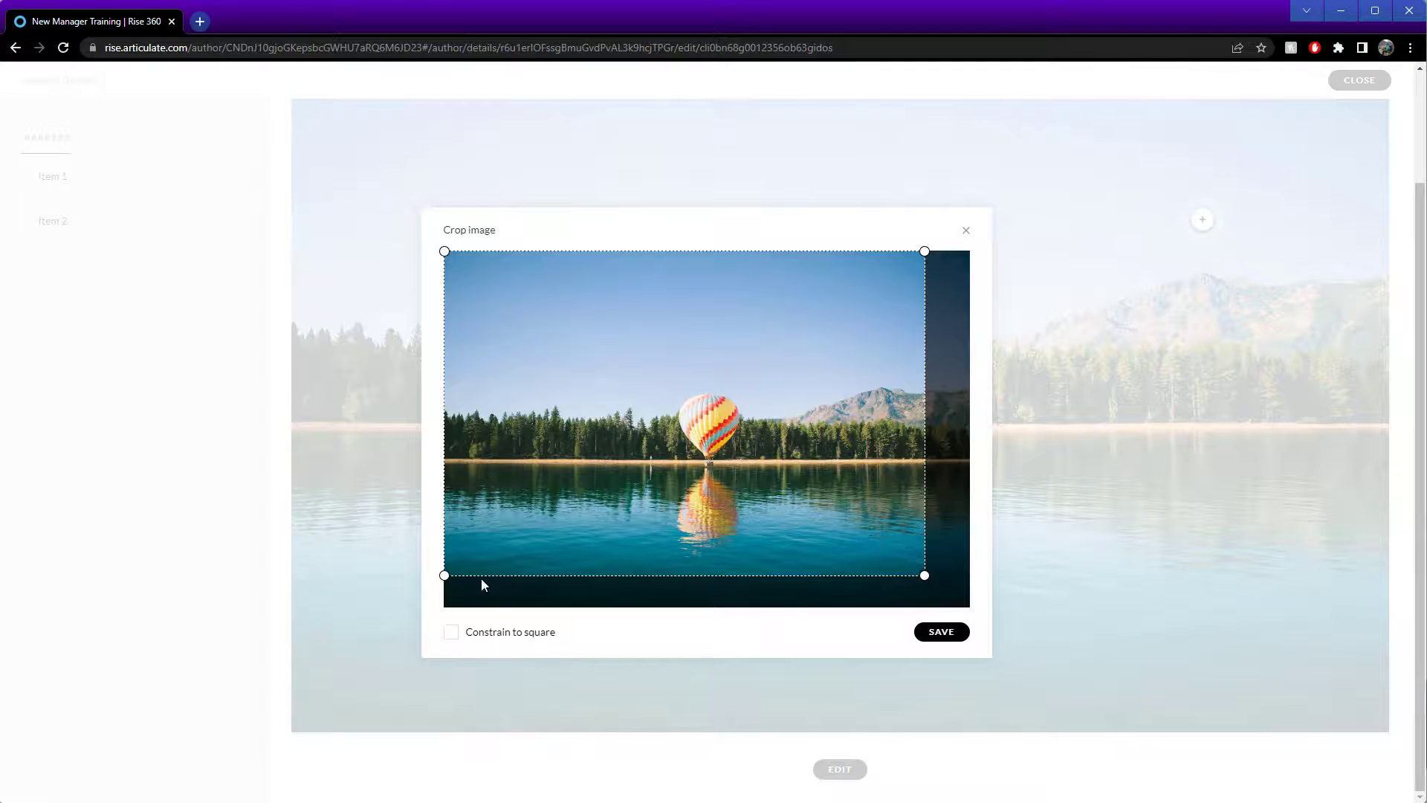
pyautogui.moveTo(444, 574); pyautogui.dragTo(508, 571)
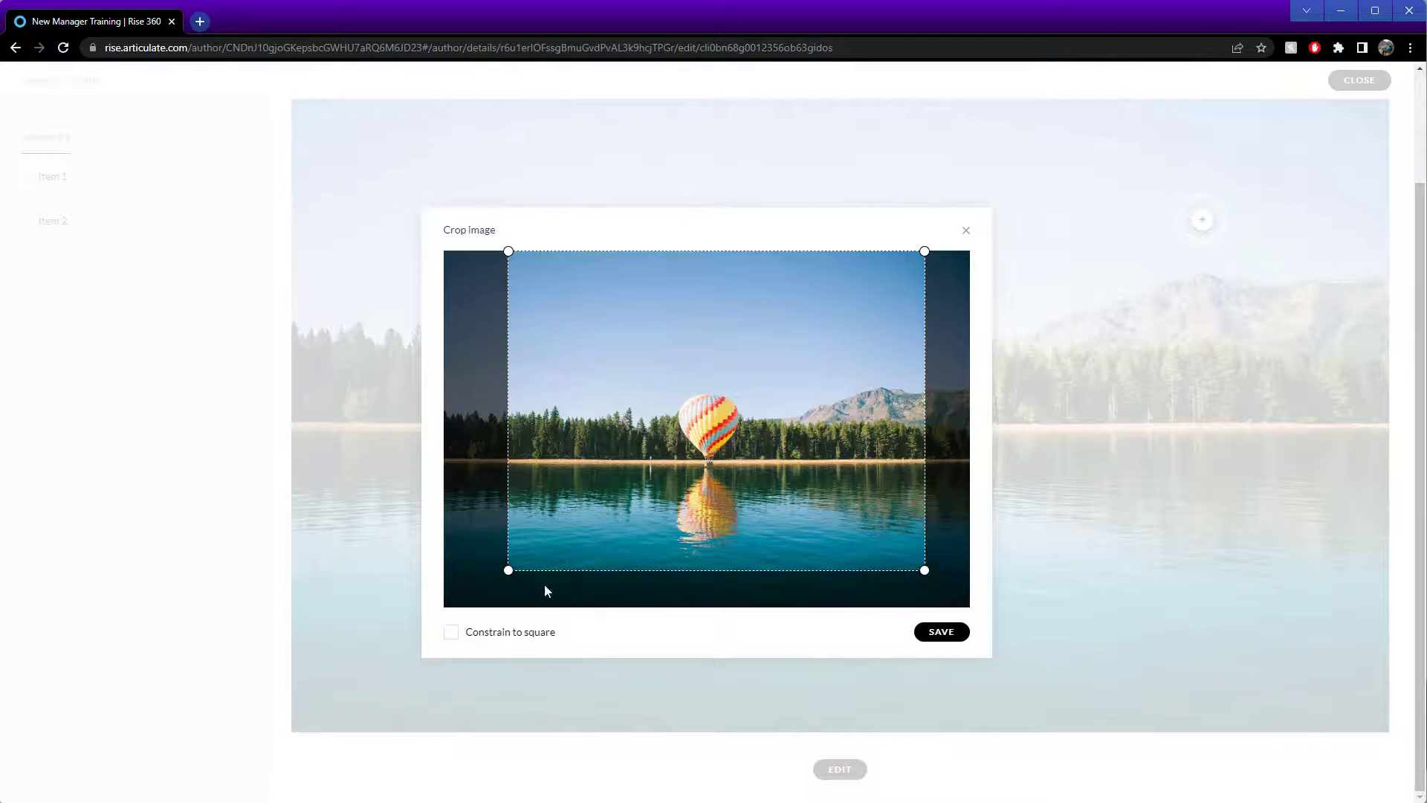
pyautogui.click(452, 631)
pyautogui.moveTo(692, 519); pyautogui.dragTo(728, 526)
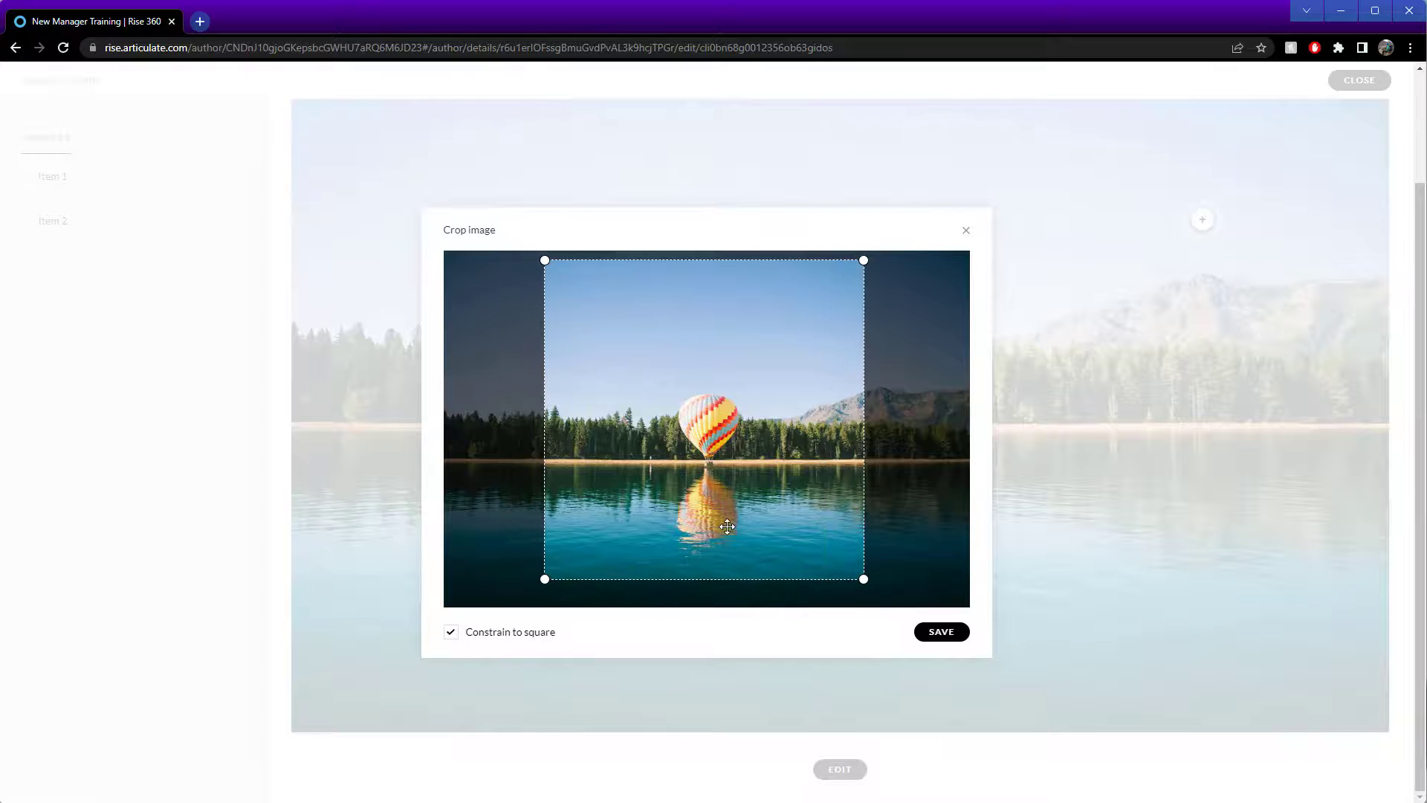
# - Remove the square constraint, widen the crop area, save the cropped balloon image and close the labeled graphic editor
pyautogui.click(452, 633)
pyautogui.moveTo(864, 579); pyautogui.dragTo(946, 580)
pyautogui.click(943, 634)
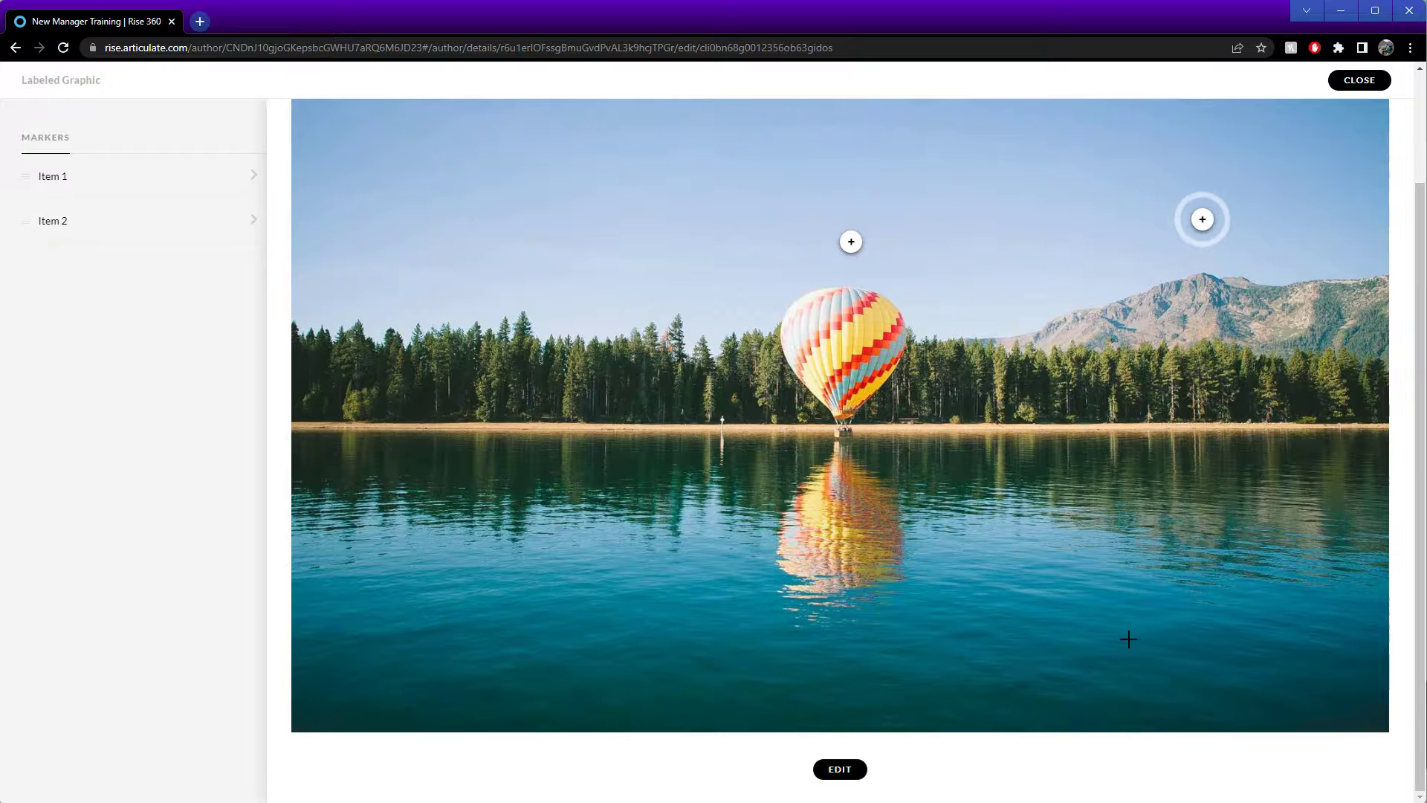
pyautogui.scroll(2, 1128, 639)
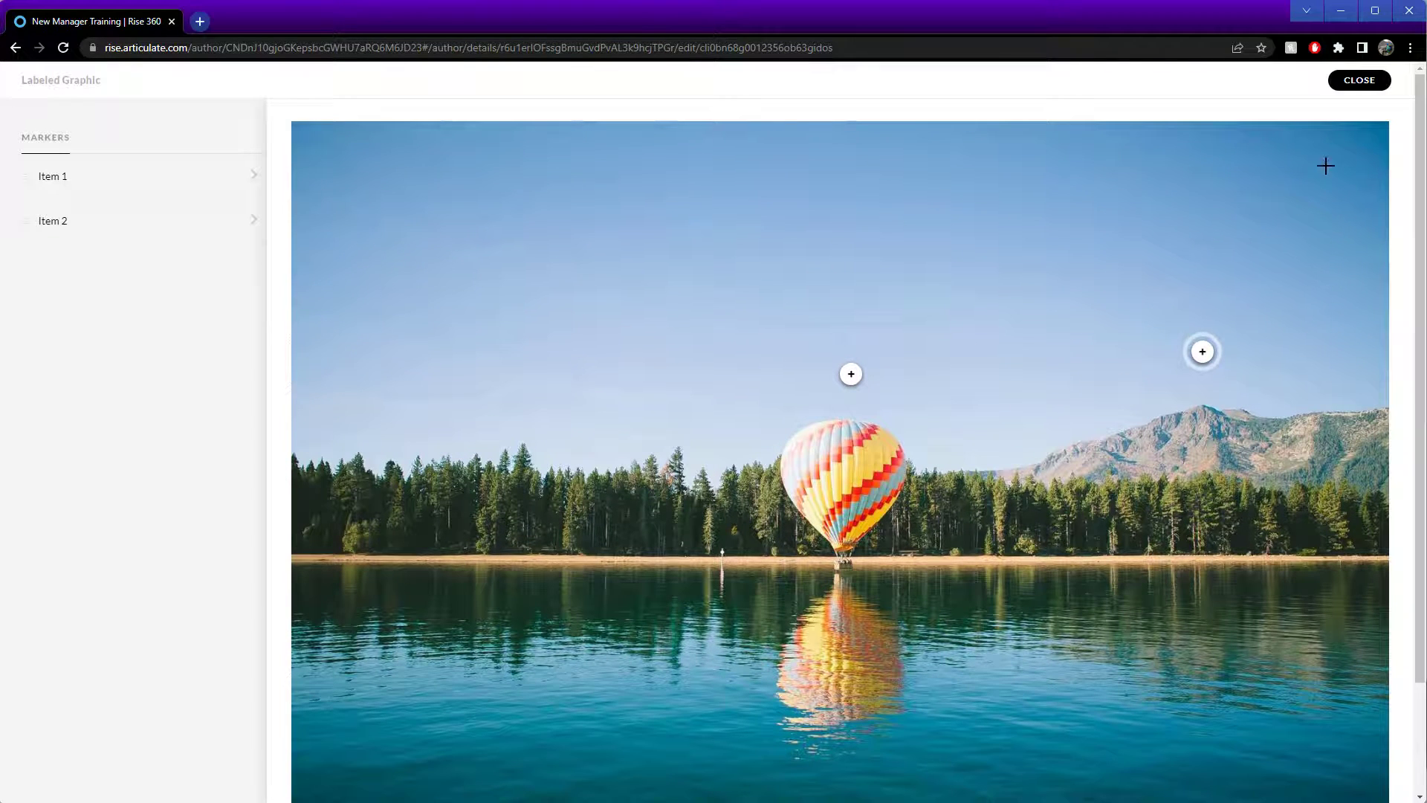
pyautogui.click(1361, 81)
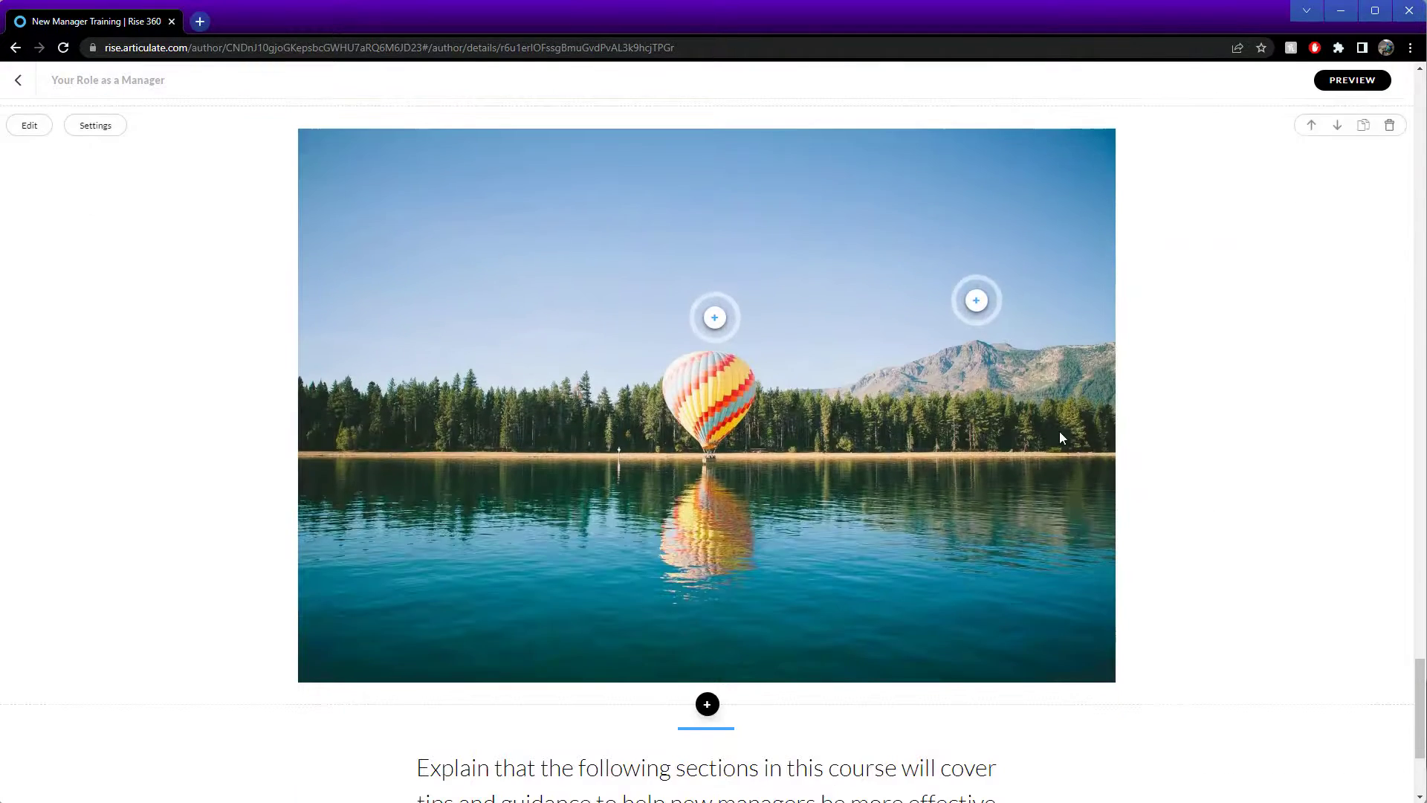
pyautogui.scroll(1, 878, 510)
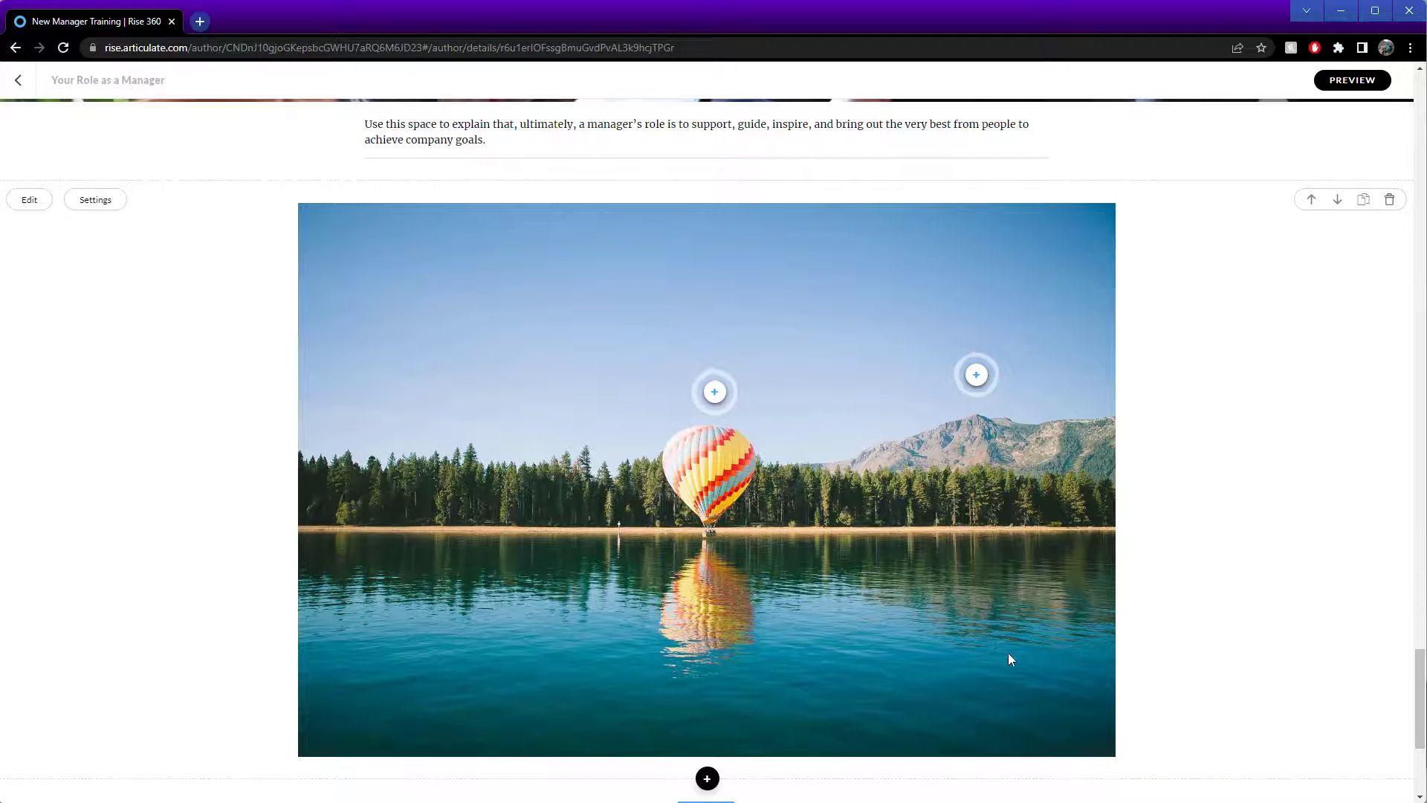
# - Reopen the labeled graphic for editing and replace its balloon image with Missing Tilt from the Pictures folder
pyautogui.click(31, 201)
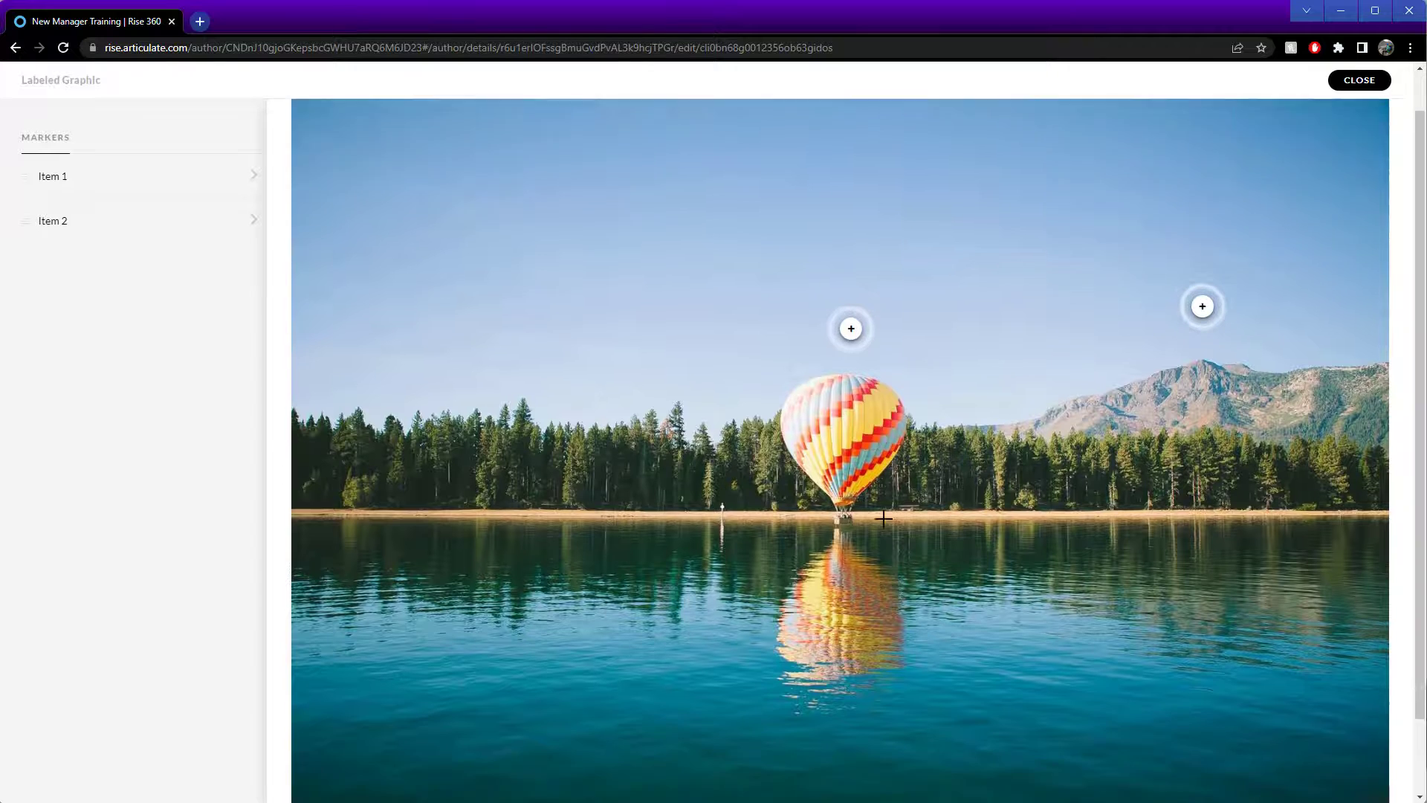
pyautogui.scroll(-2, 939, 640)
pyautogui.click(840, 770)
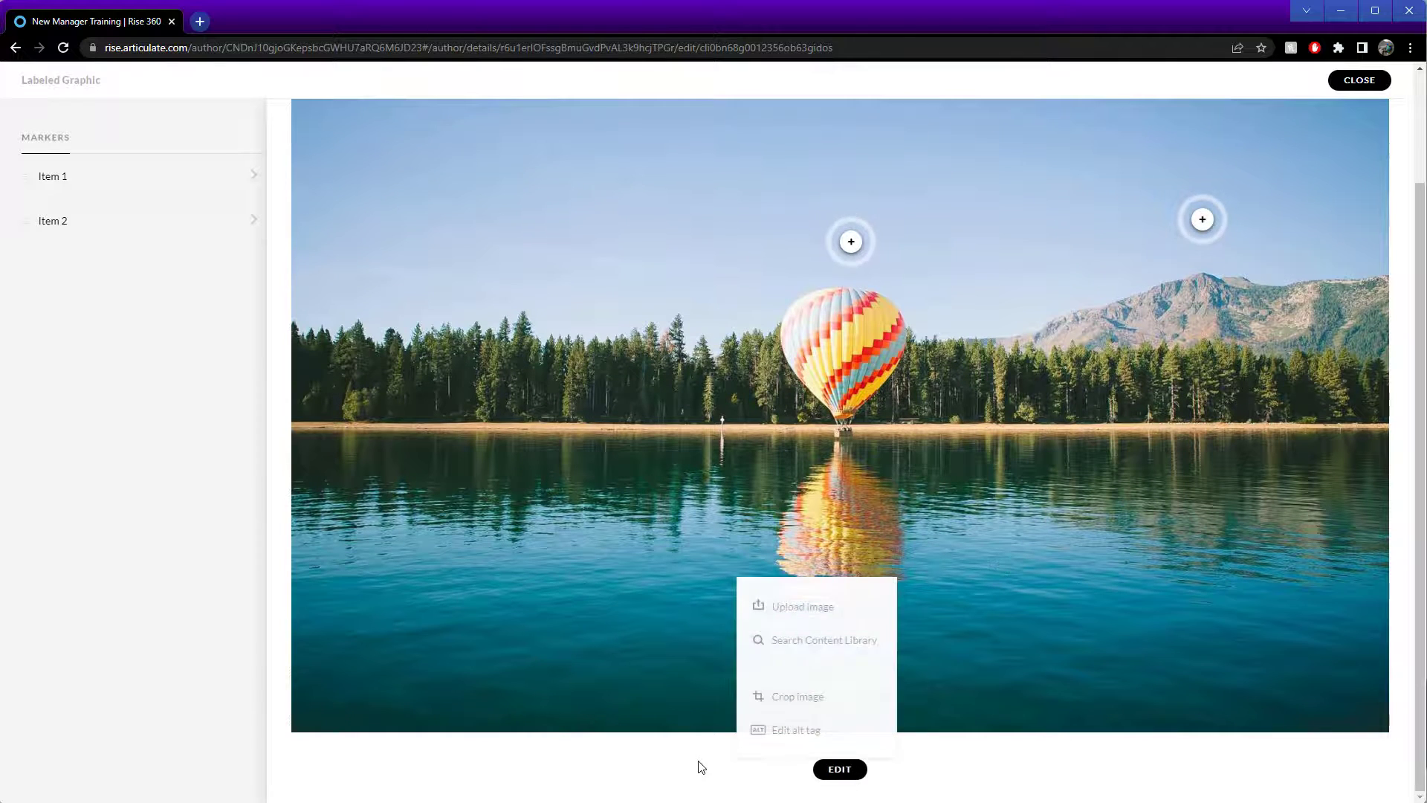
pyautogui.click(824, 608)
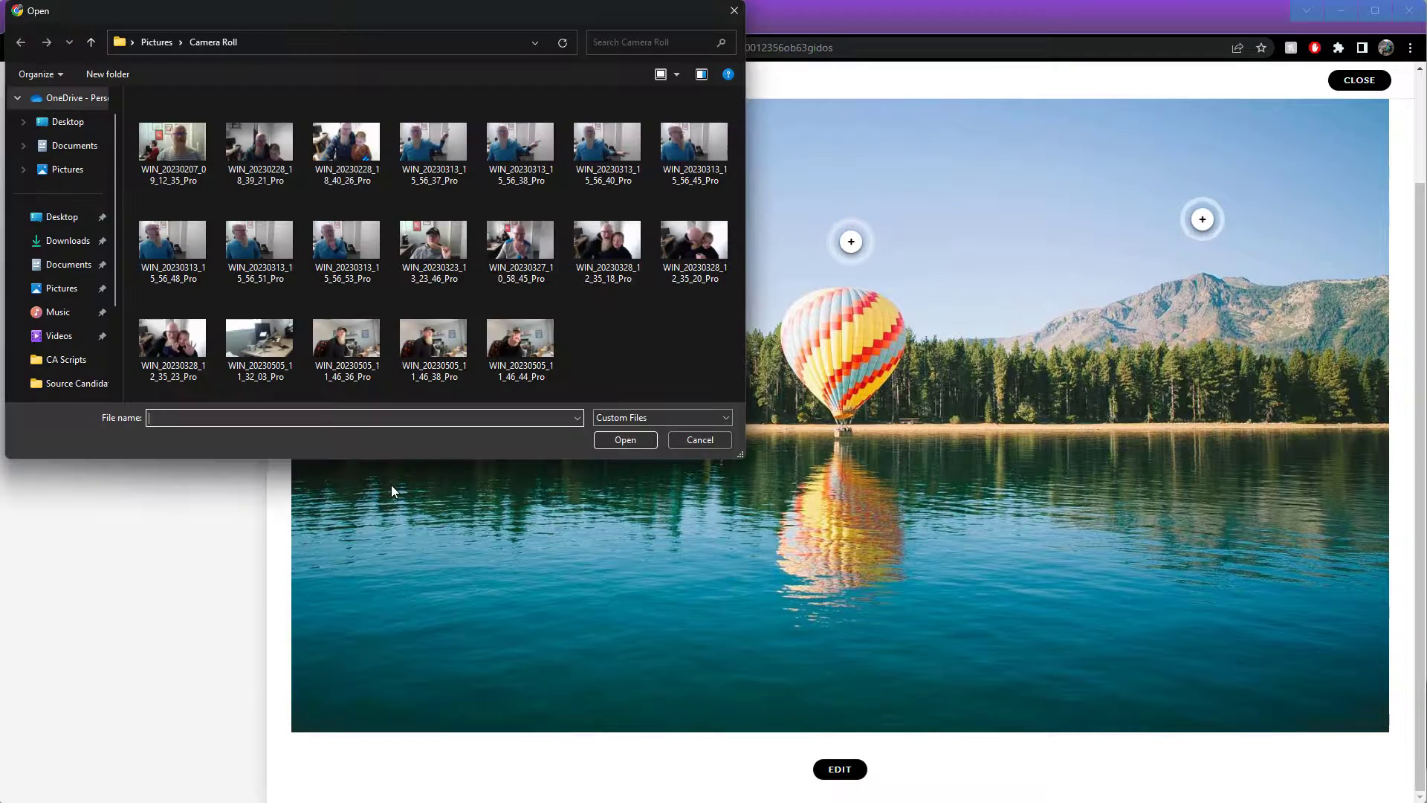
pyautogui.click(157, 42)
pyautogui.scroll(-5, 265, 176)
pyautogui.click(265, 176)
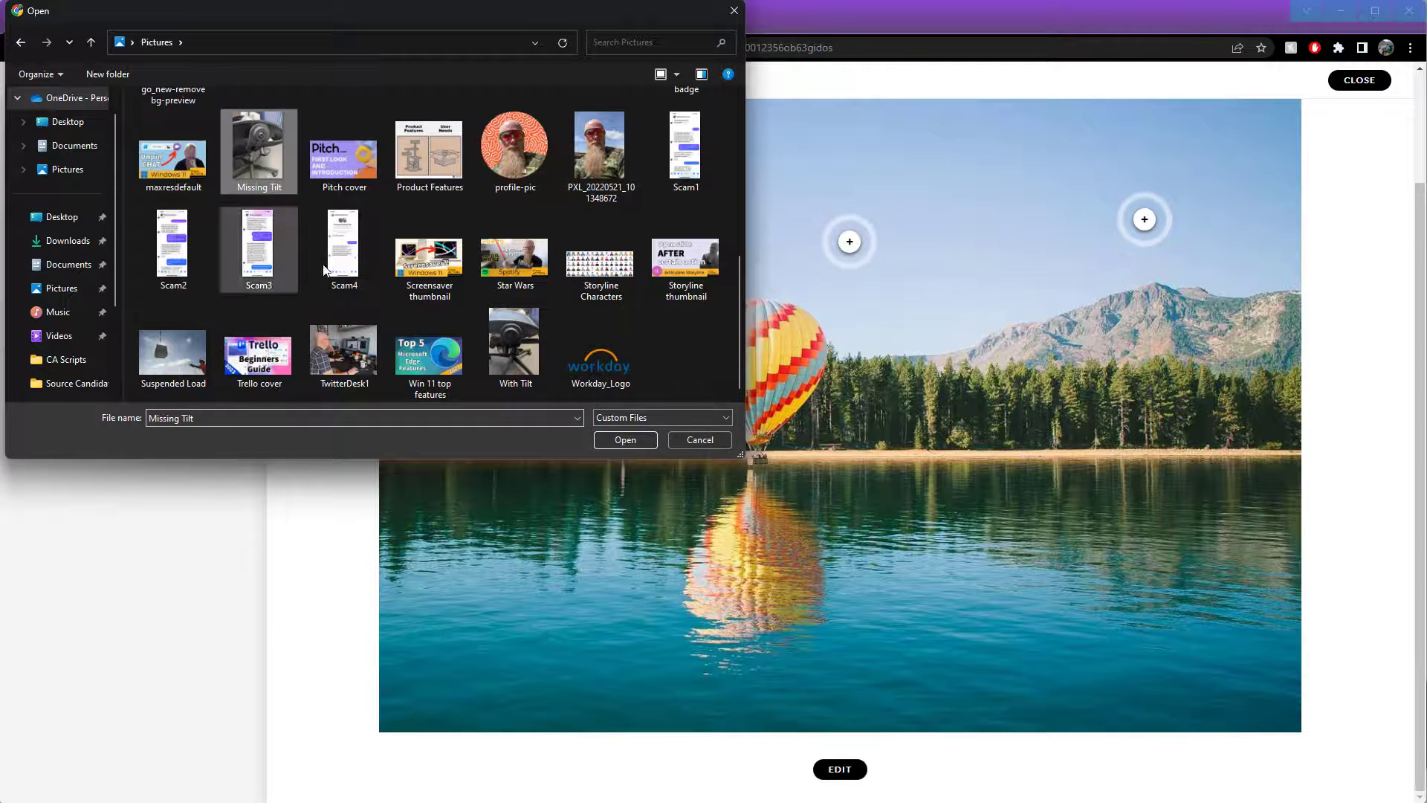
pyautogui.click(651, 439)
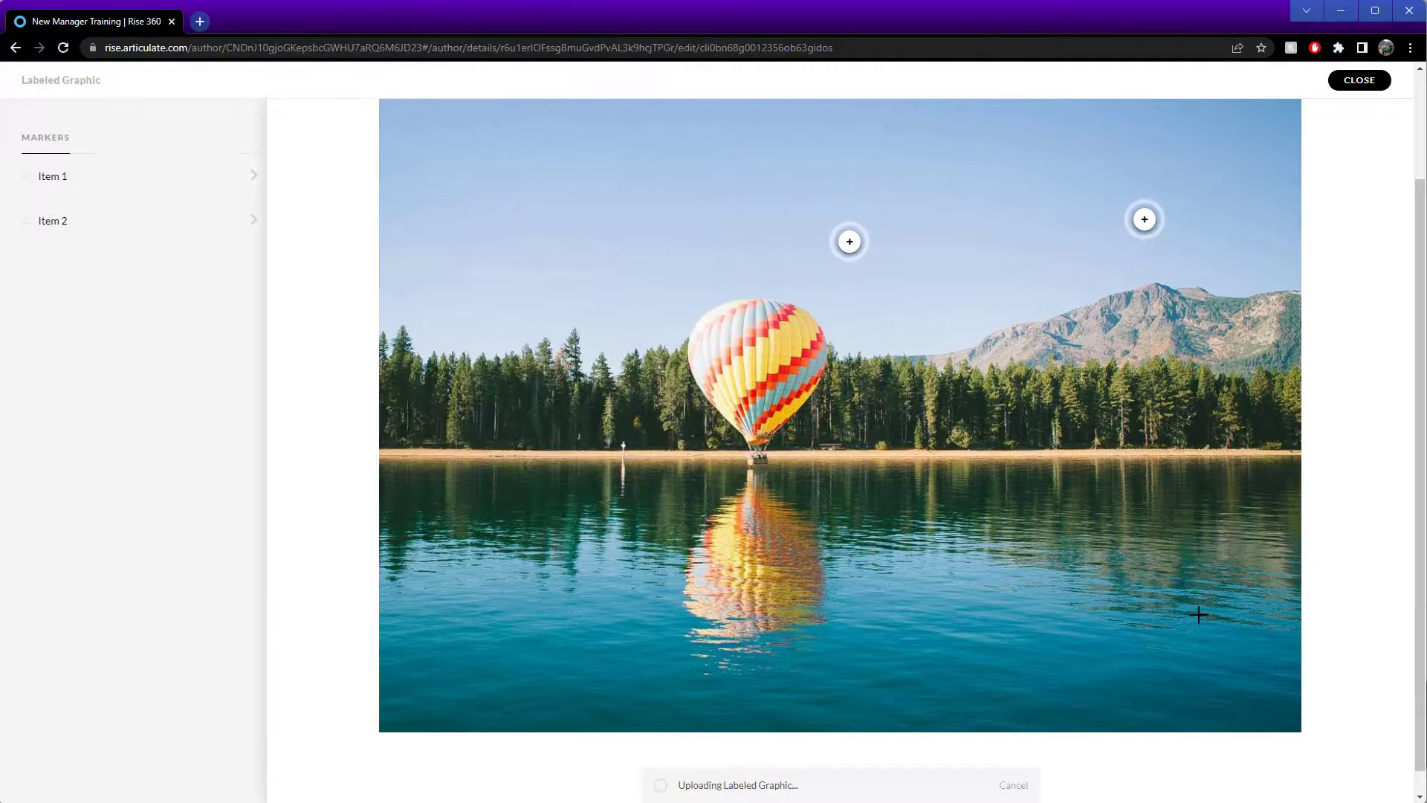
pyautogui.scroll(-1, 1201, 614)
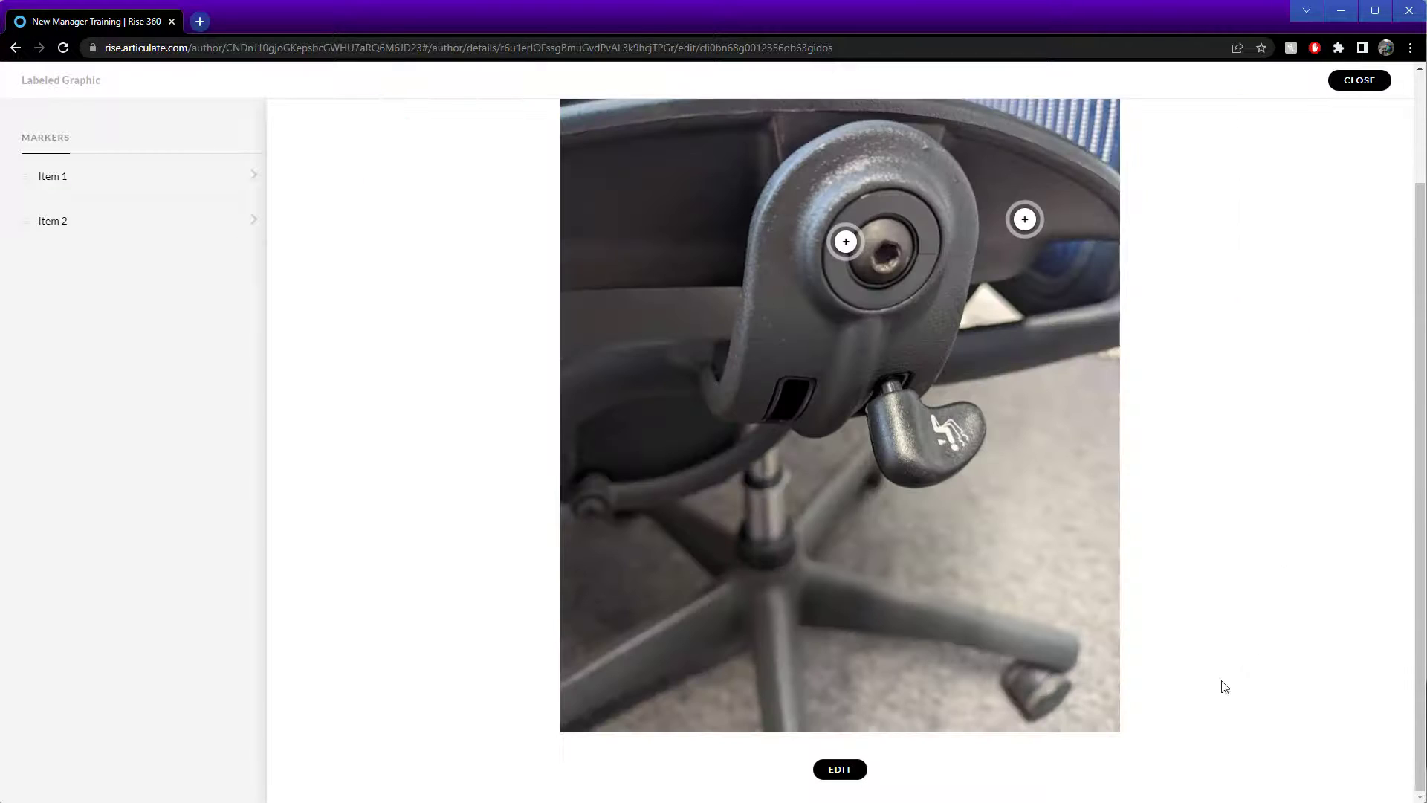
# - Reposition the markers on the chair photo, placing Item 1 on the empty slot and Item 2 on the central bolt
pyautogui.scroll(2, 1197, 601)
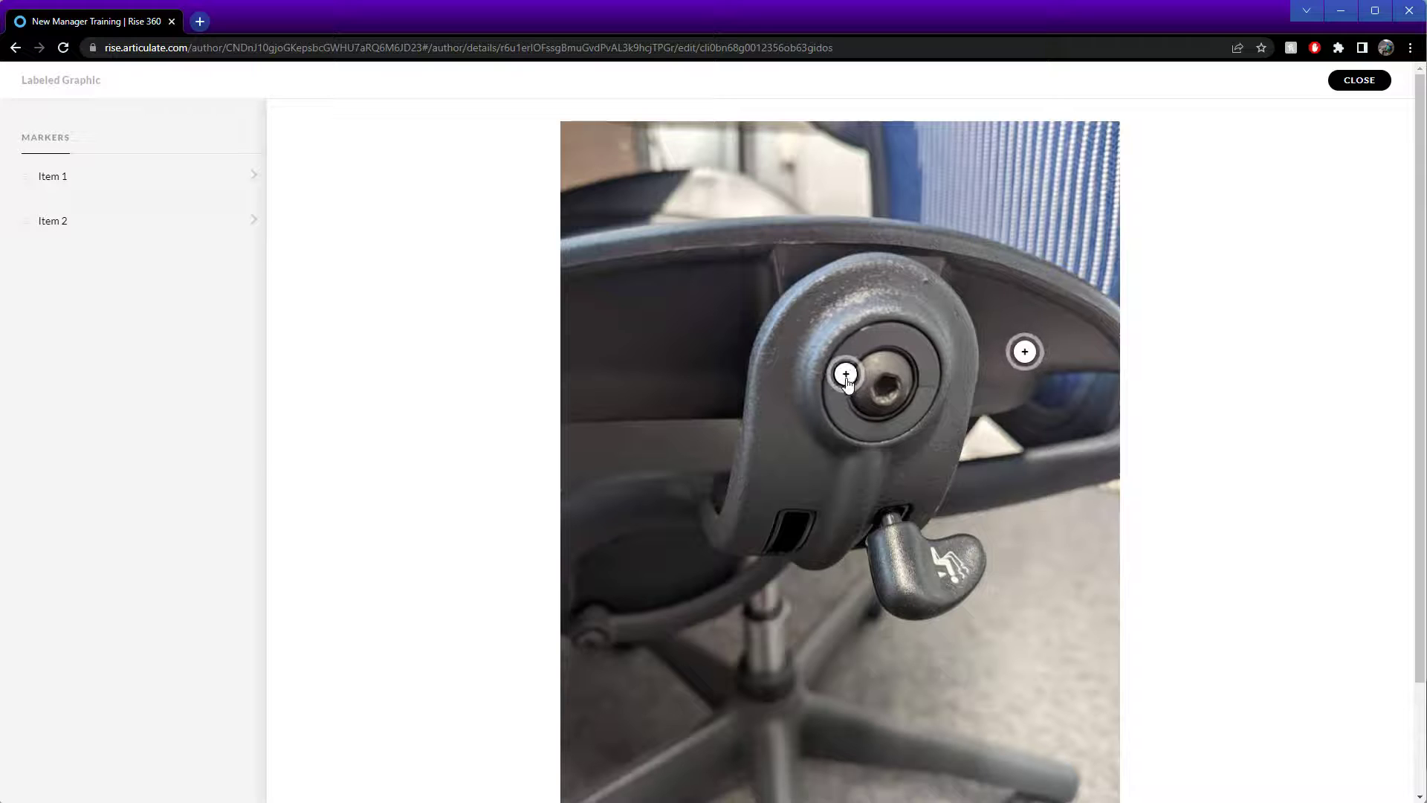
pyautogui.moveTo(846, 376)
pyautogui.mouseDown()
pyautogui.moveTo(891, 335)
pyautogui.moveTo(806, 239)
pyautogui.moveTo(753, 228)
pyautogui.mouseUp()
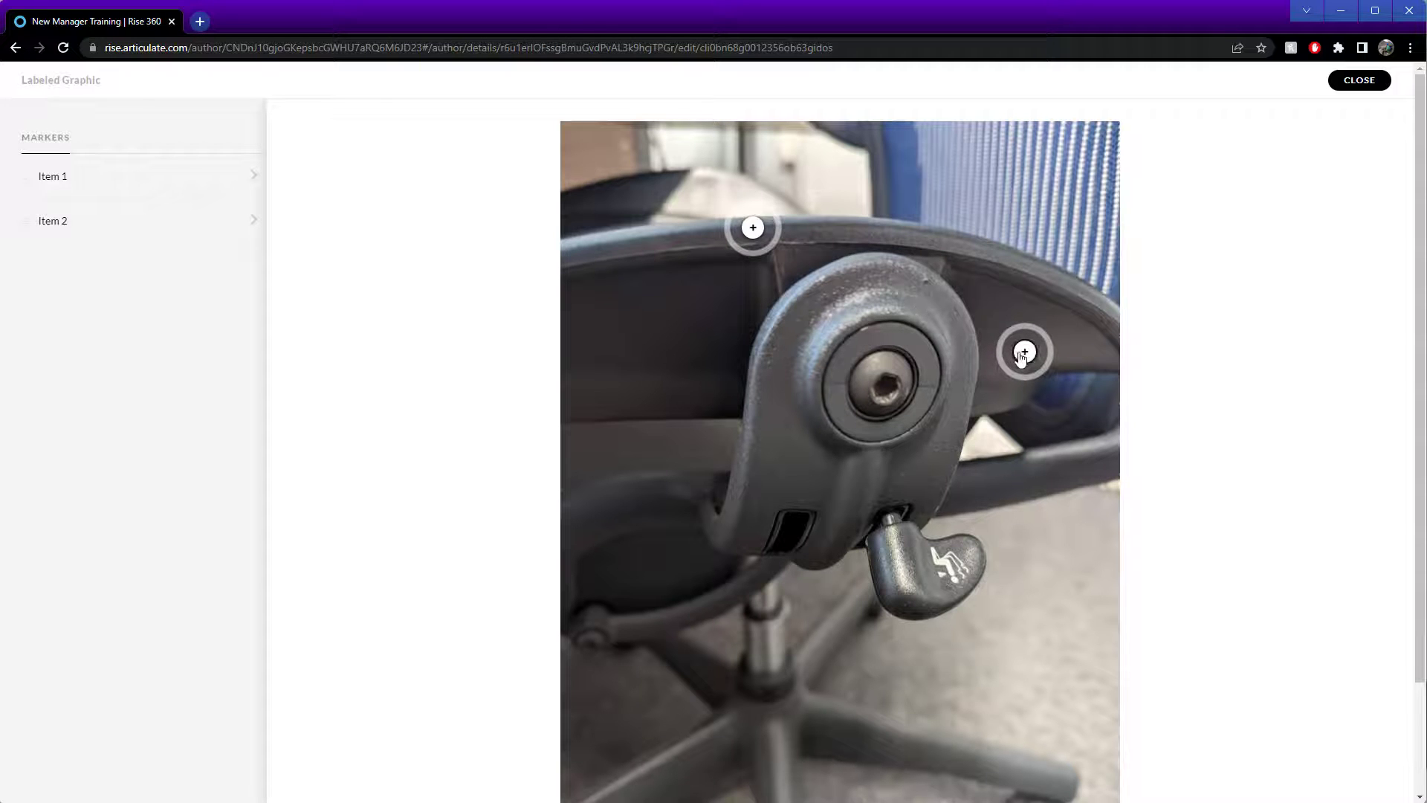
pyautogui.moveTo(1021, 357); pyautogui.dragTo(952, 579)
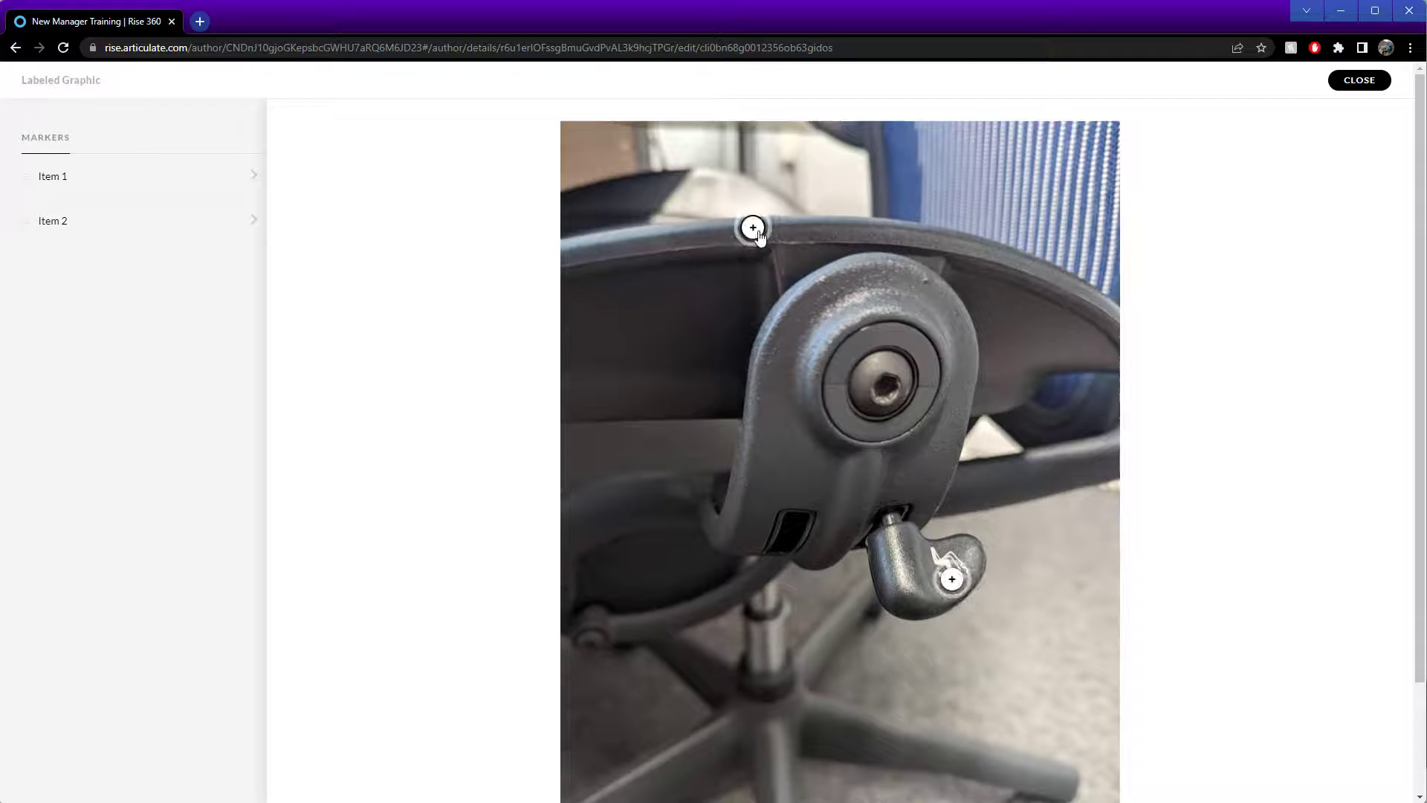
pyautogui.moveTo(758, 236); pyautogui.dragTo(786, 544)
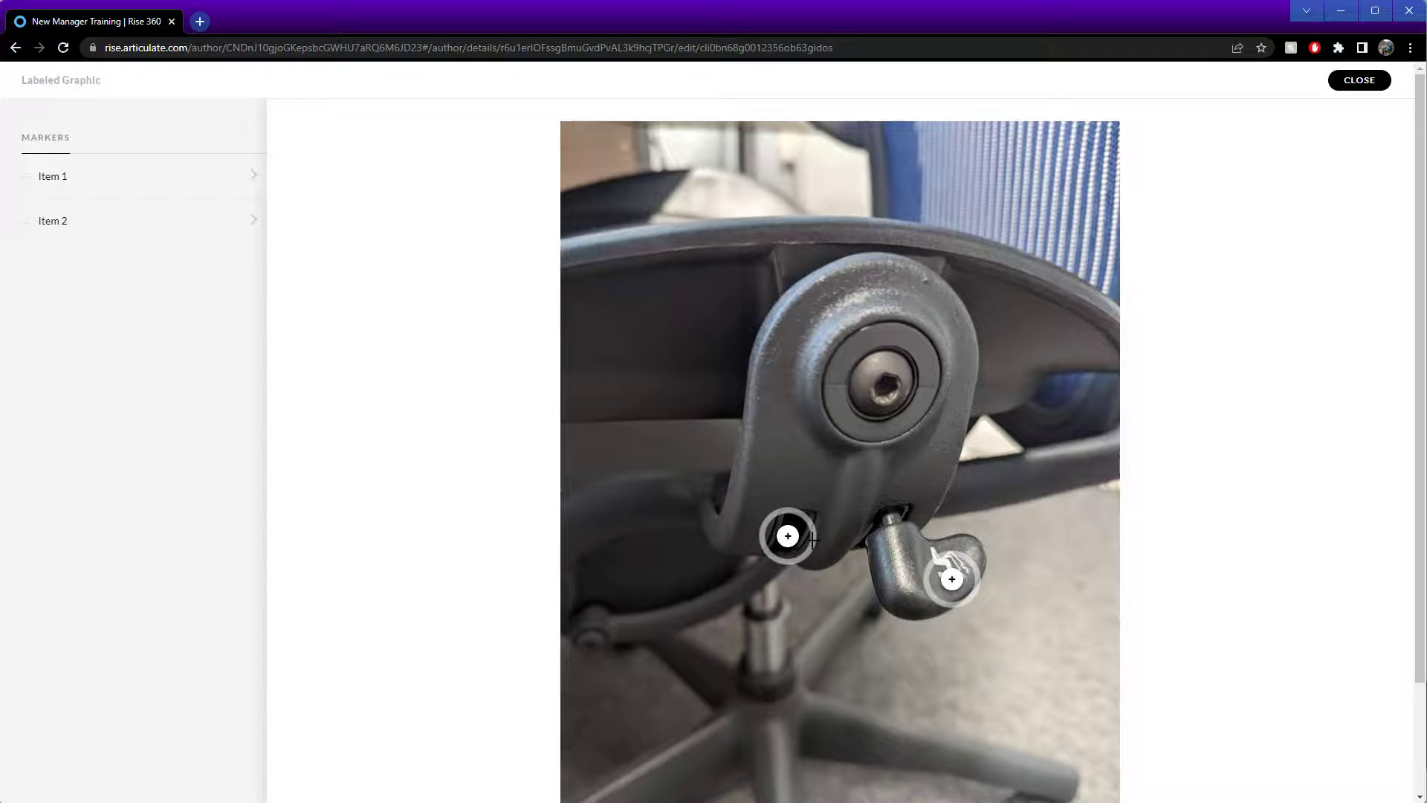
pyautogui.moveTo(952, 579); pyautogui.dragTo(884, 383)
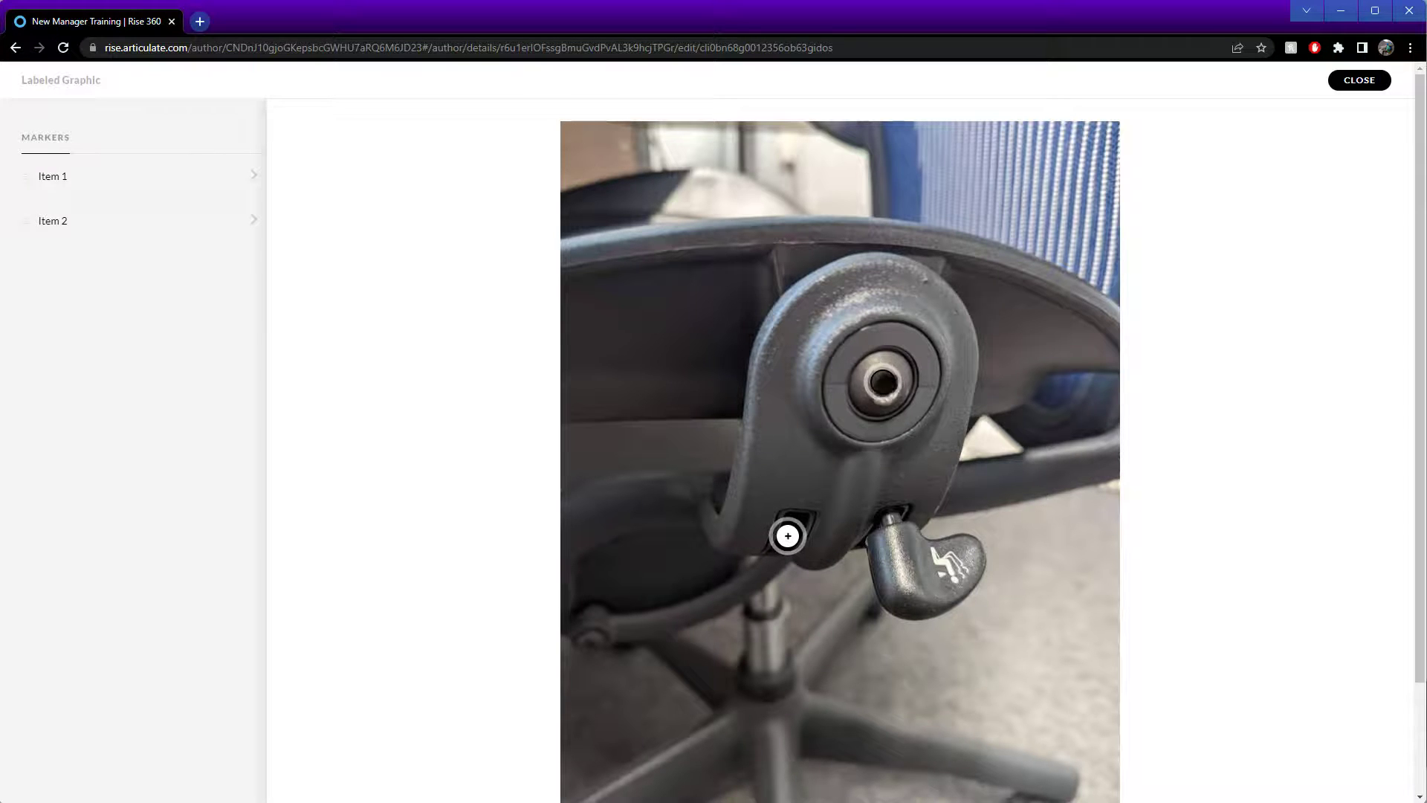
# - Title the Item 1 marker "Missing Part" and replace its placeholder description with "This part is missing."
pyautogui.click(95, 181)
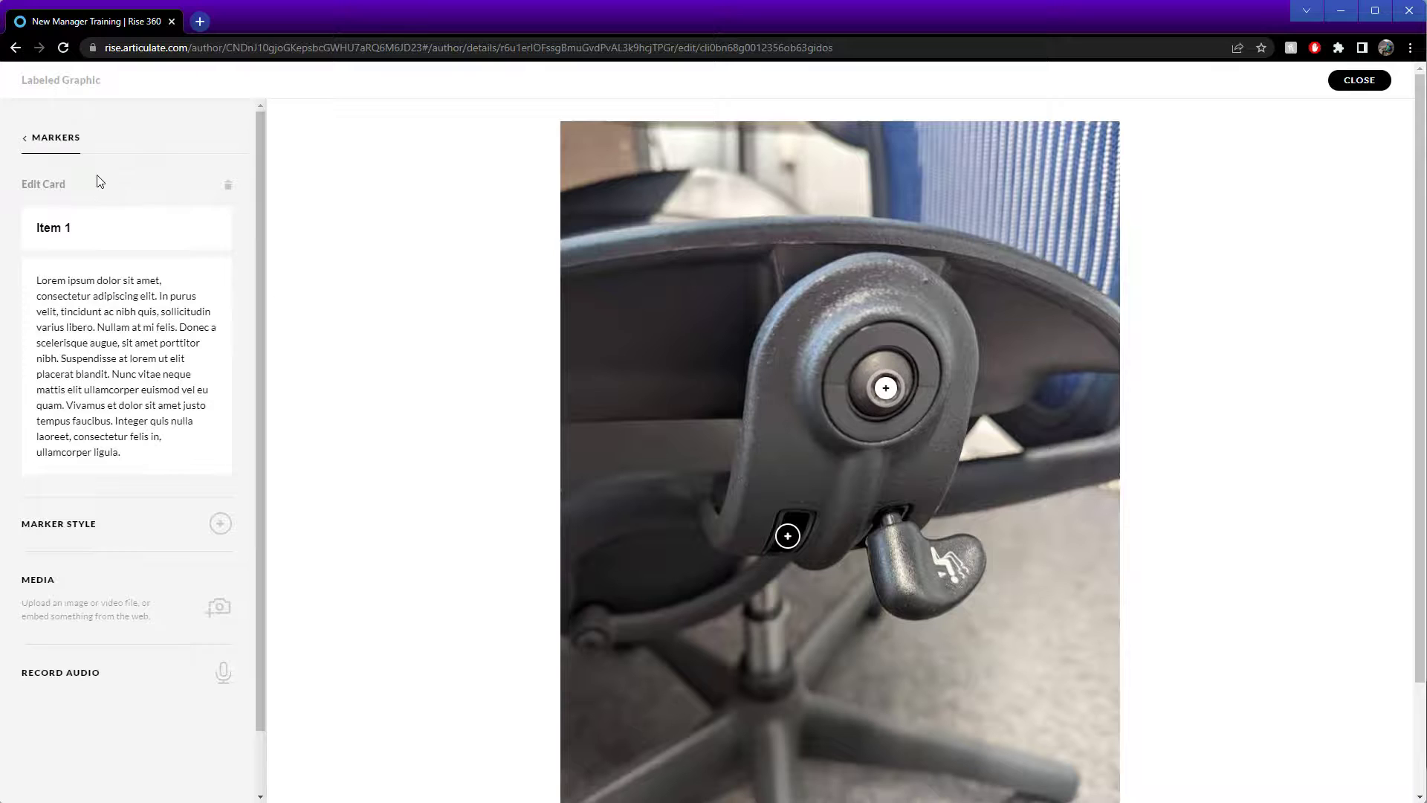
pyautogui.click(27, 146)
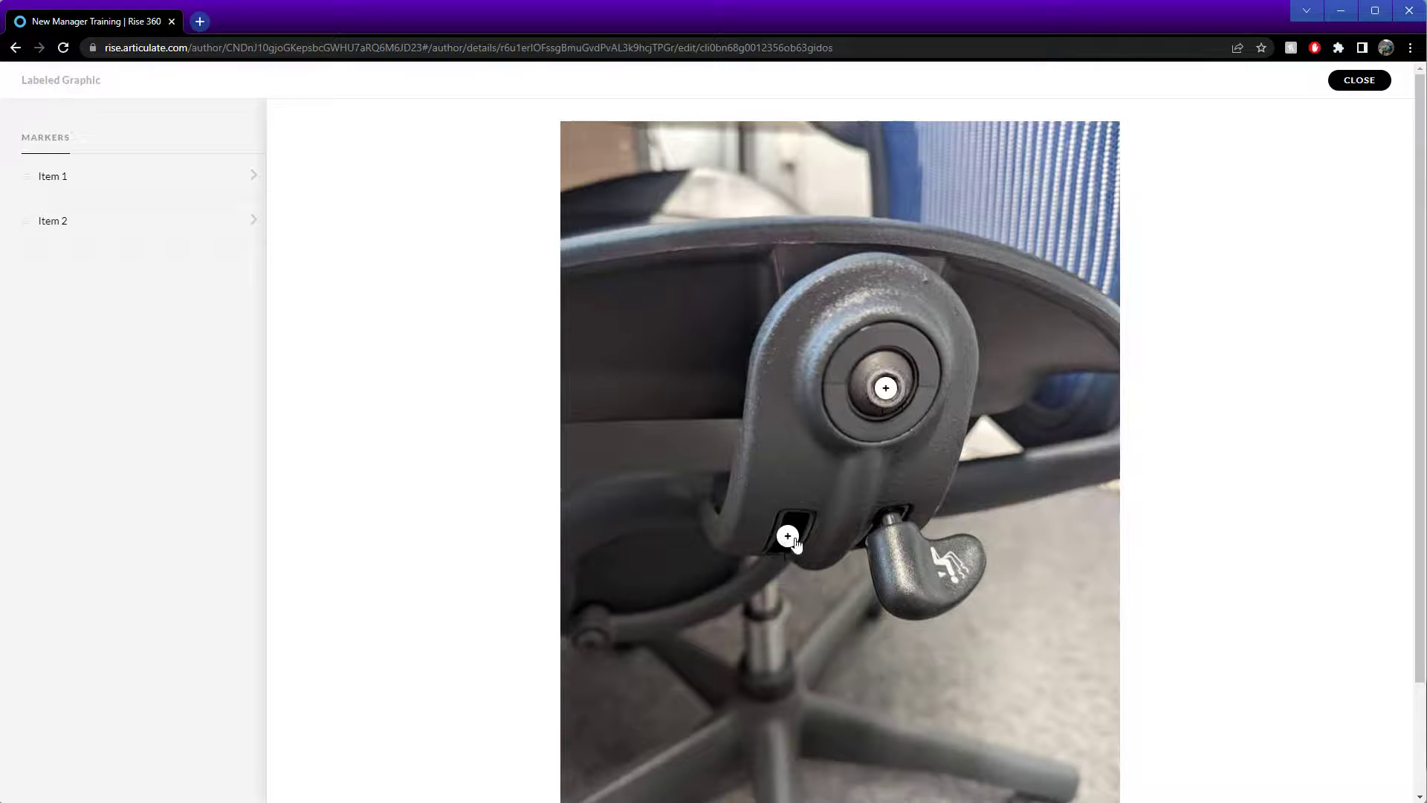
pyautogui.click(66, 192)
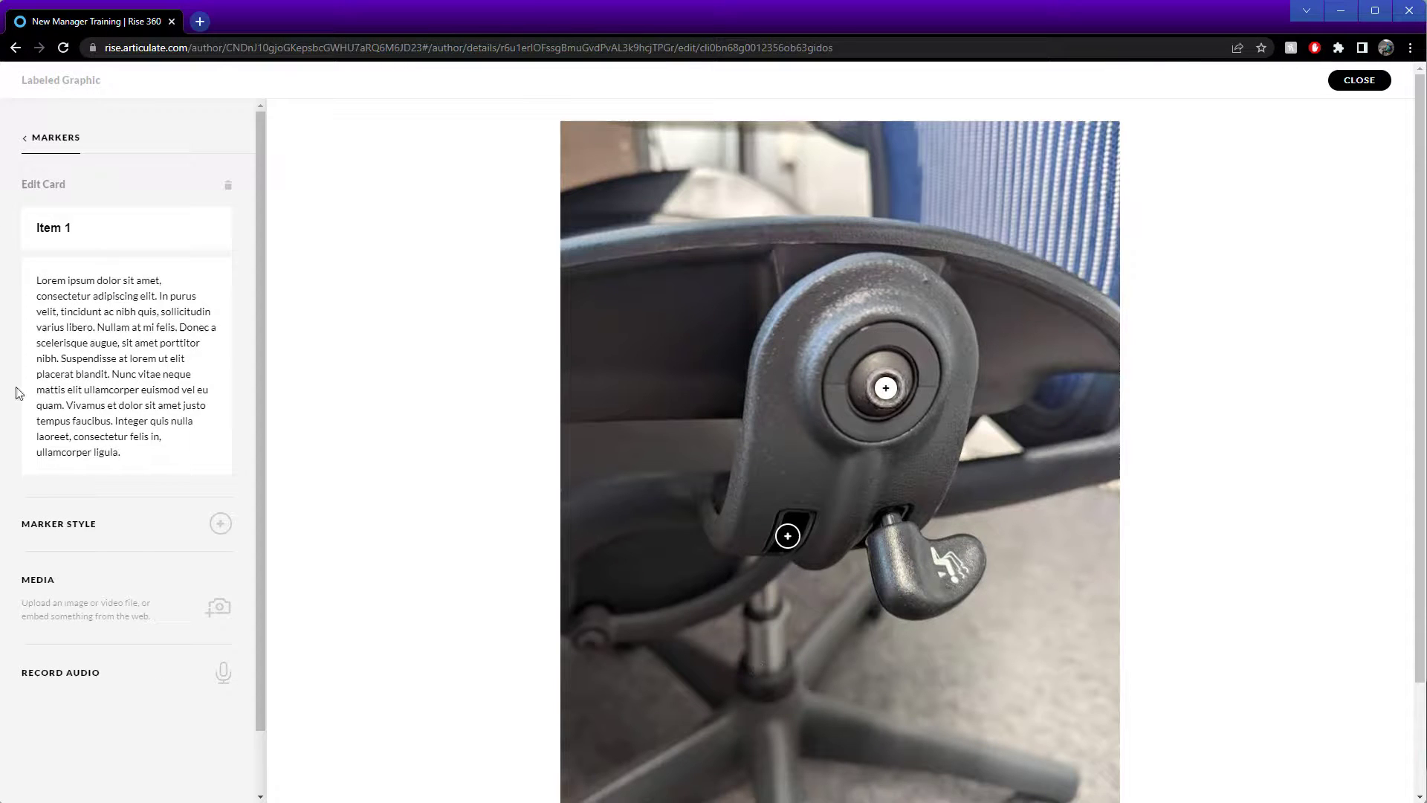
pyautogui.tripleClick(80, 231)
pyautogui.write('Missing Part')
pyautogui.tripleClick(150, 459)
pyautogui.write('This part is missing.')
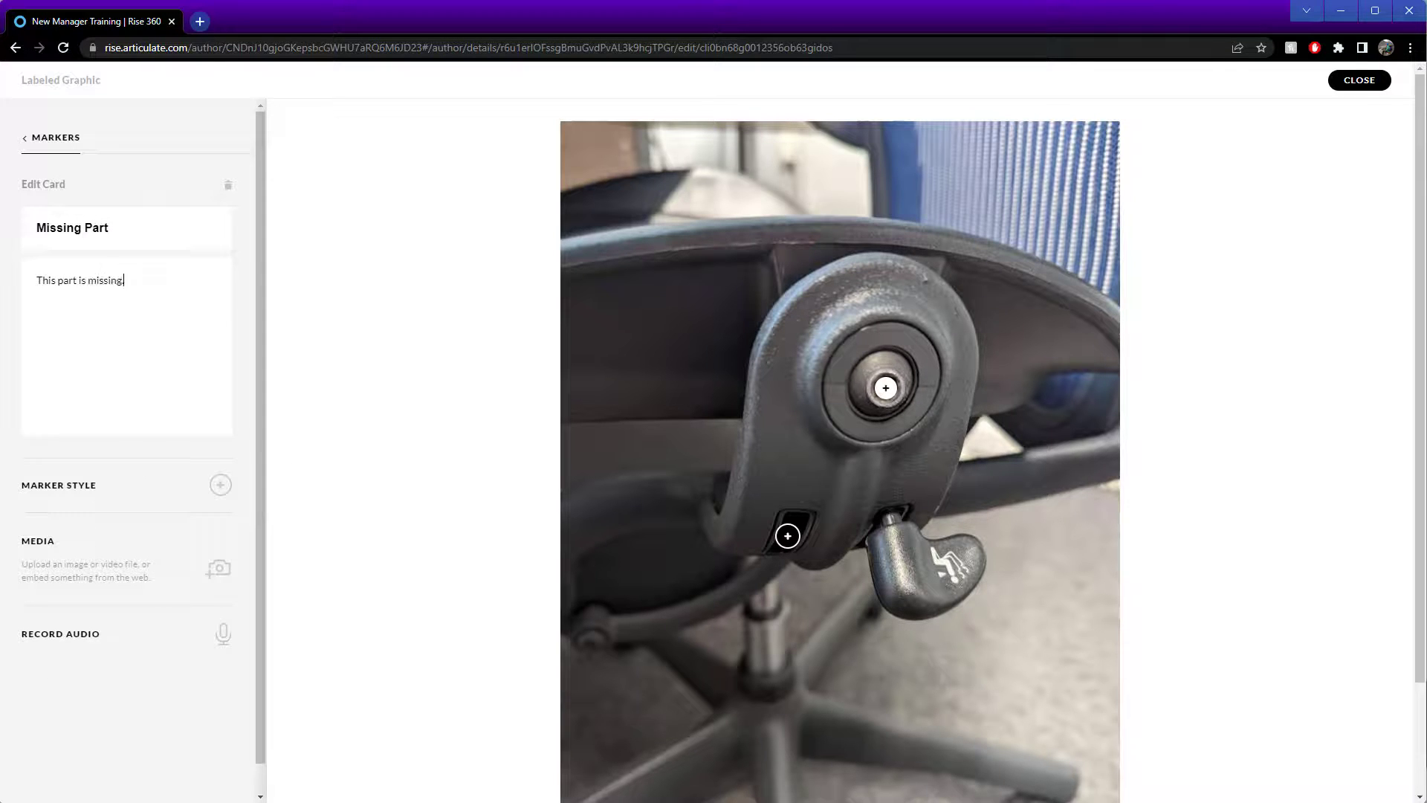
# - Change the Missing Part marker's style to the heart icon and return to the marker list
pyautogui.click(220, 486)
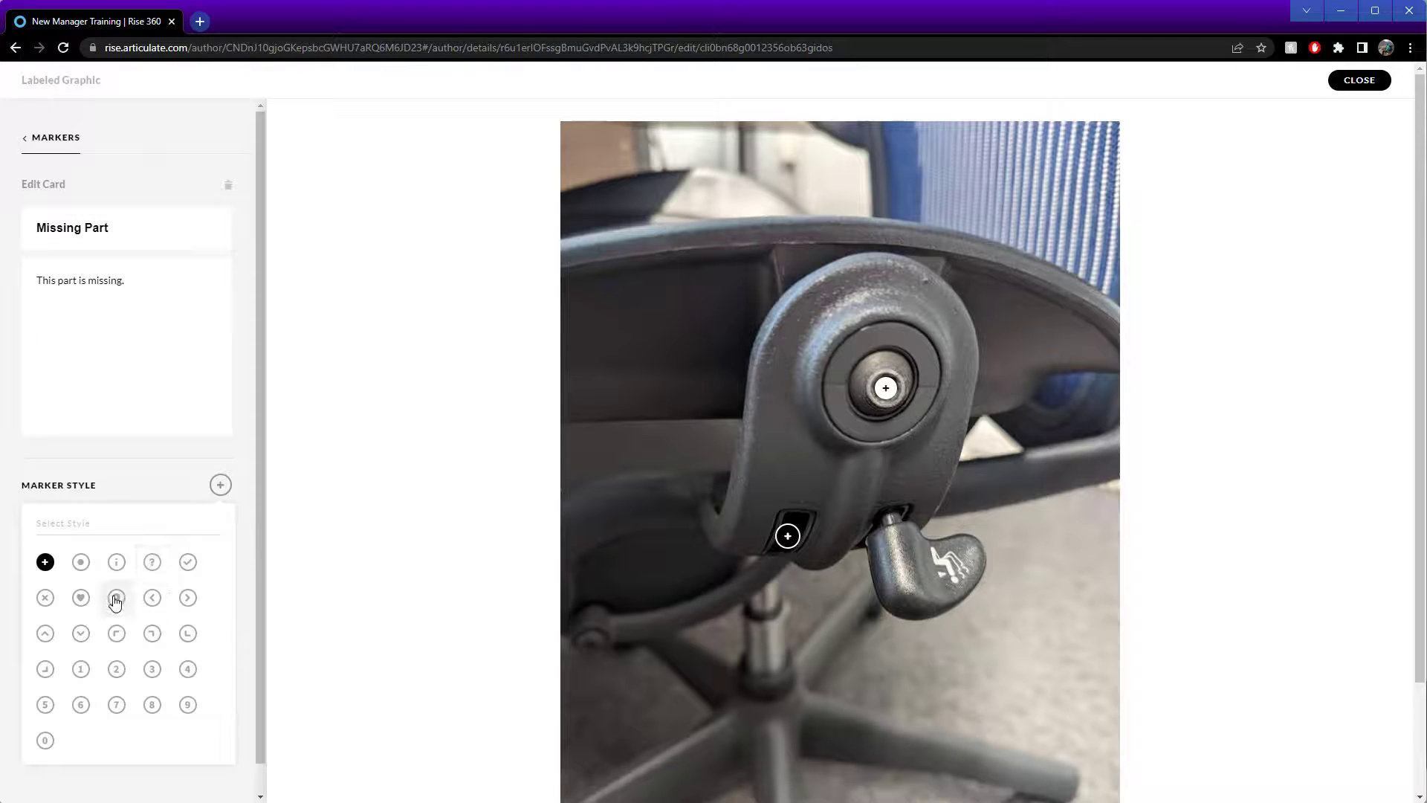
pyautogui.click(80, 599)
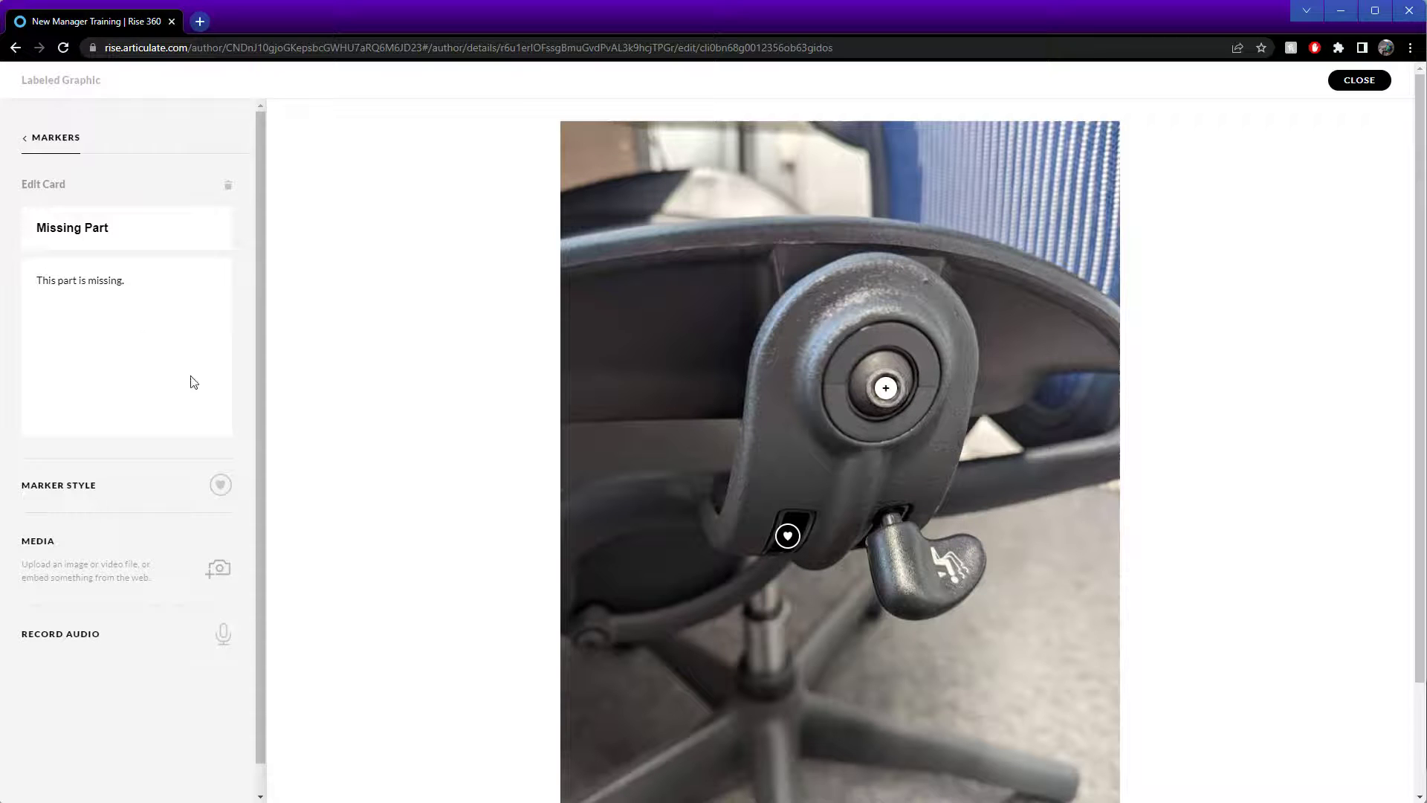
pyautogui.click(27, 138)
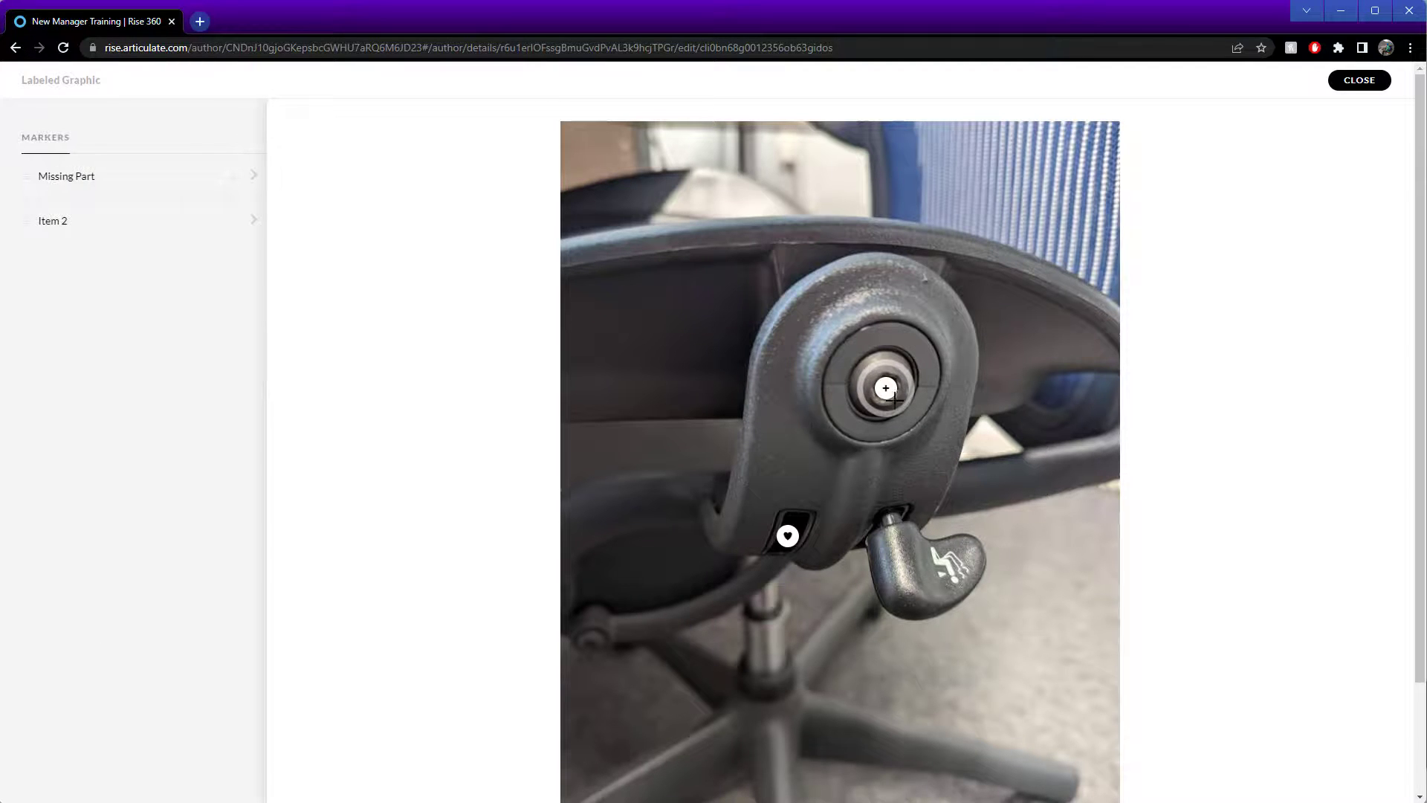
# - Title the Item 2 marker "This part is correct", replace its description with "Insert text", and close the labeled graphic editor
pyautogui.click(84, 223)
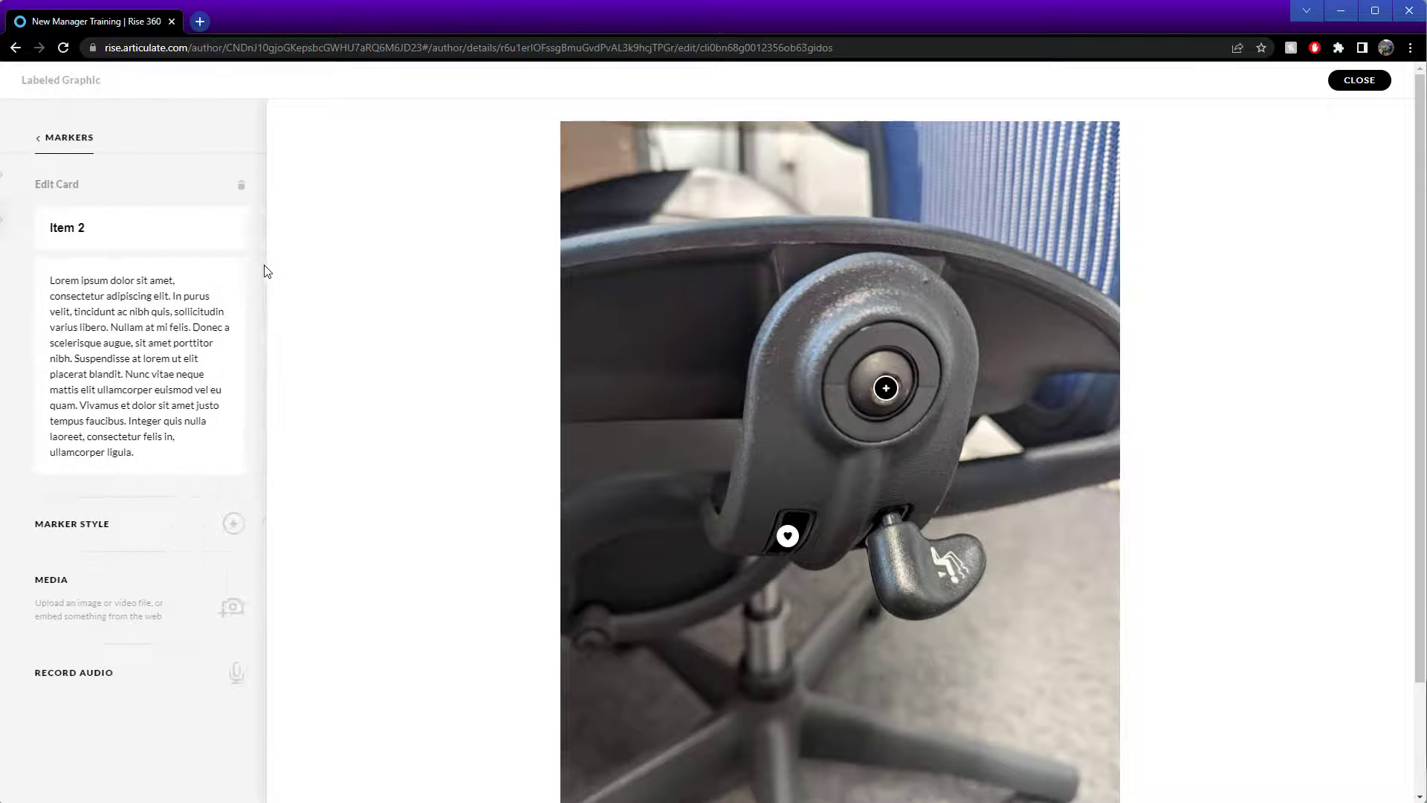
pyautogui.moveTo(89, 224); pyautogui.dragTo(25, 223)
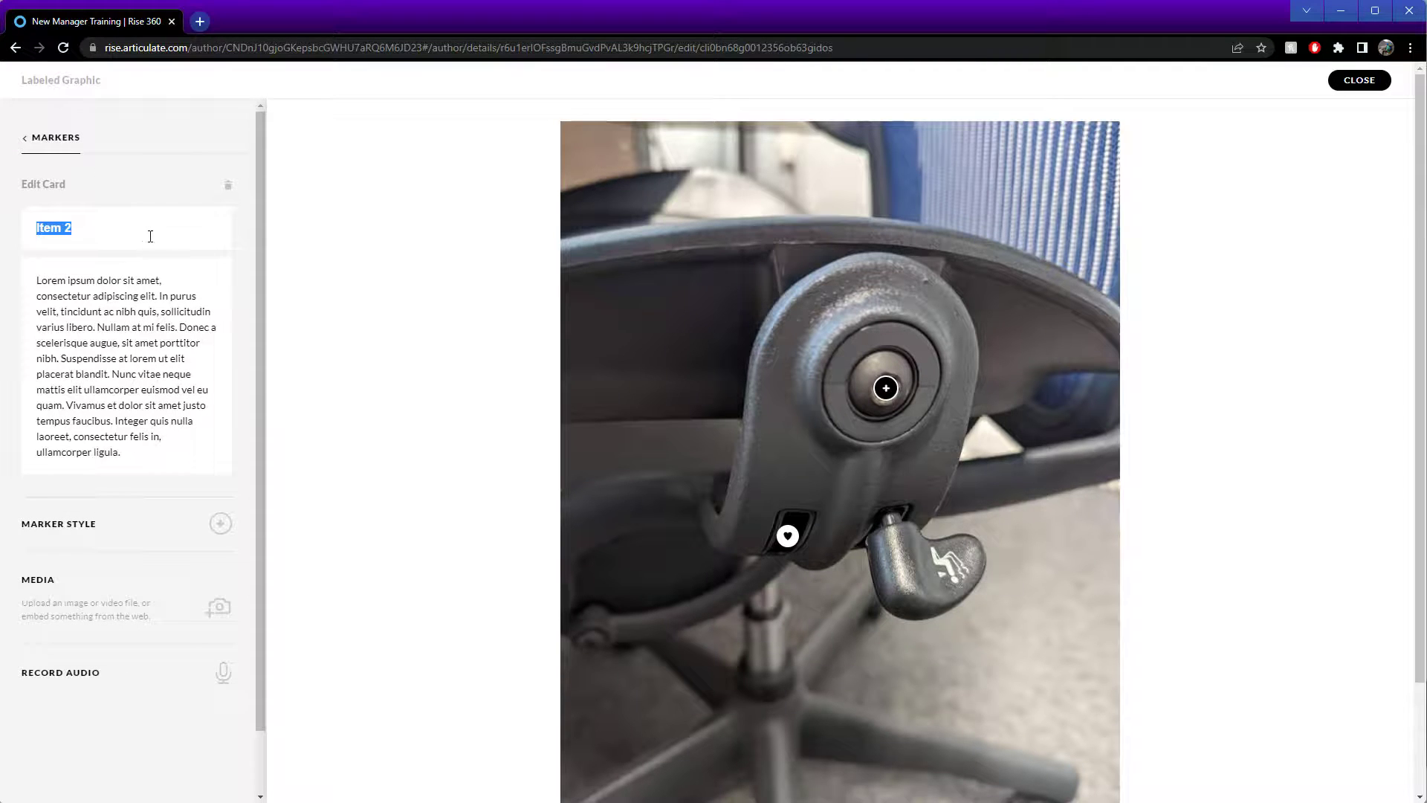
pyautogui.write('This part is correct')
pyautogui.click(141, 450)
pyautogui.hotkey('ctrl', 'a')
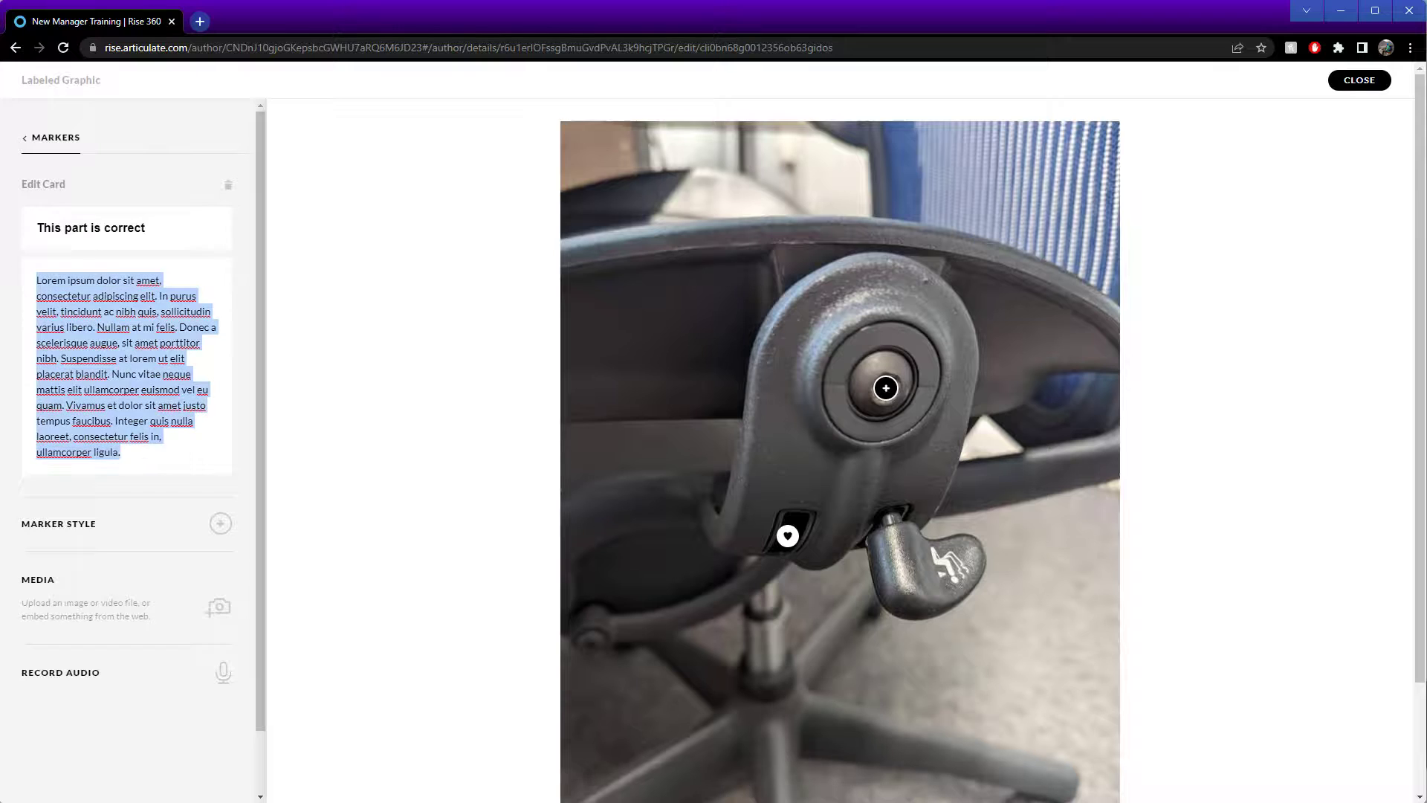
pyautogui.write('Insert text')
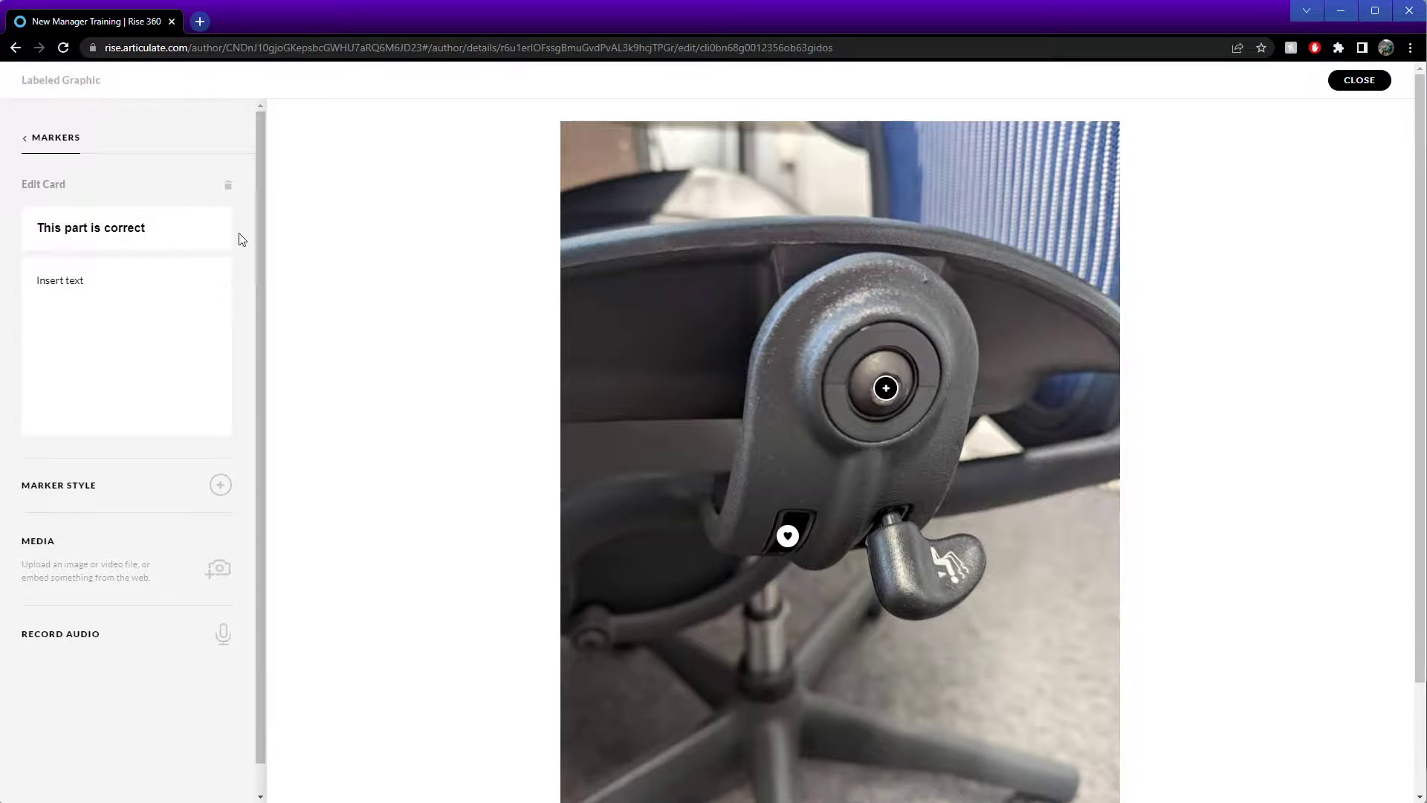
pyautogui.click(30, 147)
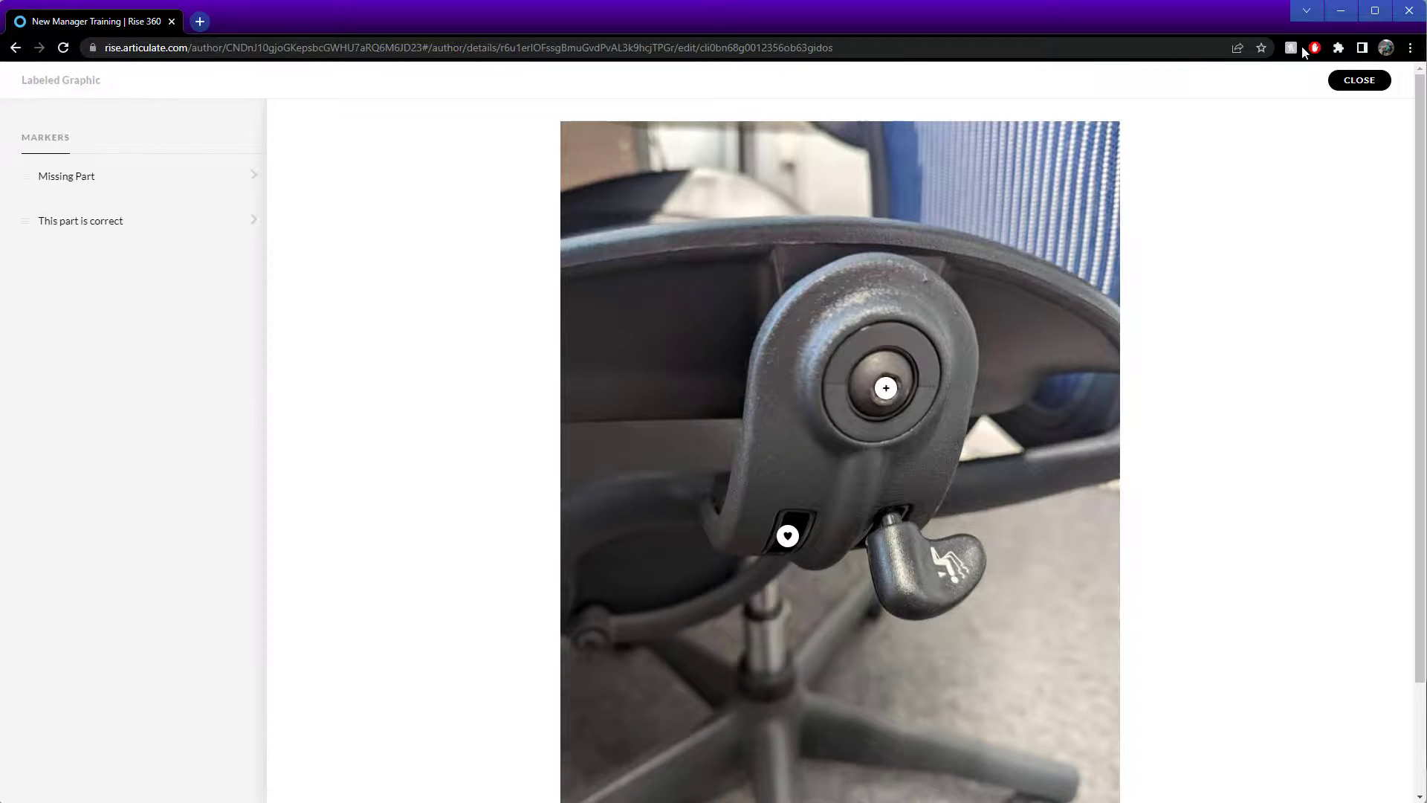
pyautogui.click(1383, 80)
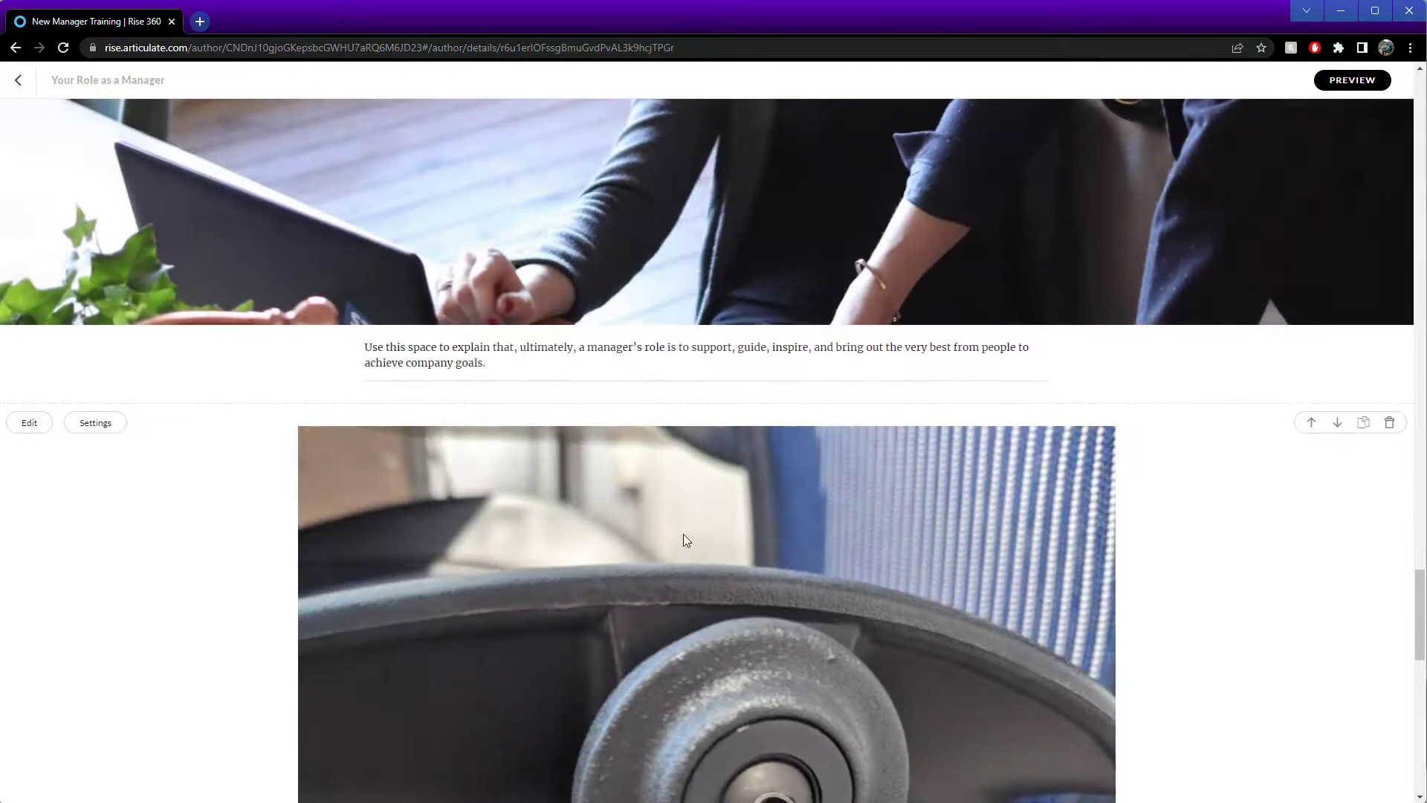
# - Test the heart and plus marker pop-ups on the lesson's chair graphic, and preview the lesson
pyautogui.scroll(-1, 1135, 629)
pyautogui.scroll(-5, 1135, 630)
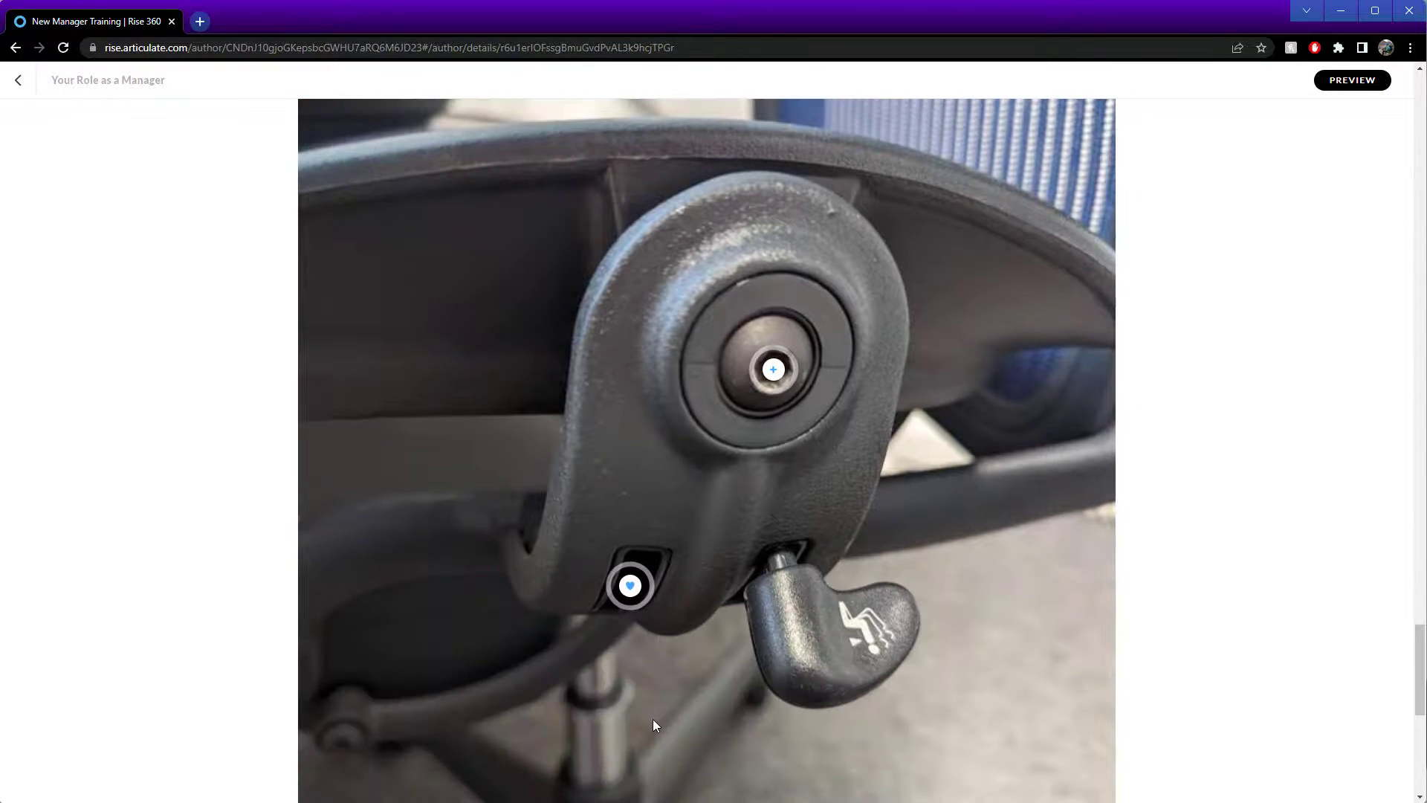
pyautogui.click(631, 586)
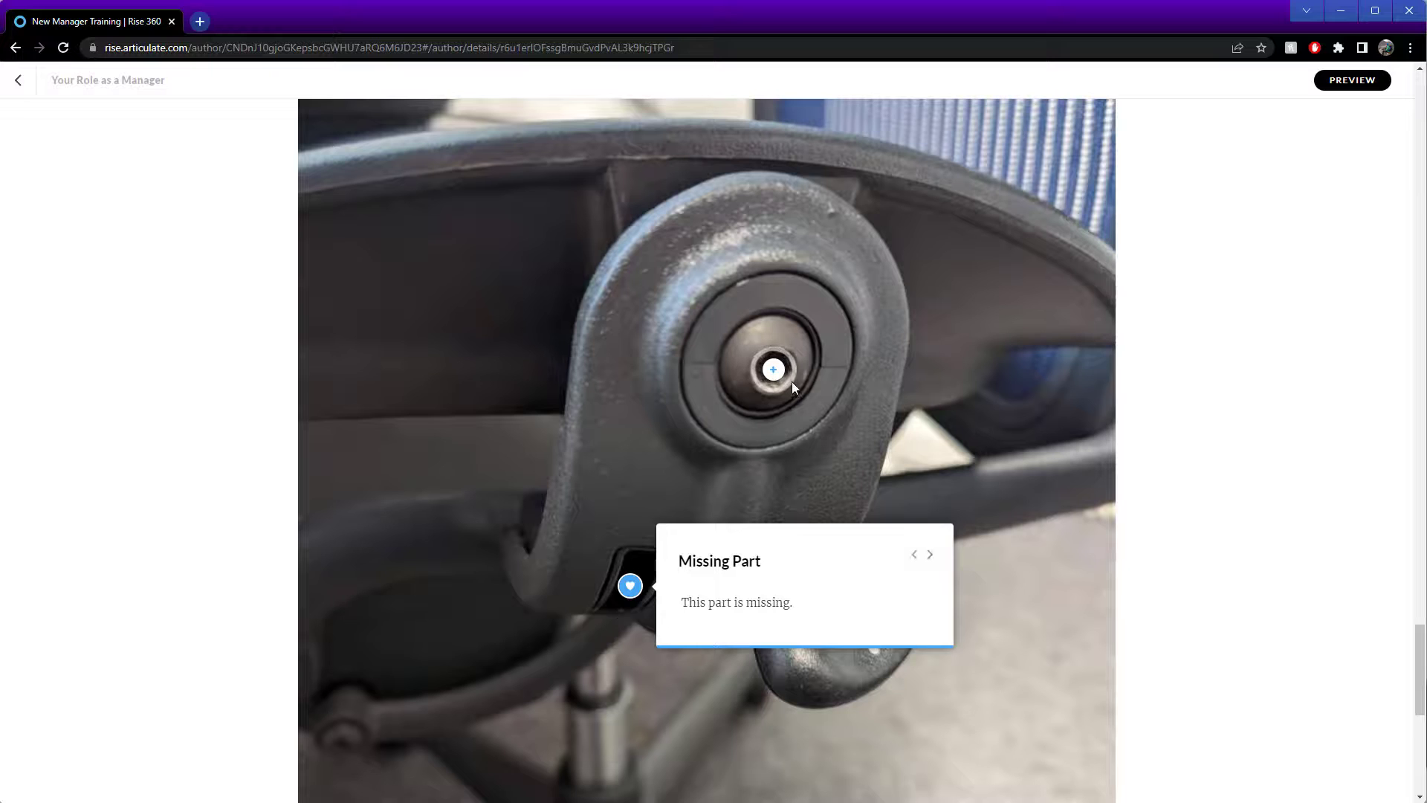
pyautogui.click(793, 402)
pyautogui.click(631, 586)
pyautogui.click(774, 370)
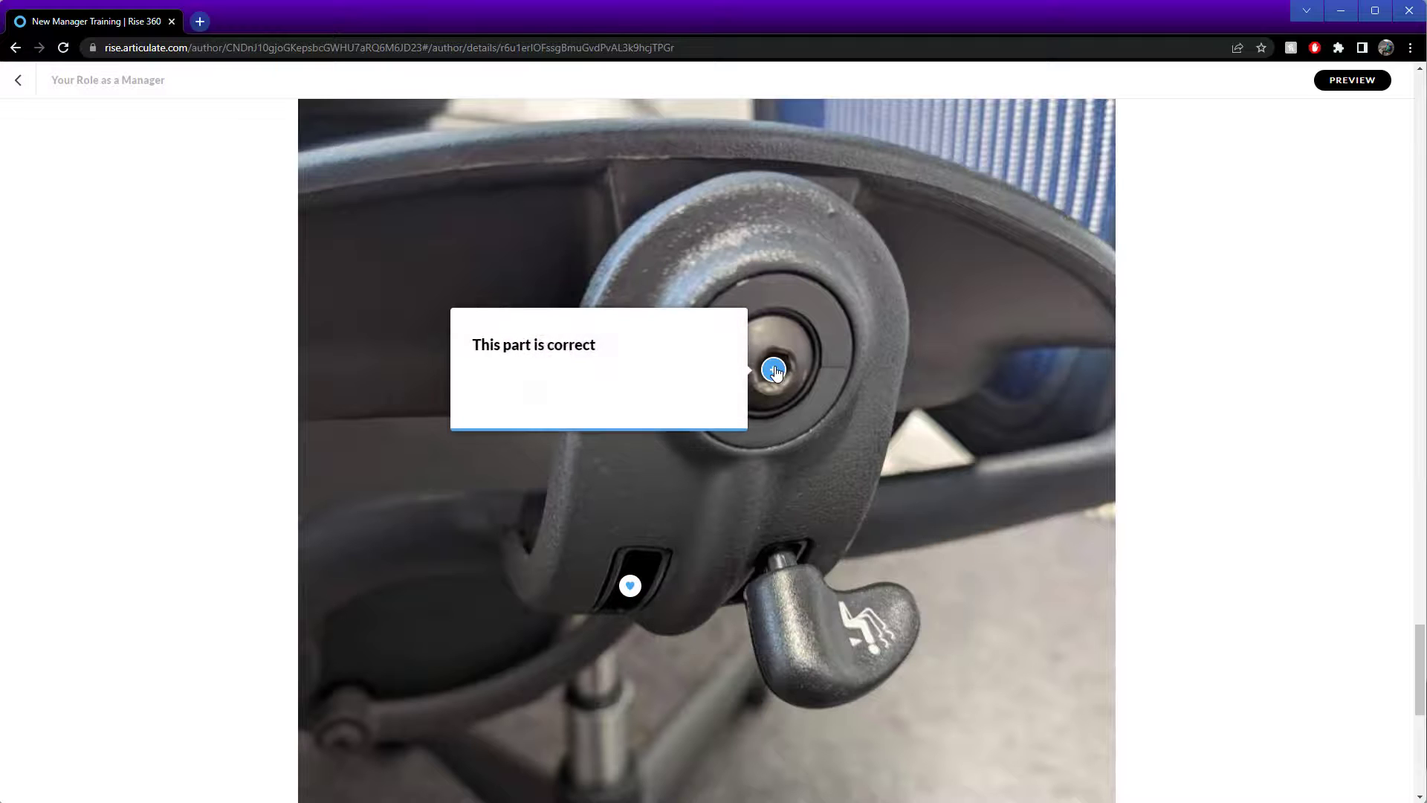
pyautogui.click(631, 586)
pyautogui.scroll(-8, 1212, 583)
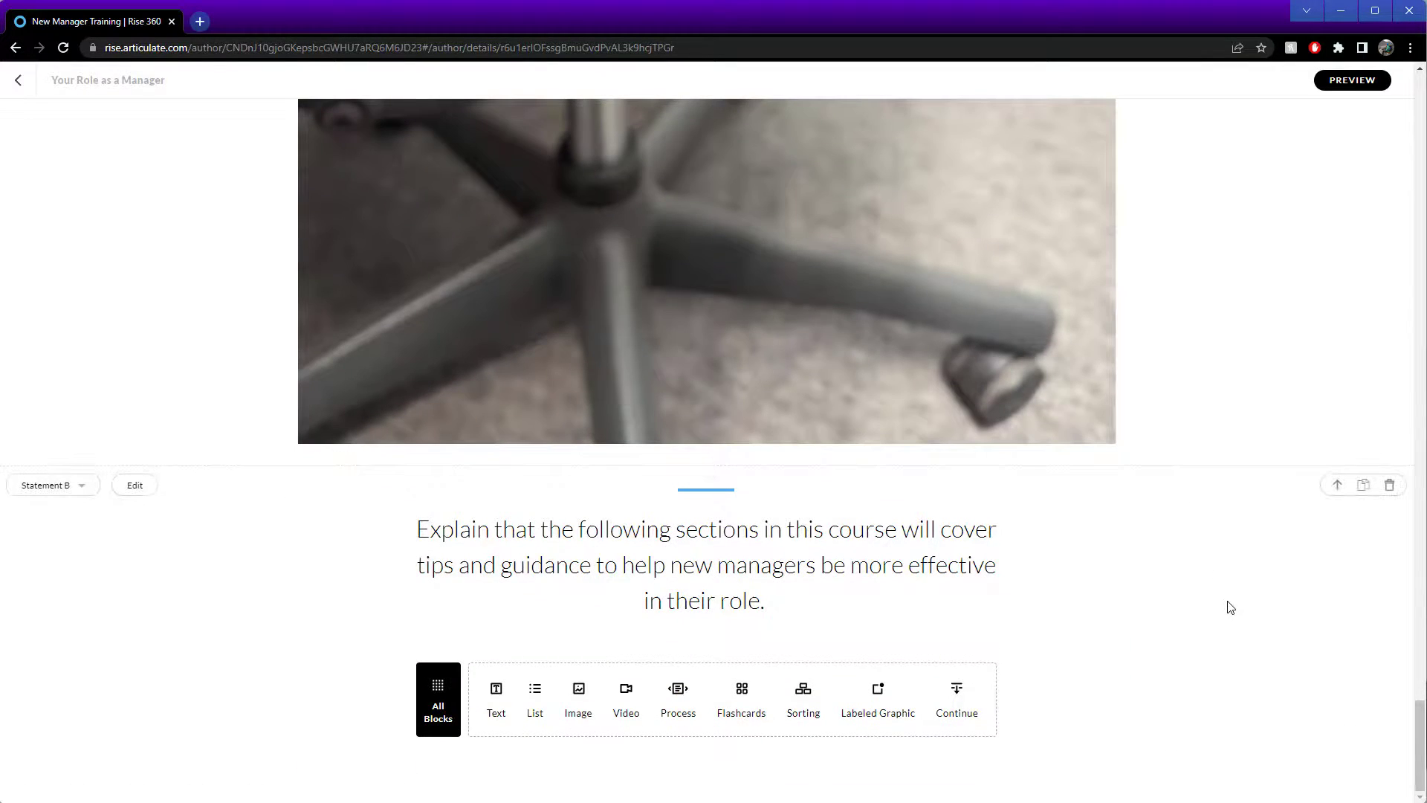
pyautogui.click(1348, 82)
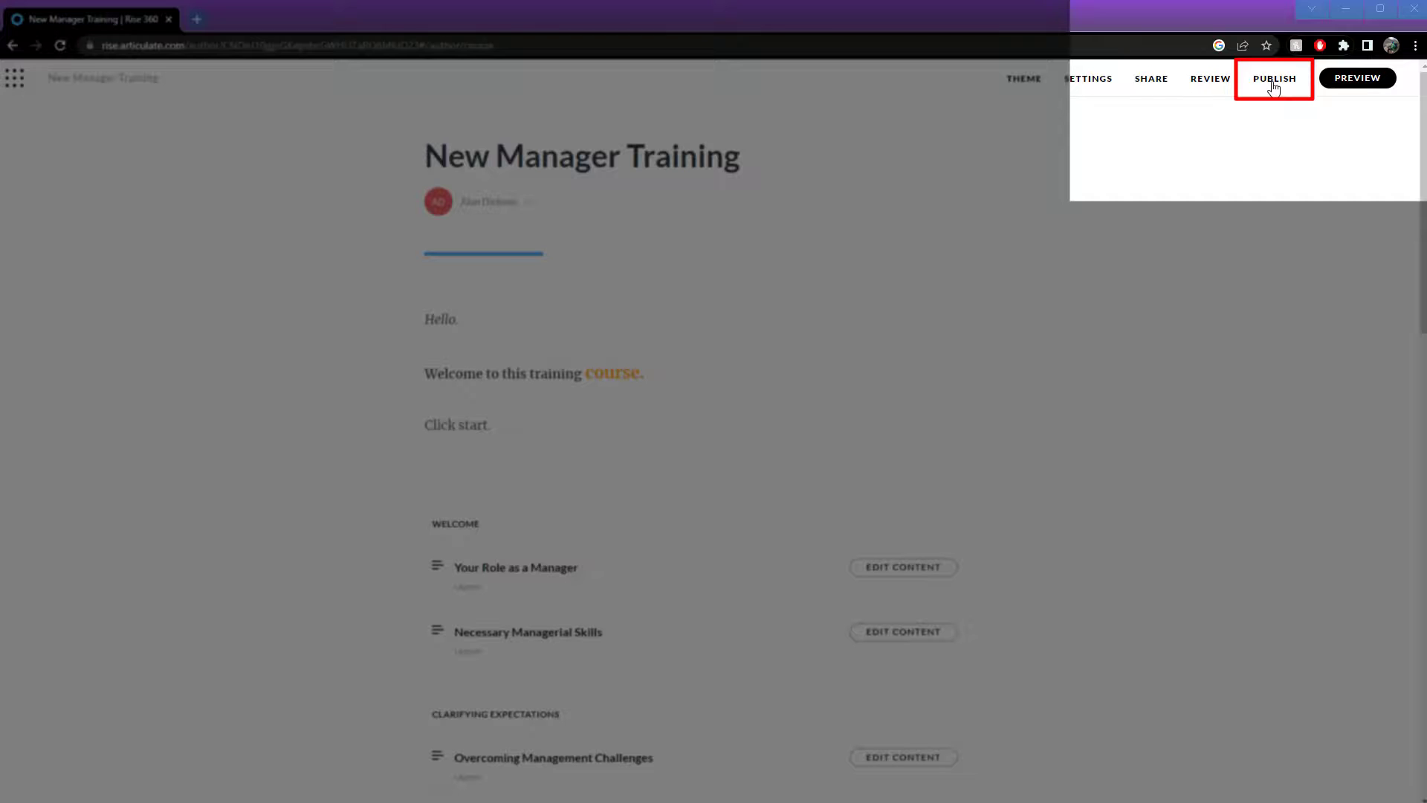
# - Open the course's LMS publish settings and review the available LMS standards, keeping SCORM 1.2
pyautogui.click(1273, 87)
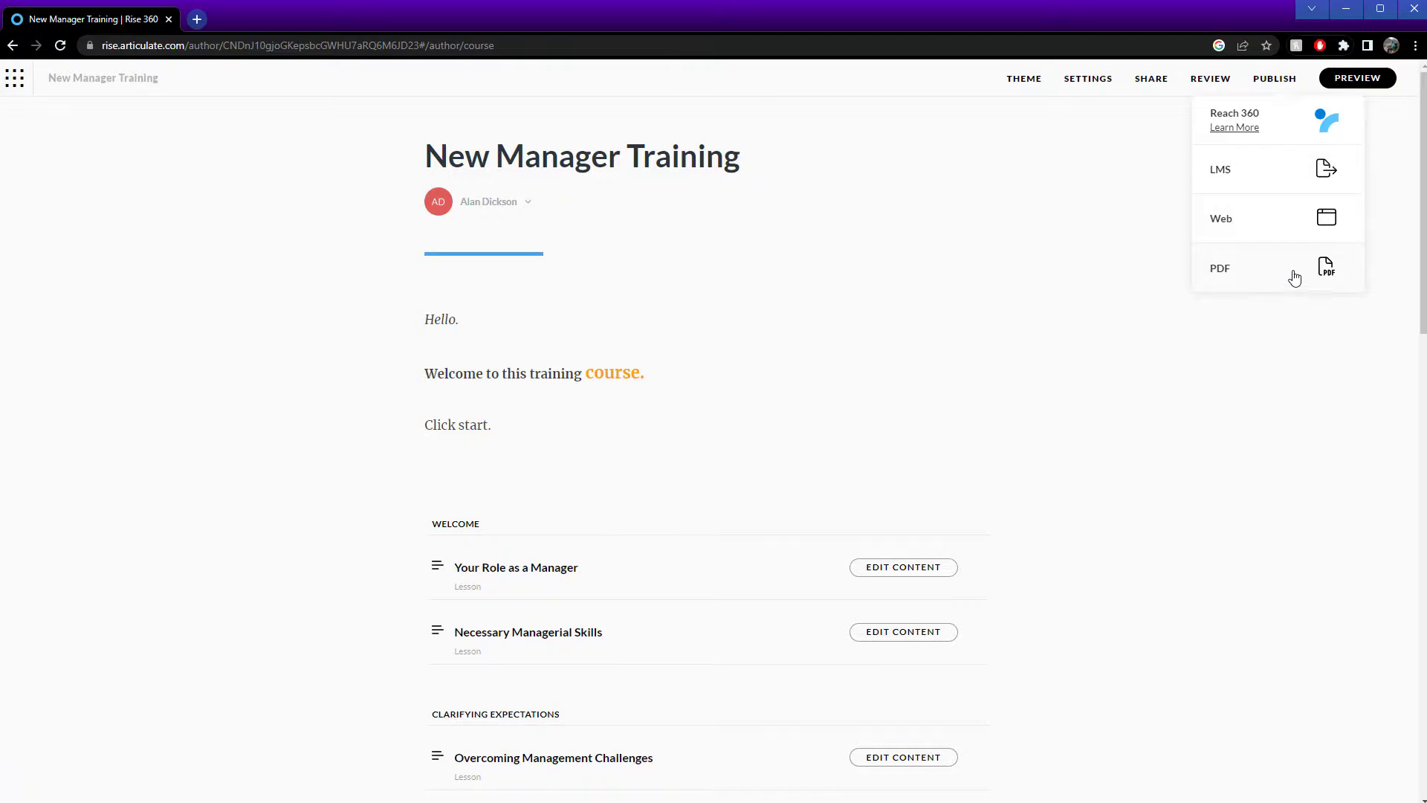
pyautogui.click(1268, 180)
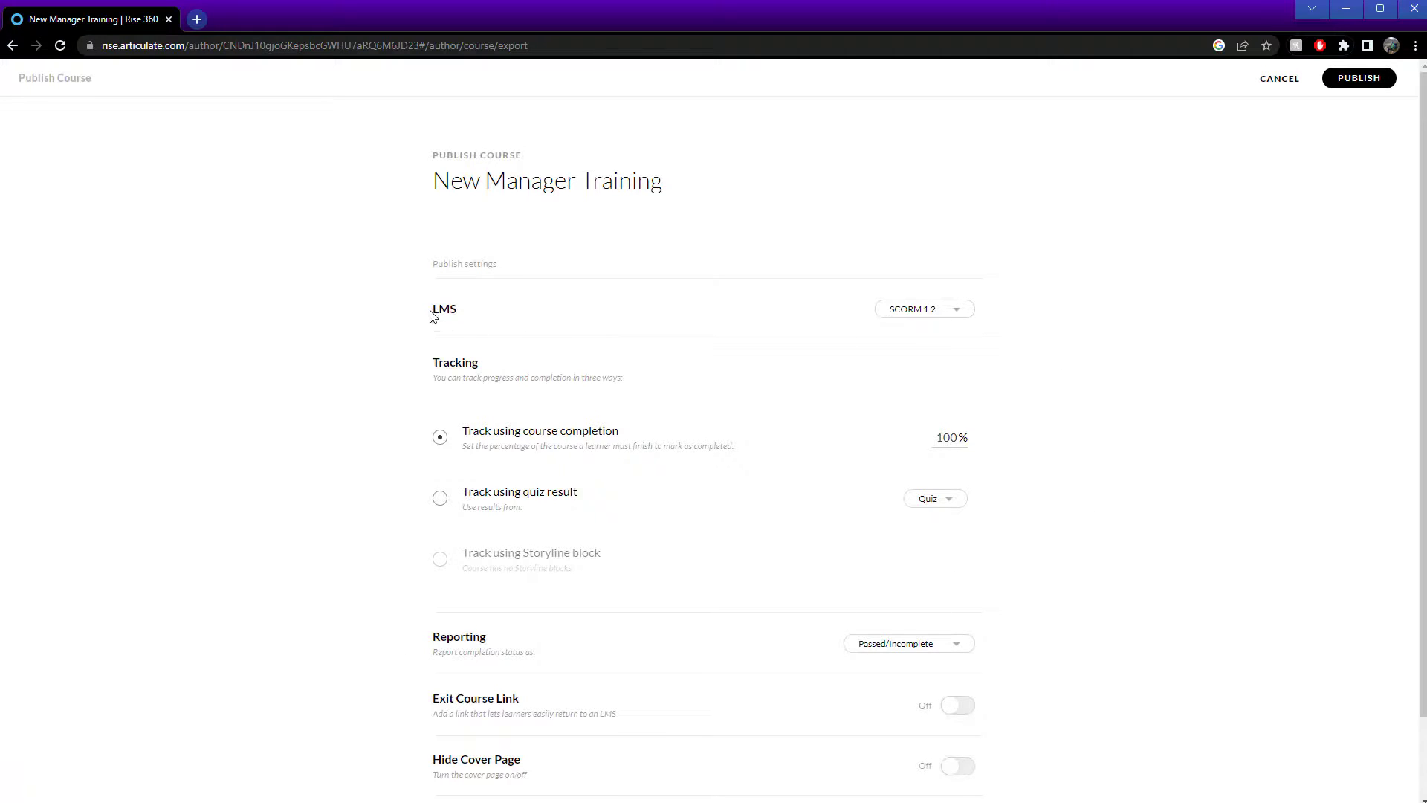
pyautogui.click(959, 311)
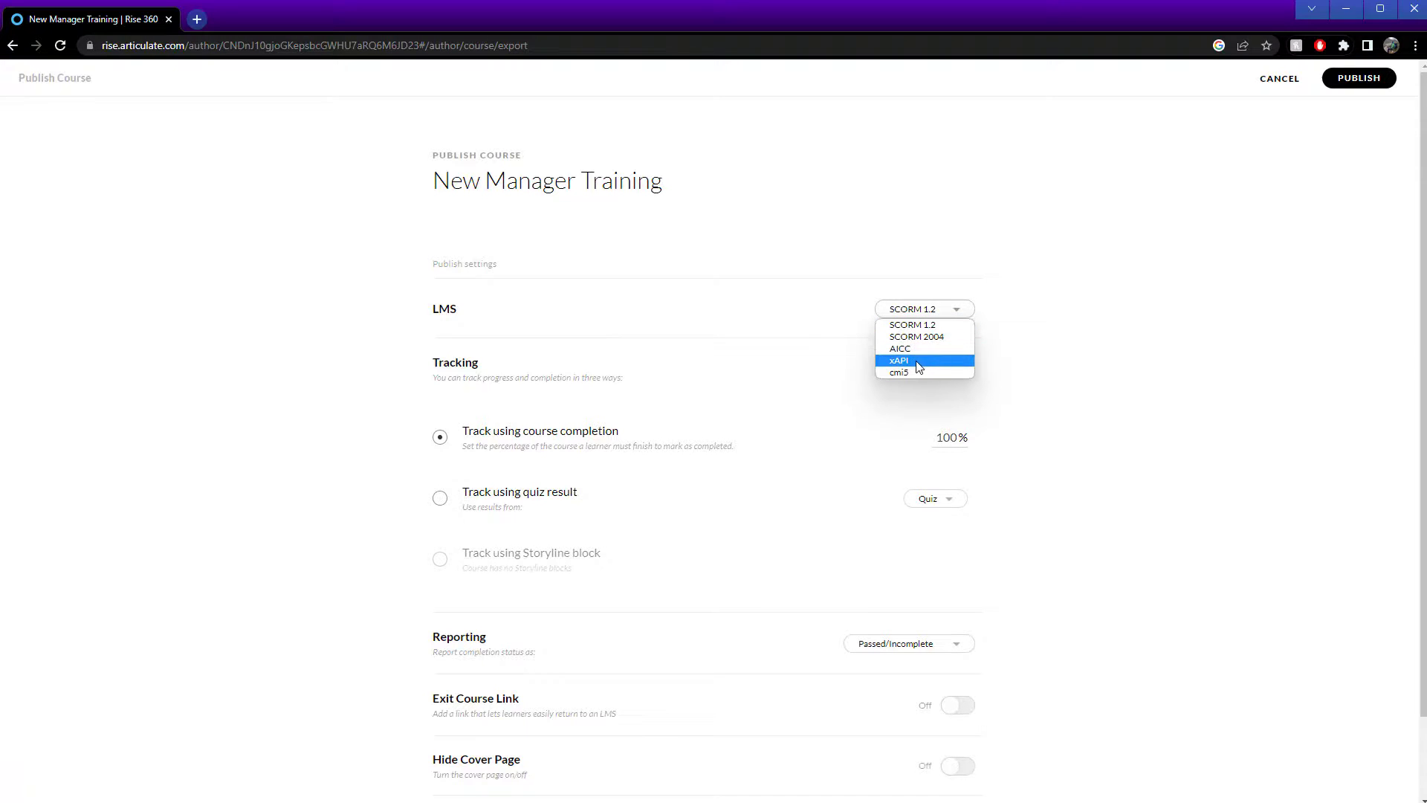
pyautogui.click(1044, 374)
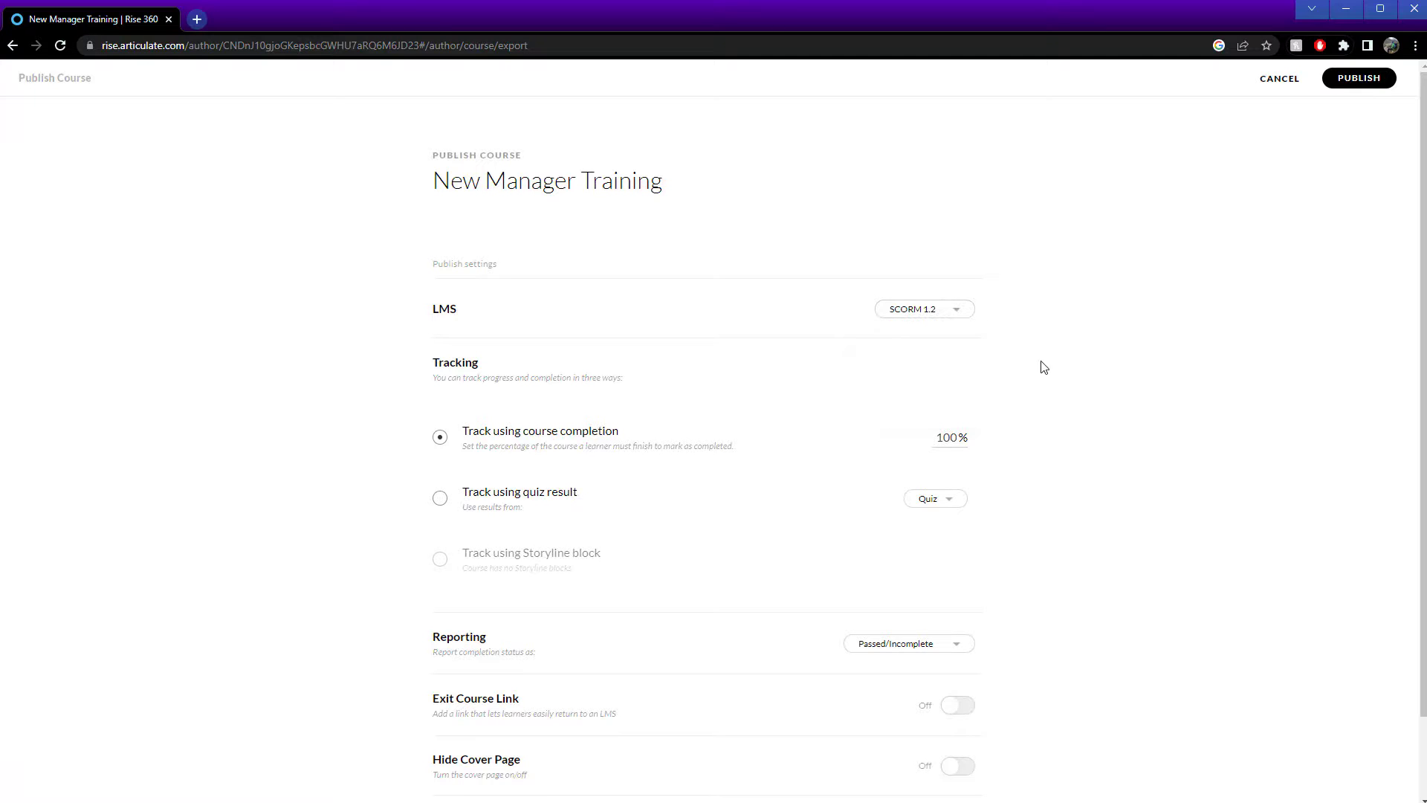
pyautogui.click(957, 308)
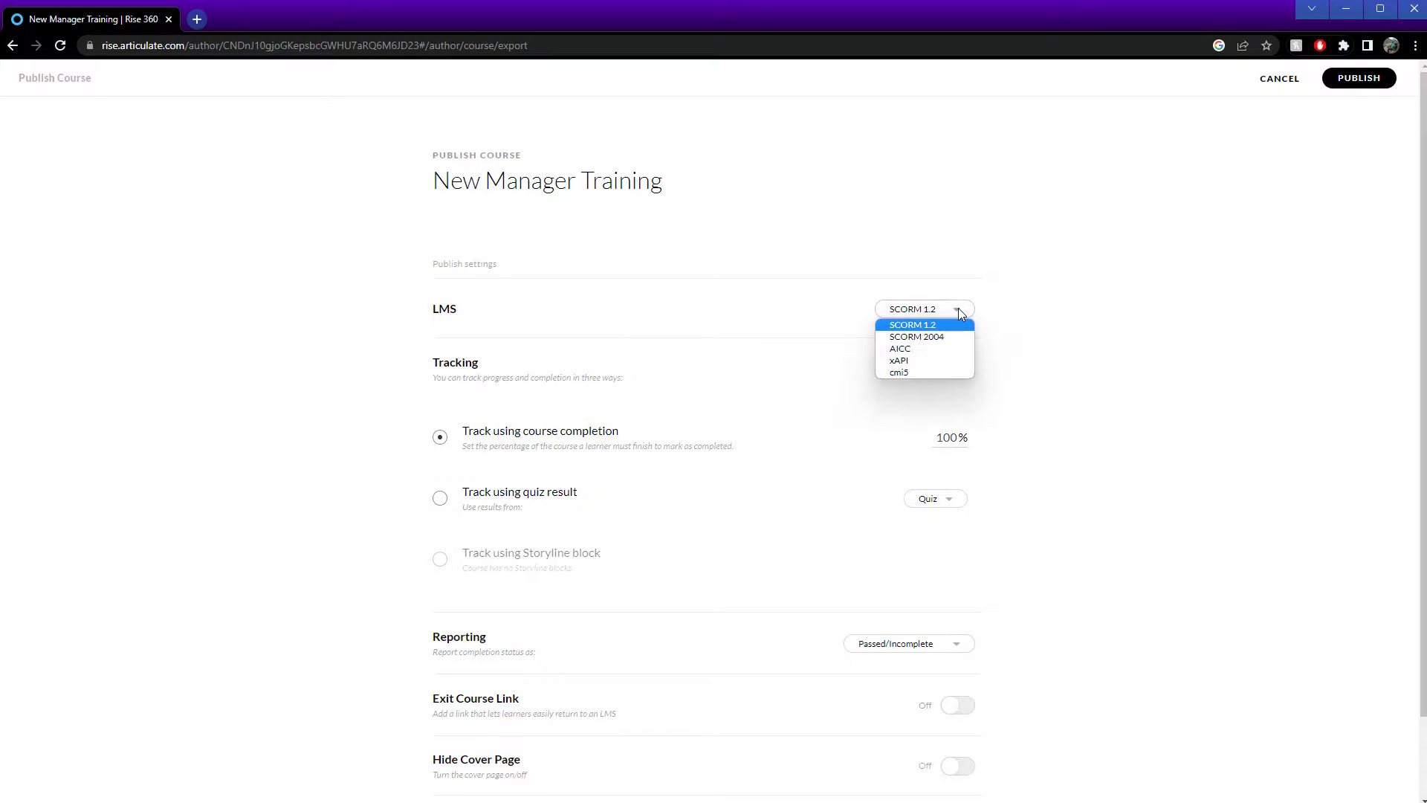
pyautogui.click(1033, 334)
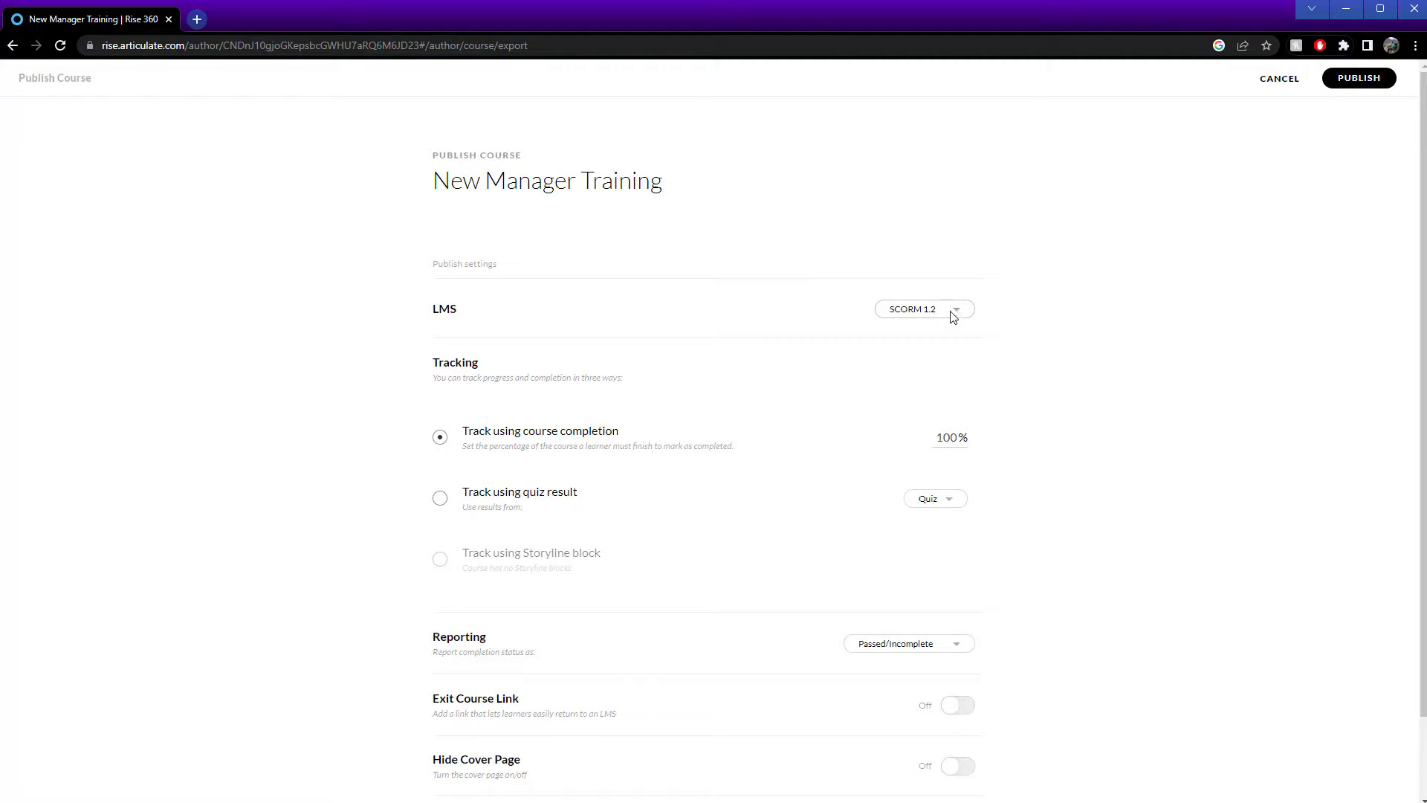
# - Review the quiz tracking choices, keep tracking by course completion, and set the reporting status to Complete/Incomplete
pyautogui.scroll(-1, 1041, 454)
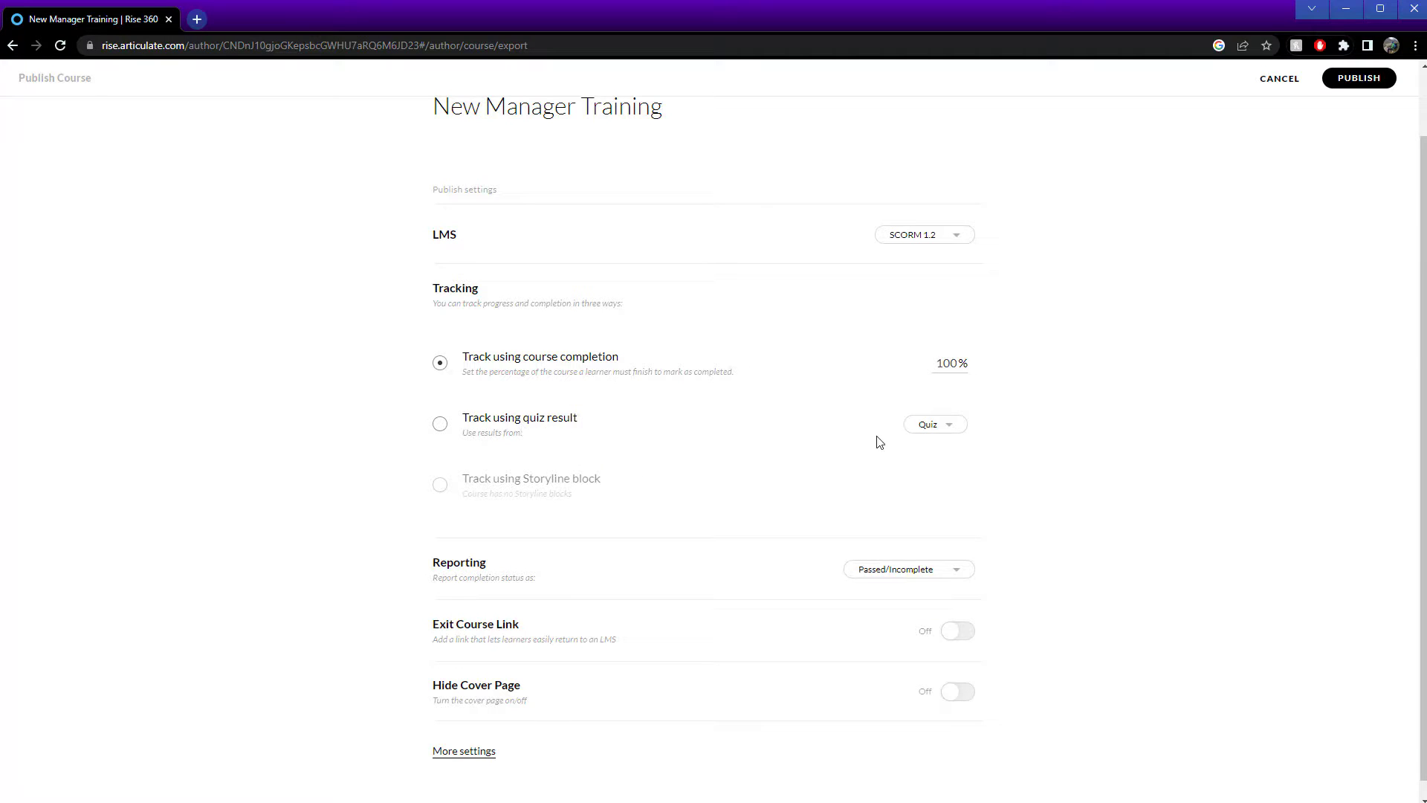
pyautogui.click(929, 423)
pyautogui.click(959, 440)
pyautogui.click(439, 363)
pyautogui.scroll(-1, 1197, 498)
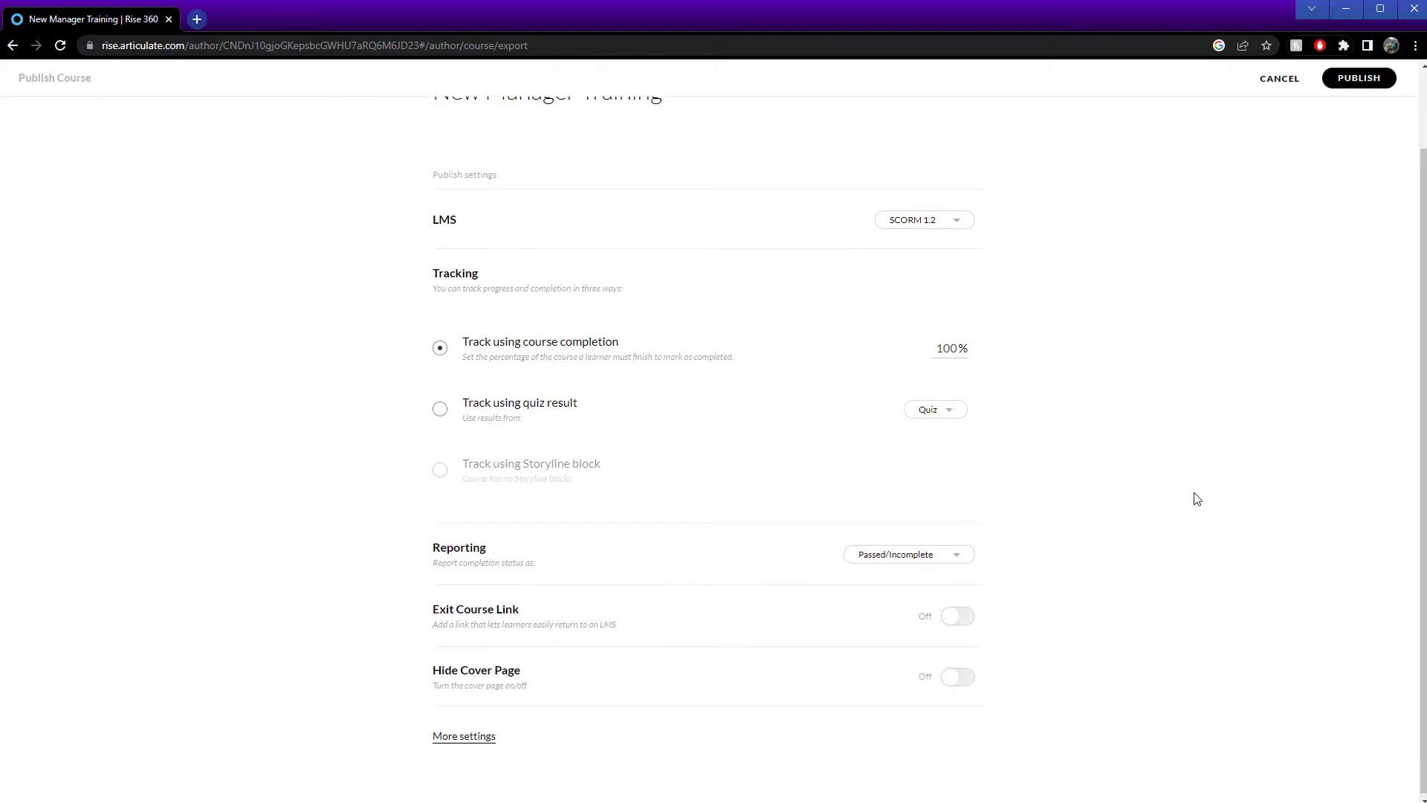
pyautogui.click(949, 551)
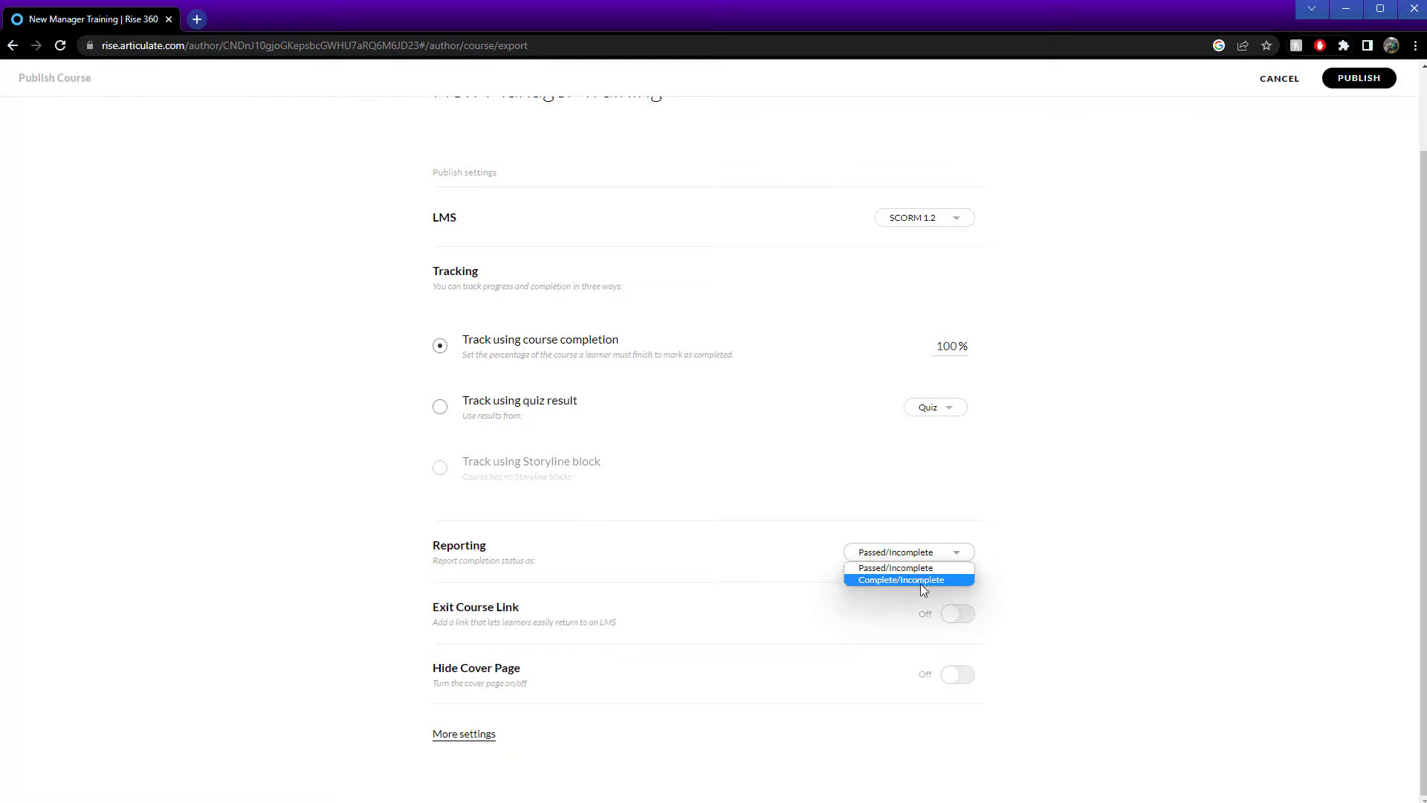
pyautogui.click(930, 581)
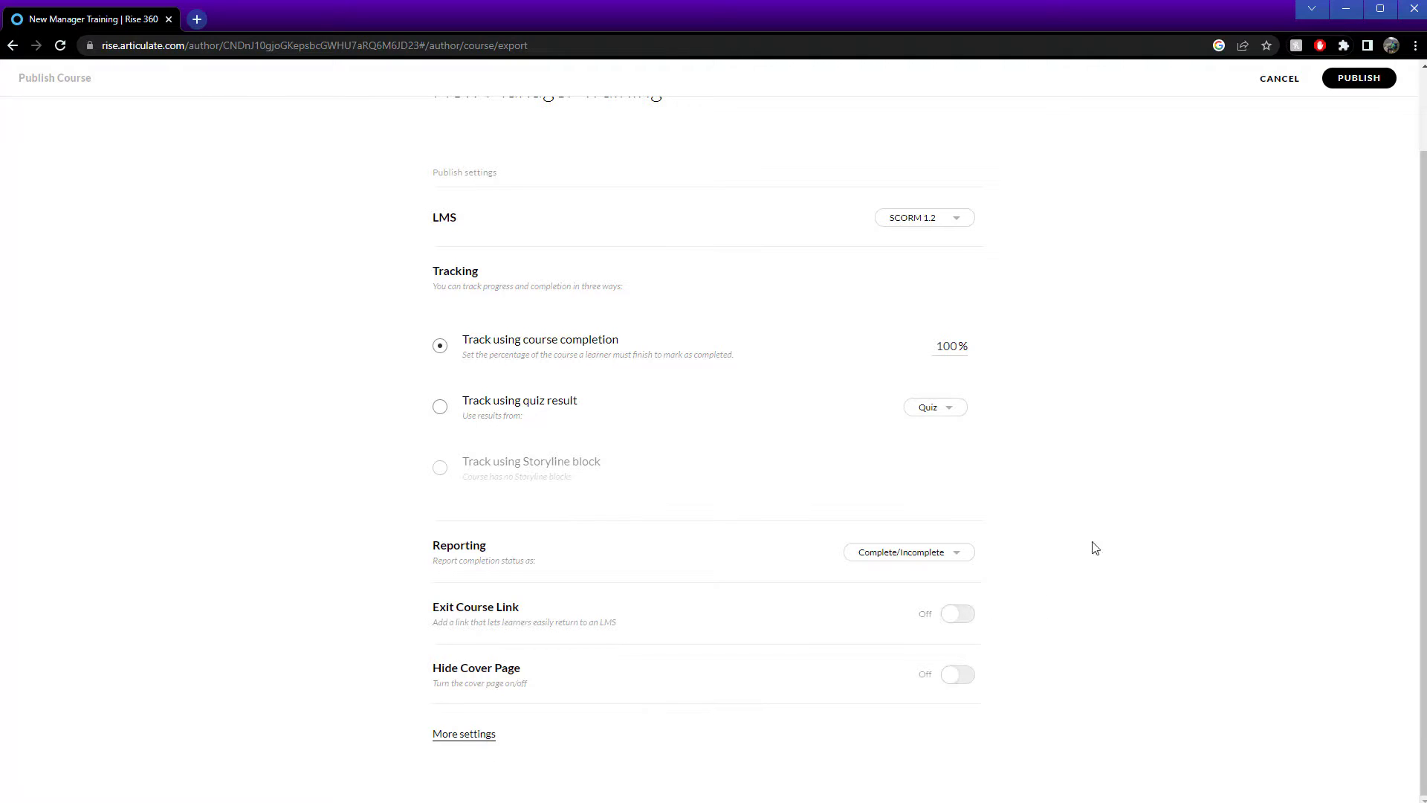
# - Publish the New Manager Training course as an LMS package with the chosen settings
pyautogui.scroll(1, 1256, 530)
pyautogui.scroll(1, 1256, 530)
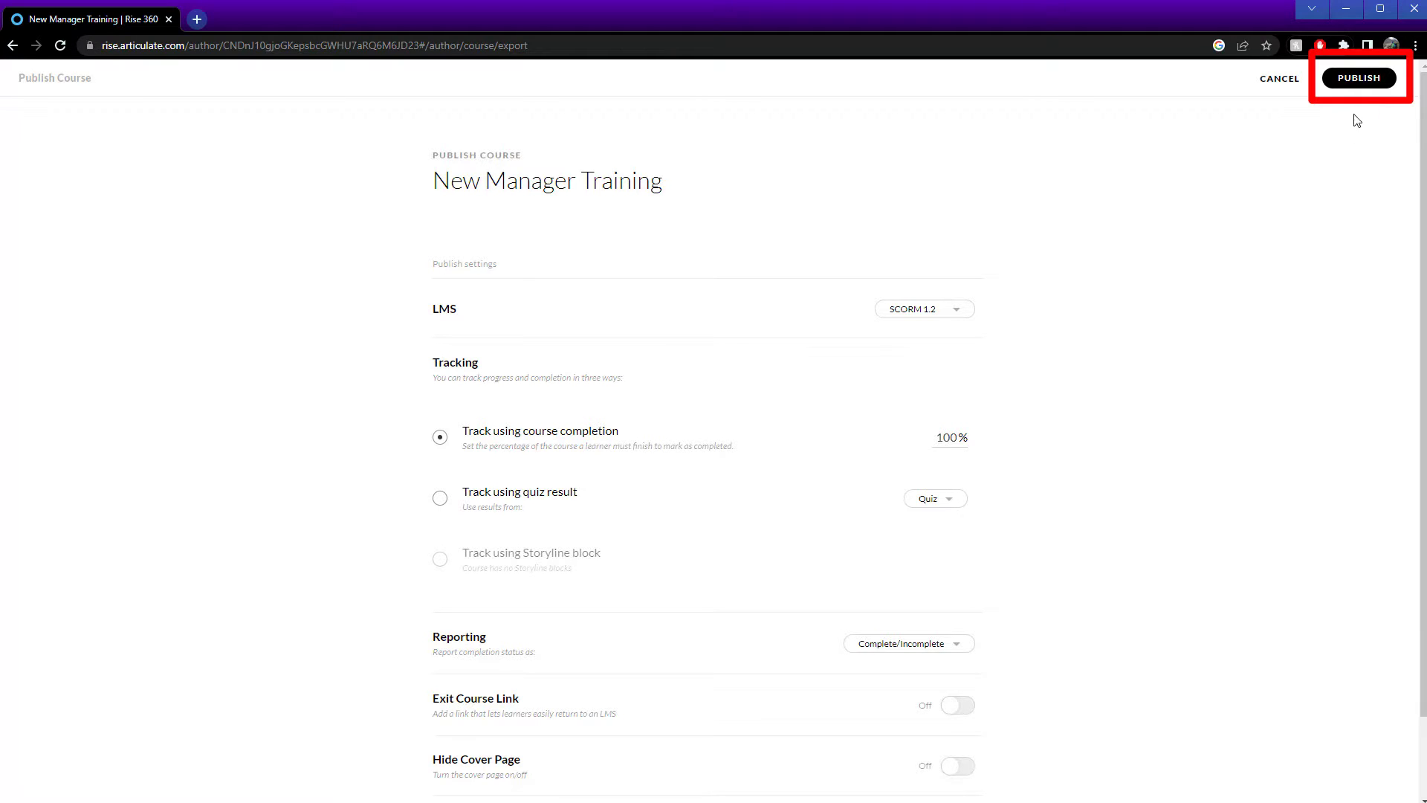
pyautogui.click(1367, 81)
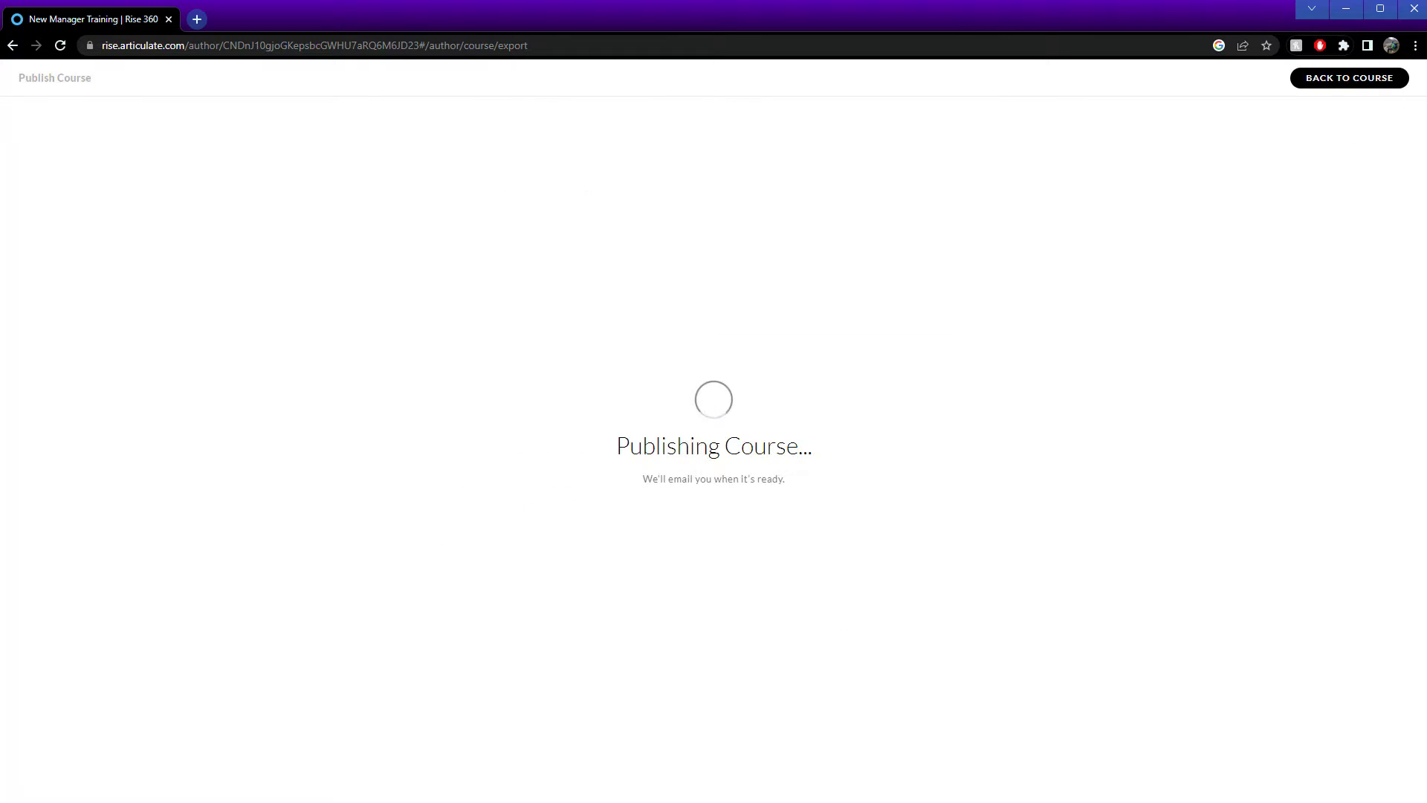
# - Switch to the Downloads folder in File Explorer and select the published new-manager-training-scorm12-LmQrquI6 zip file
pyautogui.press('F11')
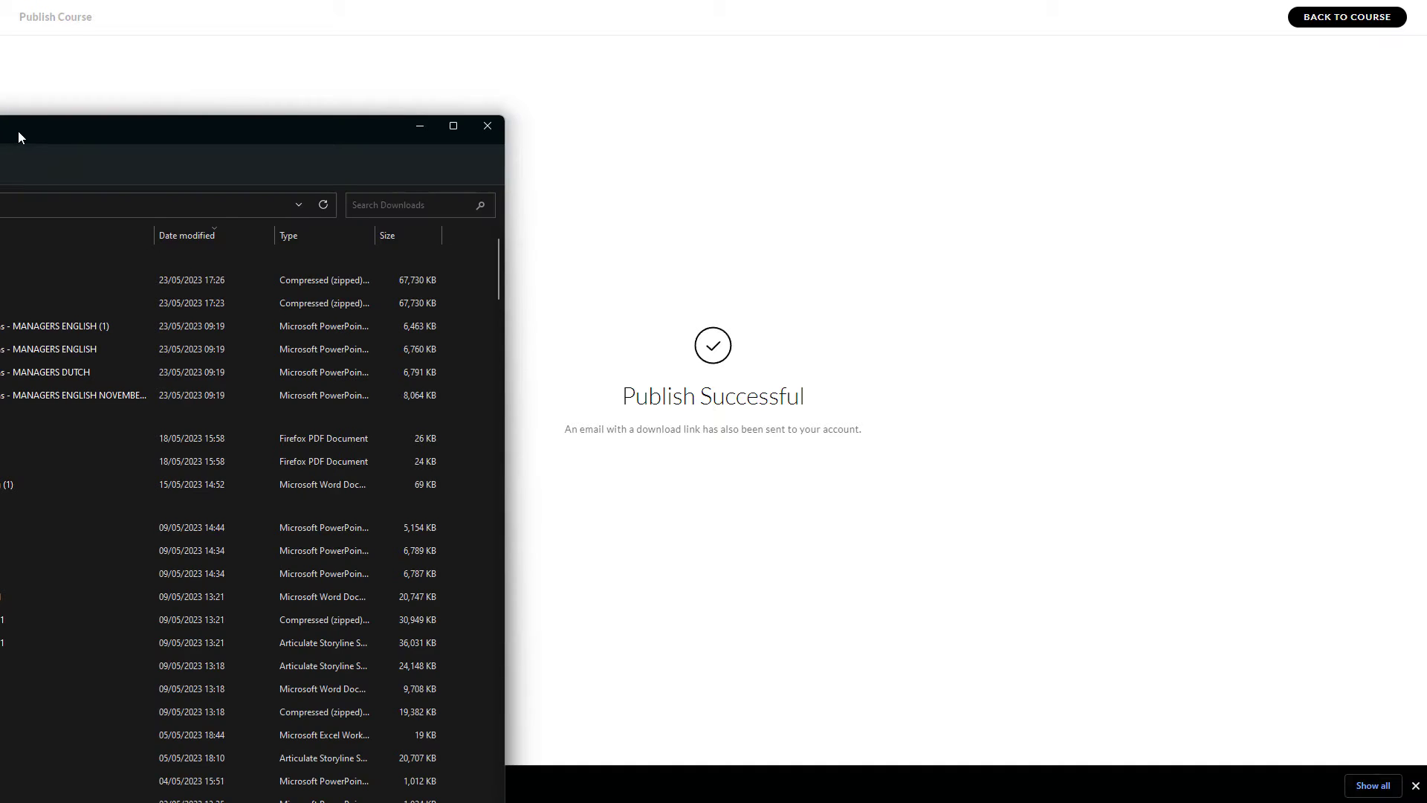
pyautogui.moveTo(91, 133); pyautogui.dragTo(857, 54)
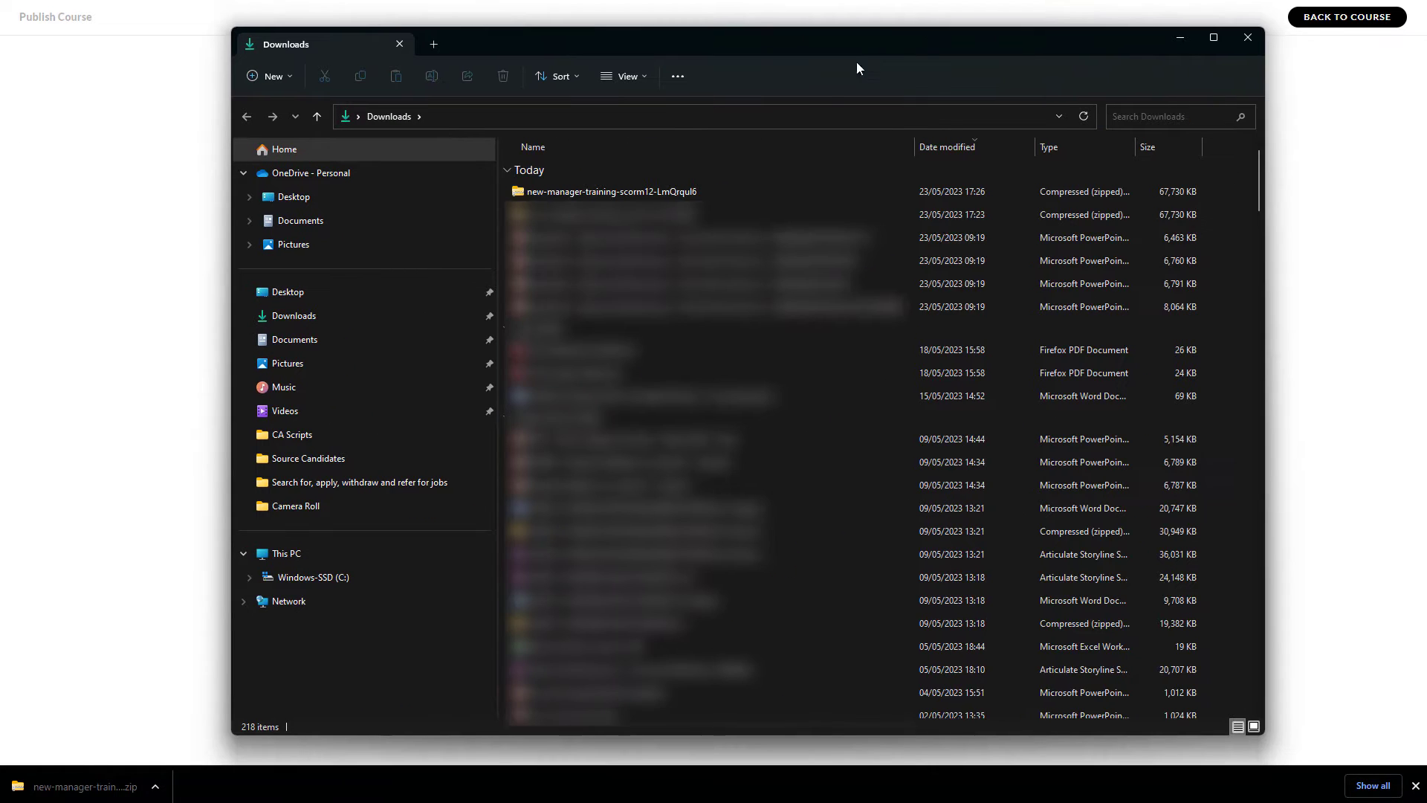
pyautogui.click(651, 191)
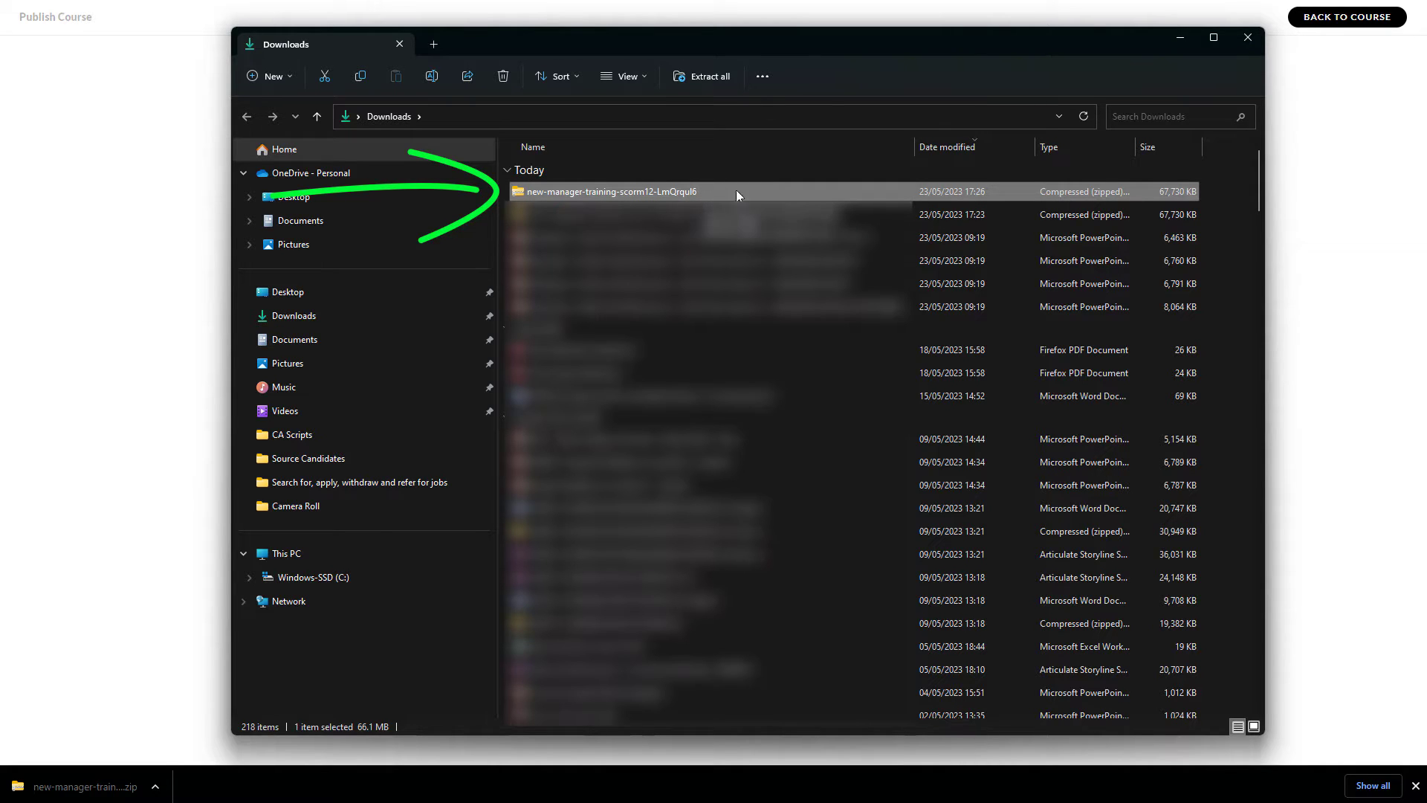
# - Switch to Outlook and open the newest Rise 360 download notification among the non-focused emails
pyautogui.click(1182, 38)
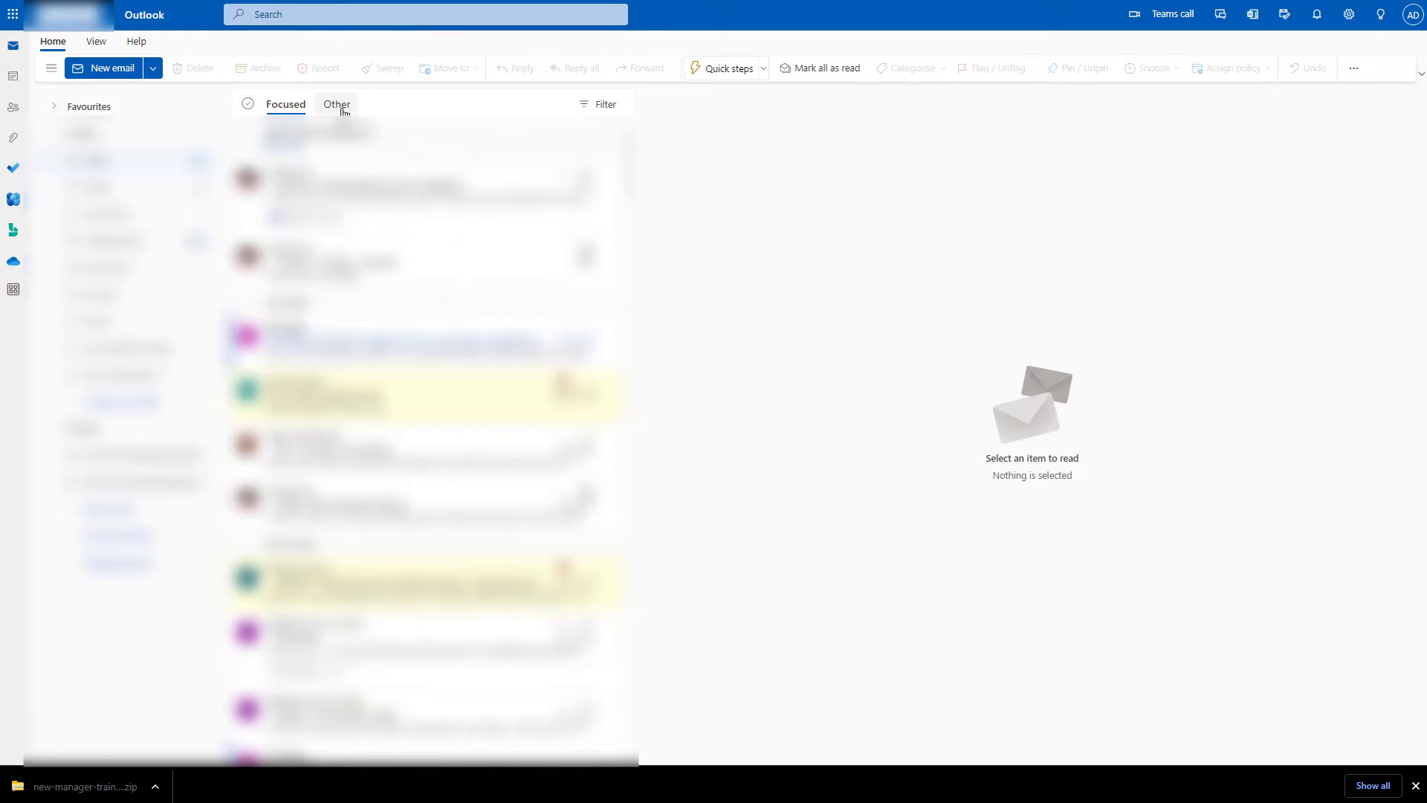
pyautogui.click(342, 108)
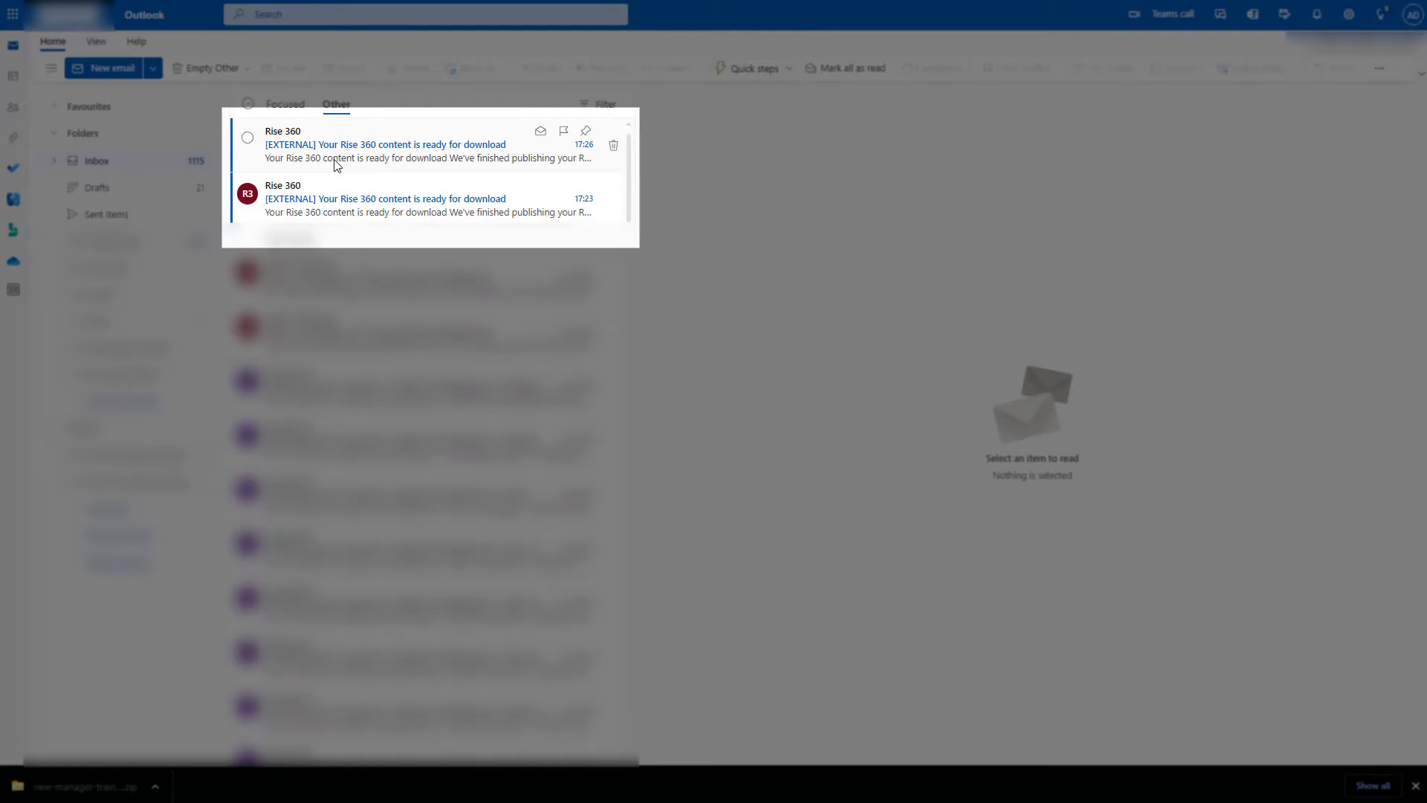
pyautogui.click(364, 171)
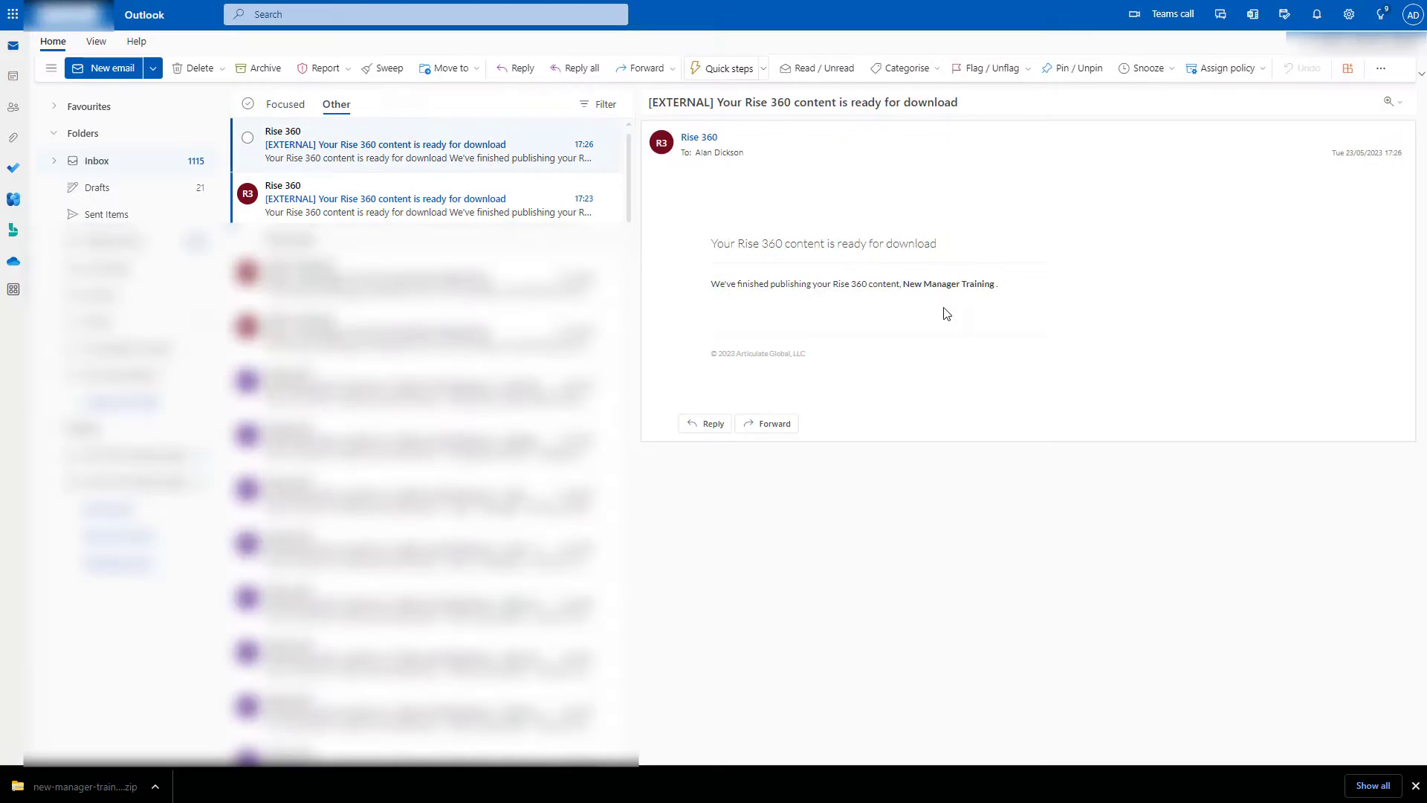